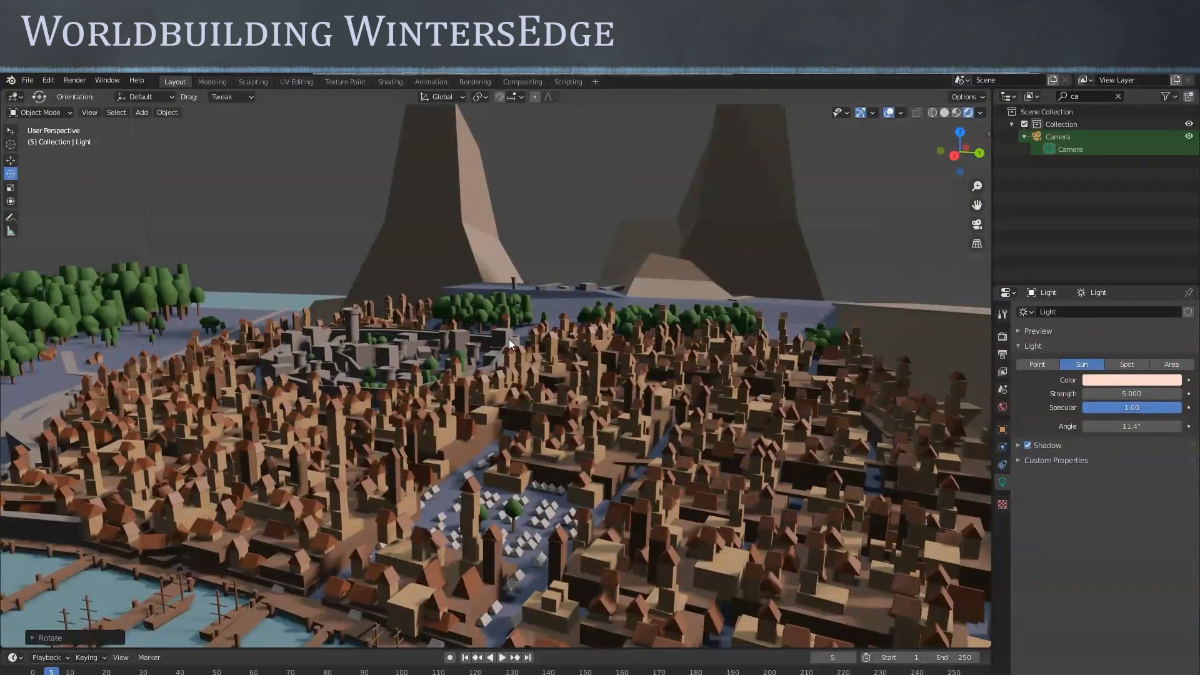
# Examine the city model's castle, walls, streets and market square from above and from oblique angles
pyautogui.moveTo(509, 347); pyautogui.dragTo(553, 419, button='middle')
pyautogui.scroll(-5, 554, 420)
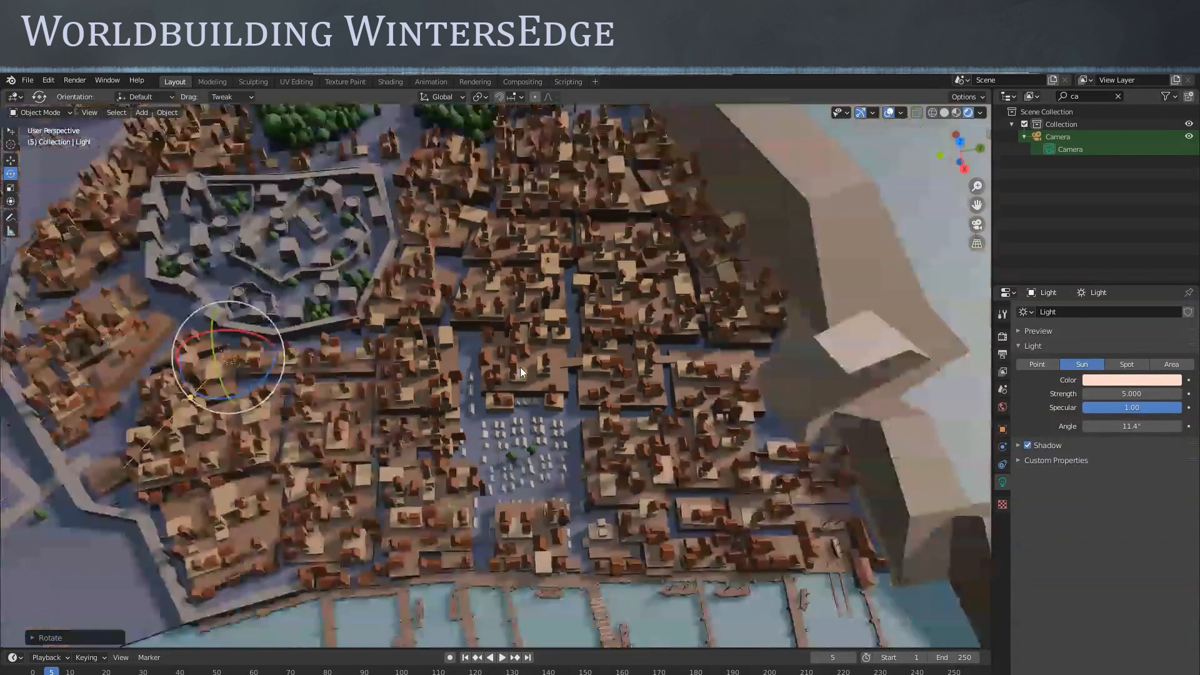
pyautogui.keyDown('shift'); pyautogui.moveTo(505, 362); pyautogui.dragTo(662, 340, button='middle'); pyautogui.keyUp('shift')
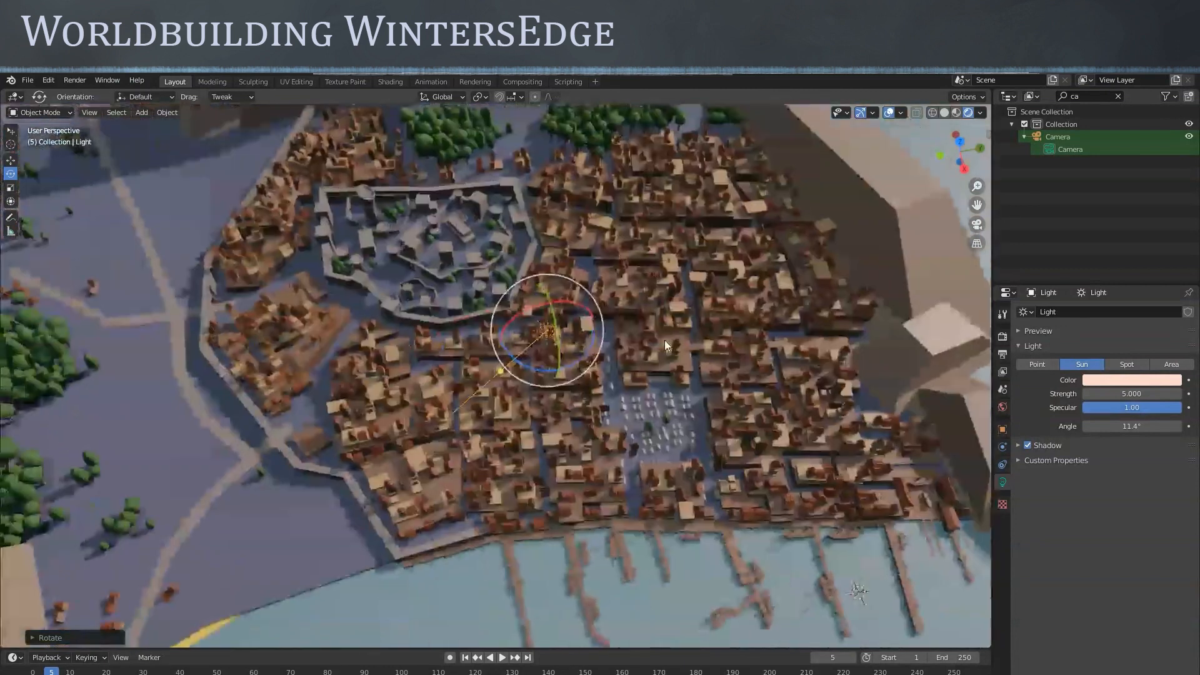
pyautogui.scroll(2, 609, 362)
pyautogui.moveTo(619, 383); pyautogui.dragTo(610, 332, button='middle')
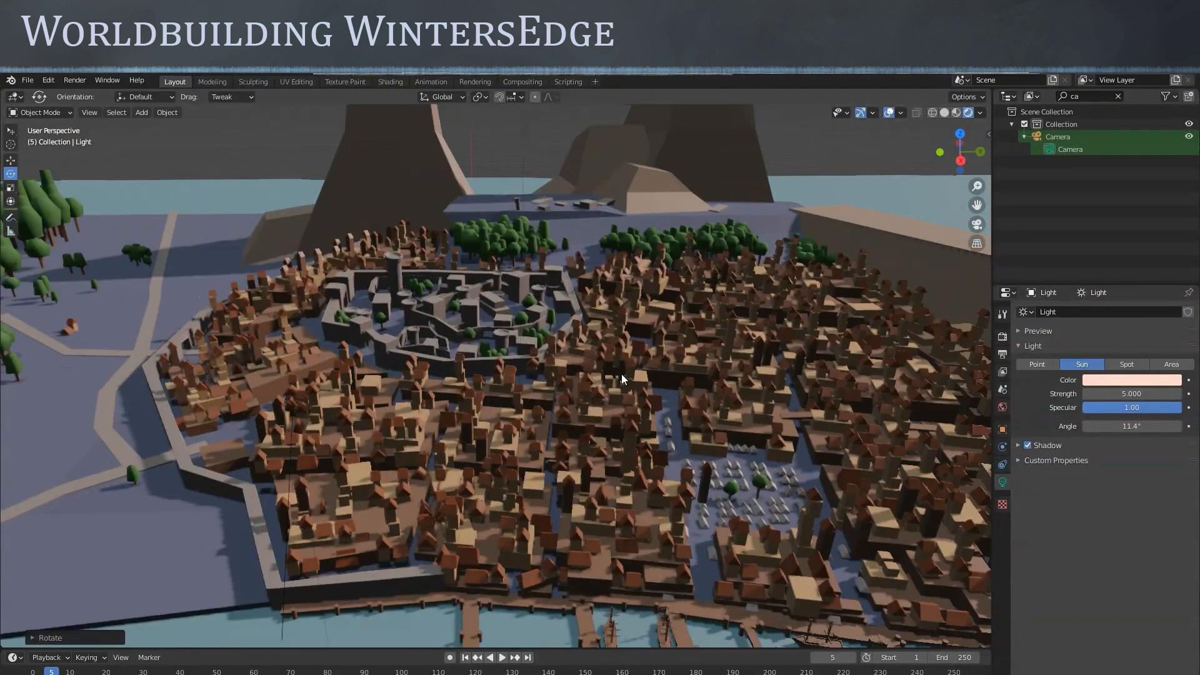
pyautogui.moveTo(621, 374); pyautogui.dragTo(651, 441, button='middle')
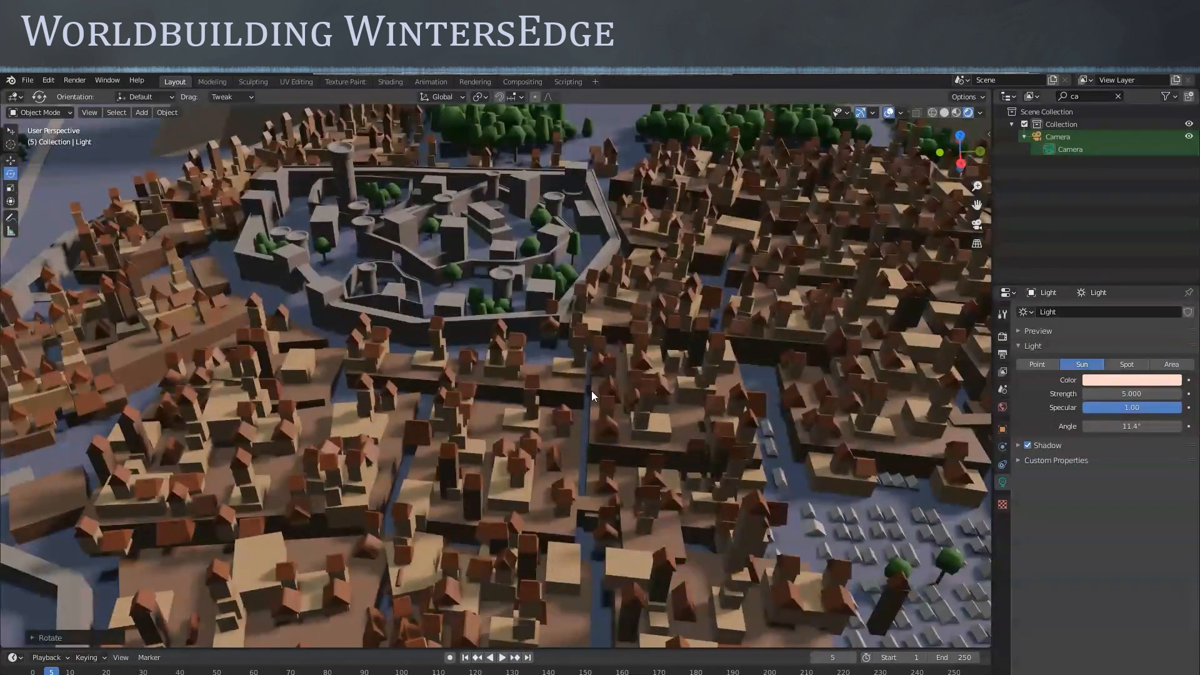
pyautogui.scroll(-3, 592, 392)
pyautogui.moveTo(598, 385); pyautogui.dragTo(618, 470, button='middle')
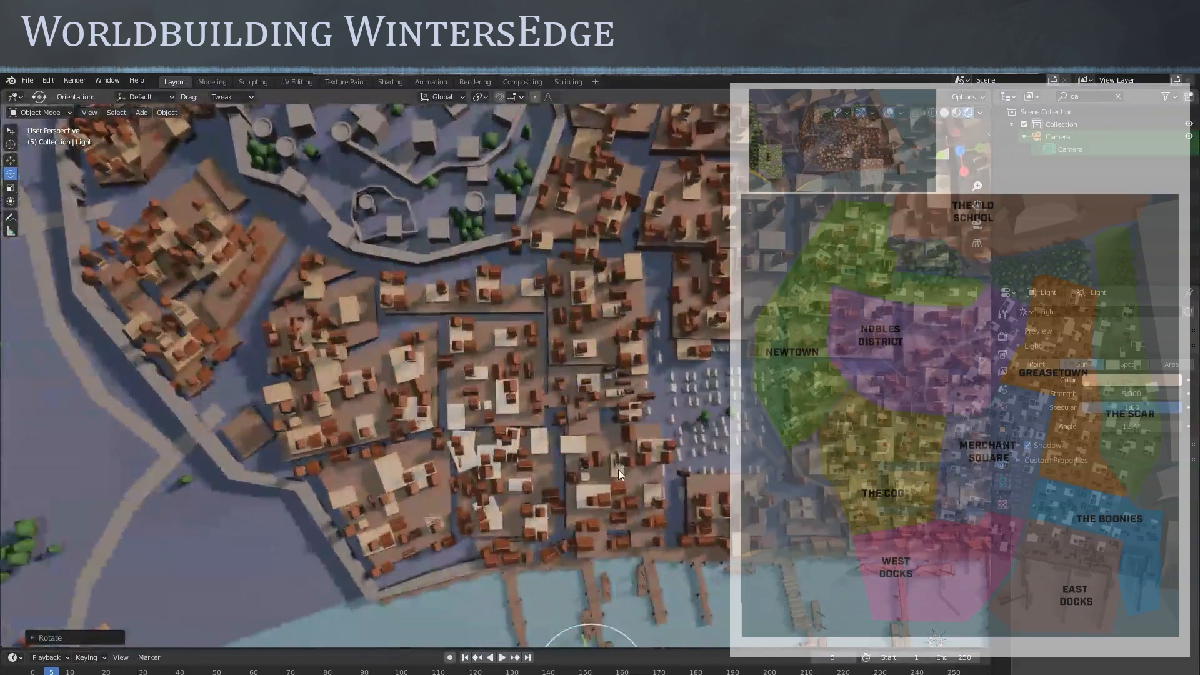
# Inspect the city's waterfront, docks and skyline from low, close-up viewpoints and from a distance
pyautogui.scroll(3, 690, 419)
pyautogui.moveTo(623, 425); pyautogui.dragTo(718, 358, button='middle')
pyautogui.scroll(-5, 649, 369)
pyautogui.moveTo(637, 369); pyautogui.dragTo(624, 291, button='middle')
pyautogui.scroll(5, 628, 344)
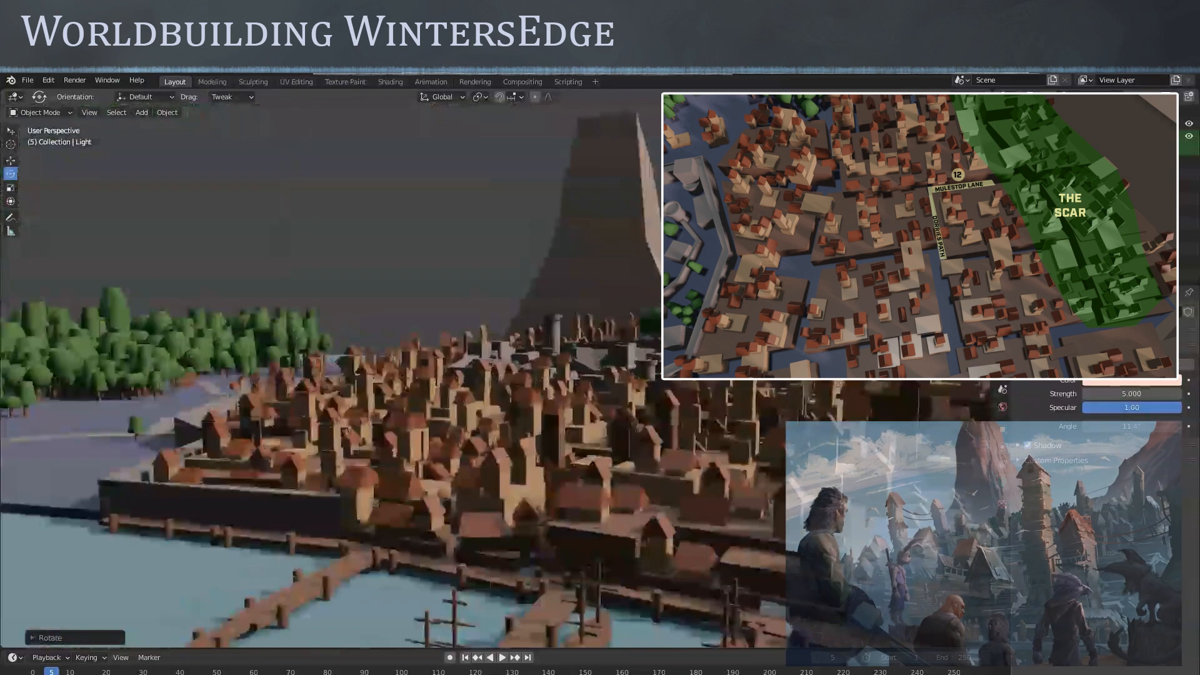
pyautogui.scroll(3, 635, 392)
pyautogui.moveTo(635, 392); pyautogui.dragTo(633, 375, button='middle')
pyautogui.scroll(4, 633, 376)
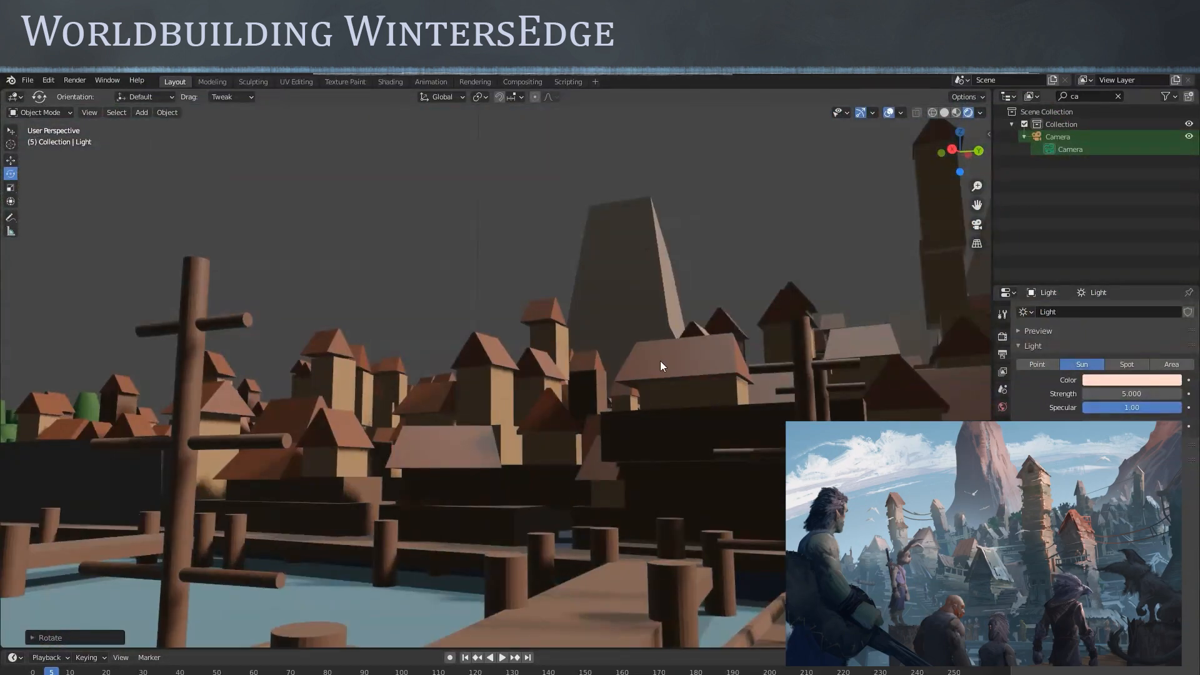
pyautogui.scroll(-4, 591, 362)
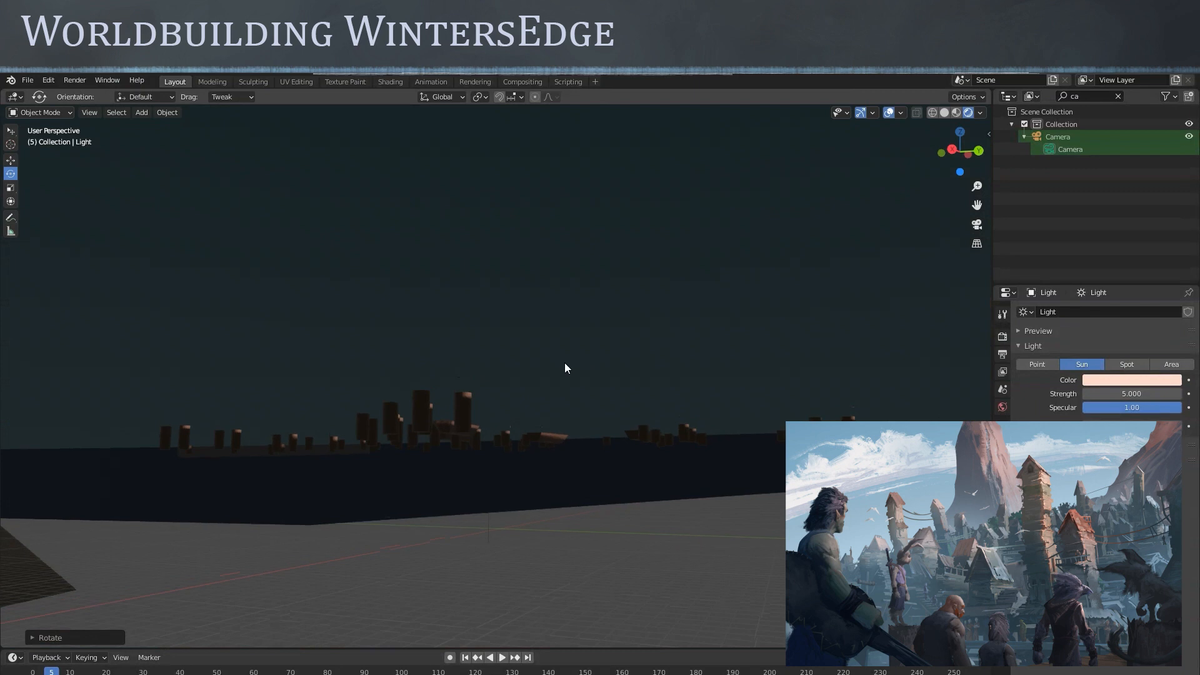
pyautogui.scroll(4, 565, 368)
pyautogui.scroll(1, 625, 428)
pyautogui.moveTo(631, 431); pyautogui.dragTo(700, 407, button='middle')
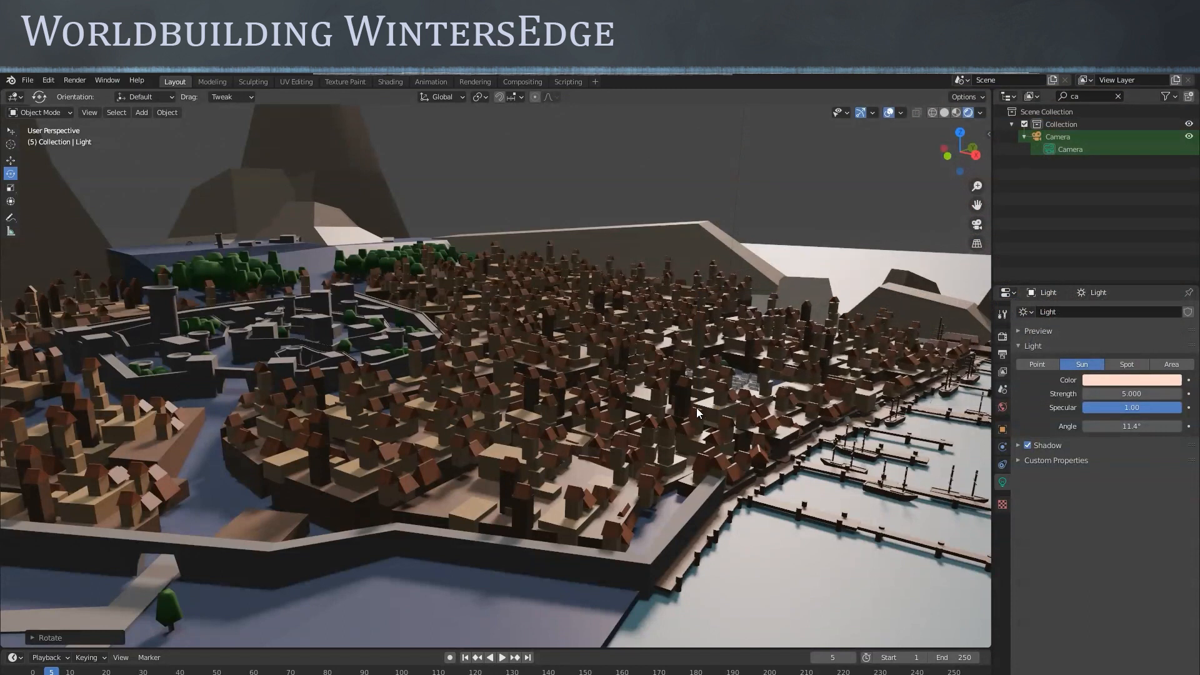
# Survey the city from beyond its outer wall, and examine the housing blocks beside the market square
pyautogui.moveTo(697, 409); pyautogui.dragTo(666, 406, button='middle')
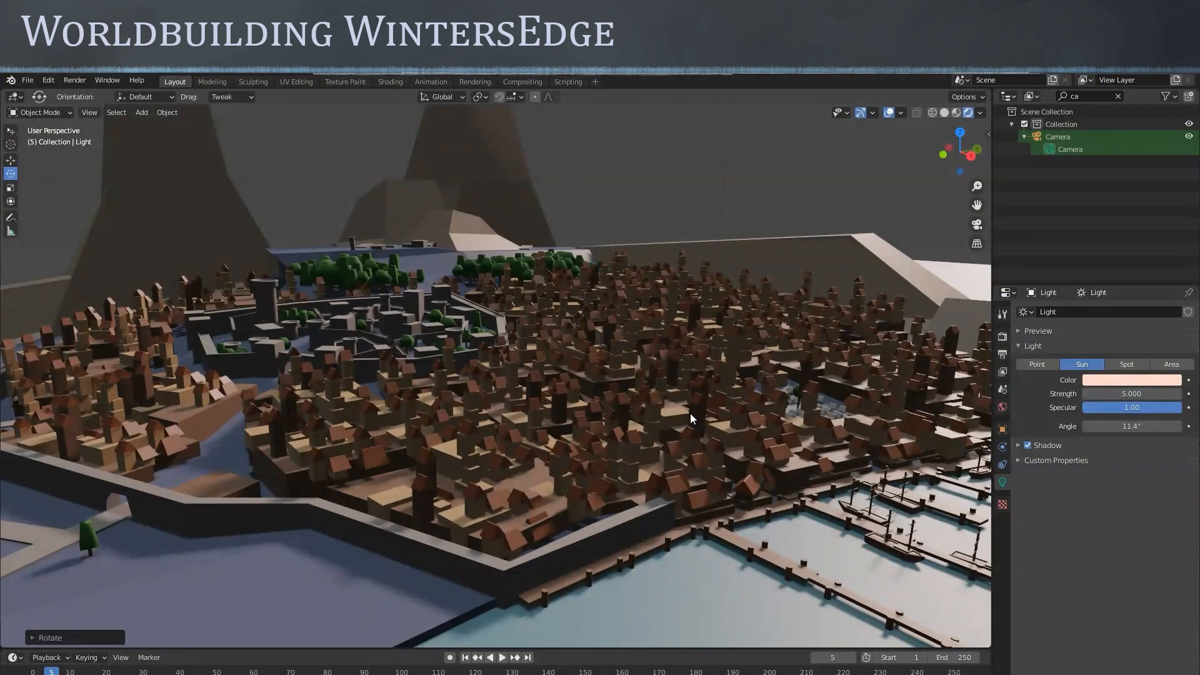
pyautogui.scroll(2, 671, 423)
pyautogui.moveTo(685, 430); pyautogui.dragTo(649, 433, button='middle')
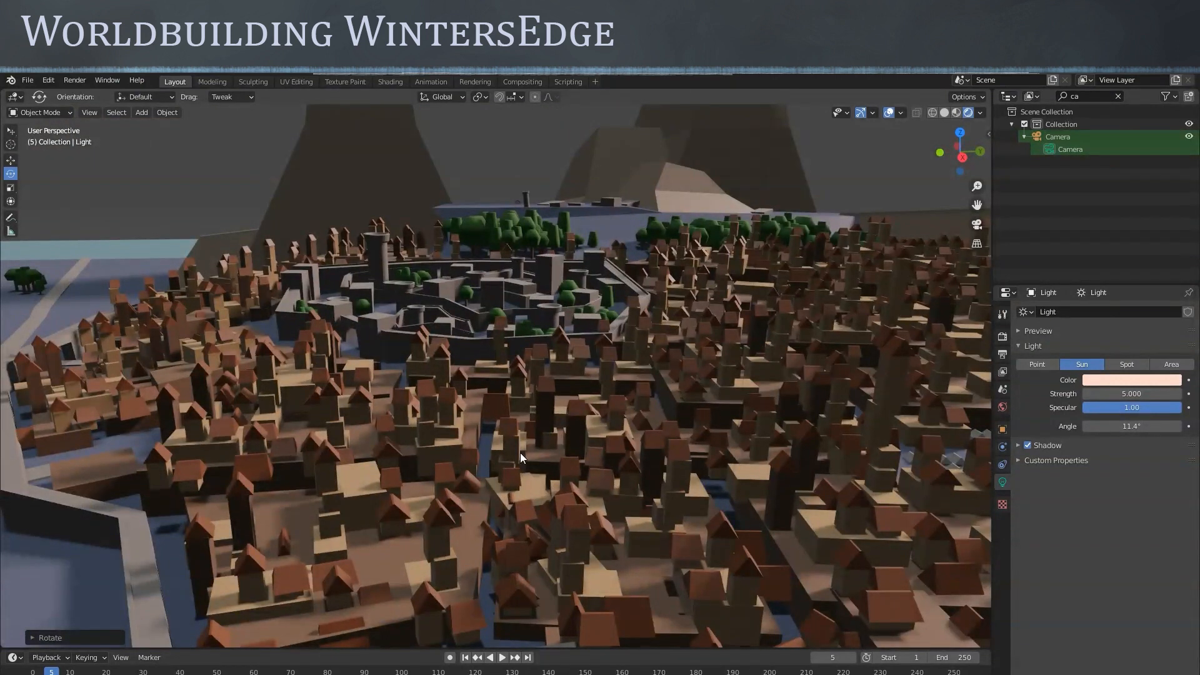
pyautogui.moveTo(596, 448); pyautogui.dragTo(604, 535, button='middle')
pyautogui.scroll(2, 611, 459)
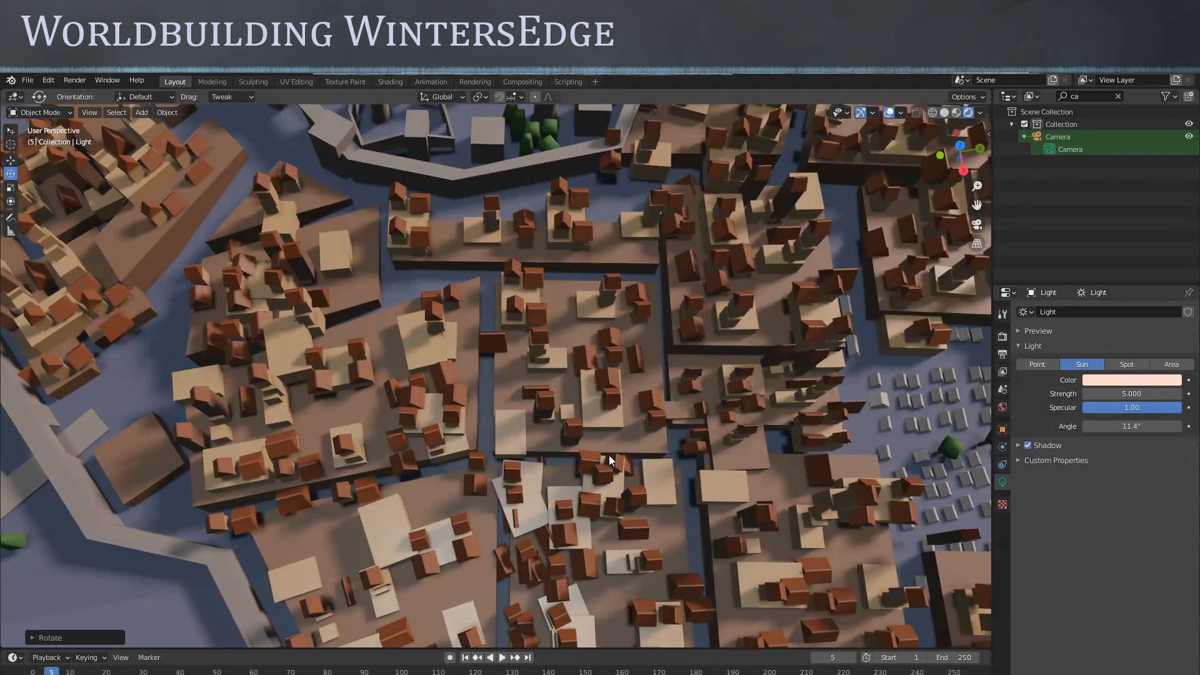
pyautogui.scroll(-3, 617, 456)
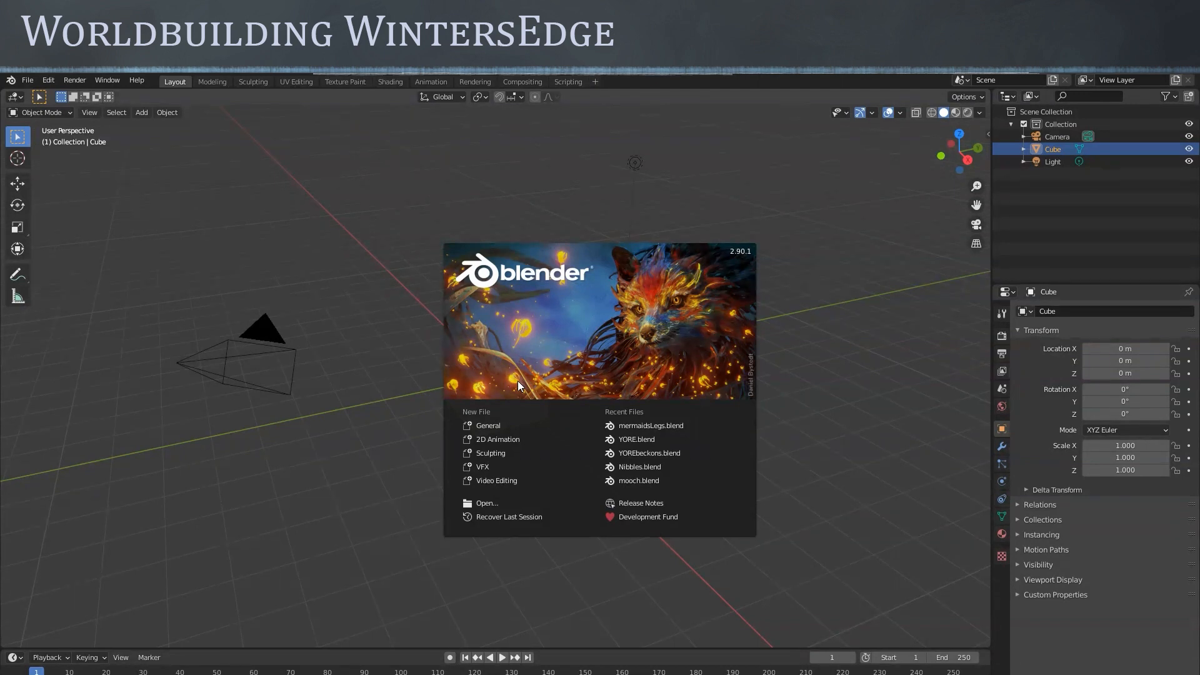
# Dismiss the splash screen of the new scene and inspect the default cube from different angles and distances
pyautogui.click(804, 374)
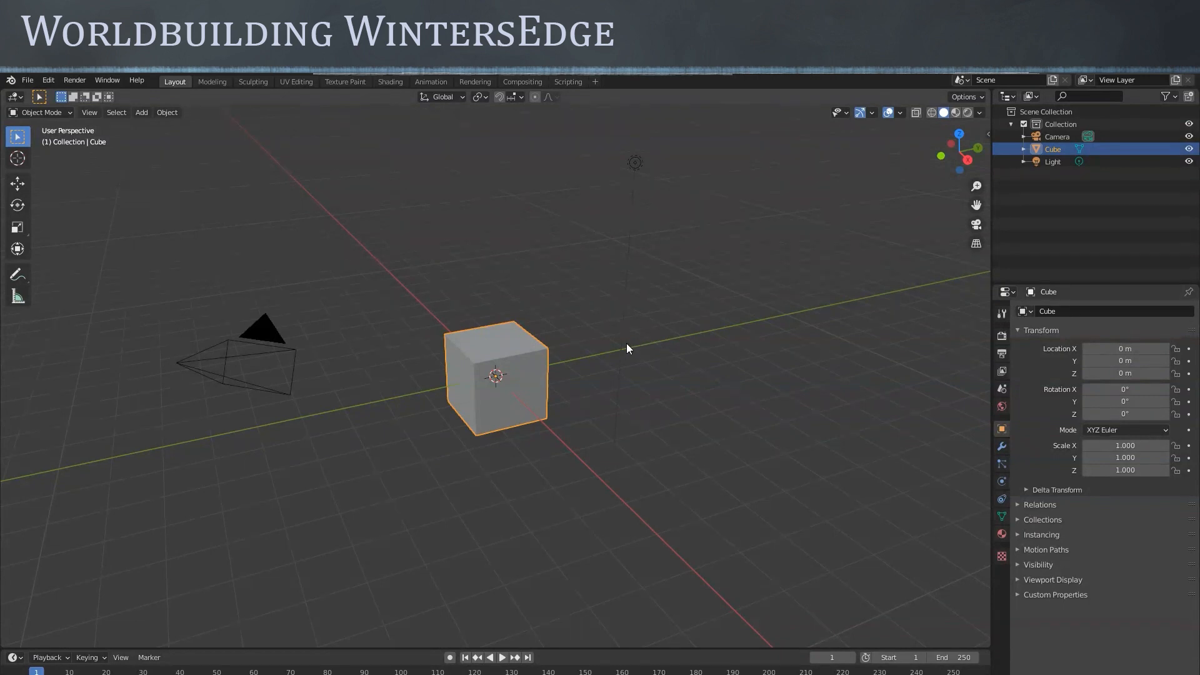
pyautogui.moveTo(615, 353); pyautogui.dragTo(586, 343, button='middle')
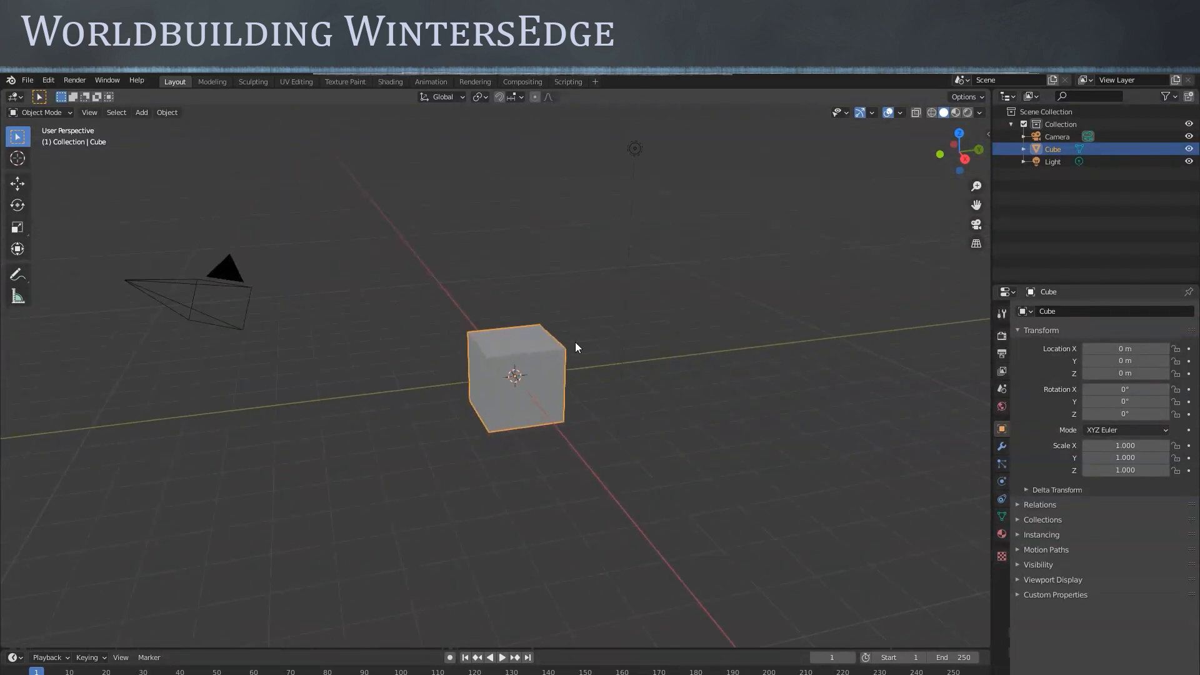
pyautogui.scroll(3, 544, 367)
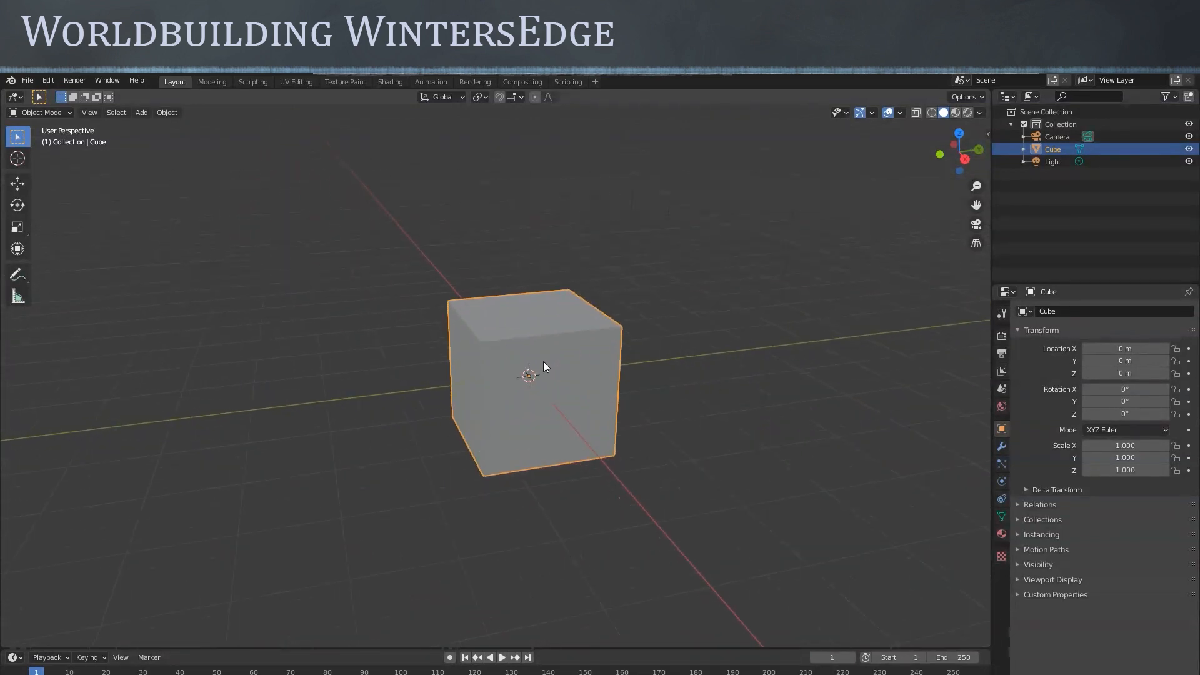
pyautogui.scroll(-4, 543, 366)
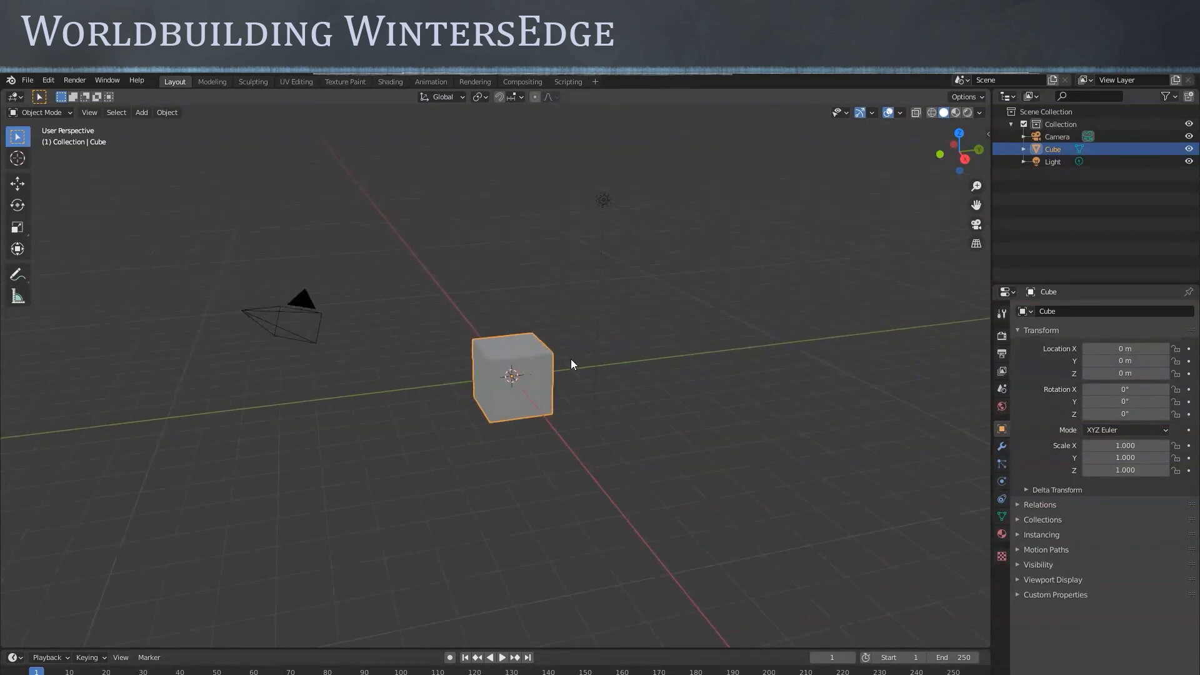
pyautogui.moveTo(557, 359); pyautogui.dragTo(486, 417, button='middle')
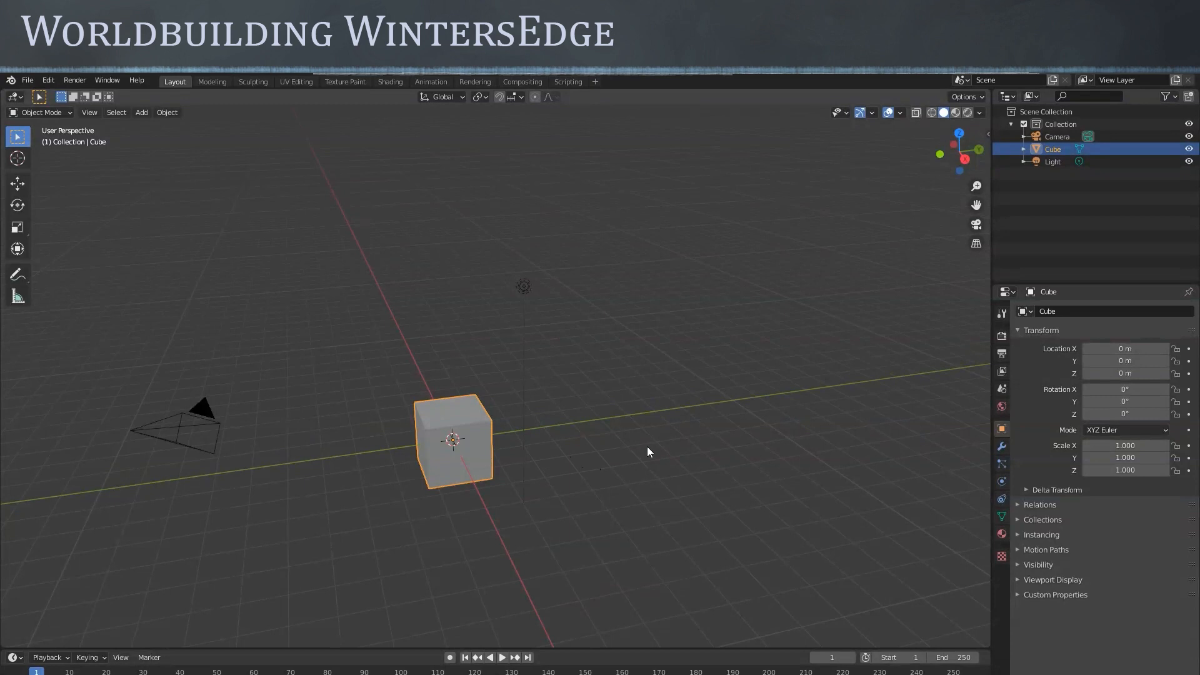
pyautogui.moveTo(670, 429); pyautogui.dragTo(628, 449, button='middle')
# Deselect and reselect the default cube, and centre the view on it
pyautogui.click(569, 438)
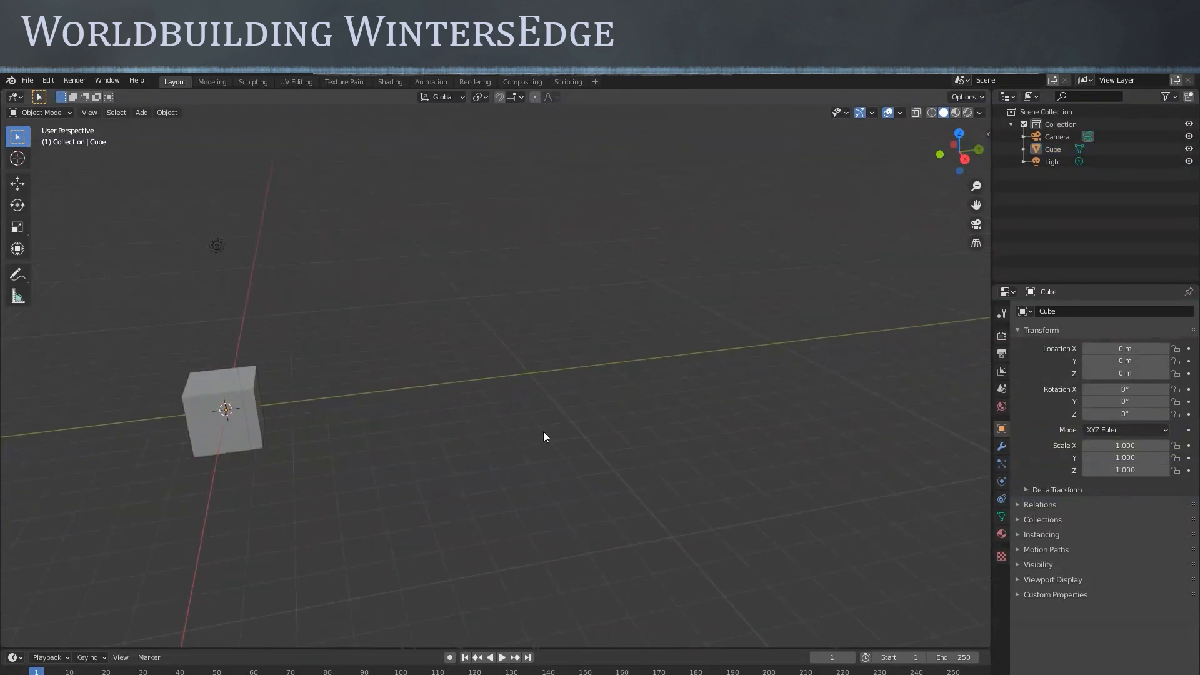
pyautogui.click(248, 378)
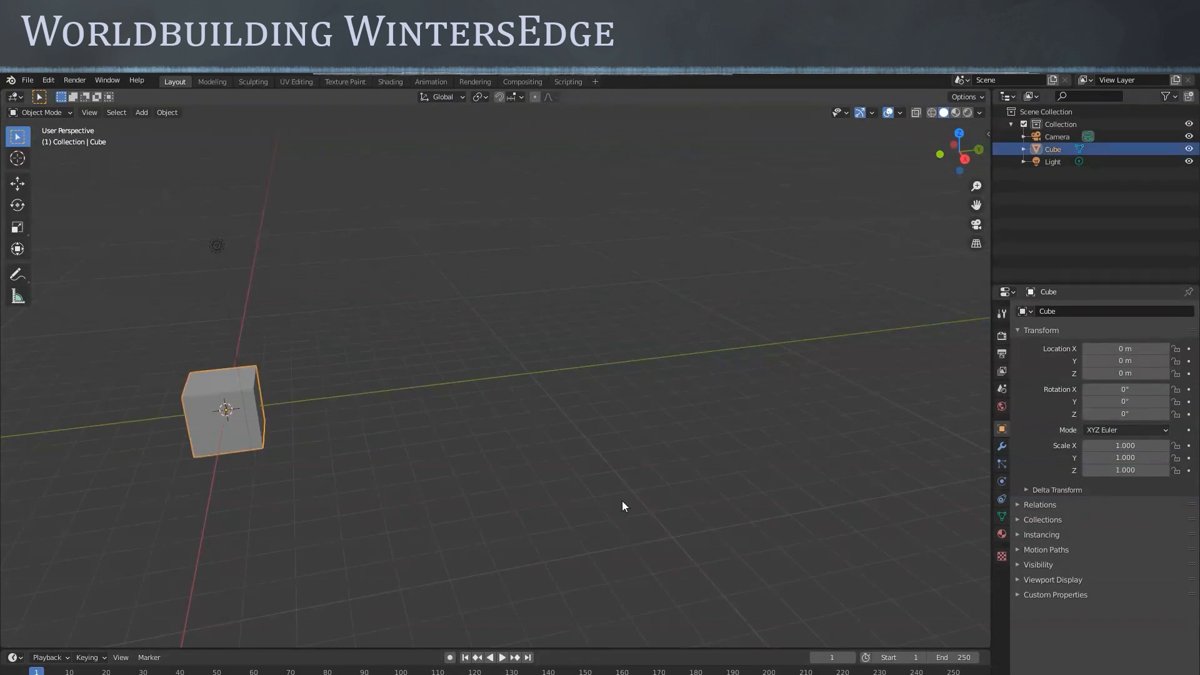
pyautogui.press('KP_Decimal')
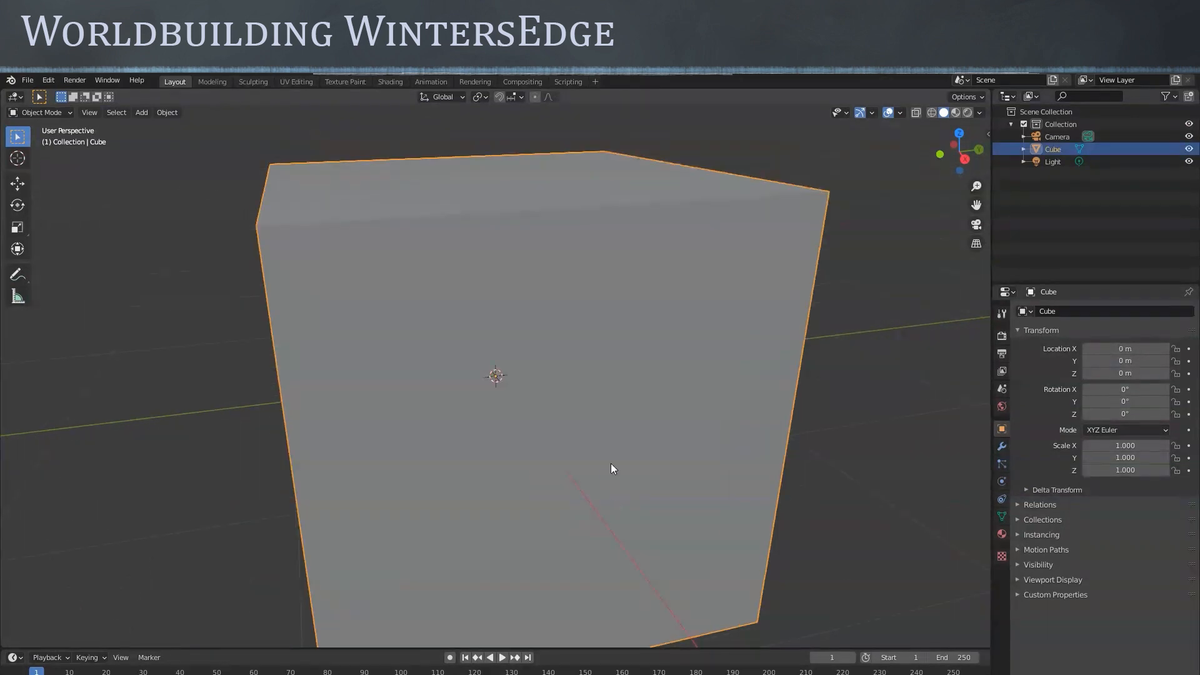
pyautogui.scroll(-4, 601, 441)
pyautogui.moveTo(609, 443); pyautogui.dragTo(550, 418, button='middle')
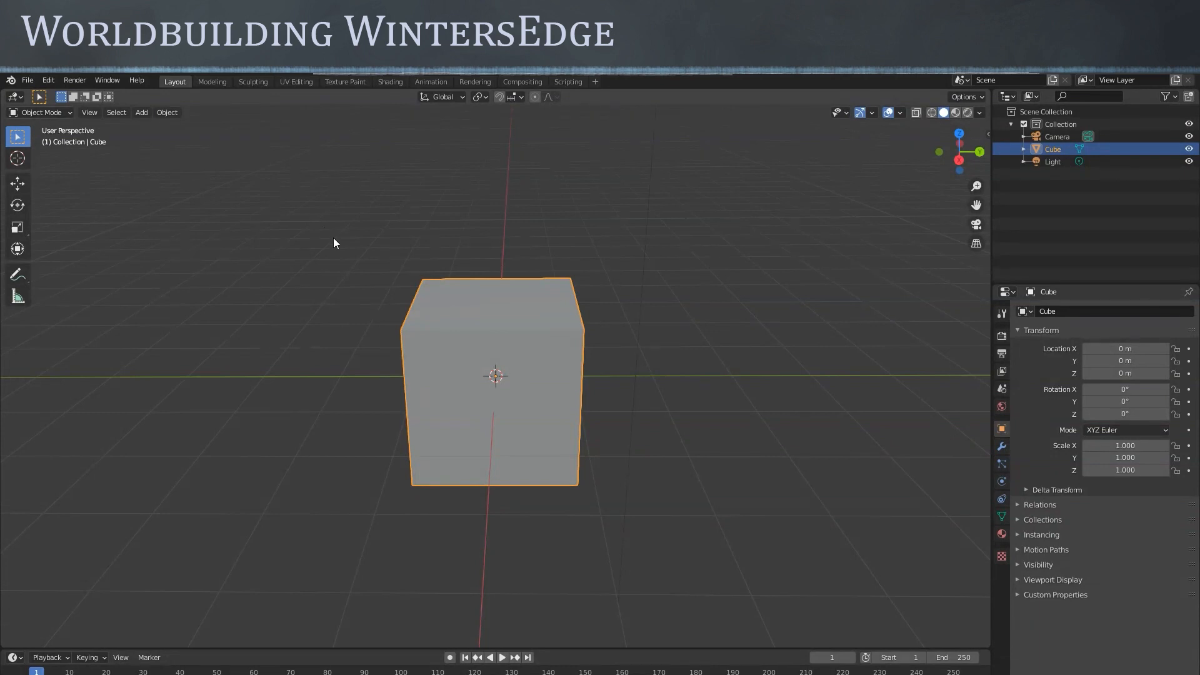
# Enter Edit Mode on the cube and raise one rear vertex of its top face with the Move tool
pyautogui.press('Tab')
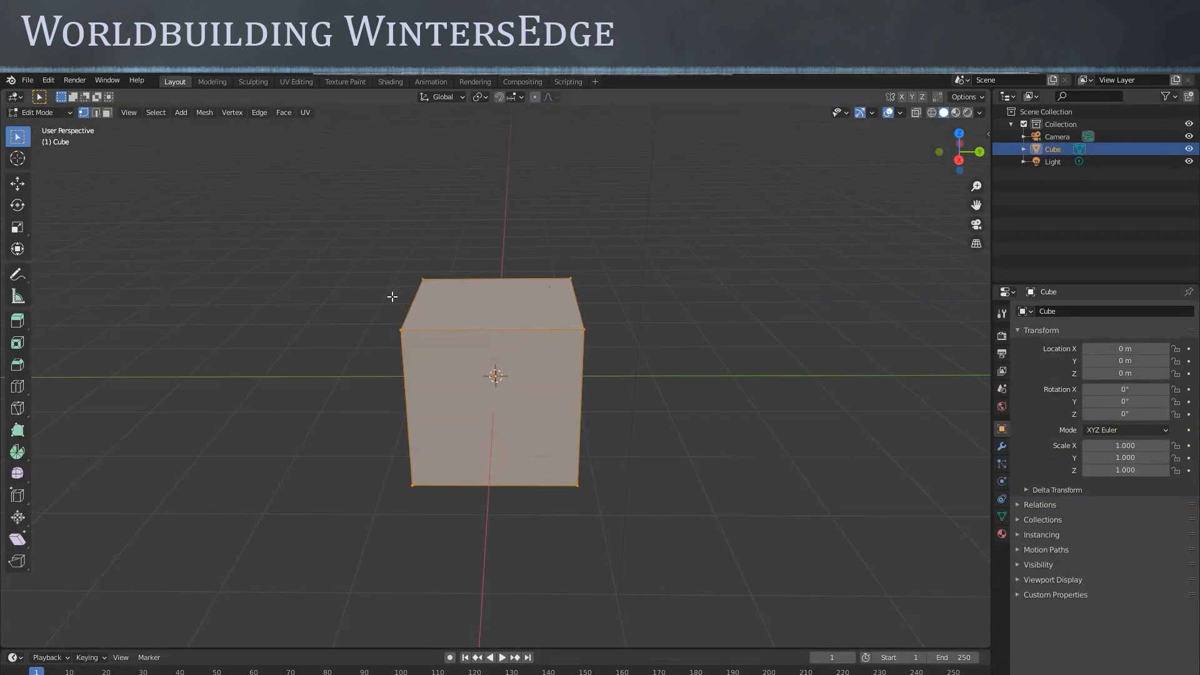
pyautogui.moveTo(527, 249); pyautogui.dragTo(593, 295)
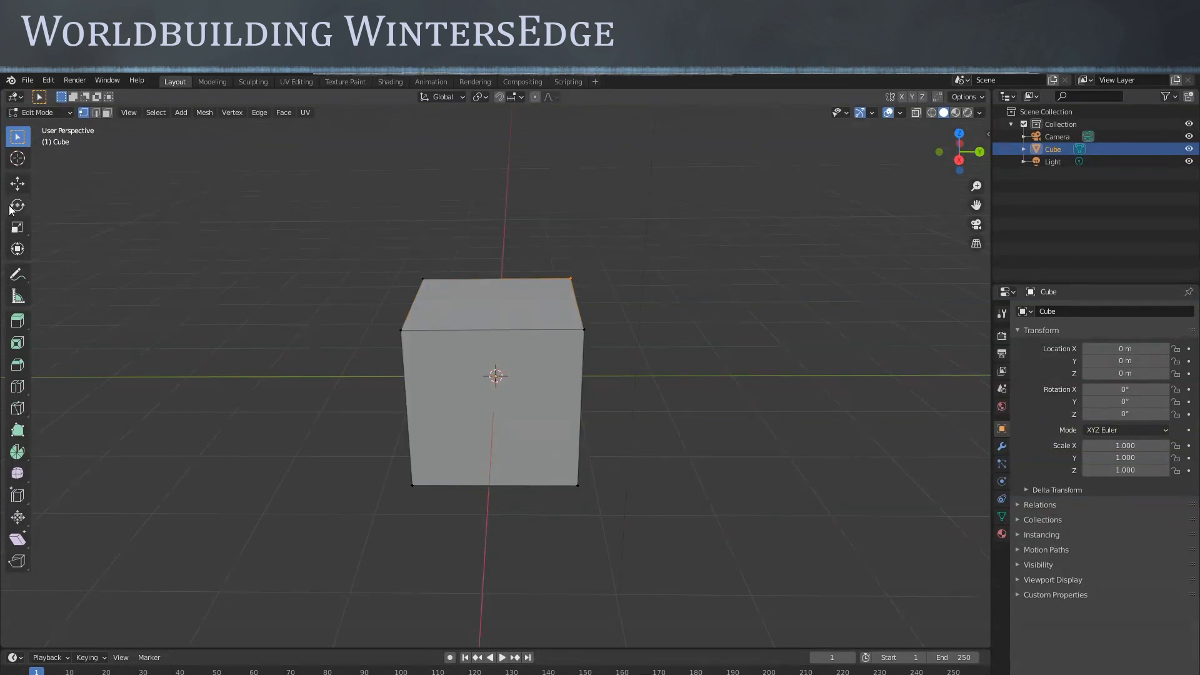
pyautogui.click(18, 186)
pyautogui.moveTo(603, 277)
pyautogui.mouseDown()
pyautogui.moveTo(680, 277)
pyautogui.moveTo(603, 277)
pyautogui.mouseUp()
pyautogui.moveTo(574, 231)
pyautogui.mouseDown()
pyautogui.moveTo(553, 169)
pyautogui.moveTo(558, 213)
pyautogui.mouseUp()
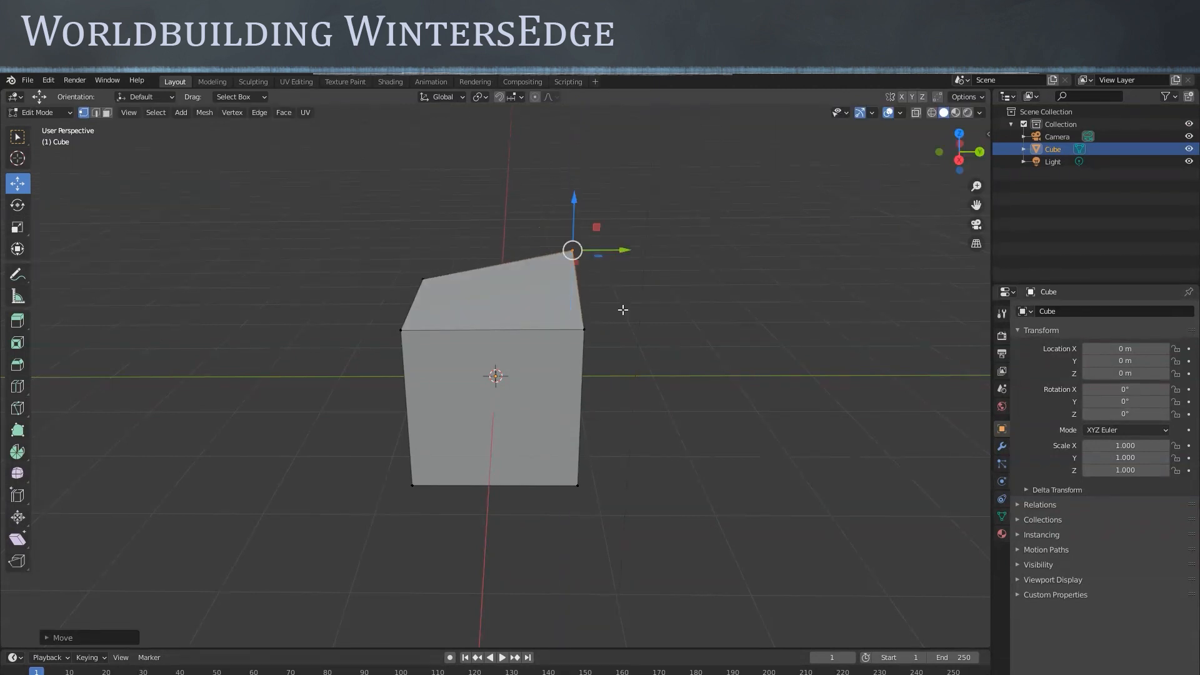
# In edge select mode, raise the rear edge of the cube's top face
pyautogui.press('2')
pyautogui.click(500, 263)
pyautogui.moveTo(495, 217); pyautogui.dragTo(512, 277)
# In face select mode, scale up the cube's top face with the Scale tool
pyautogui.press('3')
pyautogui.click(537, 308)
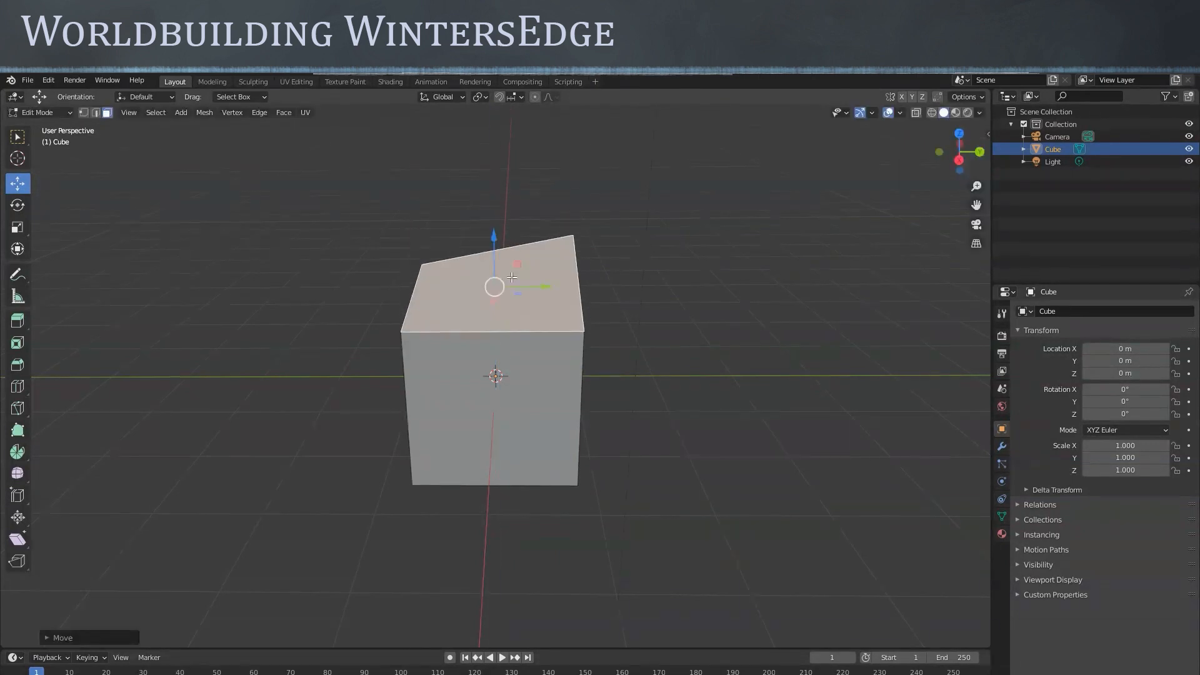
pyautogui.click(18, 232)
pyautogui.moveTo(528, 329); pyautogui.dragTo(610, 332)
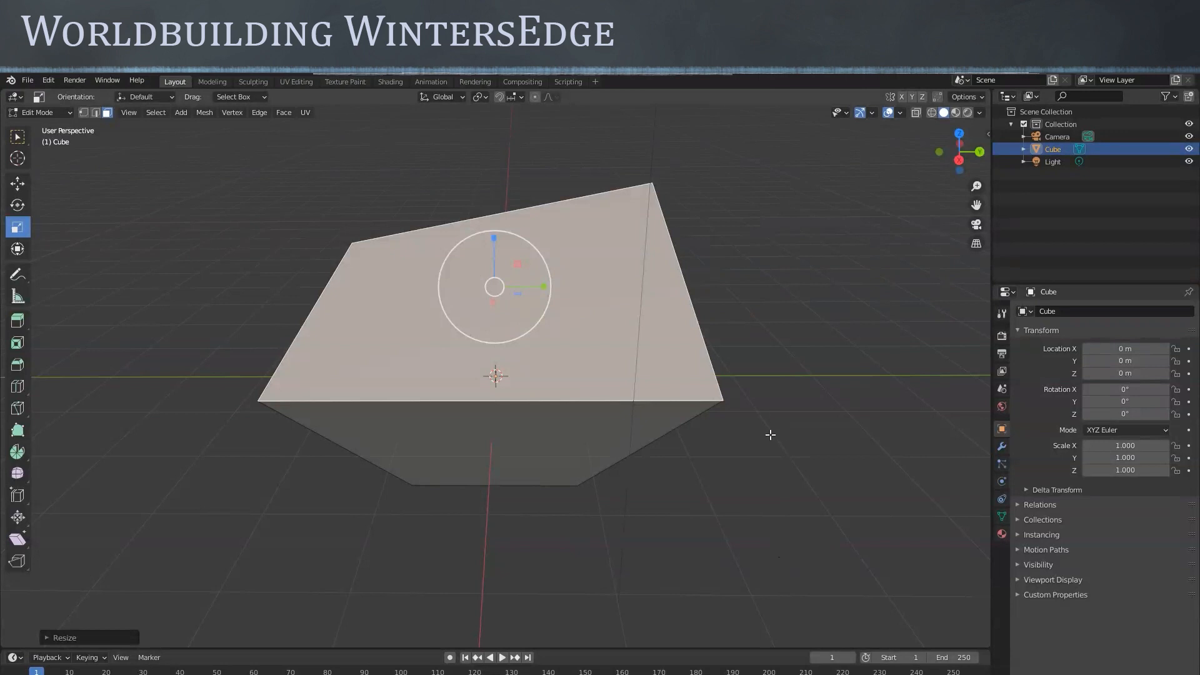
# Undo the face scaling, the edge and vertex moves, and the vertex selection on the cube
pyautogui.hotkey('ctrl', 'z')
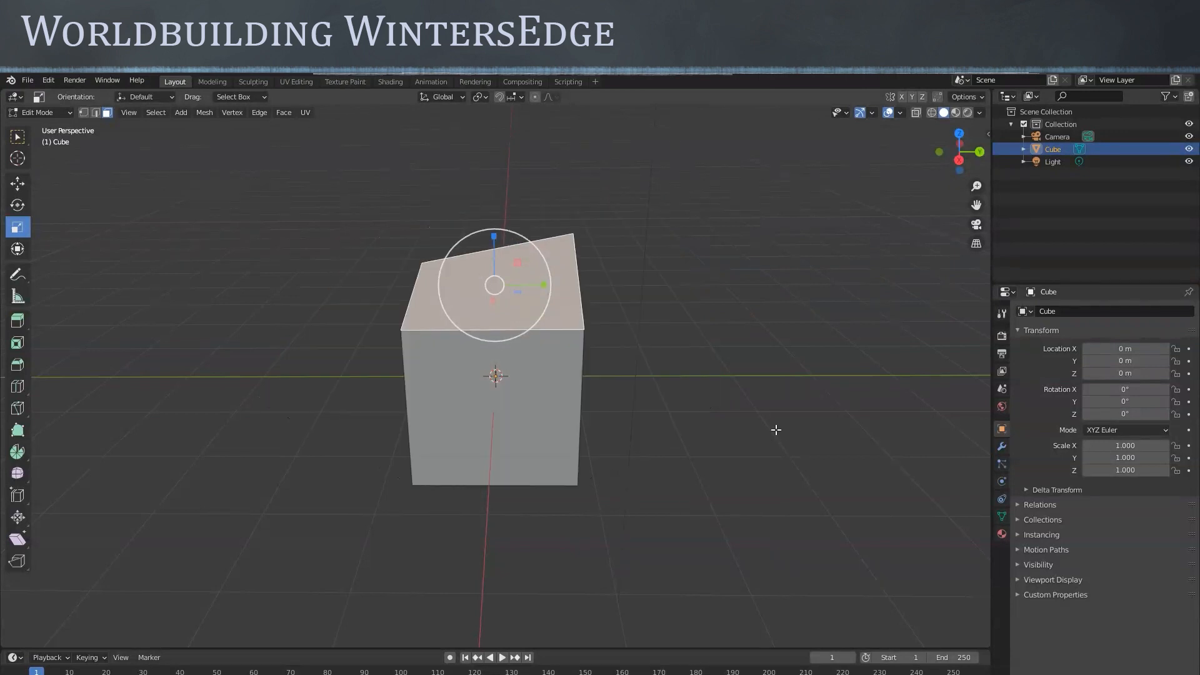
pyautogui.hotkey('ctrl', 'z')
pyautogui.hotkey('ctrl', 'z')
pyautogui.hotkey('ctrl', 'z')
pyautogui.hotkey('ctrl', 'z')
pyautogui.hotkey('ctrl', 'z')
pyautogui.hotkey('ctrl', 'z')
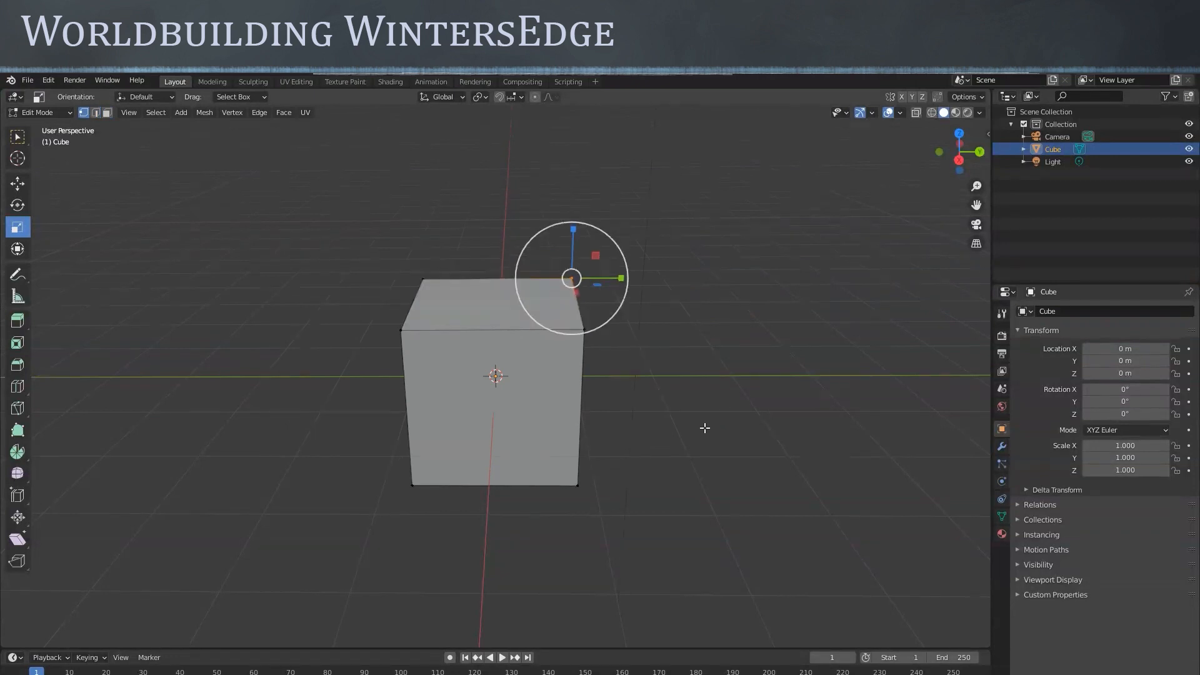
pyautogui.hotkey('ctrl', 'z')
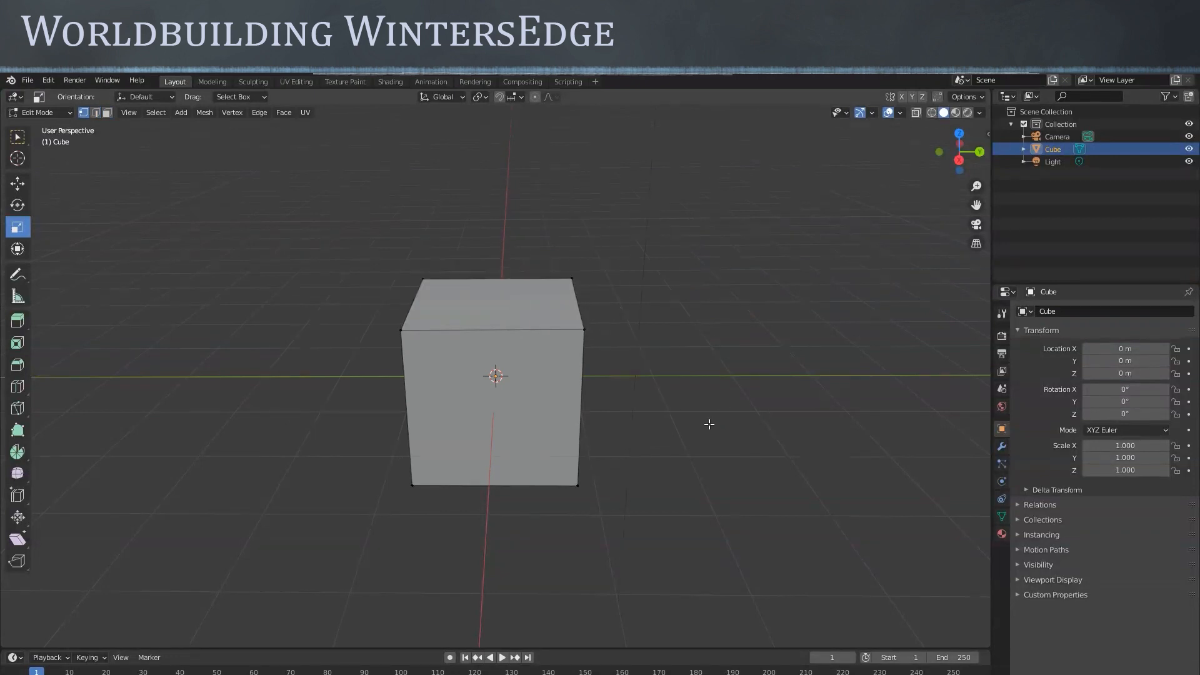
# Toggle the cube between Object Mode and Edit Mode, finishing in Object Mode
pyautogui.press('Tab')
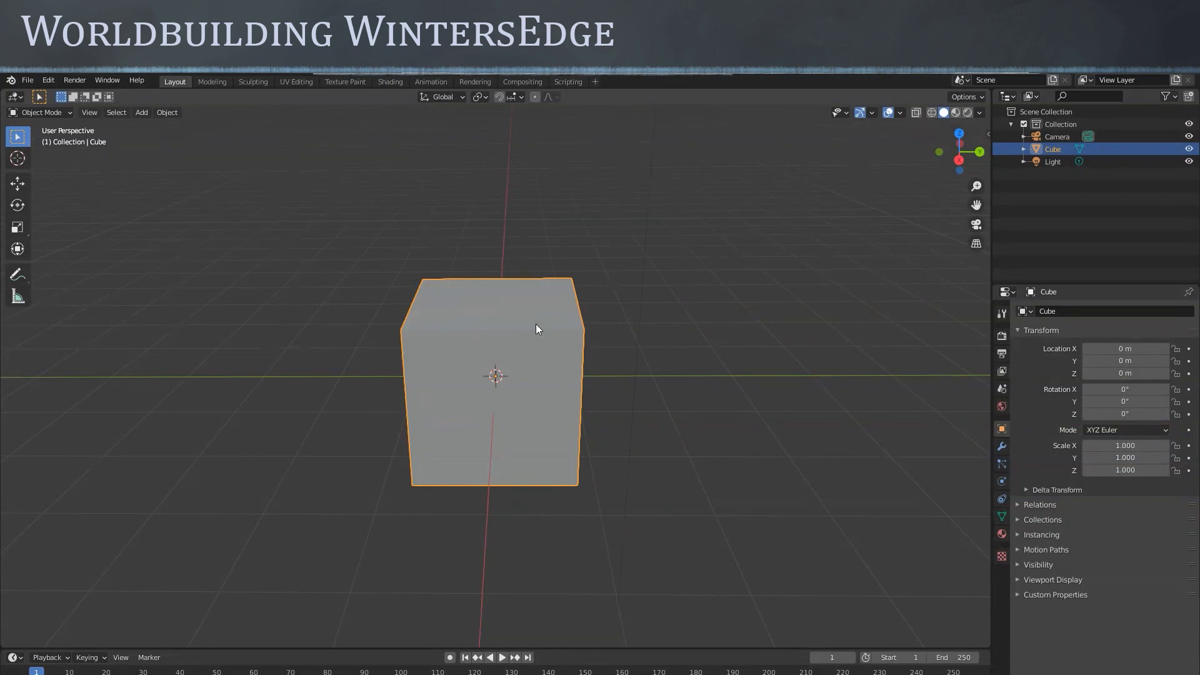
pyautogui.press('Tab')
pyautogui.press('Tab')
pyautogui.press('Tab')
pyautogui.press('Tab')
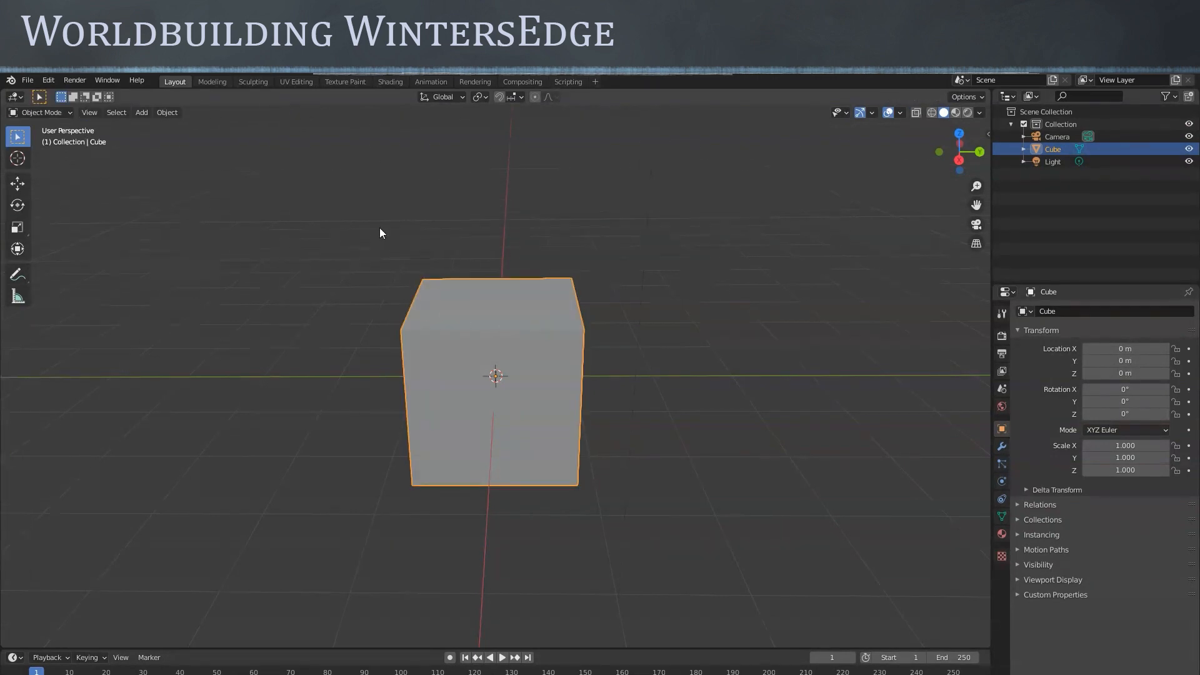
# Select the cube with the Select Box tool, and clear the selection
pyautogui.click(23, 144)
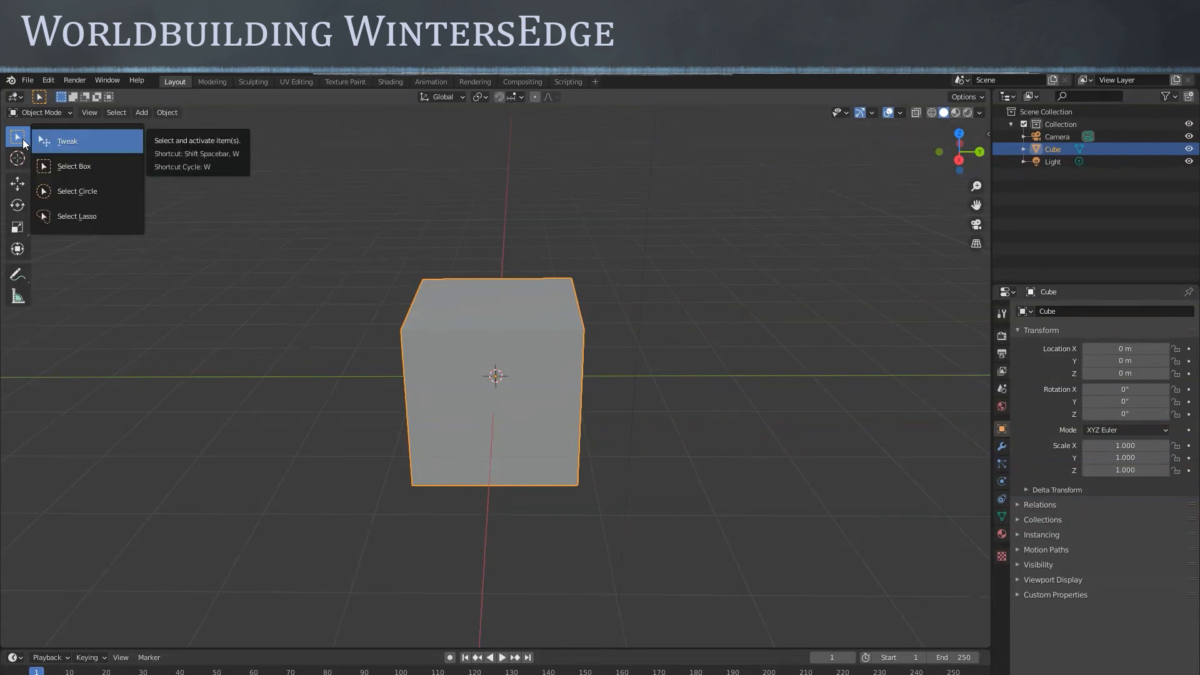
pyautogui.click(80, 167)
pyautogui.moveTo(242, 231); pyautogui.dragTo(470, 402)
pyautogui.scroll(-3, 575, 389)
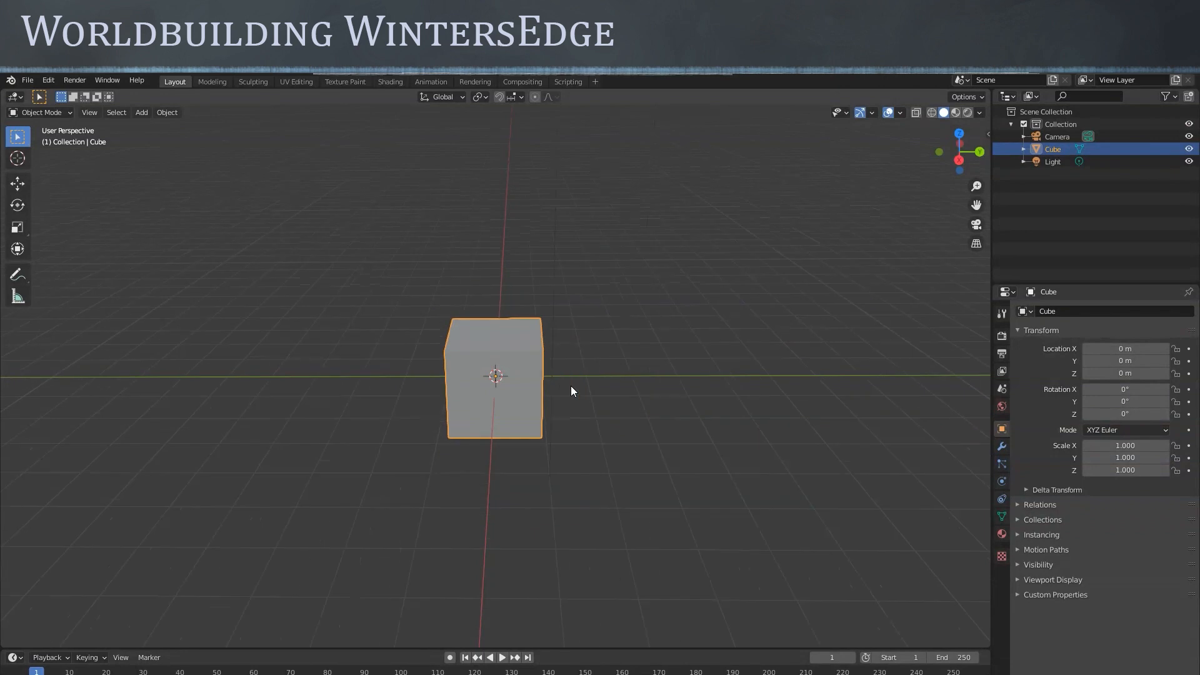
pyautogui.hotkey('alt', 'a')
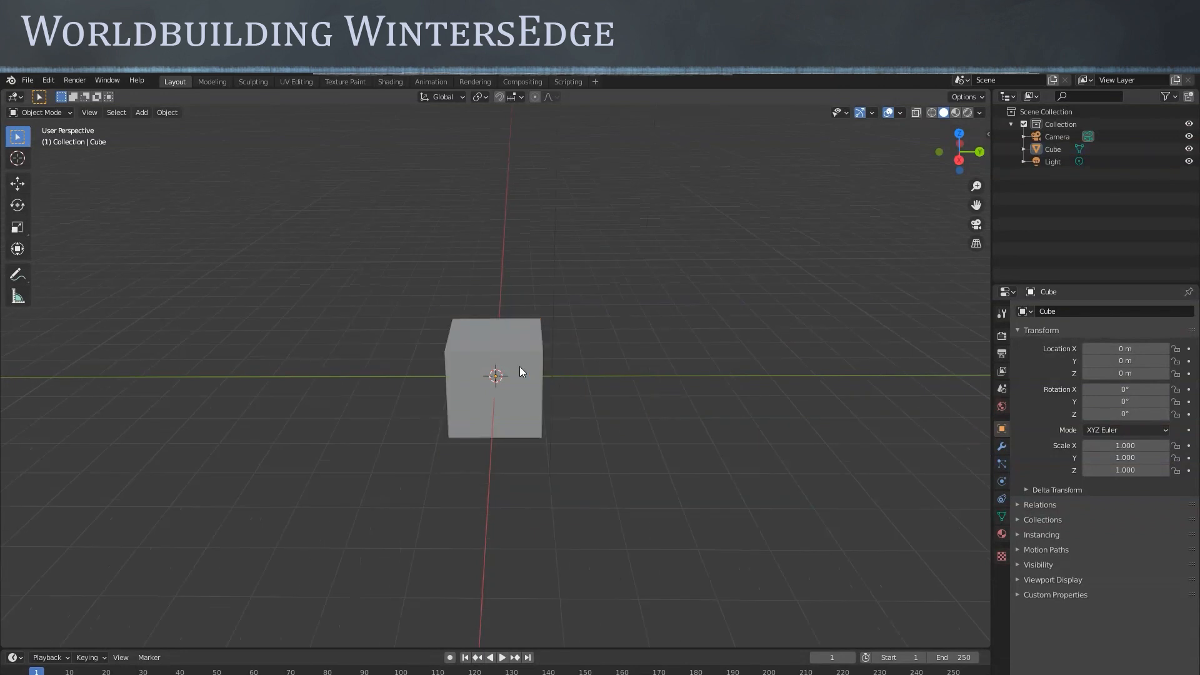
# Select the cube and move it along the Y axis to about -0.98 m with the Move tool
pyautogui.click(521, 370)
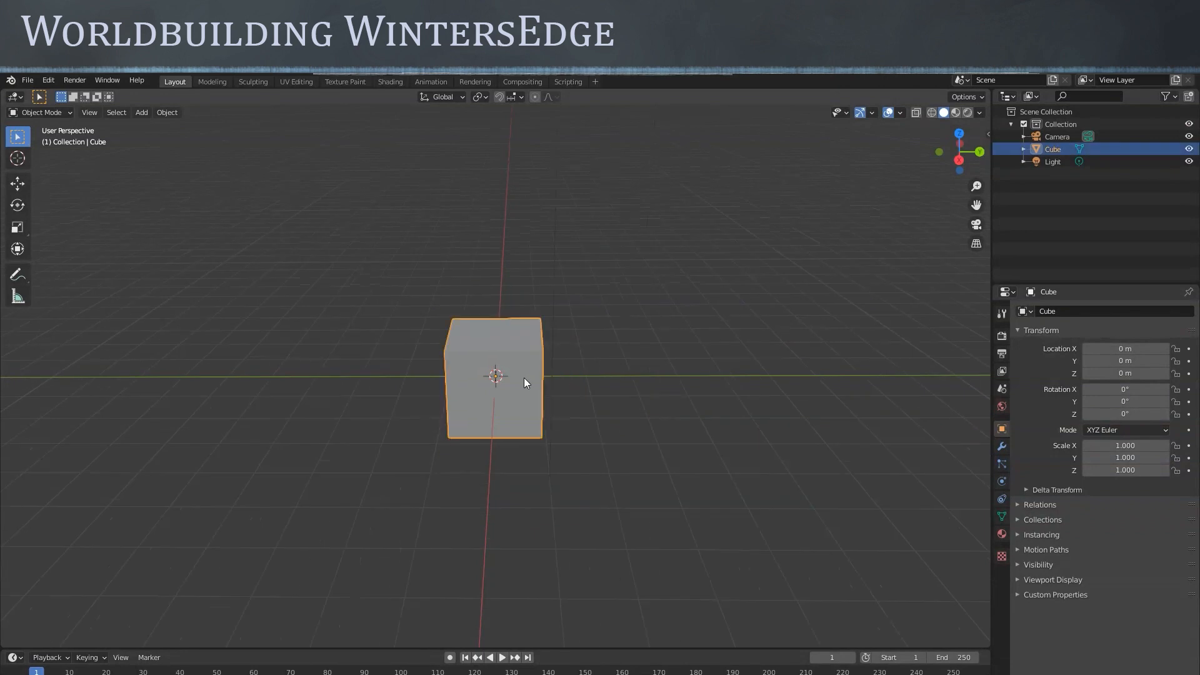
pyautogui.click(17, 183)
pyautogui.moveTo(545, 375); pyautogui.dragTo(501, 376)
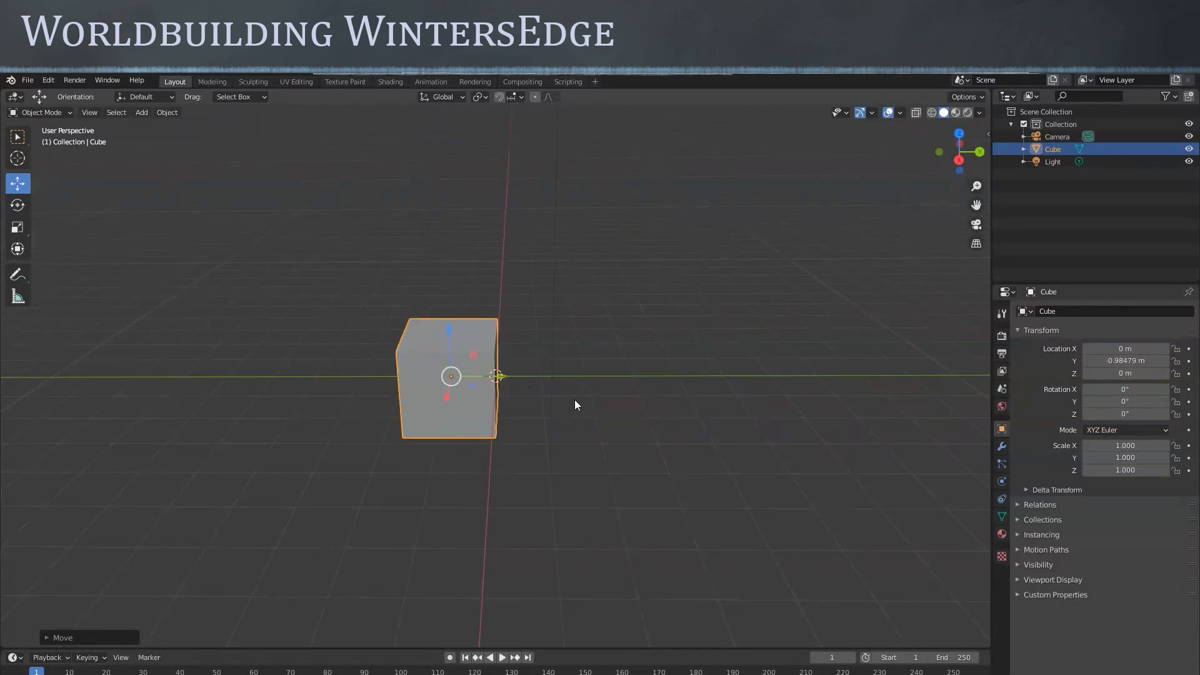
# Duplicate the cube and move the copy along the Y axis to about 3.52 m
pyautogui.hotkey('shift', 'd')
pyautogui.click(564, 396)
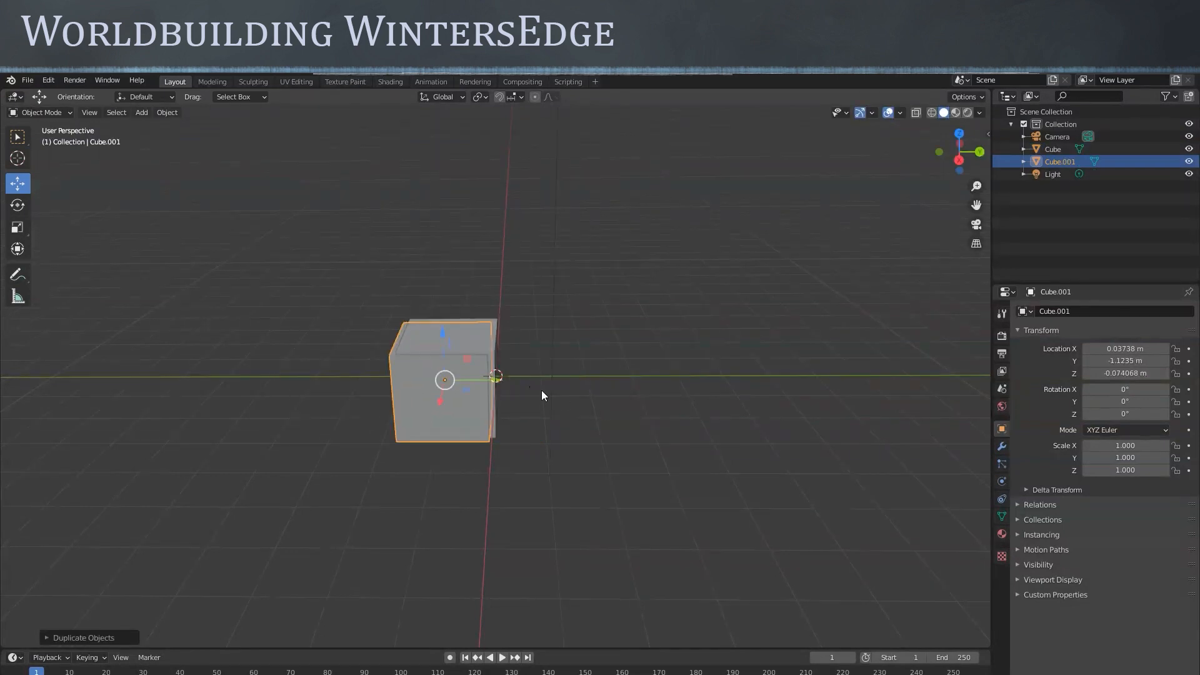
pyautogui.moveTo(500, 385); pyautogui.dragTo(709, 381)
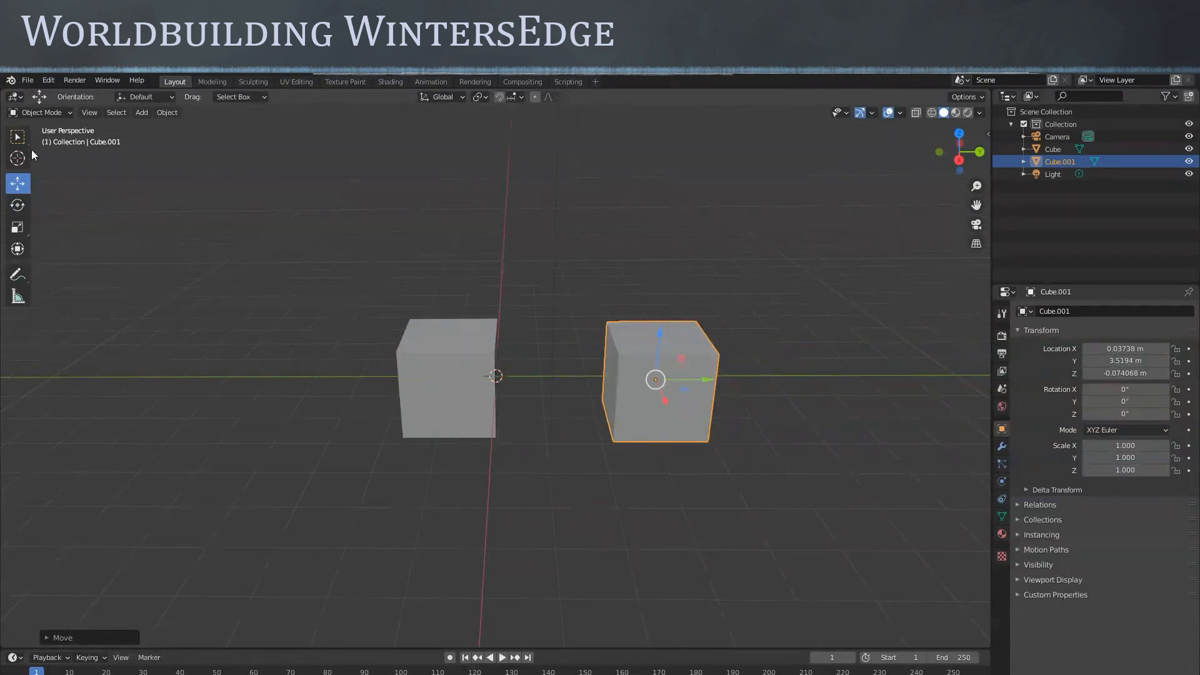
# Box-select both cubes and move them together upward along Z and in the negative Y direction
pyautogui.click(635, 255)
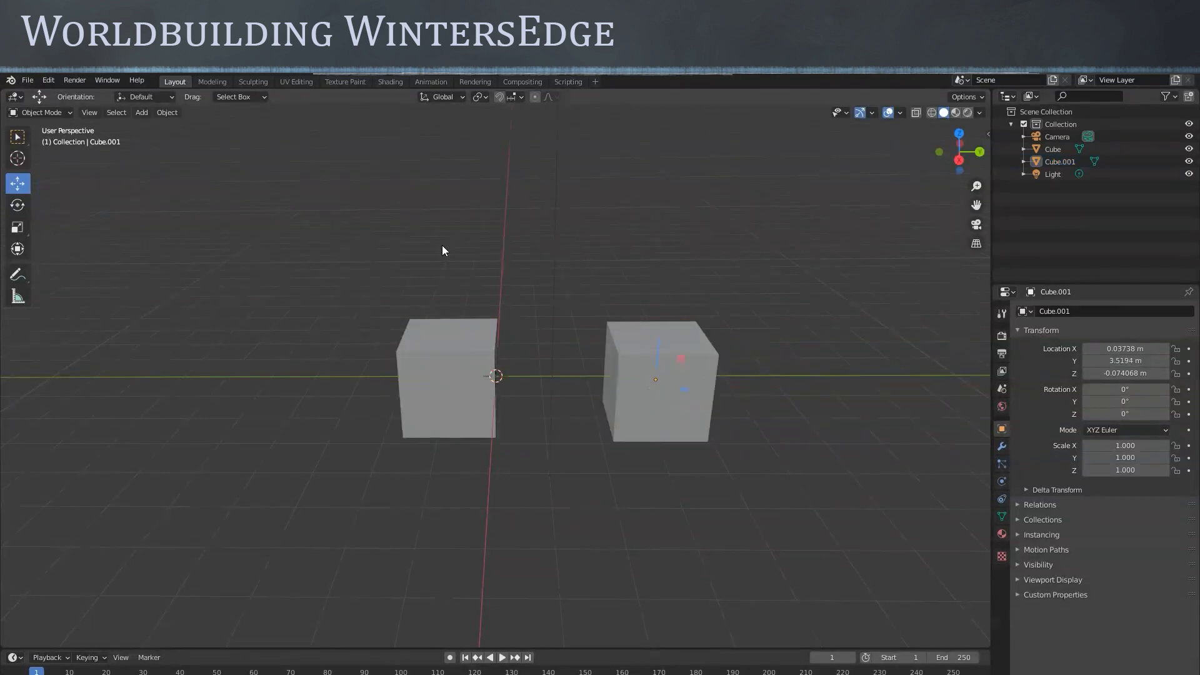
pyautogui.click(17, 136)
pyautogui.moveTo(349, 232); pyautogui.dragTo(741, 387)
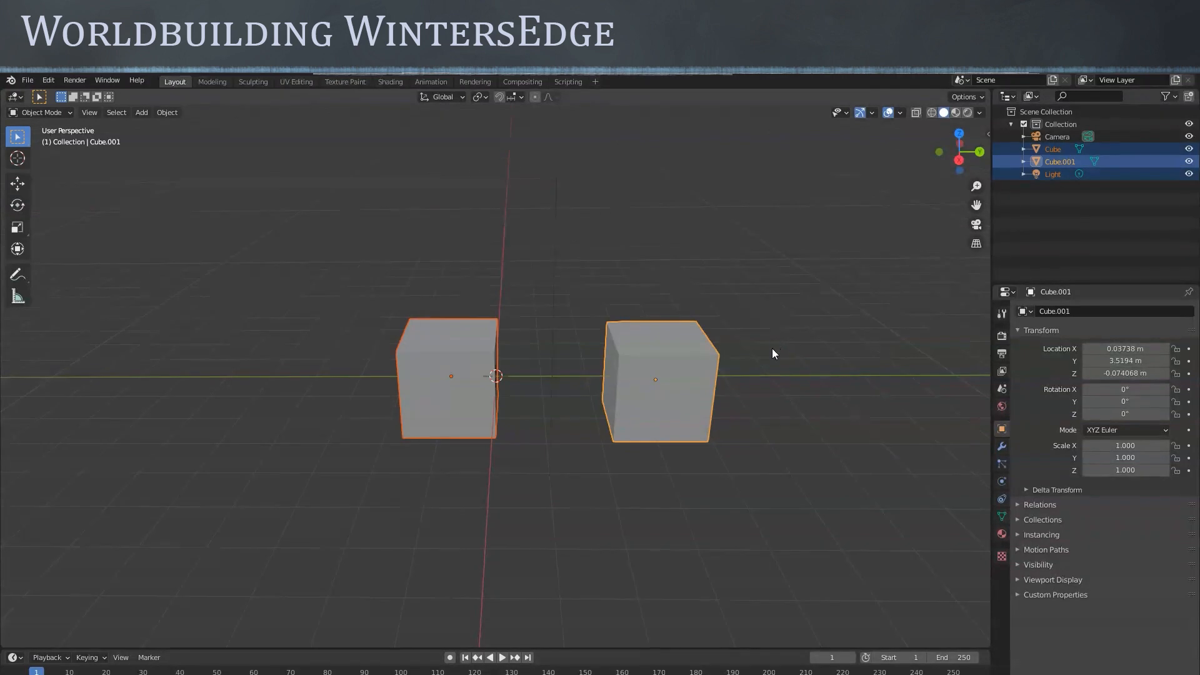
pyautogui.click(18, 183)
pyautogui.moveTo(556, 265); pyautogui.dragTo(564, 211)
pyautogui.moveTo(610, 261); pyautogui.dragTo(569, 270)
# Undo the group moves, the duplication and the first cube's move, leaving only the original cube at the origin
pyautogui.hotkey('ctrl', 'z')
pyautogui.hotkey('ctrl', 'z')
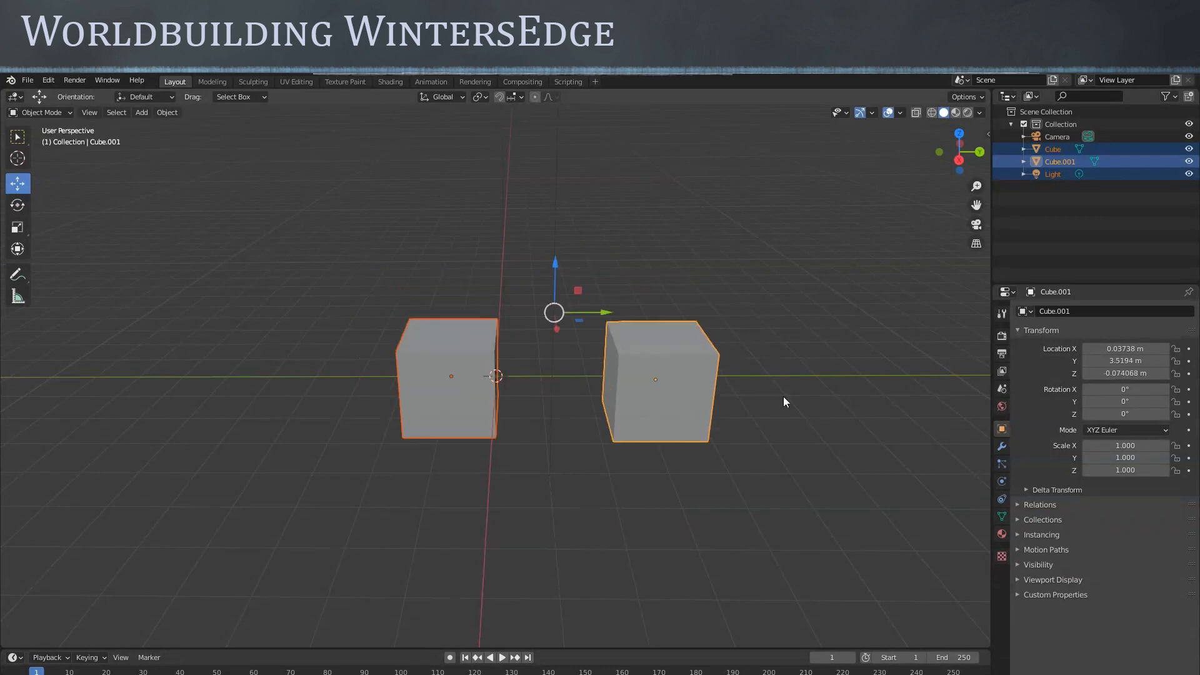
pyautogui.hotkey('ctrl', 'z')
pyautogui.hotkey('ctrl', 'z')
pyautogui.hotkey('ctrl', 'z')
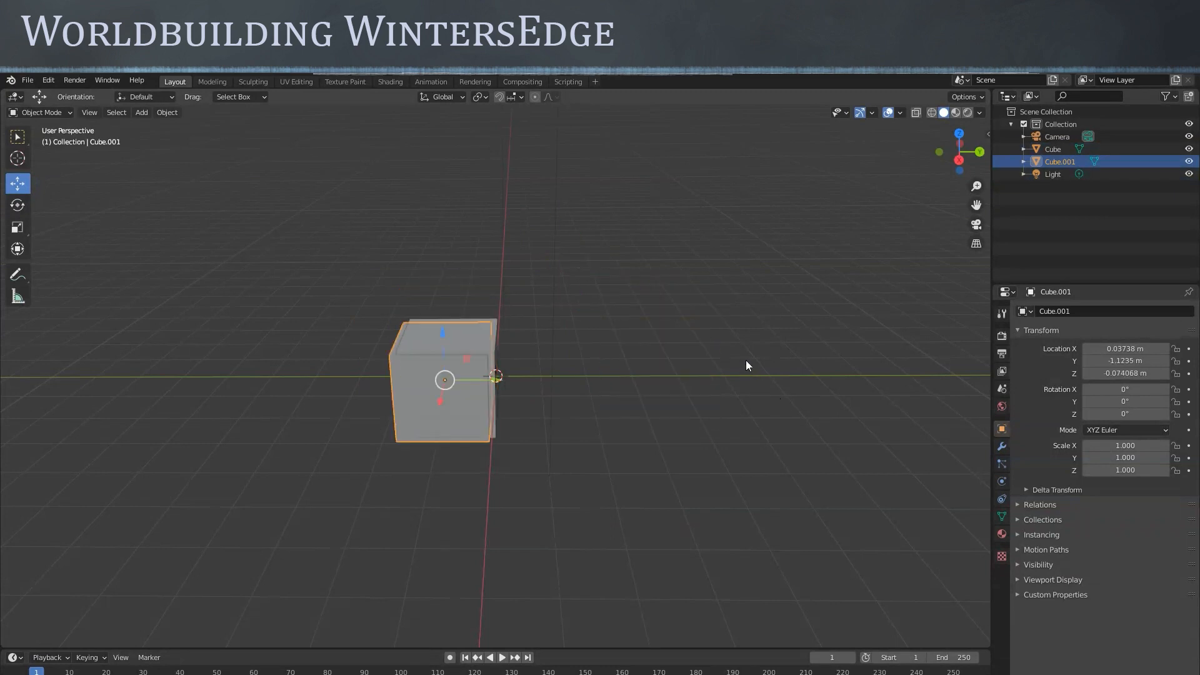
pyautogui.click(580, 441)
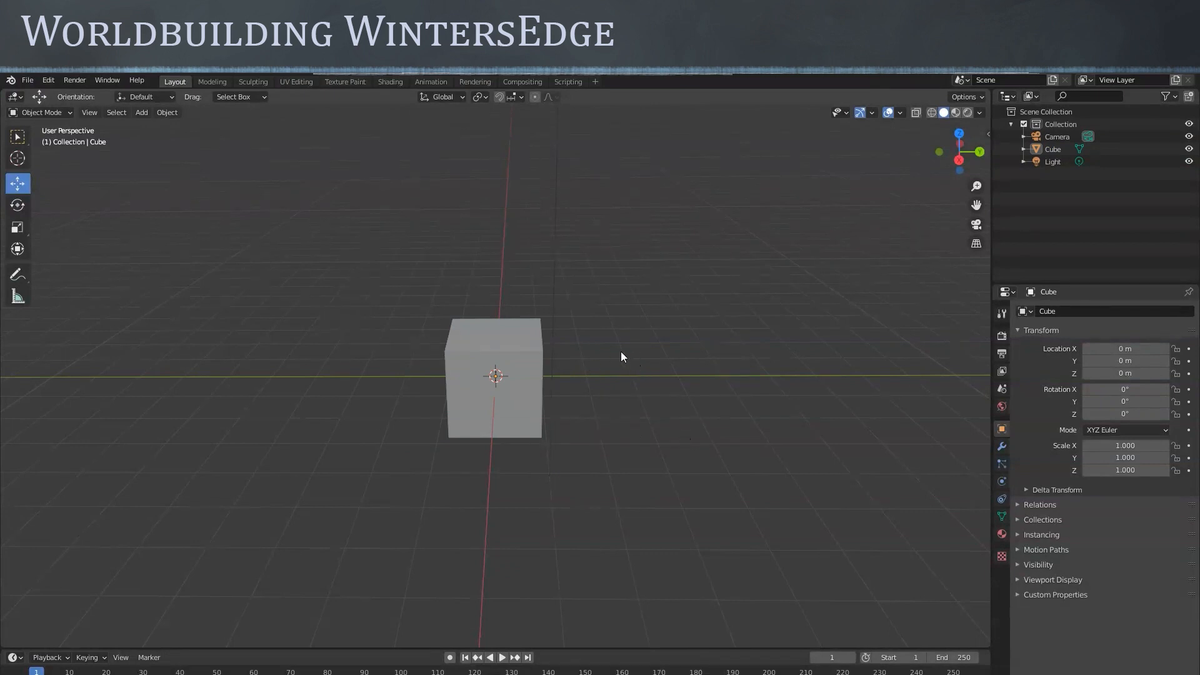
# Select and deselect the cube, and open and dismiss the Object Context Menu
pyautogui.click(527, 350)
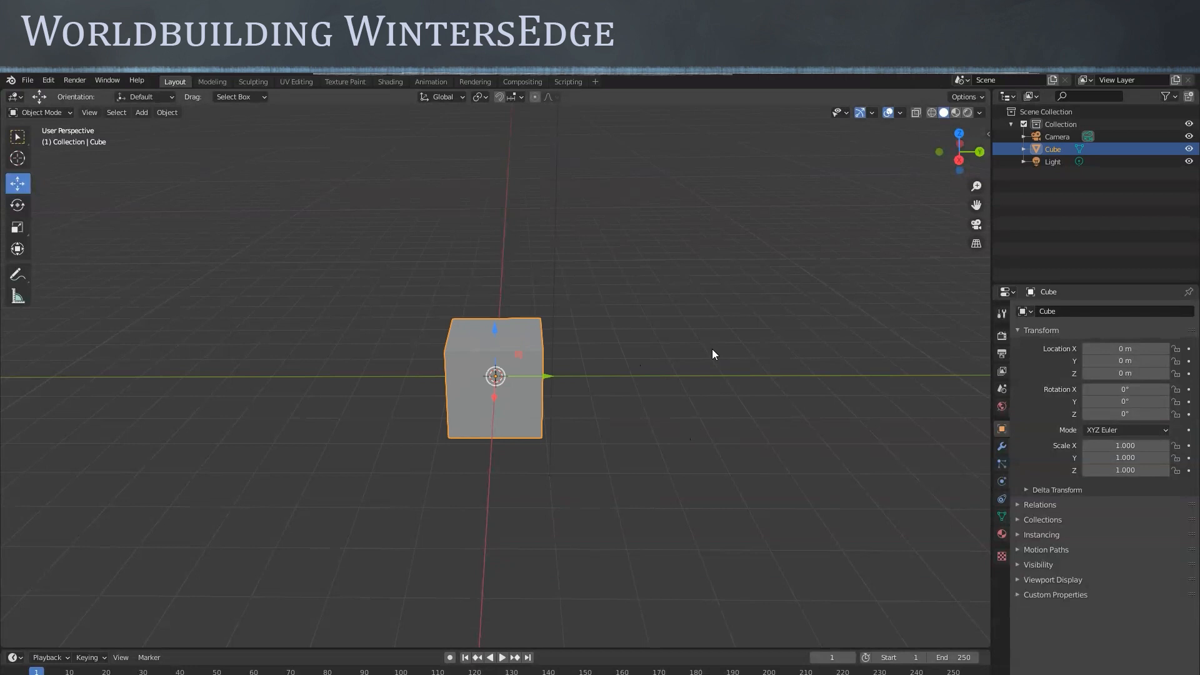
pyautogui.click(657, 341)
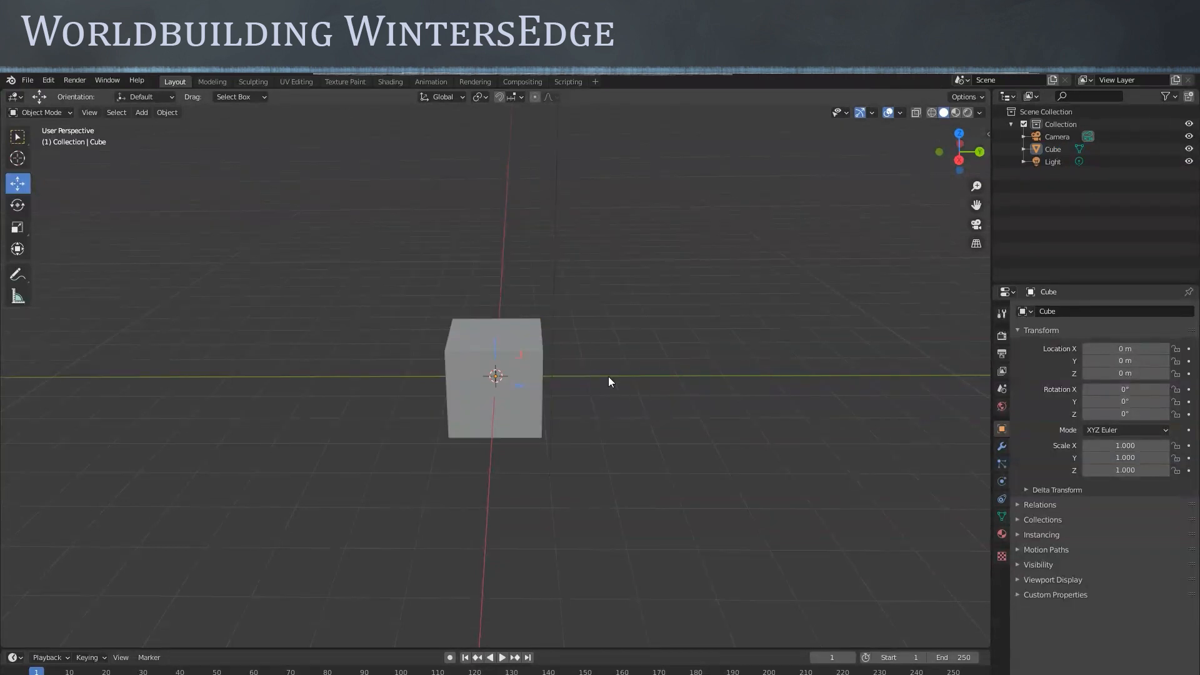
pyautogui.rightClick(650, 328)
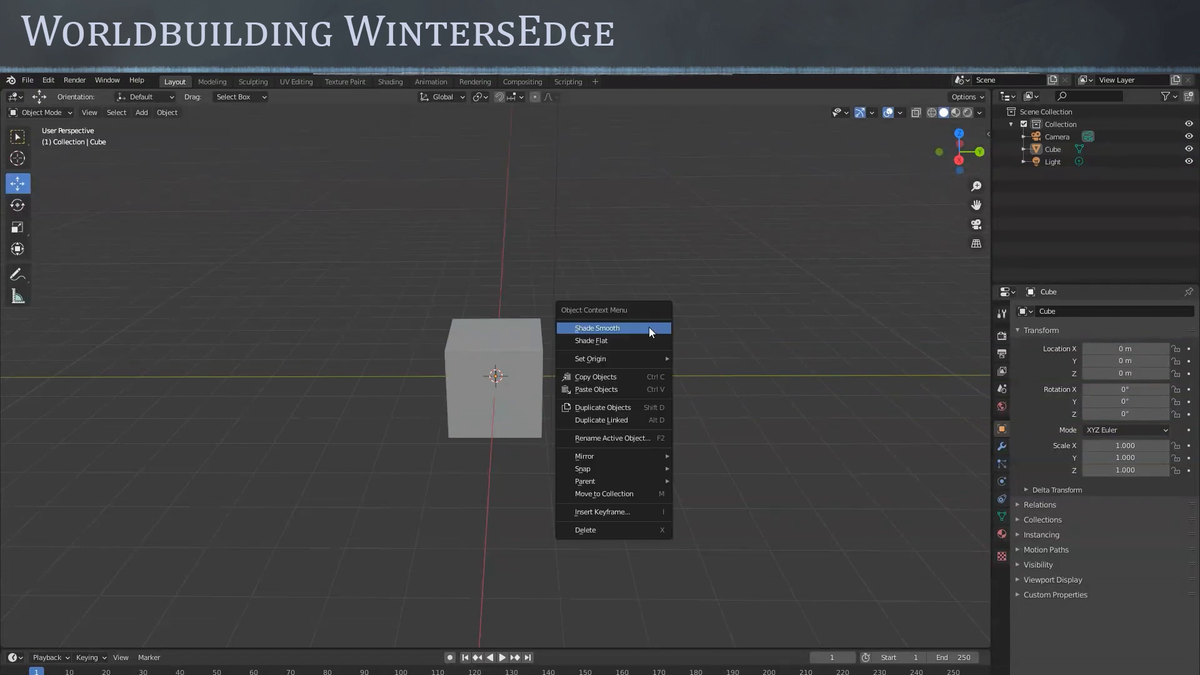
pyautogui.rightClick(640, 310)
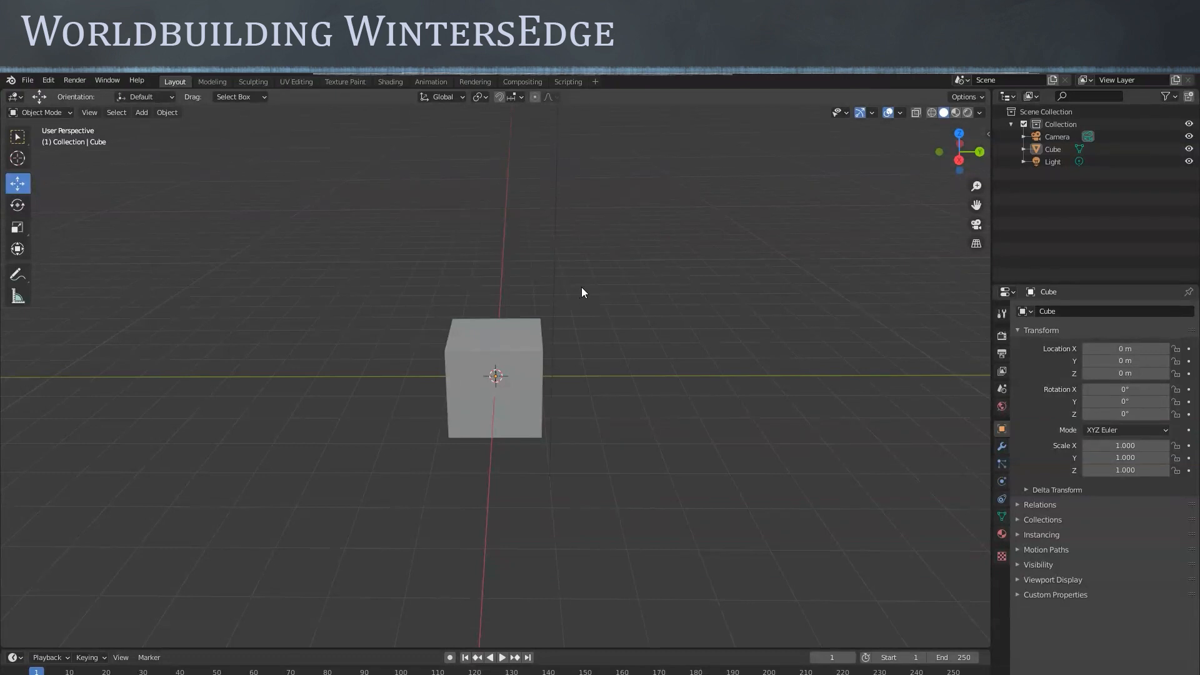
# Examine the cube from different angles and distances by orbiting, panning and zooming the viewport
pyautogui.moveTo(582, 294); pyautogui.dragTo(641, 375, button='middle')
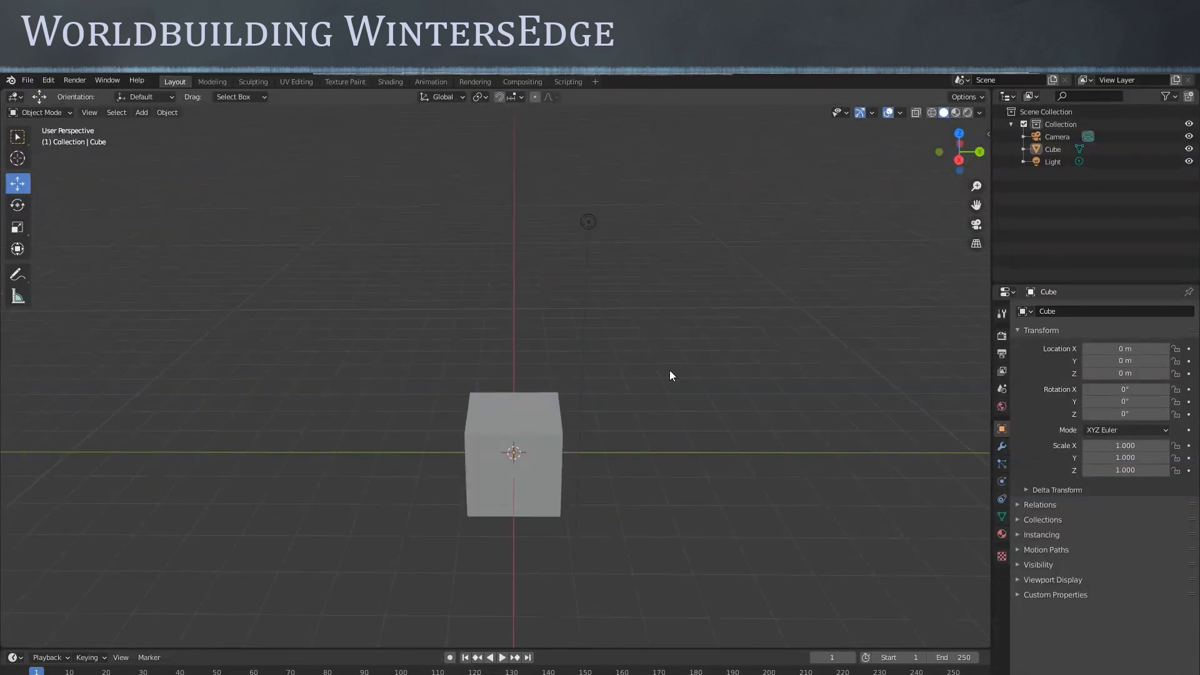
pyautogui.moveTo(675, 381); pyautogui.dragTo(628, 383, button='middle')
pyautogui.moveTo(476, 412); pyautogui.dragTo(546, 428, button='middle')
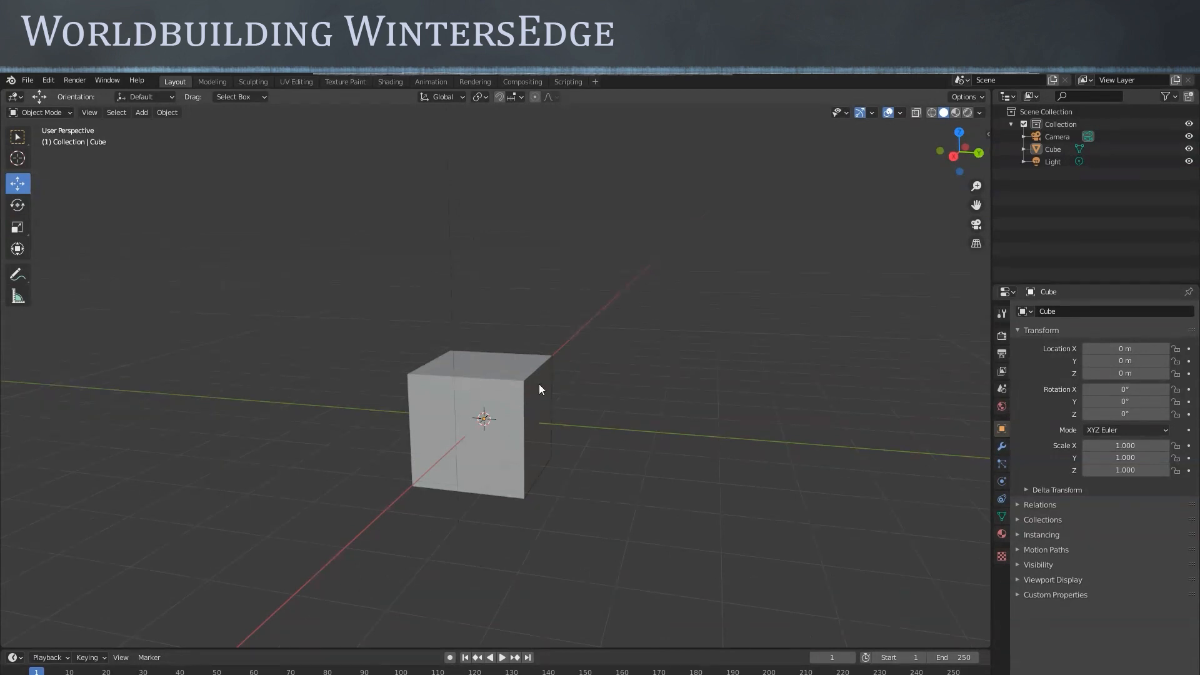
pyautogui.moveTo(525, 299); pyautogui.dragTo(589, 392, button='middle')
pyautogui.scroll(6, 542, 474)
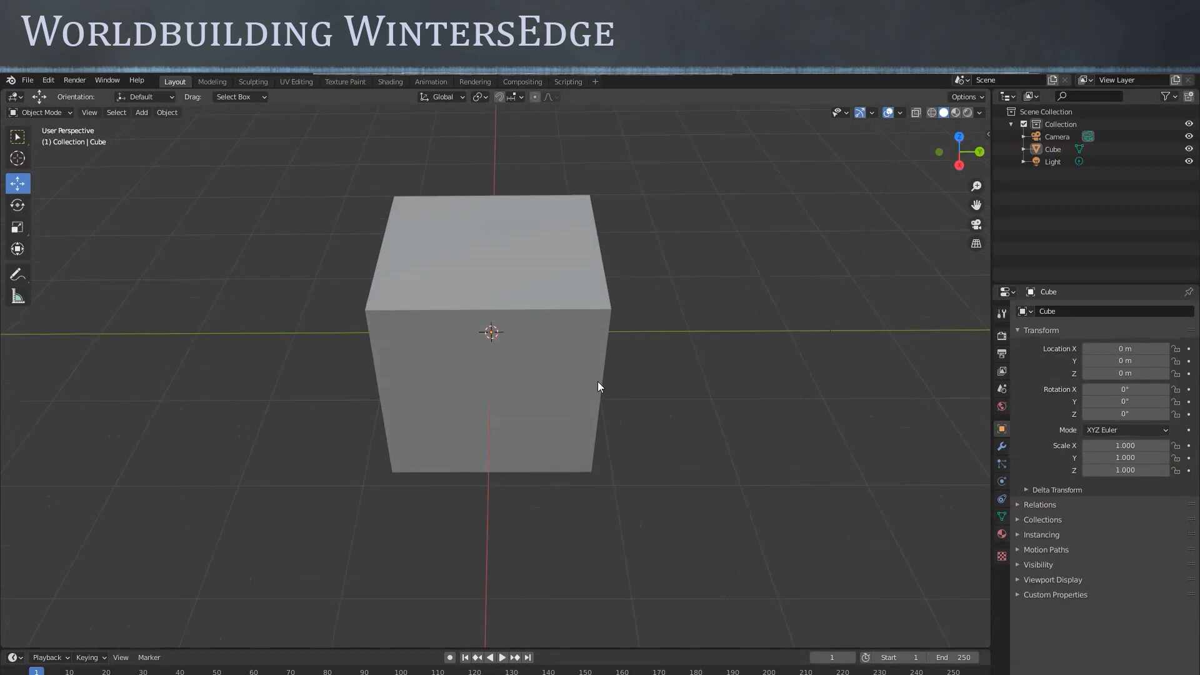
pyautogui.scroll(-3, 662, 386)
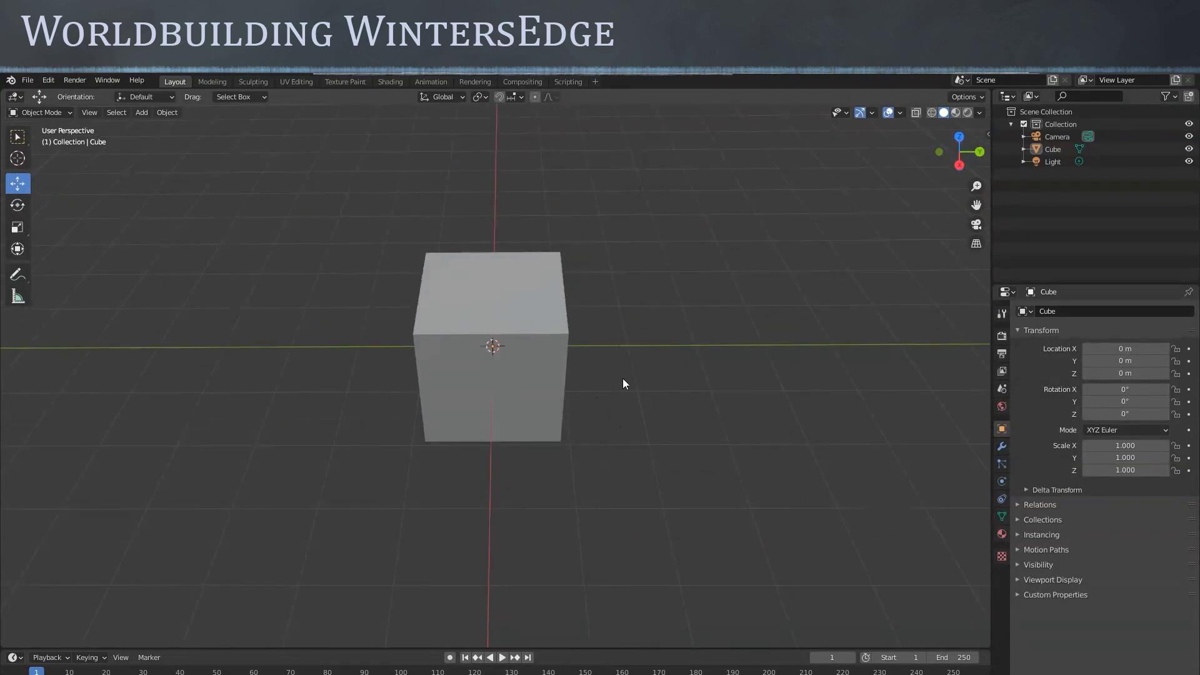
pyautogui.scroll(-4, 563, 366)
pyautogui.scroll(4, 573, 463)
pyautogui.scroll(-3, 566, 434)
pyautogui.moveTo(558, 449); pyautogui.dragTo(634, 438, button='middle')
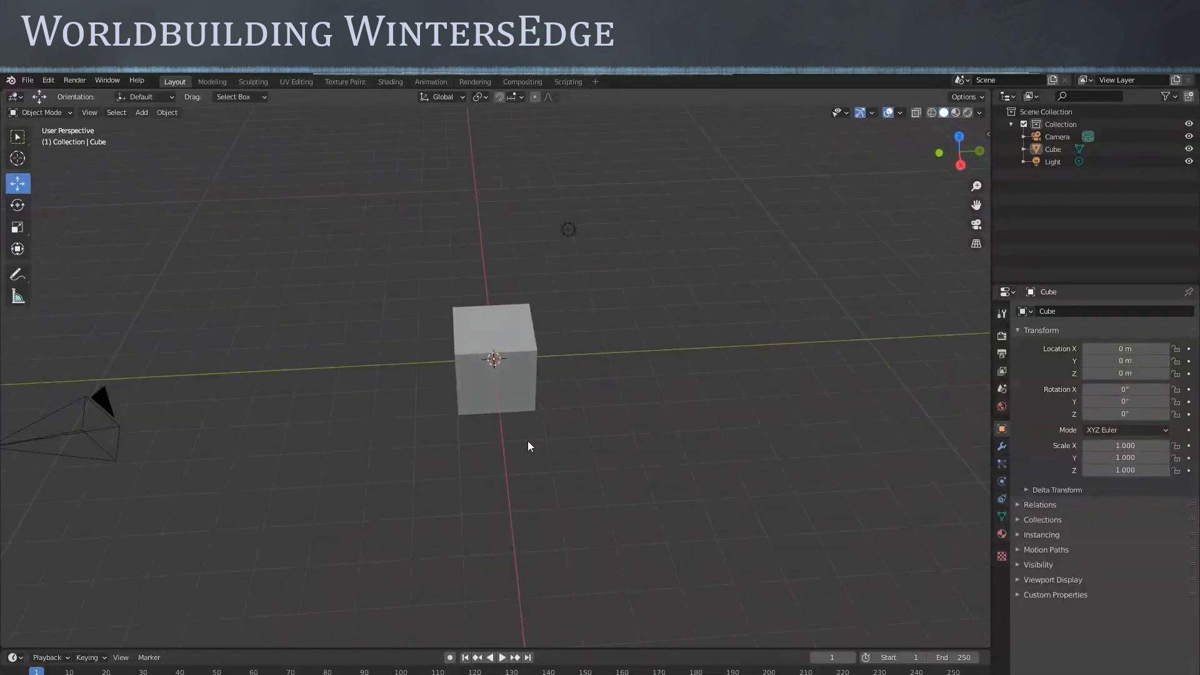
pyautogui.moveTo(533, 446); pyautogui.dragTo(517, 438, button='middle')
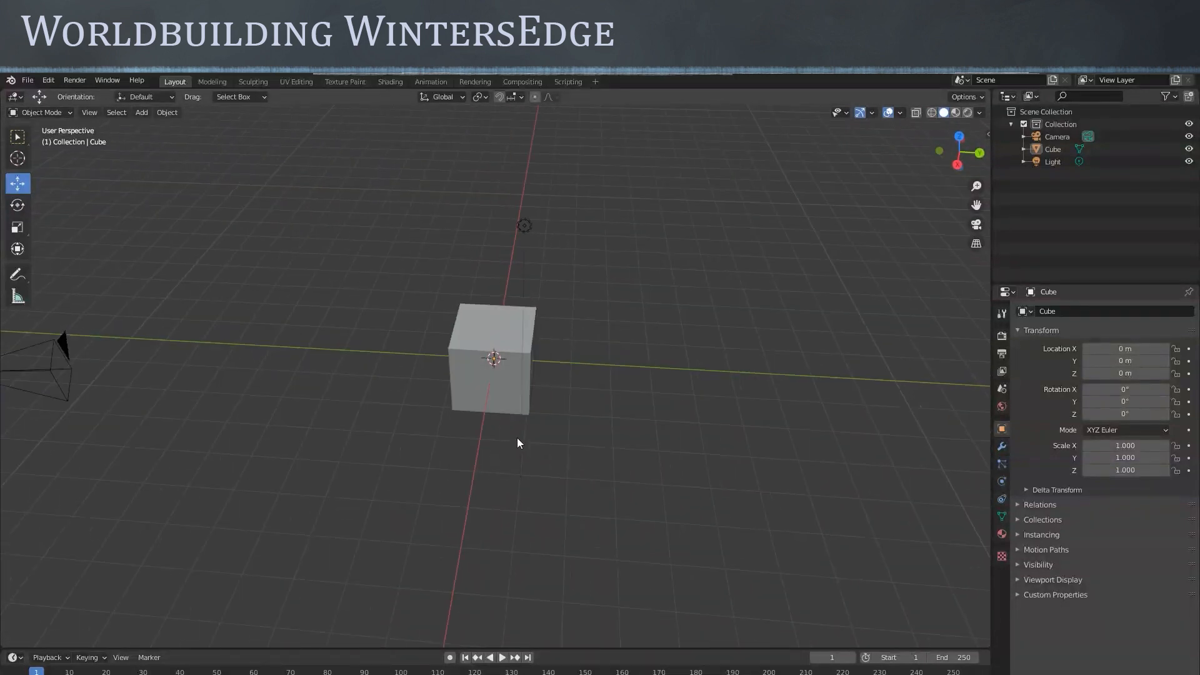
pyautogui.scroll(5, 530, 406)
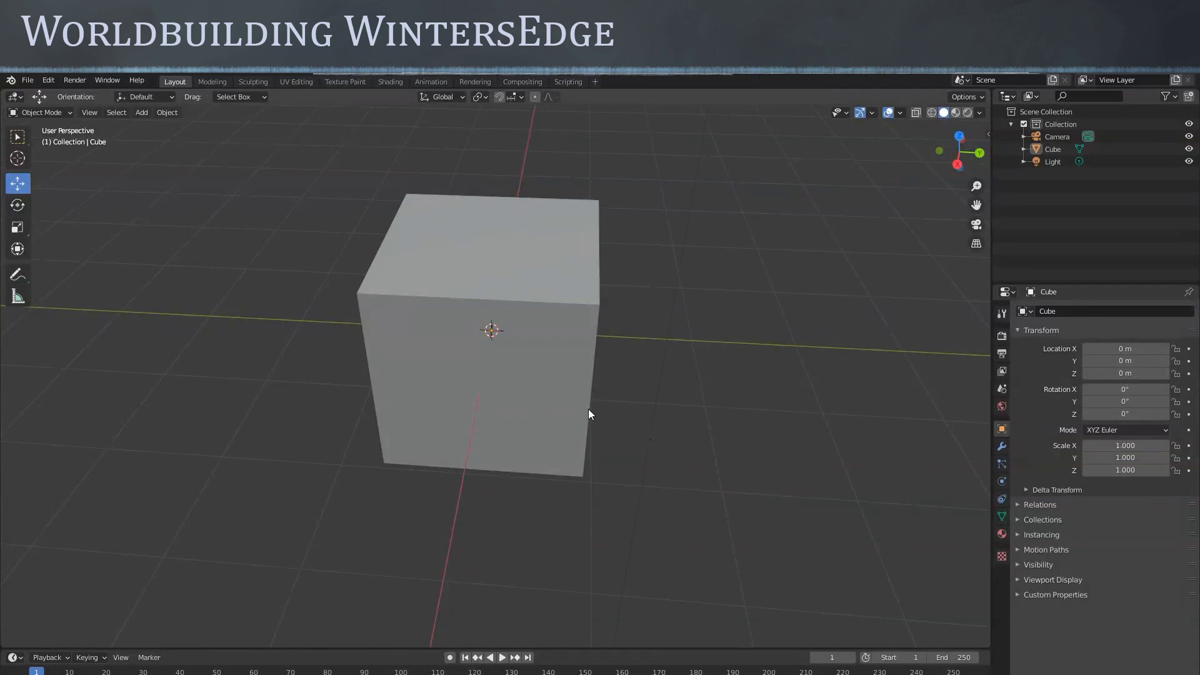
pyautogui.scroll(-3, 587, 413)
pyautogui.moveTo(586, 421); pyautogui.dragTo(628, 428, button='middle')
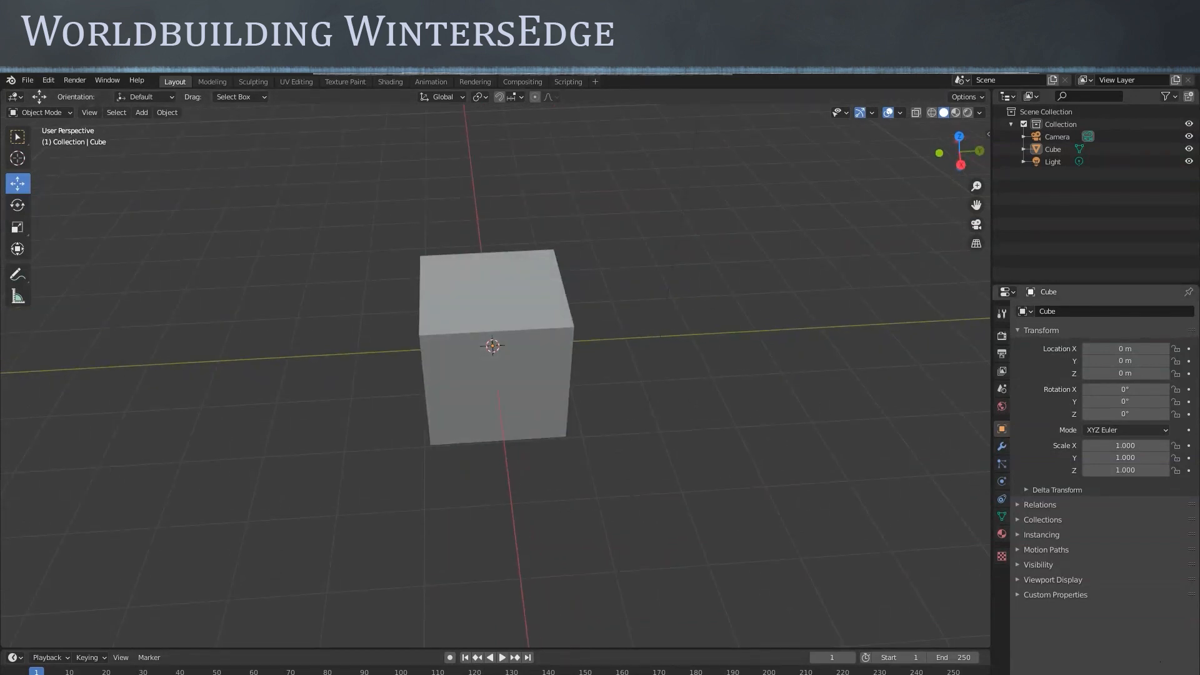
pyautogui.moveTo(664, 431)
pyautogui.mouseDown(button='middle')
pyautogui.moveTo(602, 415)
pyautogui.moveTo(656, 411)
pyautogui.mouseUp(button='middle')
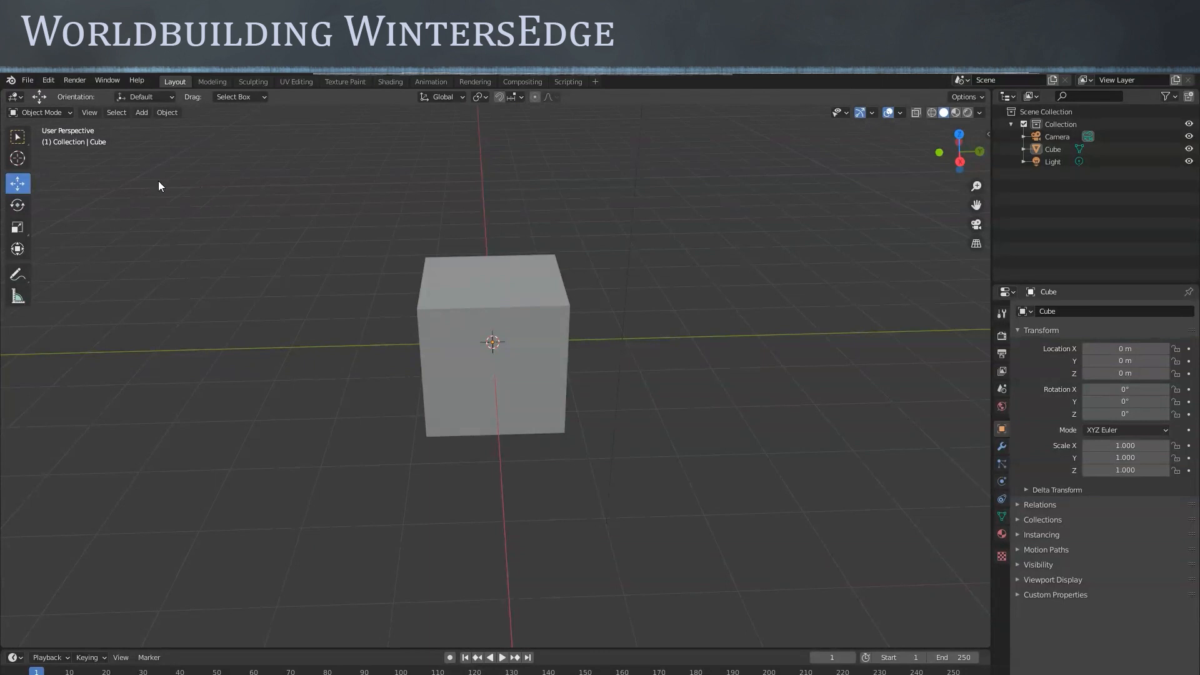
# Switch the cube back and forth between Edit Mode and Object Mode, ending in Object Mode
pyautogui.press('Tab')
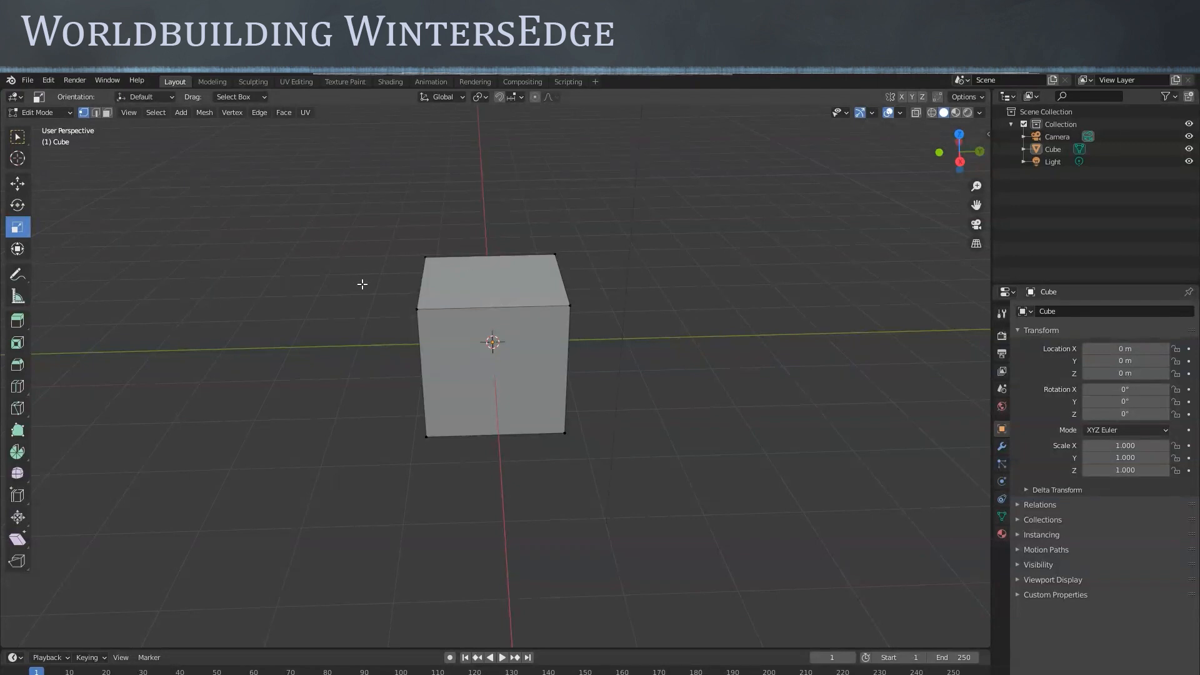
pyautogui.press('Tab')
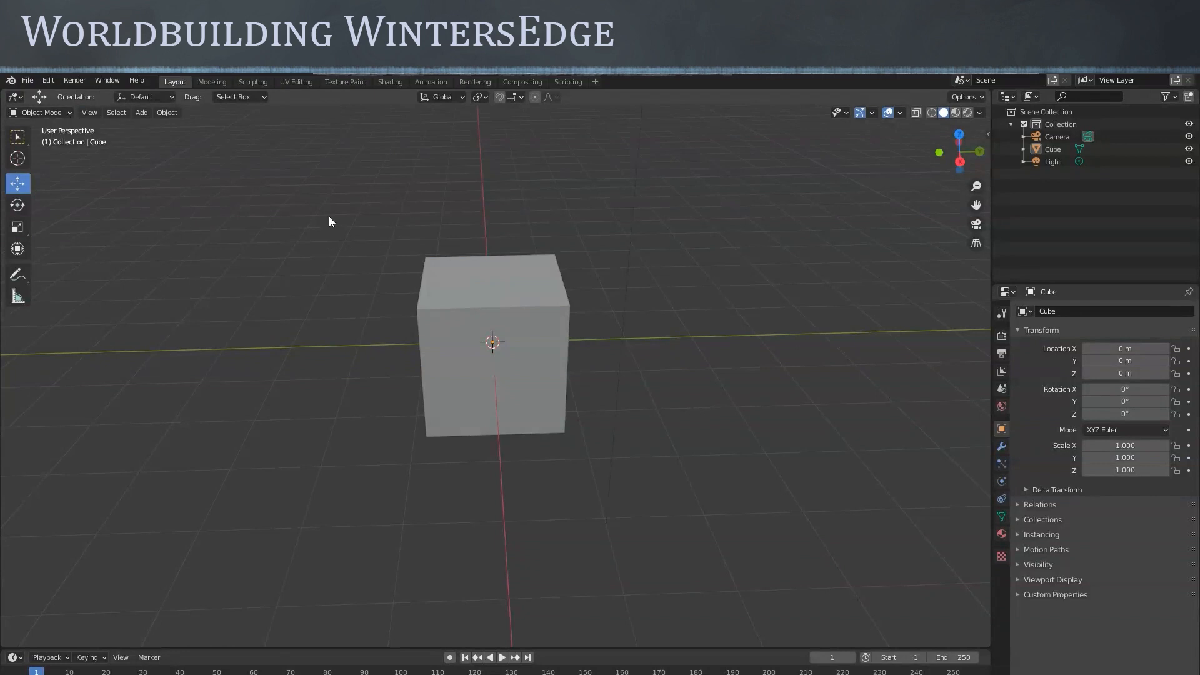
pyautogui.press('Tab')
pyautogui.press('Tab')
pyautogui.press('Tab')
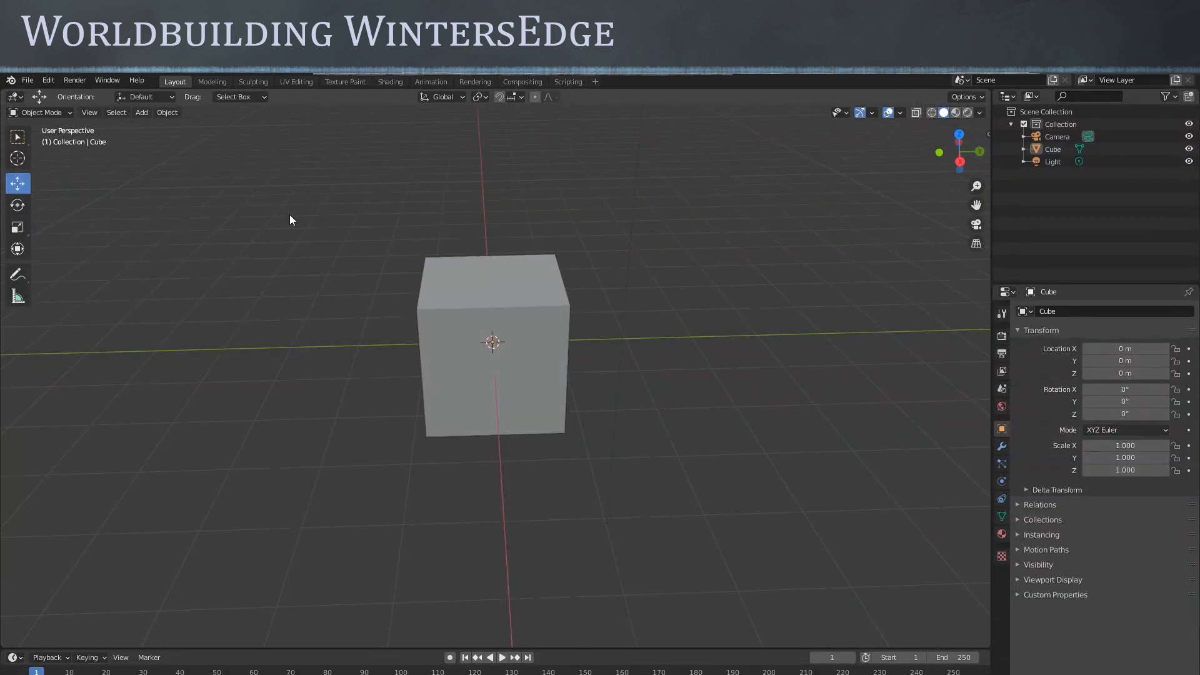
# Switch the transform orientation between Local and Global twice, ending on Global
pyautogui.click(462, 96)
pyautogui.click(418, 148)
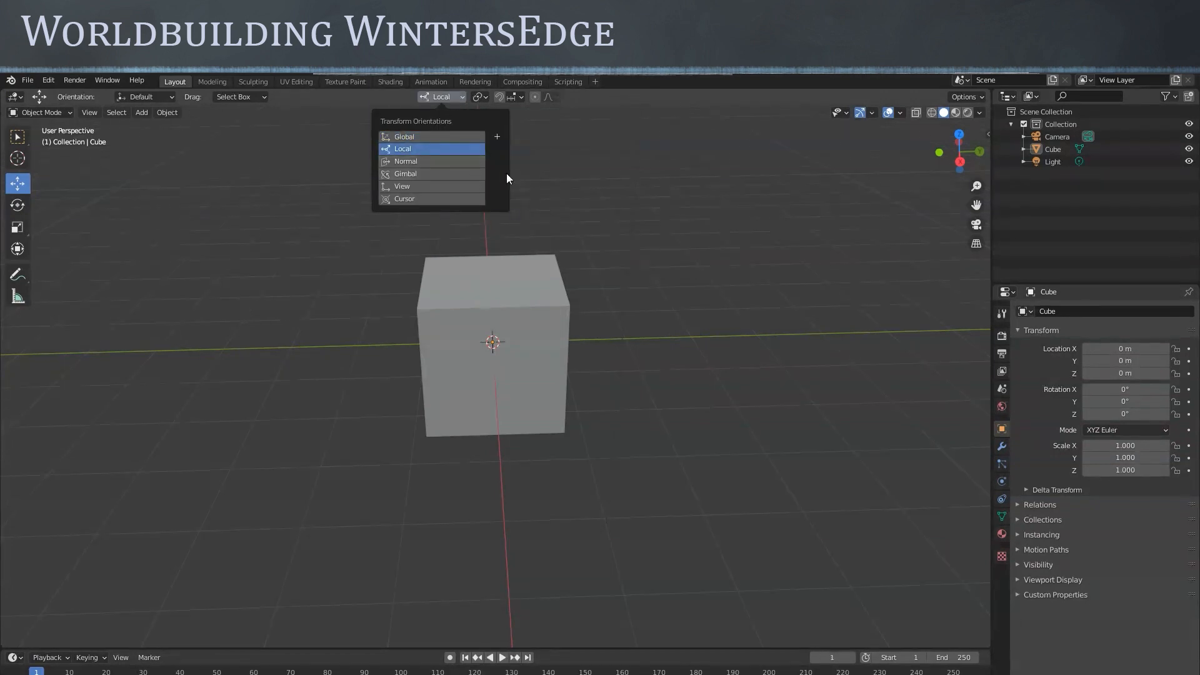
pyautogui.click(460, 96)
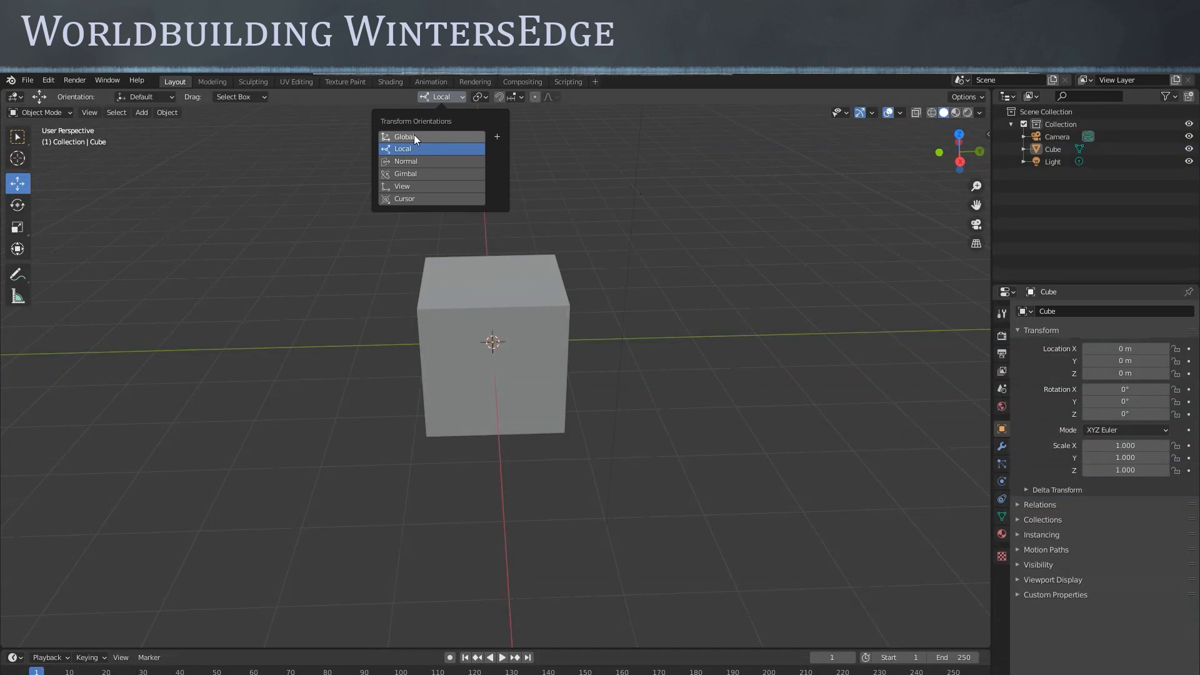
pyautogui.click(413, 136)
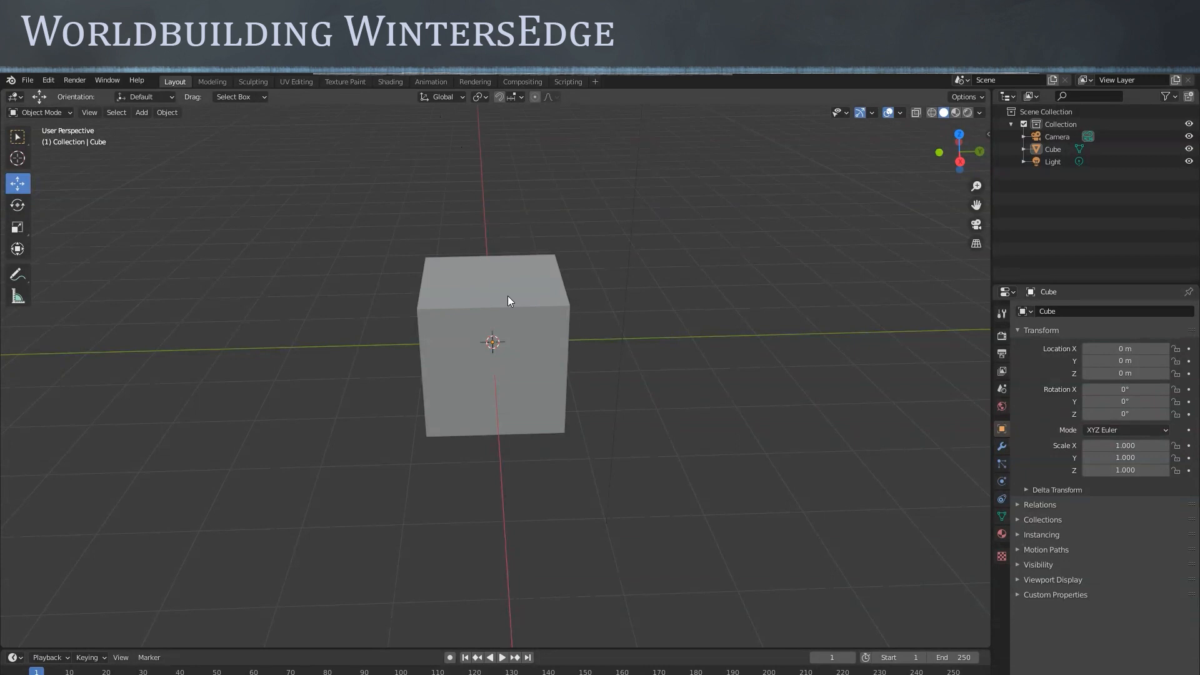
pyautogui.click(461, 99)
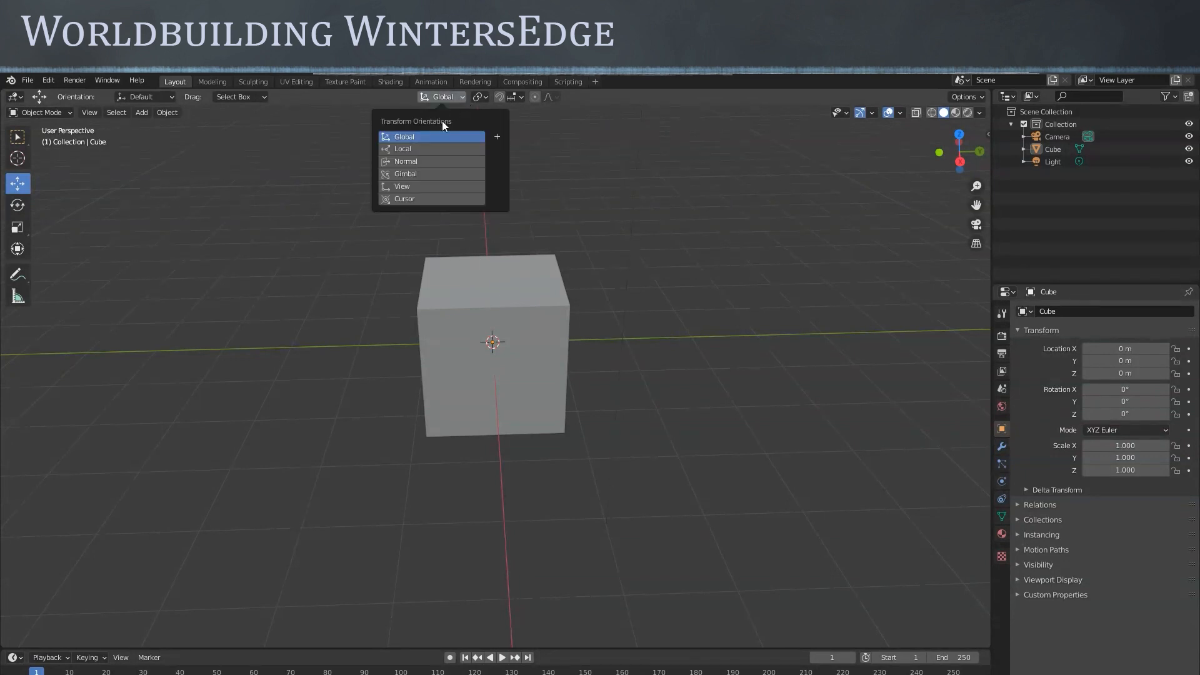
pyautogui.click(424, 150)
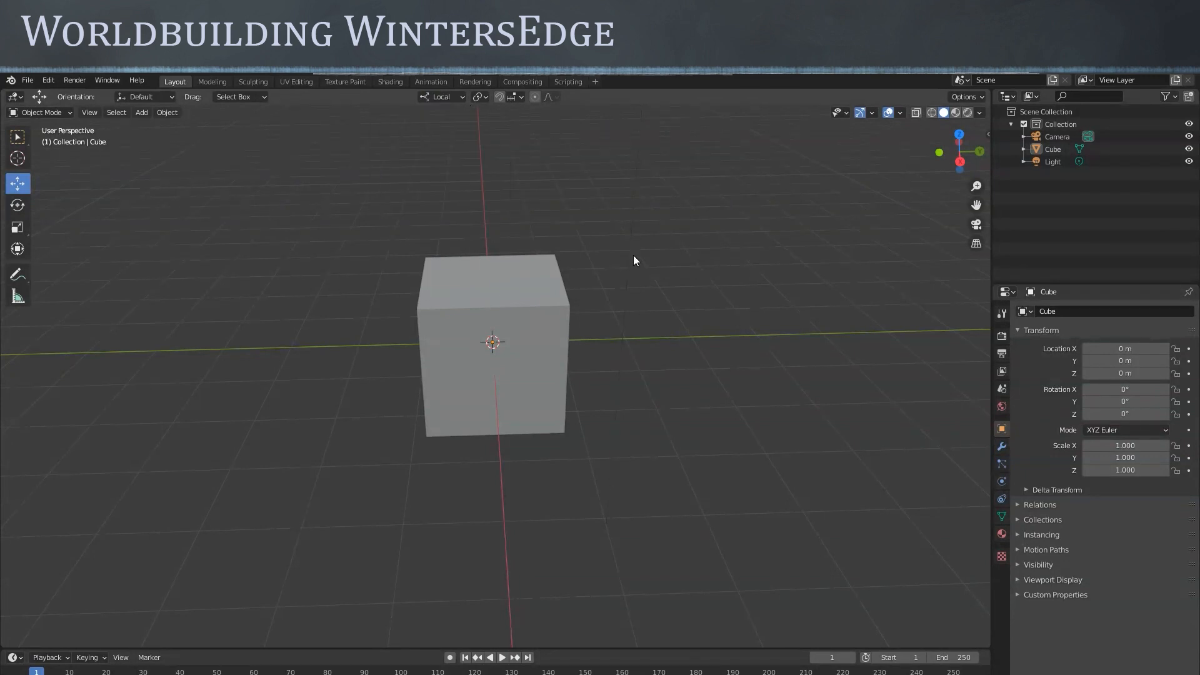
pyautogui.click(462, 98)
pyautogui.click(422, 136)
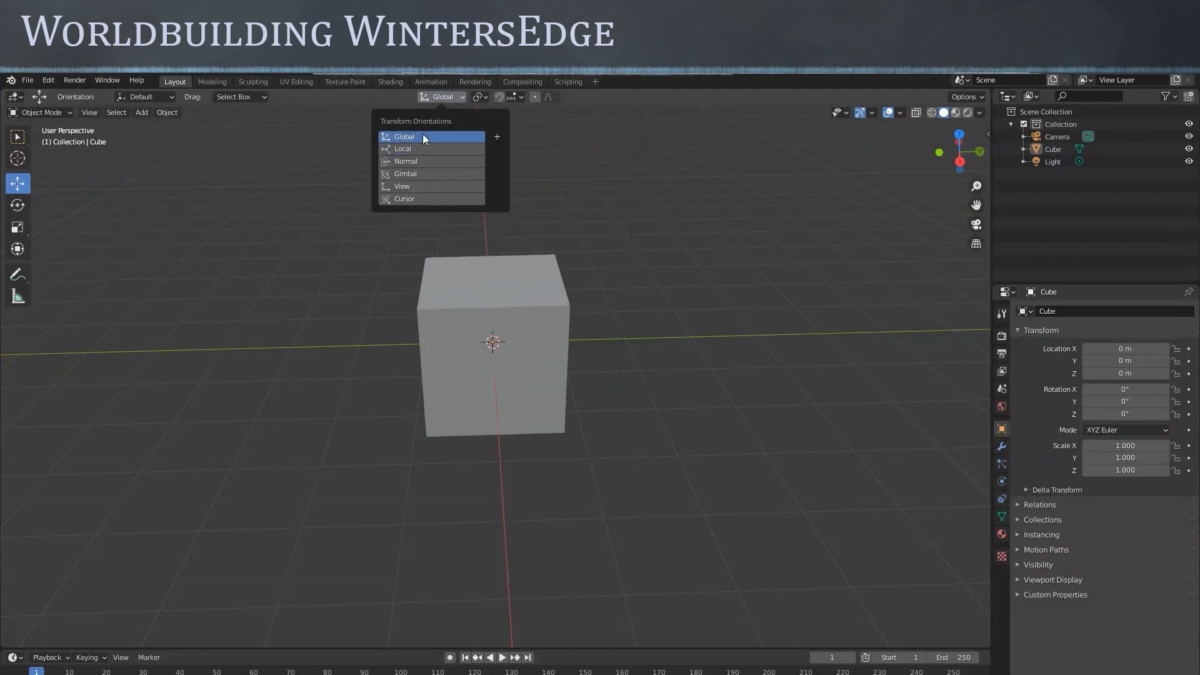
# Select the cube and rotate it about 4.5° around the X axis with the Rotate tool
pyautogui.click(516, 270)
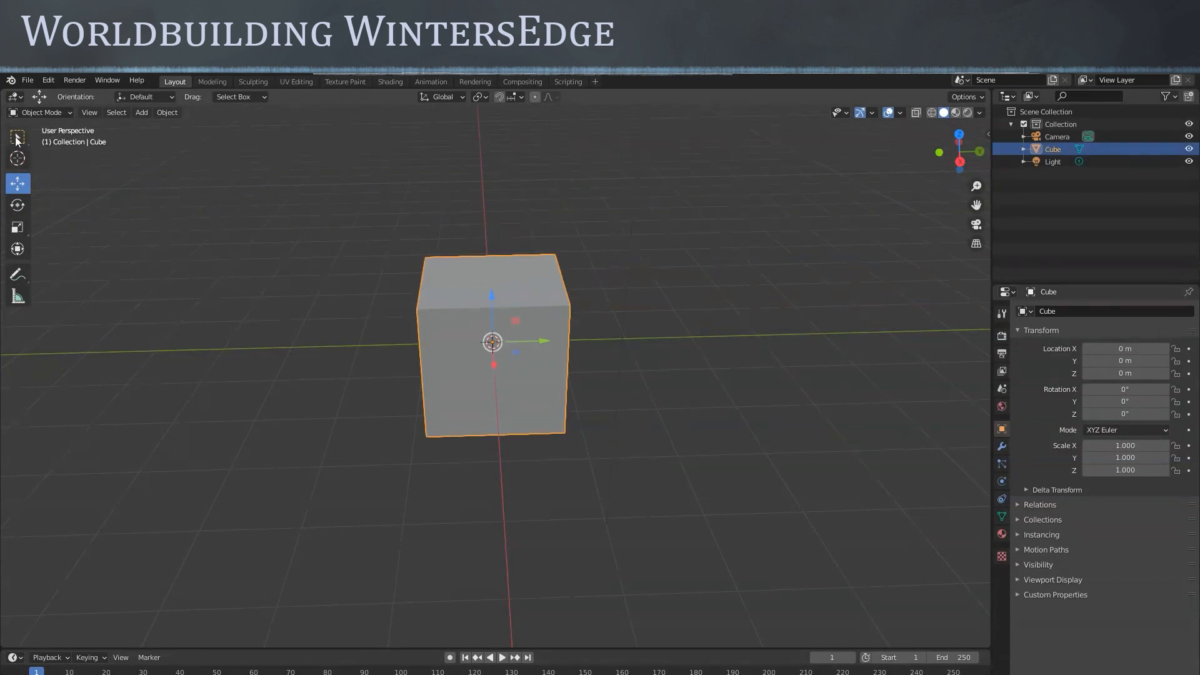
pyautogui.click(17, 208)
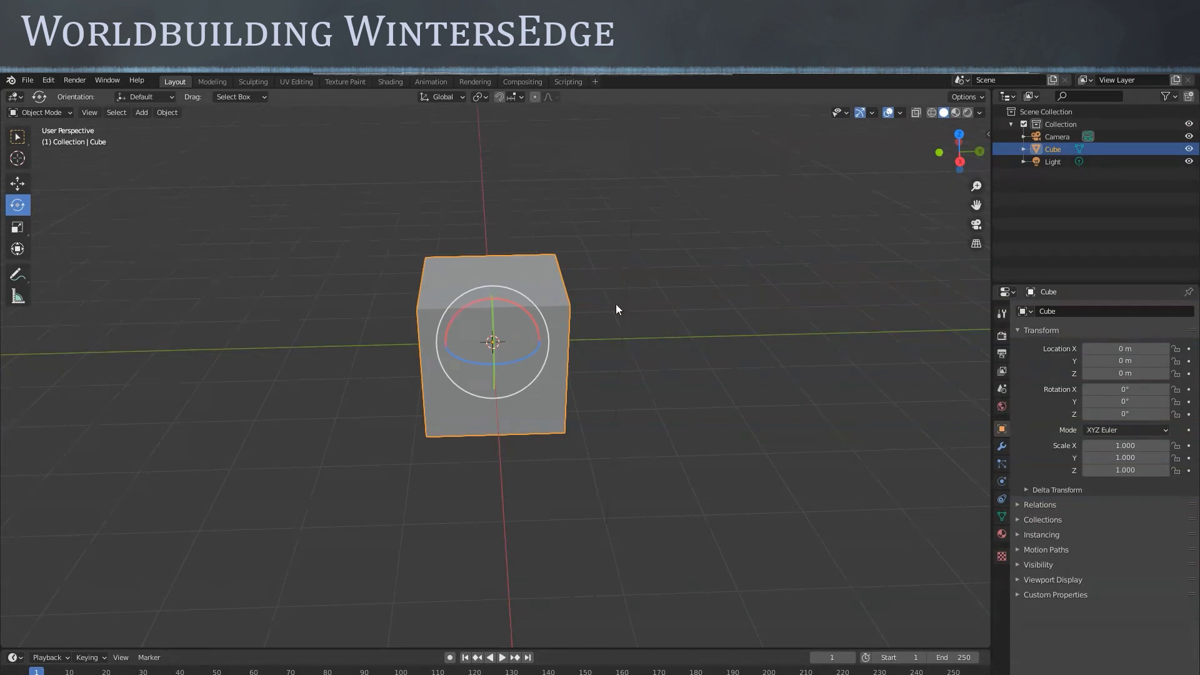
pyautogui.moveTo(634, 312)
pyautogui.mouseDown(button='middle')
pyautogui.moveTo(633, 301)
pyautogui.moveTo(609, 326)
pyautogui.moveTo(586, 322)
pyautogui.moveTo(631, 303)
pyautogui.mouseUp(button='middle')
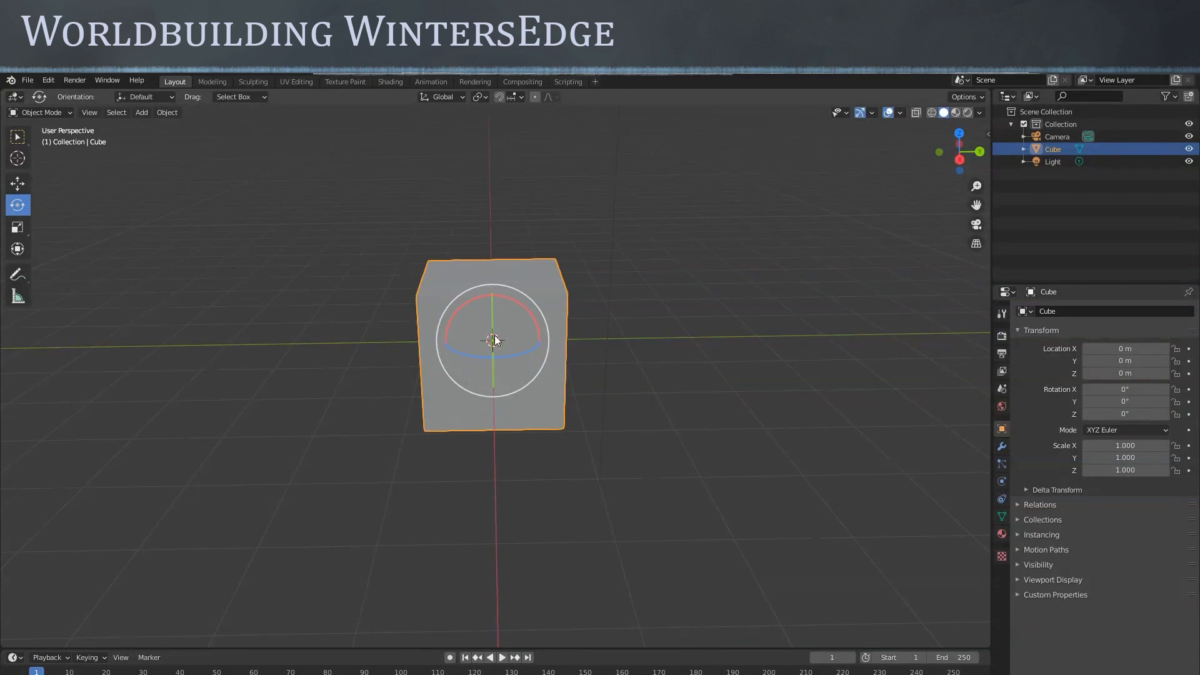
pyautogui.moveTo(516, 301)
pyautogui.mouseDown()
pyautogui.moveTo(534, 321)
pyautogui.moveTo(478, 302)
pyautogui.moveTo(531, 313)
pyautogui.mouseUp()
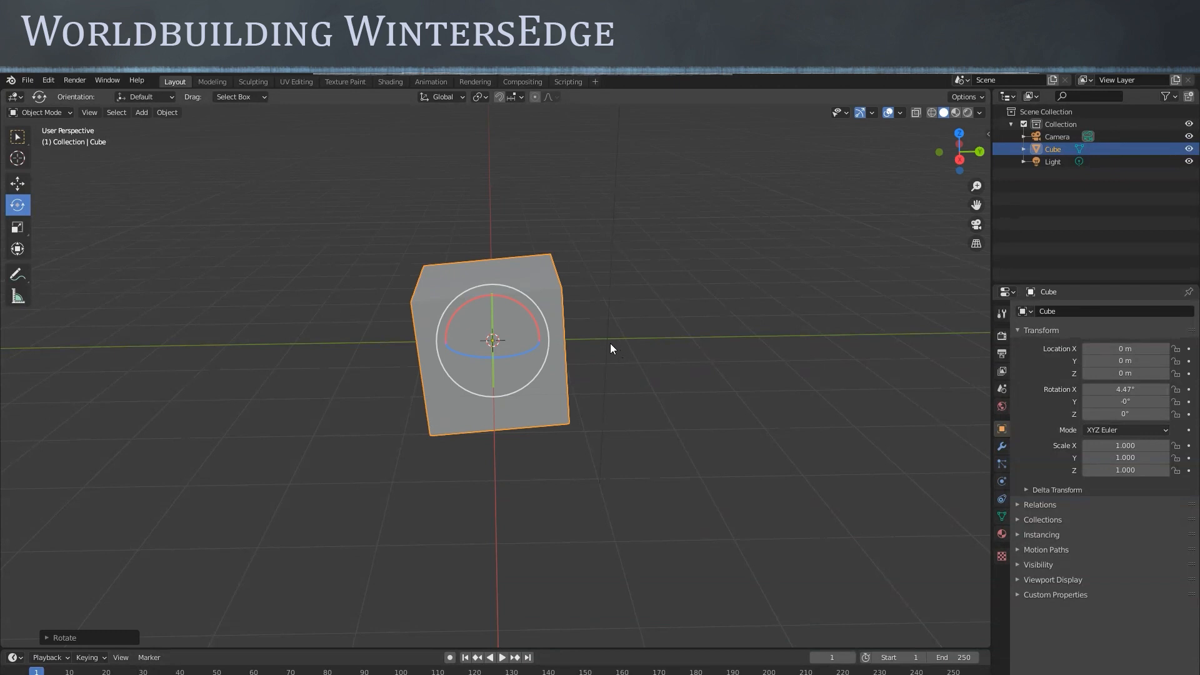
# Undo the cube's last rotation and rotate it about -21.2° around the Y axis
pyautogui.hotkey('ctrl', 'z')
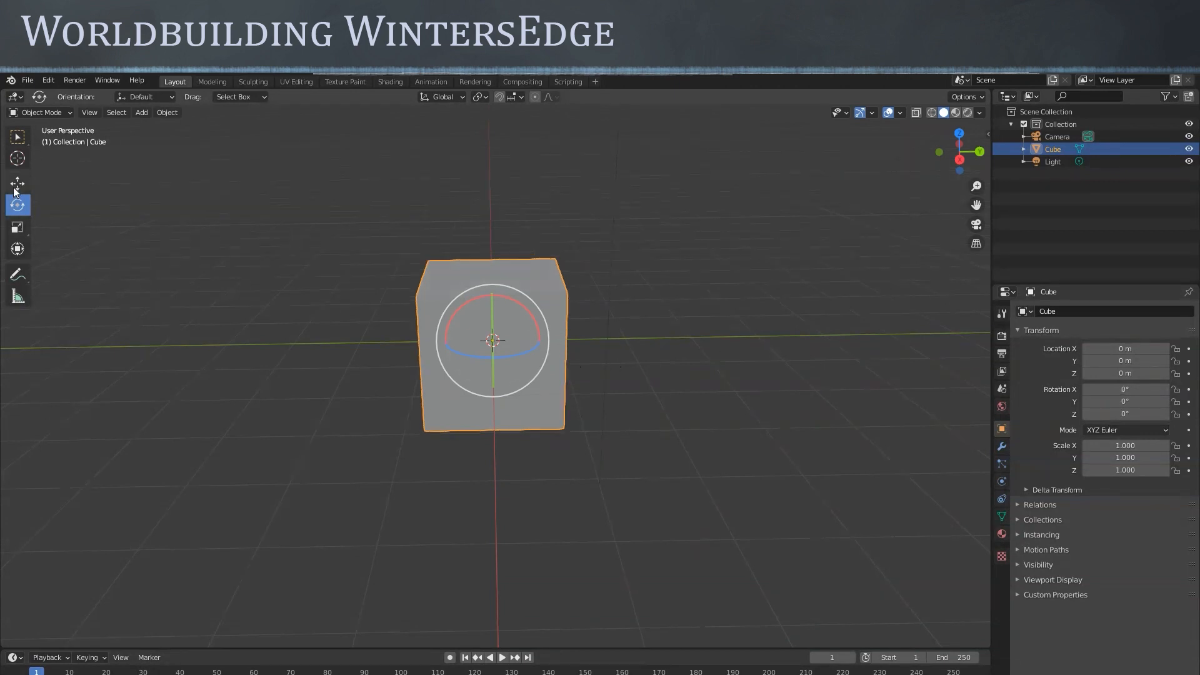
pyautogui.moveTo(605, 403); pyautogui.dragTo(527, 436, button='middle')
pyautogui.moveTo(468, 320); pyautogui.dragTo(504, 332)
pyautogui.moveTo(503, 332); pyautogui.dragTo(675, 406, button='middle')
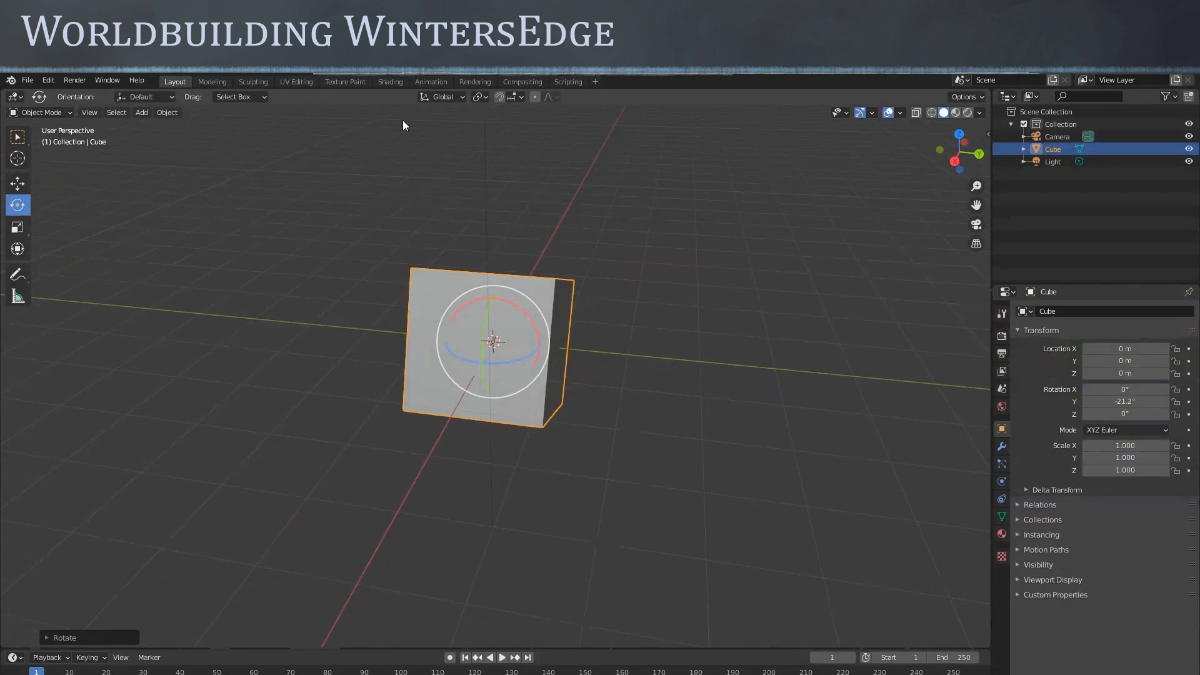
pyautogui.moveTo(620, 403); pyautogui.dragTo(477, 326, button='middle')
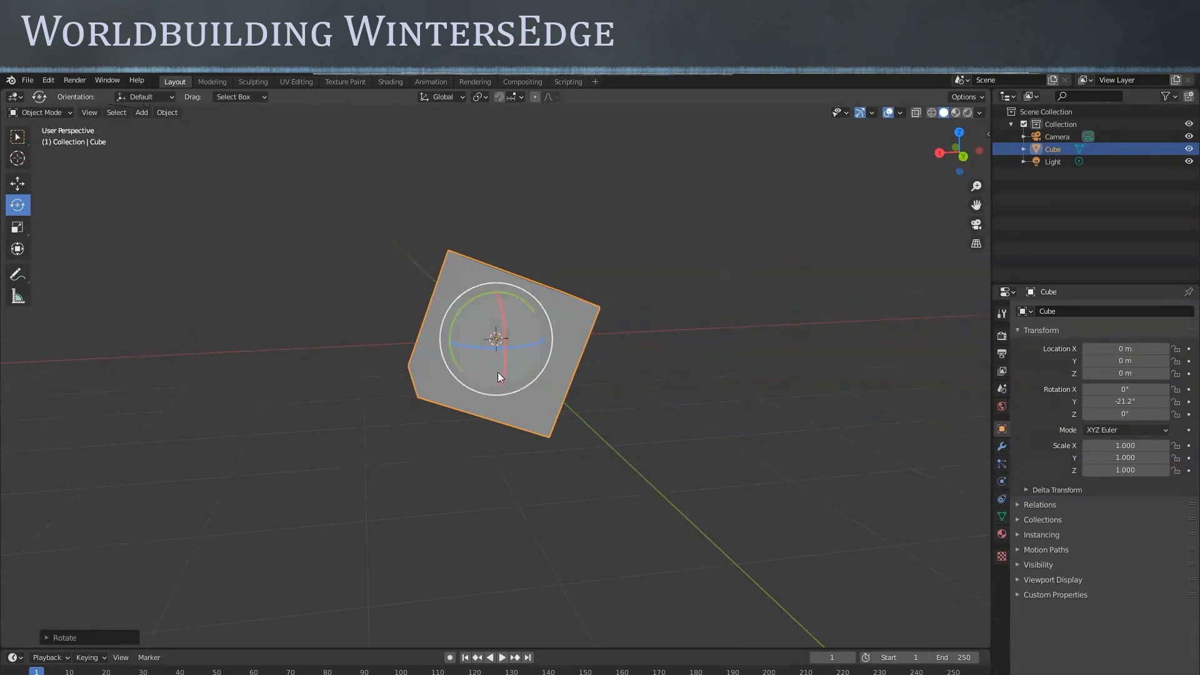
pyautogui.moveTo(503, 353); pyautogui.dragTo(563, 350, button='middle')
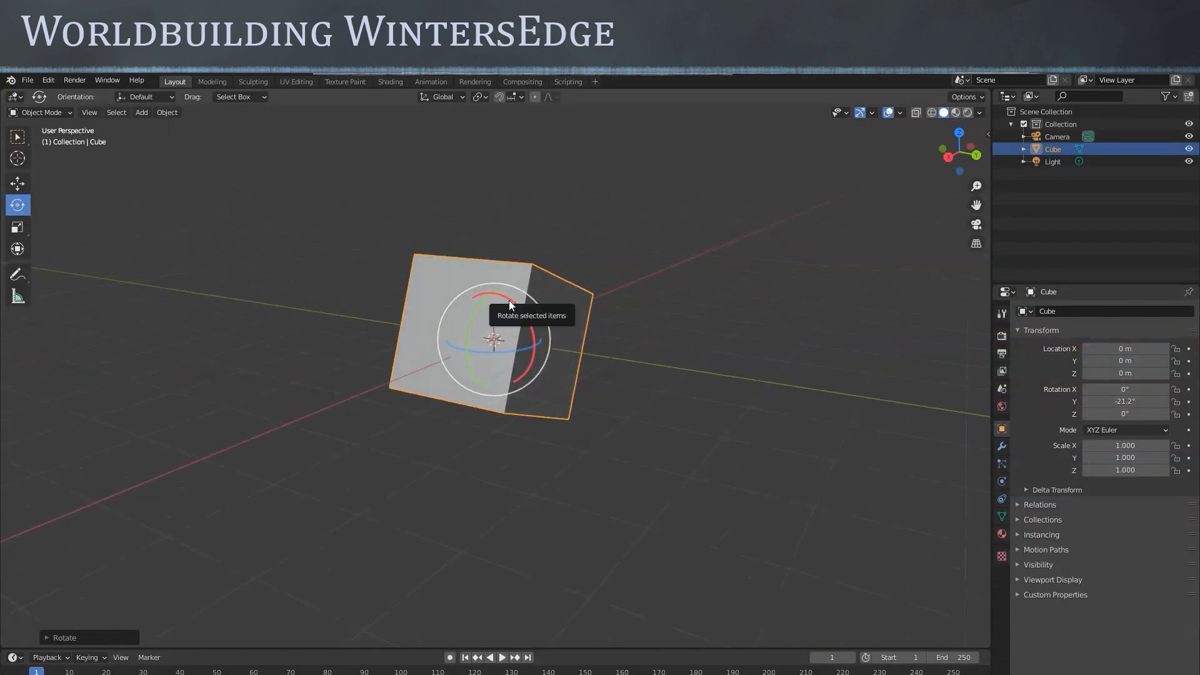
# Rotate the tilted cube around the global X axis one way and partly back
pyautogui.moveTo(511, 301); pyautogui.dragTo(528, 321)
pyautogui.moveTo(529, 322); pyautogui.dragTo(586, 364, button='middle')
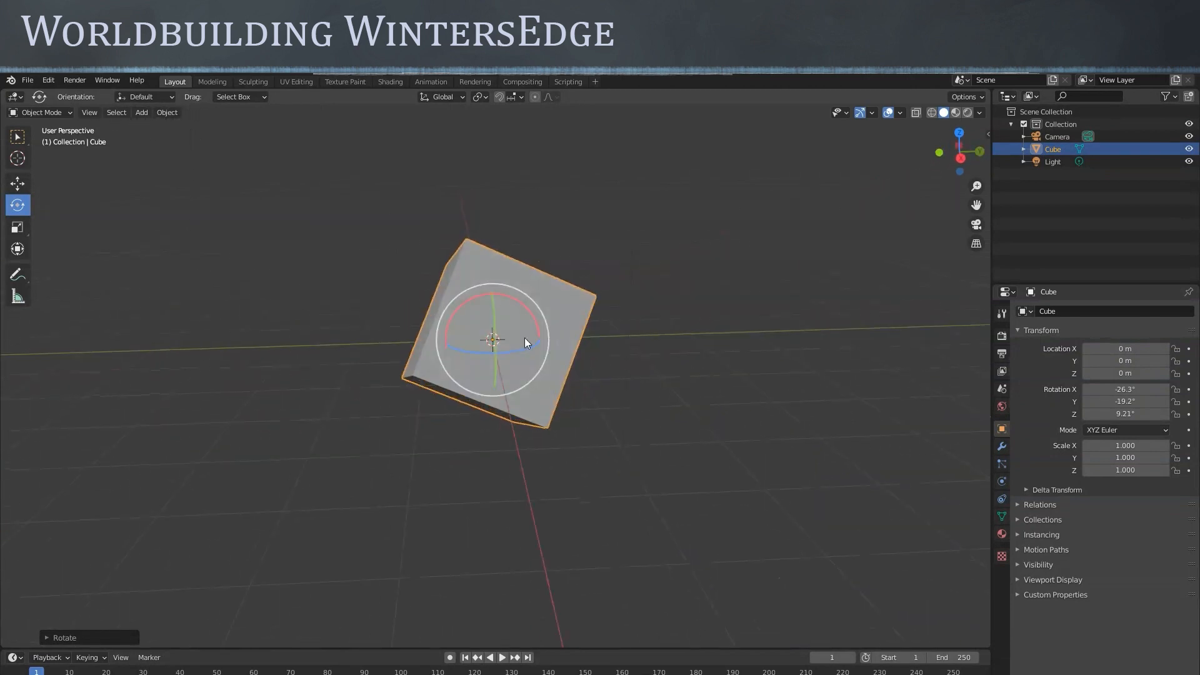
pyautogui.moveTo(507, 296); pyautogui.dragTo(586, 369)
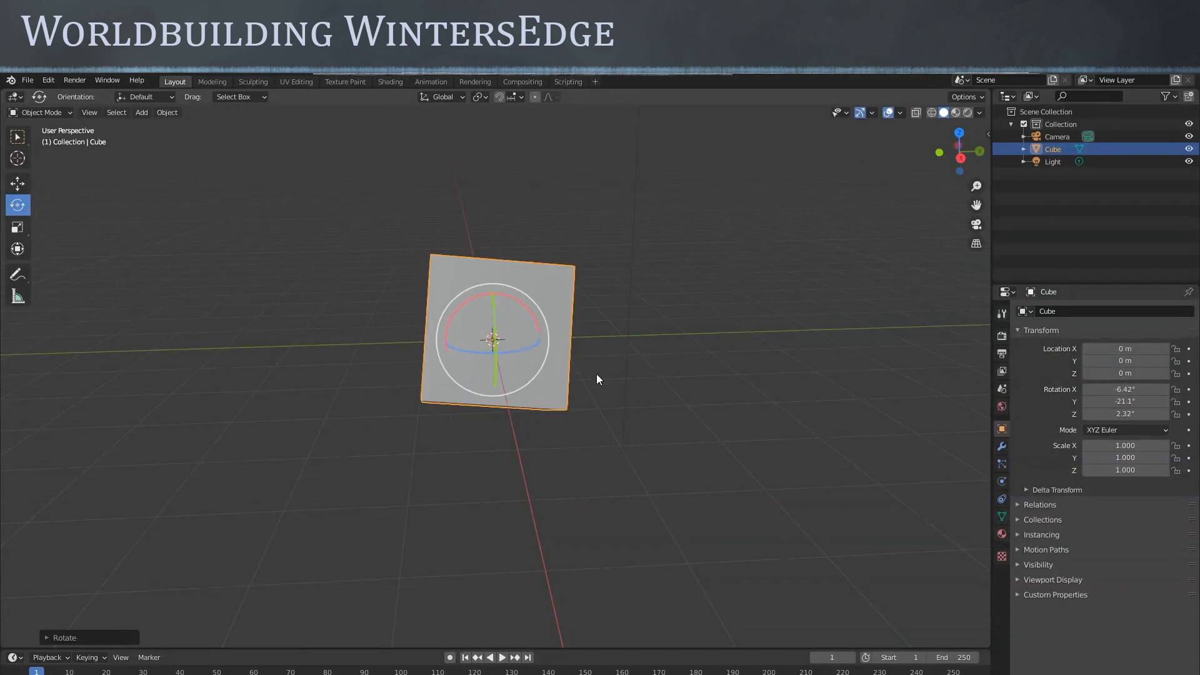
# Undo all the trial rotations of the cube, back to 0° on every axis
pyautogui.hotkey('ctrl', 'z')
pyautogui.hotkey('ctrl', 'z')
pyautogui.hotkey('ctrl', 'z')
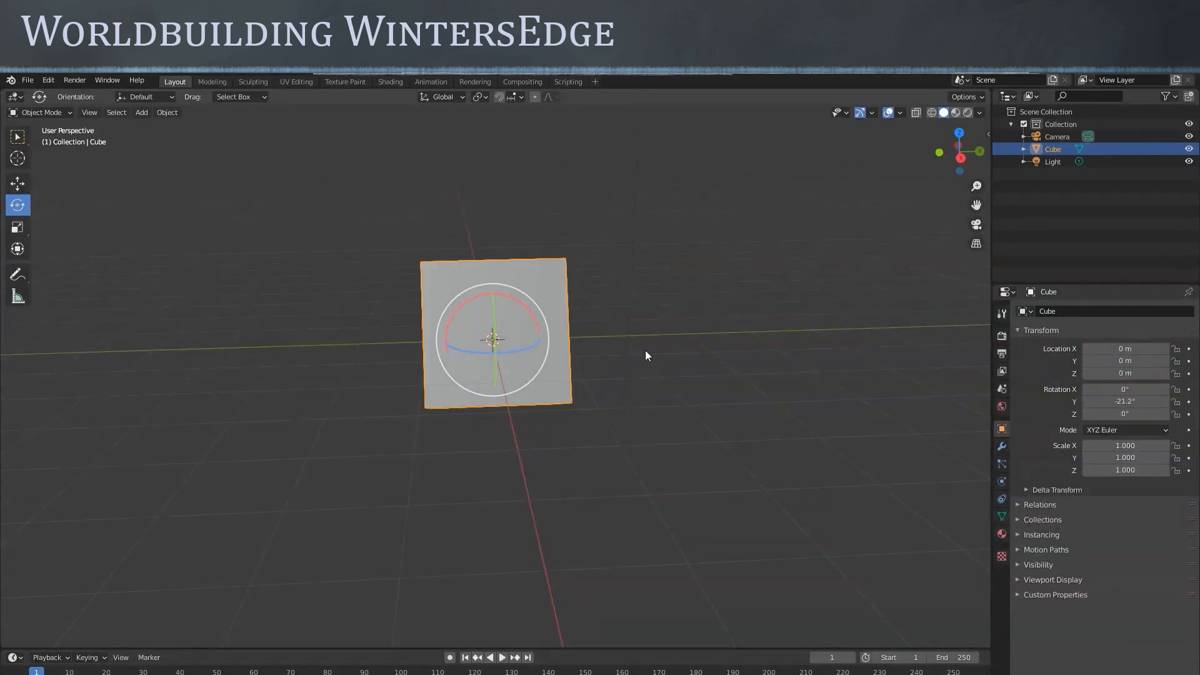
pyautogui.hotkey('ctrl', 'z')
pyautogui.moveTo(616, 393); pyautogui.dragTo(680, 410, button='middle')
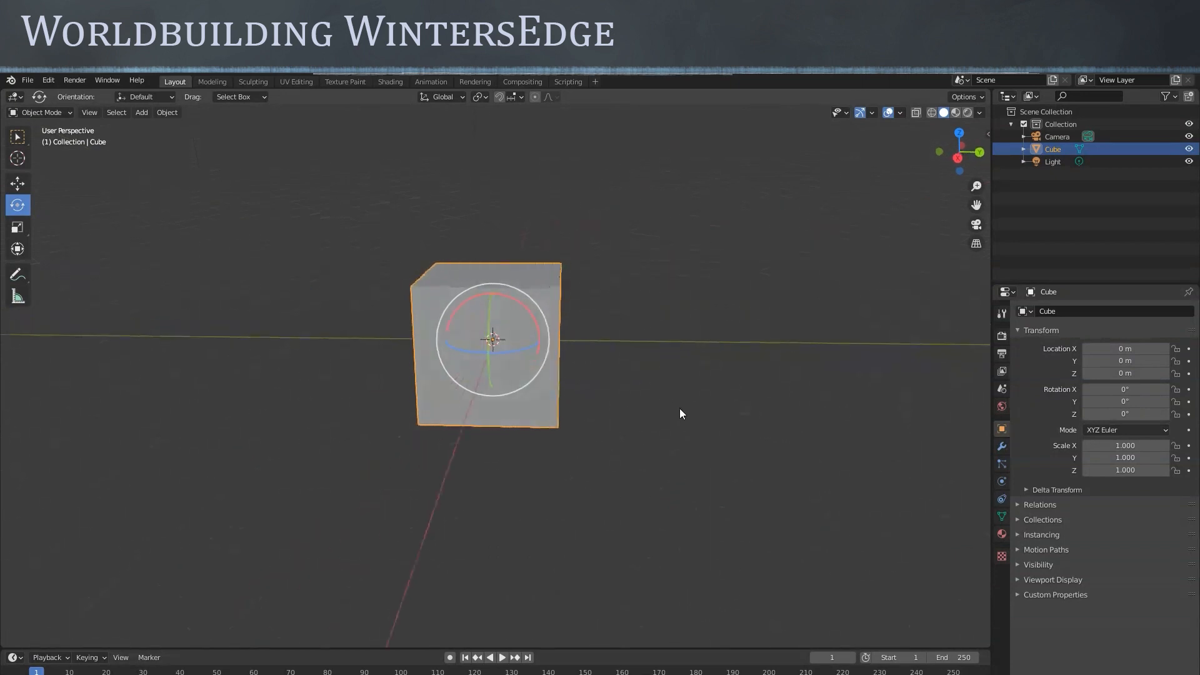
# Set the transform orientation to Local and rotate the cube about -26.9° around its Y axis
pyautogui.click(460, 98)
pyautogui.click(418, 144)
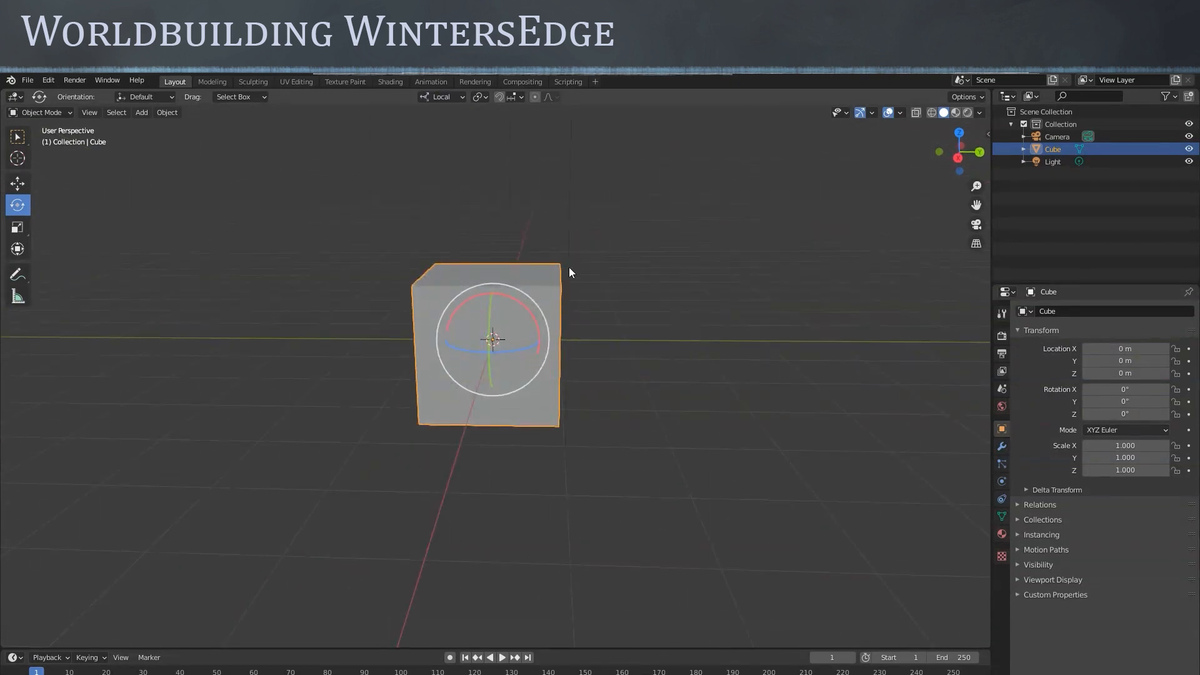
pyautogui.moveTo(591, 384); pyautogui.dragTo(494, 353, button='middle')
pyautogui.moveTo(462, 313); pyautogui.dragTo(572, 407)
pyautogui.moveTo(571, 408); pyautogui.dragTo(618, 424, button='middle')
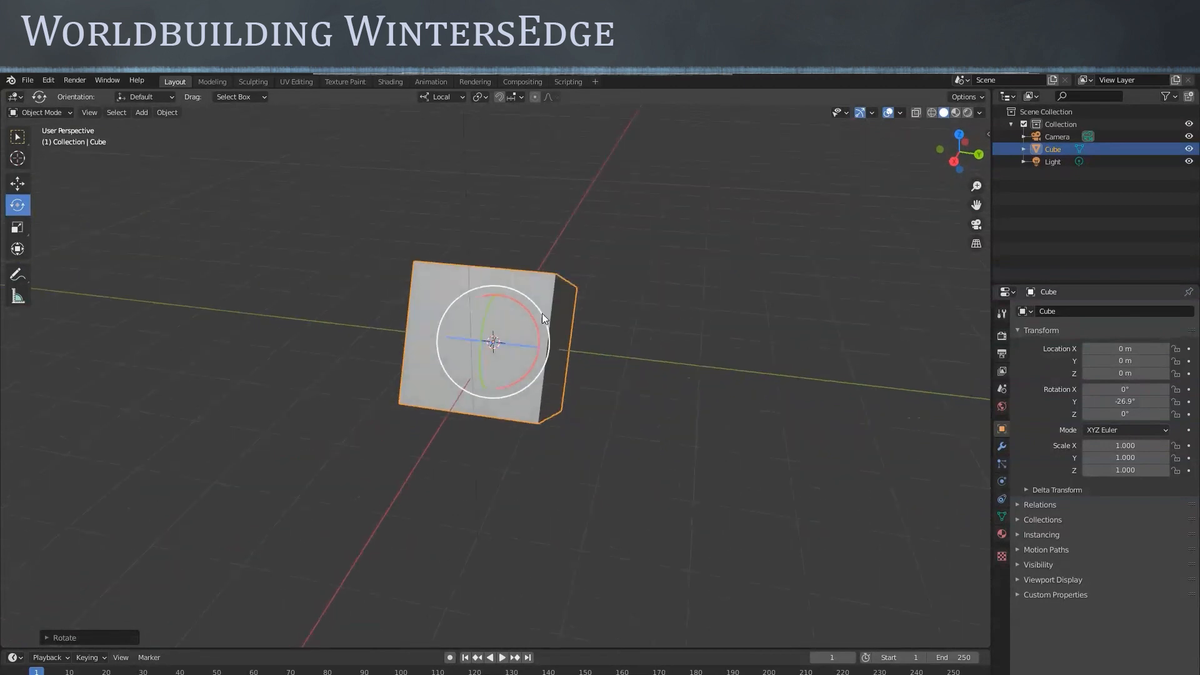
# Rotate the tilted cube about -36.8° around its local X axis and undo both local rotations
pyautogui.moveTo(530, 314); pyautogui.dragTo(565, 379)
pyautogui.moveTo(565, 378); pyautogui.dragTo(527, 328, button='middle')
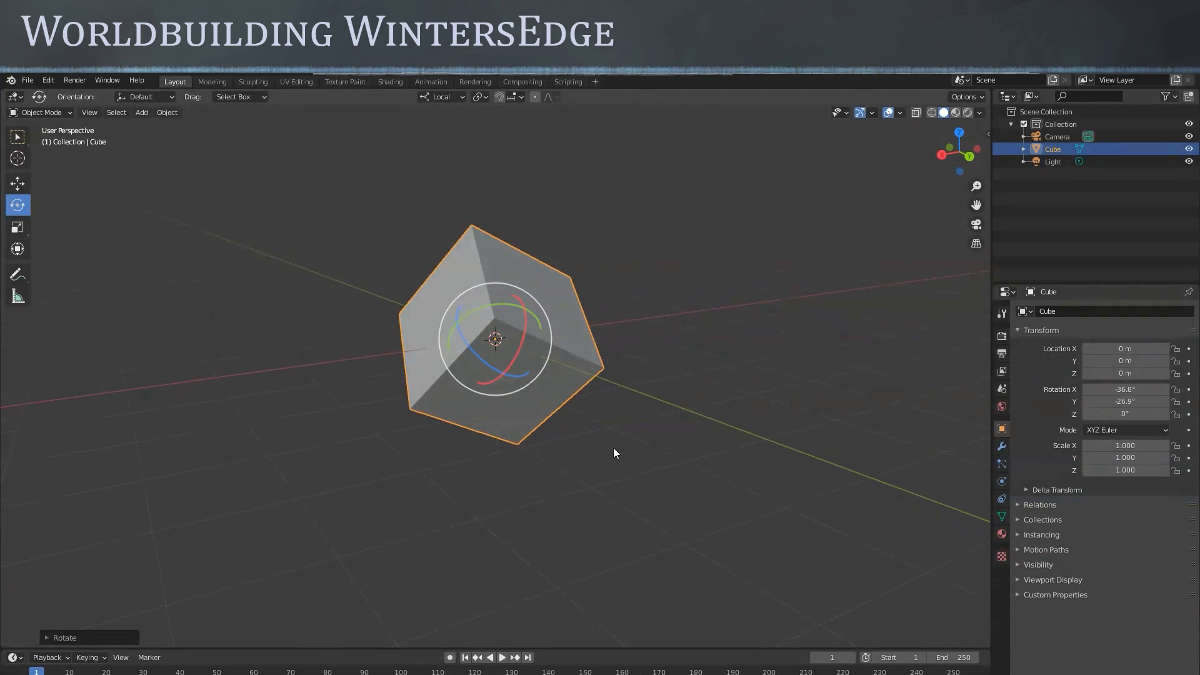
pyautogui.hotkey('ctrl', 'z')
pyautogui.hotkey('ctrl', 'z')
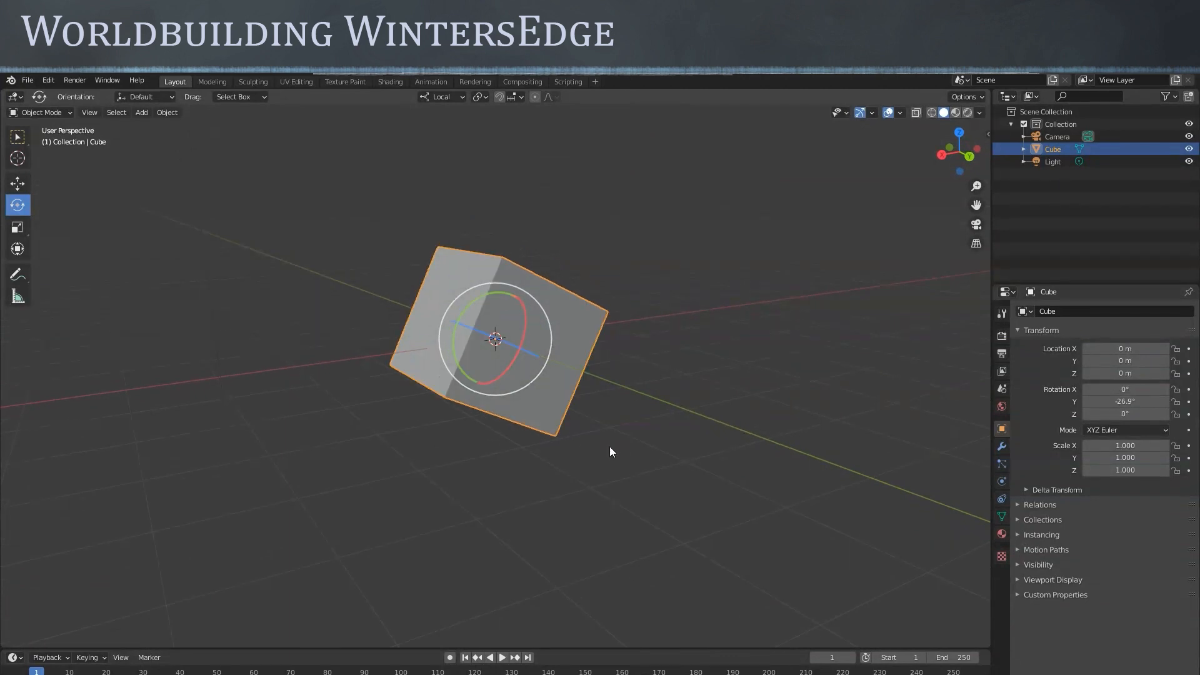
pyautogui.moveTo(611, 407); pyautogui.dragTo(601, 188, button='middle')
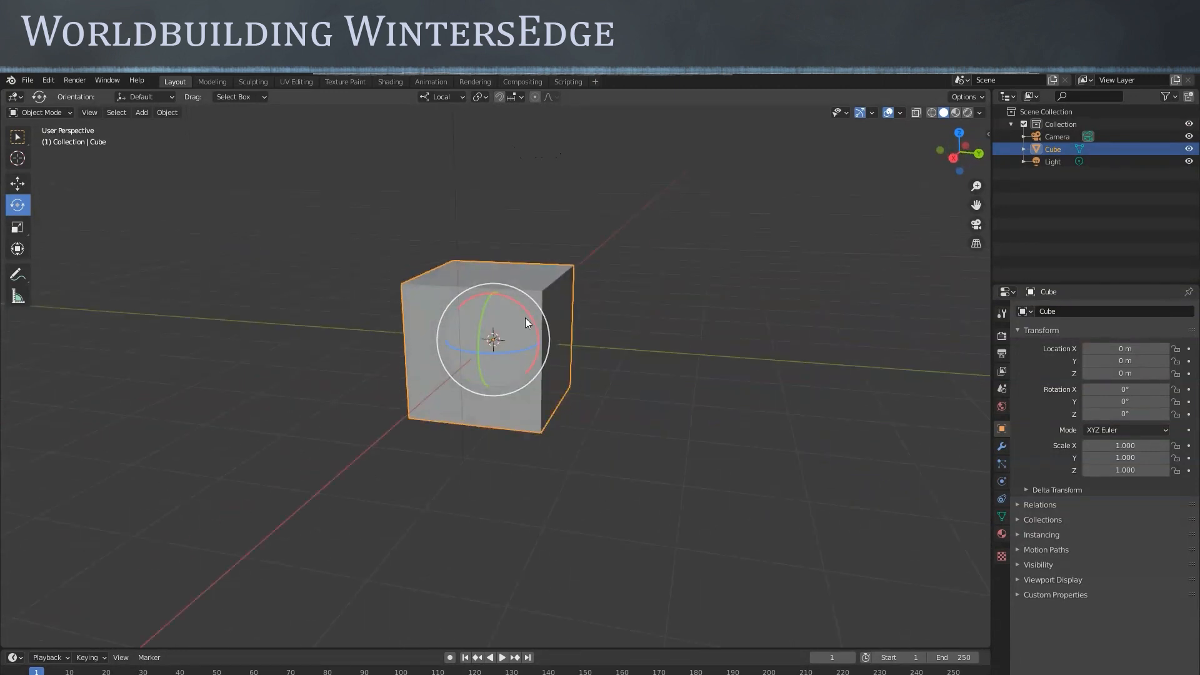
# Set the transform orientation back to Global and deselect the cube
pyautogui.click(460, 97)
pyautogui.click(408, 136)
pyautogui.click(662, 352)
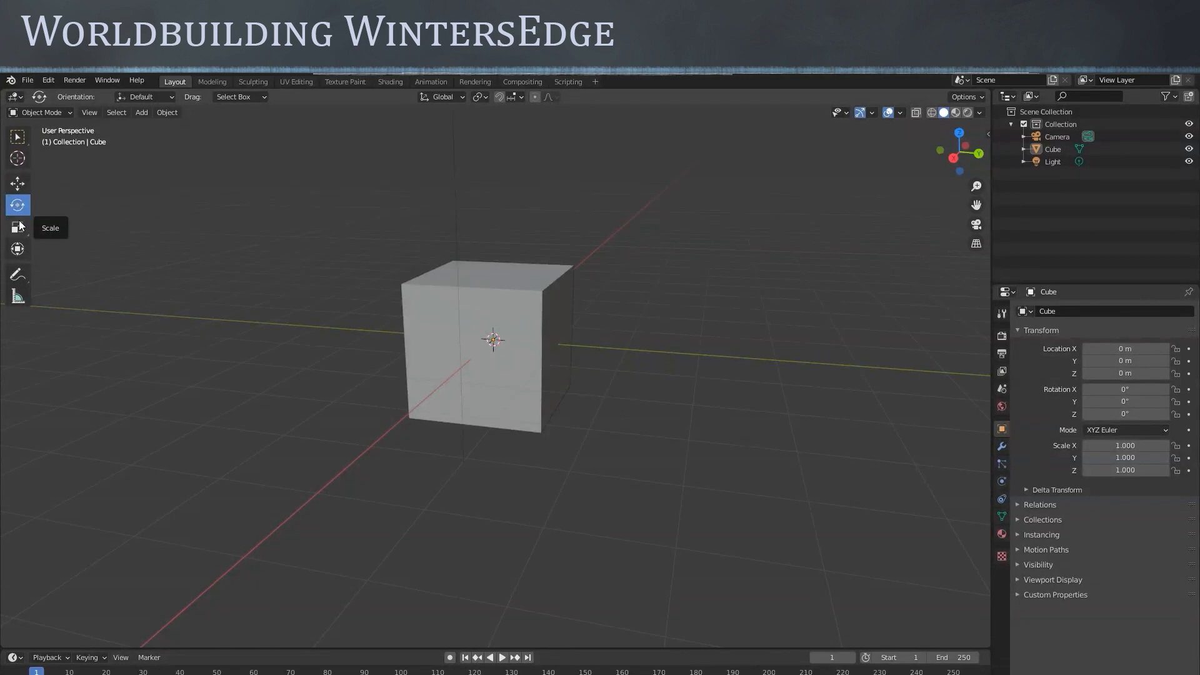
# Select and deselect the cube directly, and reselect it by boxing over it with the Select Box tool
pyautogui.moveTo(551, 384); pyautogui.dragTo(578, 407, button='middle')
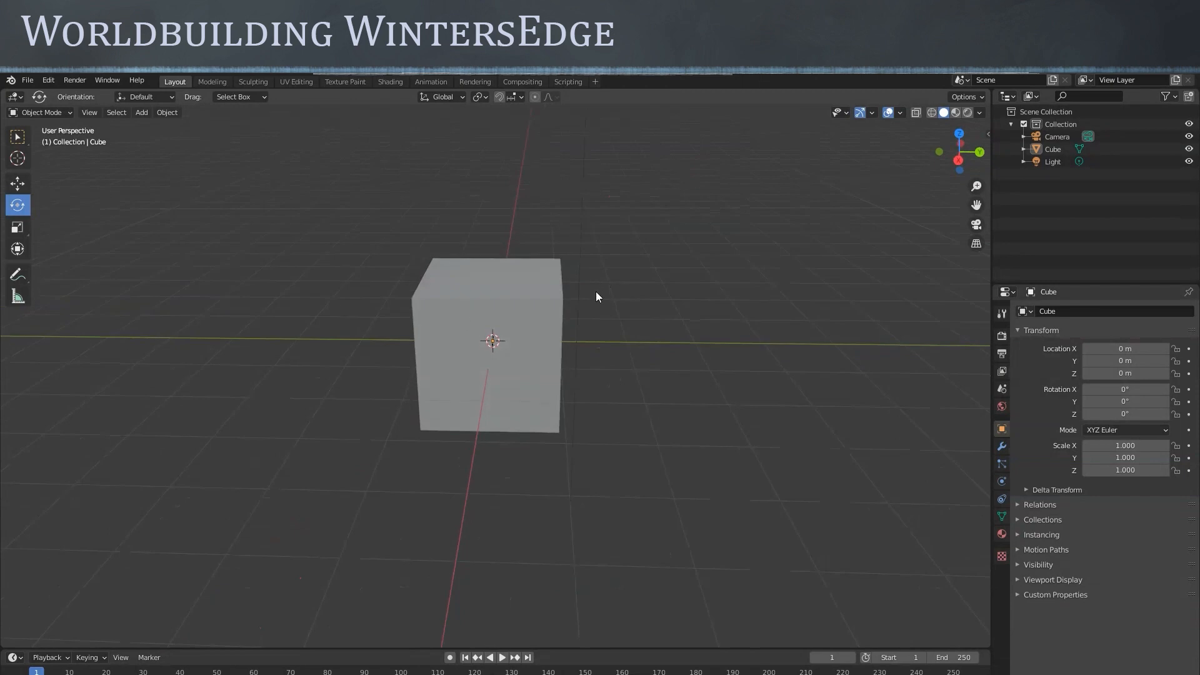
pyautogui.click(482, 283)
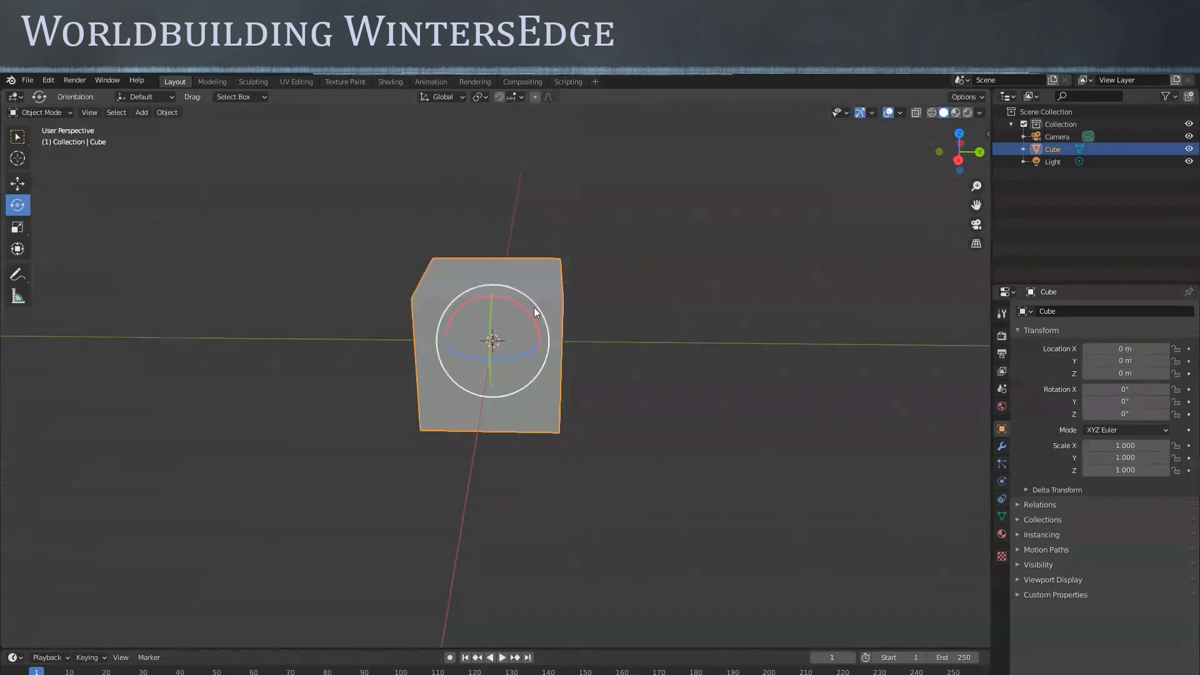
pyautogui.click(660, 341)
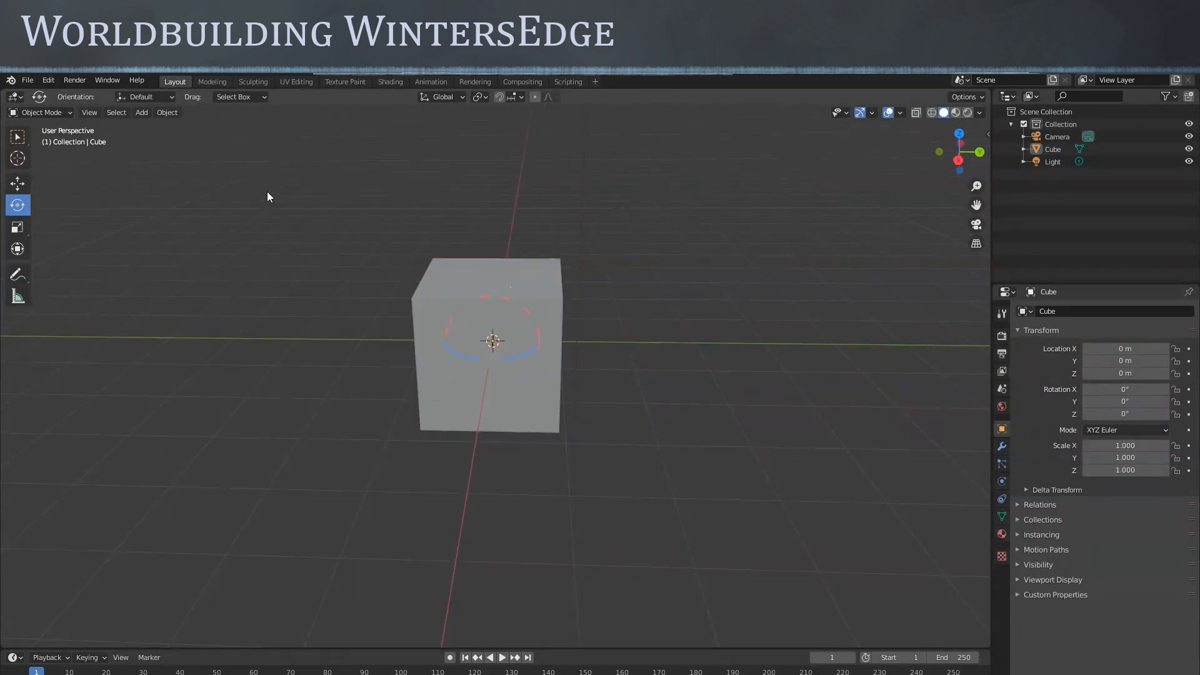
pyautogui.click(17, 137)
pyautogui.moveTo(342, 204); pyautogui.dragTo(483, 293)
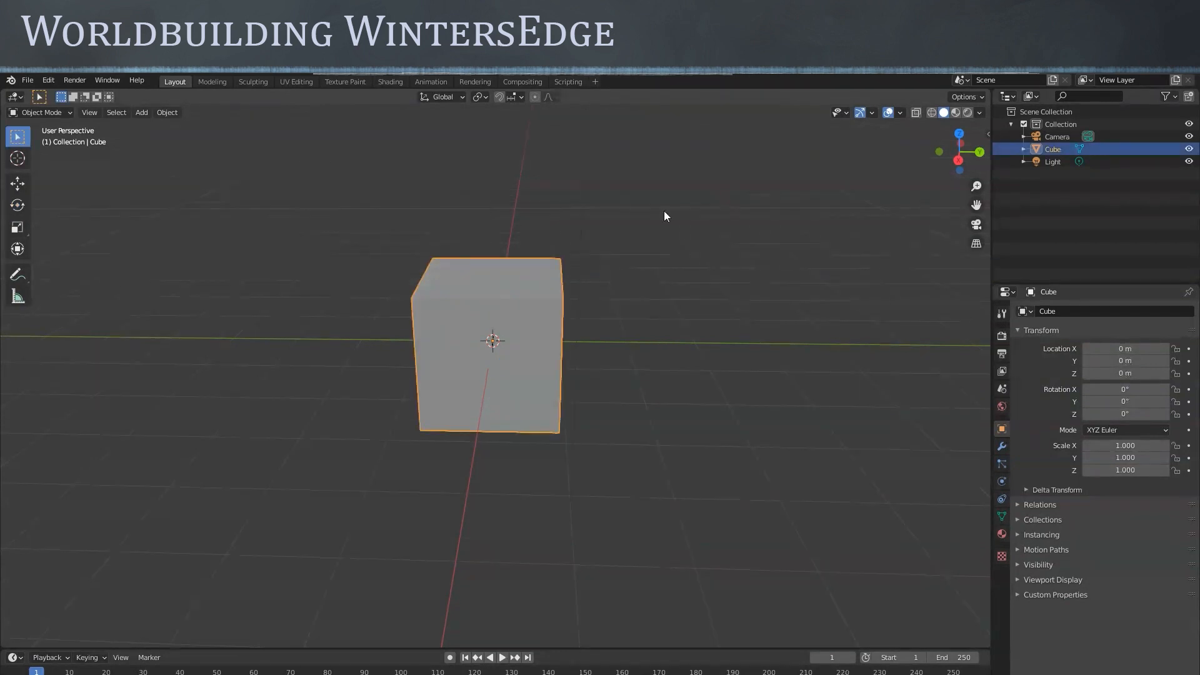
# Try moving the cube along the X axis with the Move tool and undo the move
pyautogui.click(15, 186)
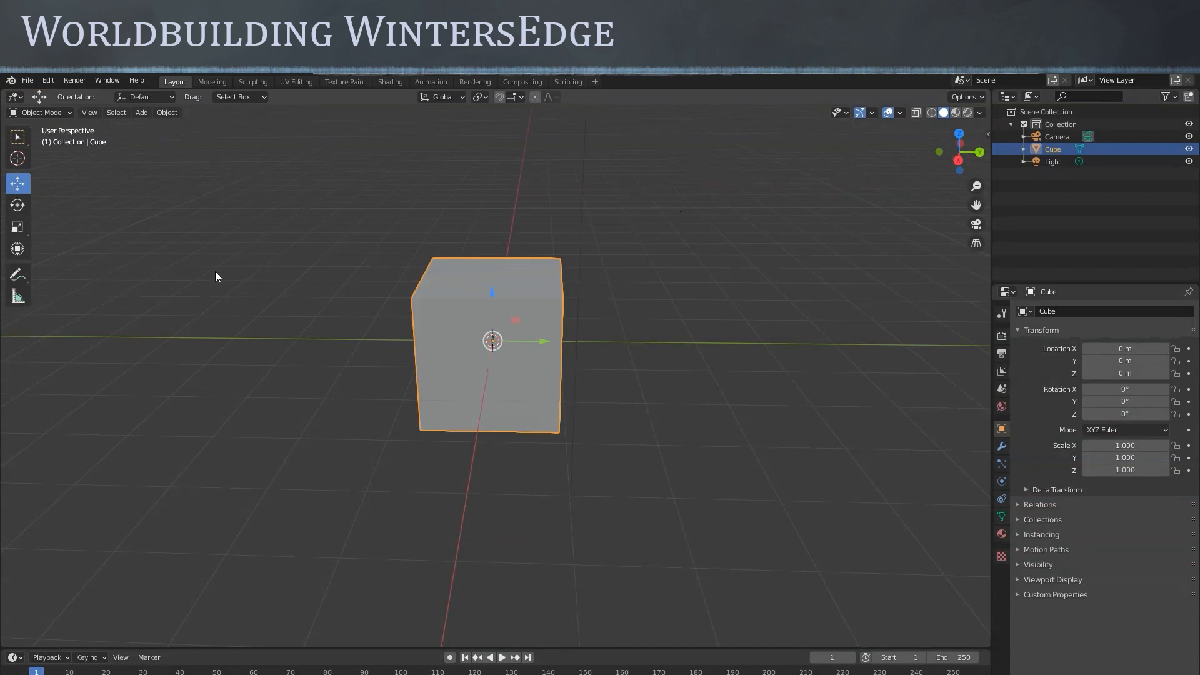
pyautogui.moveTo(579, 395); pyautogui.dragTo(512, 410, button='middle')
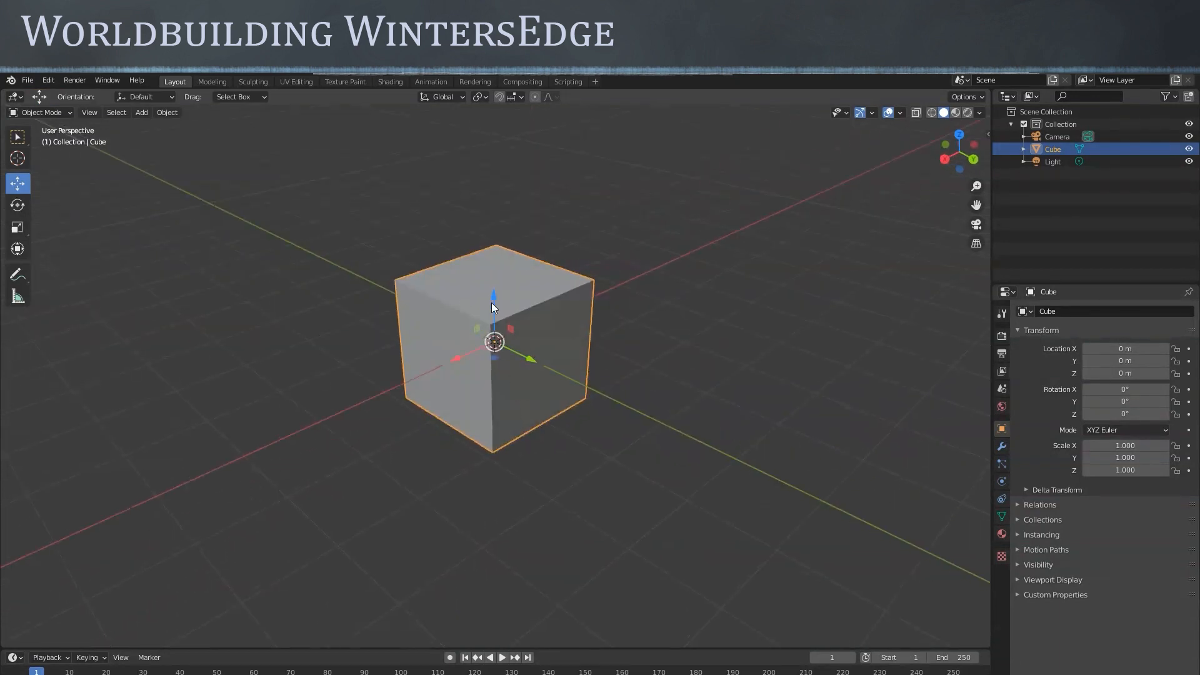
pyautogui.moveTo(457, 357); pyautogui.dragTo(242, 447)
pyautogui.moveTo(370, 395); pyautogui.dragTo(475, 377)
pyautogui.hotkey('ctrl', 'z')
# Try moving the cube about 5.41 m along Y and about 1.52 m up along Z, undoing each move
pyautogui.moveTo(584, 437); pyautogui.dragTo(552, 379, button='middle')
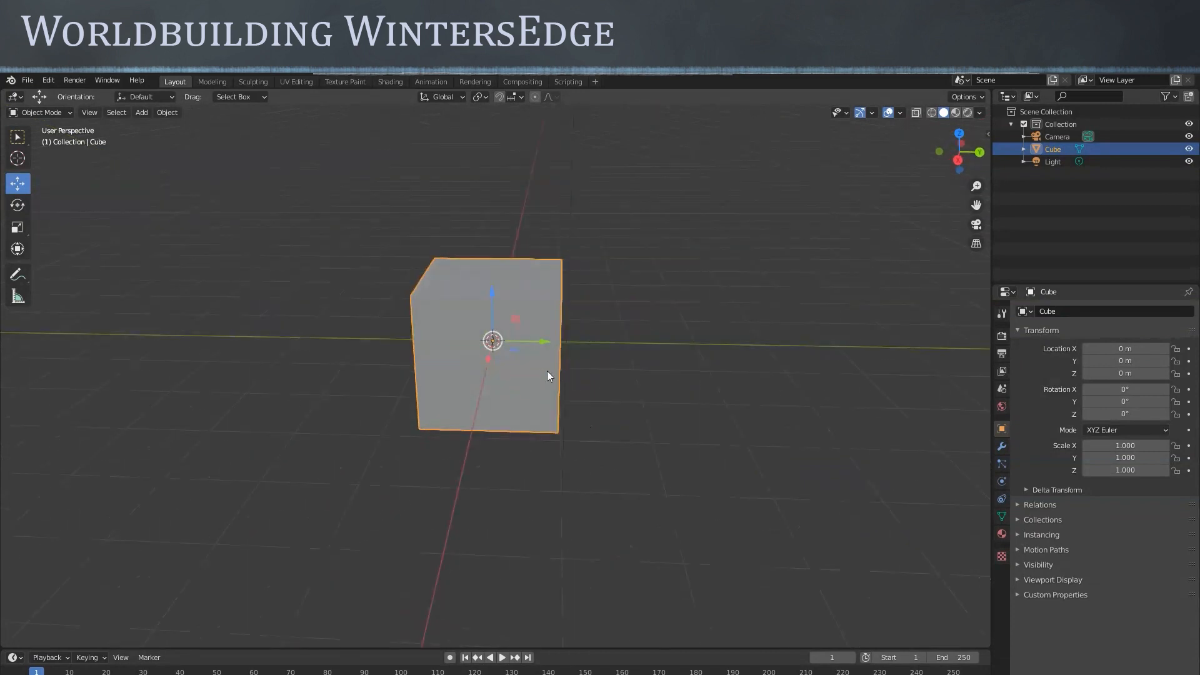
pyautogui.moveTo(539, 341); pyautogui.dragTo(911, 389)
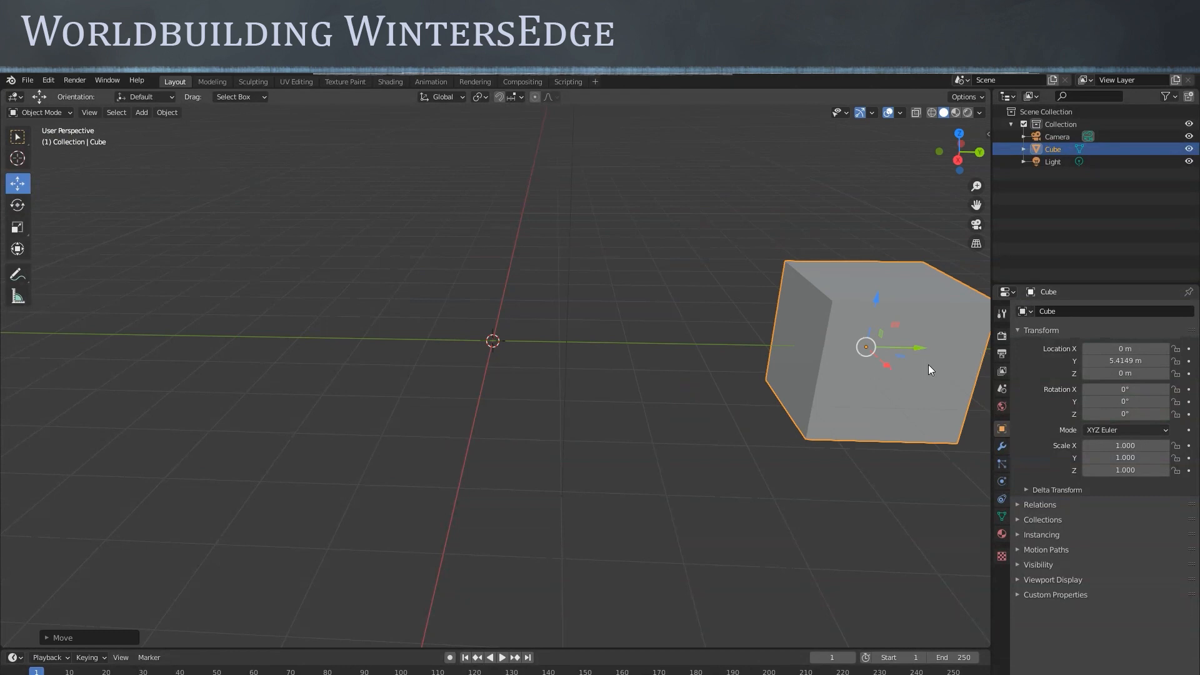
pyautogui.hotkey('ctrl', 'z')
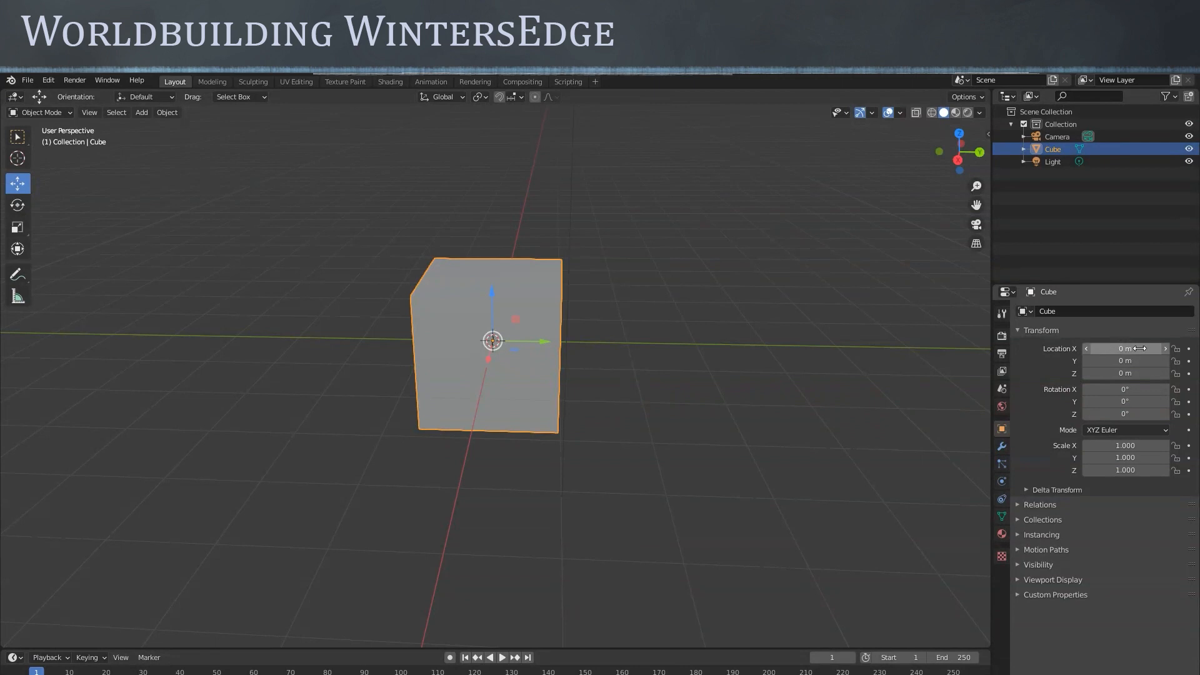
pyautogui.moveTo(492, 292); pyautogui.dragTo(489, 181)
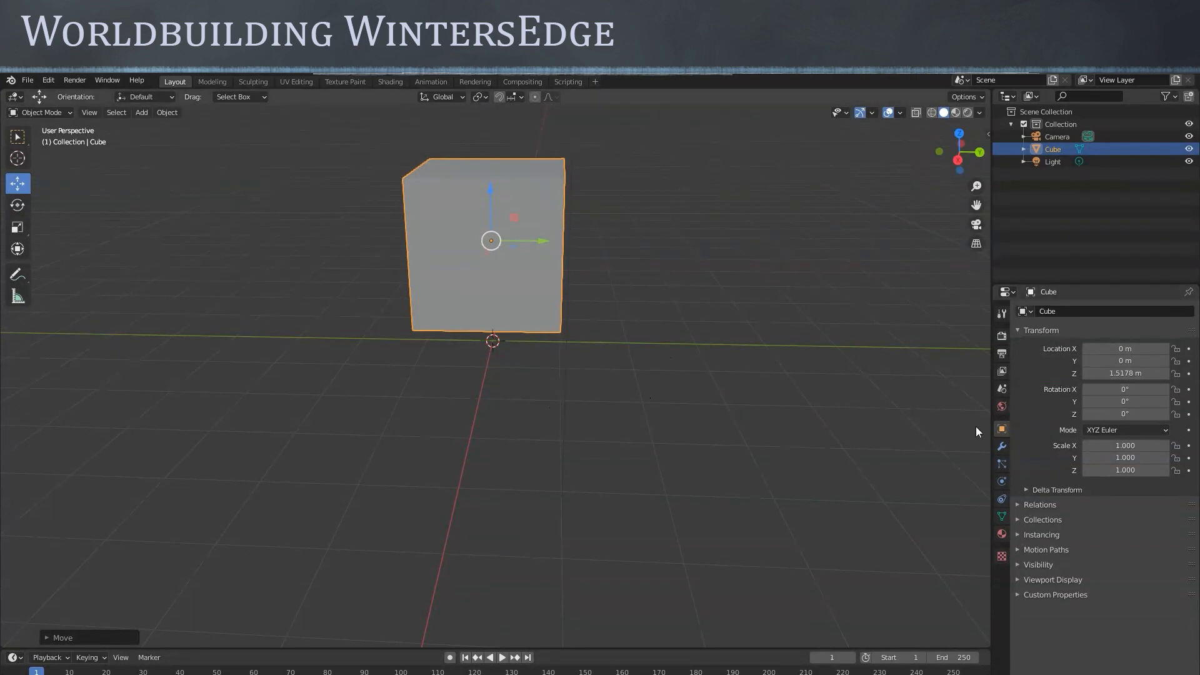
pyautogui.hotkey('ctrl', 'z')
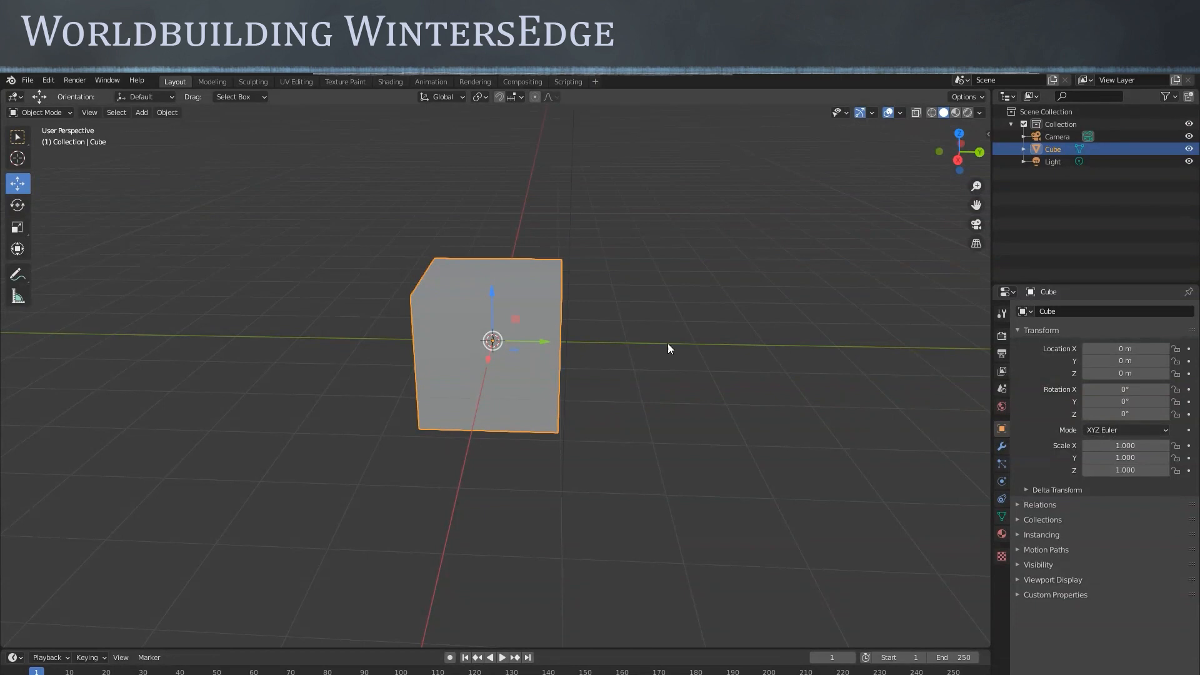
# Rotate the cube freehand with the Rotate tool, viewing it from another angle
pyautogui.click(17, 205)
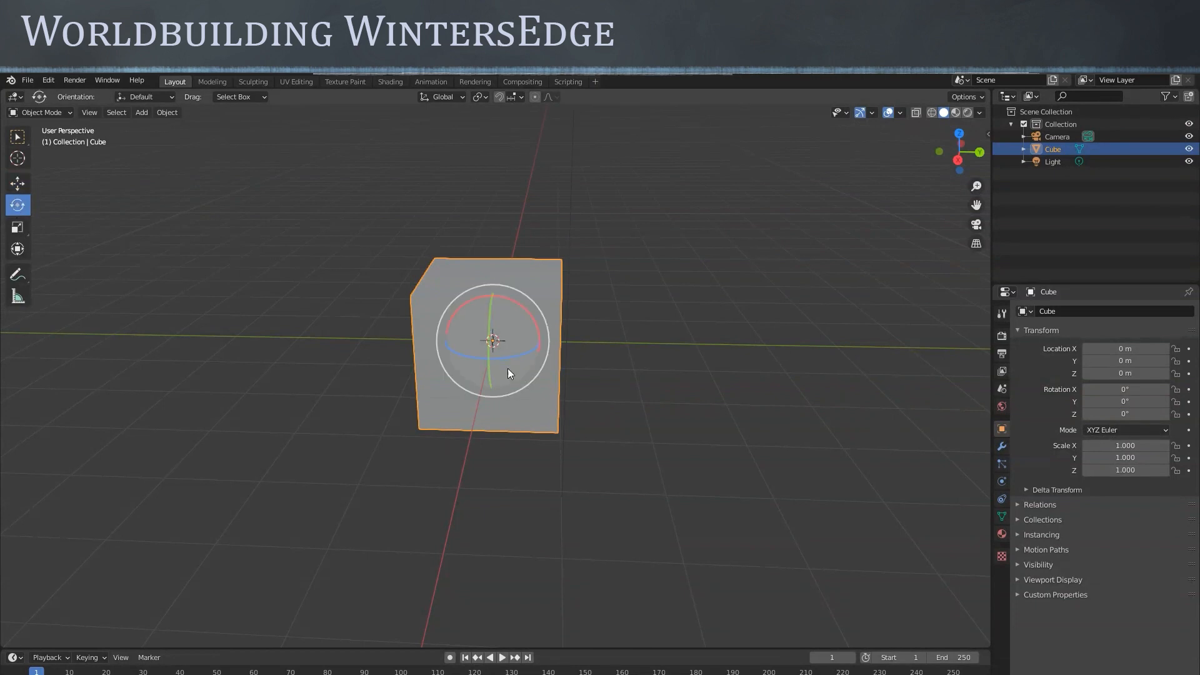
pyautogui.moveTo(601, 398); pyautogui.dragTo(523, 296, button='middle')
pyautogui.moveTo(523, 293); pyautogui.dragTo(593, 371)
pyautogui.moveTo(595, 377); pyautogui.dragTo(594, 411, button='middle')
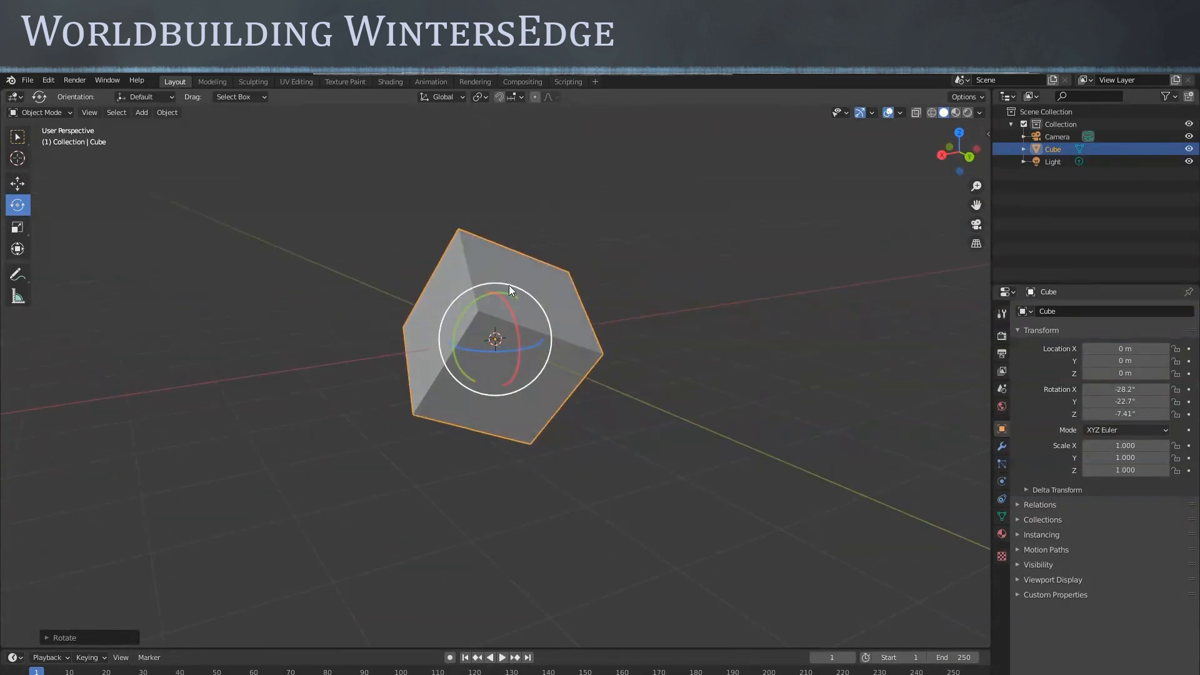
# Rotate the cube slightly with the outer view ring, undo it, and clear the cube's rotation
pyautogui.moveTo(645, 369); pyautogui.dragTo(565, 346, button='middle')
pyautogui.moveTo(515, 287); pyautogui.dragTo(539, 299)
pyautogui.hotkey('ctrl', 'z')
pyautogui.hotkey('alt', 'r')
# Try further rotations of the cube with the Rotate gizmo from a close view and undo them
pyautogui.moveTo(664, 429); pyautogui.dragTo(625, 456, button='middle')
pyautogui.scroll(3, 535, 388)
pyautogui.moveTo(535, 388); pyautogui.dragTo(510, 424, button='middle')
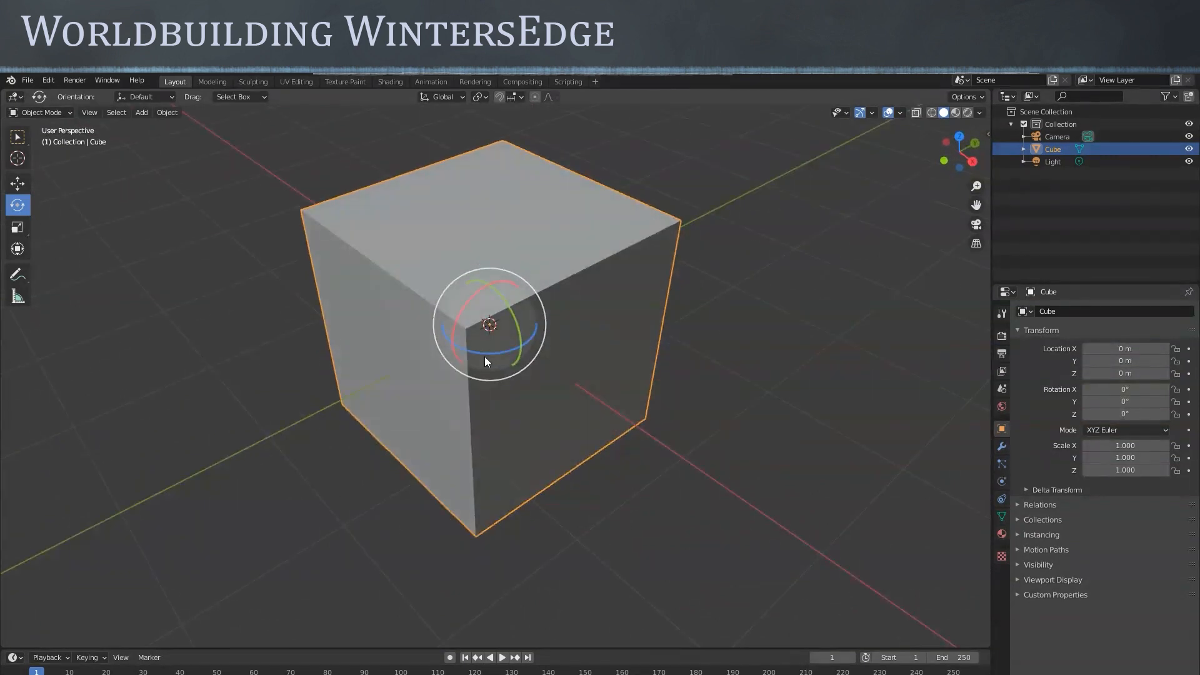
pyautogui.moveTo(485, 354); pyautogui.dragTo(523, 402)
pyautogui.hotkey('ctrl', 'z')
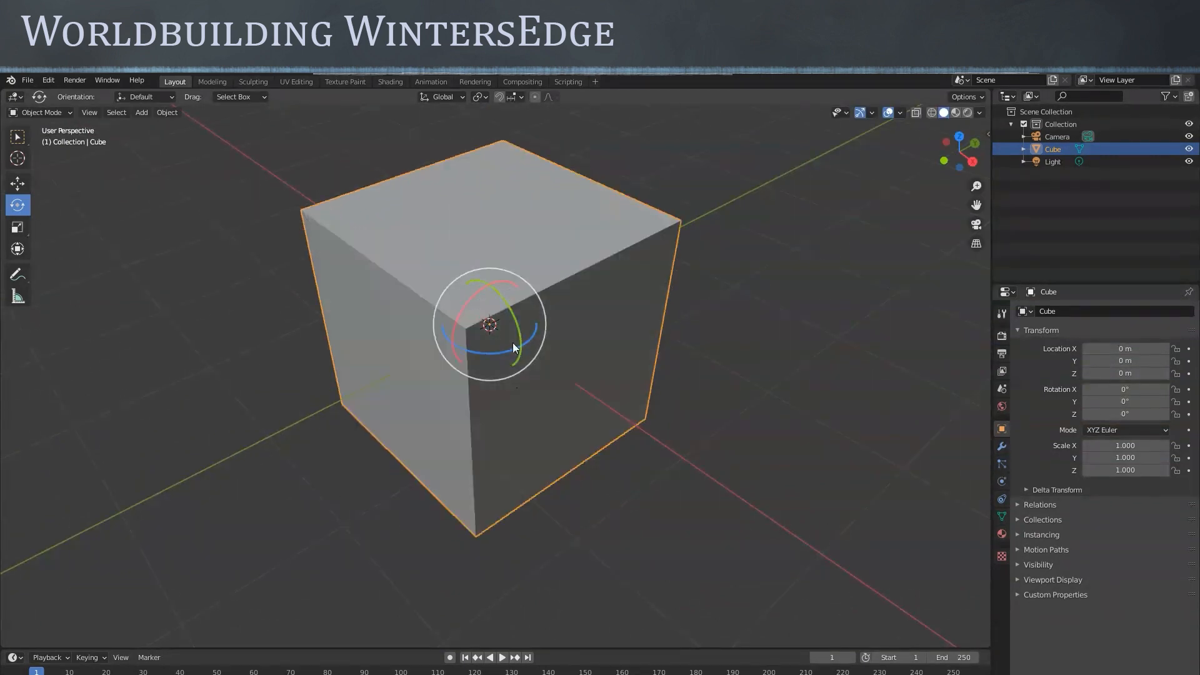
pyautogui.moveTo(512, 315)
pyautogui.mouseDown()
pyautogui.moveTo(516, 339)
pyautogui.moveTo(505, 316)
pyautogui.mouseUp()
pyautogui.moveTo(656, 462); pyautogui.dragTo(547, 410, button='middle')
# Try scaling the cube uniformly with the Scale tool and undo the change
pyautogui.click(17, 227)
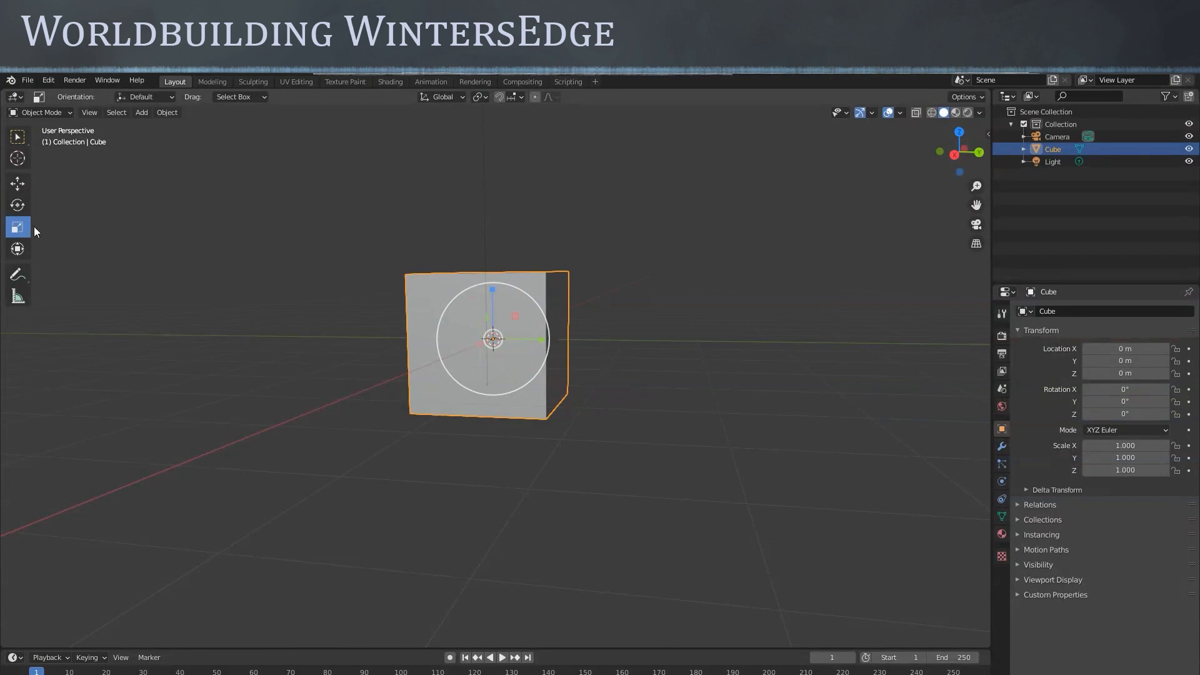
pyautogui.moveTo(512, 392); pyautogui.dragTo(530, 436, button='middle')
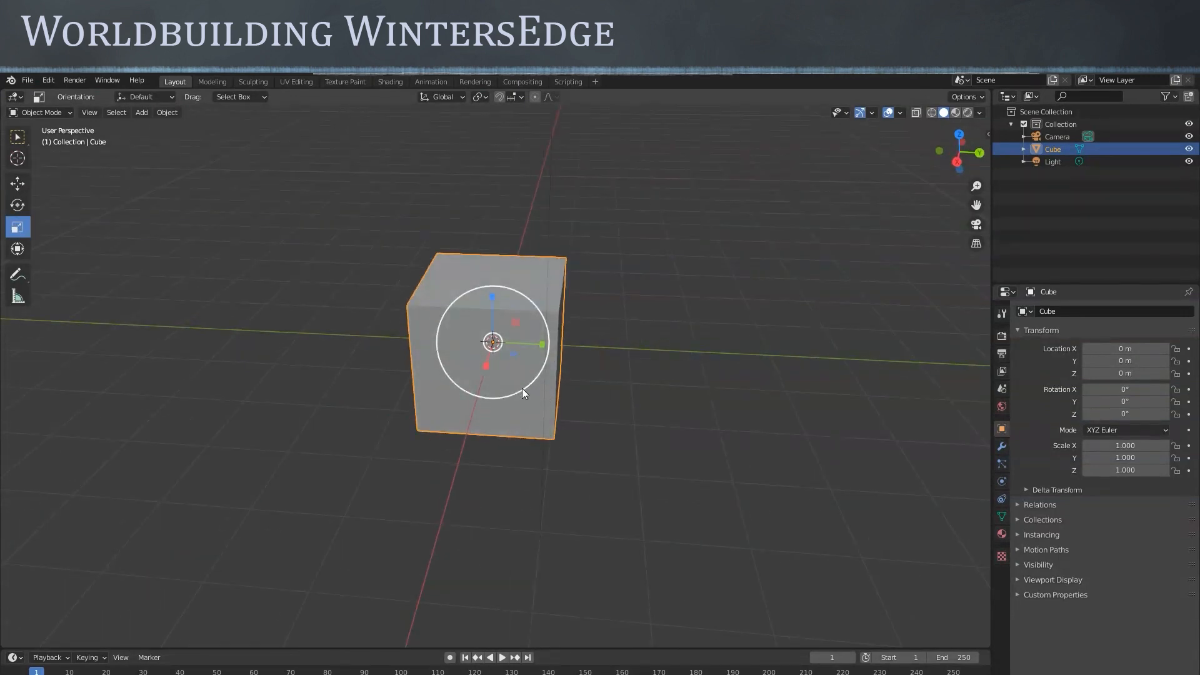
pyautogui.moveTo(523, 389); pyautogui.dragTo(576, 437)
pyautogui.hotkey('ctrl', 'z')
# Stretch the cube to a scale of about 2.9 along the Y axis and undo it
pyautogui.moveTo(542, 343); pyautogui.dragTo(650, 353)
pyautogui.moveTo(668, 409); pyautogui.dragTo(571, 394, button='middle')
pyautogui.moveTo(482, 418); pyautogui.dragTo(580, 456, button='middle')
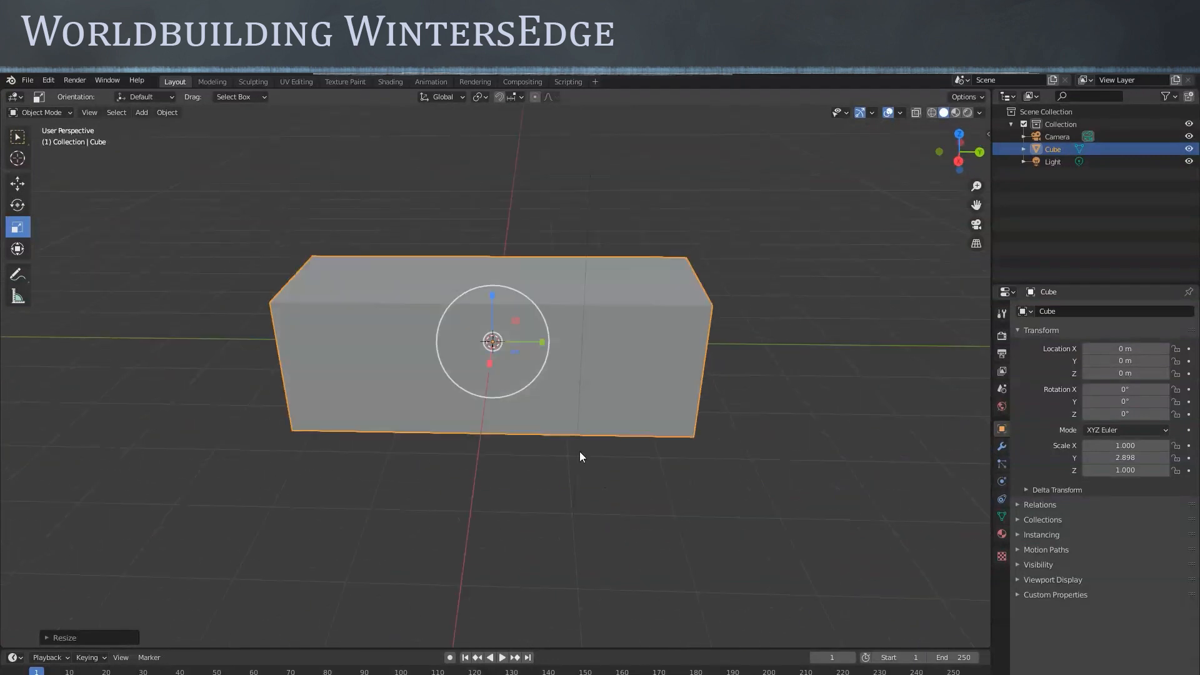
pyautogui.hotkey('ctrl', 'z')
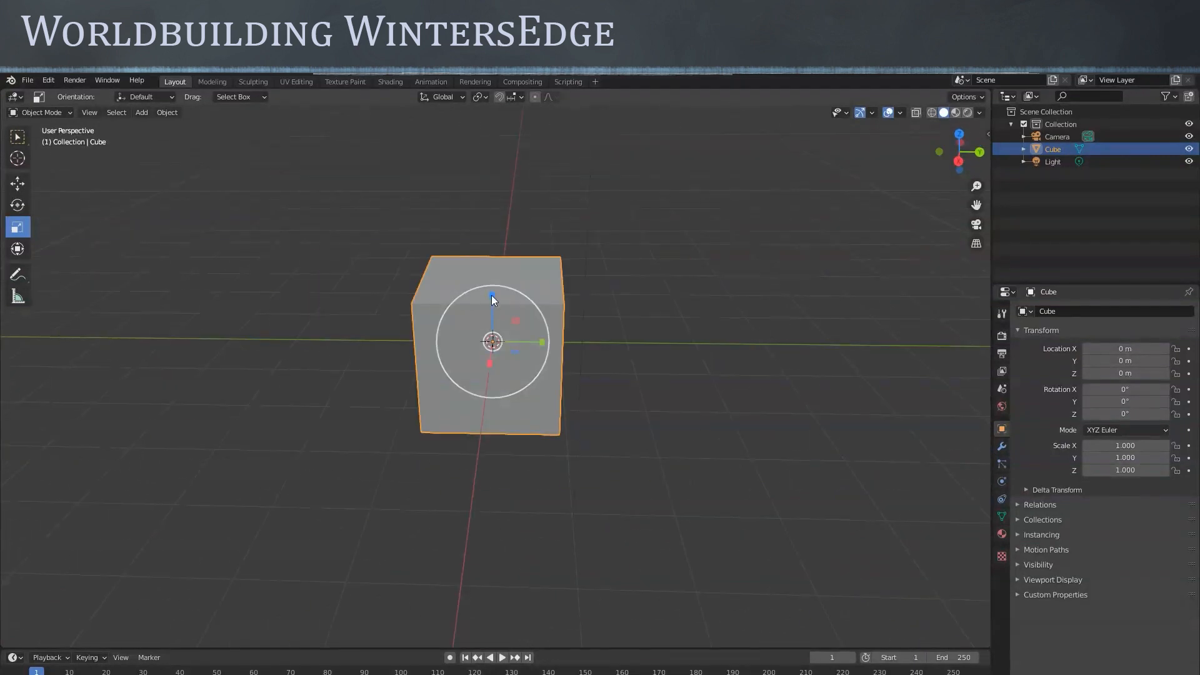
# Try stretching the cube along the Z axis and undo the scaling
pyautogui.moveTo(492, 295); pyautogui.dragTo(487, 223)
pyautogui.moveTo(693, 394); pyautogui.dragTo(602, 449, button='middle')
pyautogui.hotkey('ctrl', 'z')
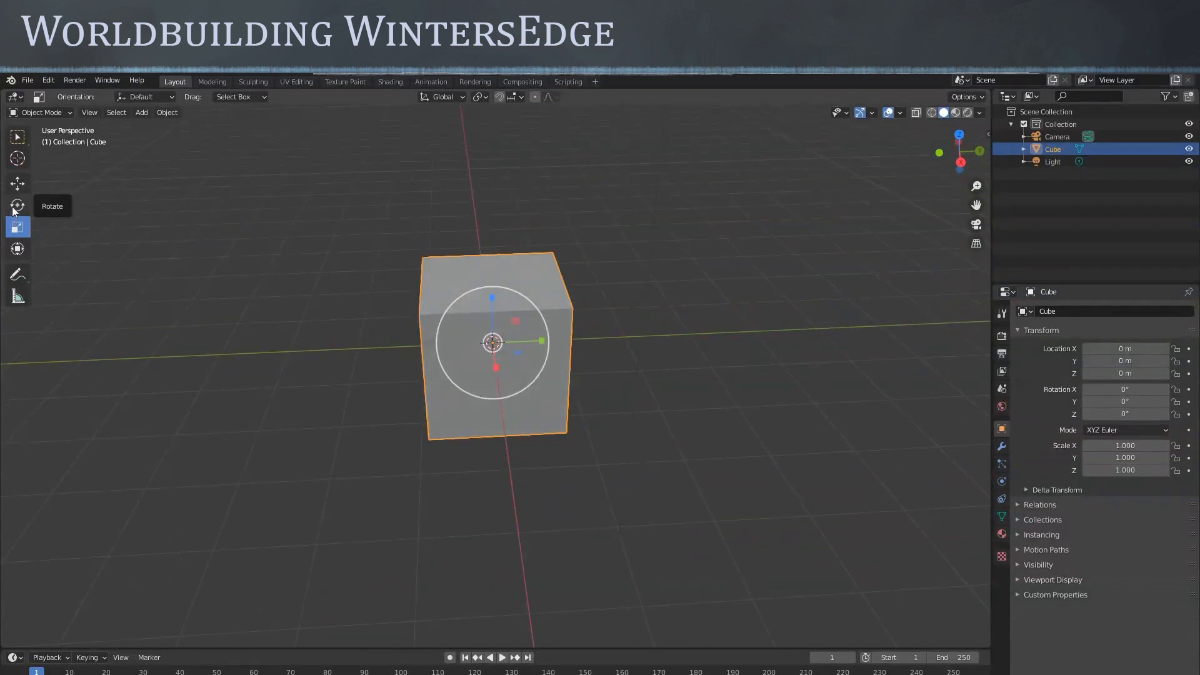
# Activate the Move tool with the cube deselected, and switch into Edit Mode and back to Object Mode
pyautogui.click(18, 188)
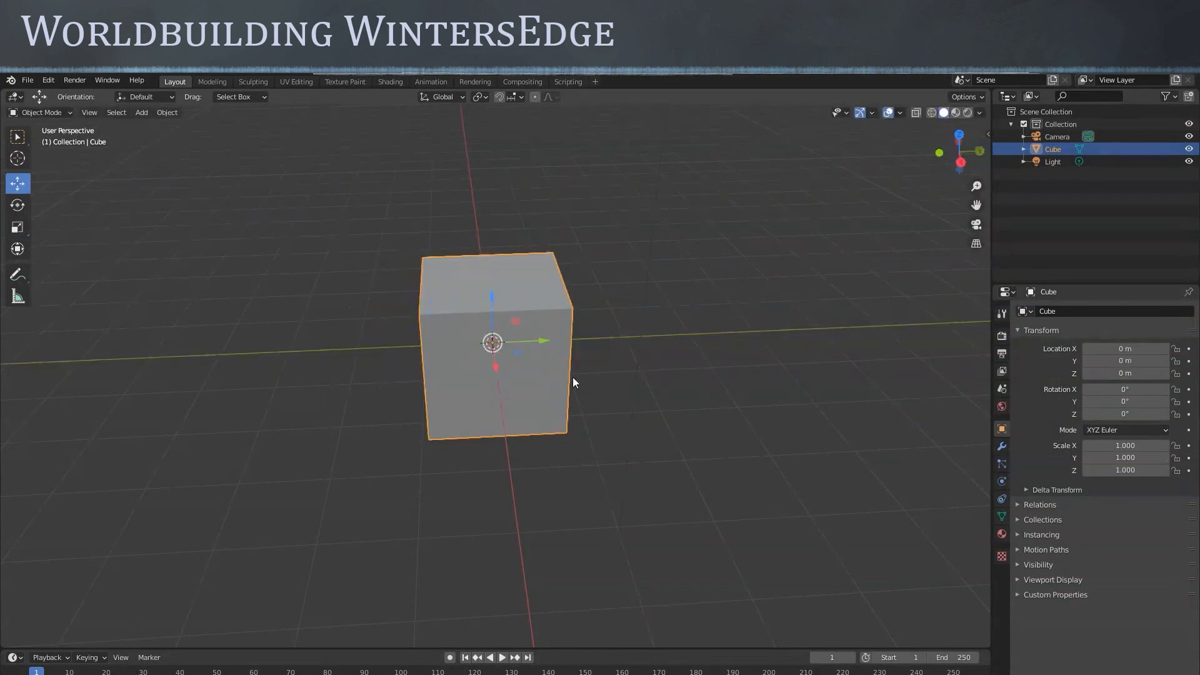
pyautogui.click(705, 425)
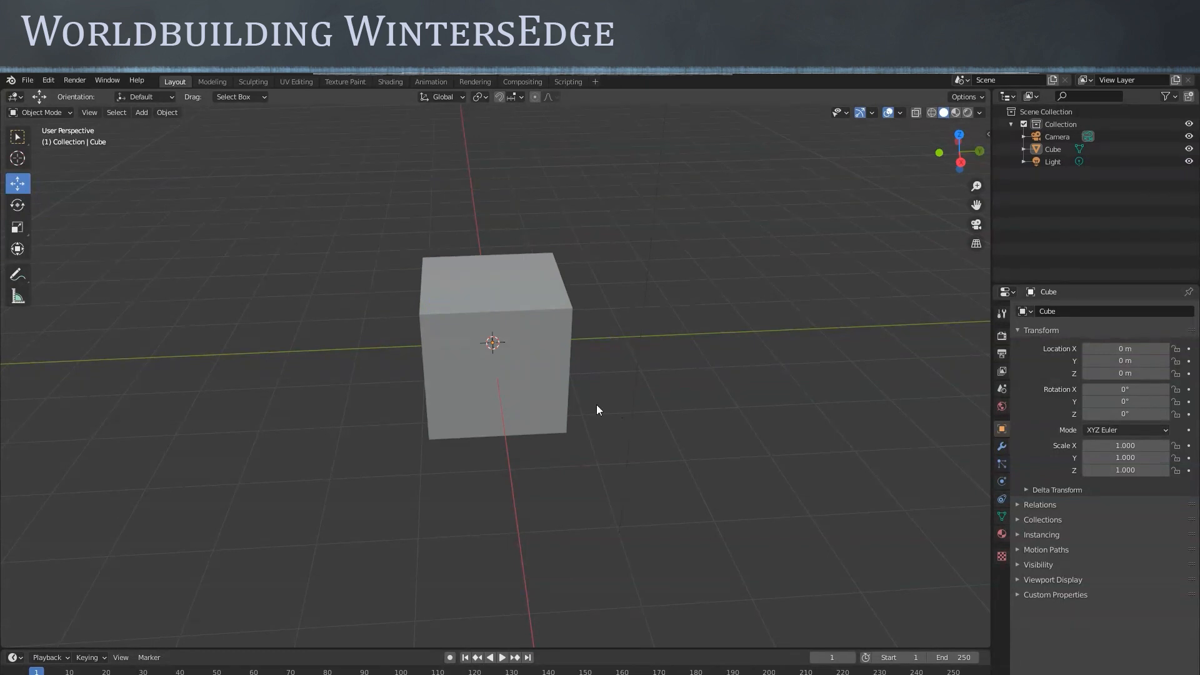
pyautogui.press('Tab')
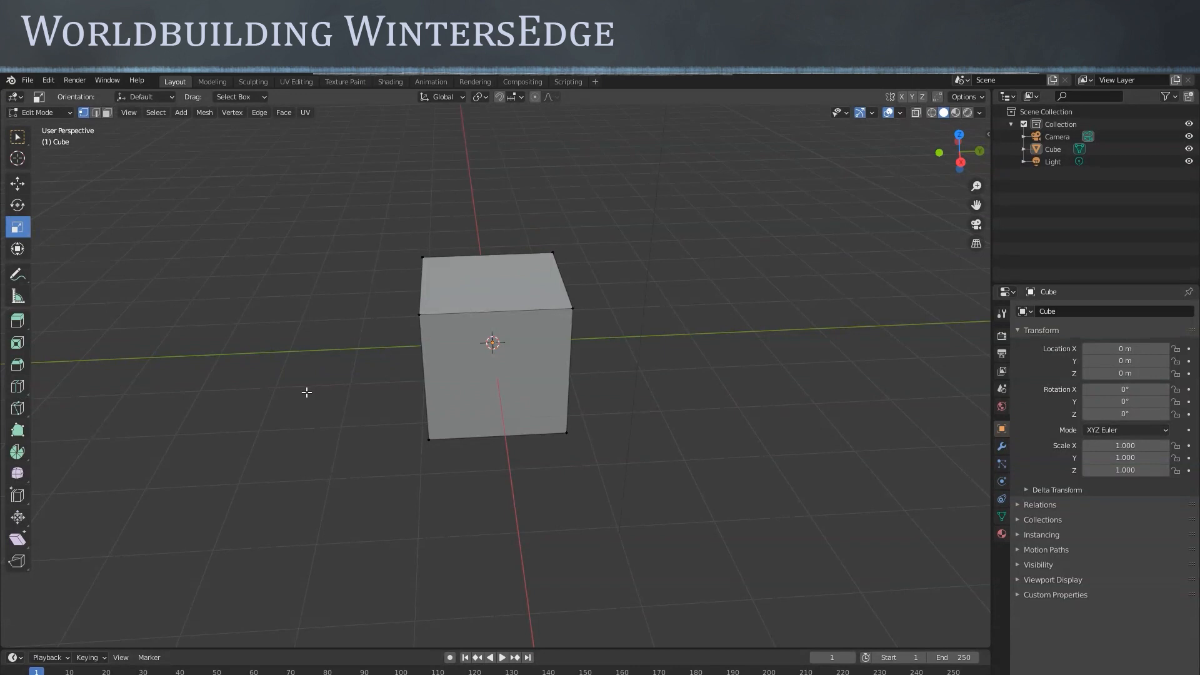
pyautogui.press('Tab')
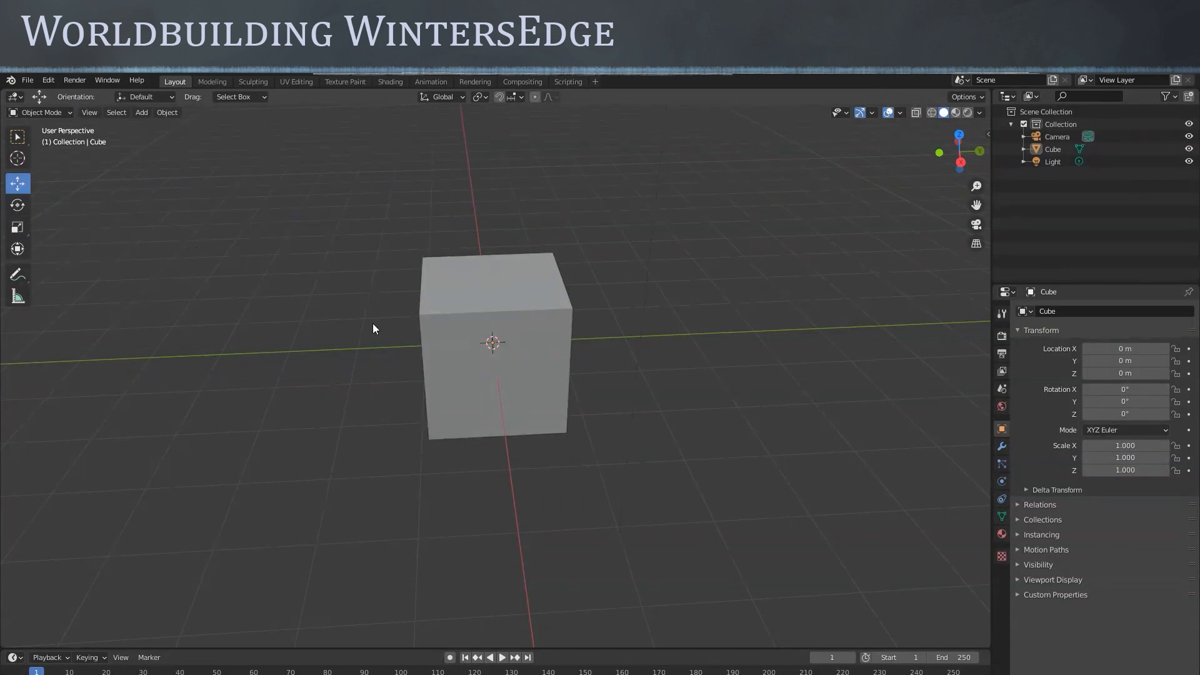
# Move the light along the Y axis to about 1.92 m and delete it
pyautogui.scroll(-5, 276, 293)
pyautogui.moveTo(452, 372); pyautogui.dragTo(369, 332, button='middle')
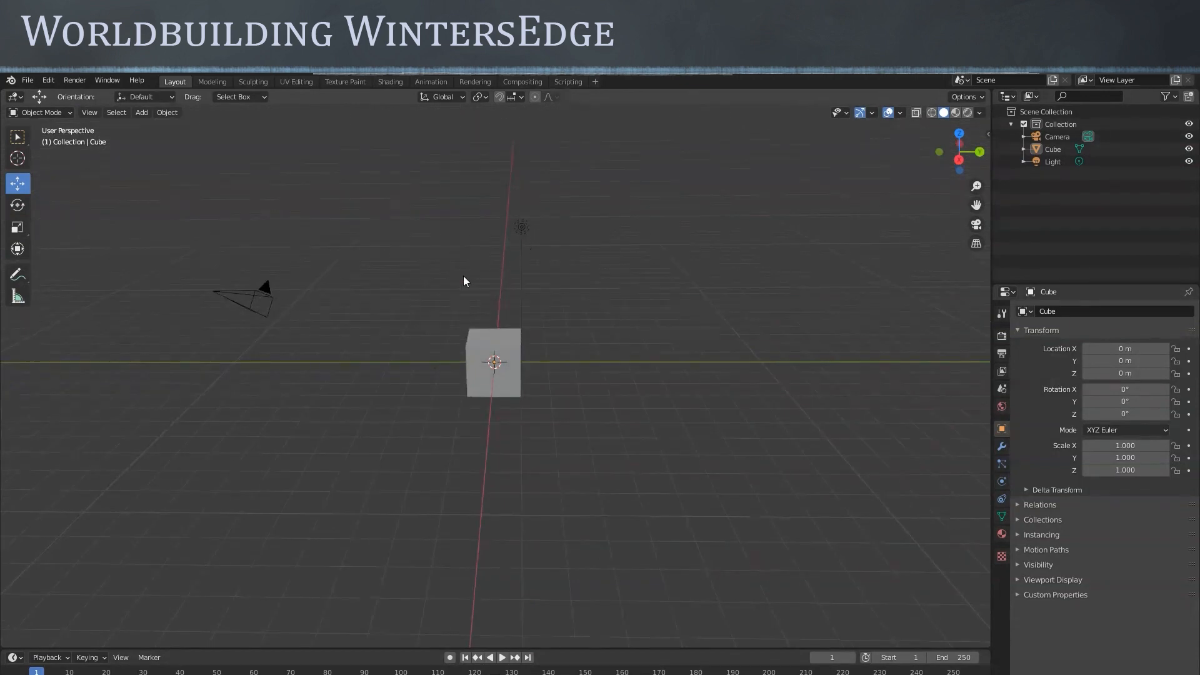
pyautogui.moveTo(463, 307); pyautogui.dragTo(515, 391, button='middle')
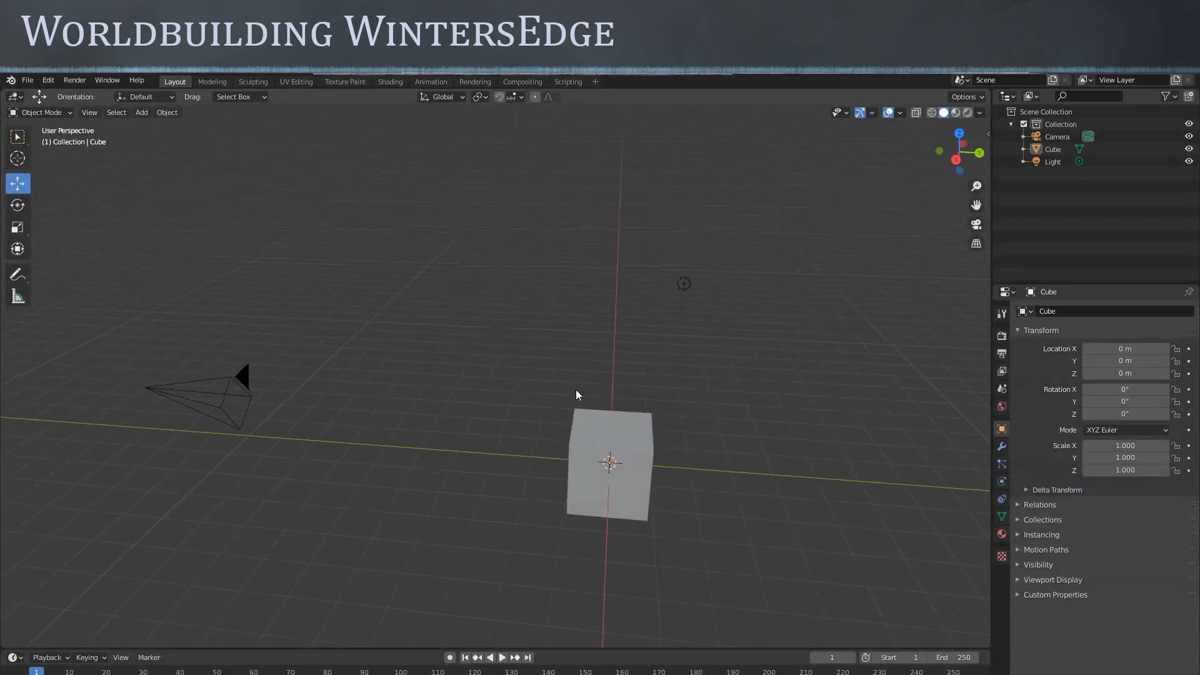
pyautogui.click(683, 286)
pyautogui.moveTo(712, 310); pyautogui.dragTo(660, 377, button='middle')
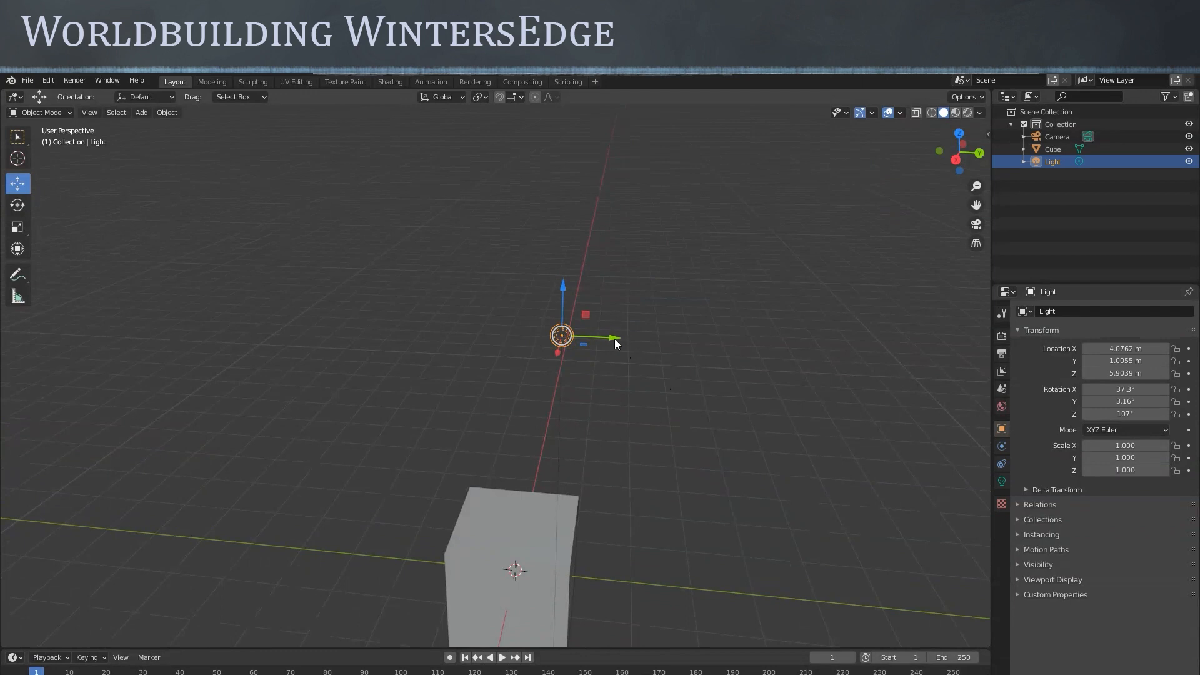
pyautogui.moveTo(616, 340); pyautogui.dragTo(724, 342)
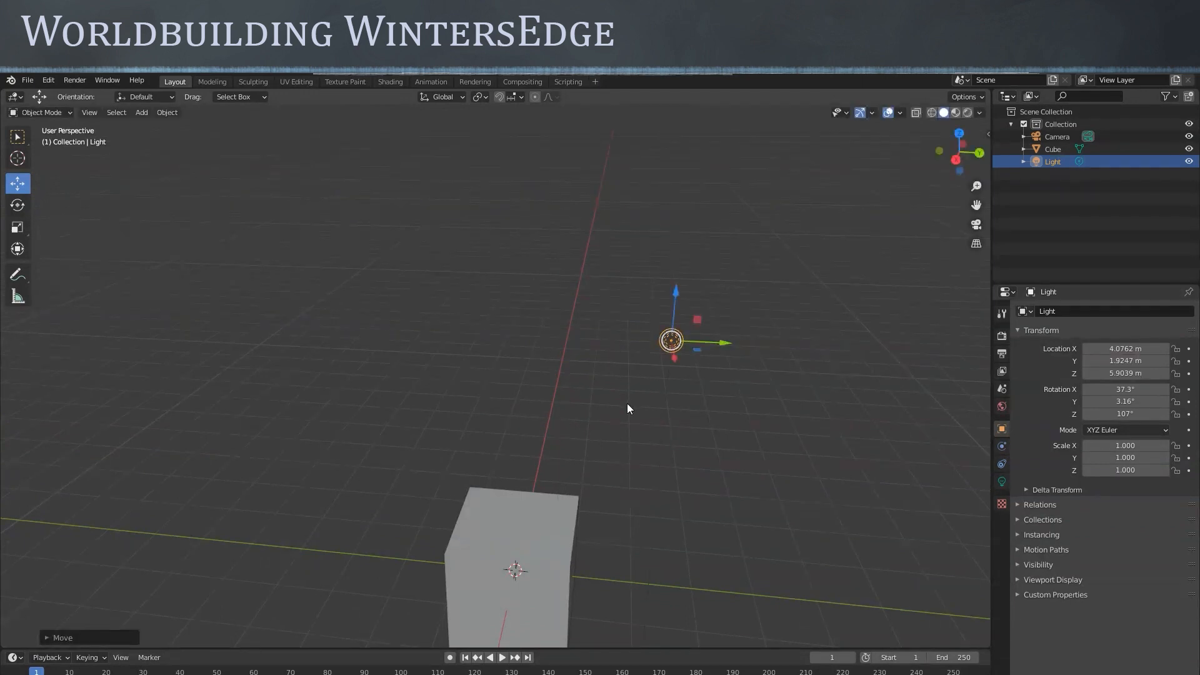
pyautogui.press('Delete')
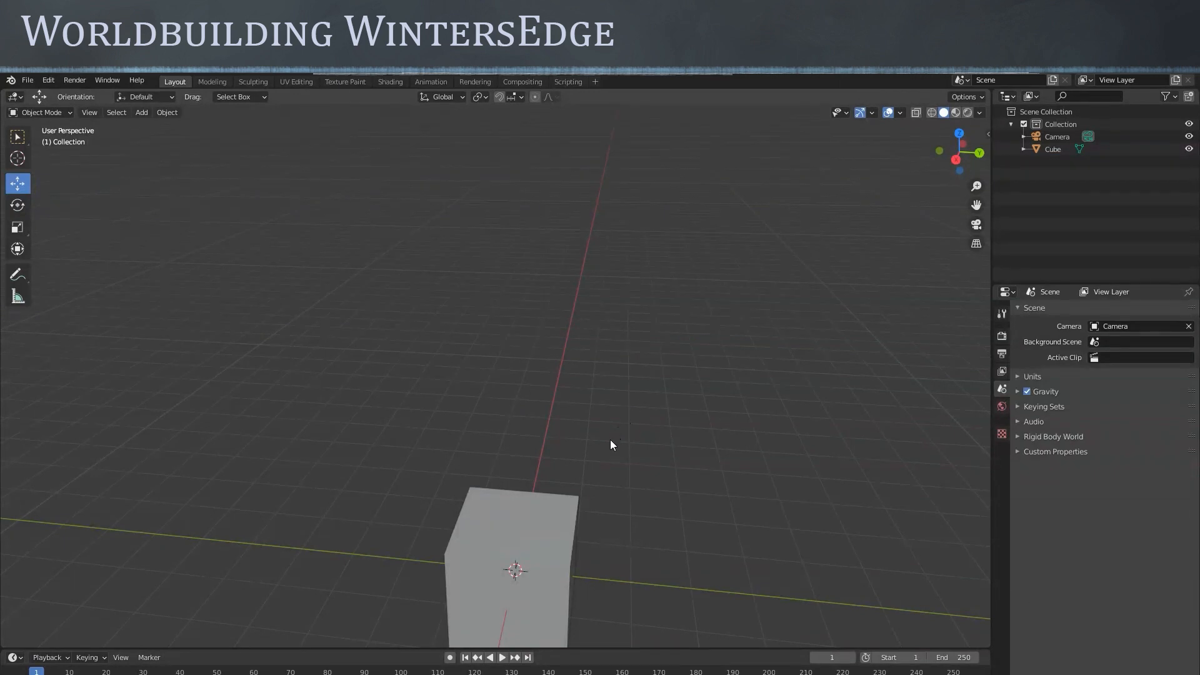
# Select the default cube and delete it, leaving only the camera in the scene
pyautogui.scroll(-3, 519, 420)
pyautogui.moveTo(523, 421); pyautogui.dragTo(590, 425, button='middle')
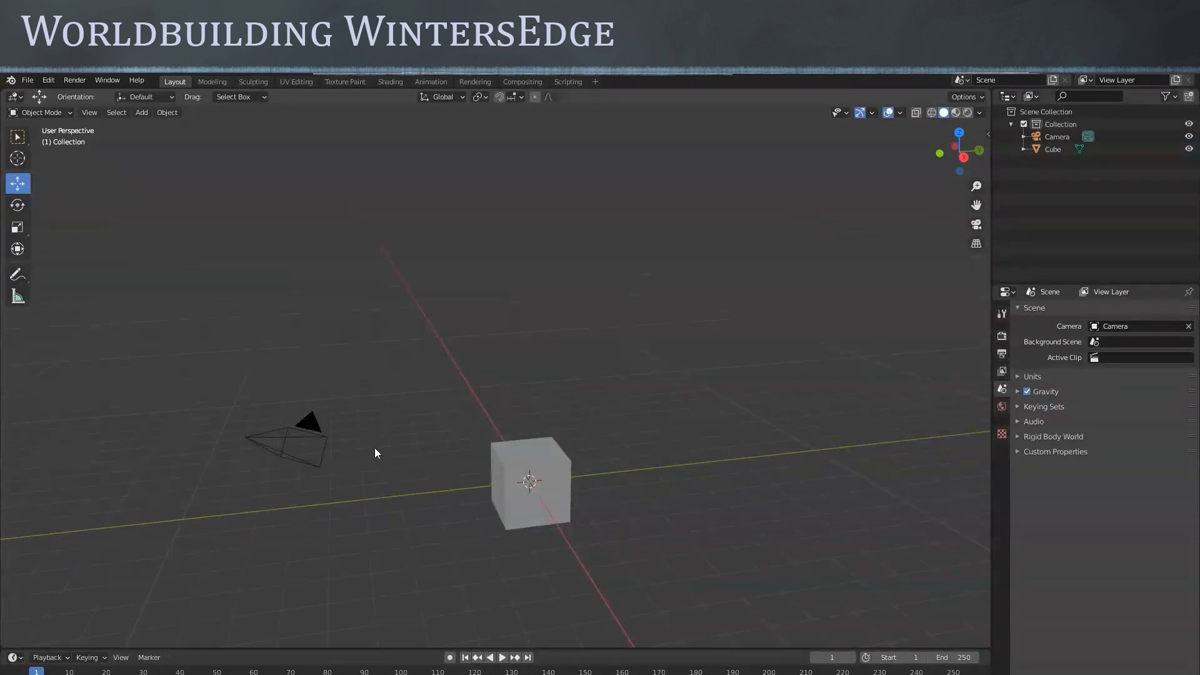
pyautogui.moveTo(491, 476); pyautogui.dragTo(255, 484, button='middle')
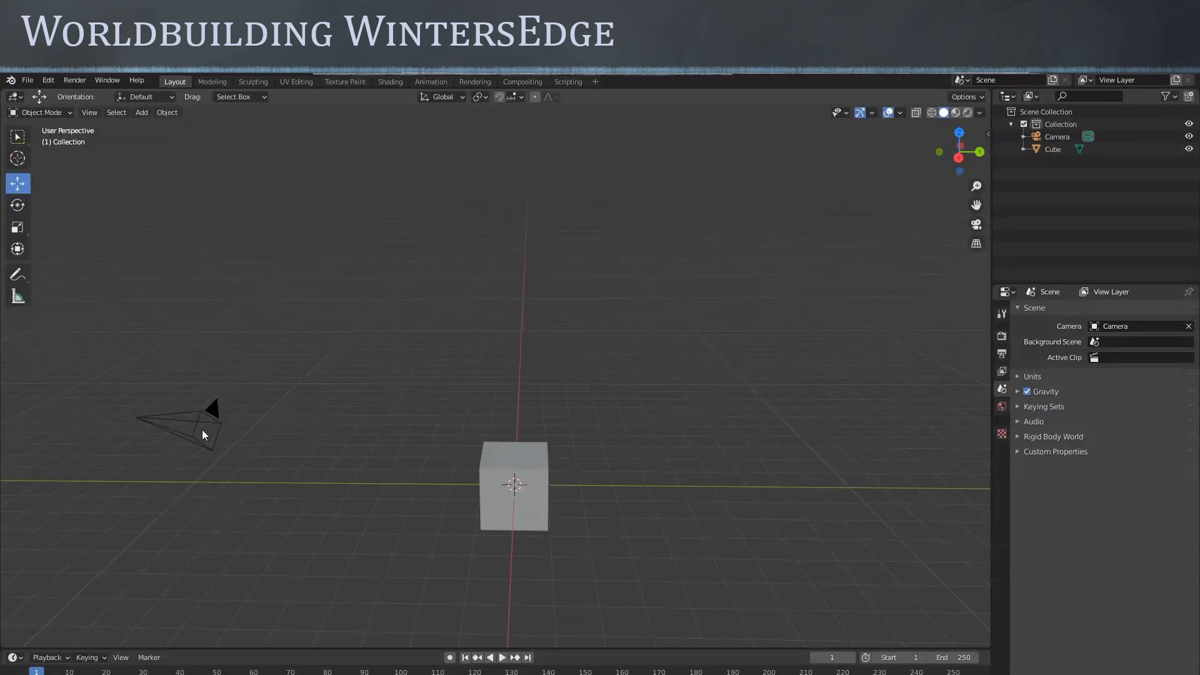
pyautogui.moveTo(373, 481); pyautogui.dragTo(623, 485, button='middle')
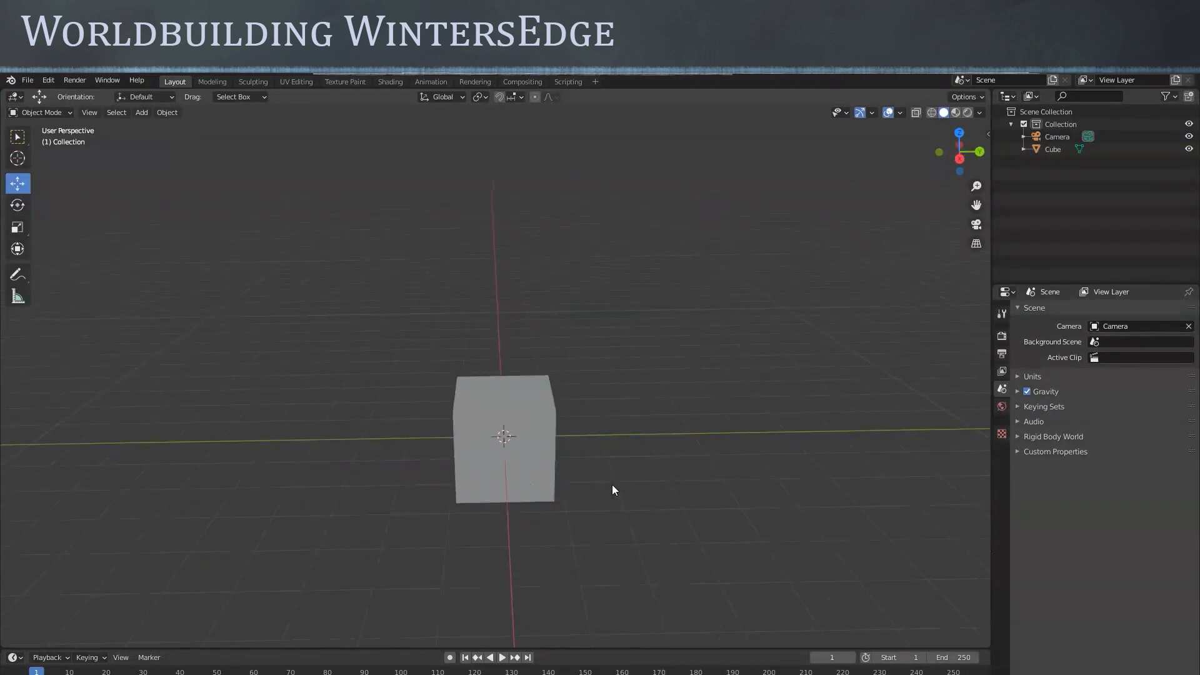
pyautogui.click(529, 402)
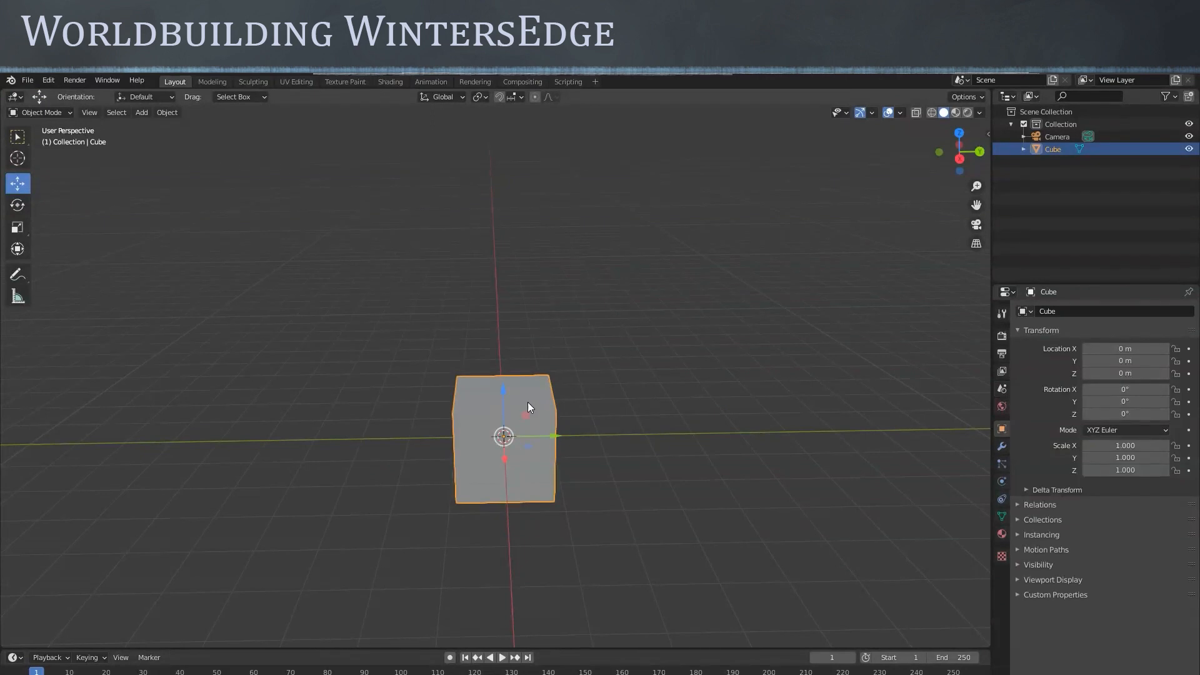
pyautogui.press('x')
pyautogui.press('Return')
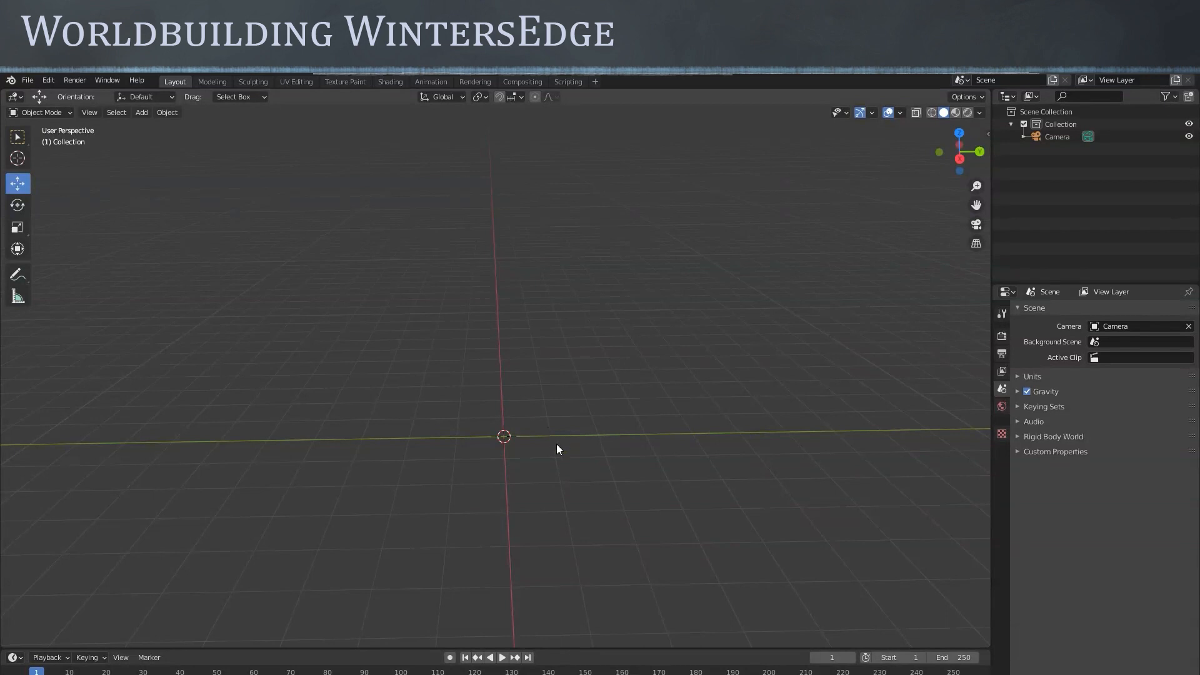
# Add a plane mesh at the world origin
pyautogui.moveTo(548, 437); pyautogui.dragTo(525, 475, button='middle')
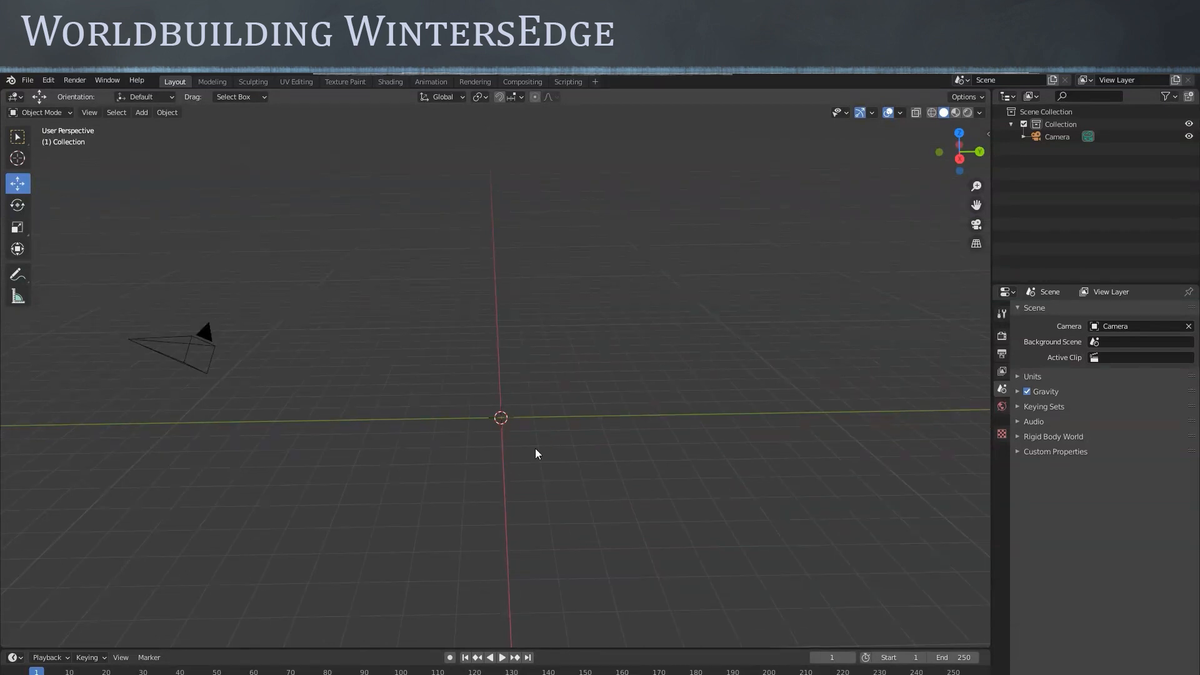
pyautogui.moveTo(540, 449); pyautogui.dragTo(521, 444, button='middle')
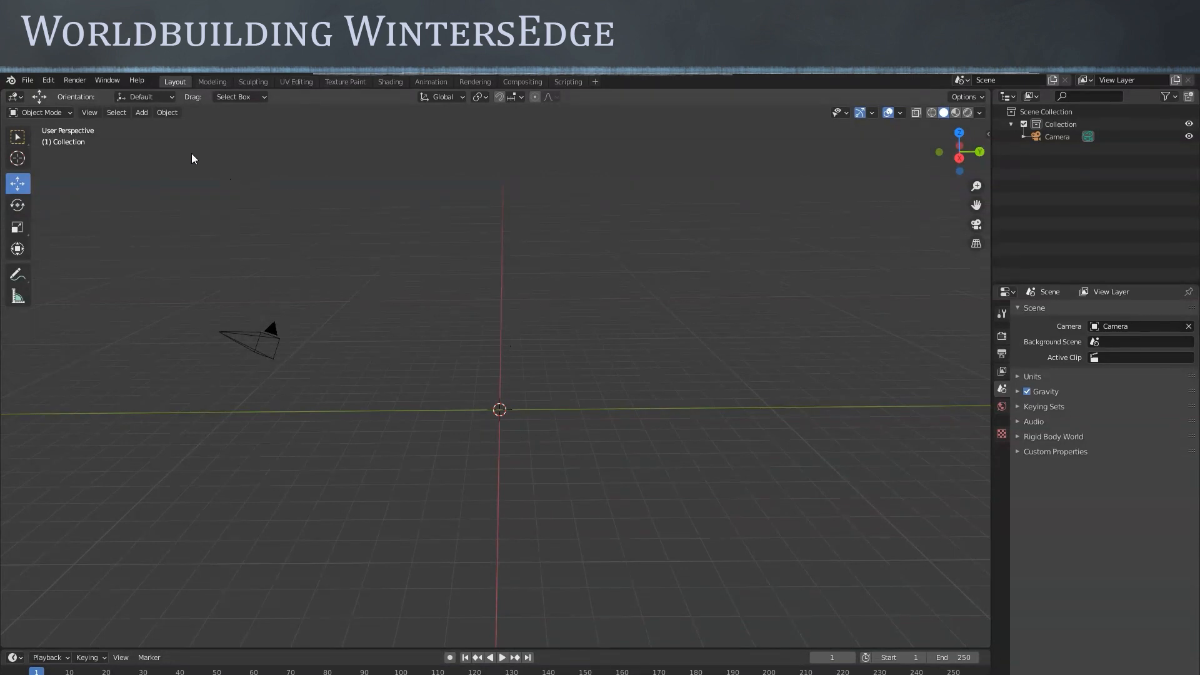
pyautogui.click(142, 113)
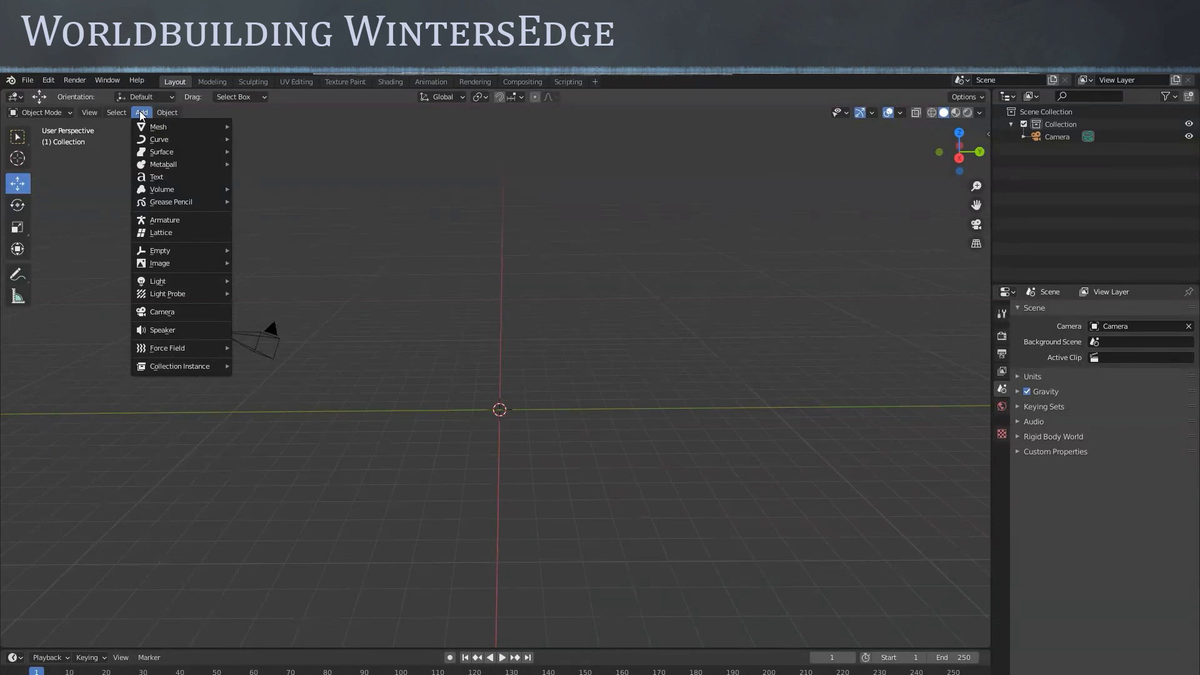
pyautogui.moveTo(147, 128)
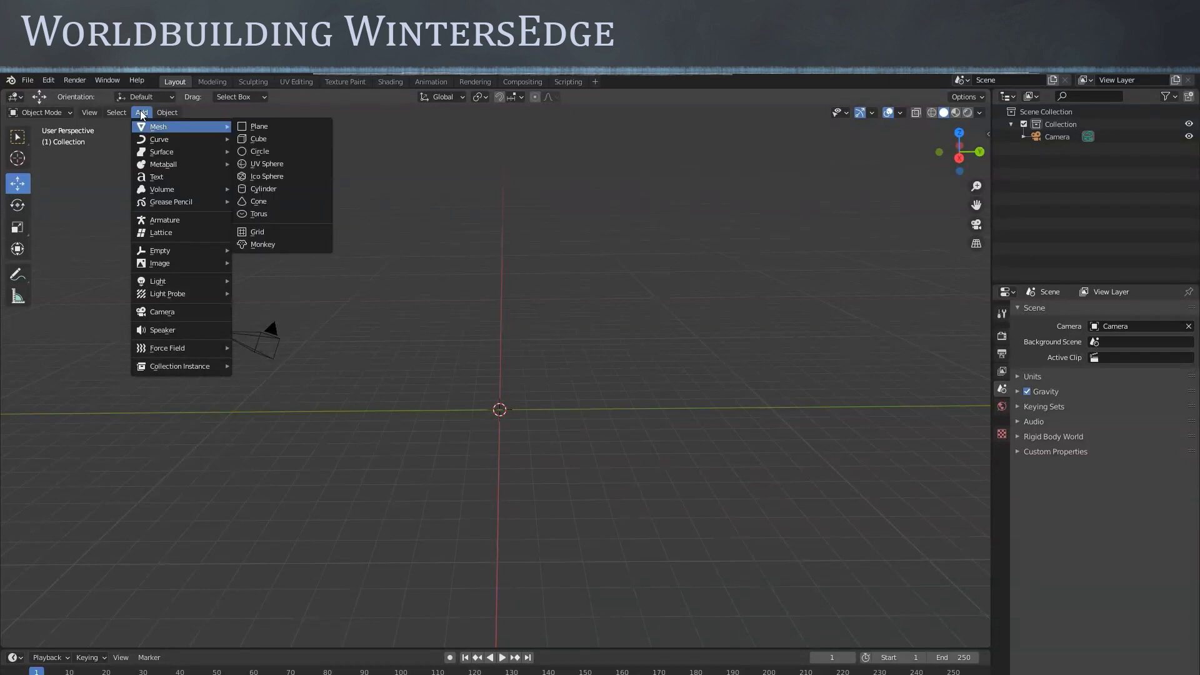
pyautogui.click(267, 129)
pyautogui.moveTo(539, 452); pyautogui.dragTo(525, 486, button='middle')
pyautogui.scroll(4, 525, 486)
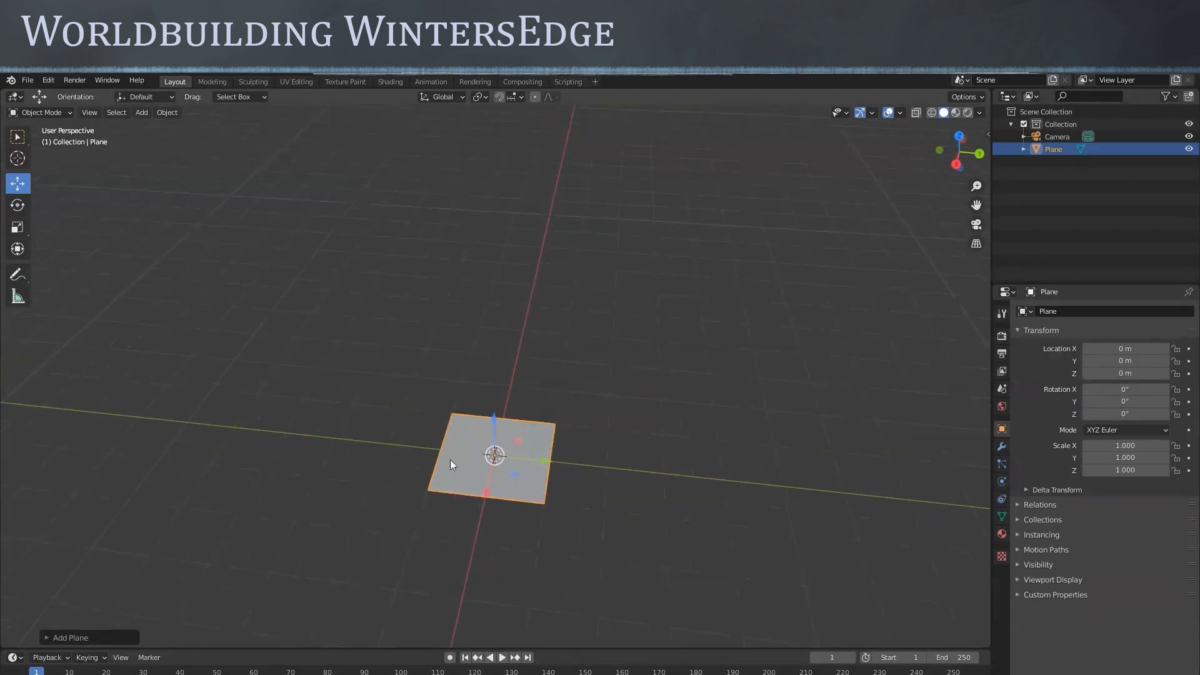
# Try scaling the plane uniformly to about 3.04 with the Scale tool, and undo the change
pyautogui.click(18, 229)
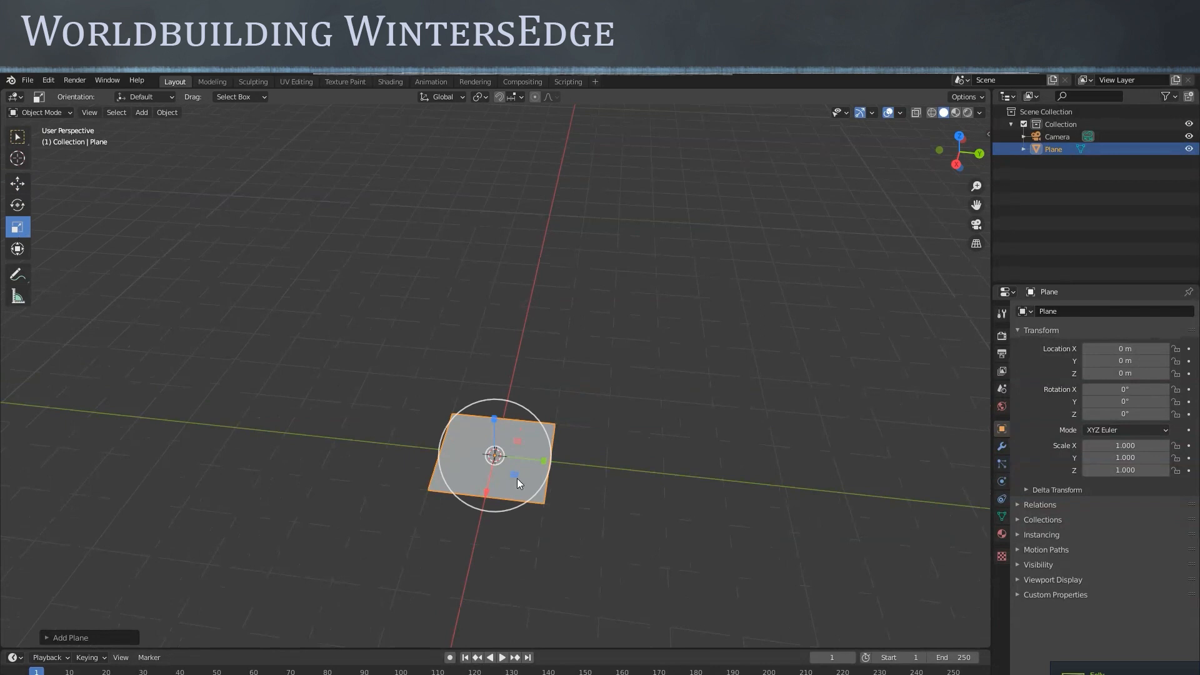
pyautogui.moveTo(524, 501); pyautogui.dragTo(654, 504)
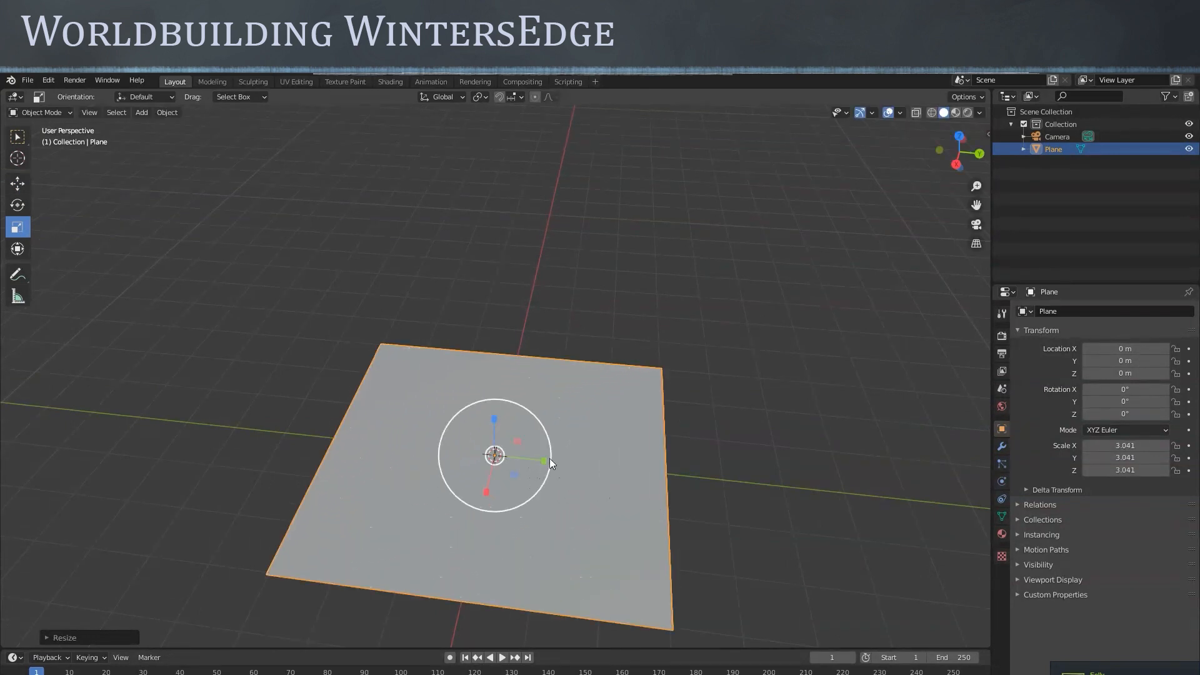
pyautogui.hotkey('ctrl', 'z')
pyautogui.click(651, 481)
pyautogui.click(528, 442)
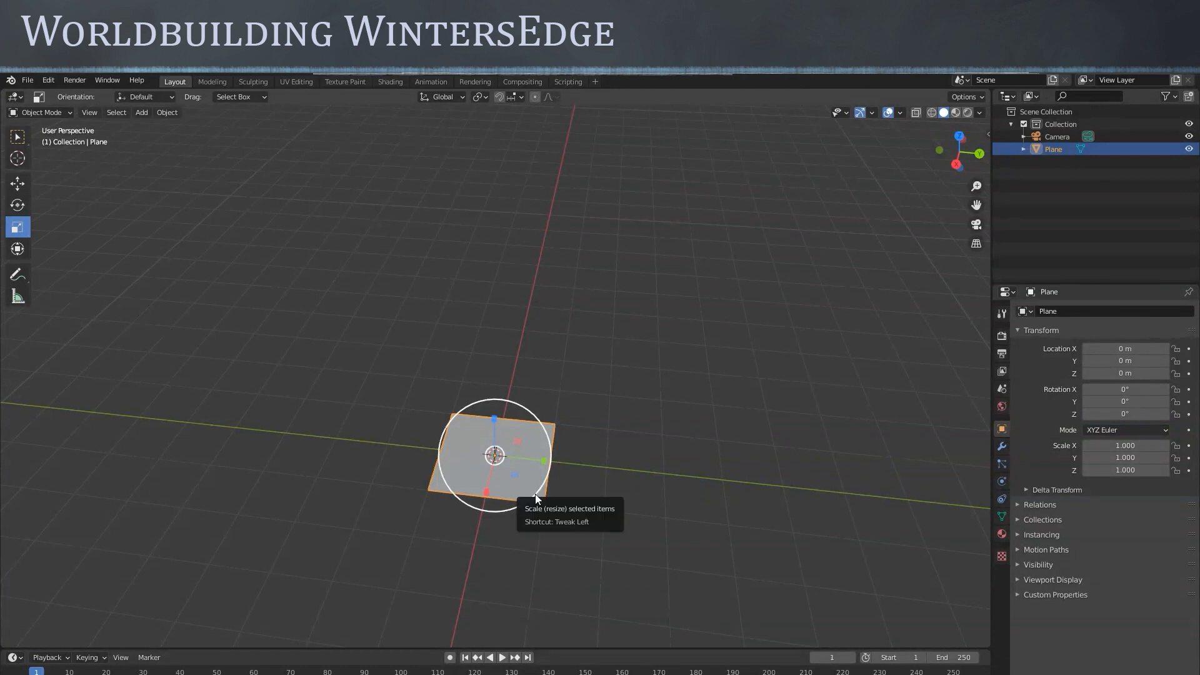
# Enlarge the plane uniformly in several stages to a scale of about 20
pyautogui.moveTo(536, 494); pyautogui.dragTo(765, 555)
pyautogui.scroll(-3, 627, 470)
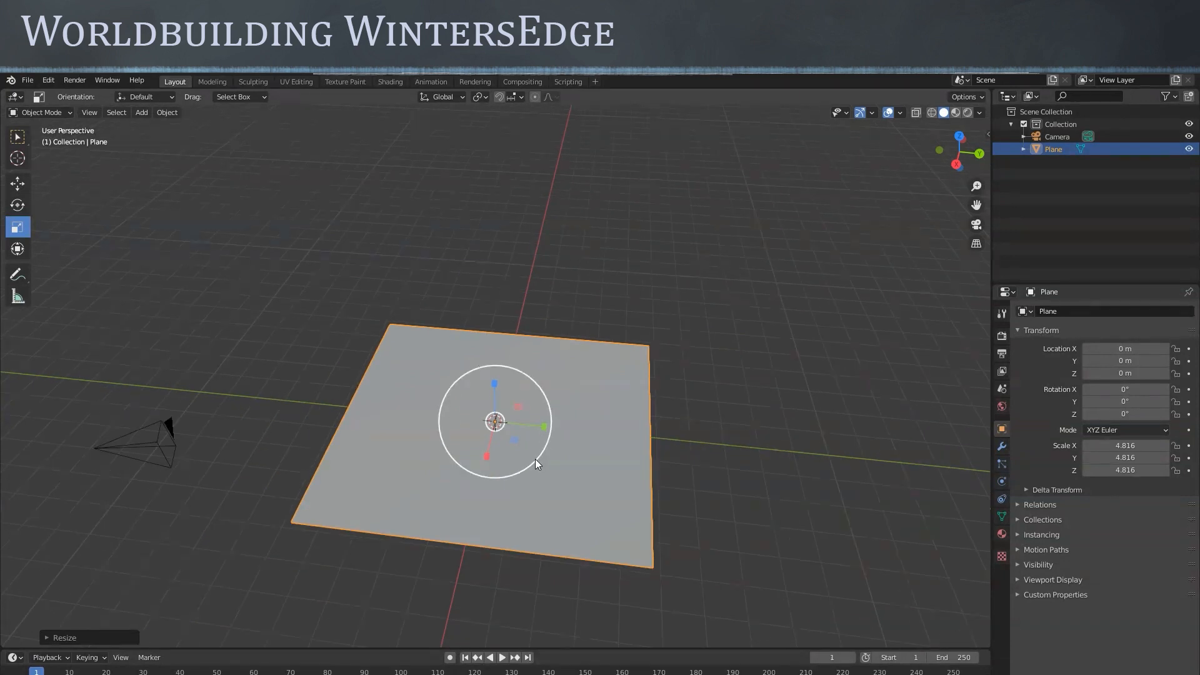
pyautogui.moveTo(536, 460); pyautogui.dragTo(601, 476)
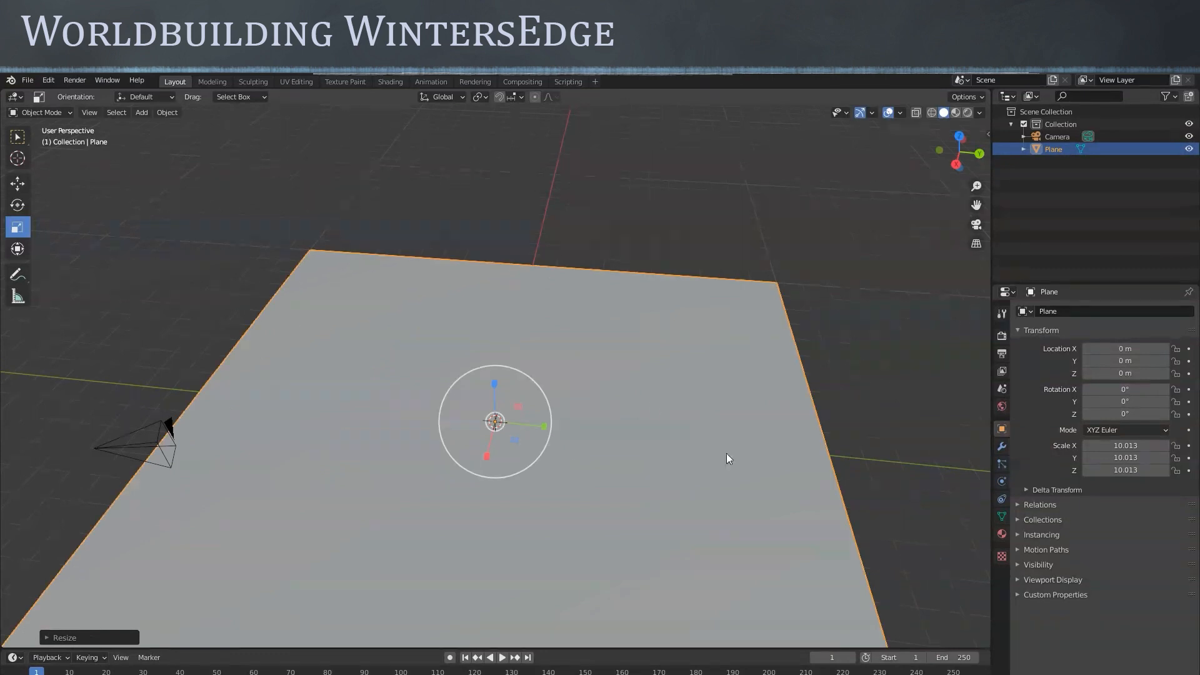
pyautogui.scroll(-4, 651, 404)
pyautogui.moveTo(537, 443); pyautogui.dragTo(598, 459)
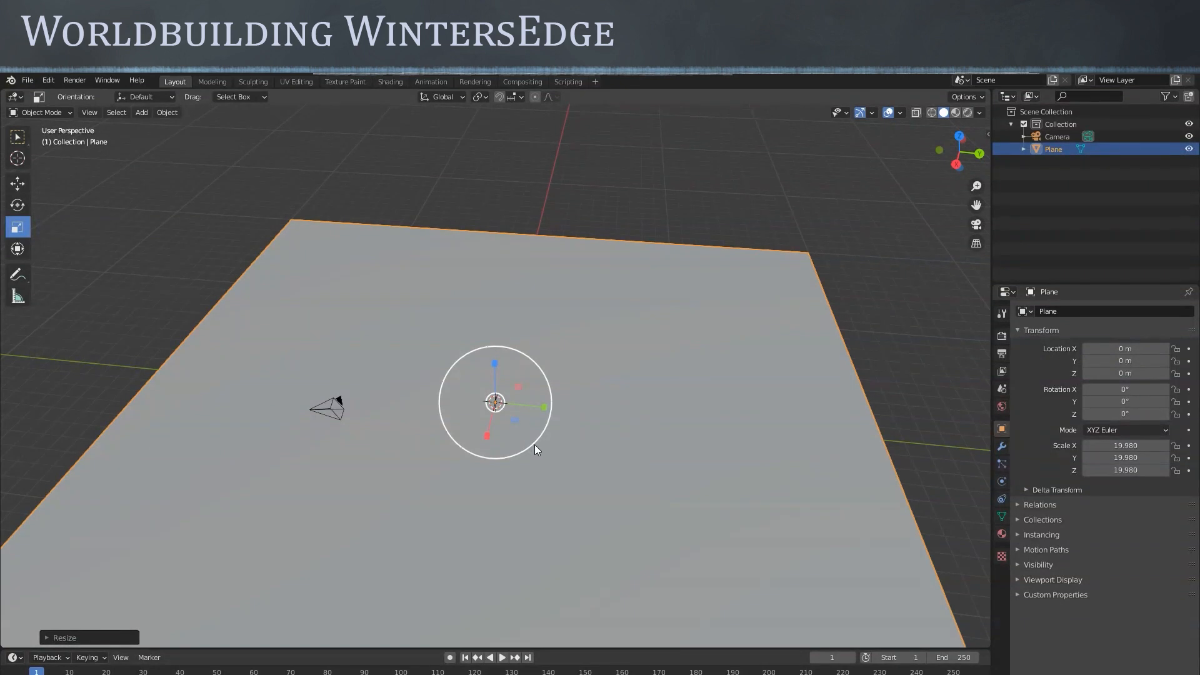
# Duplicate the plane in place and raise the copy along the Z axis to about 4.57 m
pyautogui.moveTo(616, 430); pyautogui.dragTo(601, 411, button='middle')
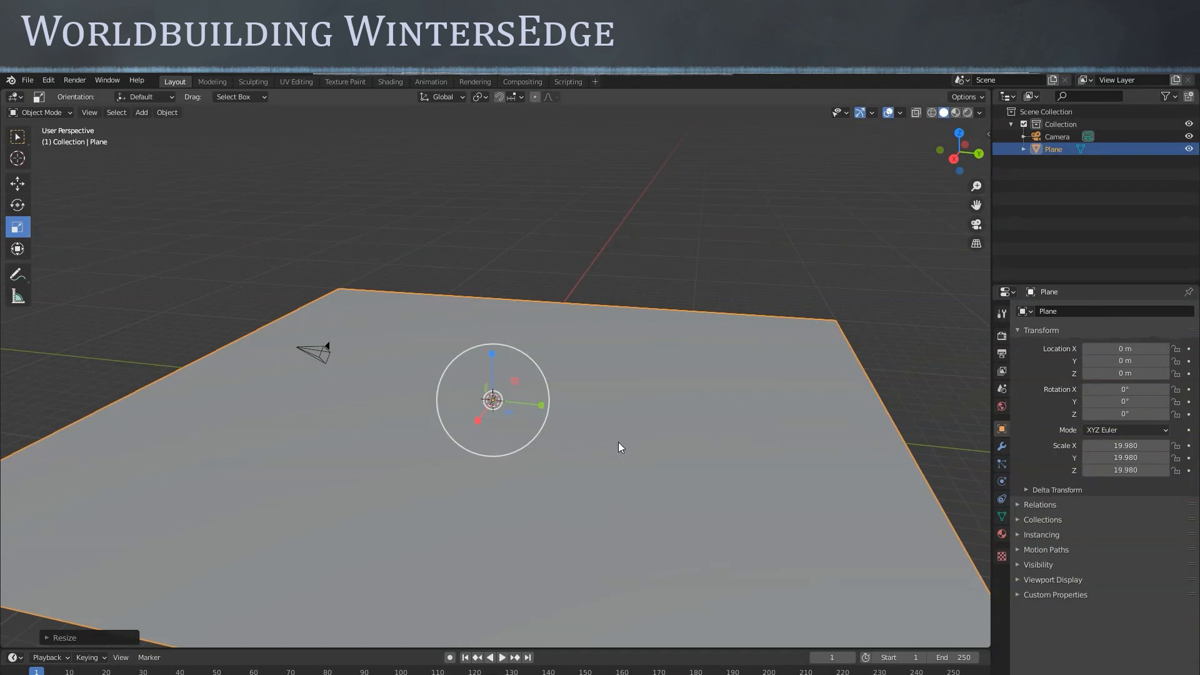
pyautogui.moveTo(601, 466); pyautogui.dragTo(543, 414, button='middle')
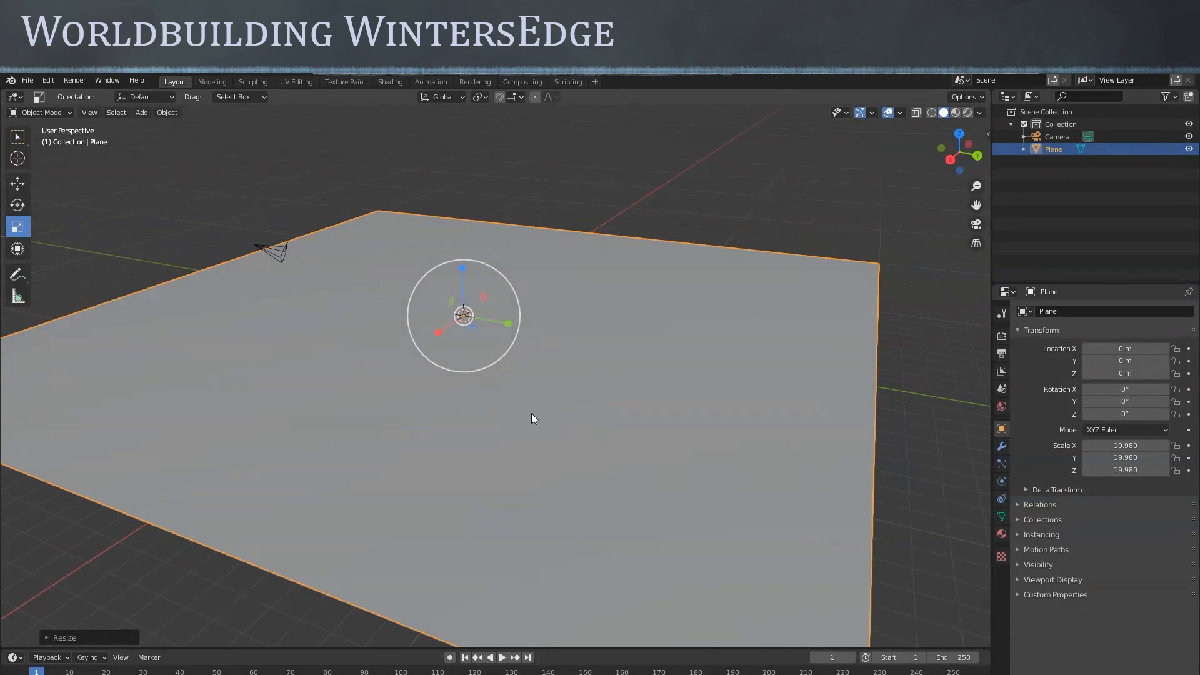
pyautogui.moveTo(554, 411); pyautogui.dragTo(507, 401, button='middle')
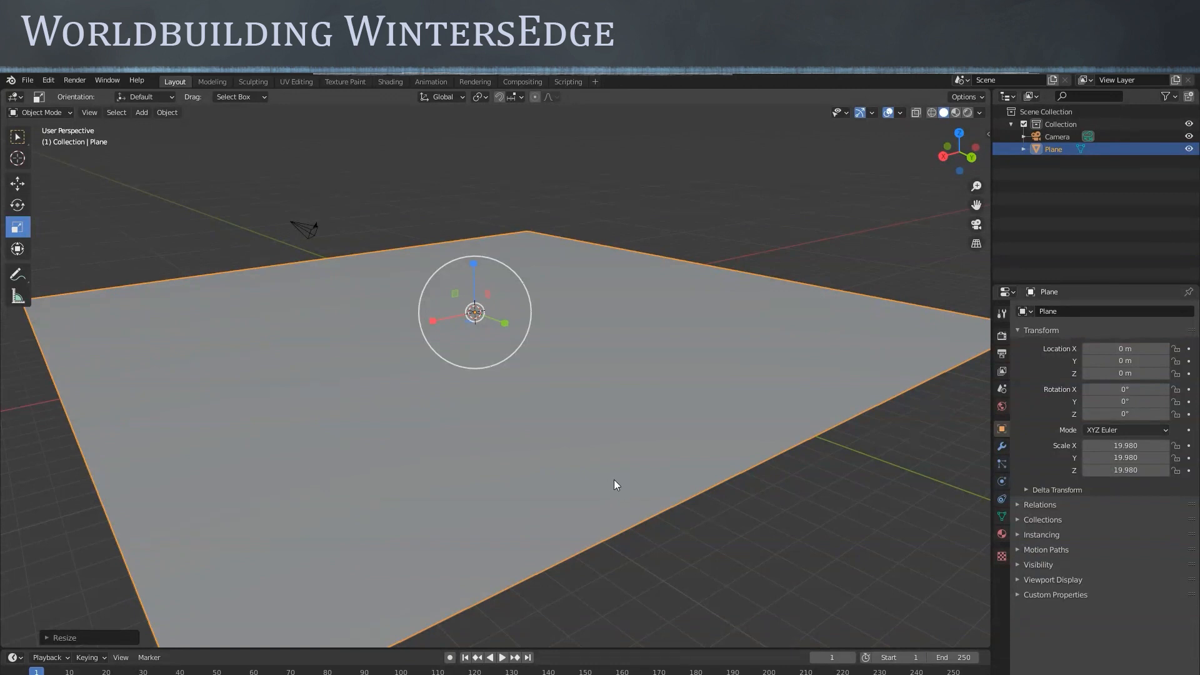
pyautogui.hotkey('shift', 'd')
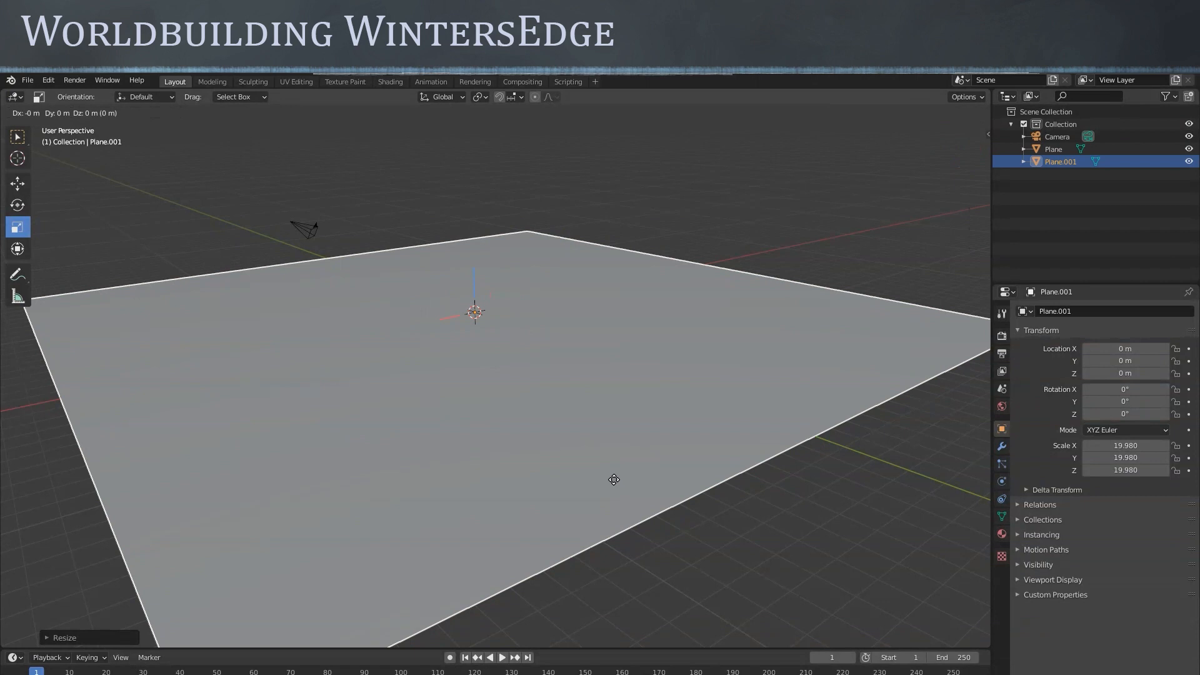
pyautogui.rightClick(614, 479)
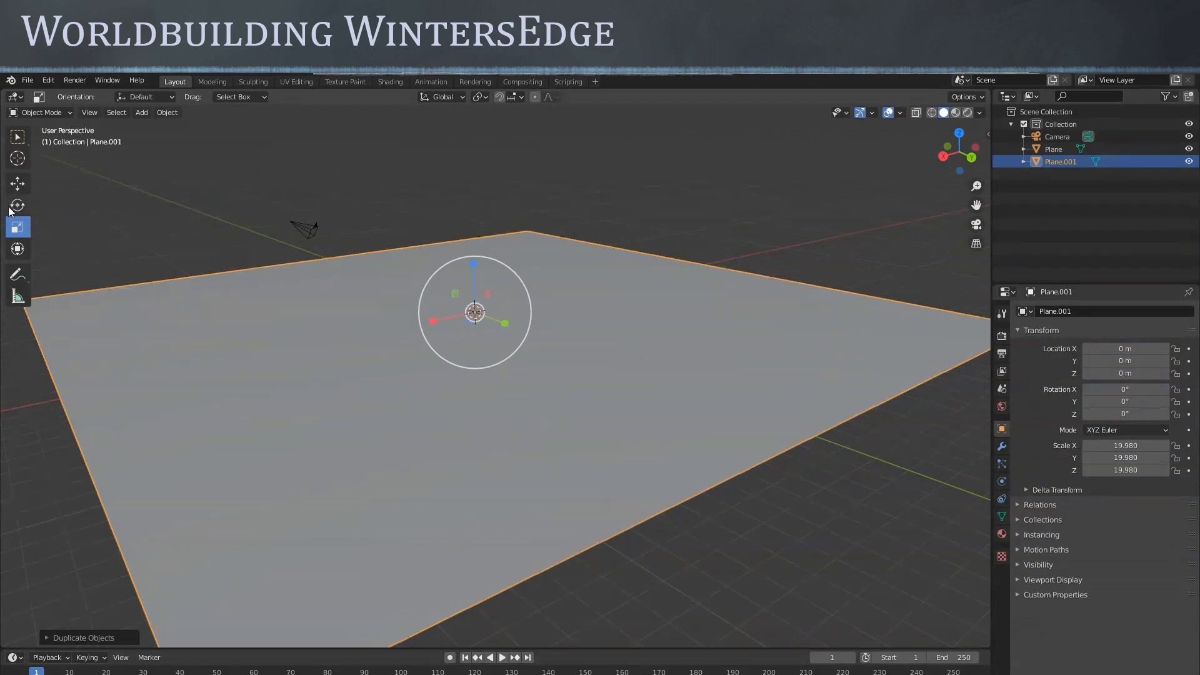
pyautogui.click(18, 183)
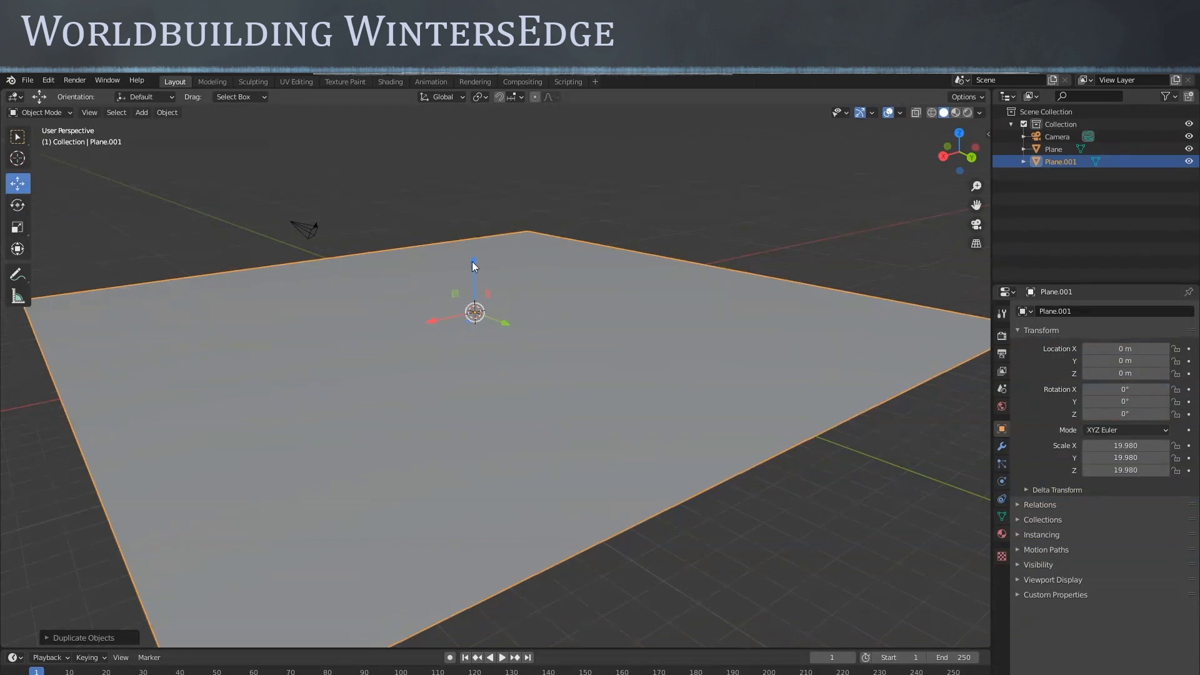
pyautogui.moveTo(474, 266); pyautogui.dragTo(468, 176)
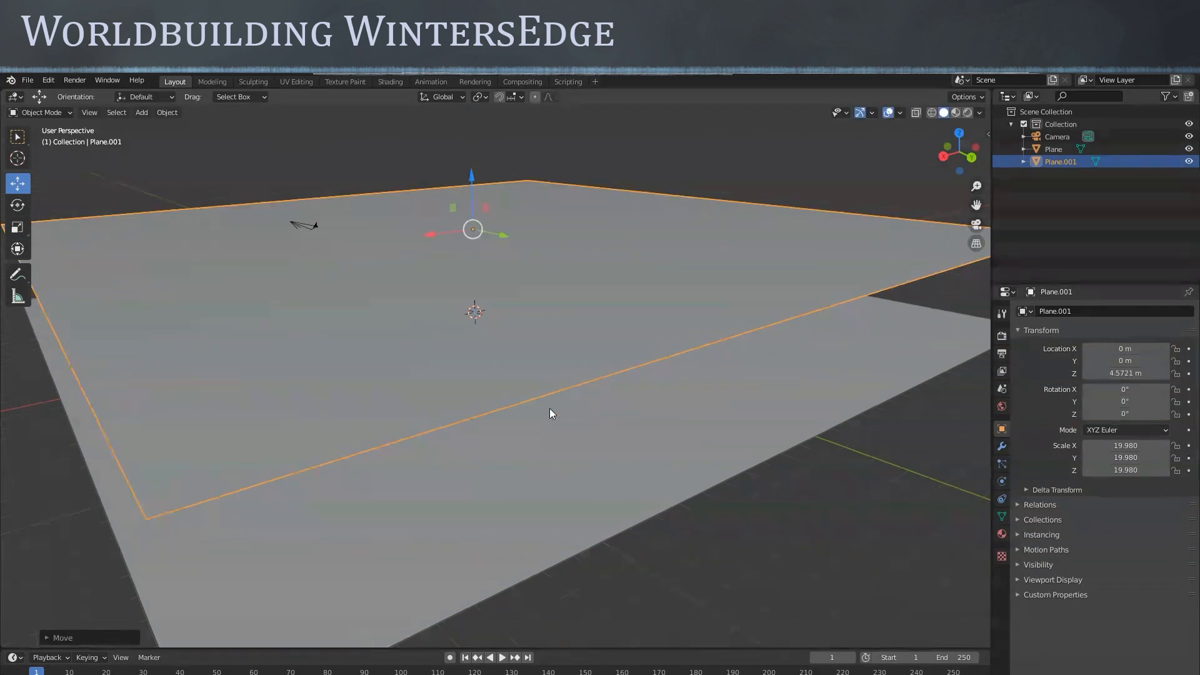
# Tilt the raised plane copy about 24.8° around the Y axis, and practise selecting each plane, ending on the copy
pyautogui.click(17, 205)
pyautogui.moveTo(441, 204); pyautogui.dragTo(431, 220)
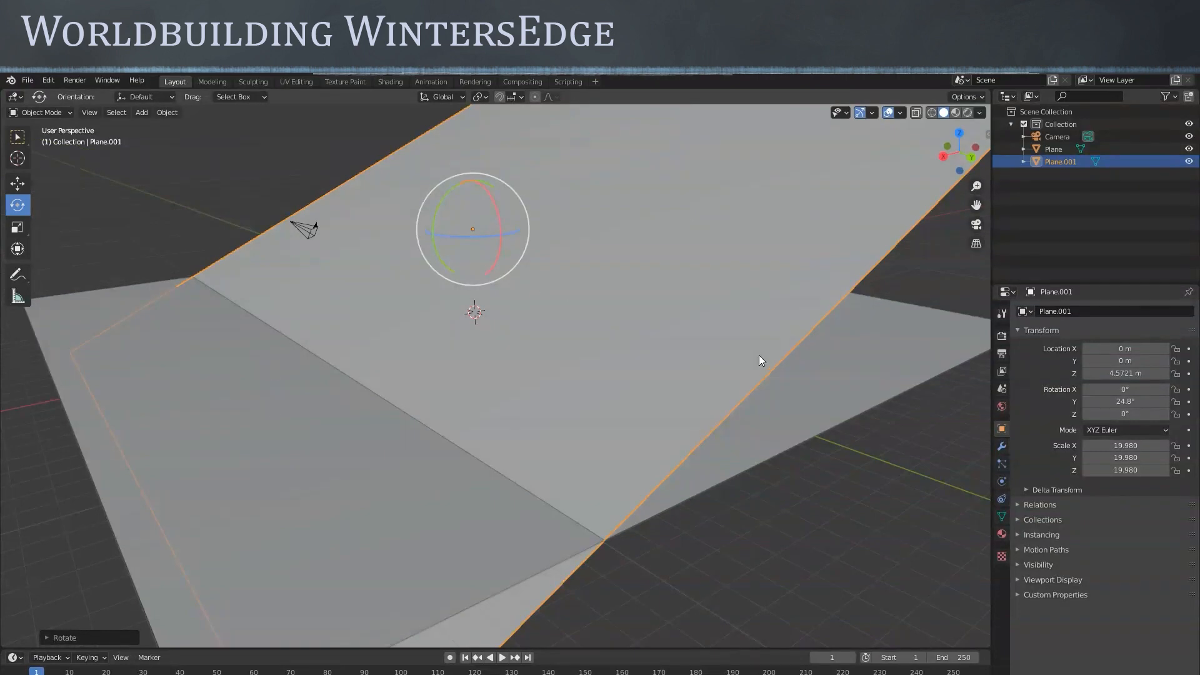
pyautogui.keyDown('shift'); pyautogui.moveTo(757, 360); pyautogui.dragTo(534, 519, button='middle'); pyautogui.keyUp('shift')
pyautogui.click(403, 347)
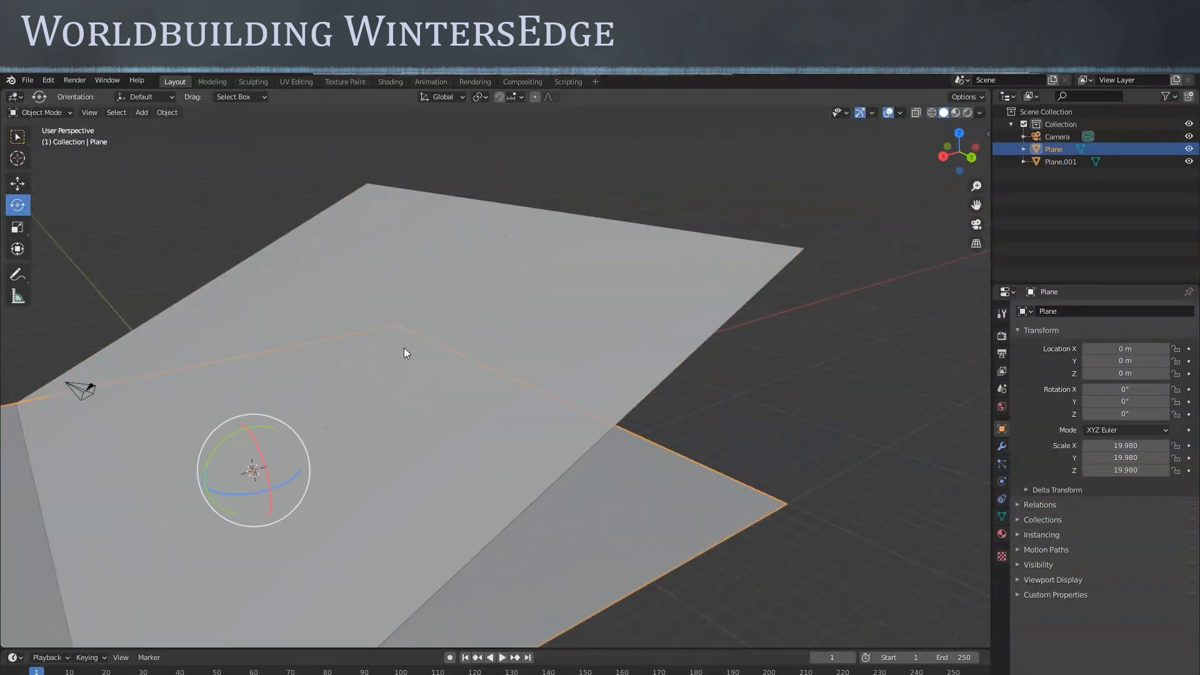
pyautogui.click(433, 250)
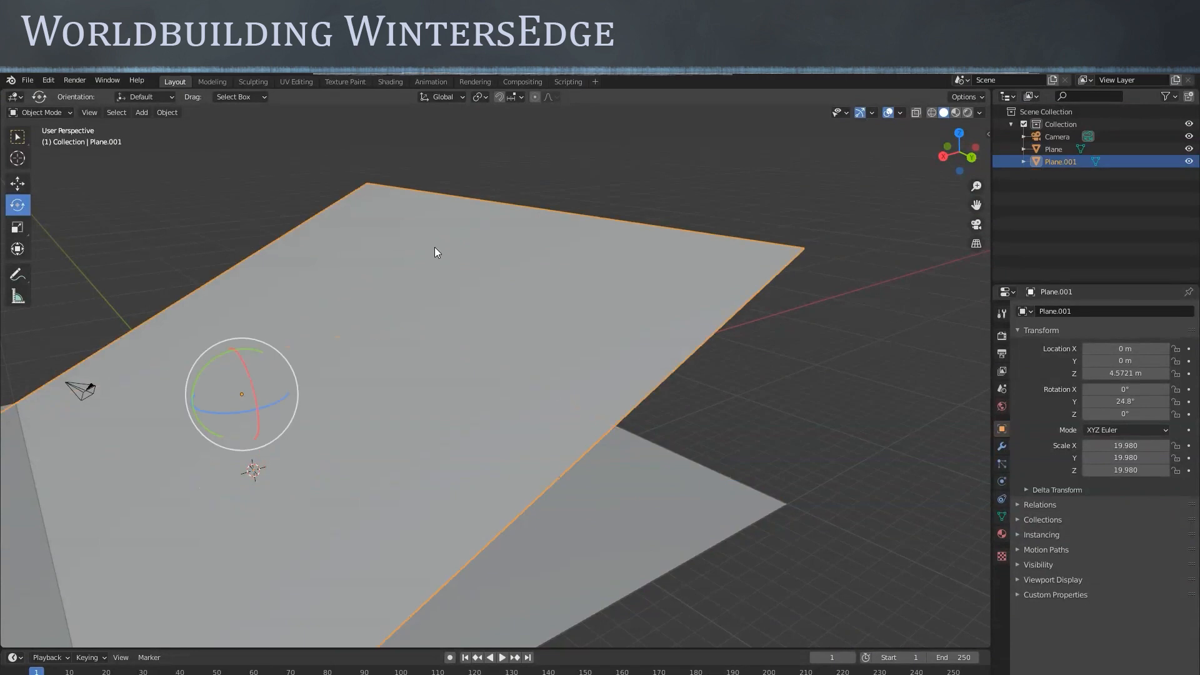
# Practise selecting the two planes individually and box-selecting both together, ending with only the tilted plane selected
pyautogui.click(683, 509)
pyautogui.click(544, 323)
pyautogui.click(691, 530)
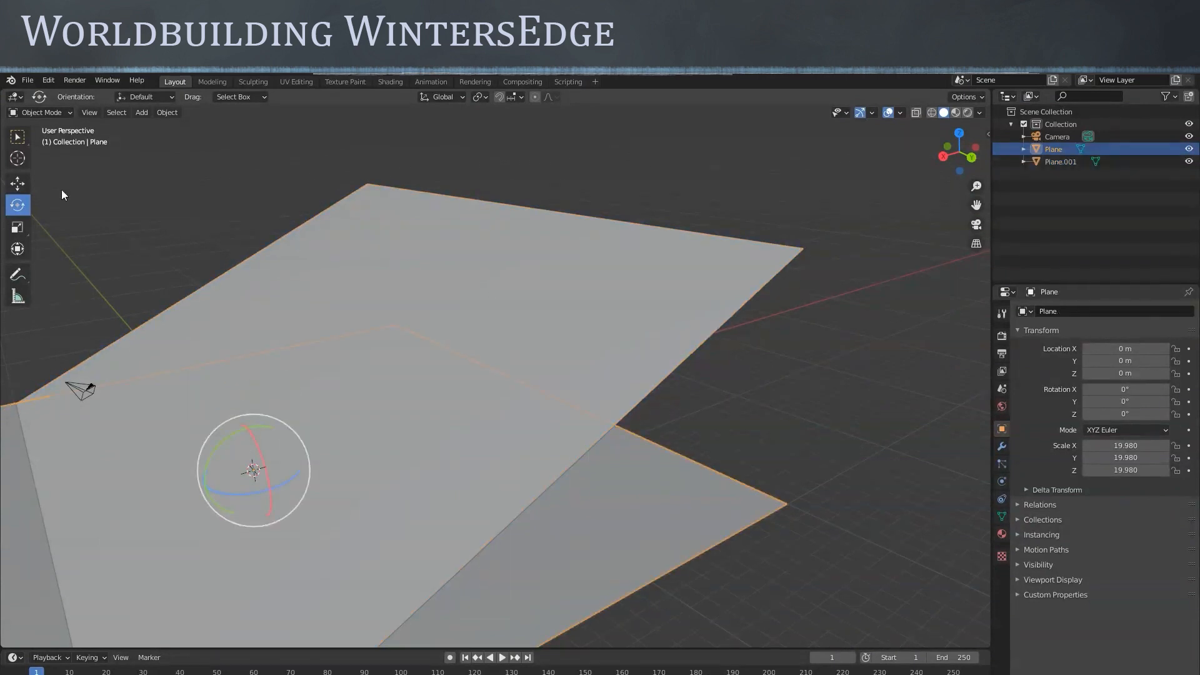
pyautogui.click(17, 136)
pyautogui.moveTo(592, 166); pyautogui.dragTo(877, 588)
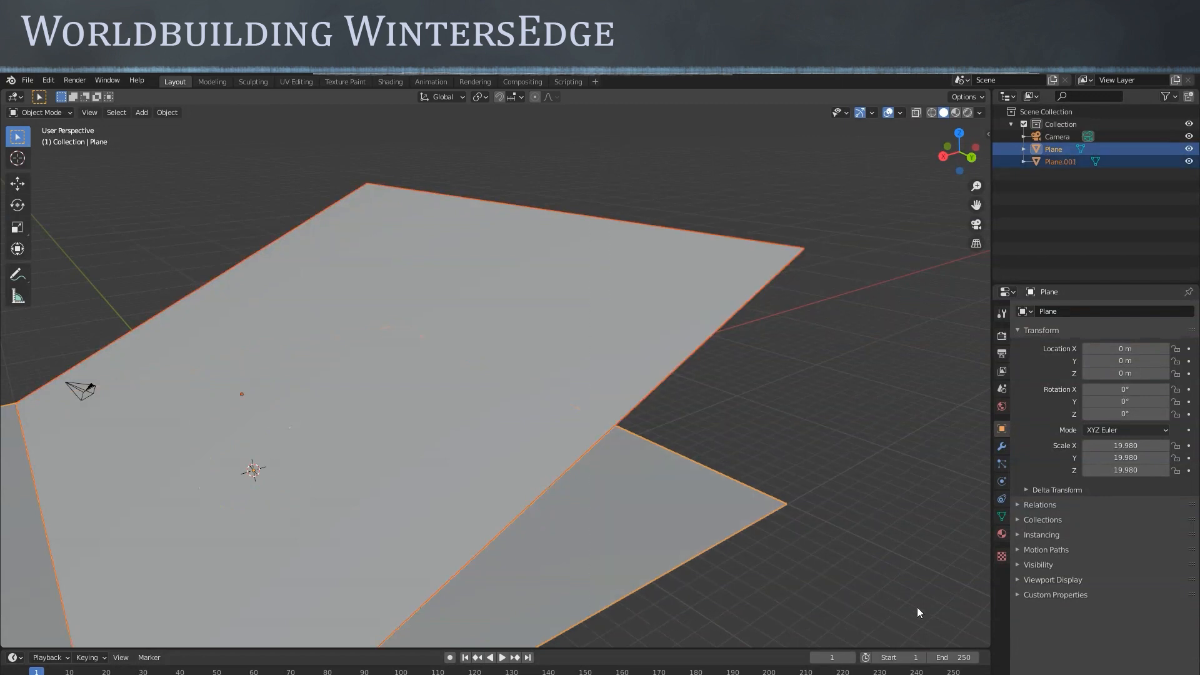
pyautogui.click(575, 318)
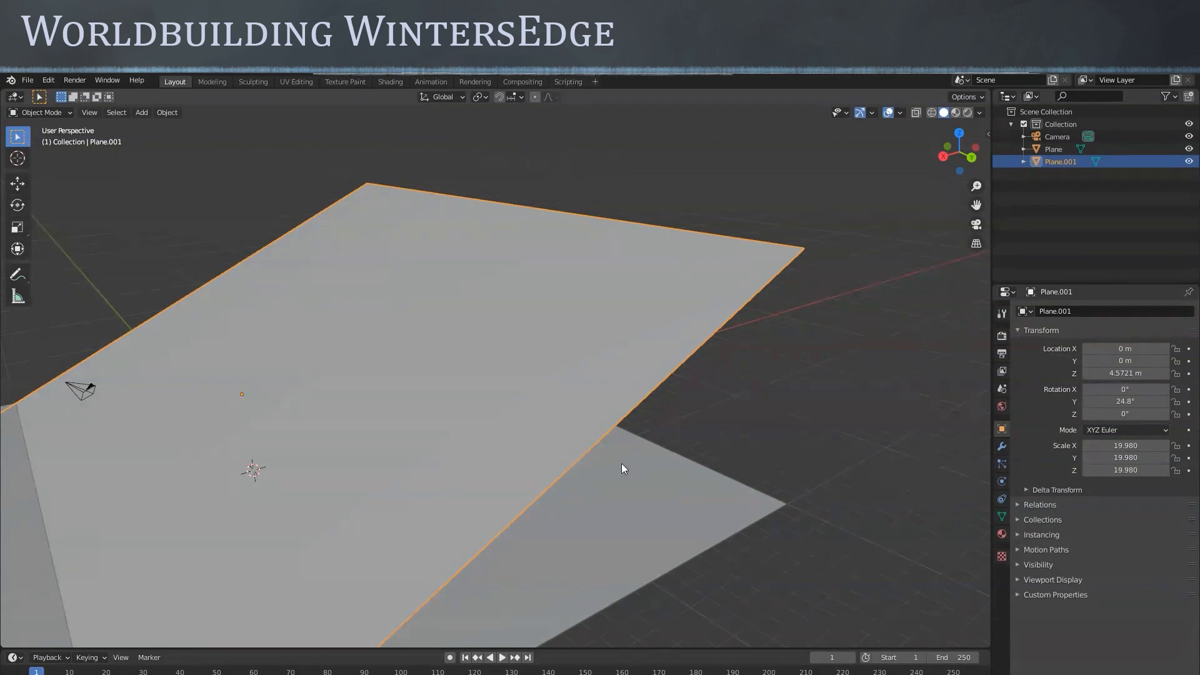
# Duplicate the tilted plane in place and rotate the copy to about -0.77° around the Y axis
pyautogui.hotkey('shift', 'd')
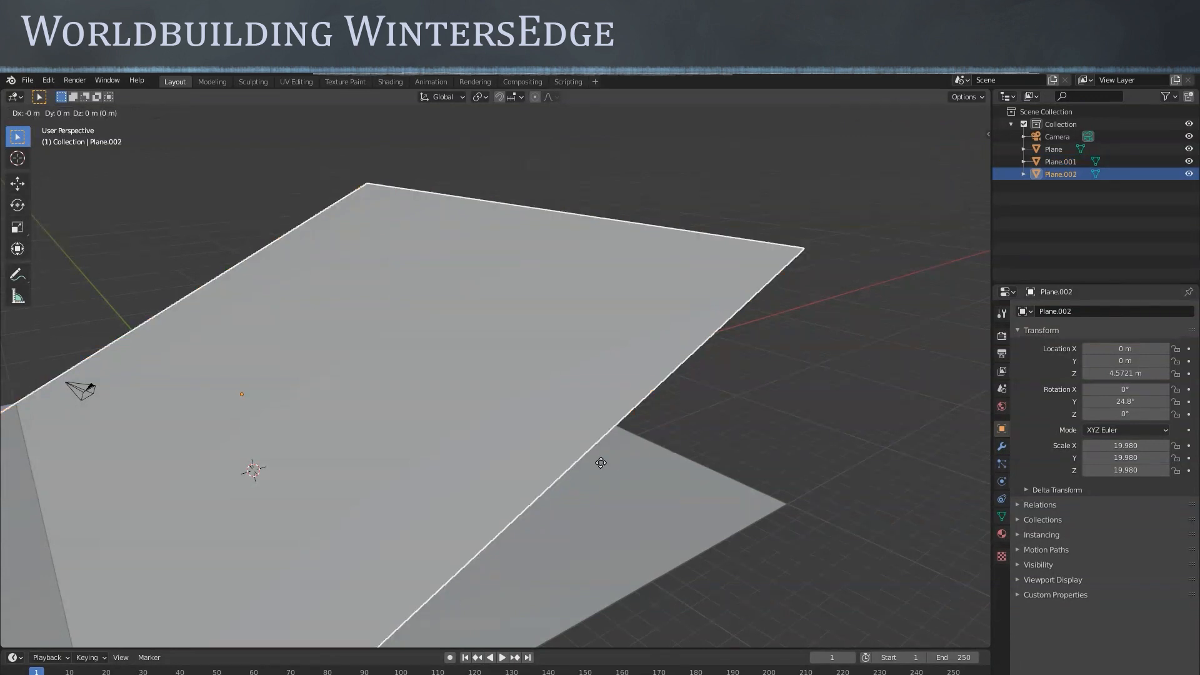
pyautogui.rightClick(600, 463)
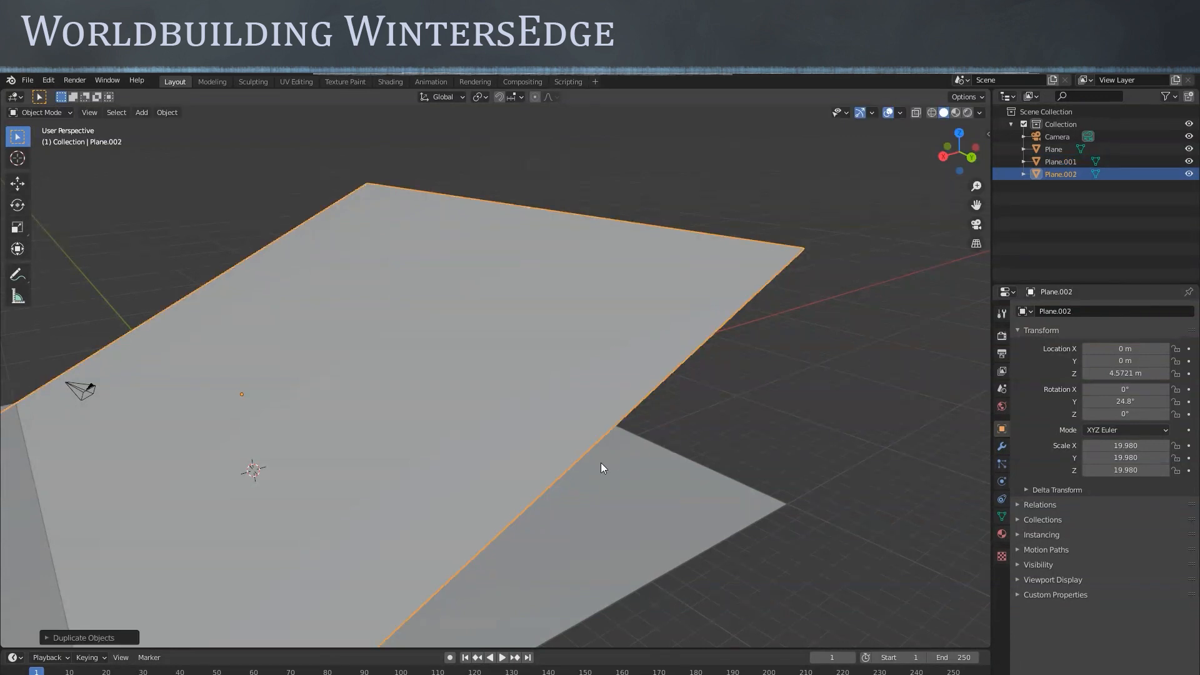
pyautogui.click(17, 205)
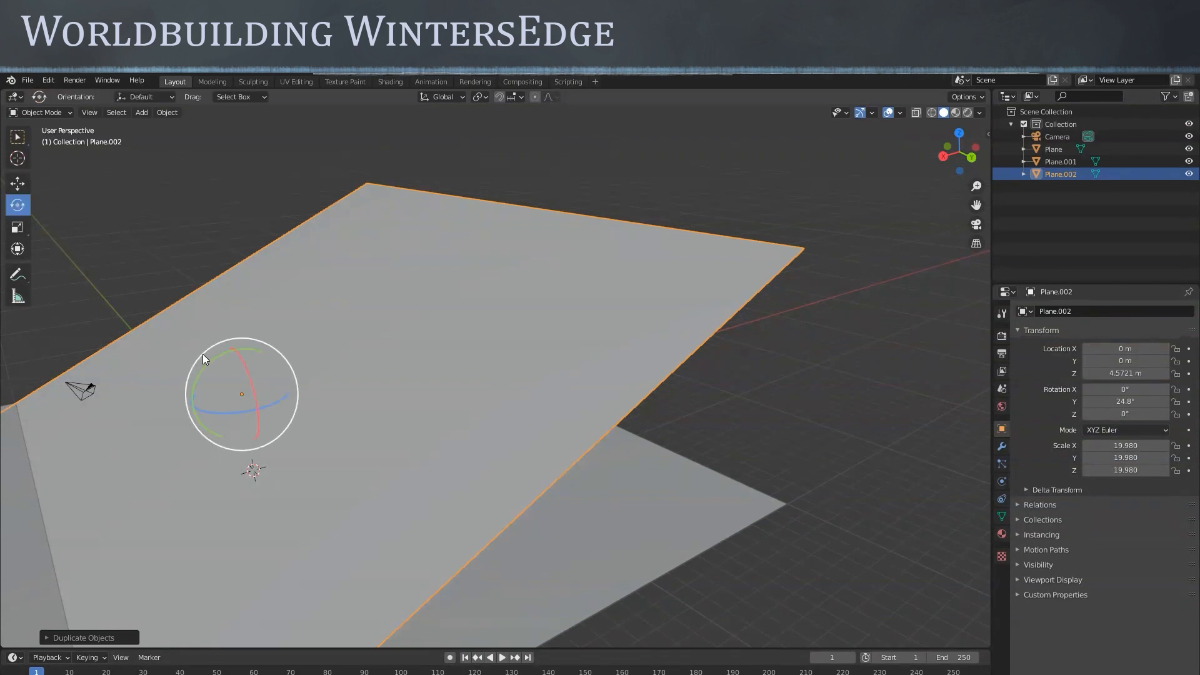
pyautogui.moveTo(211, 358); pyautogui.dragTo(233, 361)
# Move the nearly level copy to about X -37.67 m and Z 12.49 m, against the upper edge of the slope
pyautogui.click(18, 183)
pyautogui.moveTo(184, 407); pyautogui.dragTo(536, 326)
pyautogui.moveTo(571, 263); pyautogui.dragTo(590, 154)
pyautogui.scroll(-3, 574, 350)
pyautogui.moveTo(575, 350); pyautogui.dragTo(545, 361, button='middle')
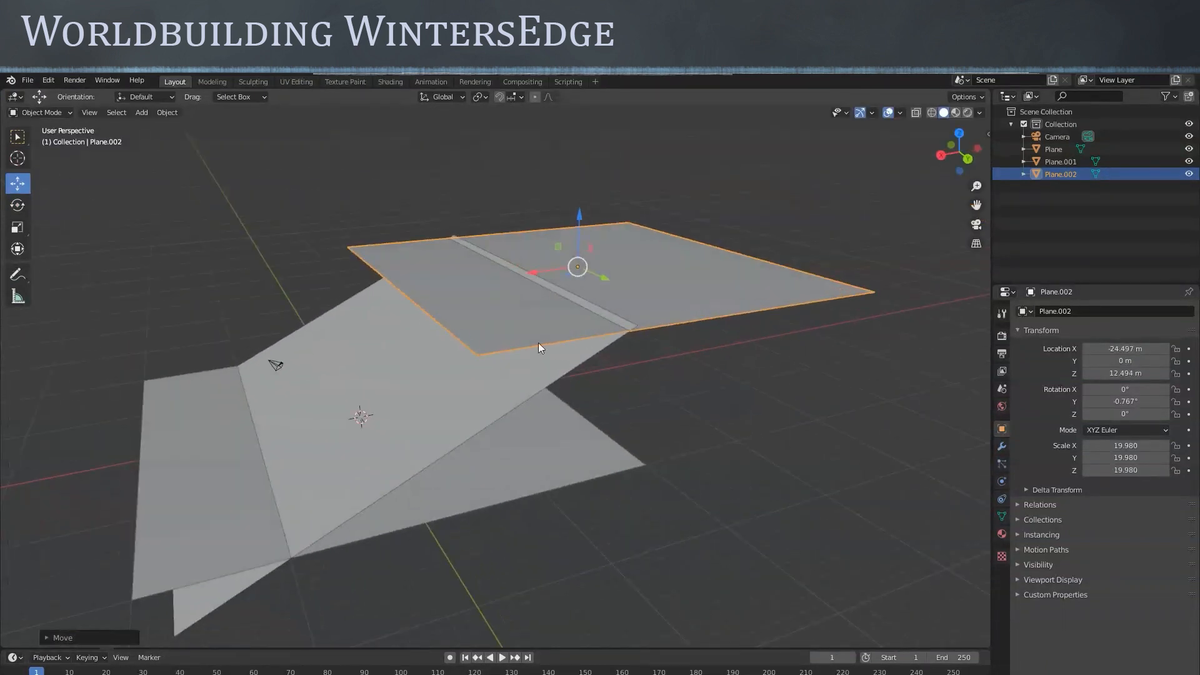
pyautogui.moveTo(533, 272); pyautogui.dragTo(664, 432)
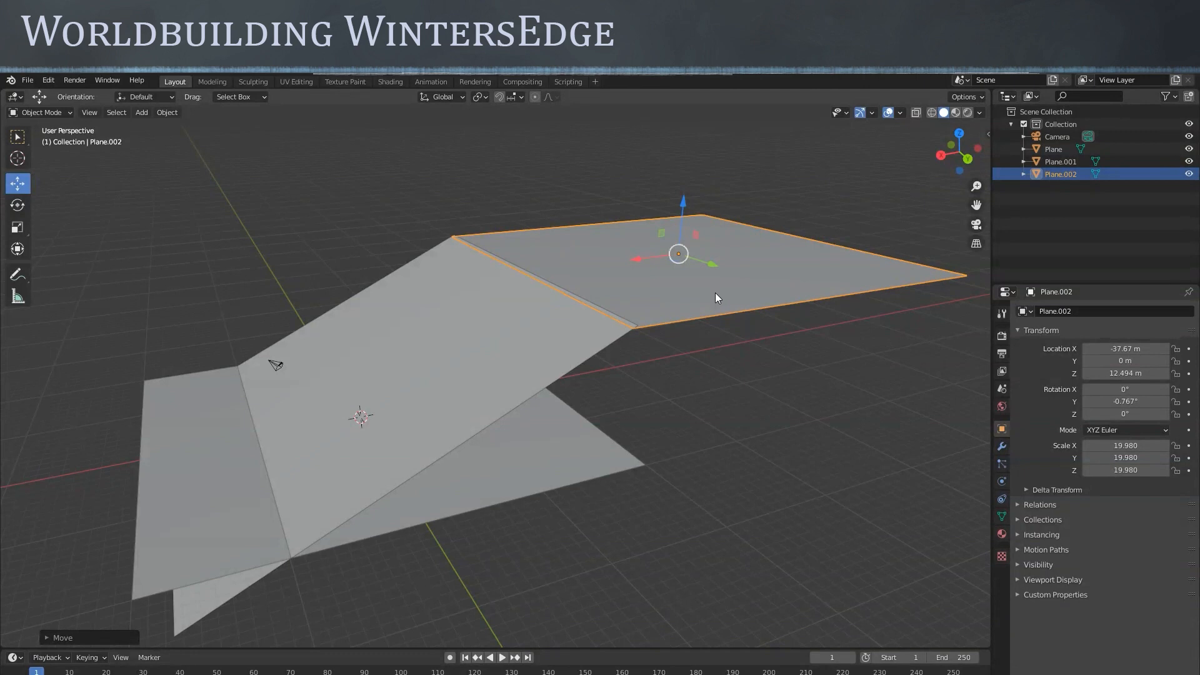
# Duplicate the upper level plane in place and move the copy to about X 8.49 m and Z 5.99 m
pyautogui.hotkey('shift', 'd')
pyautogui.rightClick(606, 246)
pyautogui.moveTo(637, 255); pyautogui.dragTo(245, 300)
pyautogui.moveTo(246, 256); pyautogui.dragTo(257, 326)
# Enlarge the lower level copy uniformly to a scale of about 38.1
pyautogui.click(18, 227)
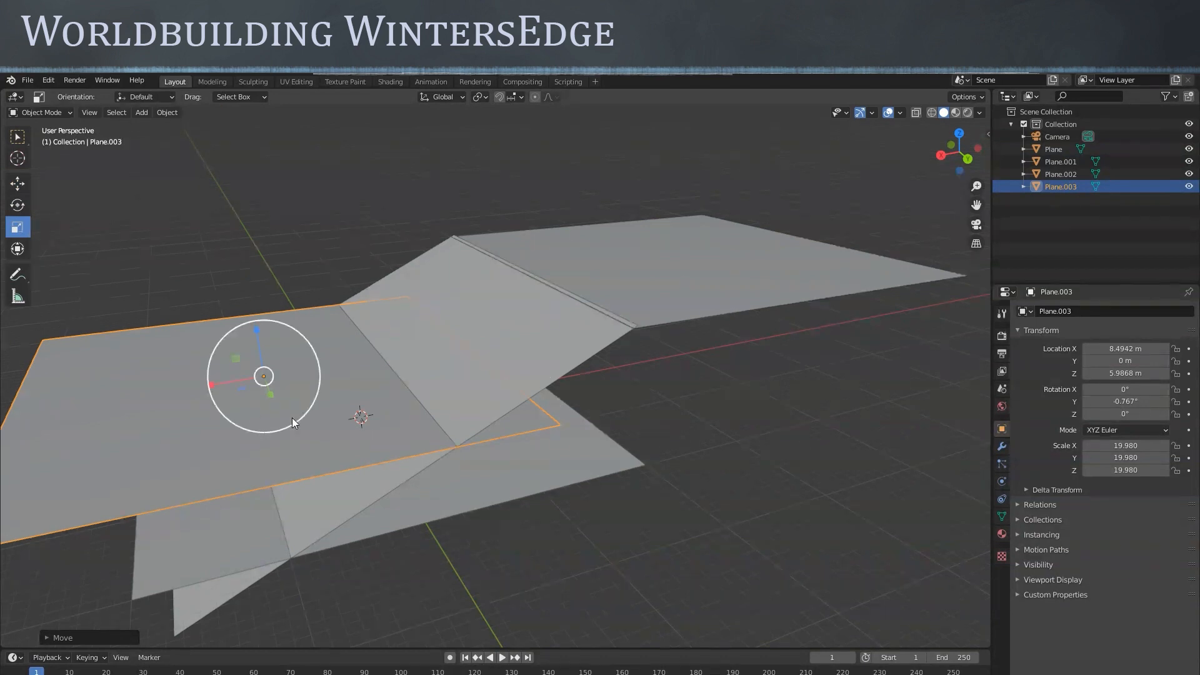
pyautogui.moveTo(300, 421); pyautogui.dragTo(355, 435)
pyautogui.moveTo(588, 505); pyautogui.dragTo(583, 381, button='middle')
pyautogui.scroll(4, 550, 338)
pyautogui.moveTo(533, 313); pyautogui.dragTo(521, 349, button='middle')
pyautogui.scroll(-2, 479, 409)
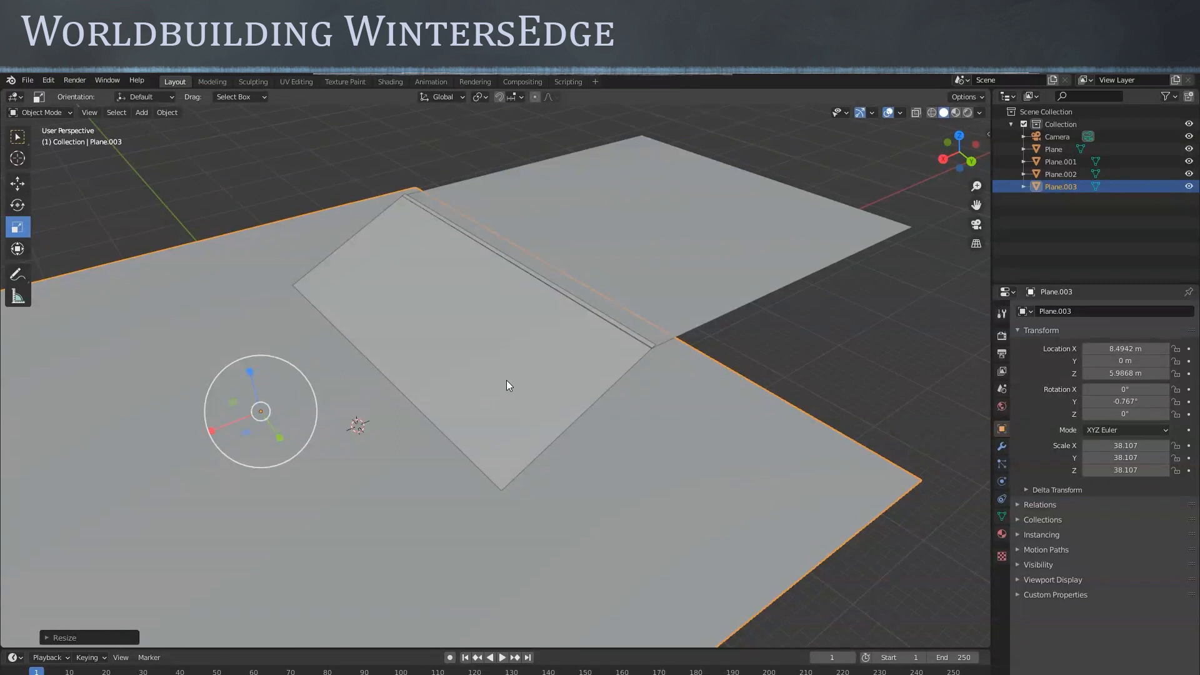
# Undo all the duplications, moves, rotations and scaling until only the original ground plane remains
pyautogui.hotkey('ctrl', 'z')
pyautogui.hotkey('ctrl', 'z')
pyautogui.hotkey('ctrl', 'z')
pyautogui.hotkey('ctrl', 'z')
pyautogui.hotkey('ctrl', 'z')
pyautogui.hotkey('ctrl', 'z')
pyautogui.hotkey('ctrl', 'z')
pyautogui.hotkey('ctrl', 'z')
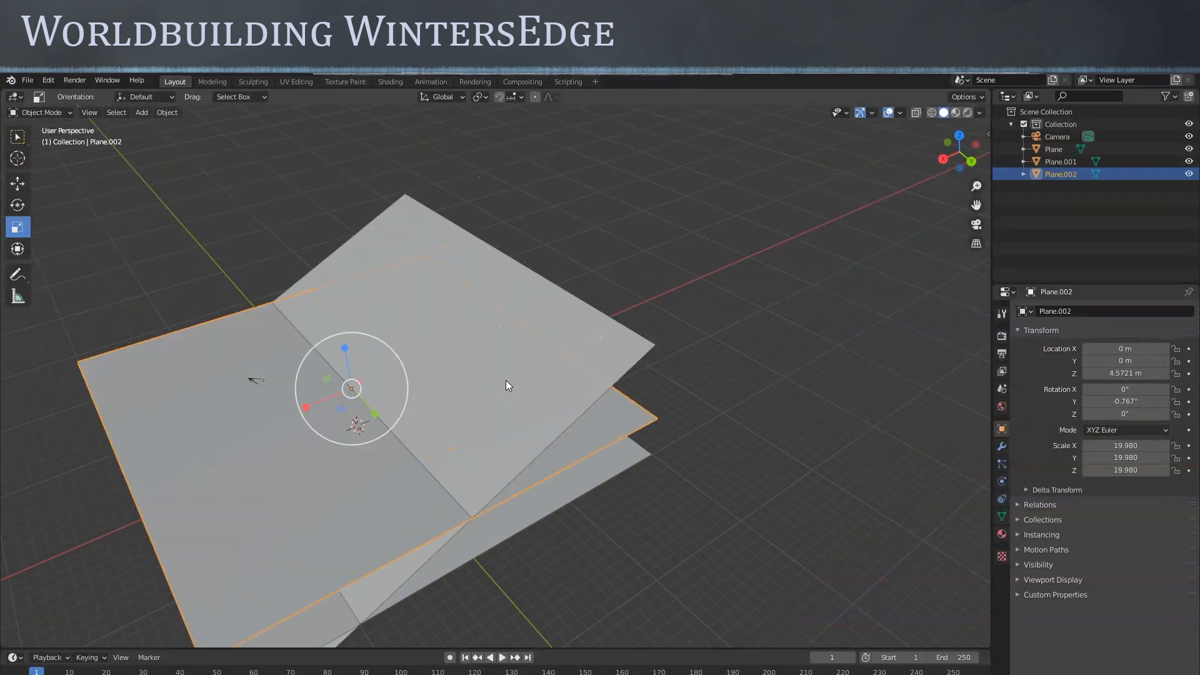
pyautogui.hotkey('ctrl', 'z')
pyautogui.hotkey('ctrl', 'z')
pyautogui.hotkey('ctrl', 'z')
pyautogui.hotkey('ctrl', 'z')
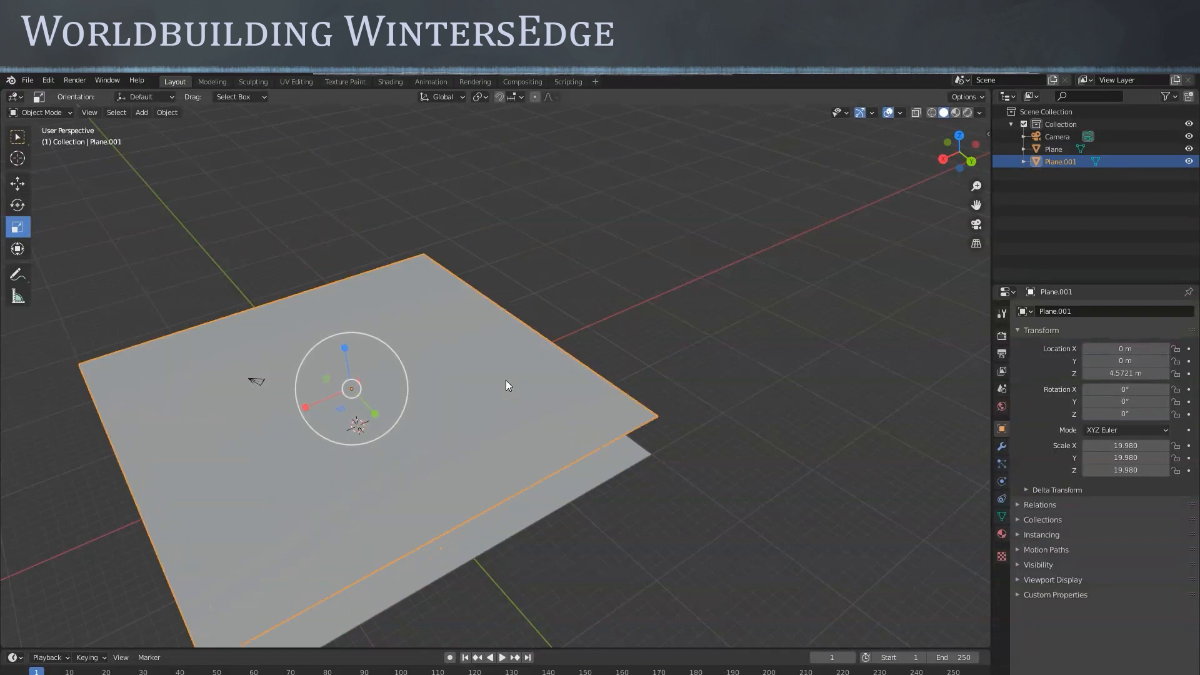
pyautogui.hotkey('ctrl', 'z')
pyautogui.hotkey('ctrl', 'z')
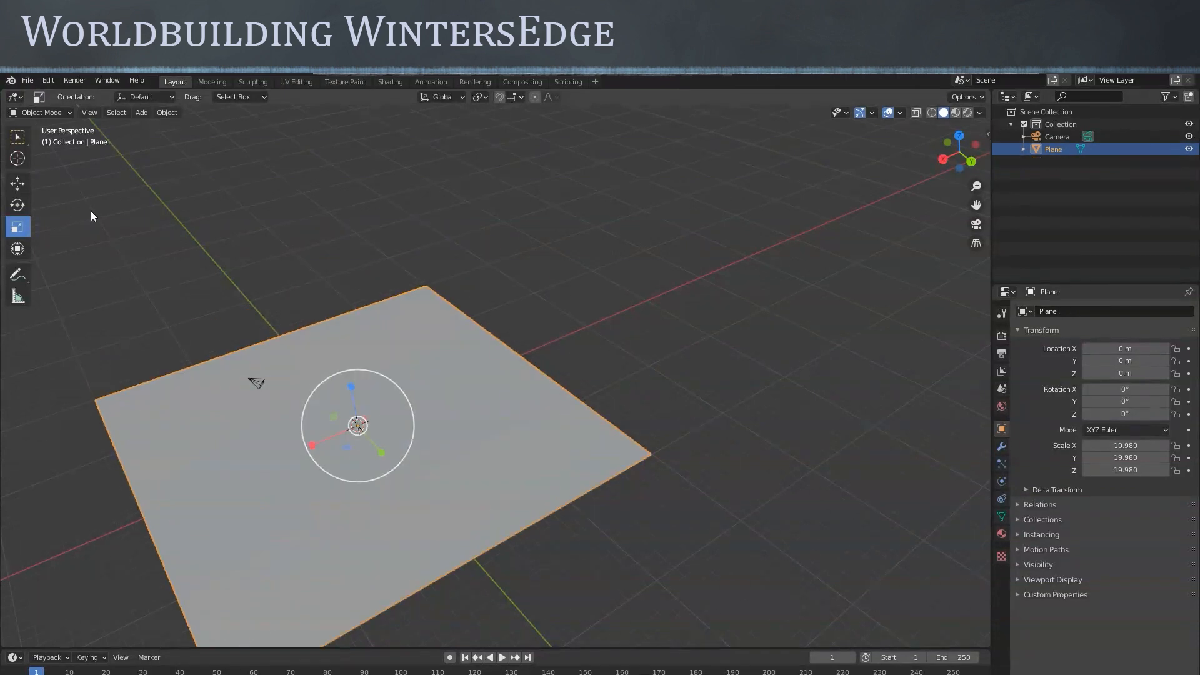
# Try moving the ground plane along the X axis, and undo the move
pyautogui.click(18, 183)
pyautogui.moveTo(312, 438); pyautogui.dragTo(355, 425)
pyautogui.hotkey('ctrl', 'z')
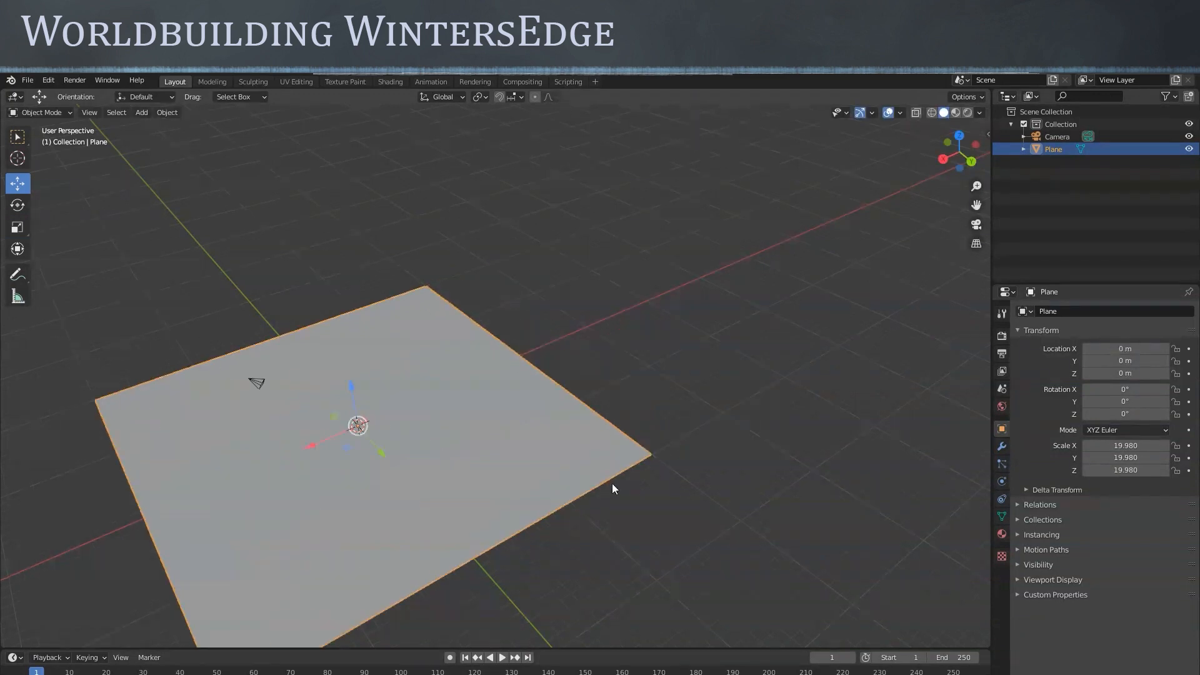
# Enter Edit Mode on the ground plane and add two loop cuts parallel to the Y axis, one on each side of the centre
pyautogui.moveTo(631, 528); pyautogui.dragTo(651, 486, button='middle')
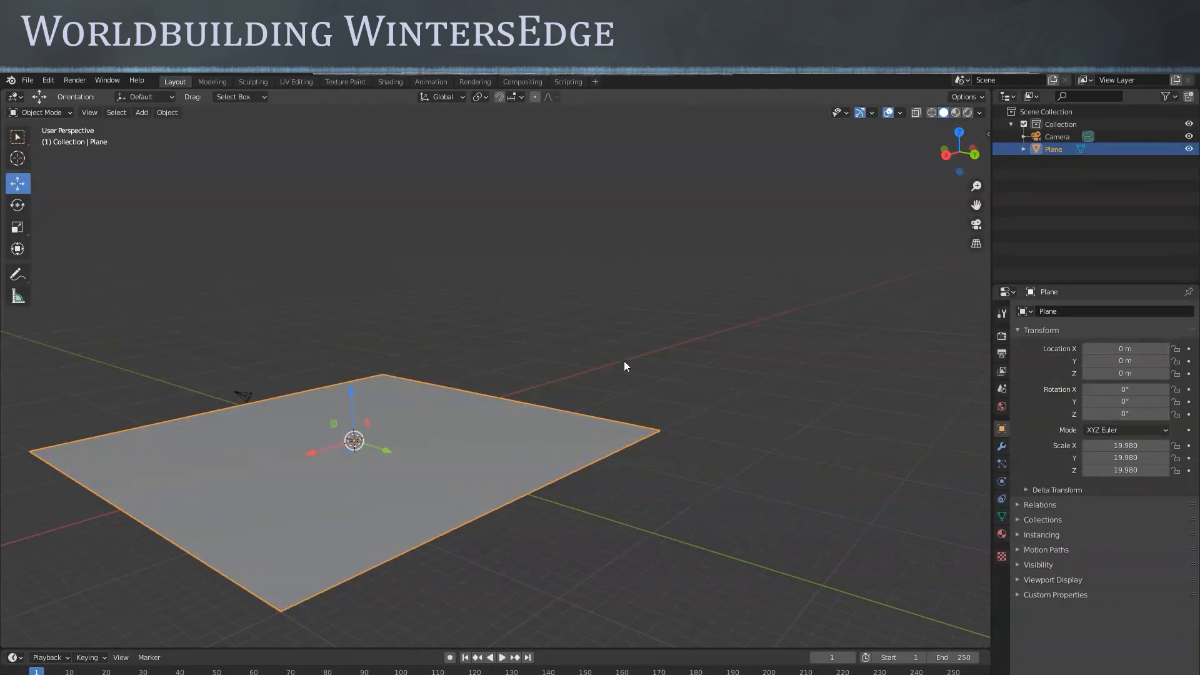
pyautogui.press('Tab')
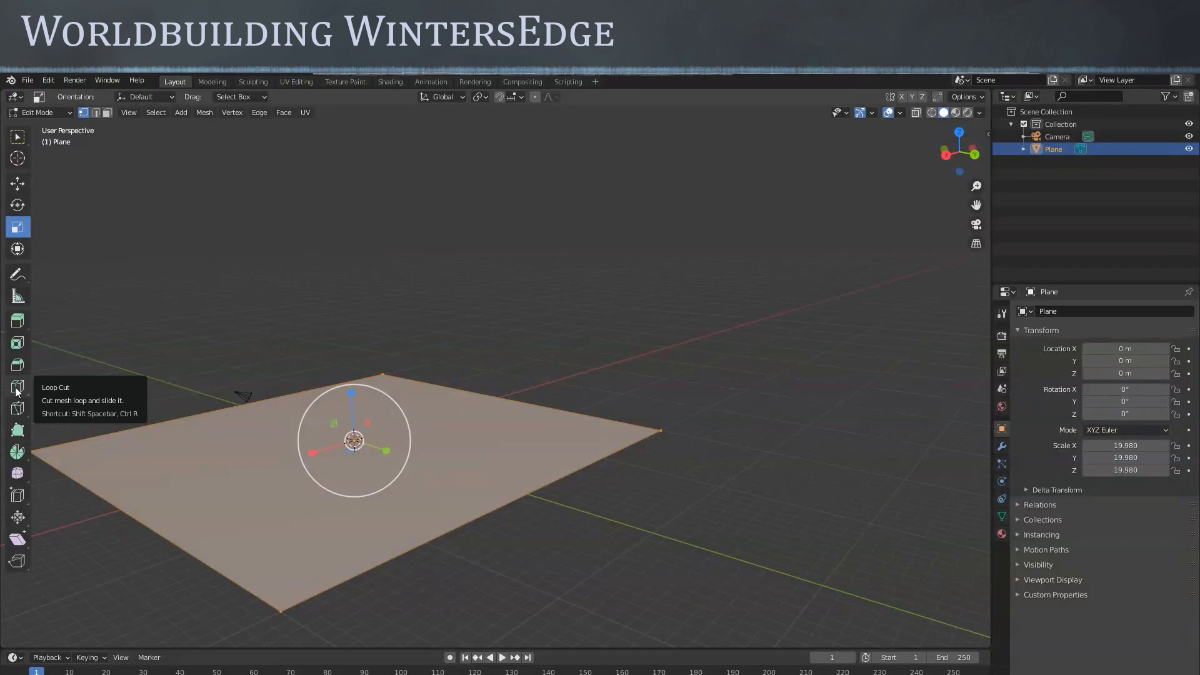
pyautogui.moveTo(568, 572); pyautogui.dragTo(668, 513, button='middle')
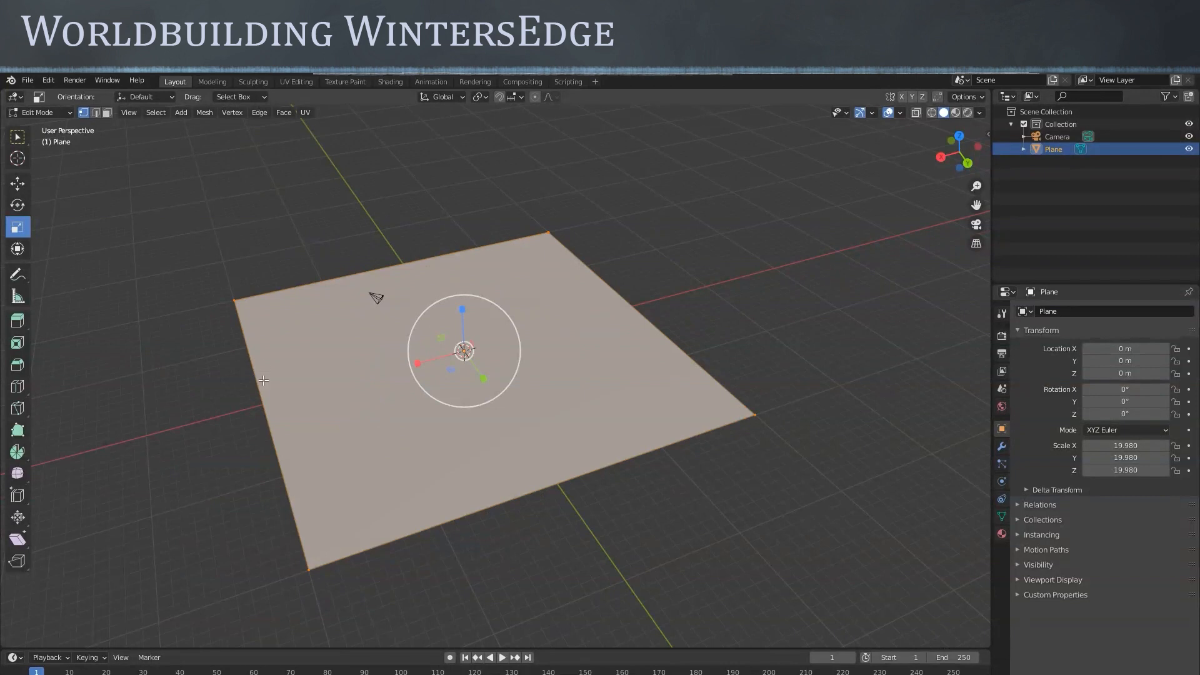
pyautogui.click(16, 388)
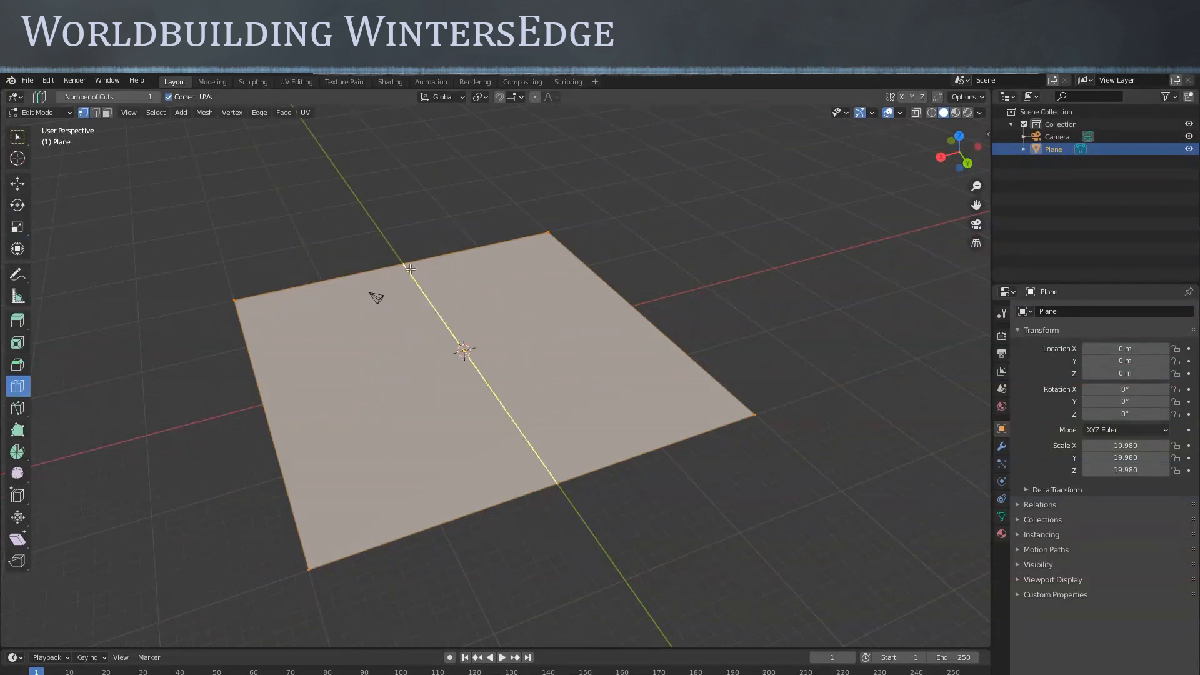
pyautogui.moveTo(410, 268); pyautogui.dragTo(403, 269)
pyautogui.moveTo(333, 290); pyautogui.dragTo(296, 295)
pyautogui.moveTo(407, 270); pyautogui.dragTo(343, 279)
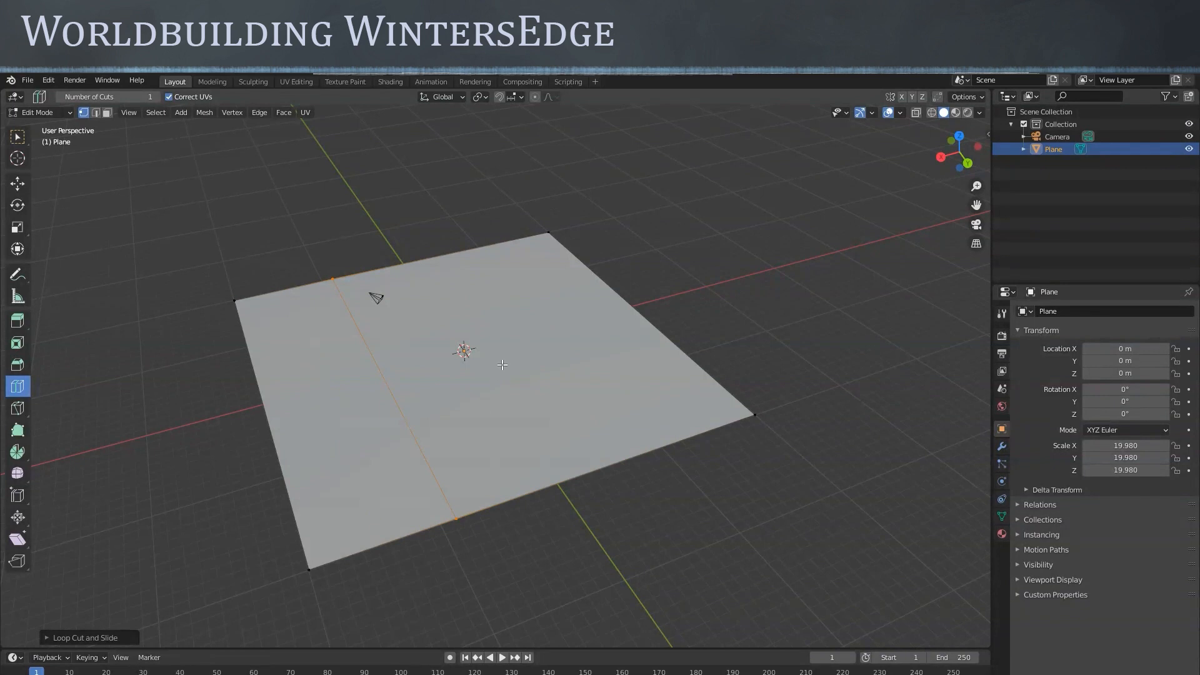
pyautogui.moveTo(456, 262); pyautogui.dragTo(505, 253)
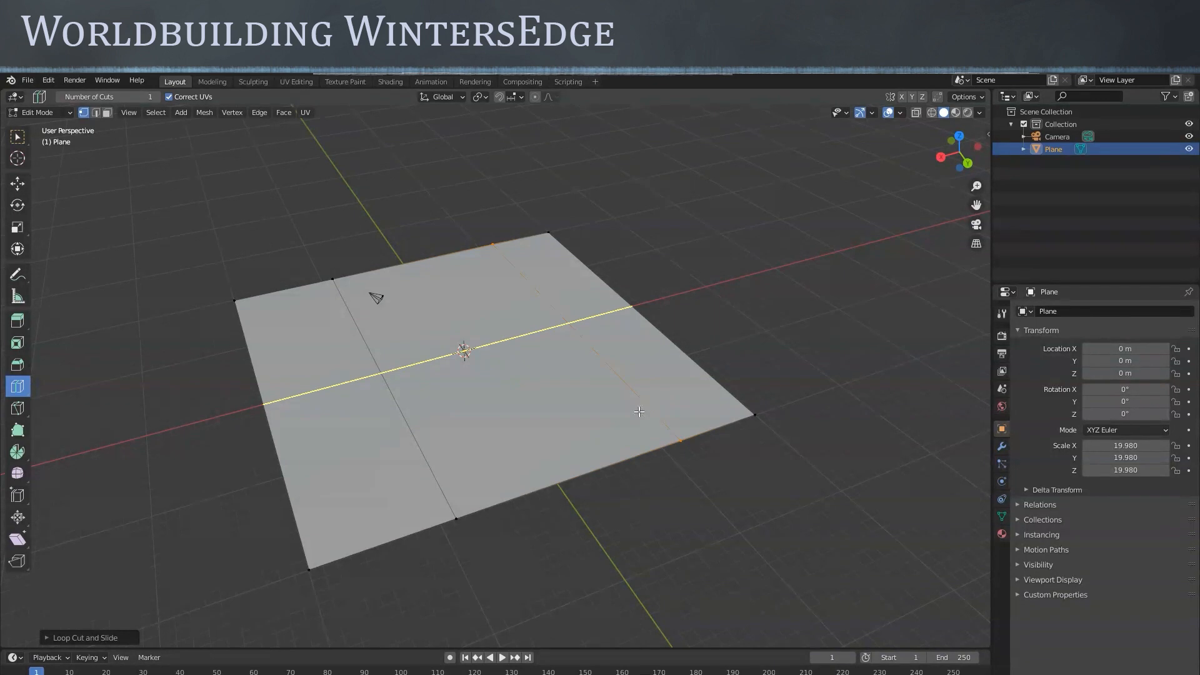
# Practise box-selecting the near end vertex of each loop cut, one at a time
pyautogui.click(15, 136)
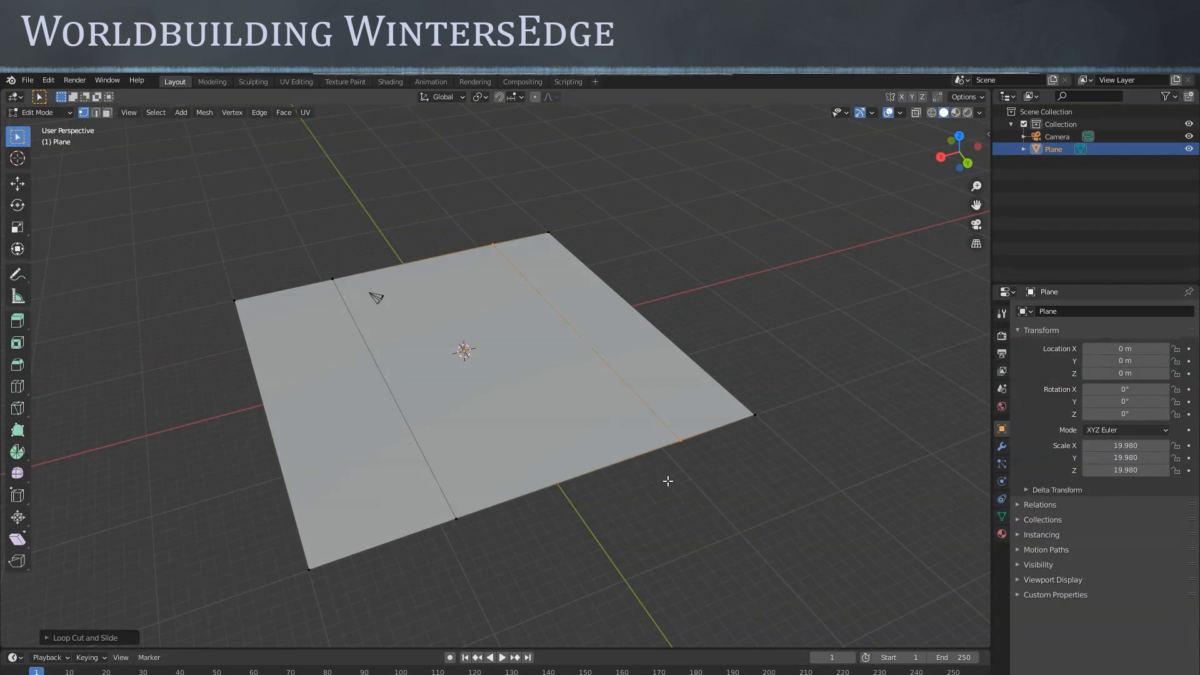
pyautogui.moveTo(577, 503); pyautogui.dragTo(668, 498, button='middle')
pyautogui.scroll(2, 601, 514)
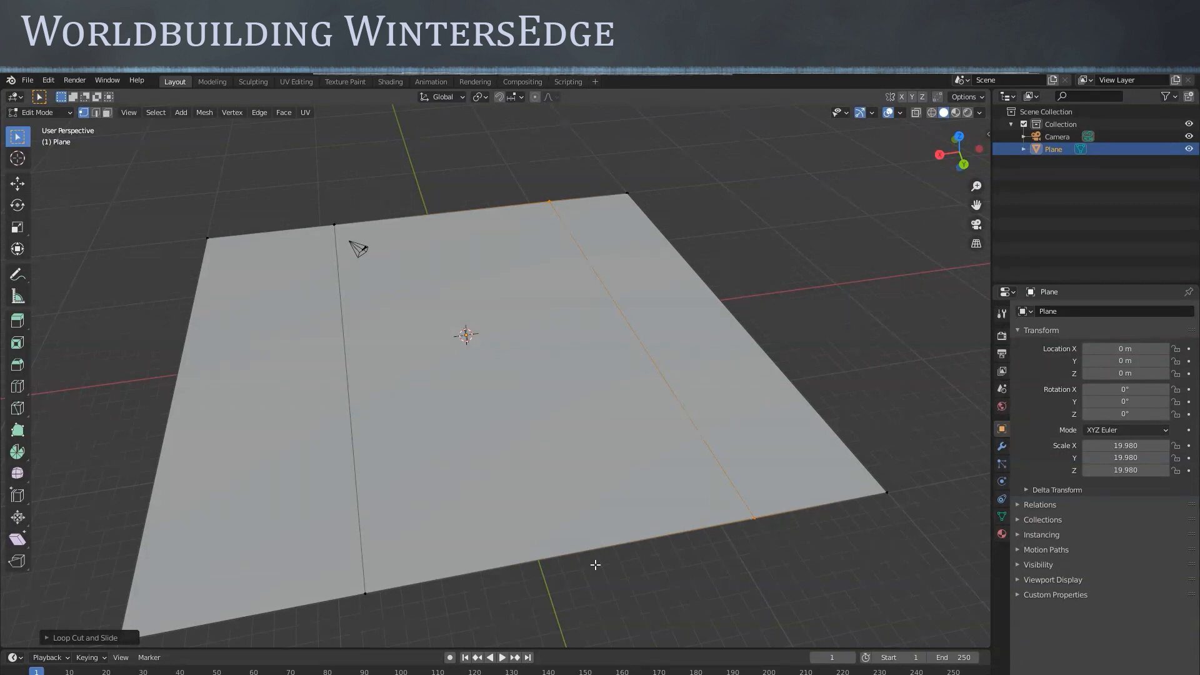
pyautogui.keyDown('shift'); pyautogui.moveTo(595, 564); pyautogui.dragTo(682, 469, button='middle'); pyautogui.keyUp('shift')
pyautogui.scroll(1, 688, 454)
pyautogui.scroll(3, 520, 491)
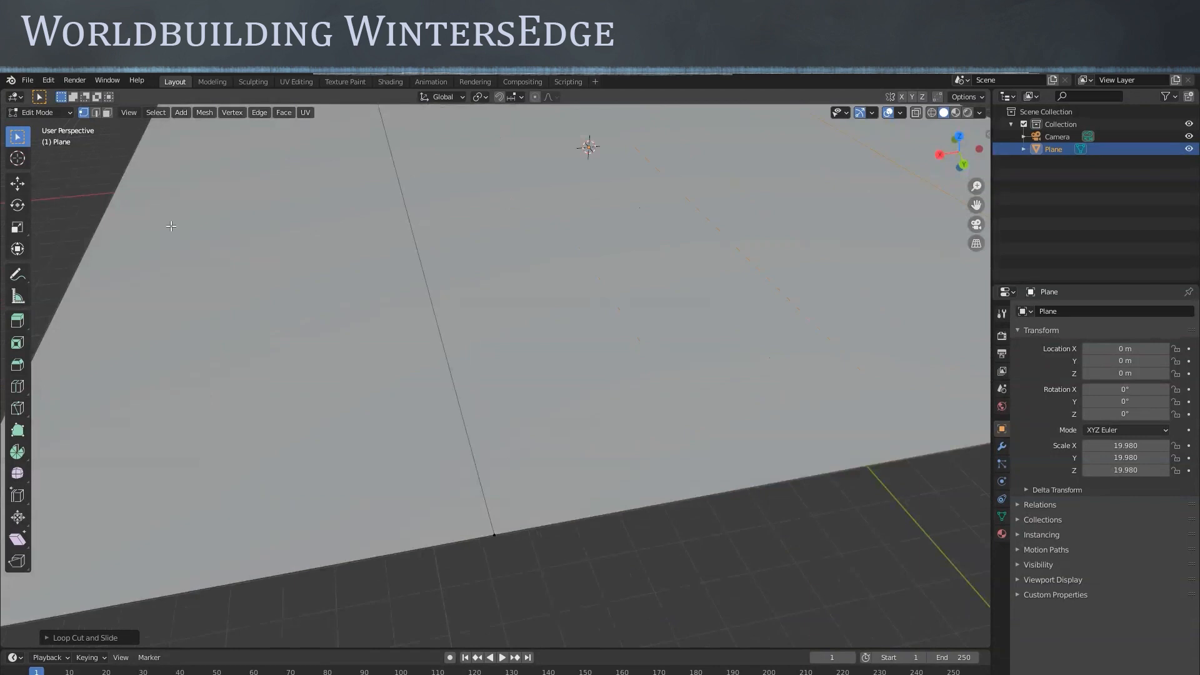
pyautogui.moveTo(575, 566); pyautogui.dragTo(421, 517)
pyautogui.scroll(-3, 690, 553)
pyautogui.moveTo(744, 535); pyautogui.dragTo(722, 546, button='middle')
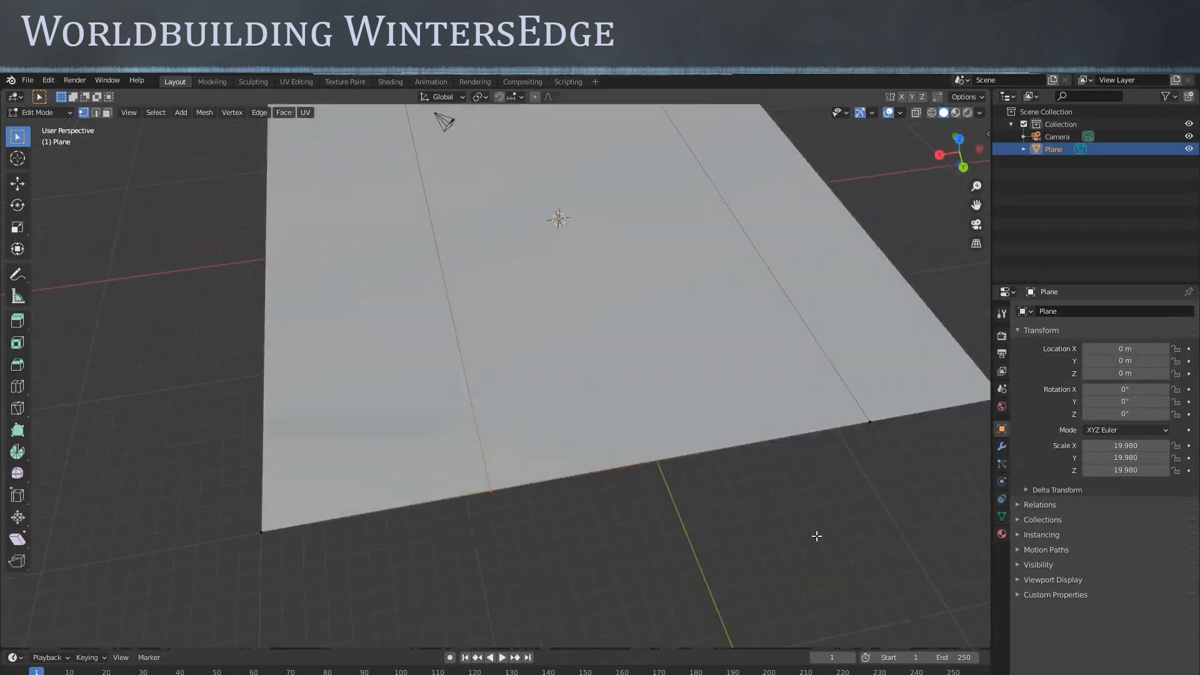
pyautogui.moveTo(916, 489); pyautogui.dragTo(852, 394)
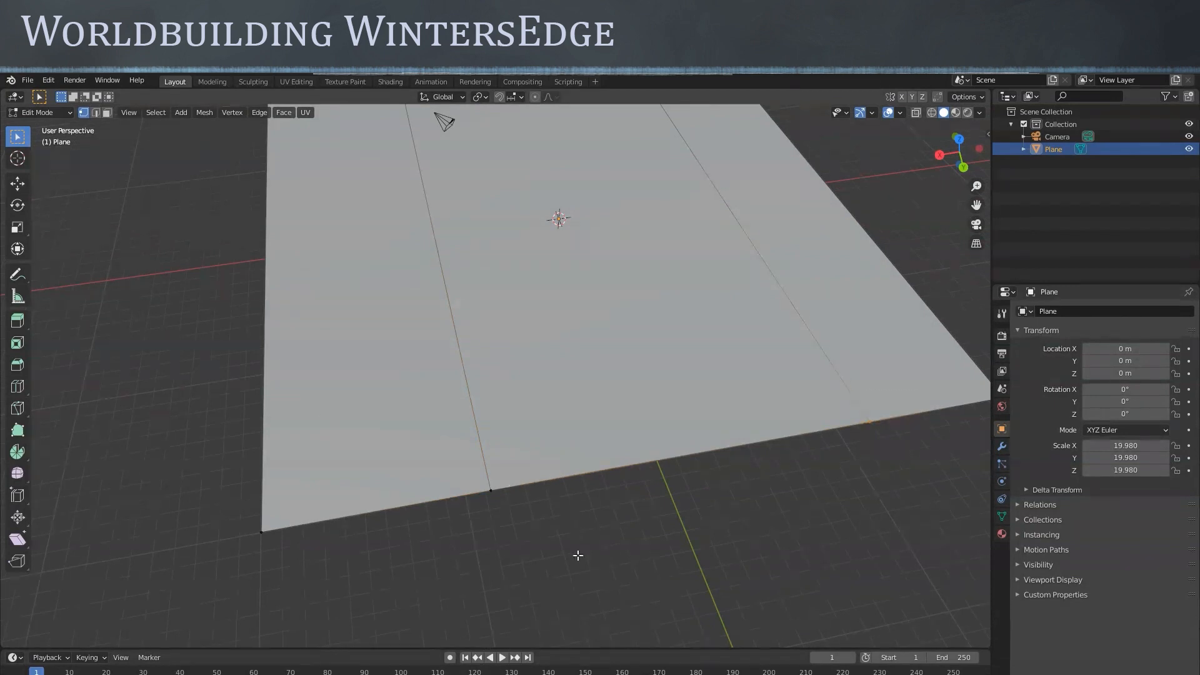
# Select both loop-cut end vertices on the plane's near edge and try moving them along the Y axis
pyautogui.moveTo(904, 522); pyautogui.dragTo(416, 400)
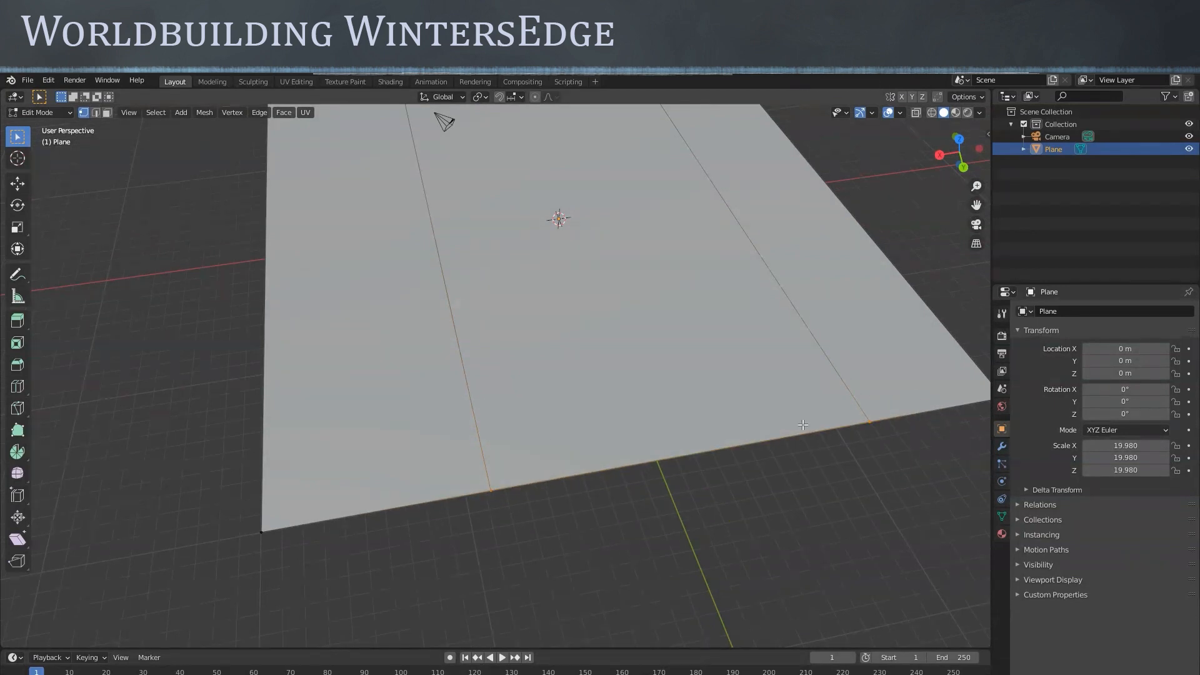
pyautogui.click(17, 184)
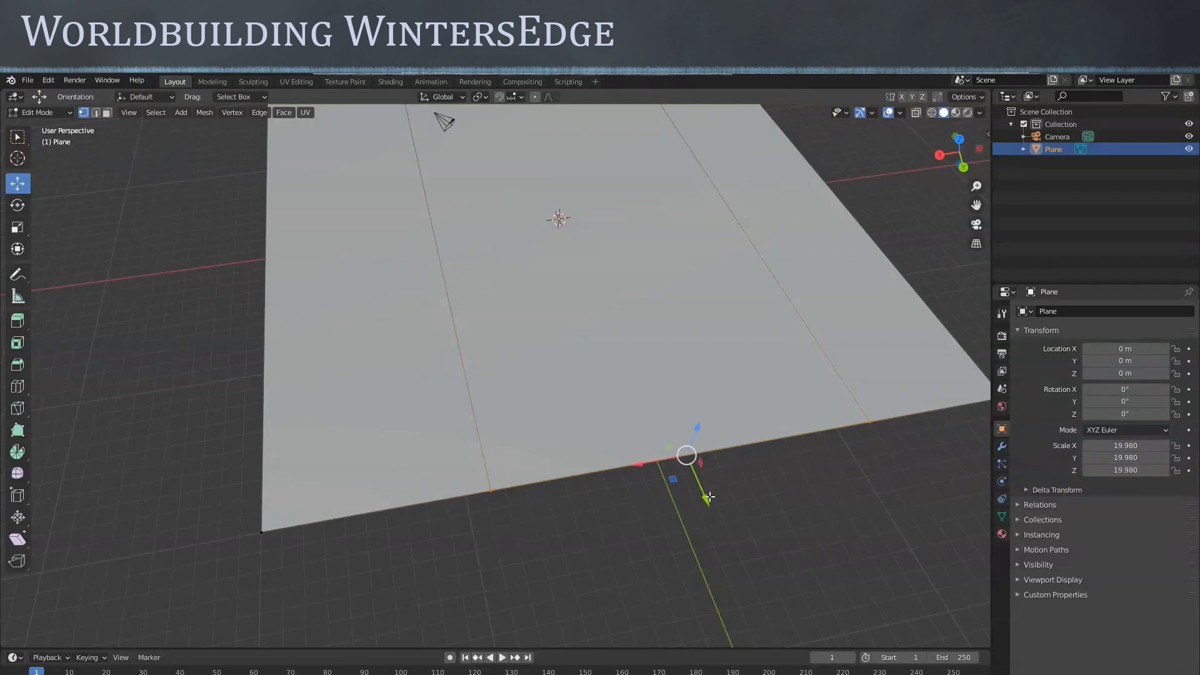
pyautogui.moveTo(705, 500); pyautogui.dragTo(685, 455)
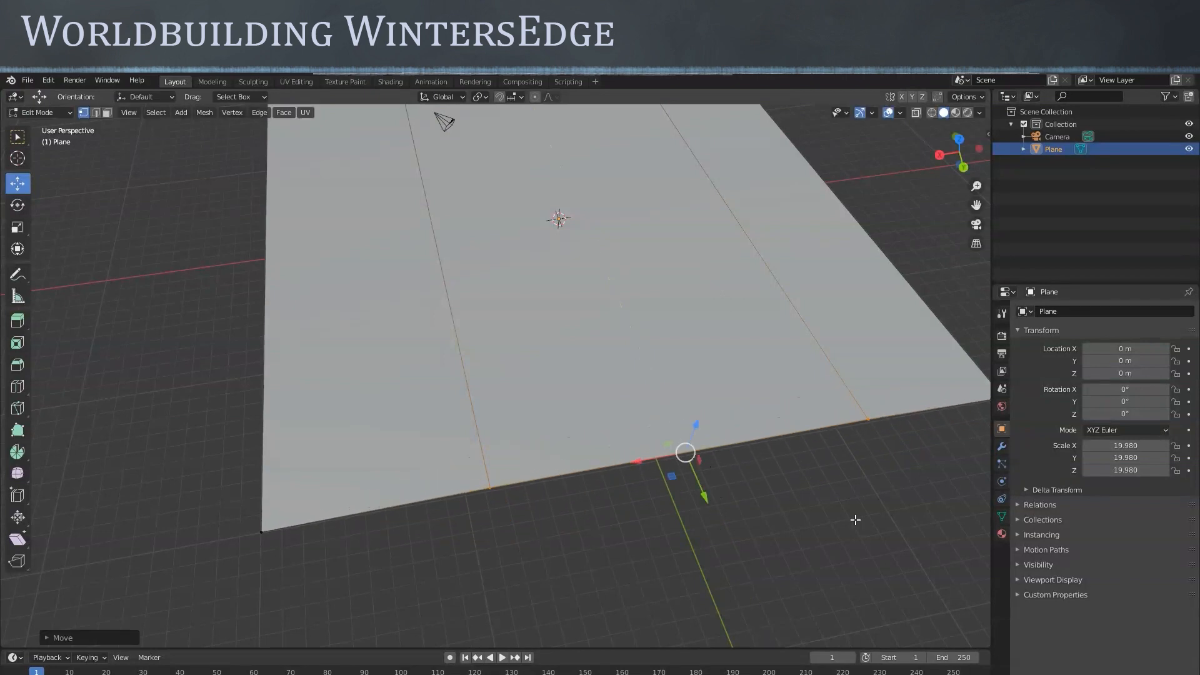
pyautogui.moveTo(716, 510); pyautogui.dragTo(733, 477, button='middle')
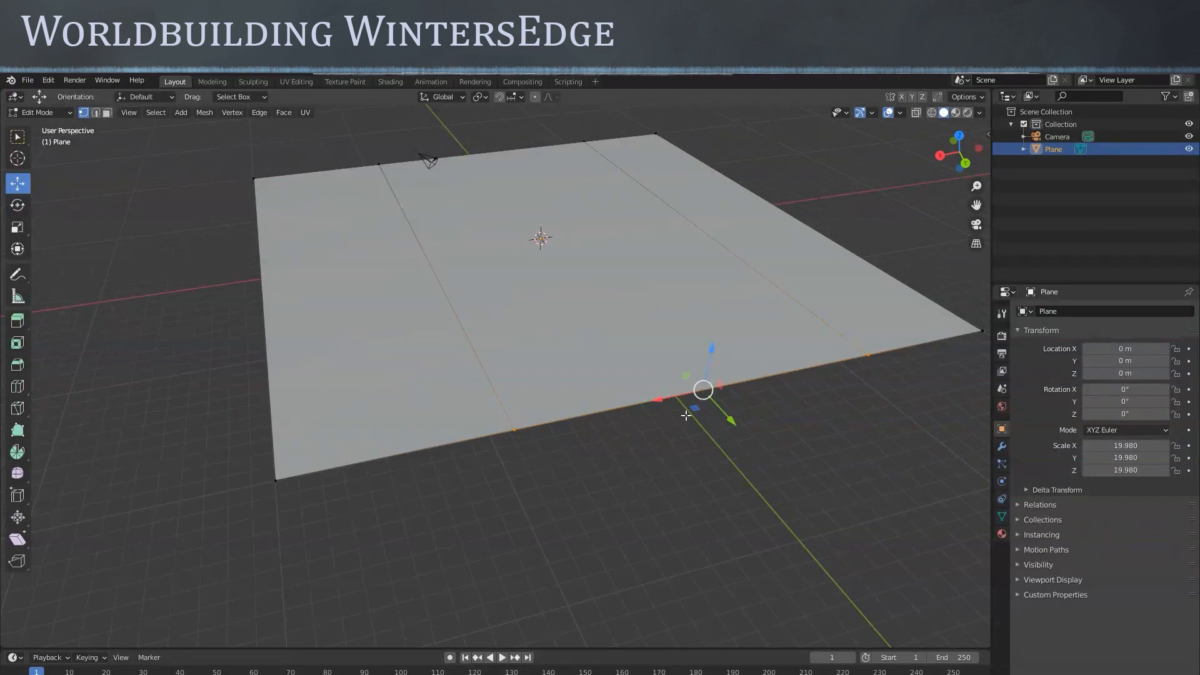
# In face selection mode, raise the middle face between the two loop cuts along the Z axis, undoing the first try
pyautogui.press('2')
pyautogui.press('3')
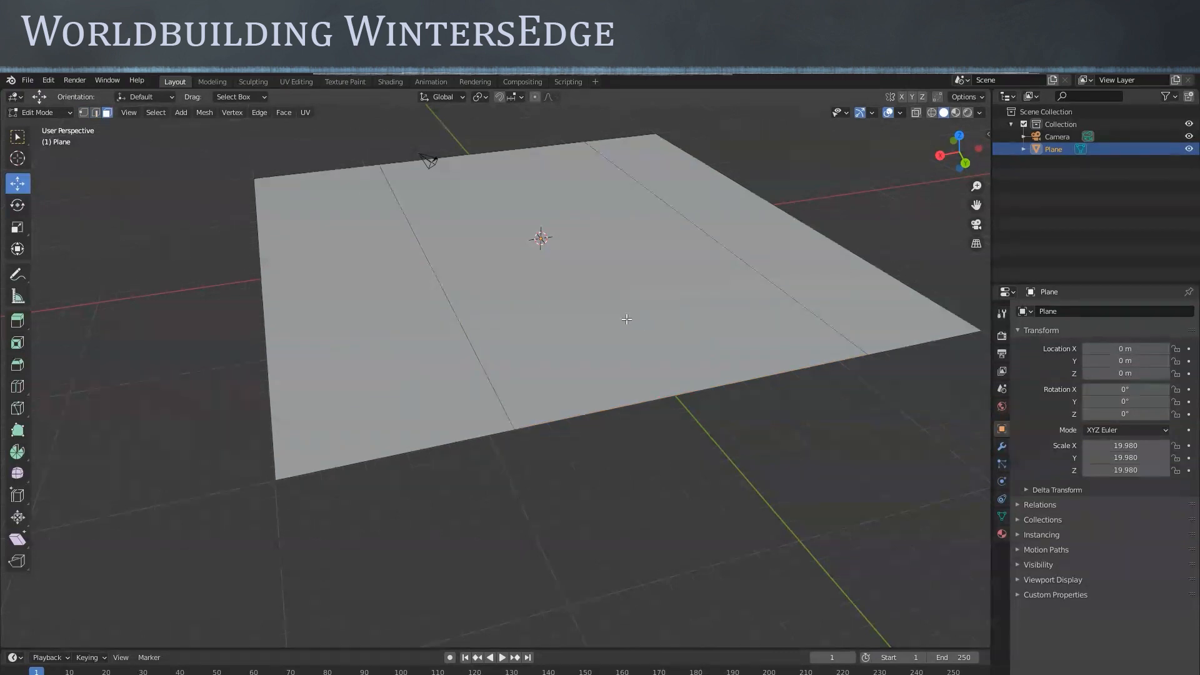
pyautogui.click(17, 137)
pyautogui.click(605, 251)
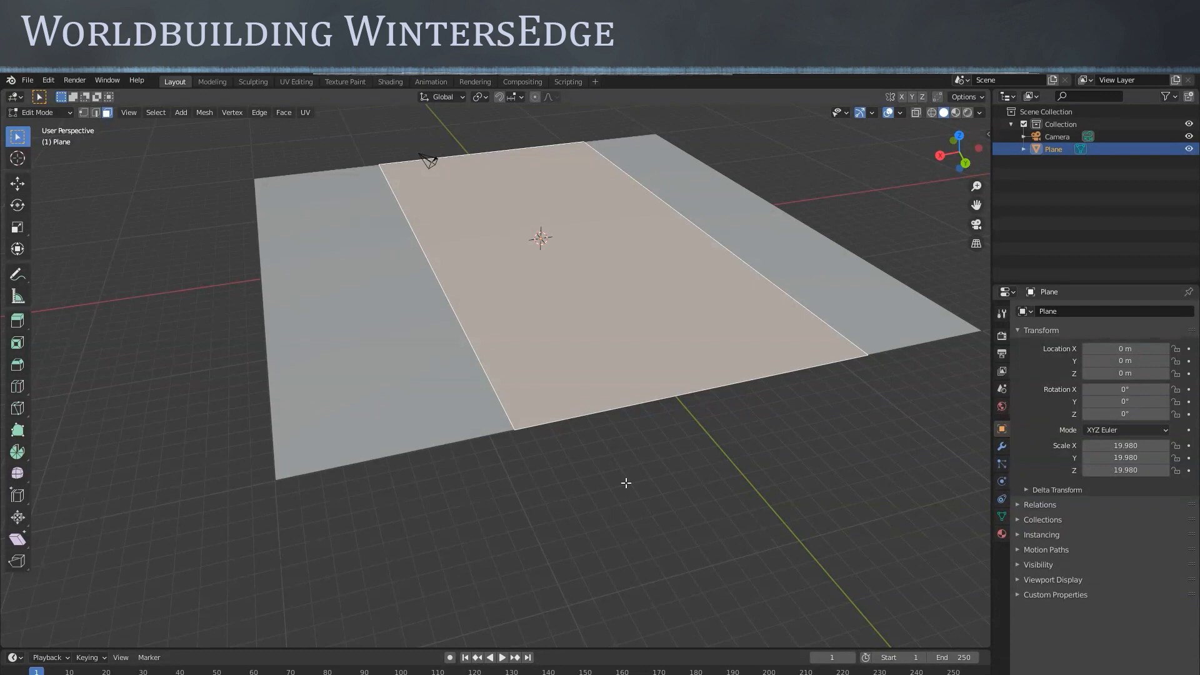
pyautogui.click(17, 183)
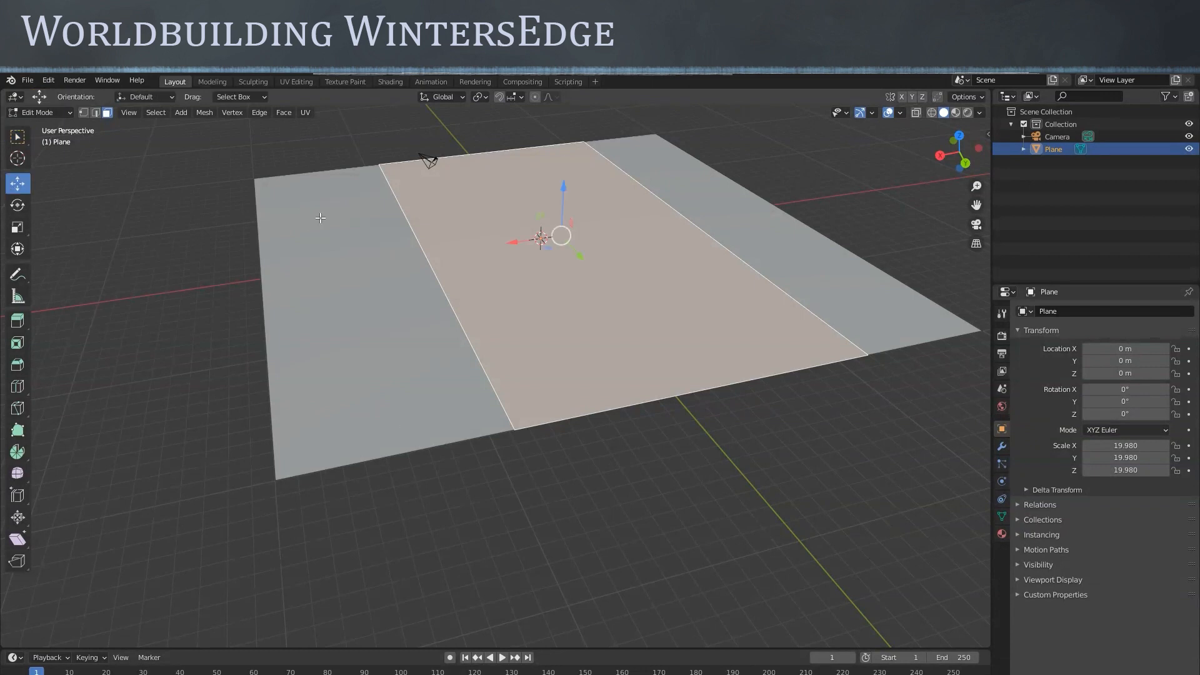
pyautogui.moveTo(562, 199); pyautogui.dragTo(570, 138)
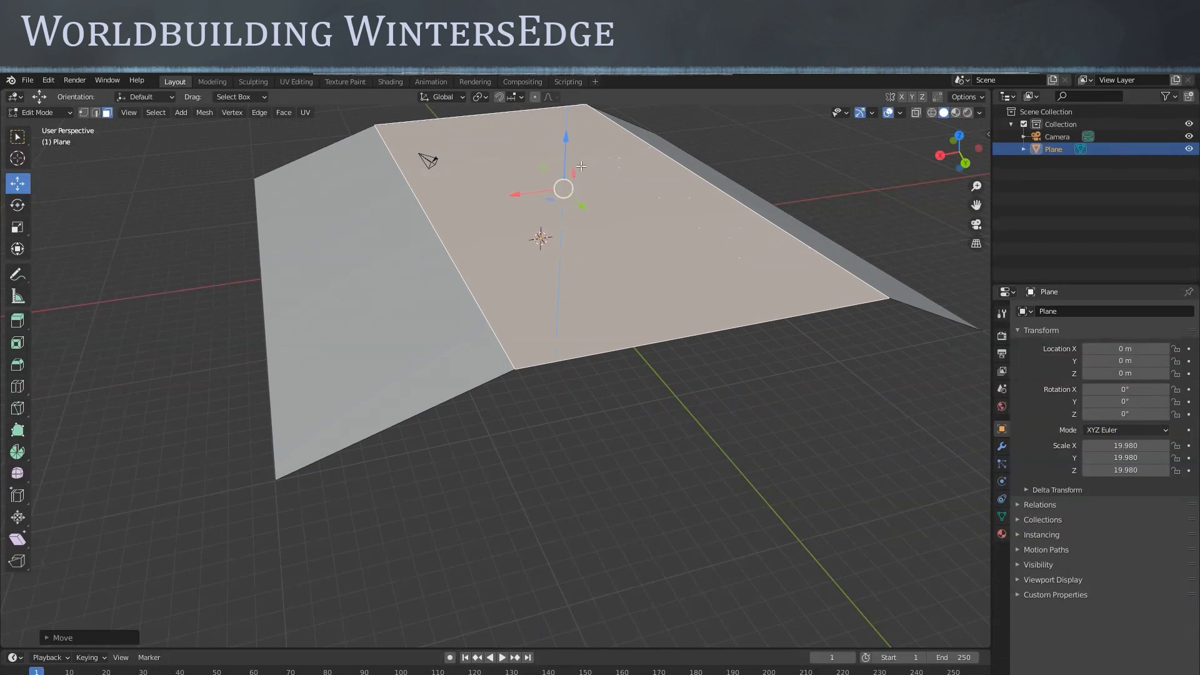
pyautogui.hotkey('ctrl', 'z')
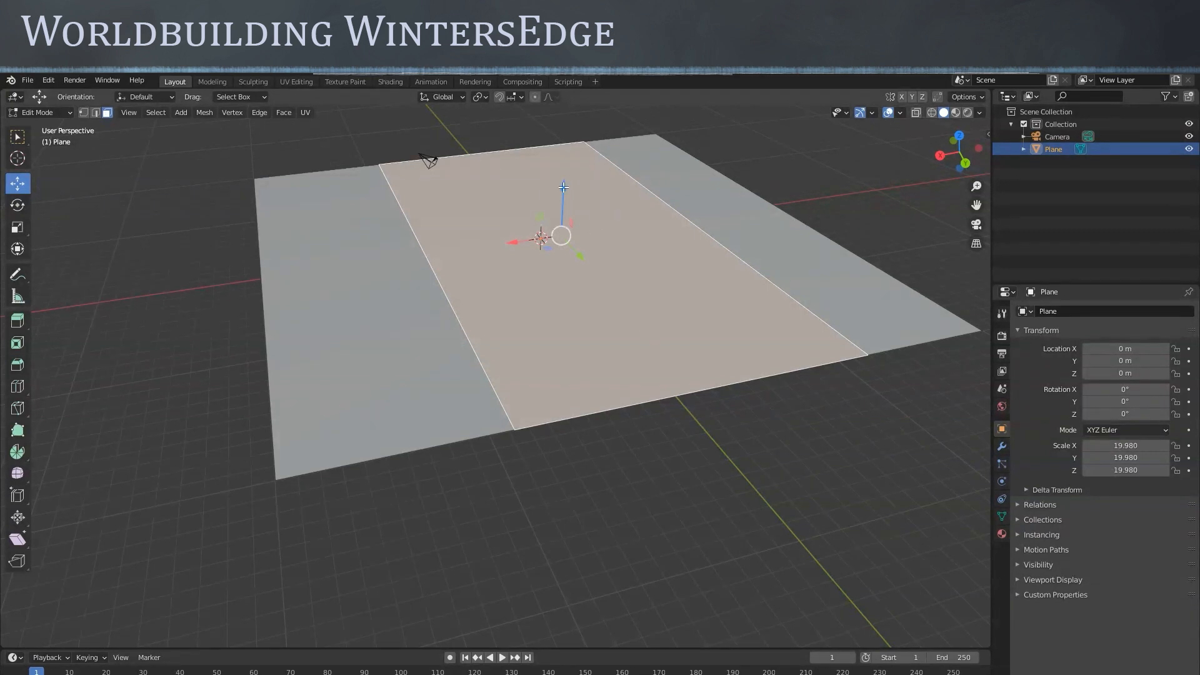
pyautogui.moveTo(563, 186); pyautogui.dragTo(564, 128)
pyautogui.moveTo(667, 286); pyautogui.dragTo(767, 374, button='middle')
pyautogui.scroll(4, 704, 345)
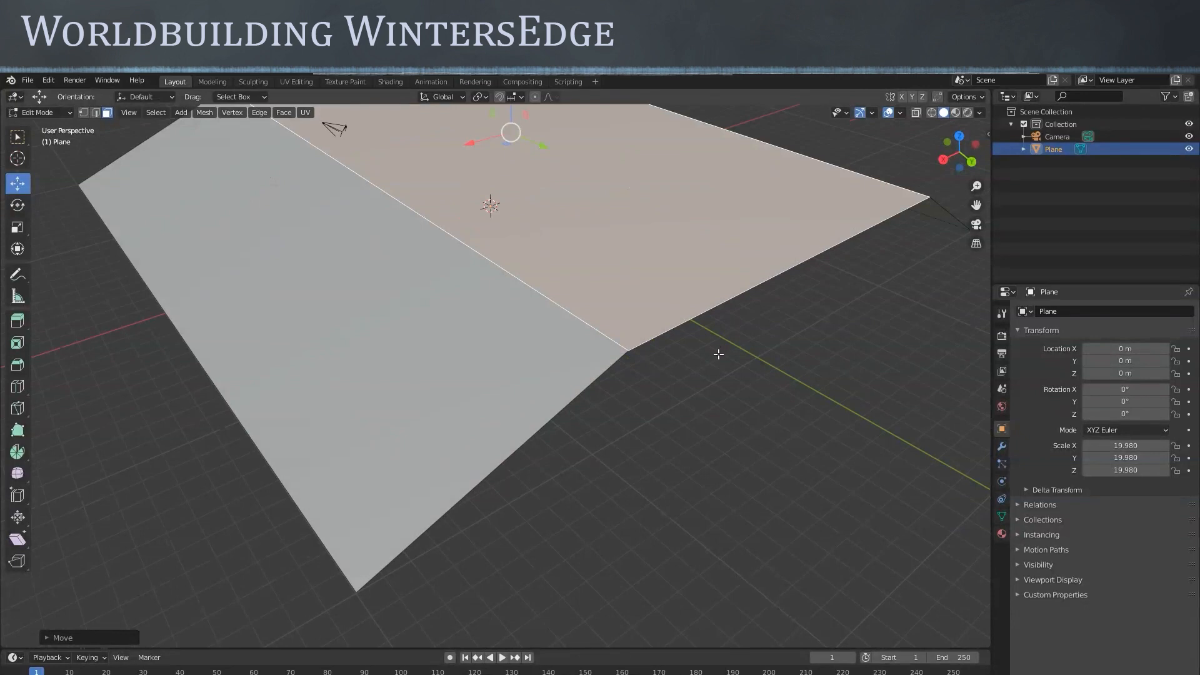
# Undo the middle face's raise and try raising its four corner vertices along the Z axis in vertex selection mode
pyautogui.scroll(-4, 718, 362)
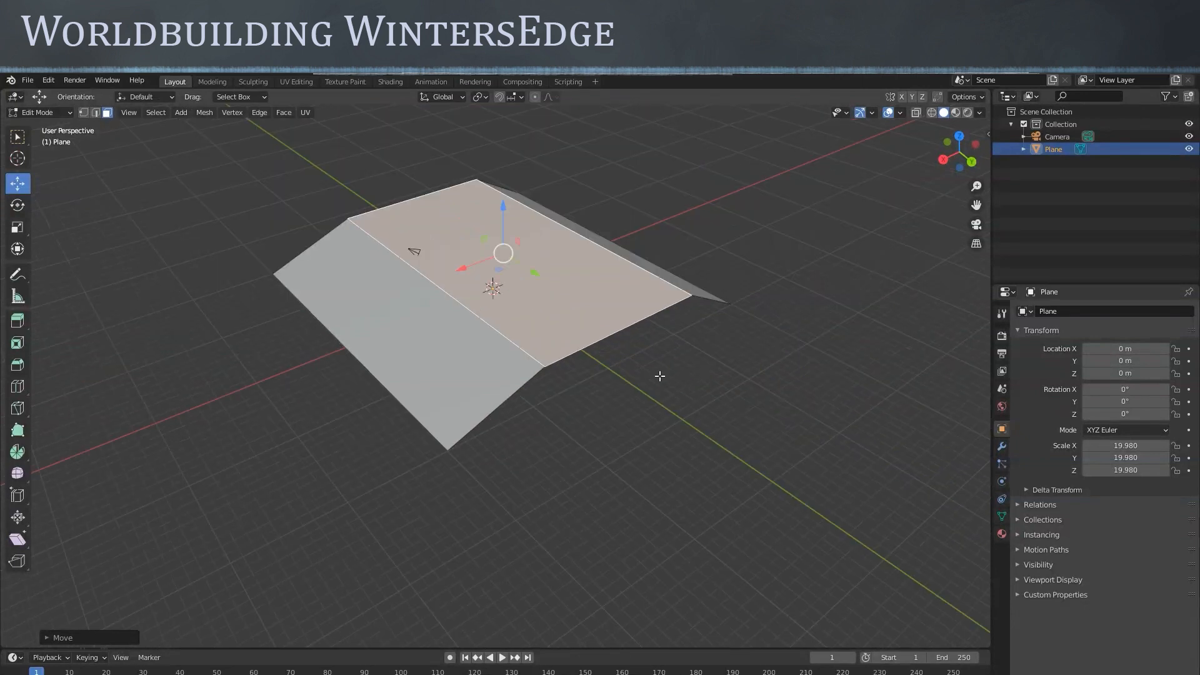
pyautogui.hotkey('ctrl', 'z')
pyautogui.scroll(4, 660, 376)
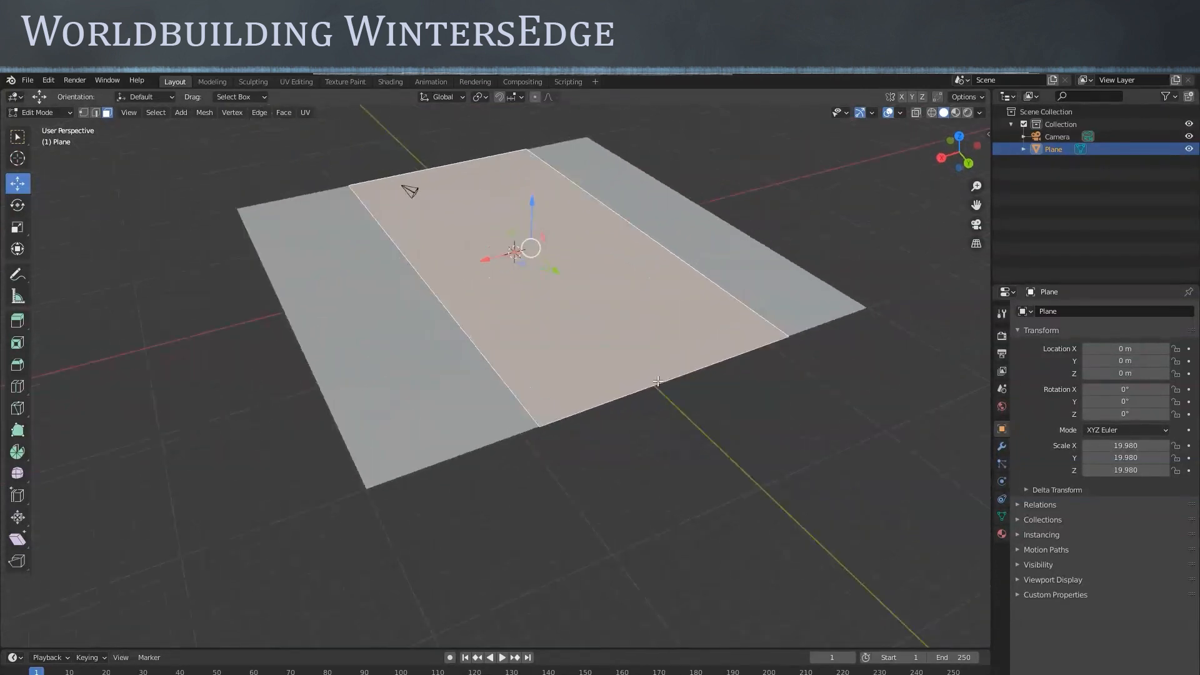
pyautogui.press('1')
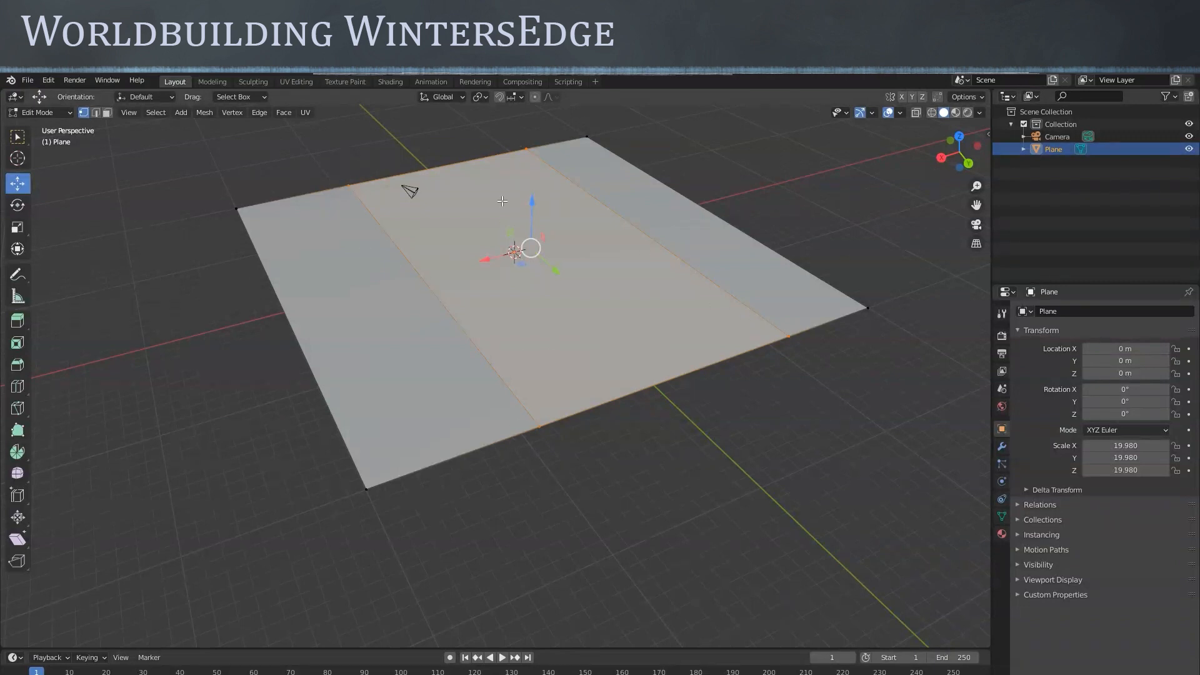
pyautogui.moveTo(532, 199); pyautogui.dragTo(531, 171)
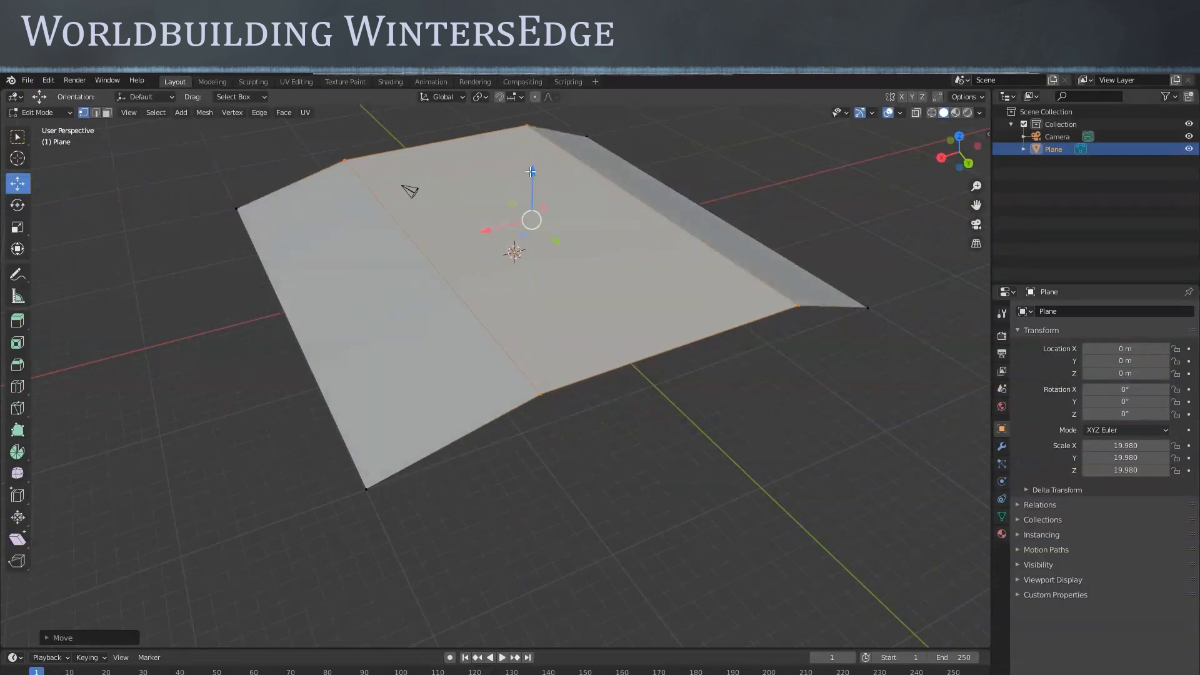
pyautogui.hotkey('ctrl', 'z')
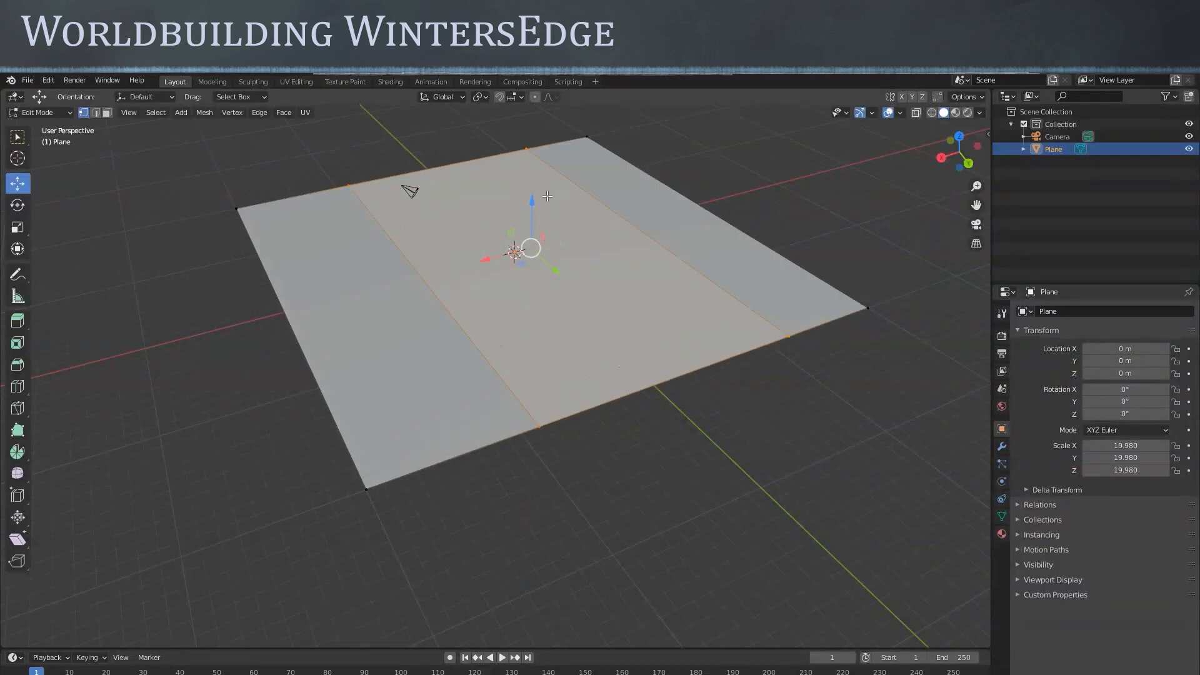
# Try raising the middle section's boundary edges along the Z axis in edge selection mode, and undo the move
pyautogui.press('2')
pyautogui.moveTo(532, 202); pyautogui.dragTo(531, 158)
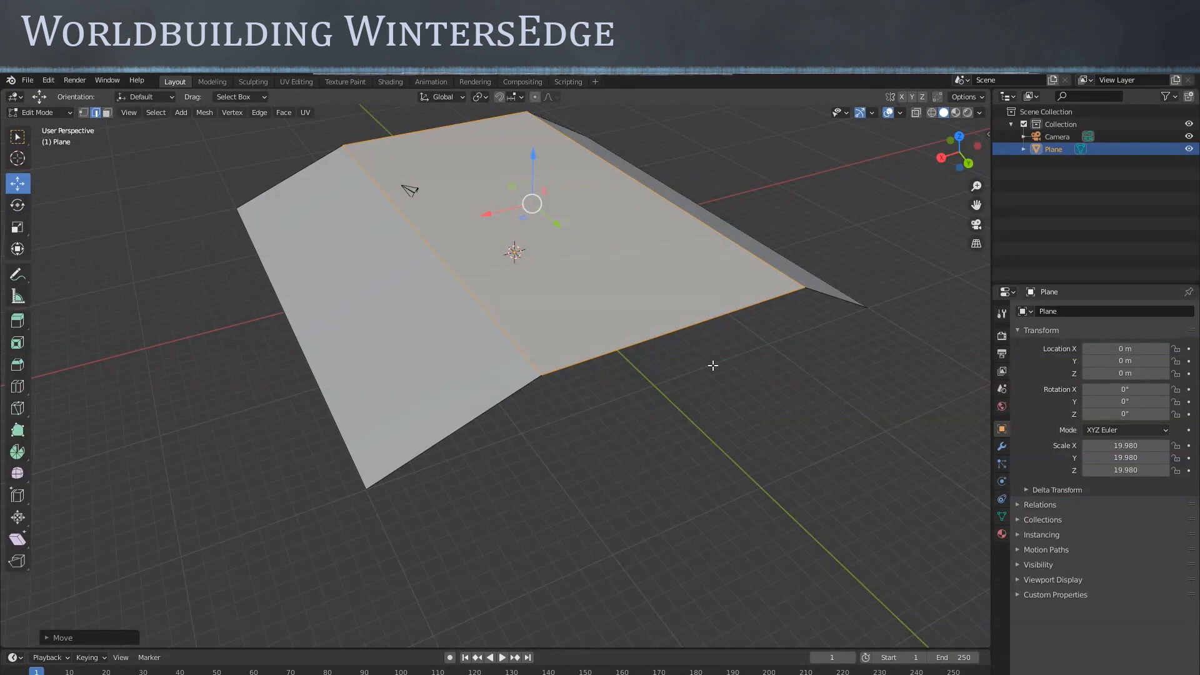
pyautogui.hotkey('ctrl', 'z')
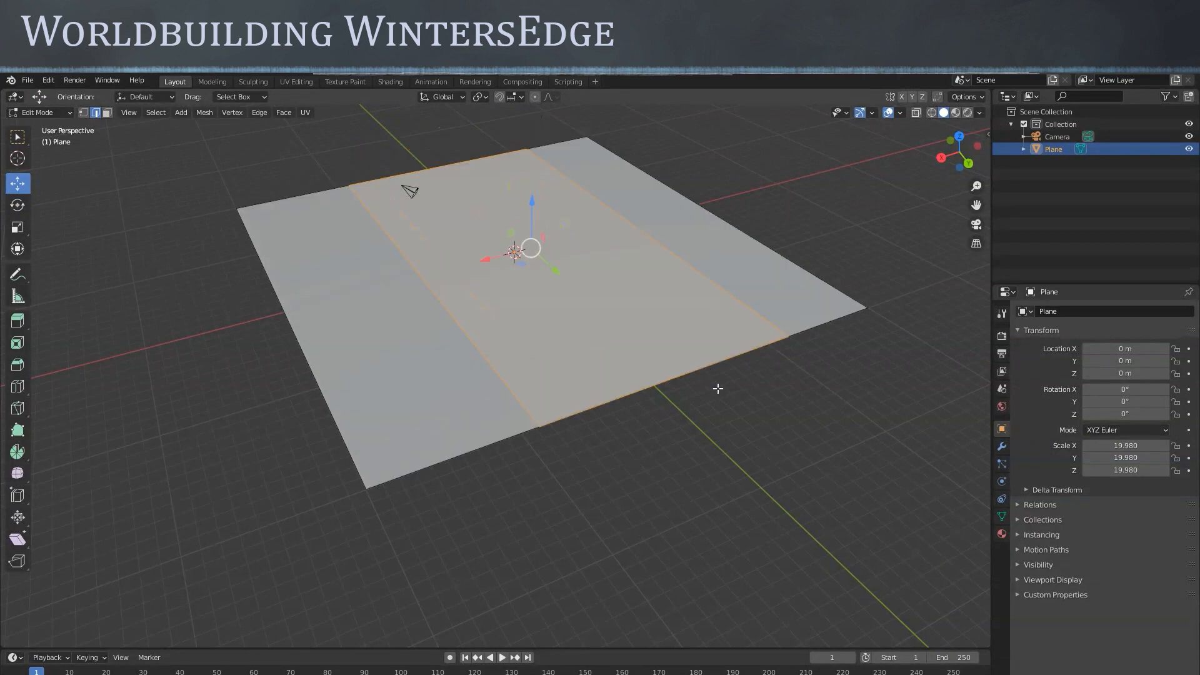
# In vertex selection mode, box-select one loop cut's near end vertex, try raising it along the Z axis, and undo it
pyautogui.press('1')
pyautogui.click(15, 140)
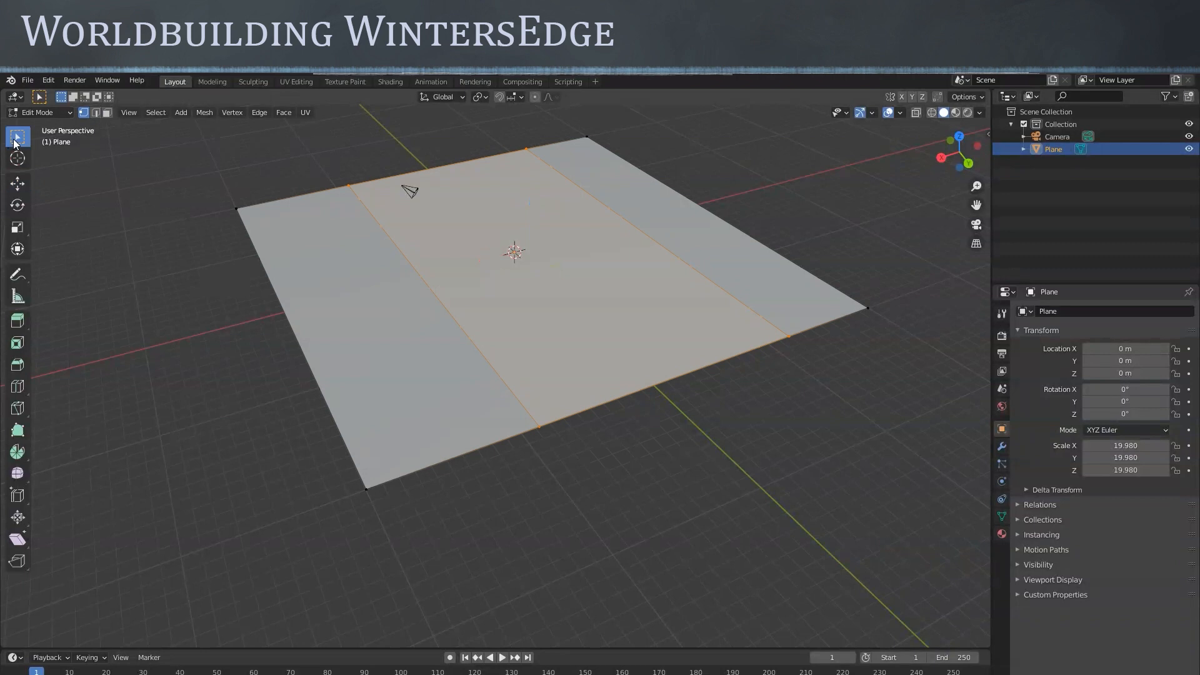
pyautogui.moveTo(558, 451); pyautogui.dragTo(516, 391)
pyautogui.click(17, 182)
pyautogui.moveTo(604, 430); pyautogui.dragTo(569, 392, button='middle')
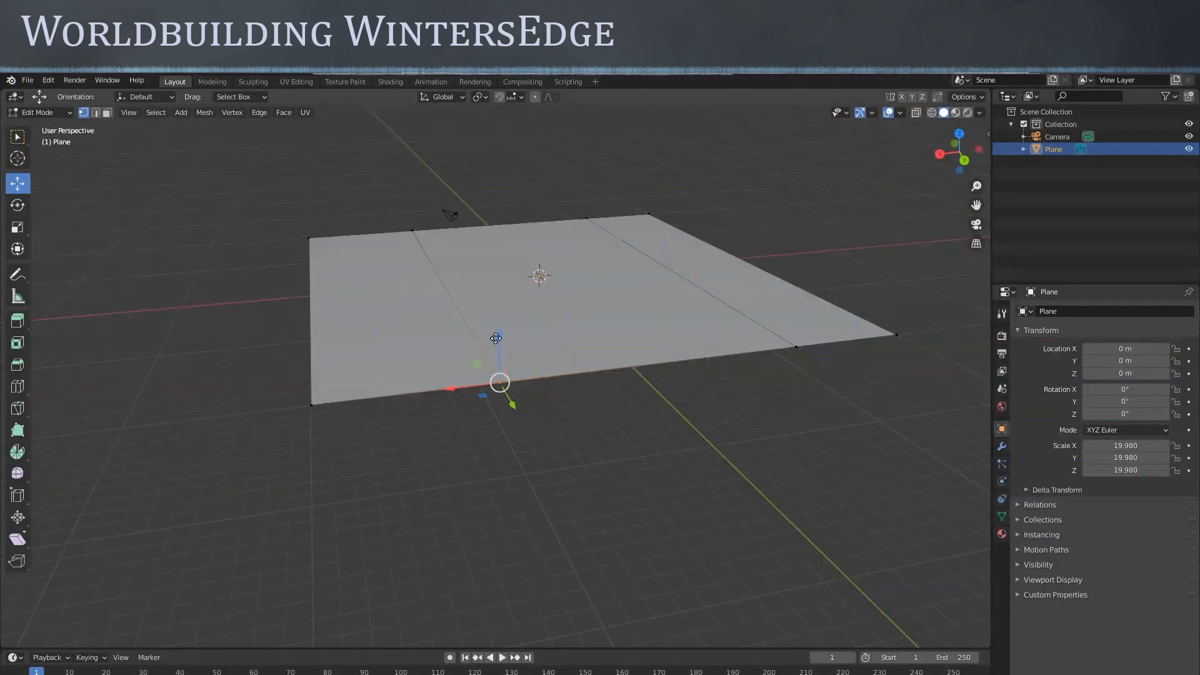
pyautogui.moveTo(495, 338); pyautogui.dragTo(496, 276)
pyautogui.moveTo(518, 321); pyautogui.dragTo(758, 407, button='middle')
pyautogui.hotkey('ctrl', 'z')
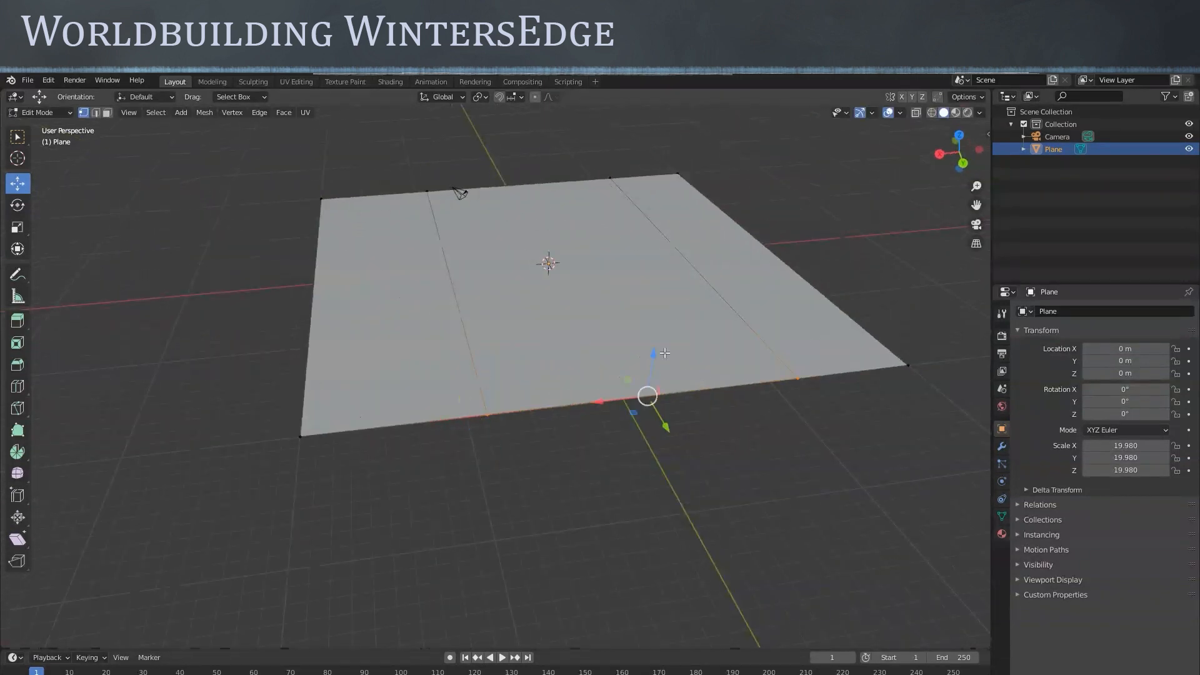
# Try raising both loop-cut end vertices on the plane's near edge together along the Z axis, and undo it
pyautogui.moveTo(651, 357)
pyautogui.mouseDown()
pyautogui.moveTo(652, 317)
pyautogui.moveTo(651, 339)
pyautogui.mouseUp()
pyautogui.moveTo(651, 339); pyautogui.dragTo(699, 410, button='middle')
pyautogui.hotkey('ctrl', 'z')
# In edge selection mode, select the near edge between the loop cuts, try raising it along the Z axis, and undo it
pyautogui.press('2')
pyautogui.click(665, 454)
pyautogui.click(648, 369)
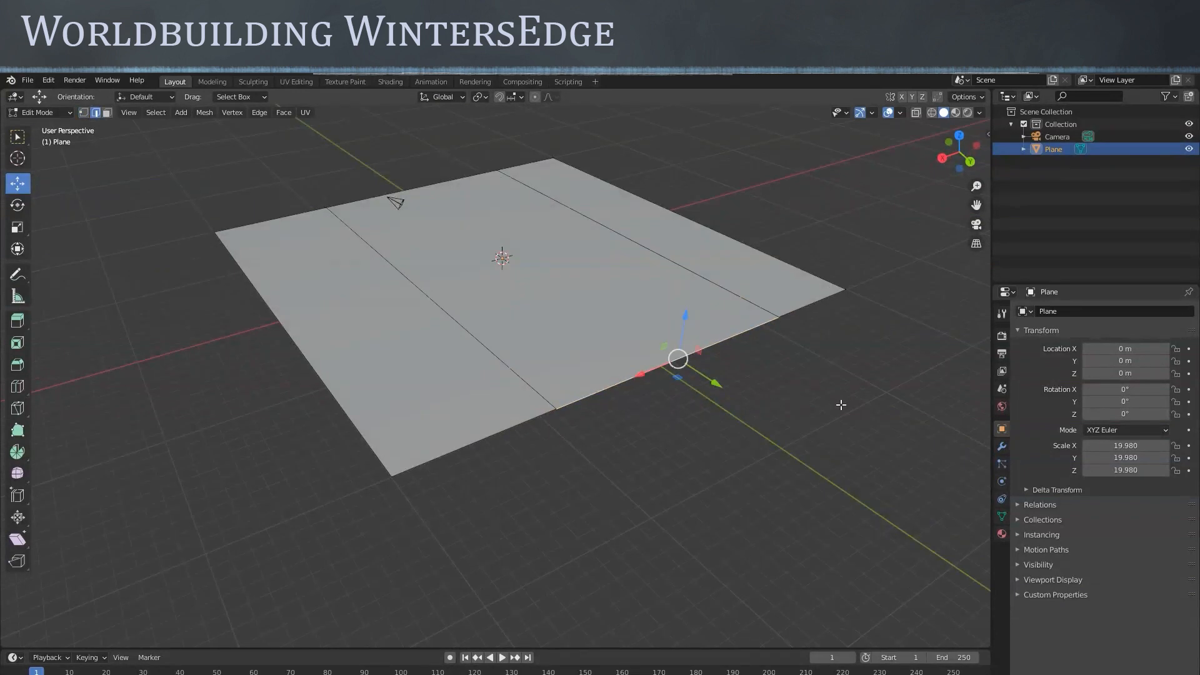
pyautogui.press('g')
pyautogui.press('z')
pyautogui.click(685, 273)
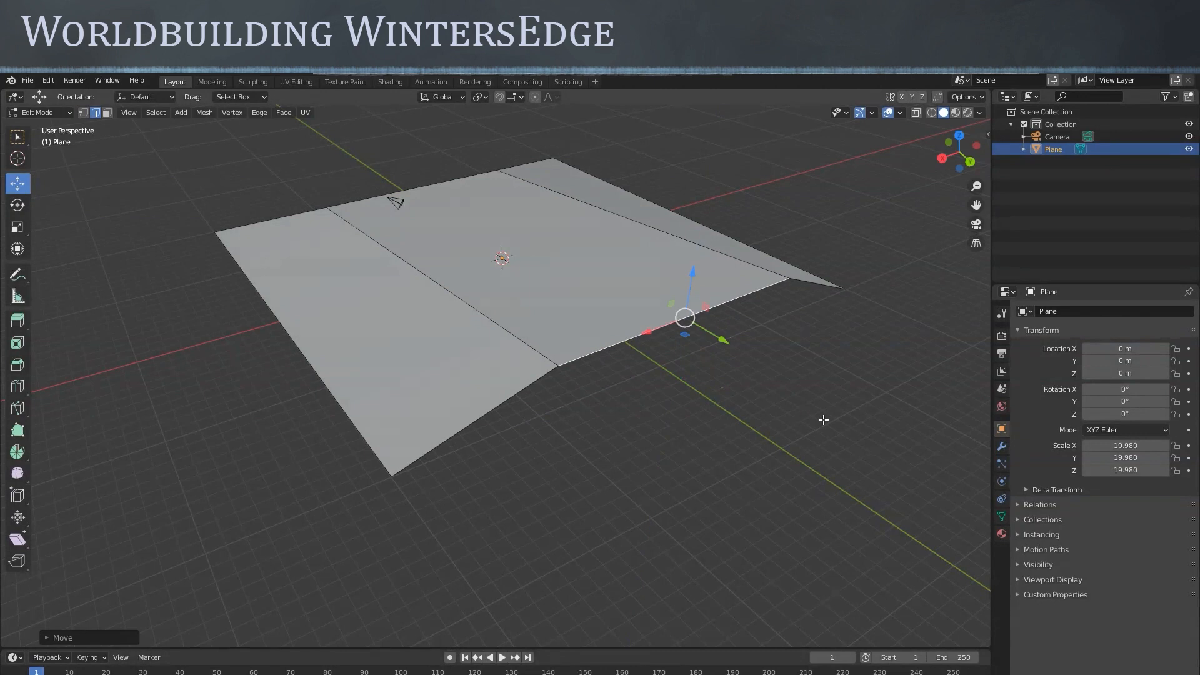
pyautogui.hotkey('ctrl', 'z')
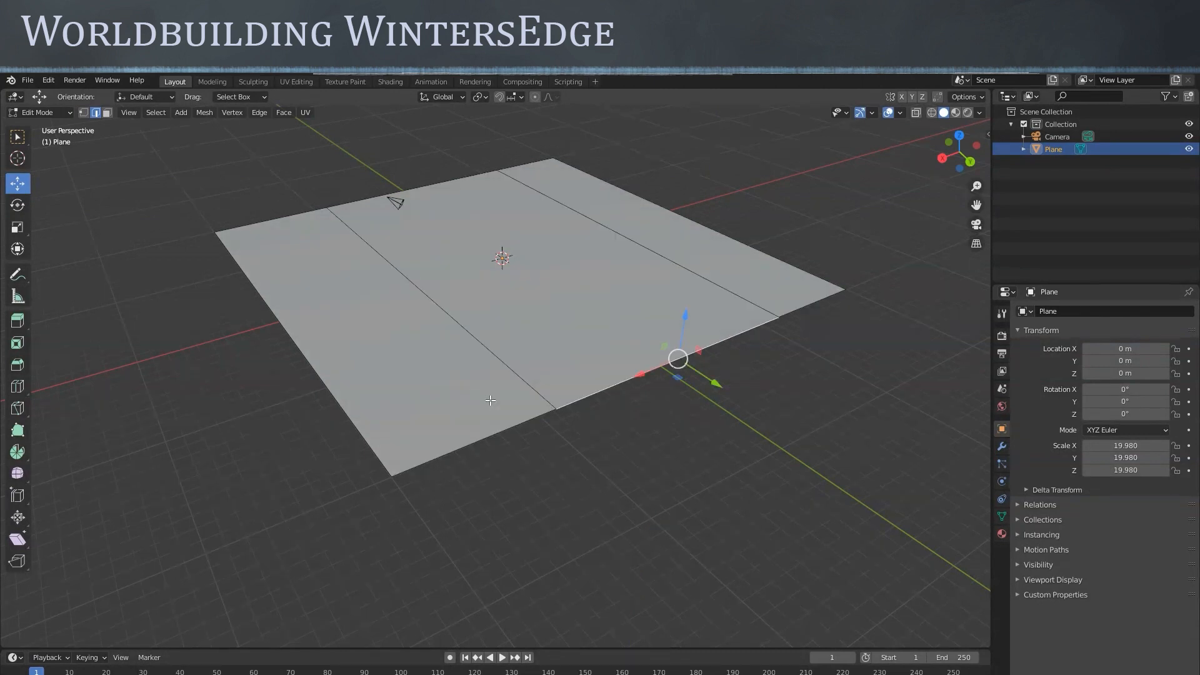
# In face selection mode, raise the middle face between the loop cuts along the Z axis and return to Object Mode
pyautogui.press('3')
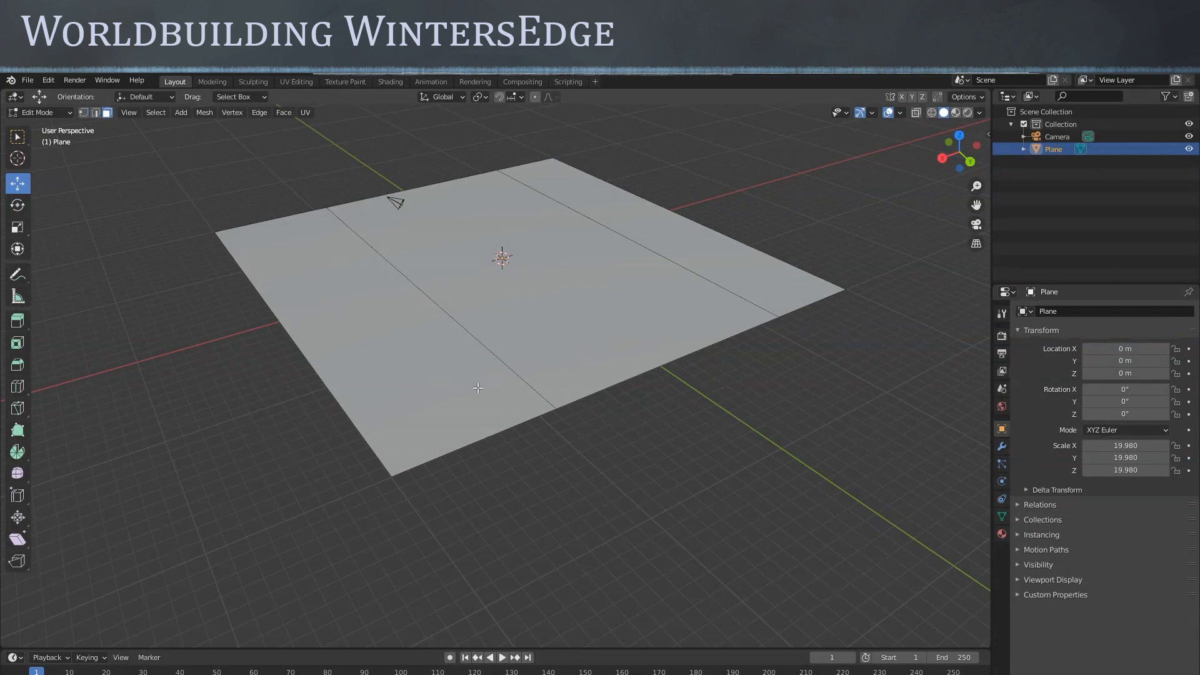
pyautogui.click(576, 295)
pyautogui.moveTo(517, 212); pyautogui.dragTo(520, 153)
pyautogui.moveTo(693, 360); pyautogui.dragTo(661, 411, button='middle')
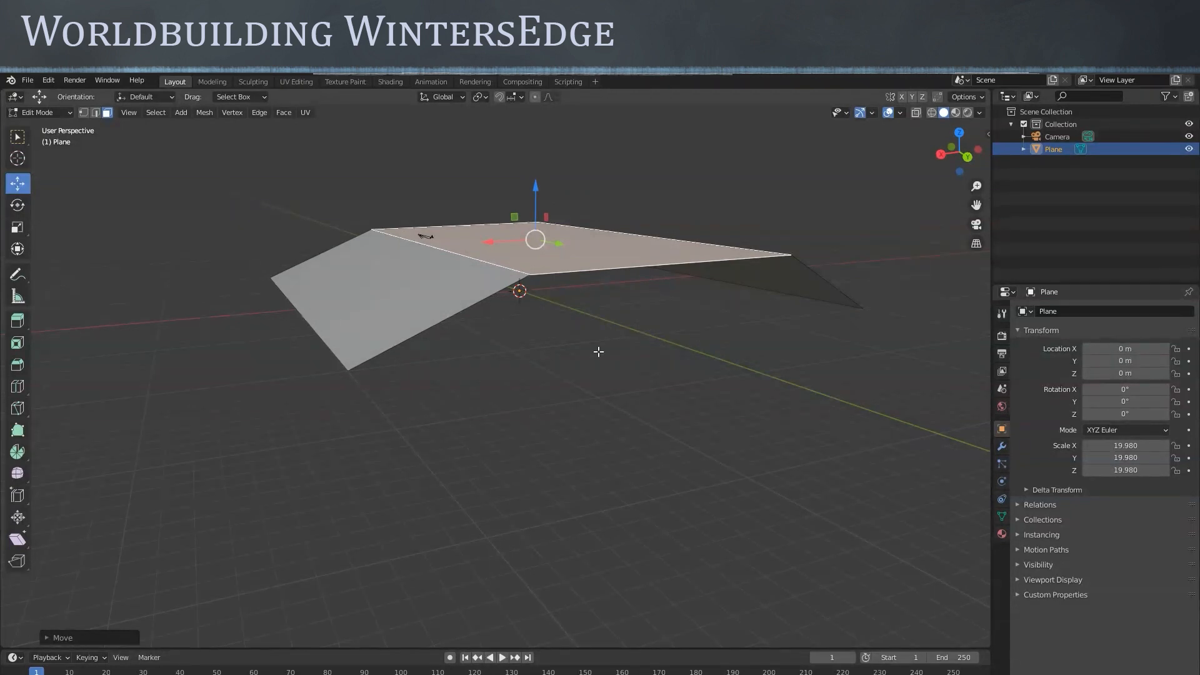
pyautogui.press('Tab')
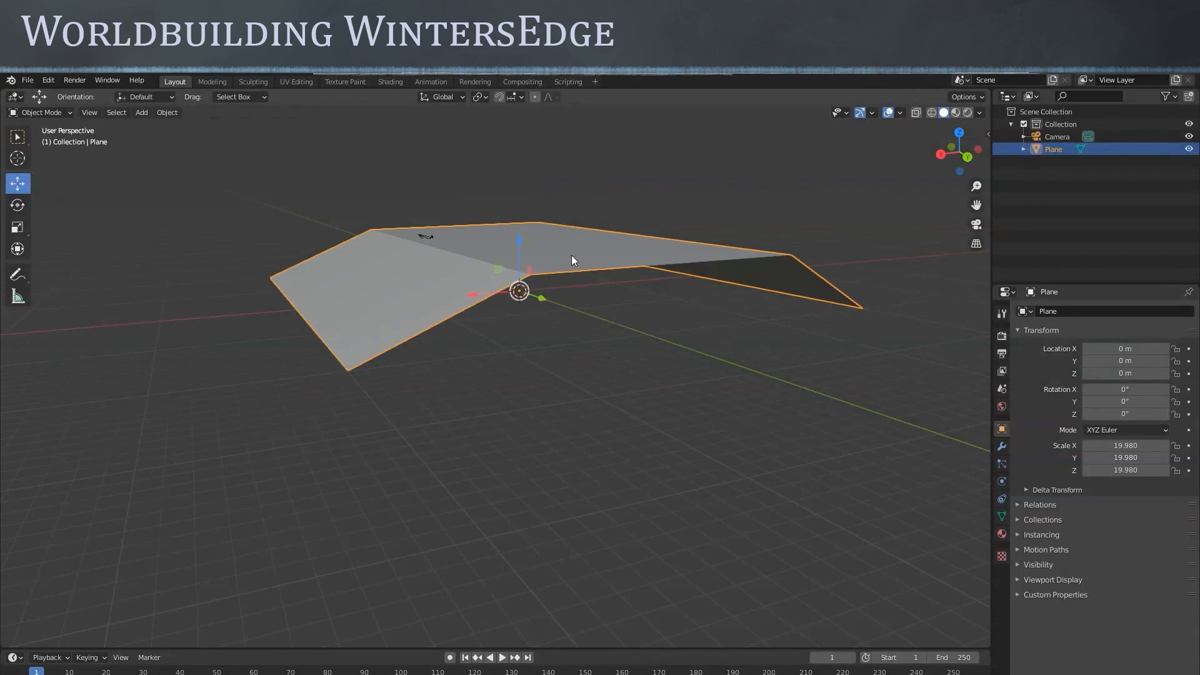
# Reselect the whole plane object and move it up along the Z axis to about 1.6 m
pyautogui.moveTo(575, 355); pyautogui.dragTo(650, 390, button='middle')
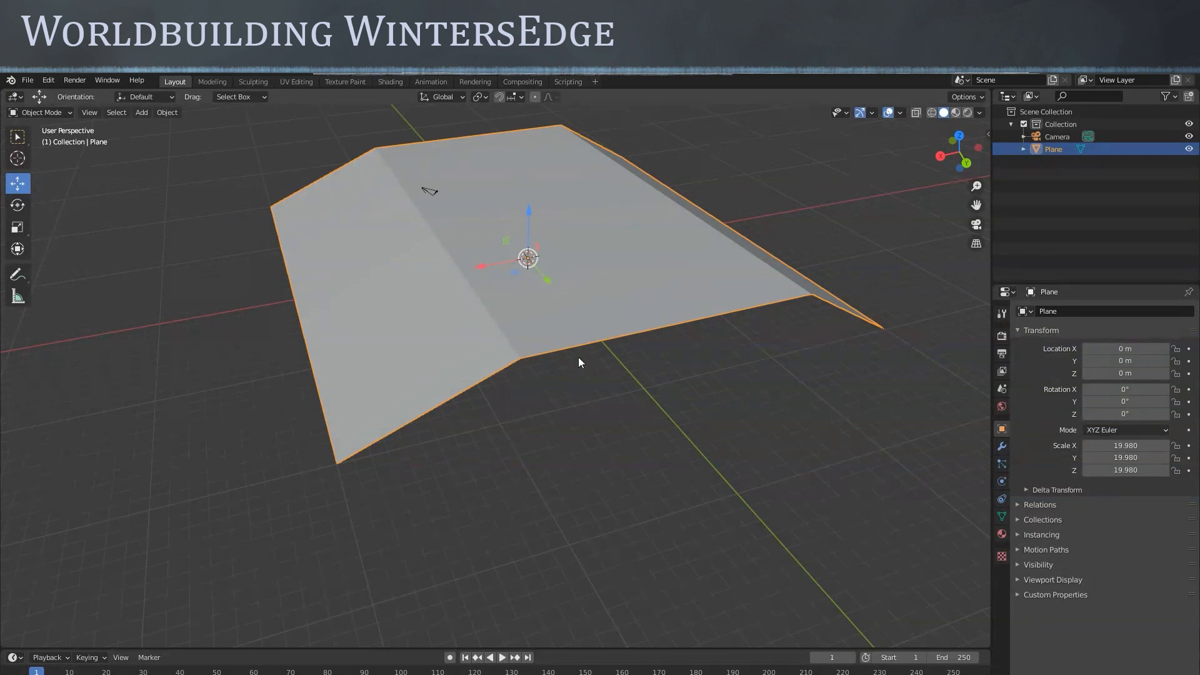
pyautogui.click(626, 412)
pyautogui.moveTo(611, 441)
pyautogui.mouseDown(button='middle')
pyautogui.moveTo(673, 404)
pyautogui.moveTo(623, 444)
pyautogui.mouseUp(button='middle')
pyautogui.click(567, 289)
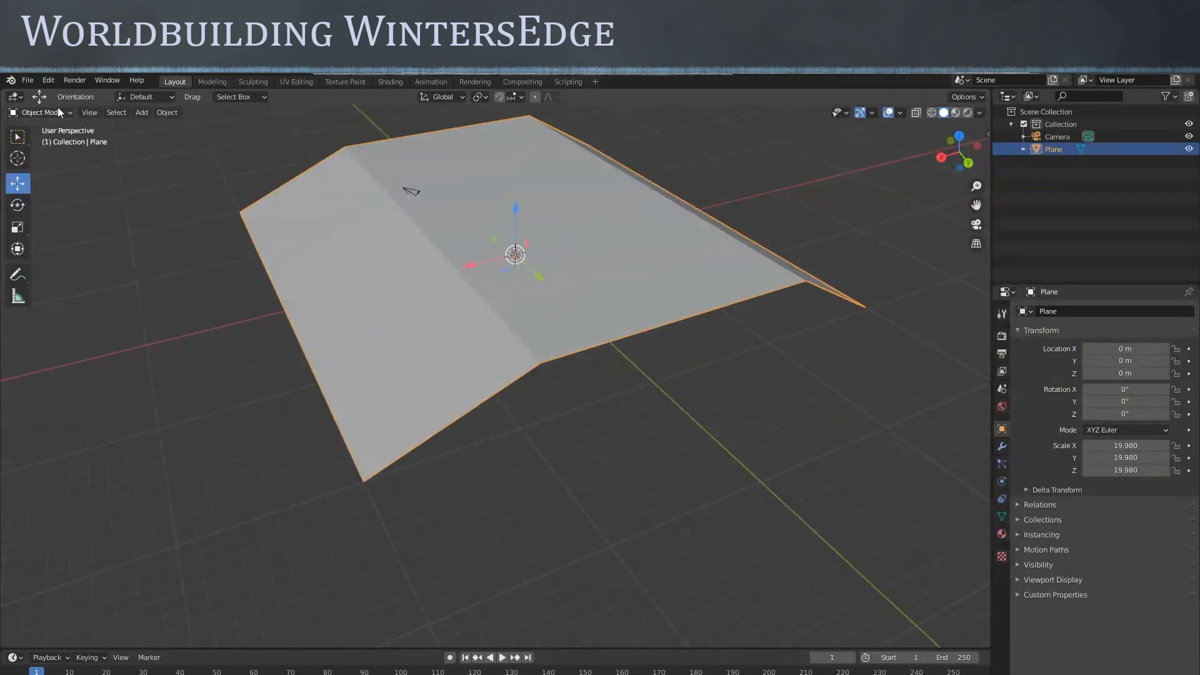
pyautogui.moveTo(512, 206); pyautogui.dragTo(496, 258)
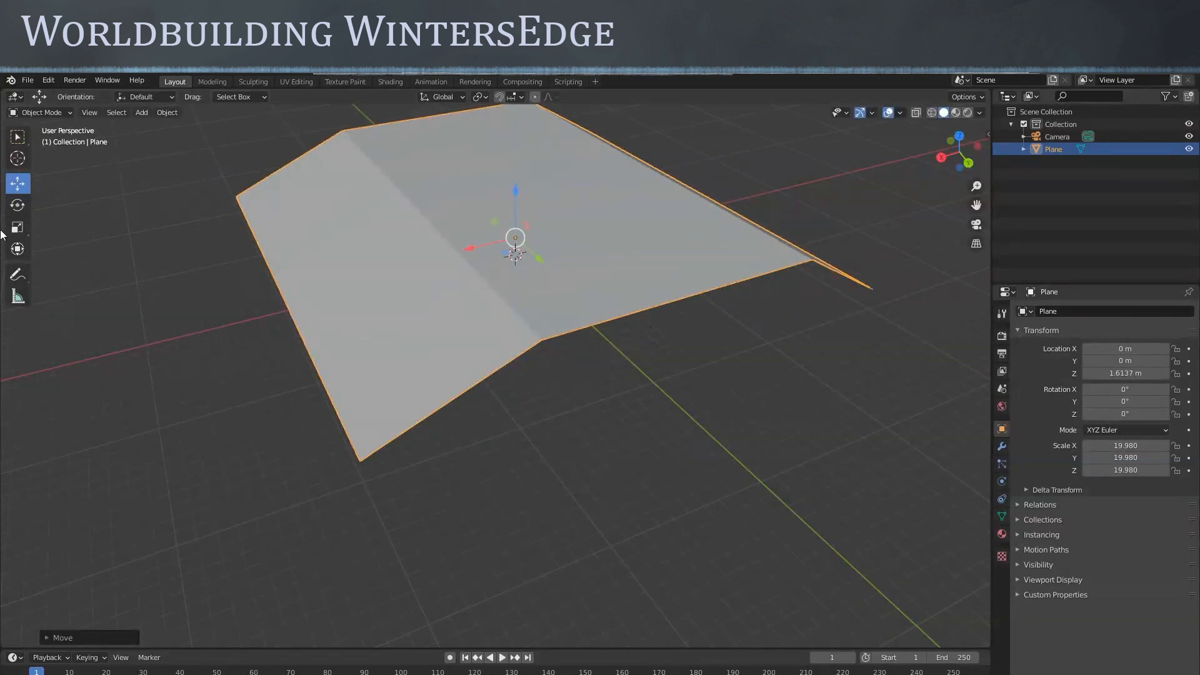
# Lower the plane object along the Z axis to about -4.77 m
pyautogui.moveTo(520, 367); pyautogui.dragTo(488, 351, button='middle')
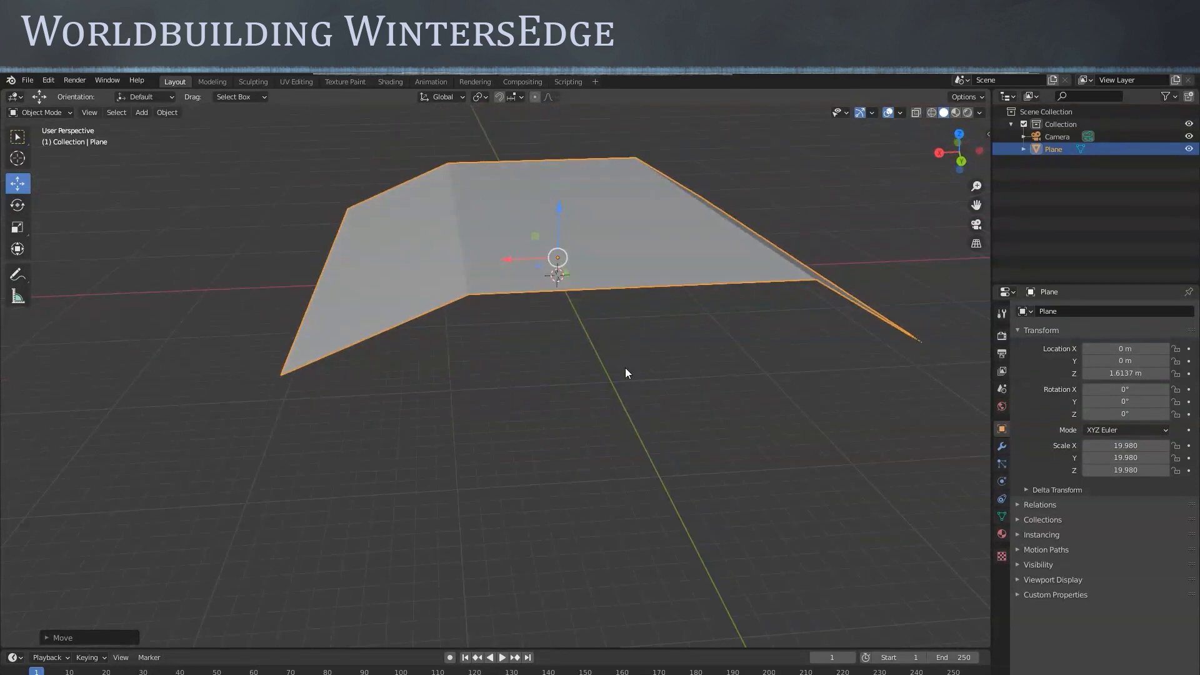
pyautogui.moveTo(677, 346); pyautogui.dragTo(689, 281, button='middle')
pyautogui.moveTo(650, 369); pyautogui.dragTo(614, 313, button='middle')
pyautogui.moveTo(559, 236); pyautogui.dragTo(554, 304)
pyautogui.moveTo(638, 374); pyautogui.dragTo(684, 393, button='middle')
pyautogui.moveTo(486, 270); pyautogui.dragTo(571, 317)
pyautogui.moveTo(618, 371); pyautogui.dragTo(629, 380, button='middle')
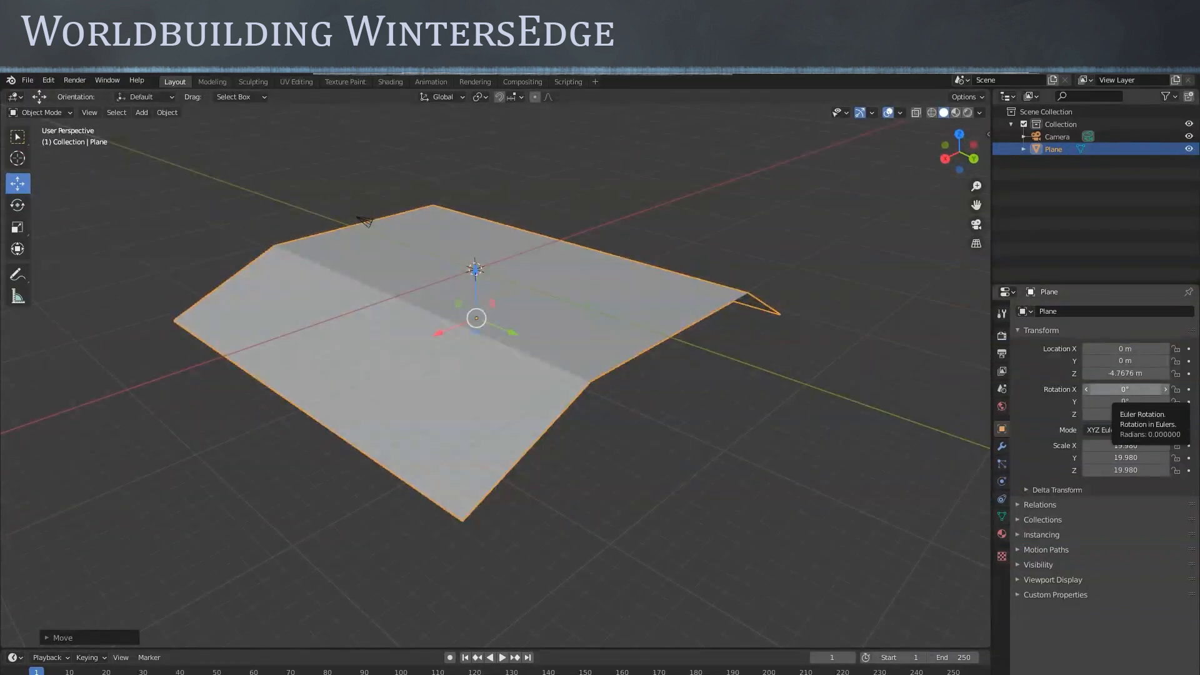
pyautogui.moveTo(737, 433)
pyautogui.mouseDown(button='middle')
pyautogui.moveTo(603, 442)
pyautogui.moveTo(722, 430)
pyautogui.mouseUp(button='middle')
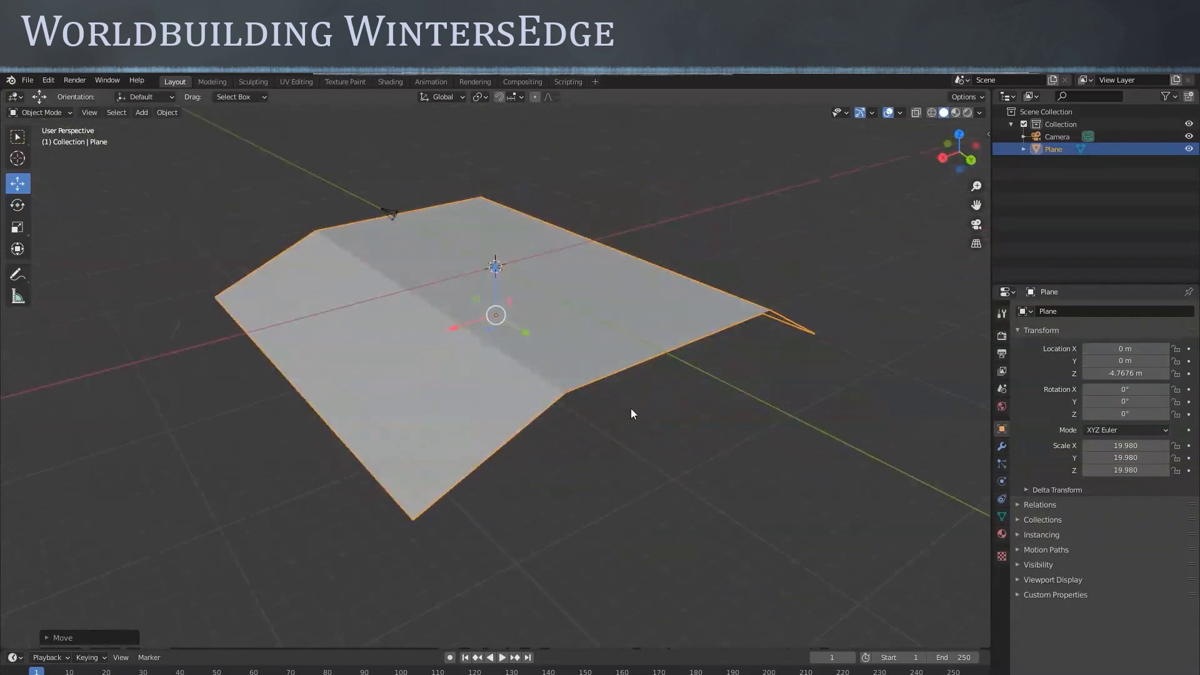
# Enter Edit Mode and add two loop cuts parallel to the X axis, one slid toward each end of the plane
pyautogui.press('Tab')
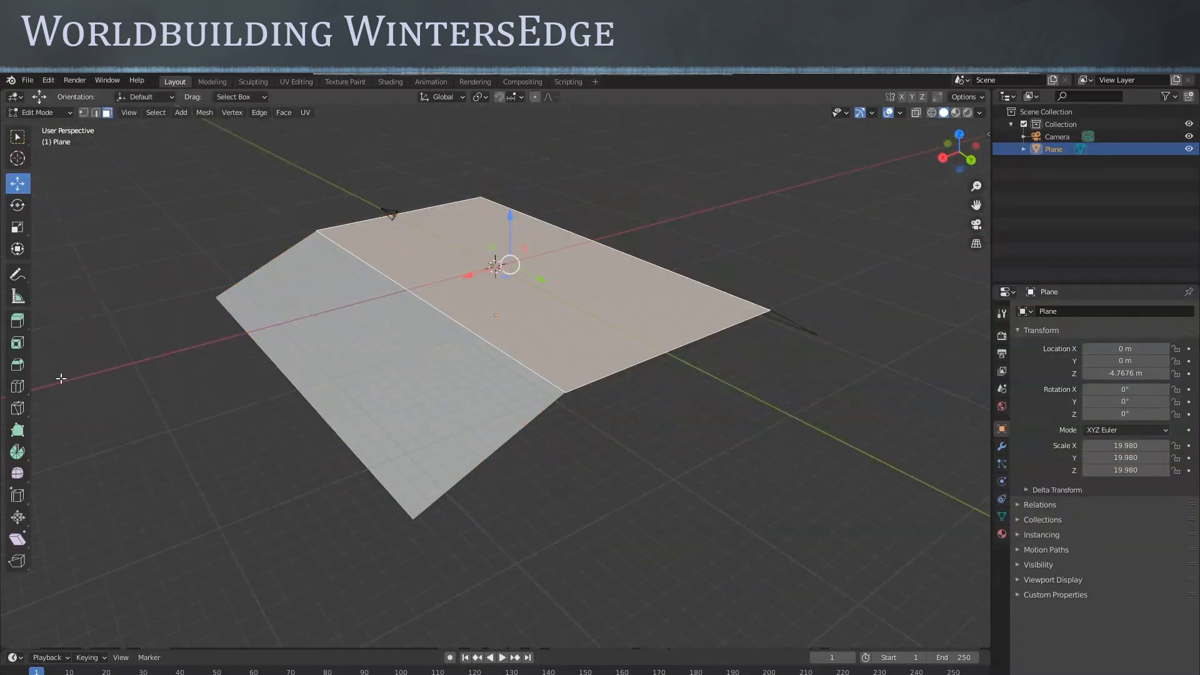
pyautogui.click(17, 386)
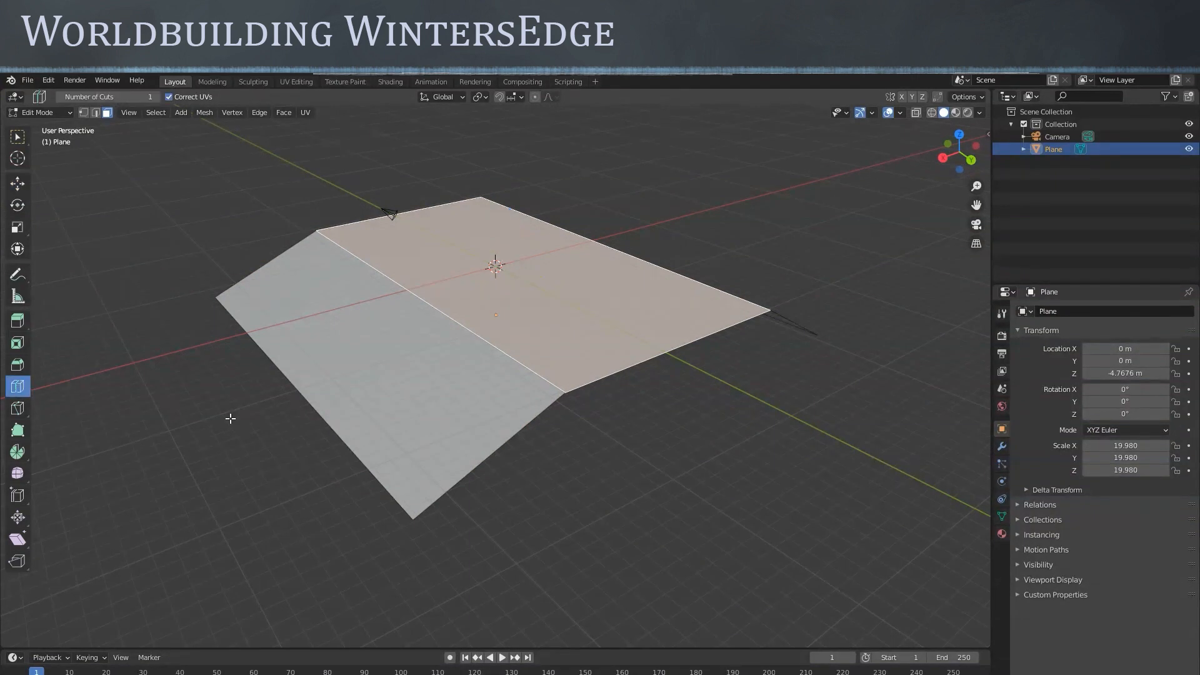
pyautogui.moveTo(718, 452); pyautogui.dragTo(739, 464, button='middle')
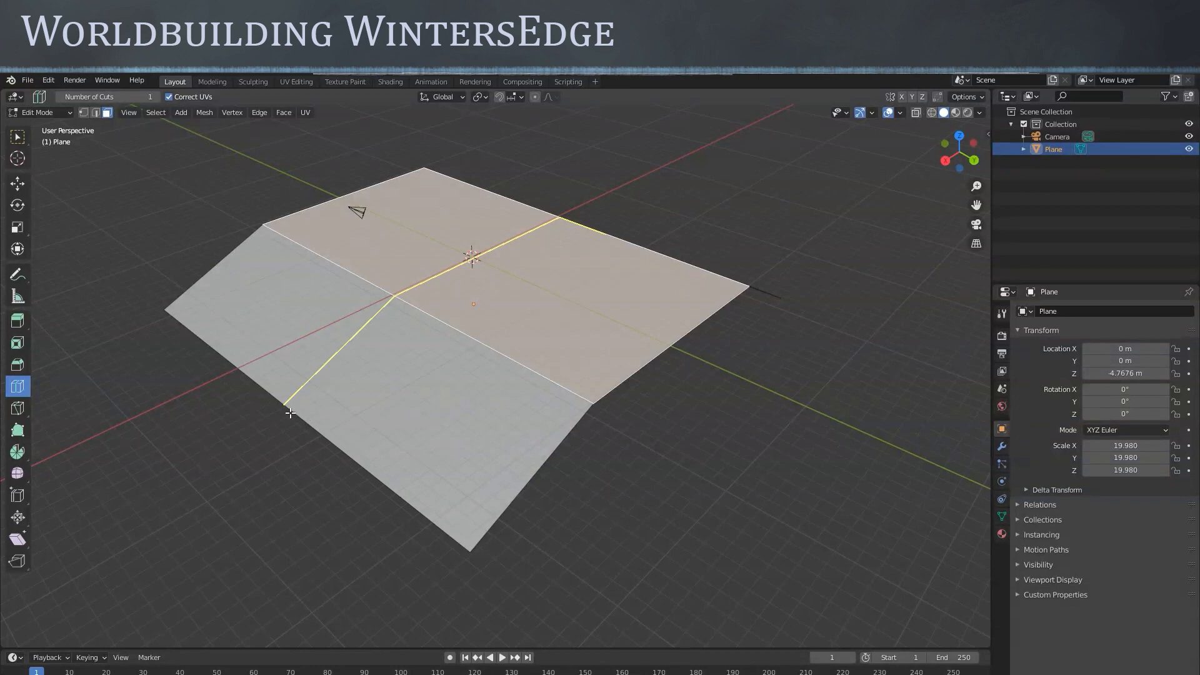
pyautogui.moveTo(286, 410); pyautogui.dragTo(307, 429)
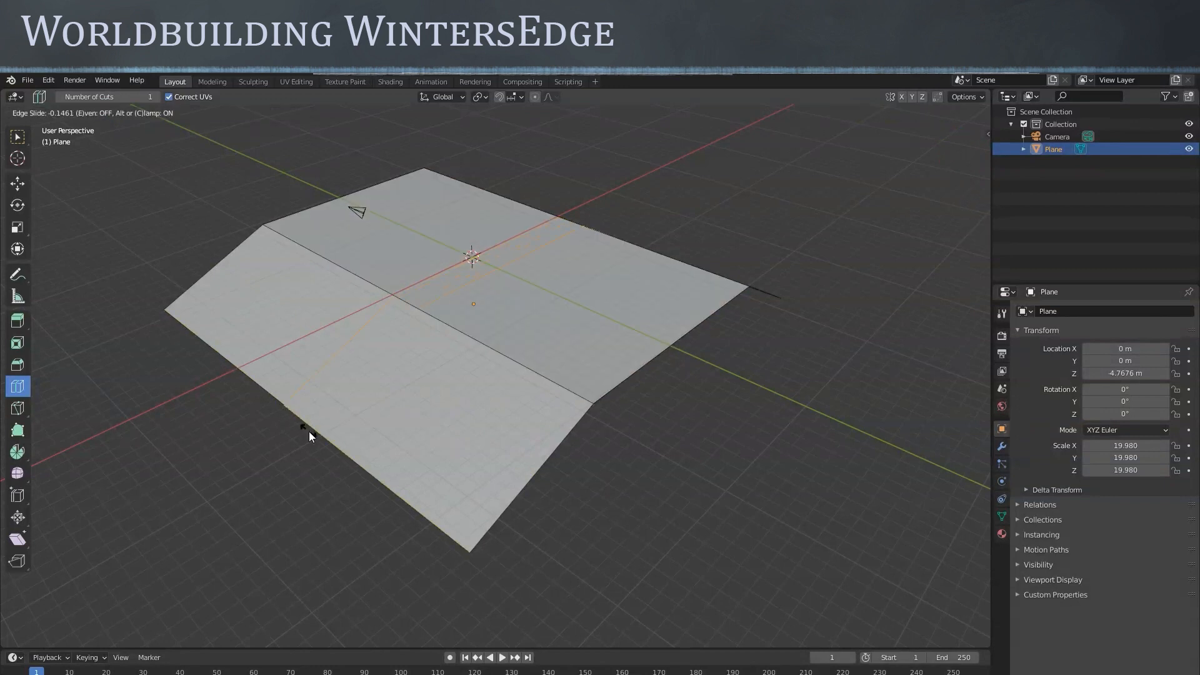
pyautogui.moveTo(373, 496); pyautogui.dragTo(372, 496)
pyautogui.moveTo(273, 381); pyautogui.dragTo(224, 344)
# Select the central face between the four loop cuts, raise it along the Z axis and shift it along positive Y
pyautogui.scroll(2, 362, 400)
pyautogui.moveTo(361, 401); pyautogui.dragTo(381, 389, button='middle')
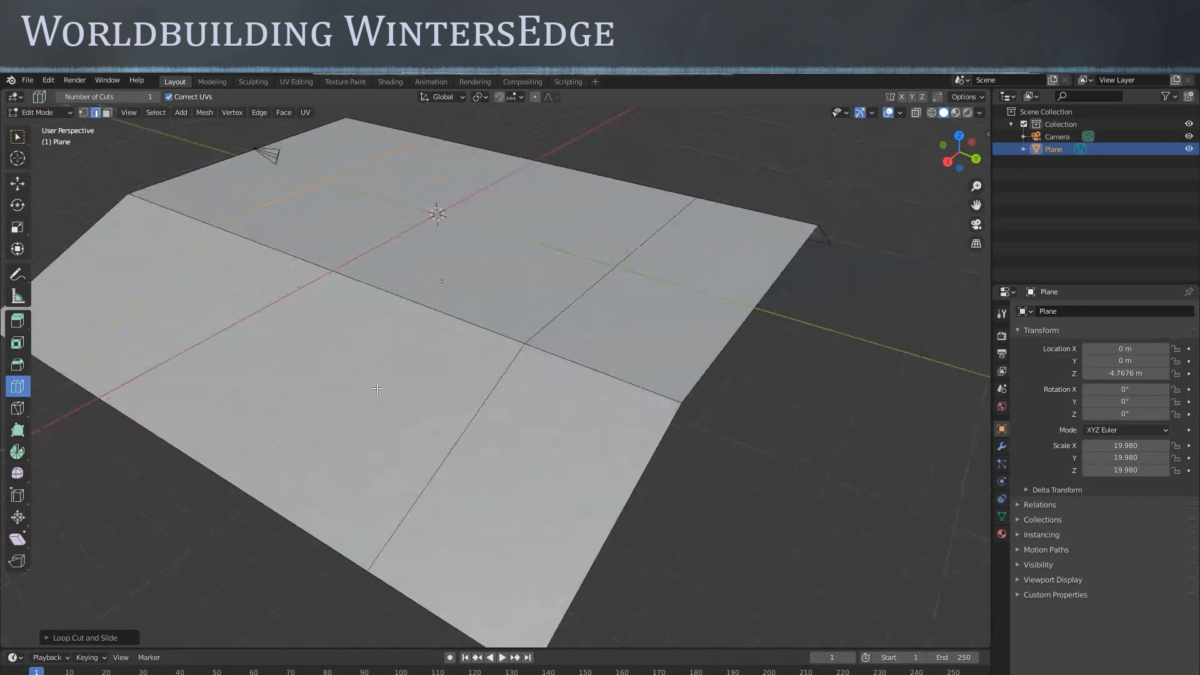
pyautogui.click(17, 136)
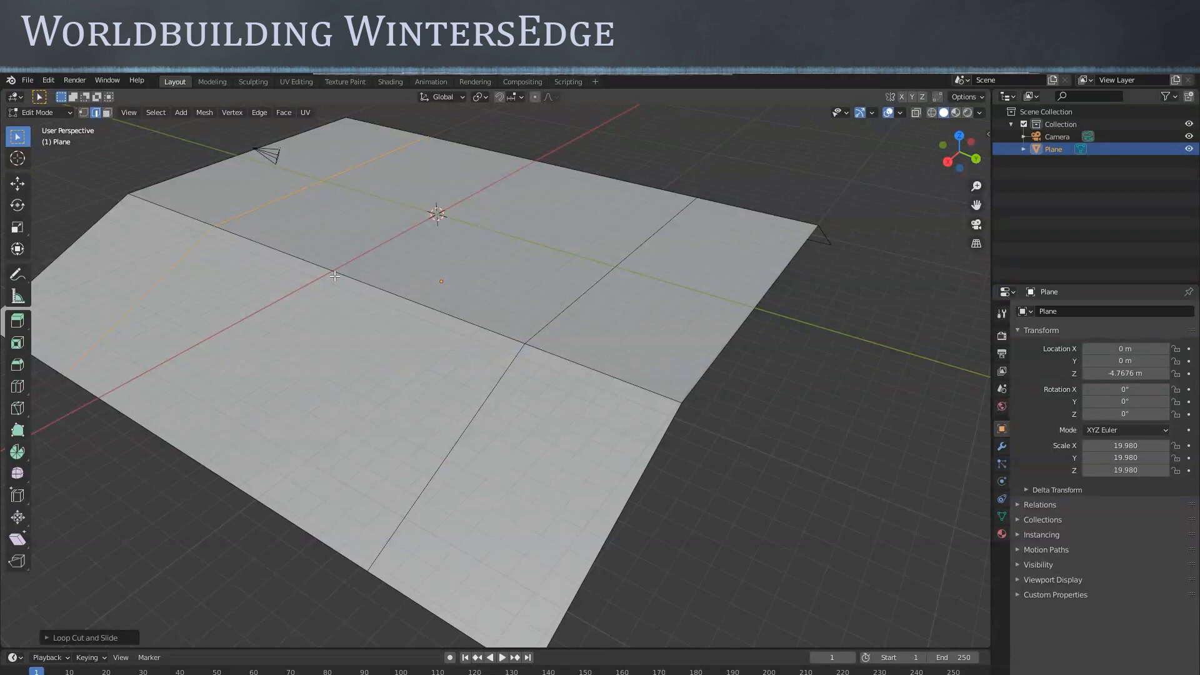
pyautogui.press('3')
pyautogui.click(468, 248)
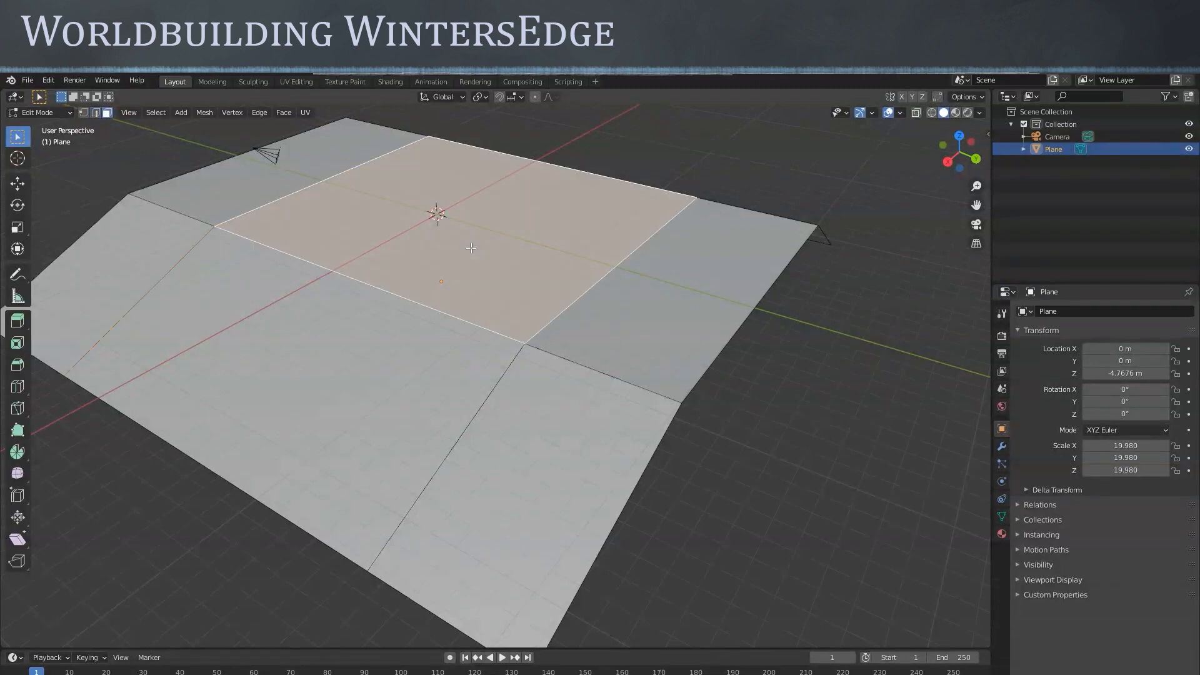
pyautogui.click(17, 183)
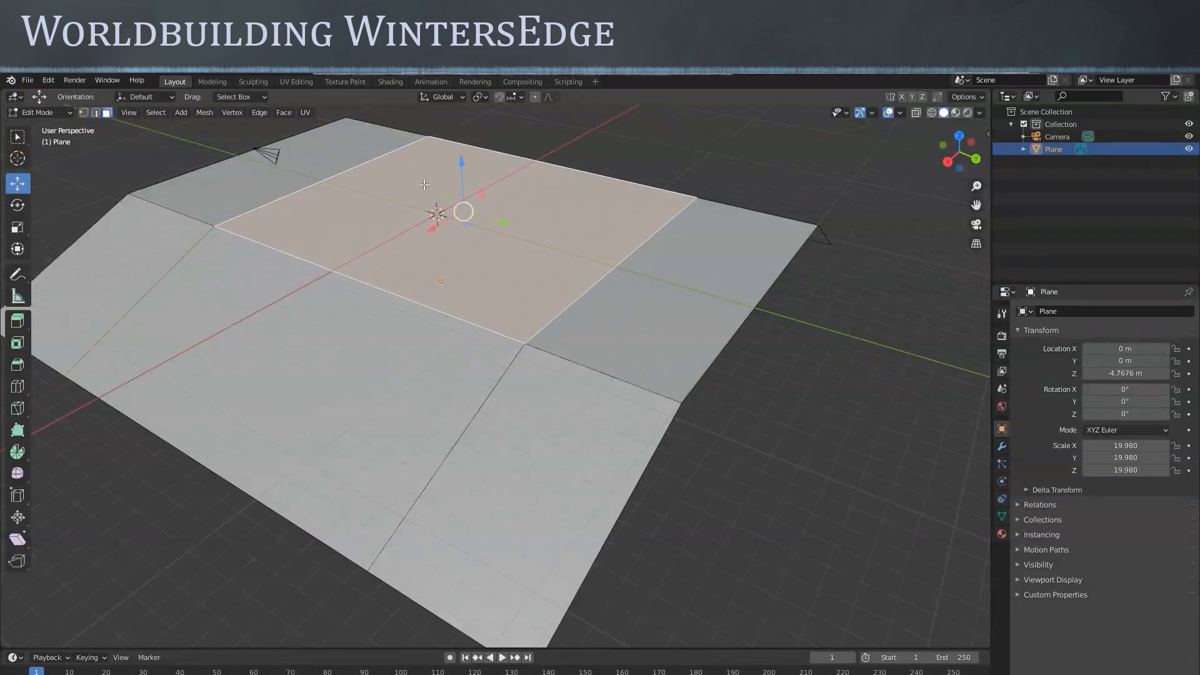
pyautogui.moveTo(462, 161); pyautogui.dragTo(461, 124)
pyautogui.moveTo(495, 190); pyautogui.dragTo(549, 221)
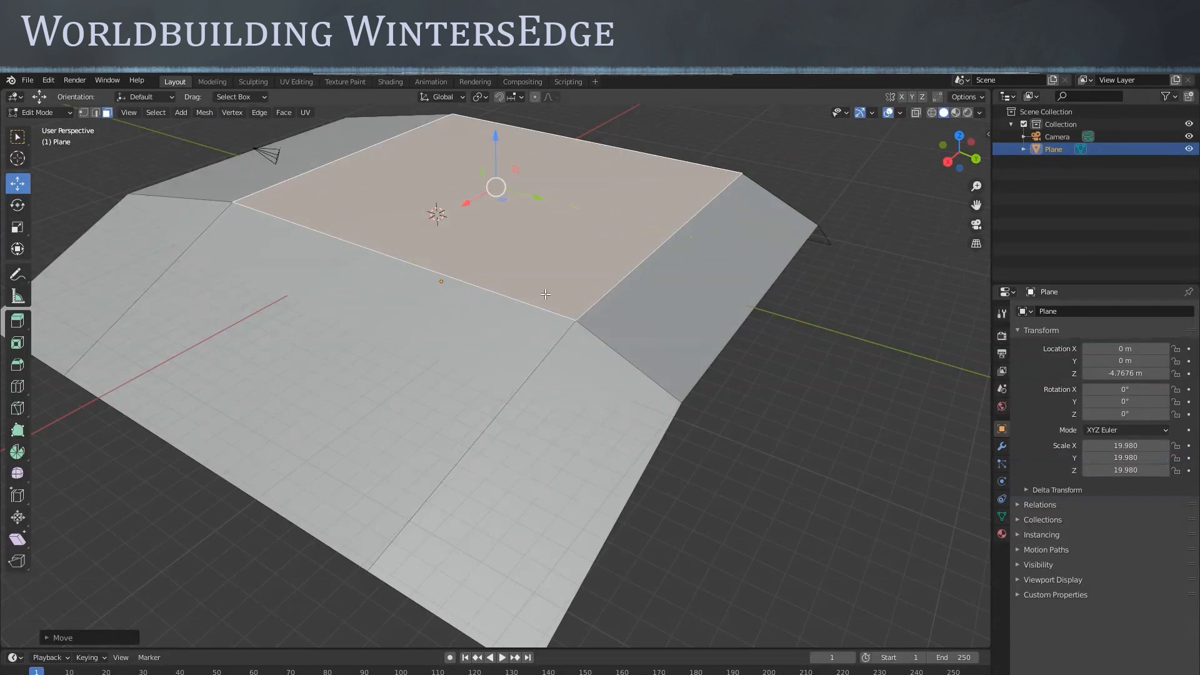
# In edge selection mode, select the sloped edge from the raised face's near corner to the plane's near end and raise it along Z
pyautogui.moveTo(714, 378); pyautogui.dragTo(669, 370, button='middle')
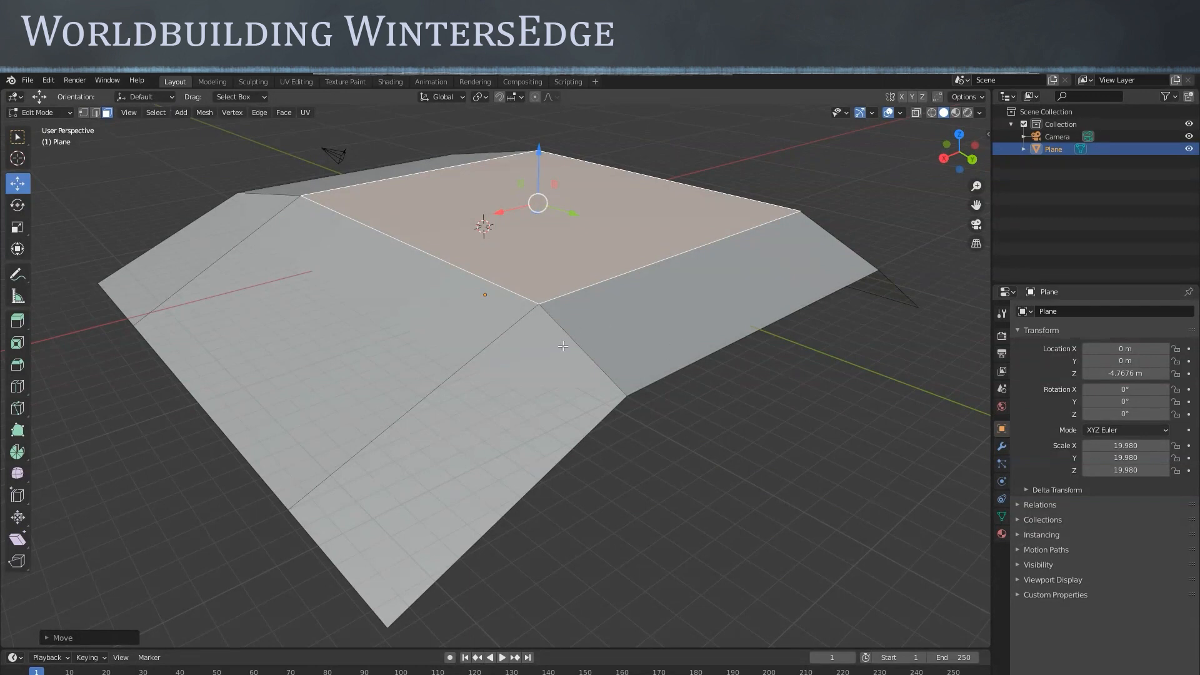
pyautogui.press('2')
pyautogui.click(582, 348)
pyautogui.moveTo(664, 388); pyautogui.dragTo(717, 377, button='middle')
pyautogui.moveTo(657, 241); pyautogui.dragTo(657, 208)
pyautogui.moveTo(654, 216); pyautogui.dragTo(543, 243, button='middle')
# Try shifting the selected sloped edge back and forth along the X axis, and undo both moves
pyautogui.moveTo(394, 364); pyautogui.dragTo(439, 363)
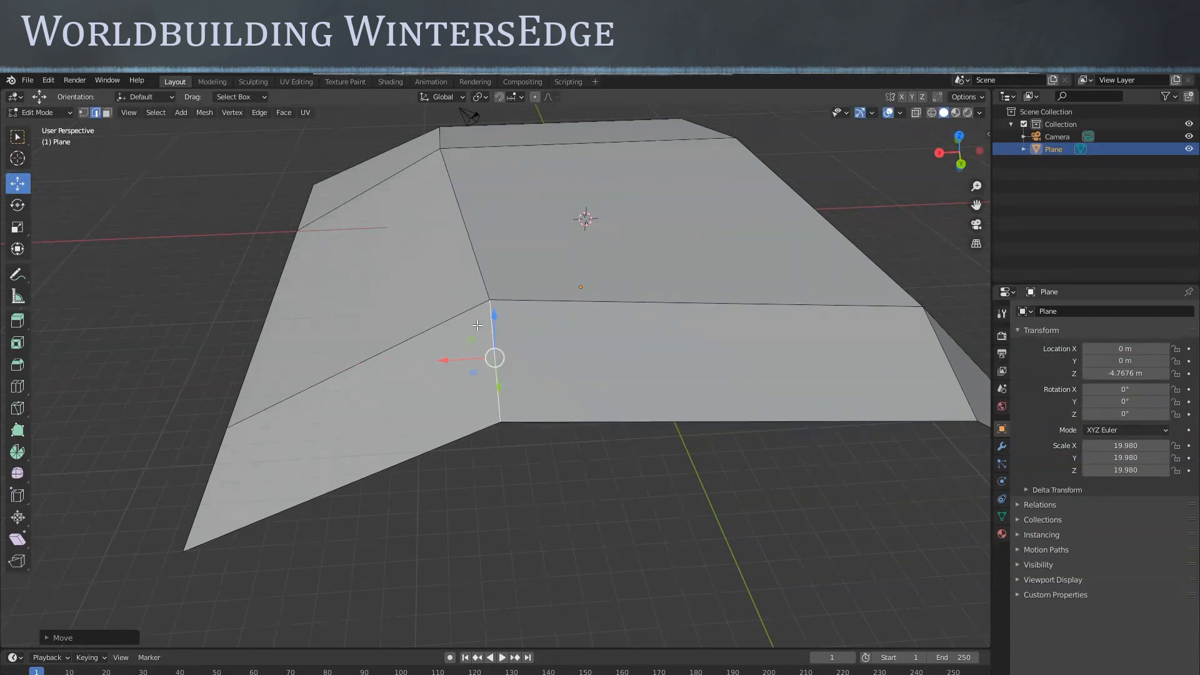
pyautogui.moveTo(449, 359); pyautogui.dragTo(403, 358)
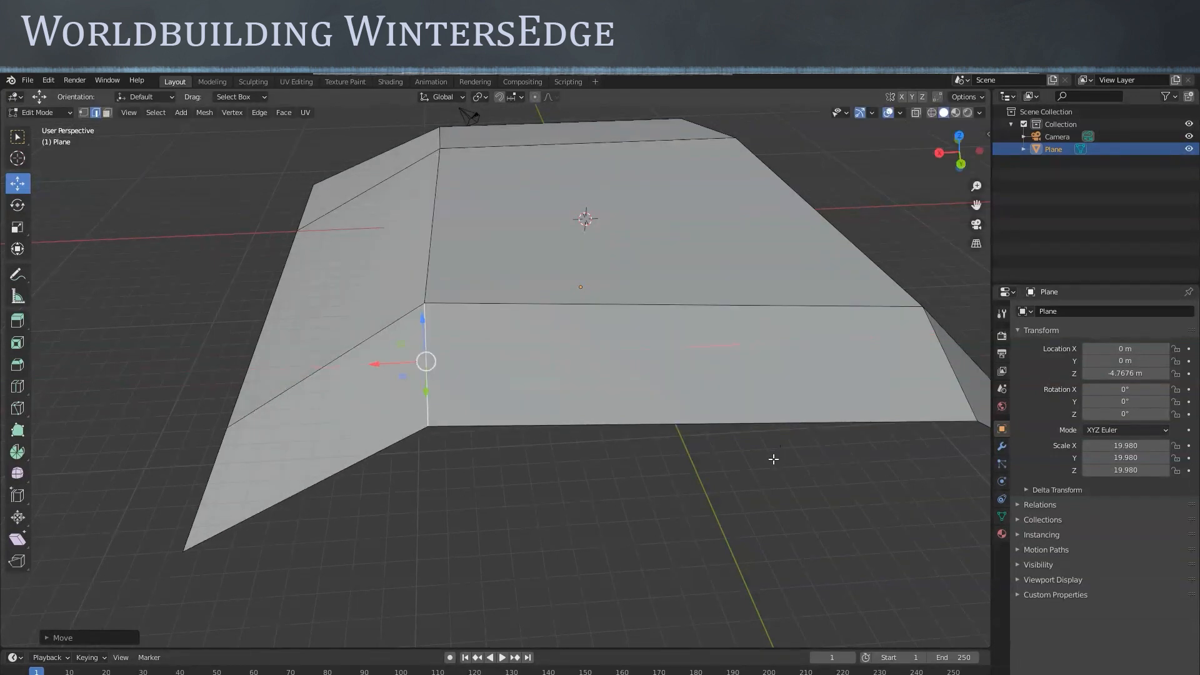
pyautogui.hotkey('ctrl', 'z')
pyautogui.hotkey('ctrl', 'z')
pyautogui.moveTo(631, 467); pyautogui.dragTo(717, 433, button='middle')
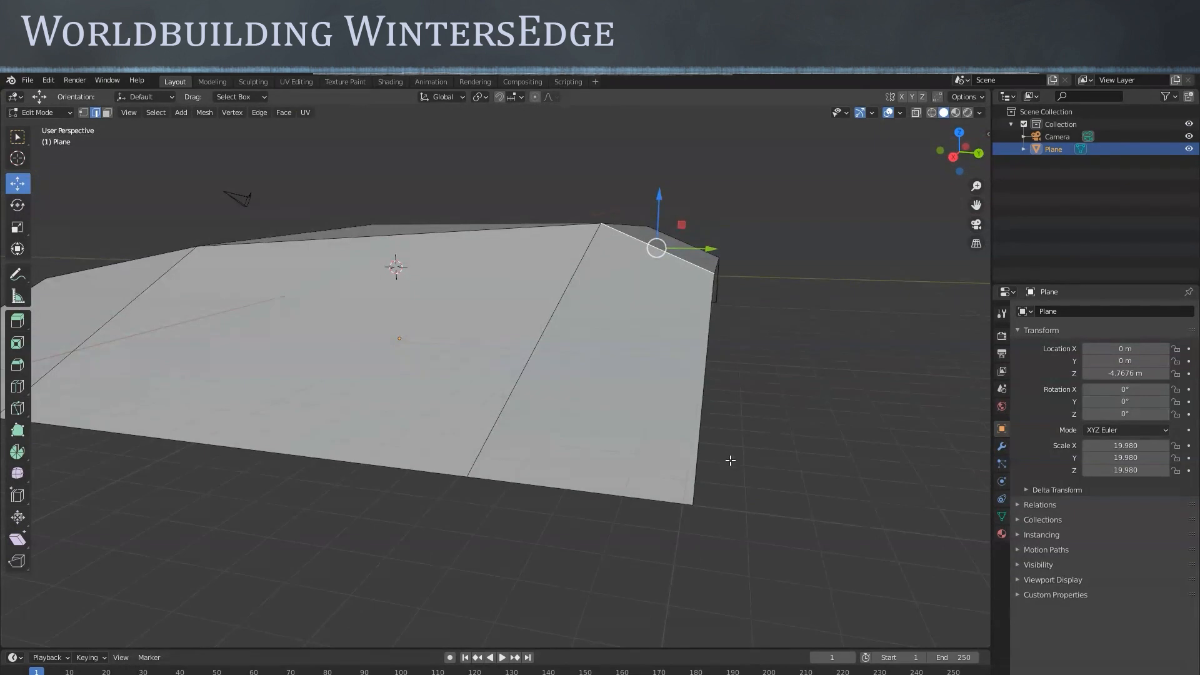
# Undo the raise of the sloped edge at the plane's near end
pyautogui.hotkey('ctrl', 'z')
pyautogui.hotkey('ctrl', 'z')
pyautogui.moveTo(768, 428); pyautogui.dragTo(748, 454, button='middle')
pyautogui.moveTo(773, 409); pyautogui.dragTo(797, 401, button='middle')
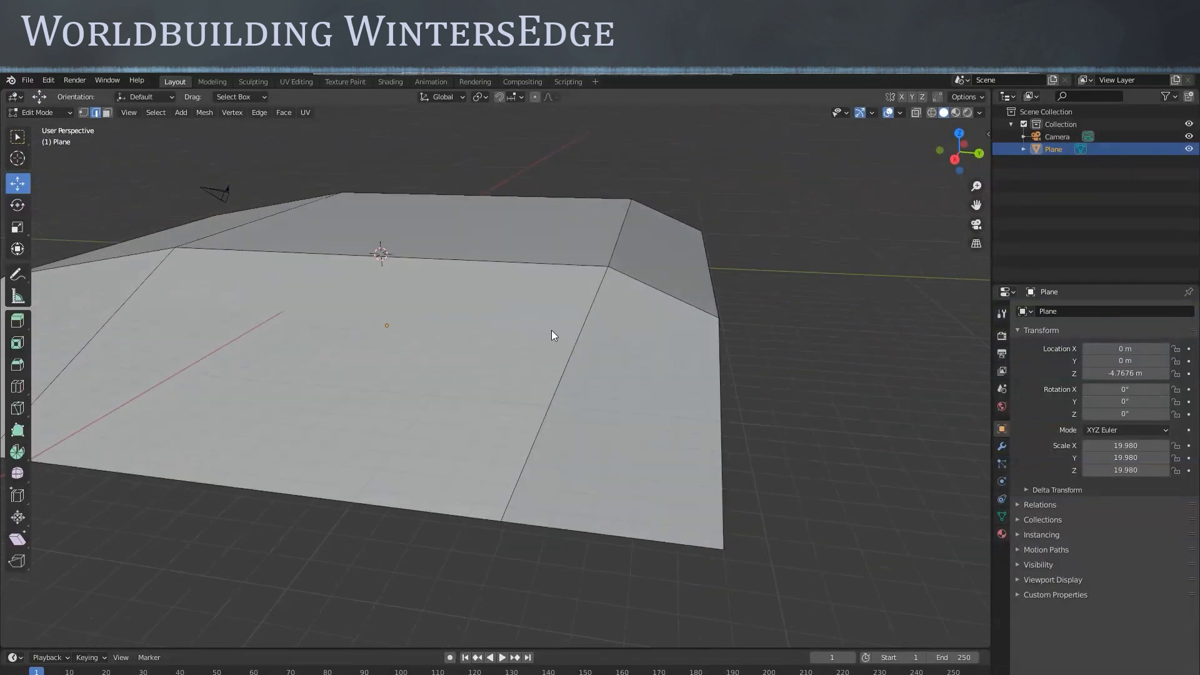
# Leave Edit Mode and lower the plane along Z to about -7.17 m
pyautogui.press('Tab')
pyautogui.moveTo(382, 272); pyautogui.dragTo(376, 308)
pyautogui.scroll(-3, 747, 383)
pyautogui.moveTo(719, 396); pyautogui.dragTo(738, 409, button='middle')
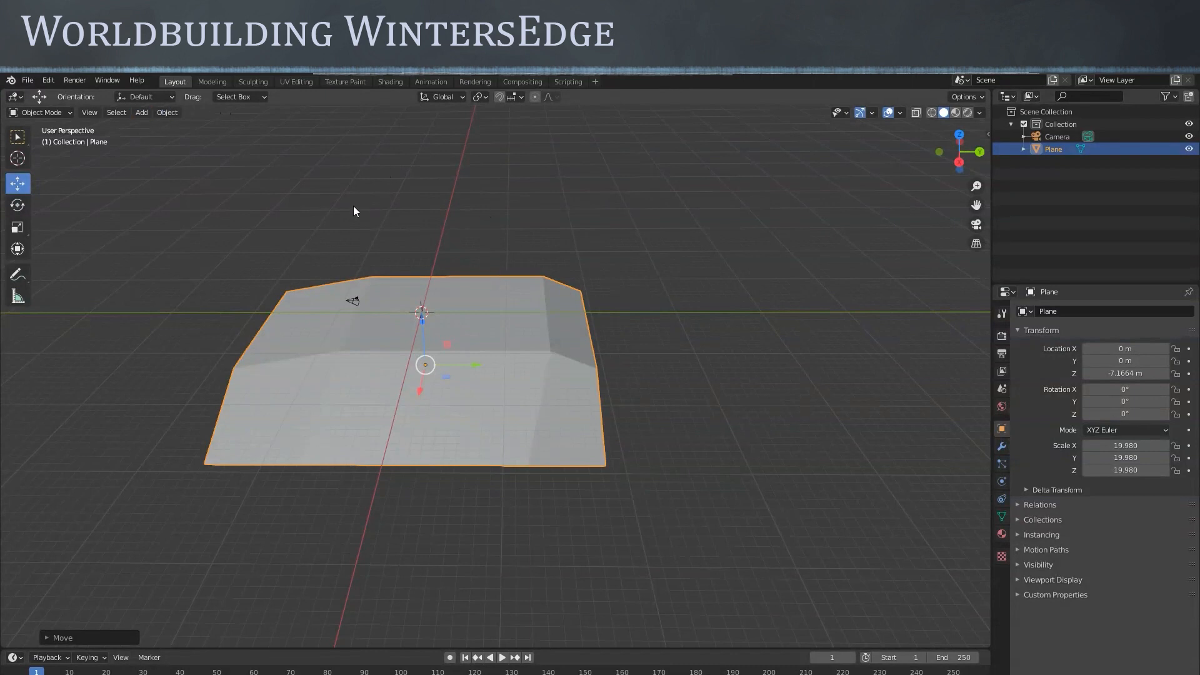
# Add a cube mesh and raise it along Z to about 0.56 m above the terrain's flat top
pyautogui.click(140, 112)
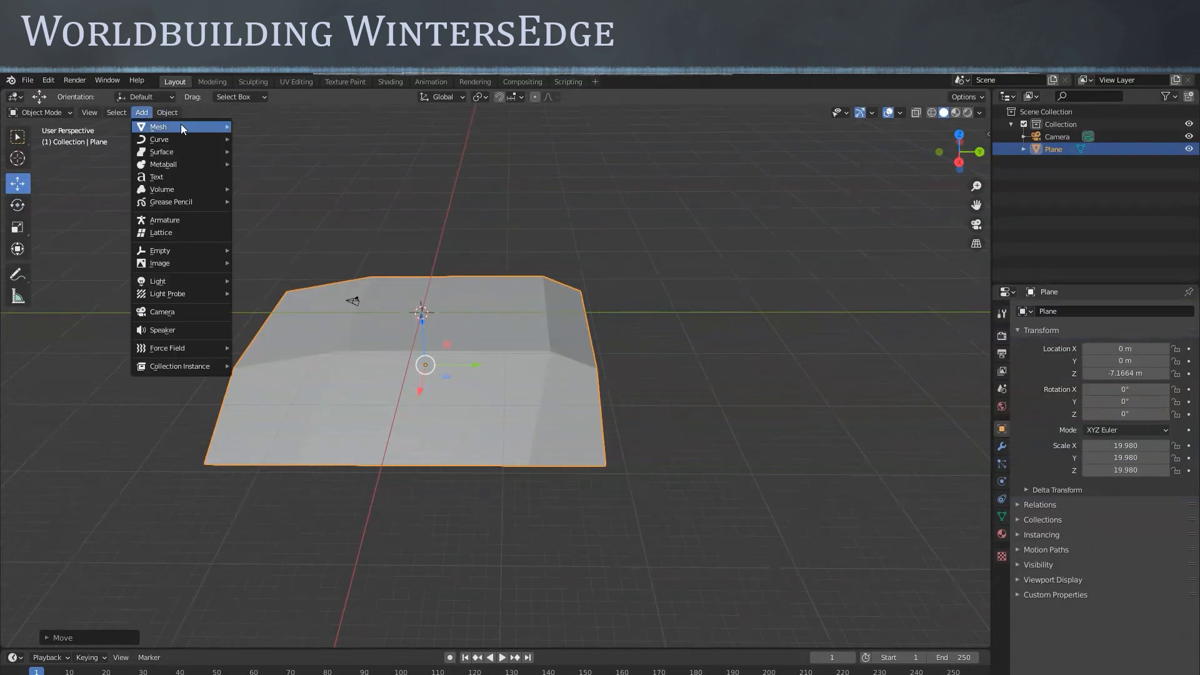
pyautogui.moveTo(183, 125)
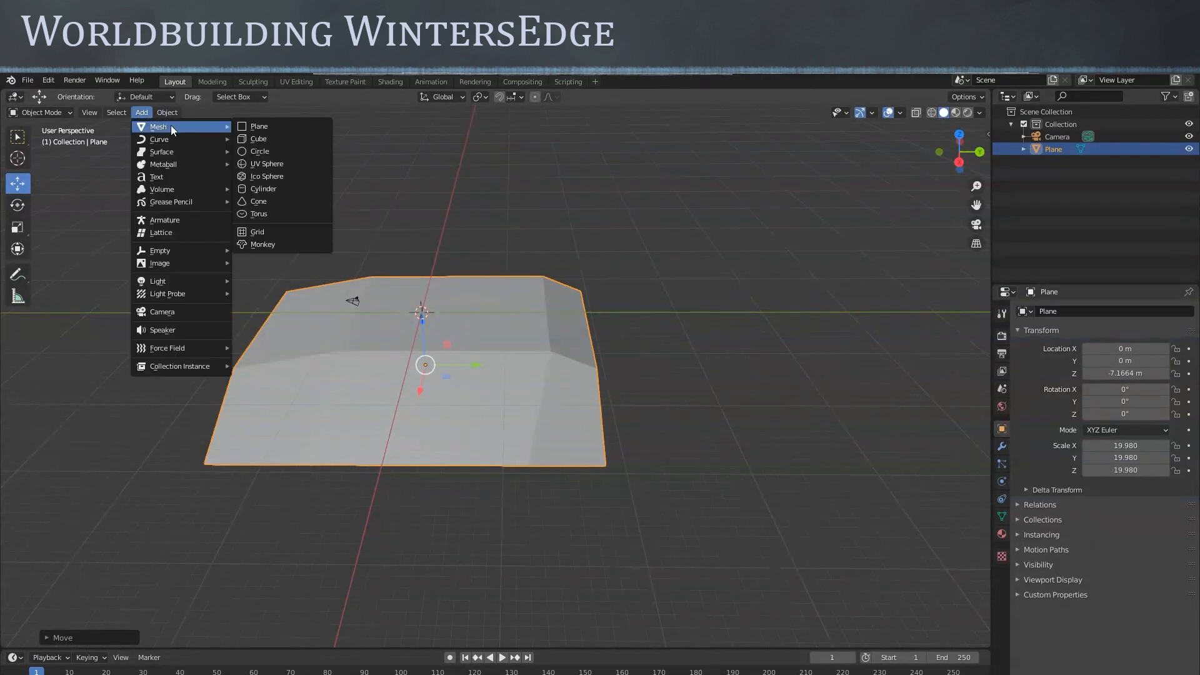
pyautogui.click(261, 139)
pyautogui.scroll(5, 527, 285)
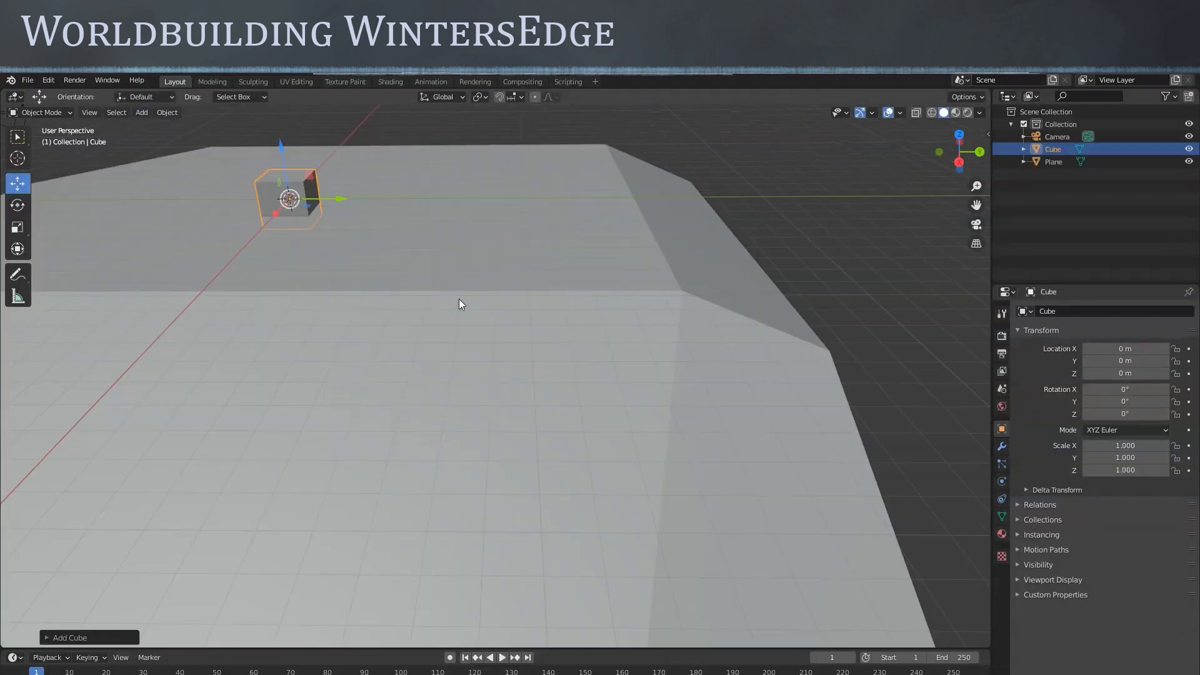
pyautogui.press('KP_Decimal')
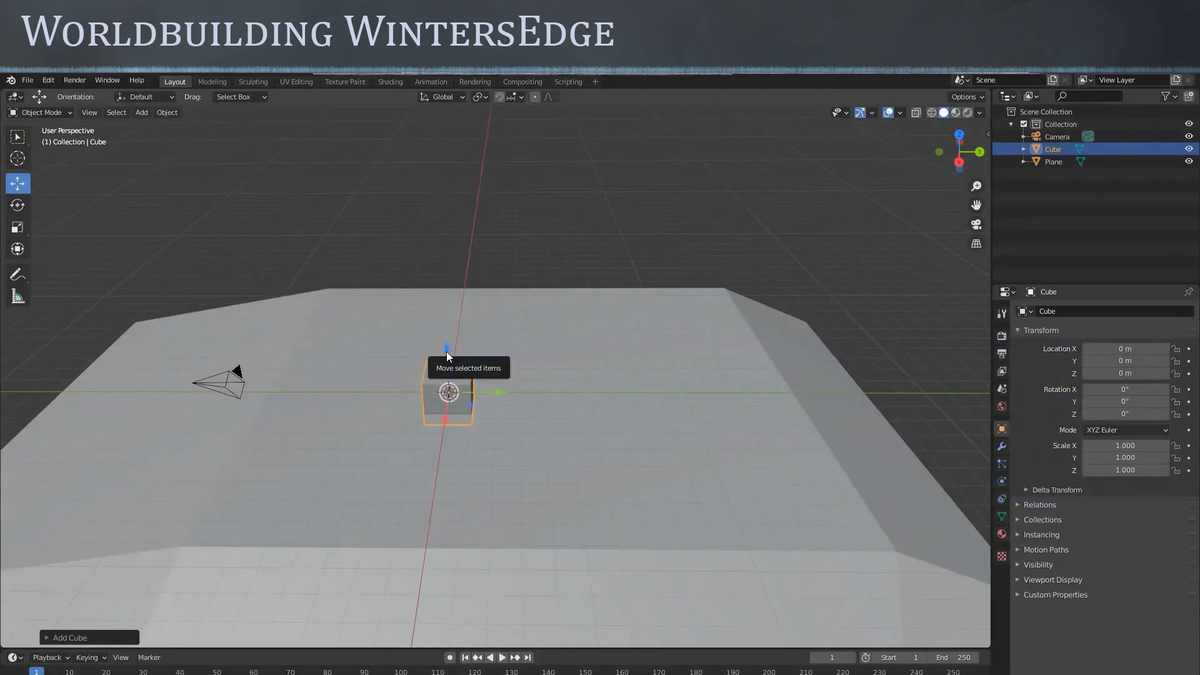
pyautogui.moveTo(446, 350); pyautogui.dragTo(445, 337)
pyautogui.moveTo(550, 413); pyautogui.dragTo(568, 440, button='middle')
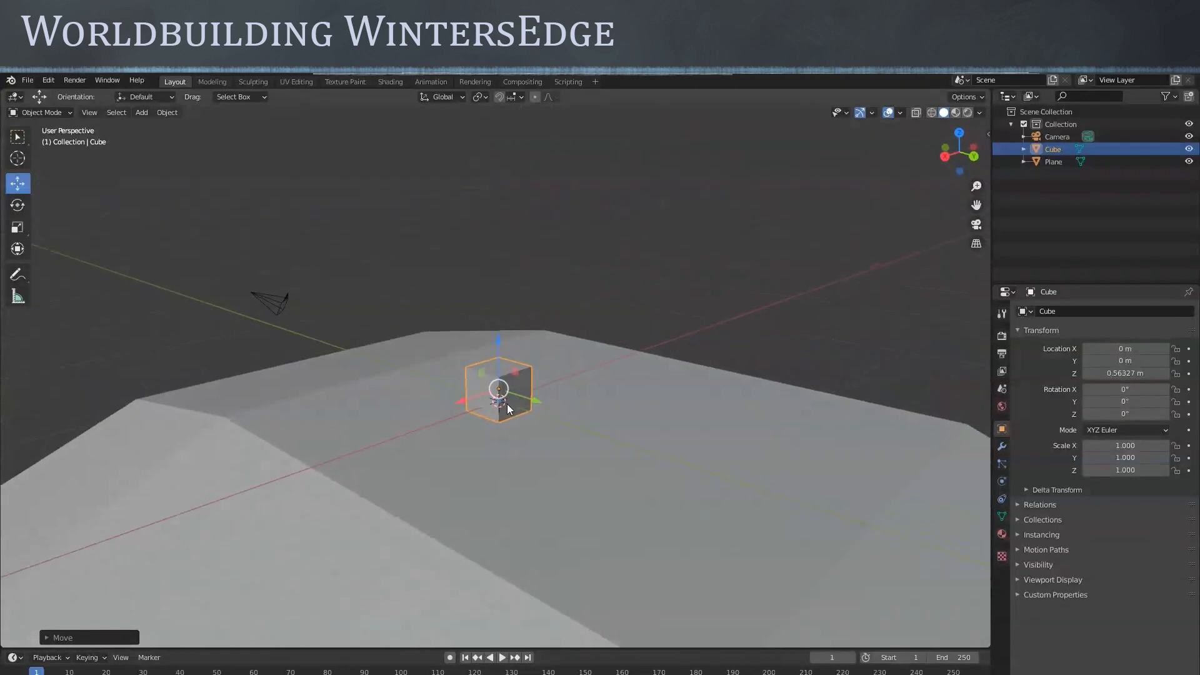
# Stretch the cube along Z to a scale of about 1.93 and raise it to about 1.58 m
pyautogui.click(18, 228)
pyautogui.moveTo(501, 341); pyautogui.dragTo(492, 291)
pyautogui.click(18, 183)
pyautogui.moveTo(503, 341); pyautogui.dragTo(503, 317)
pyautogui.moveTo(570, 431); pyautogui.dragTo(642, 434, button='middle')
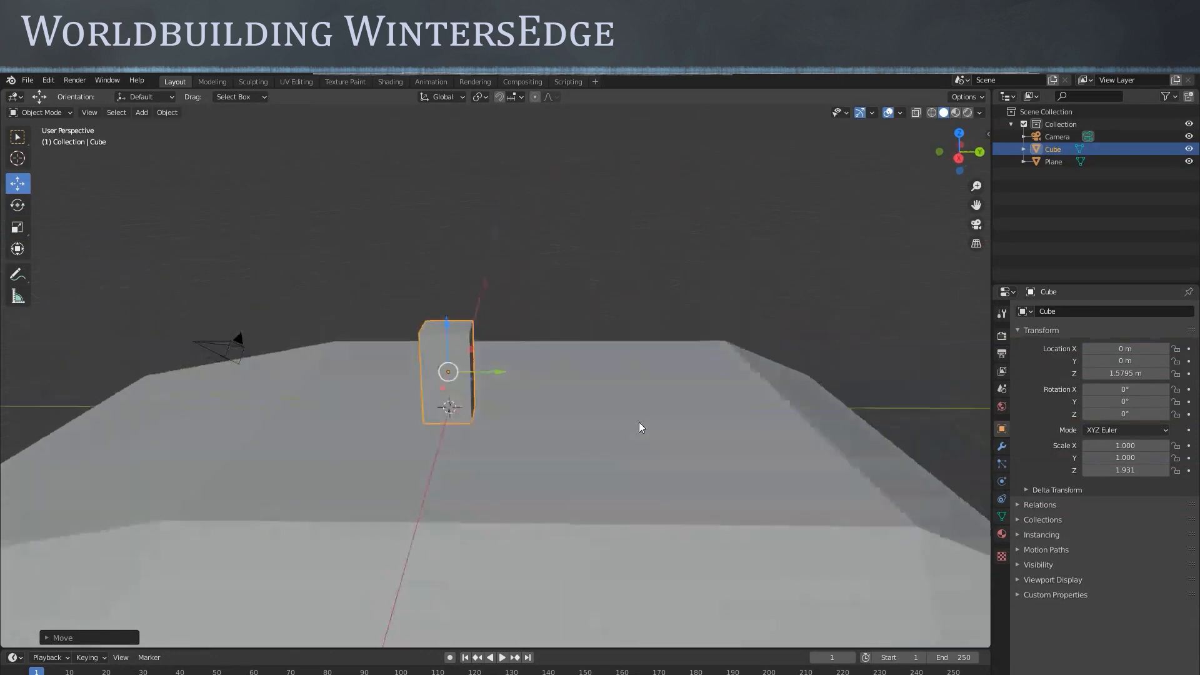
# Move the tall block along negative Y to about -5.54 m
pyautogui.moveTo(492, 369); pyautogui.dragTo(364, 360)
pyautogui.moveTo(441, 400); pyautogui.dragTo(395, 374, button='middle')
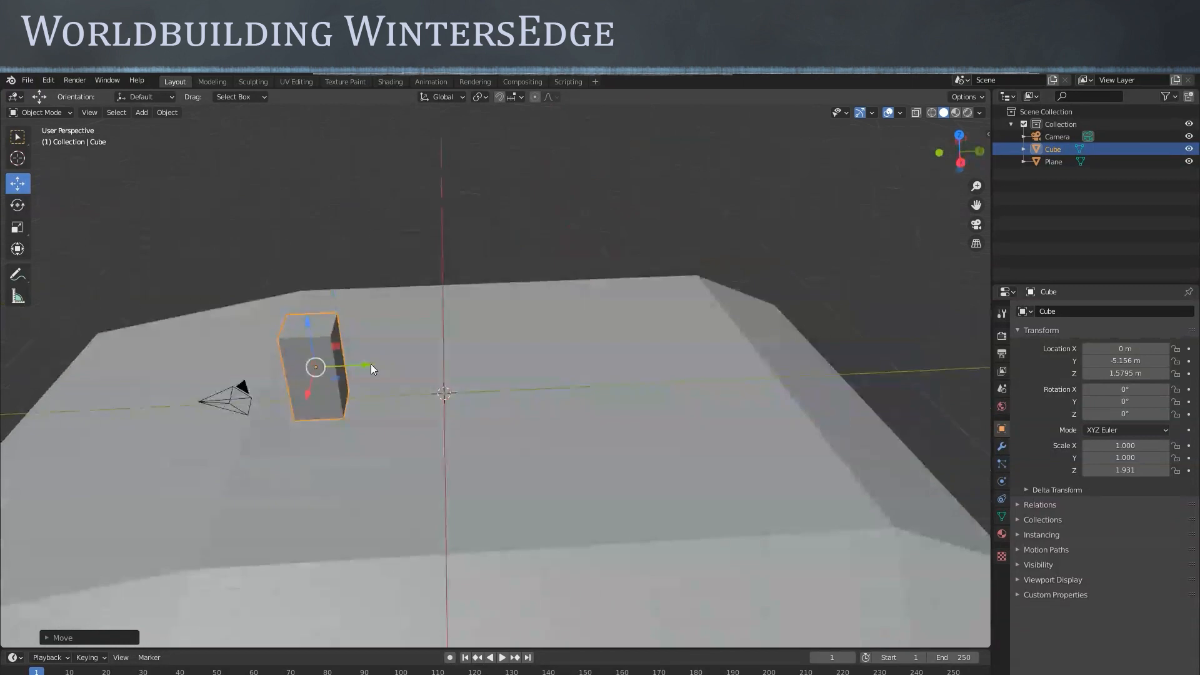
pyautogui.moveTo(363, 364); pyautogui.dragTo(354, 364)
pyautogui.moveTo(432, 404); pyautogui.dragTo(406, 447, button='middle')
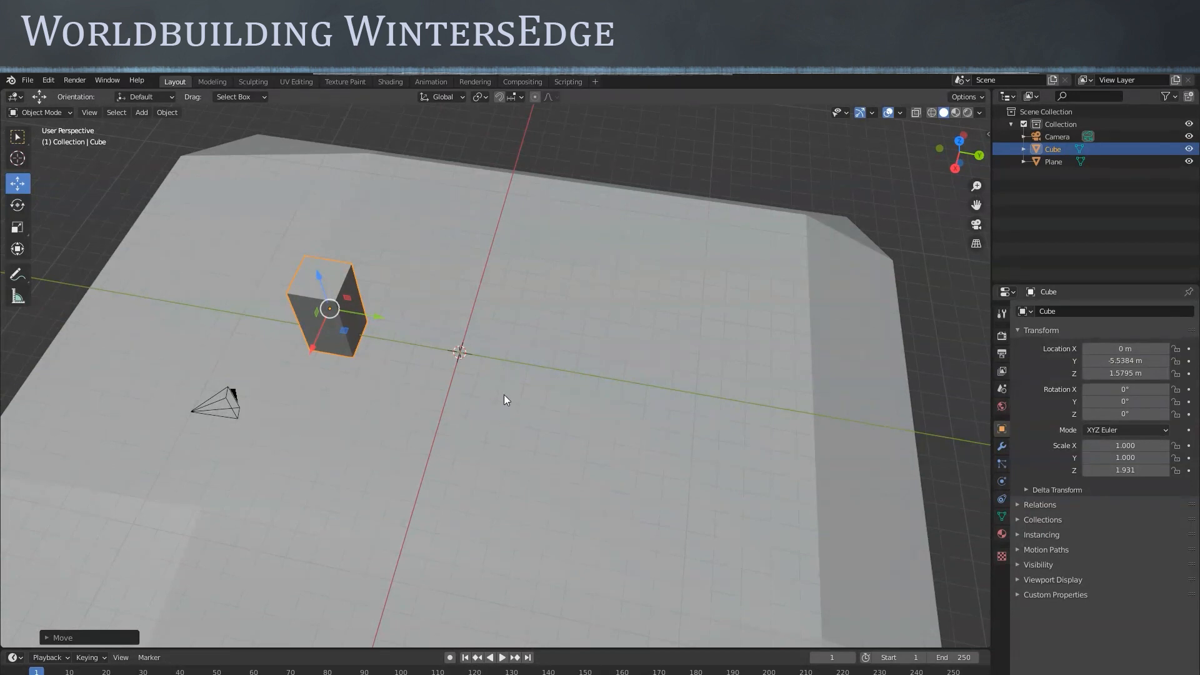
# Duplicate the tall block in place, scale the copy to about 1.87 on Y and 0.95 on Z, and lower it to about 0.30 m
pyautogui.hotkey('shift', 'd')
pyautogui.rightClick(426, 391)
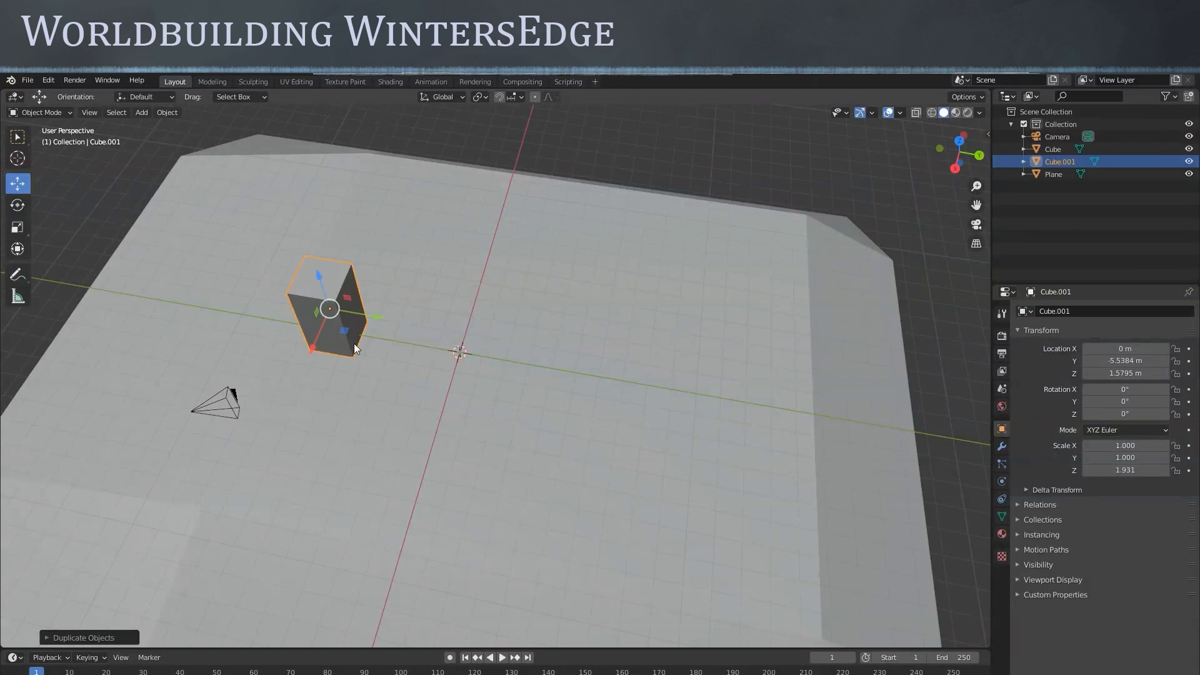
pyautogui.click(18, 226)
pyautogui.moveTo(377, 314); pyautogui.dragTo(424, 322)
pyautogui.moveTo(318, 276); pyautogui.dragTo(325, 295)
pyautogui.click(17, 182)
pyautogui.moveTo(452, 354); pyautogui.dragTo(616, 275, button='middle')
# Widen the base block to a scale of about 1.53 on X, shift it along X to about 0.32 m and deselect it
pyautogui.click(25, 227)
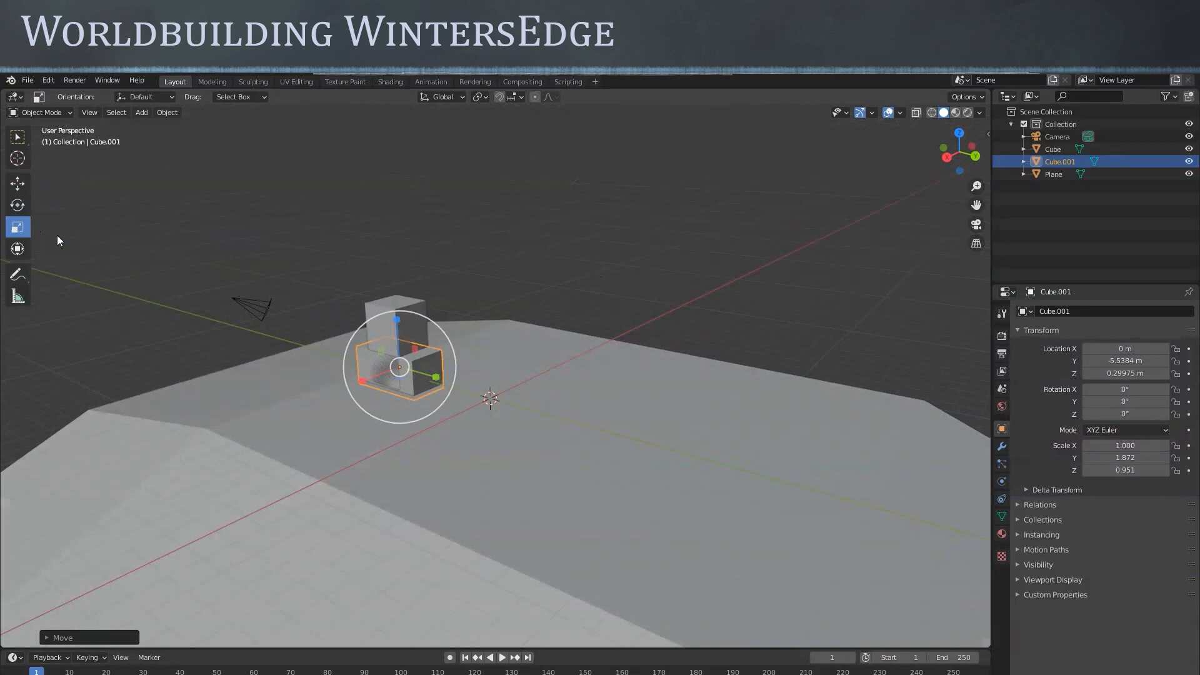
pyautogui.click(339, 388)
pyautogui.click(17, 184)
pyautogui.moveTo(436, 388); pyautogui.dragTo(403, 378, button='middle')
pyautogui.moveTo(436, 356); pyautogui.dragTo(525, 397)
pyautogui.moveTo(525, 396); pyautogui.dragTo(625, 409, button='middle')
pyautogui.click(486, 297)
pyautogui.moveTo(498, 452); pyautogui.dragTo(412, 432, button='middle')
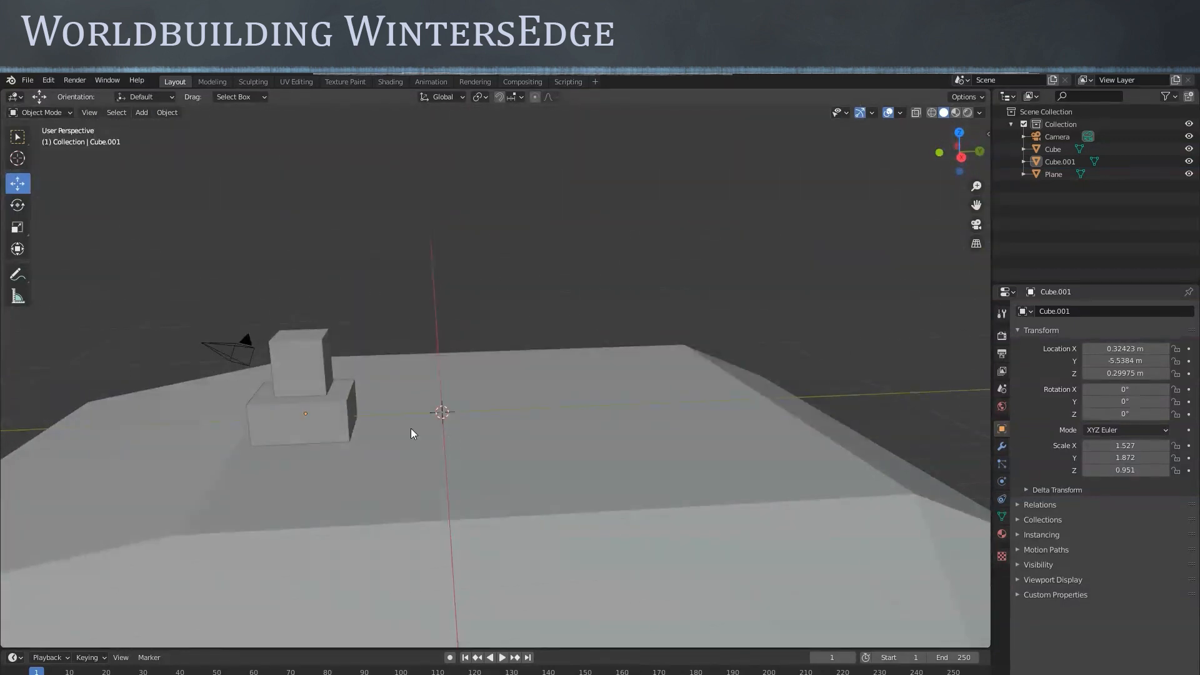
# Duplicate the tall block upward along Z to about 4.48 m and scale the copy uniformly to about 0.73
pyautogui.click(308, 357)
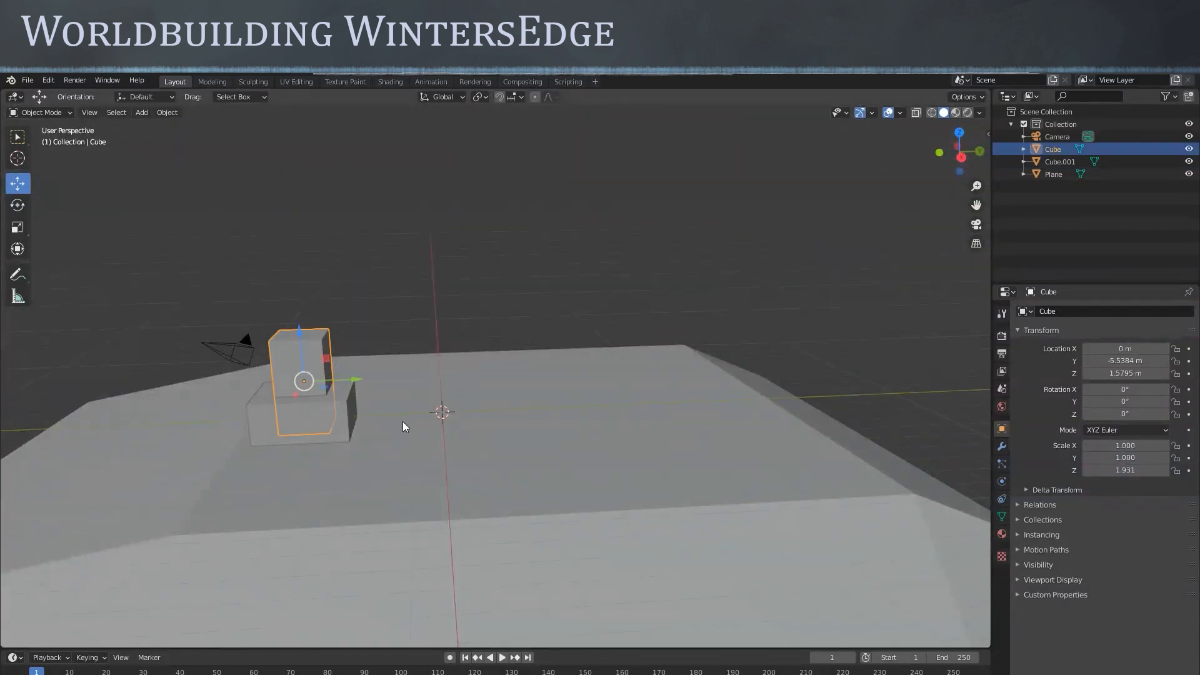
pyautogui.hotkey('shift', 'd')
pyautogui.press('z')
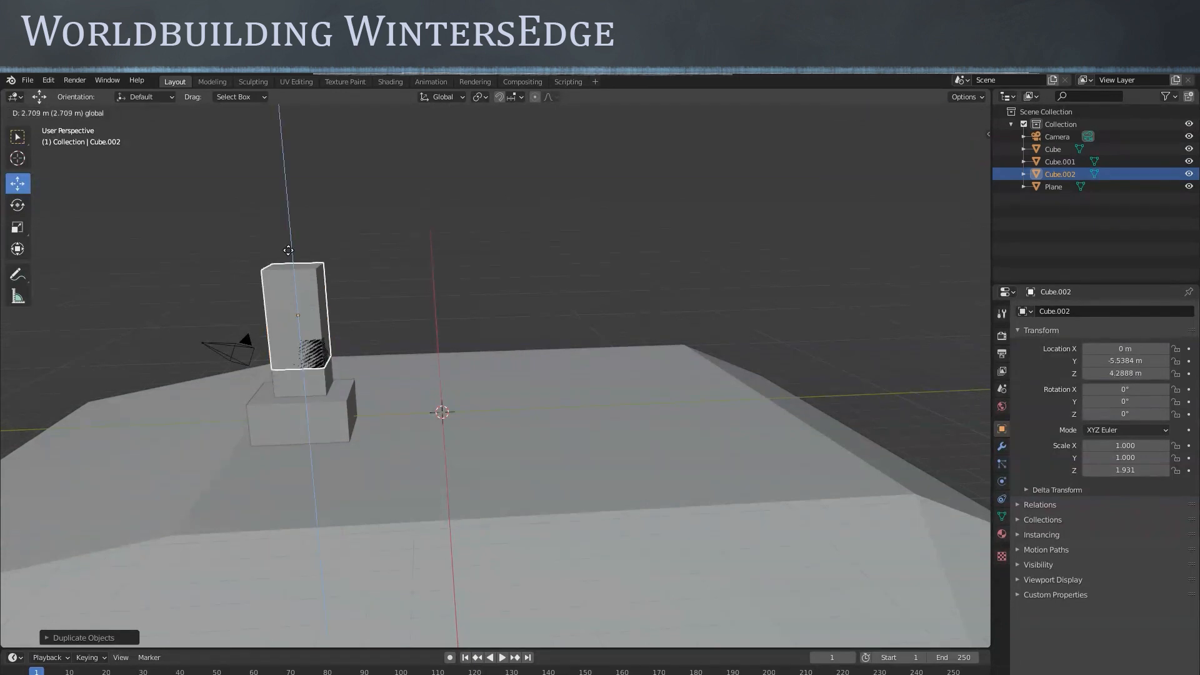
pyautogui.click(289, 248)
pyautogui.click(18, 226)
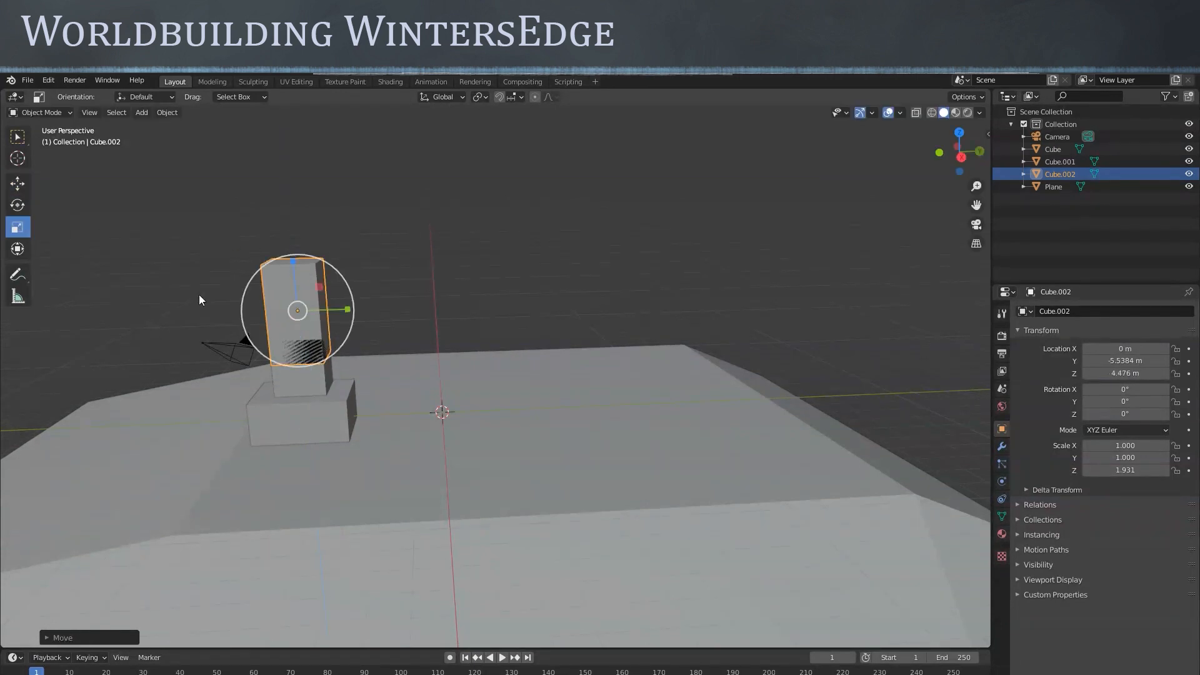
pyautogui.moveTo(330, 354); pyautogui.dragTo(311, 344)
# Shift the top block to about -0.23 m on X and -5.39 m on Y, and deselect it
pyautogui.click(18, 184)
pyautogui.moveTo(252, 340); pyautogui.dragTo(316, 246, button='middle')
pyautogui.moveTo(414, 231); pyautogui.dragTo(488, 249)
pyautogui.moveTo(496, 287); pyautogui.dragTo(377, 310, button='middle')
pyautogui.moveTo(372, 311); pyautogui.dragTo(363, 311)
pyautogui.moveTo(362, 310); pyautogui.dragTo(525, 367, button='middle')
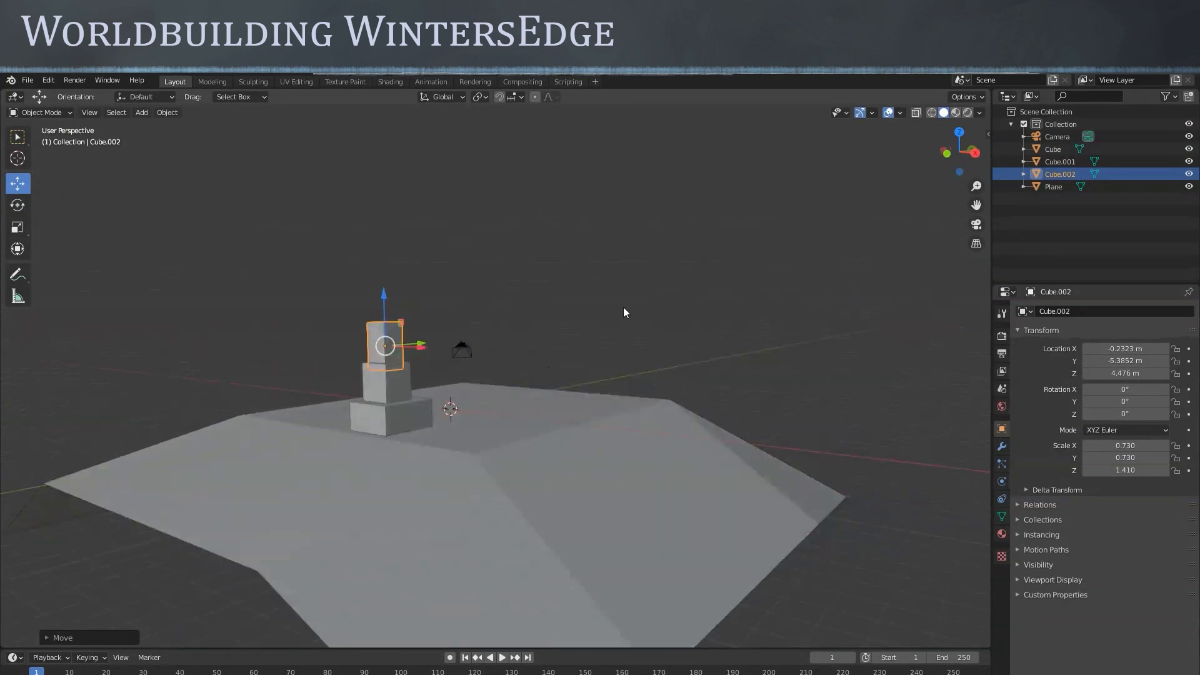
pyautogui.click(622, 325)
pyautogui.moveTo(637, 476); pyautogui.dragTo(581, 511, button='middle')
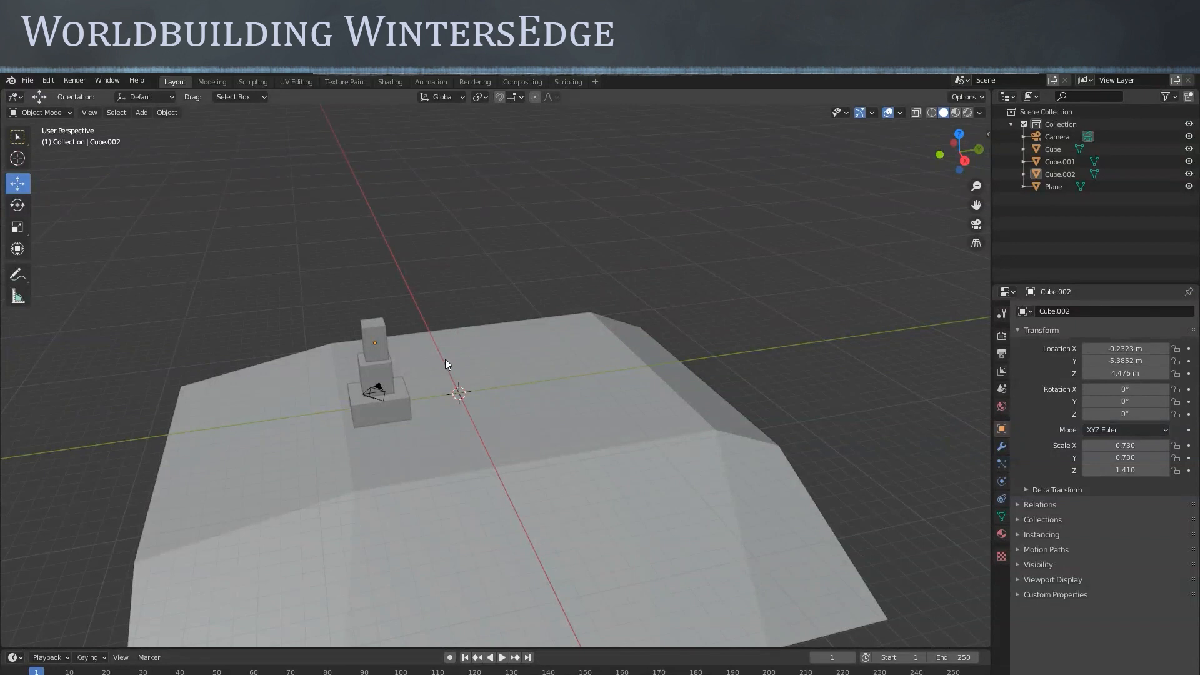
# Select the tower's three blocks together by adding each one to the selection from the base up
pyautogui.scroll(3, 445, 359)
pyautogui.moveTo(467, 385); pyautogui.dragTo(579, 397, button='middle')
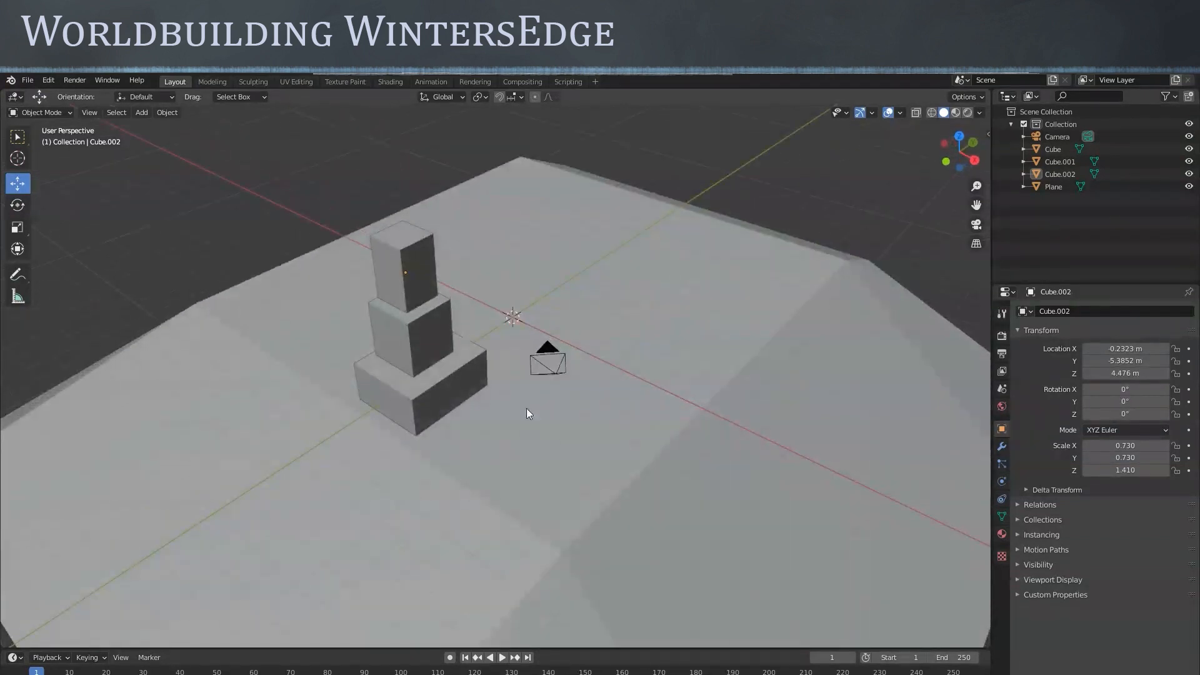
pyautogui.click(443, 385)
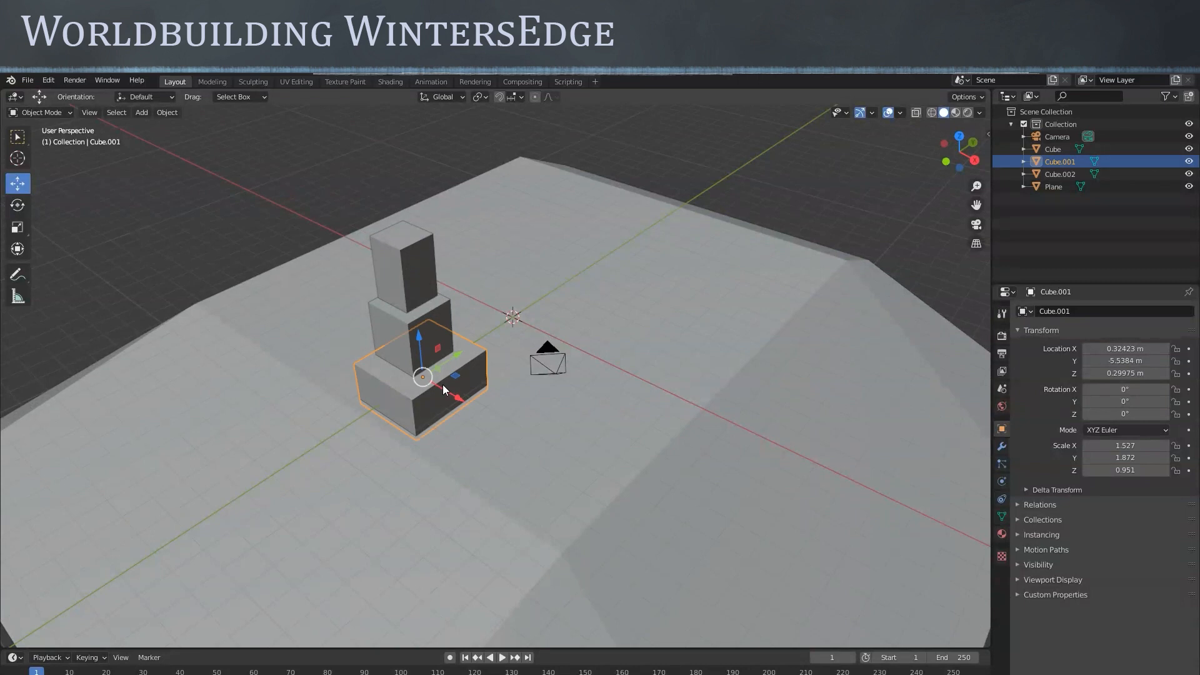
pyautogui.keyDown('shift'); pyautogui.click(444, 306); pyautogui.keyUp('shift')
pyautogui.keyDown('shift'); pyautogui.click(422, 255); pyautogui.keyUp('shift')
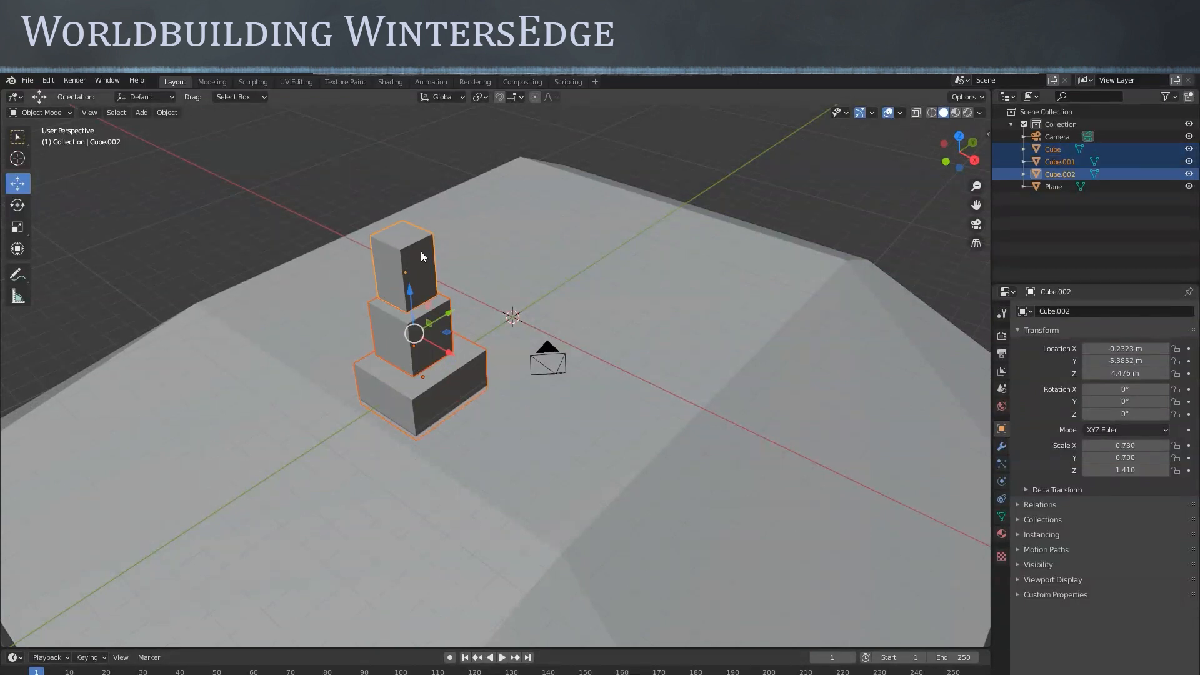
# Clear the selection and box-select the tower's three blocks with the Select Box tool
pyautogui.moveTo(606, 340); pyautogui.dragTo(220, 182, button='middle')
pyautogui.click(17, 137)
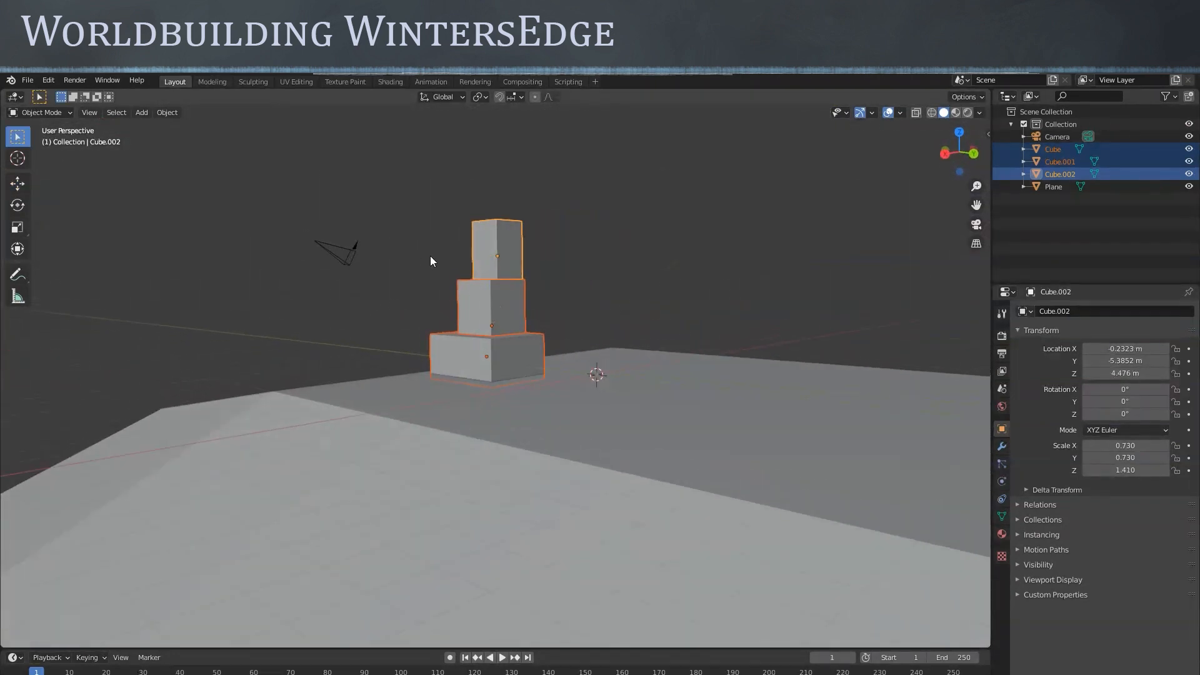
pyautogui.moveTo(544, 294); pyautogui.dragTo(565, 313, button='middle')
pyautogui.click(415, 217)
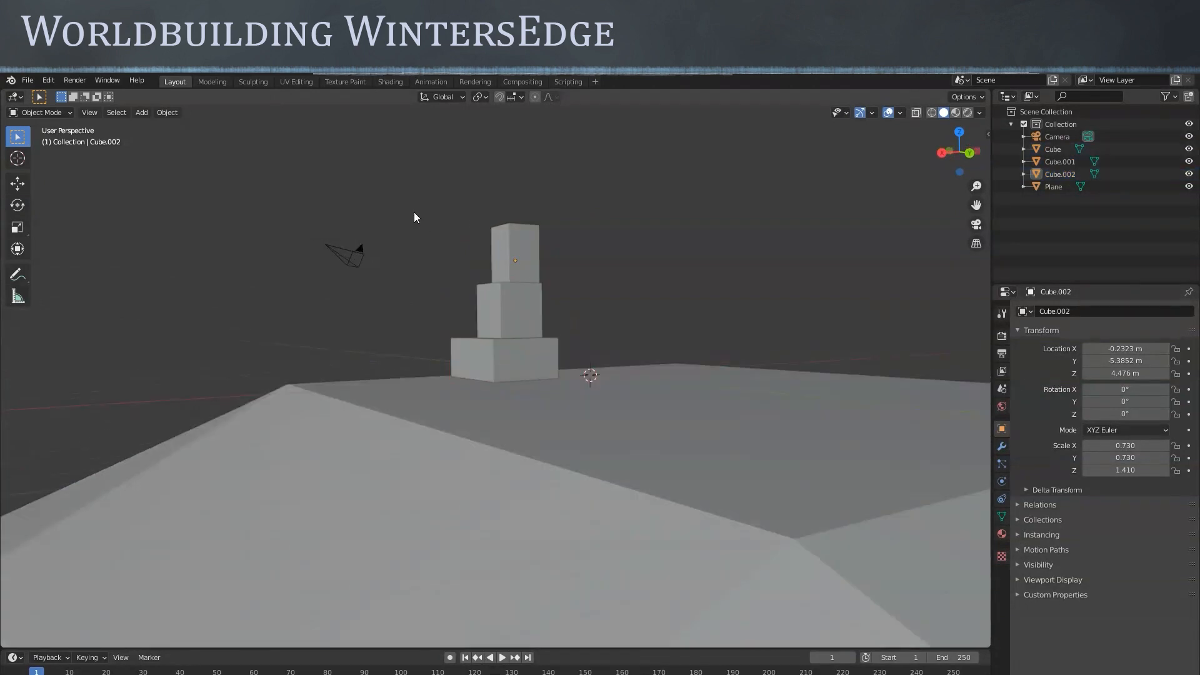
pyautogui.moveTo(399, 194); pyautogui.dragTo(546, 345)
pyautogui.moveTo(601, 329); pyautogui.dragTo(637, 367, button='middle')
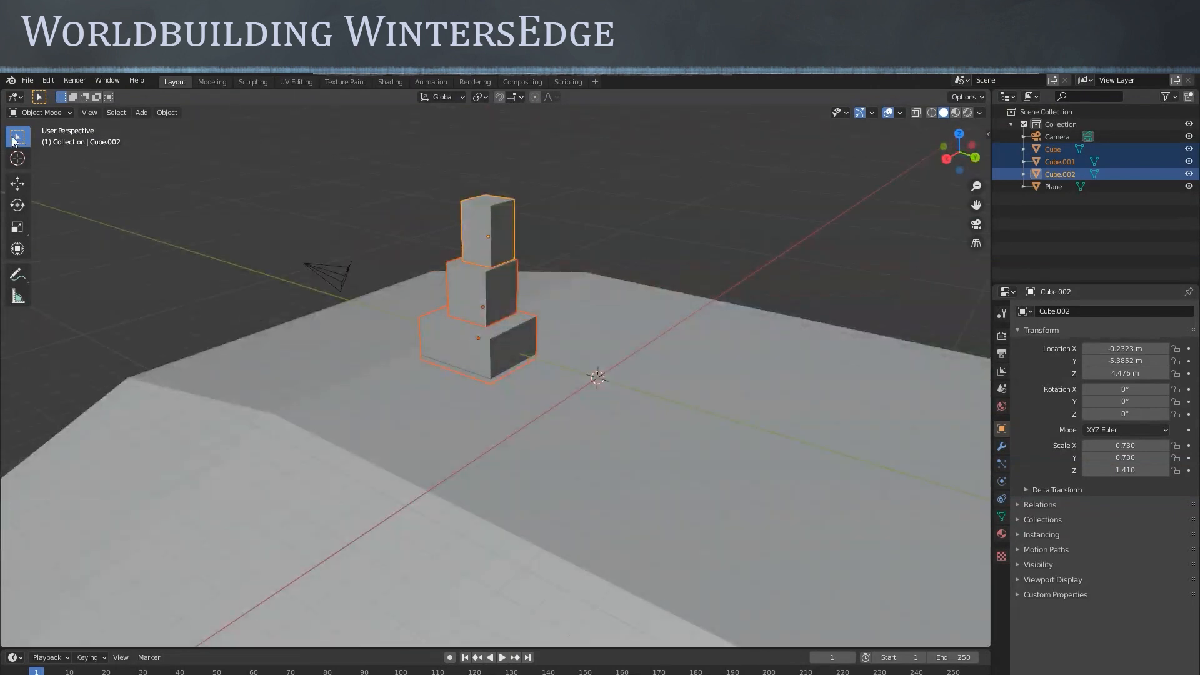
# Box-select the tower together with the ground plane, and remove the plane from the selection
pyautogui.moveTo(372, 164); pyautogui.dragTo(541, 350)
pyautogui.moveTo(502, 396); pyautogui.dragTo(552, 376, button='middle')
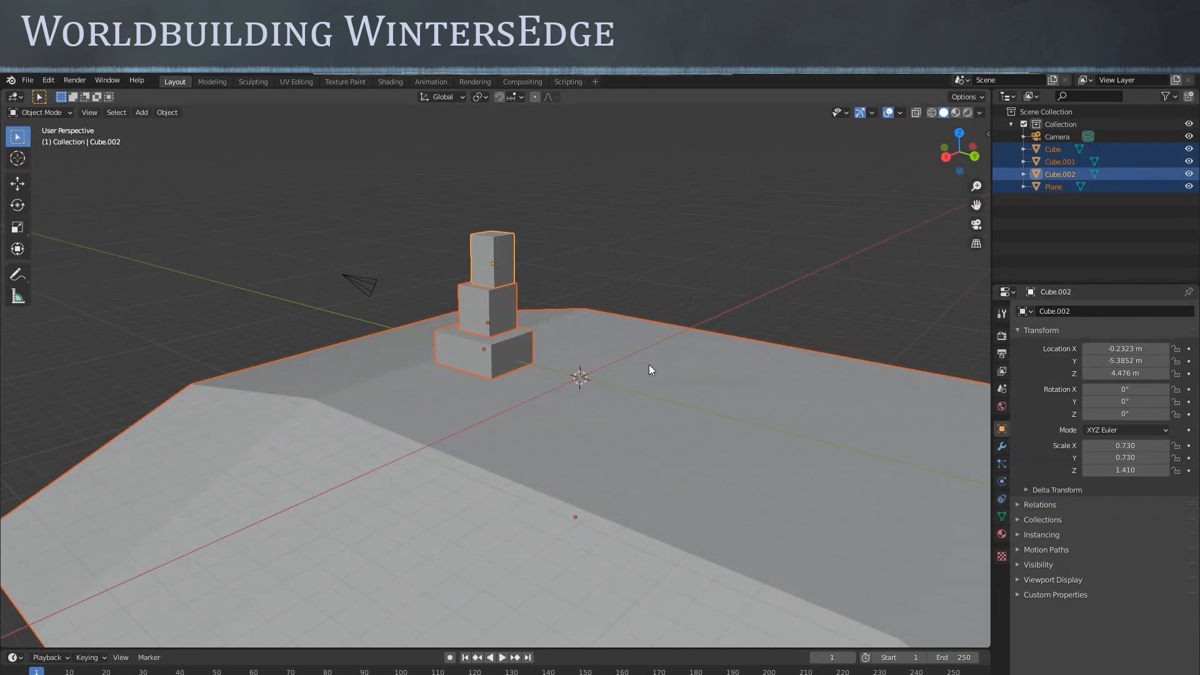
pyautogui.keyDown('ctrl'); pyautogui.click(358, 381); pyautogui.keyUp('ctrl')
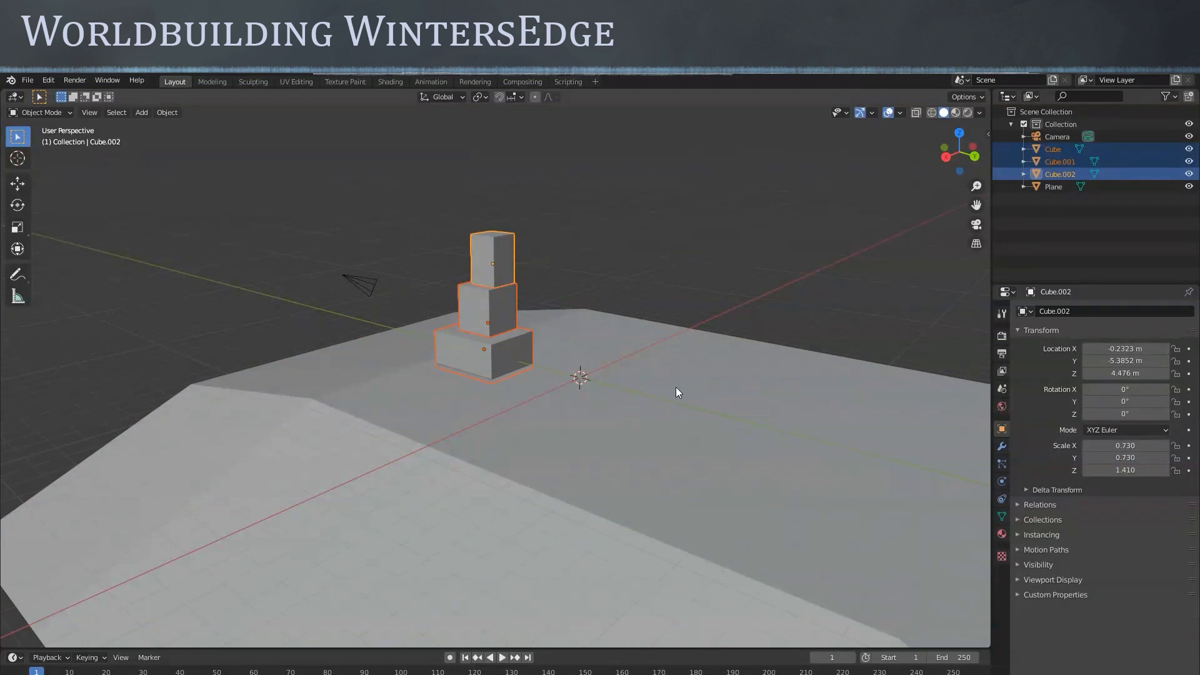
pyautogui.scroll(3, 624, 320)
pyautogui.moveTo(624, 320); pyautogui.dragTo(557, 379, button='middle')
pyautogui.scroll(-2, 610, 312)
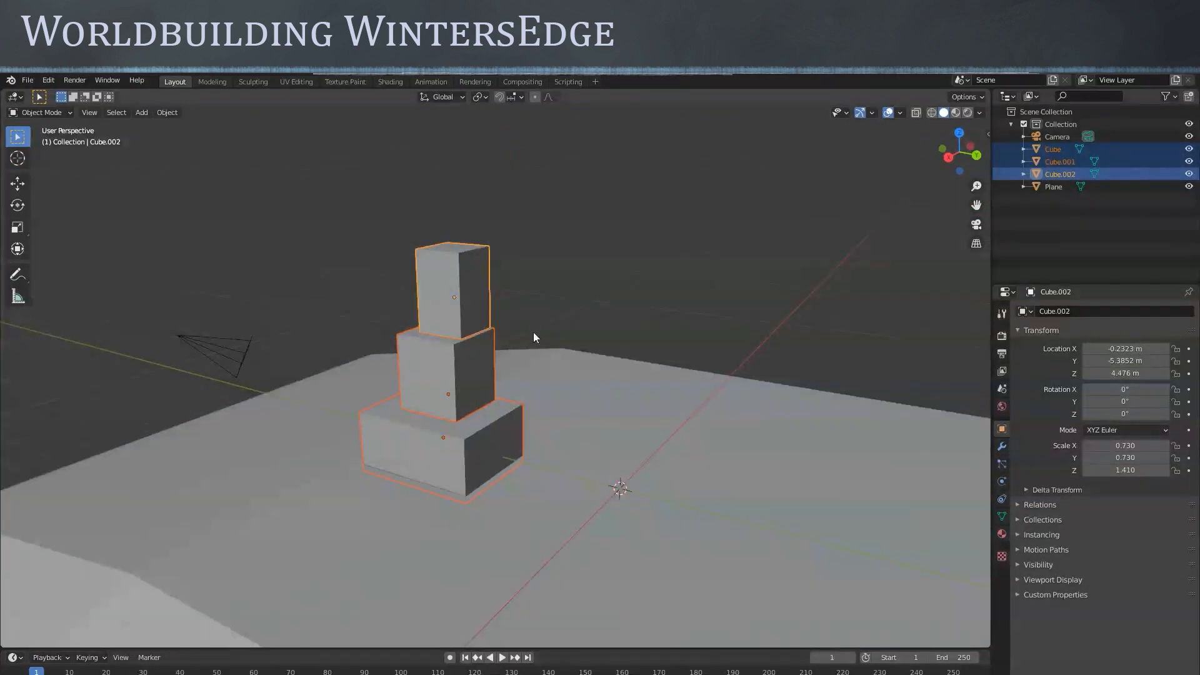
# Select the three tower blocks one by one and duplicate them along Y, placing the copied top block at about -1.29 m
pyautogui.hotkey('alt', 'a')
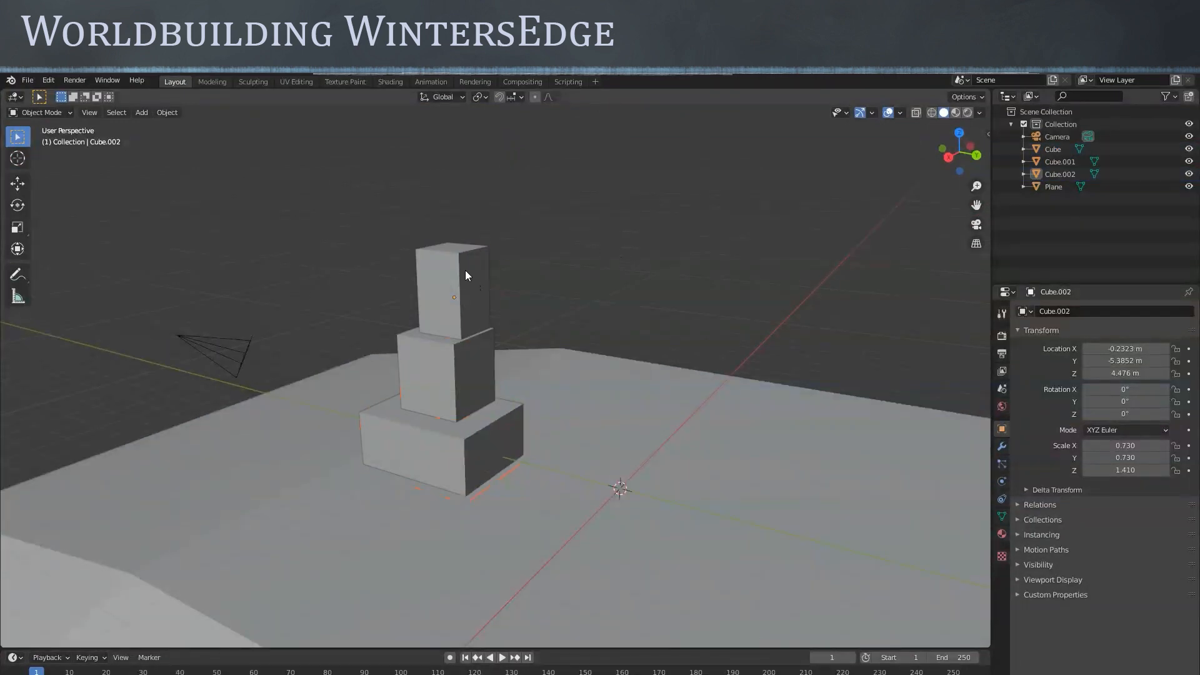
pyautogui.click(465, 275)
pyautogui.keyDown('shift'); pyautogui.click(431, 389); pyautogui.keyUp('shift')
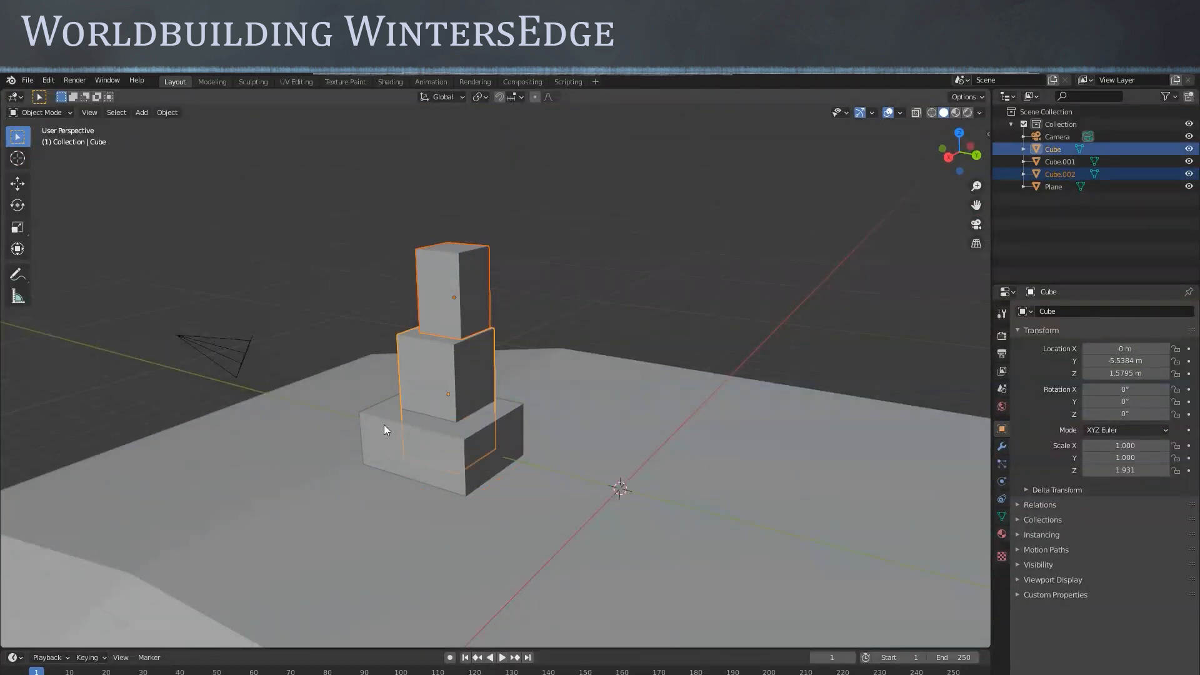
pyautogui.keyDown('shift'); pyautogui.click(384, 425); pyautogui.keyUp('shift')
pyautogui.moveTo(601, 324); pyautogui.dragTo(601, 358, button='middle')
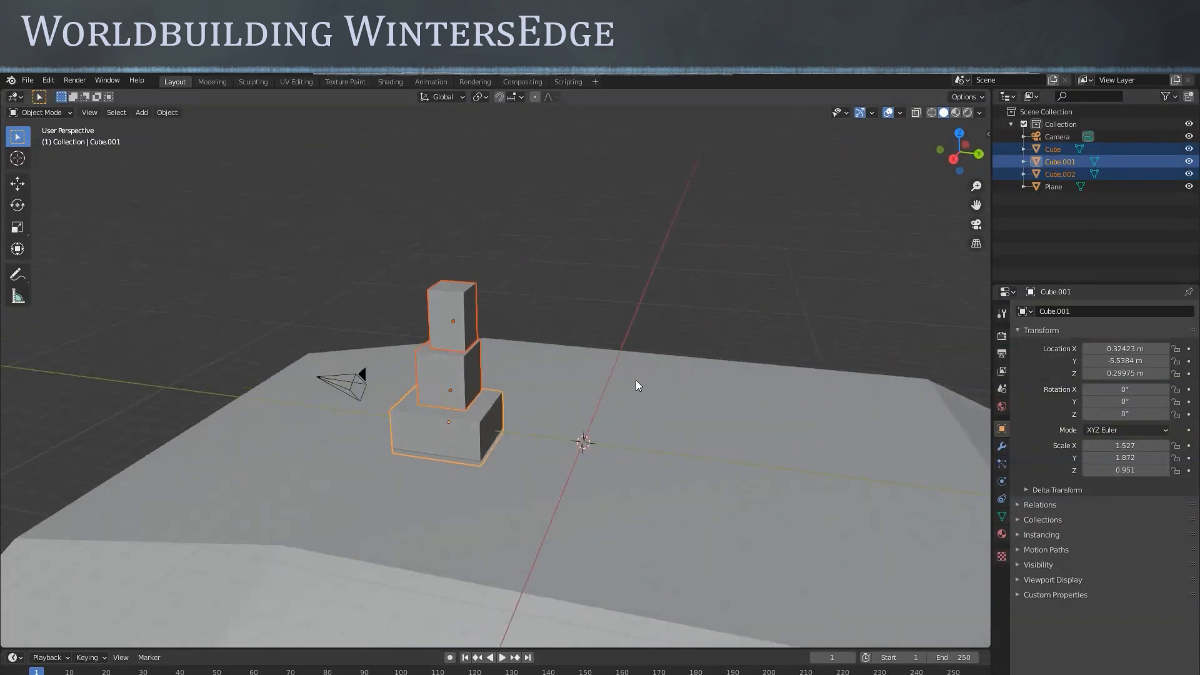
pyautogui.hotkey('shift', 'd')
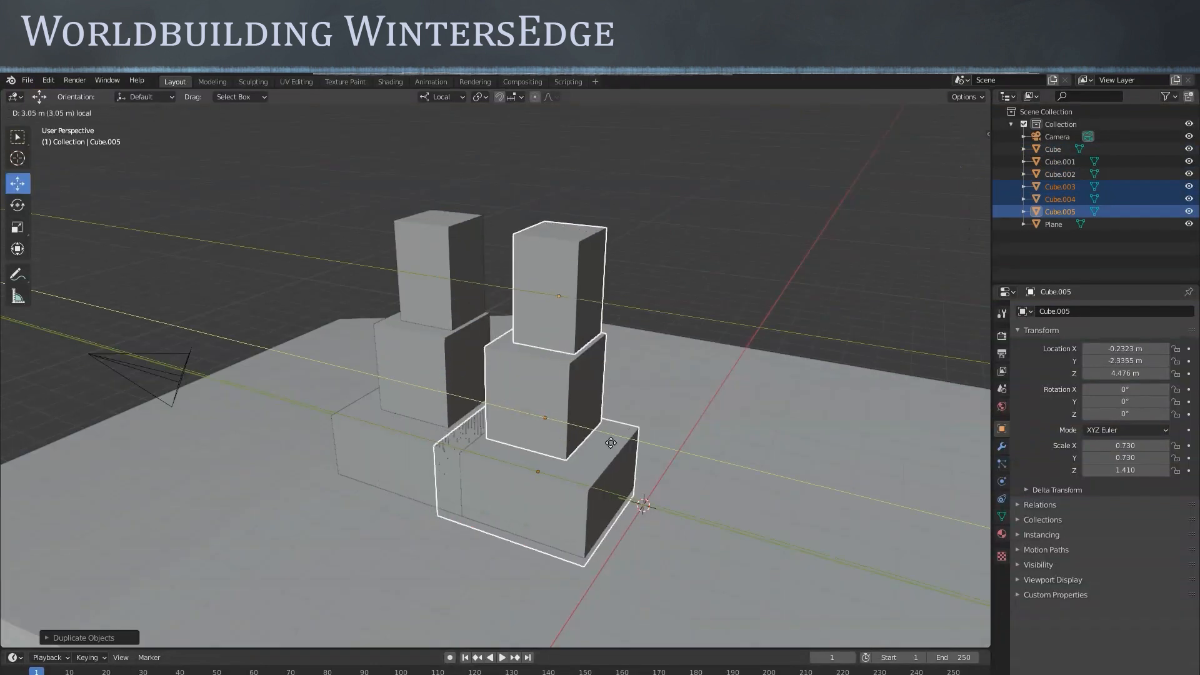
pyautogui.moveTo(610, 442); pyautogui.dragTo(654, 454)
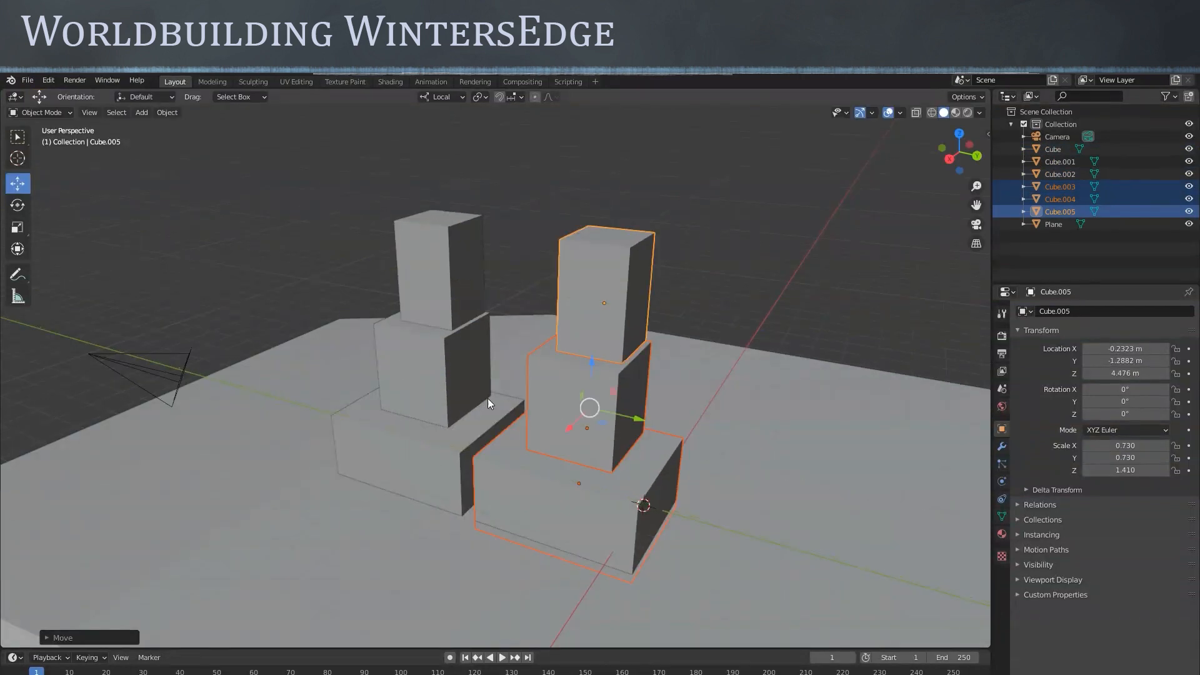
# Move the duplicated tower along negative X and rotate it about 88.6° around Z
pyautogui.moveTo(565, 426); pyautogui.dragTo(715, 338)
pyautogui.click(18, 205)
pyautogui.hotkey('ctrl', 'z')
pyautogui.click(18, 183)
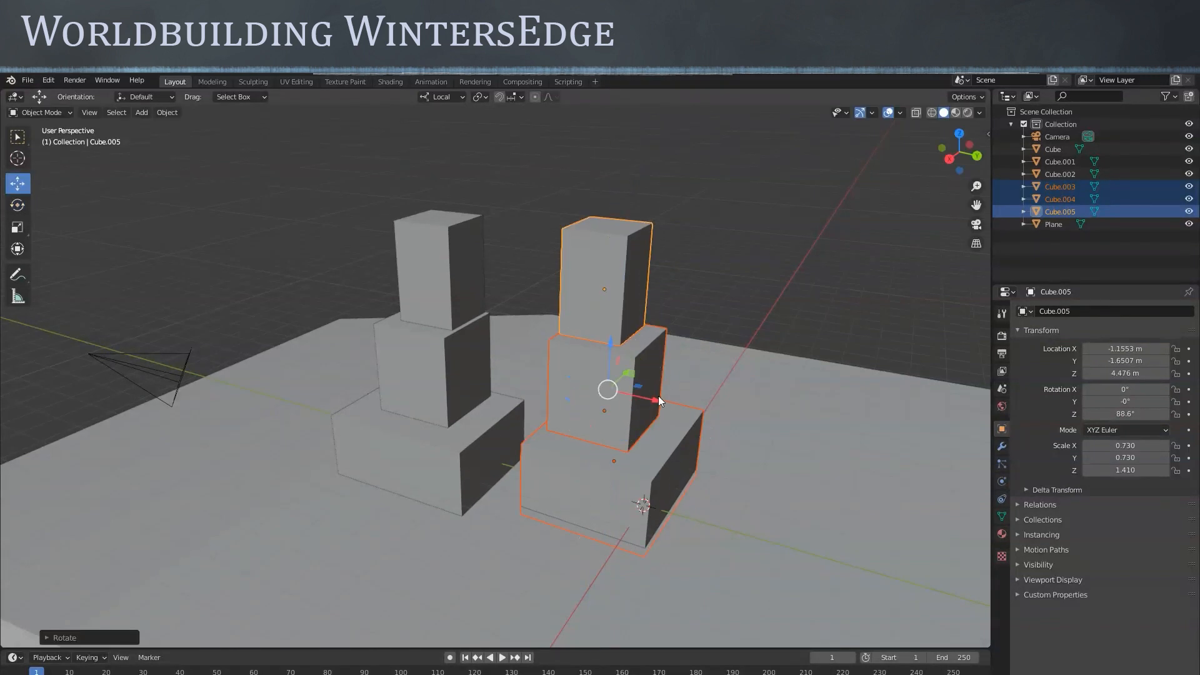
# Slide the rotated tower along its local X toward the original, its top block at about -2.67 m on Y, and raise it to about 4.66 m
pyautogui.moveTo(659, 398); pyautogui.dragTo(618, 390)
pyautogui.moveTo(788, 429); pyautogui.dragTo(649, 418, button='middle')
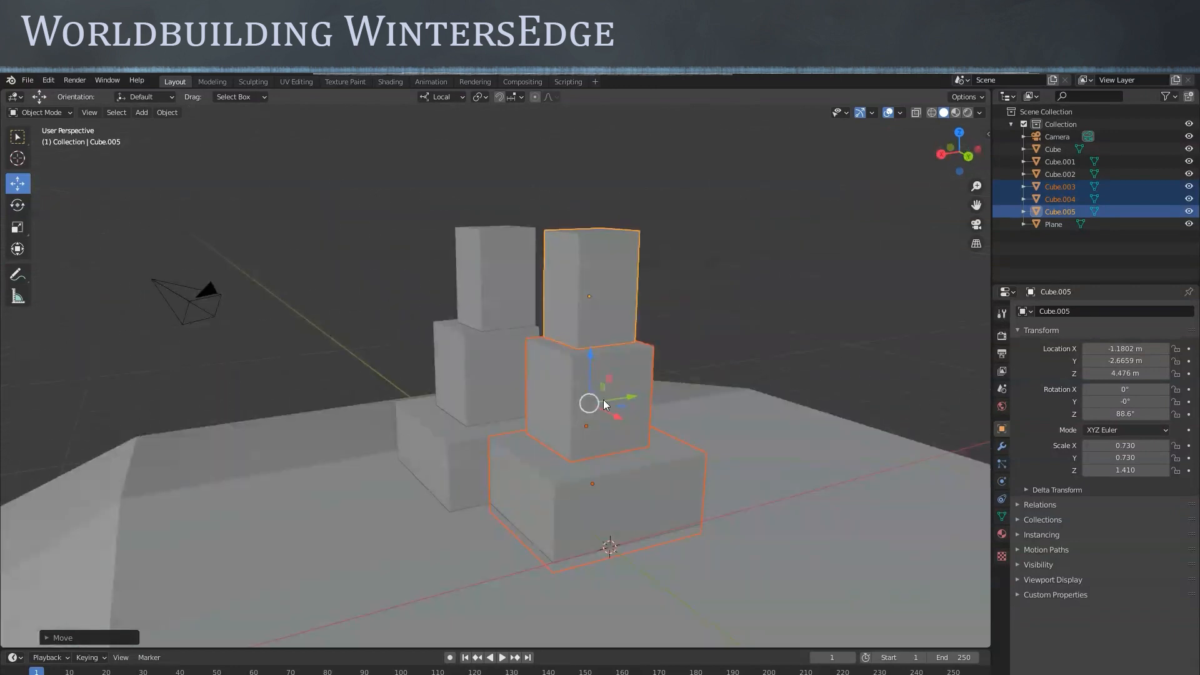
pyautogui.moveTo(592, 358); pyautogui.dragTo(592, 347)
pyautogui.moveTo(653, 415); pyautogui.dragTo(613, 381, button='middle')
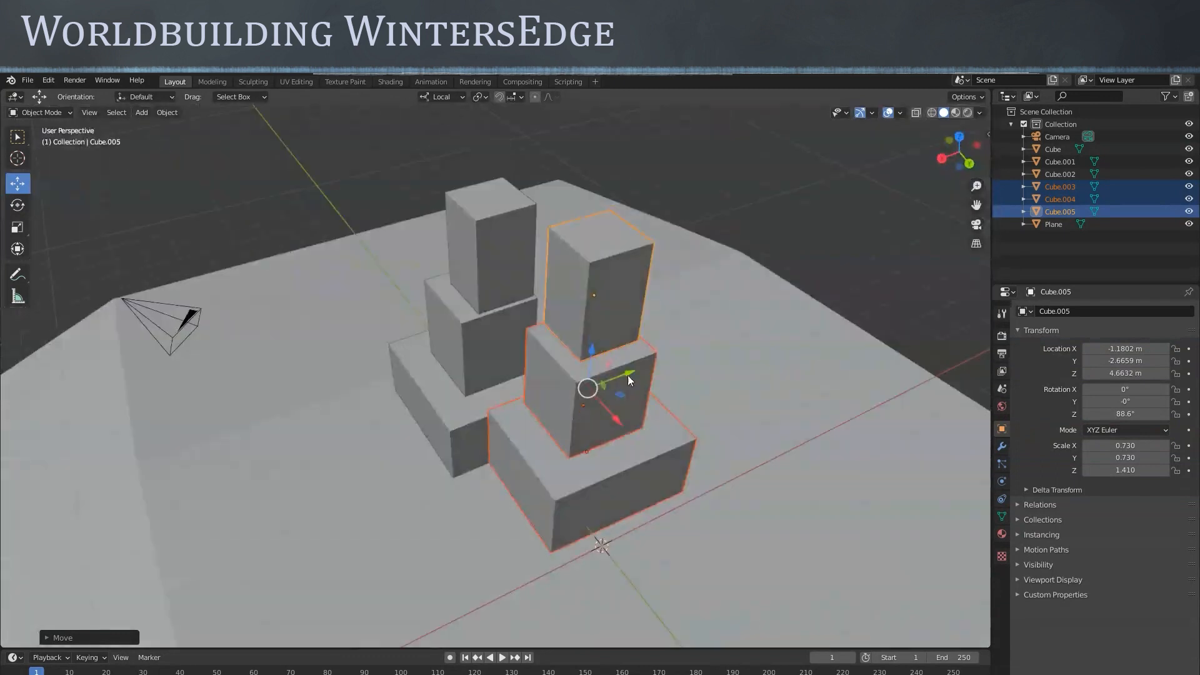
# Slide the rotated tower along its local Y until its top block is at about -0.31 m on X
pyautogui.moveTo(629, 371); pyautogui.dragTo(638, 411)
pyautogui.moveTo(637, 411); pyautogui.dragTo(788, 440, button='middle')
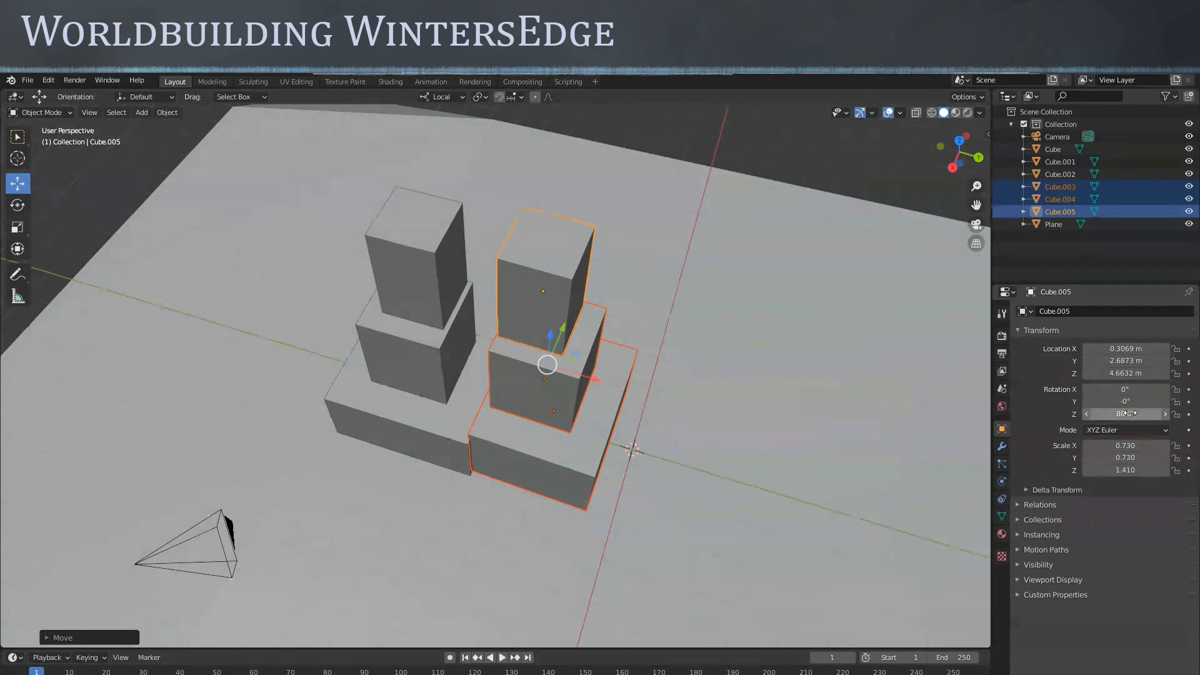
# Try setting the rotated tower's top block to a Z rotation of 90°, and undo it
pyautogui.click(1111, 414)
pyautogui.write('90')
pyautogui.press('Return')
pyautogui.hotkey('ctrl', 'z')
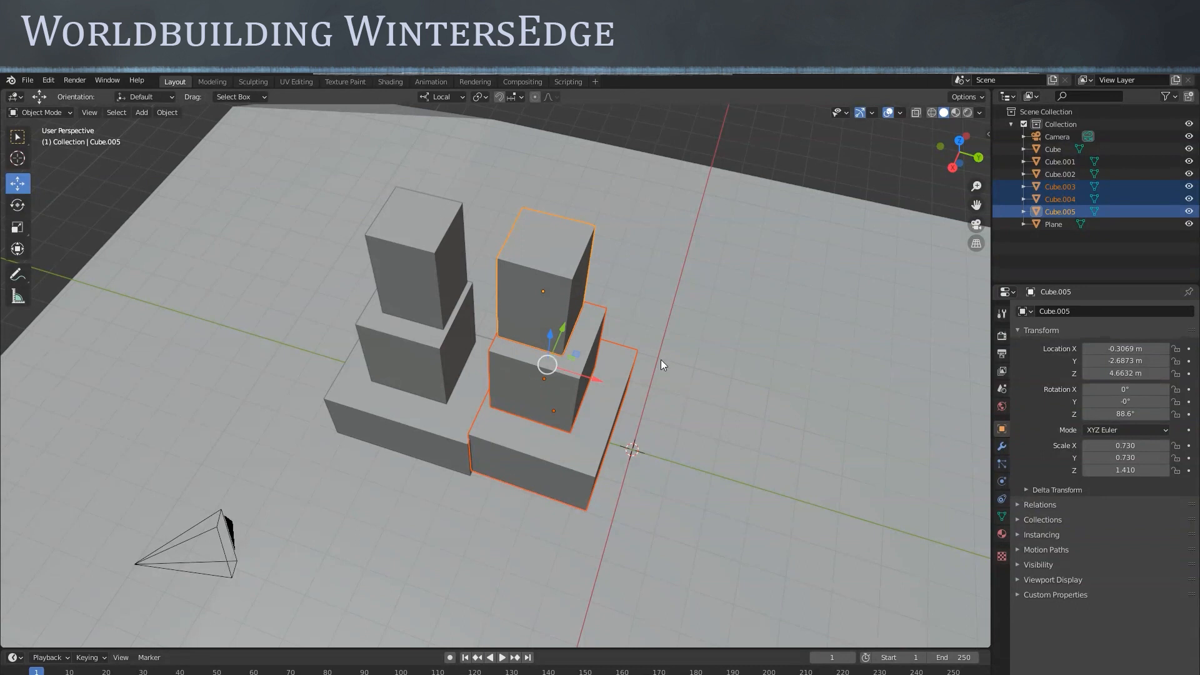
# Shift the rotated tower along its local X away from the original, its top block at about -2.29 m on Y
pyautogui.moveTo(727, 427); pyautogui.dragTo(654, 441, button='middle')
pyautogui.scroll(2, 652, 440)
pyautogui.moveTo(614, 395); pyautogui.dragTo(632, 396)
pyautogui.moveTo(669, 386); pyautogui.dragTo(616, 391, button='middle')
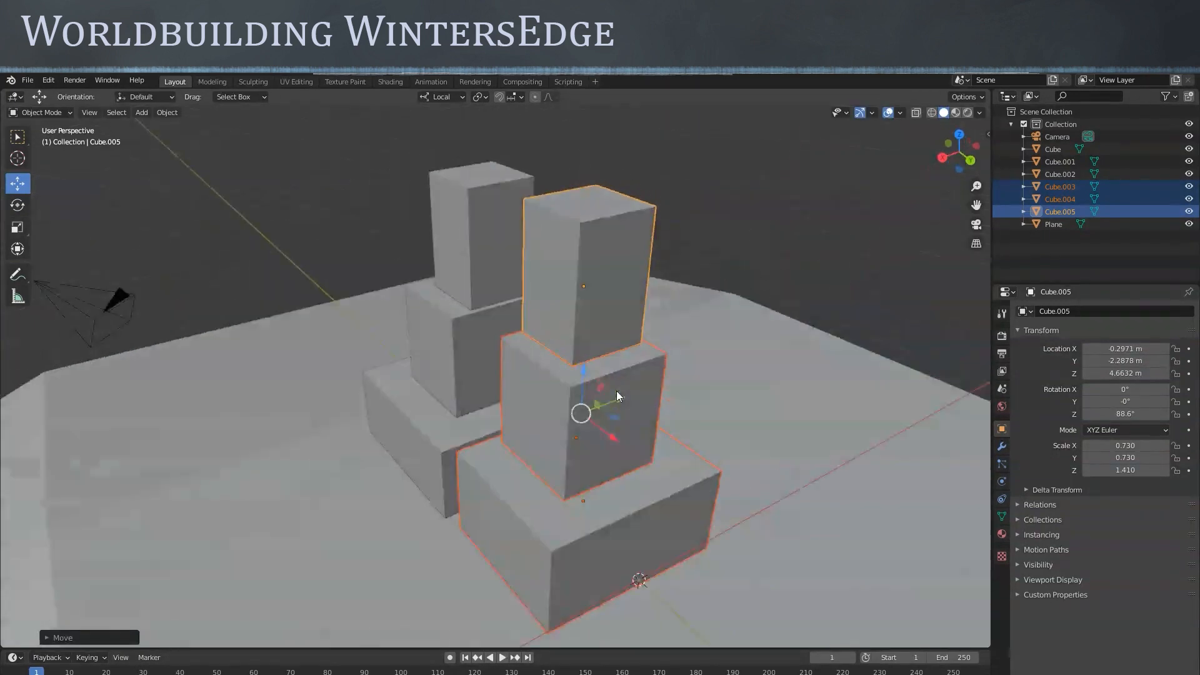
# Shift the rotated tower's middle block to about 0.37 m on X and its top block to about 0.40 m, lowering the top to about 3.38 m
pyautogui.click(641, 362)
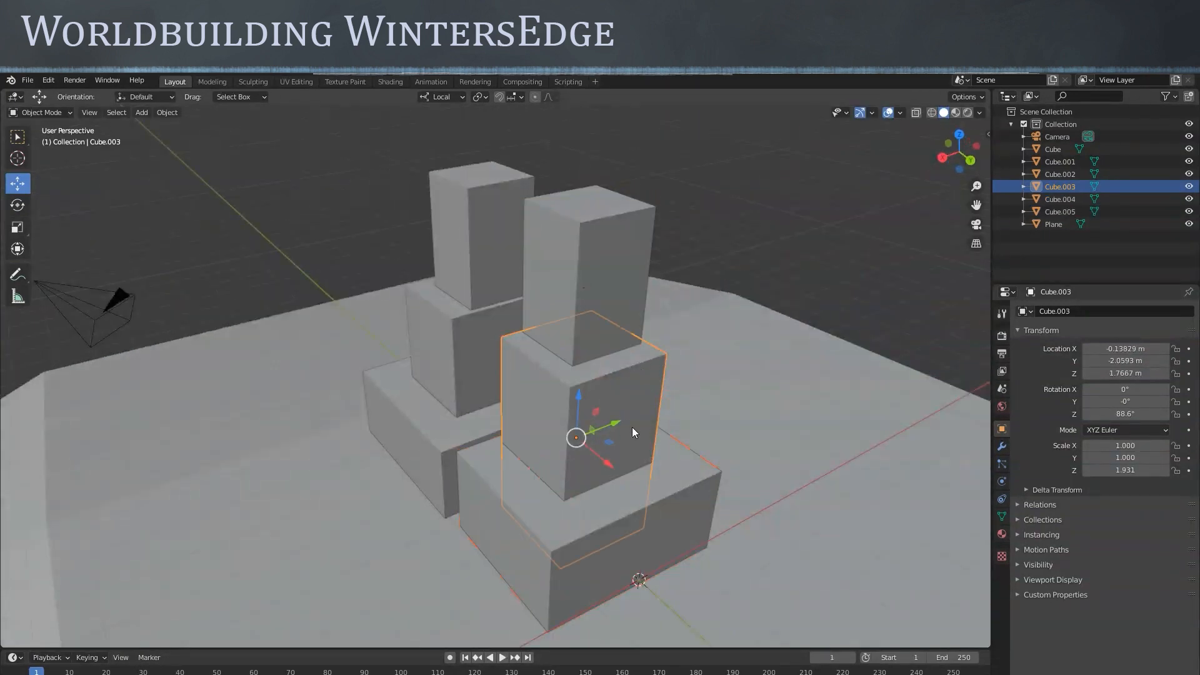
pyautogui.moveTo(614, 424); pyautogui.dragTo(589, 433)
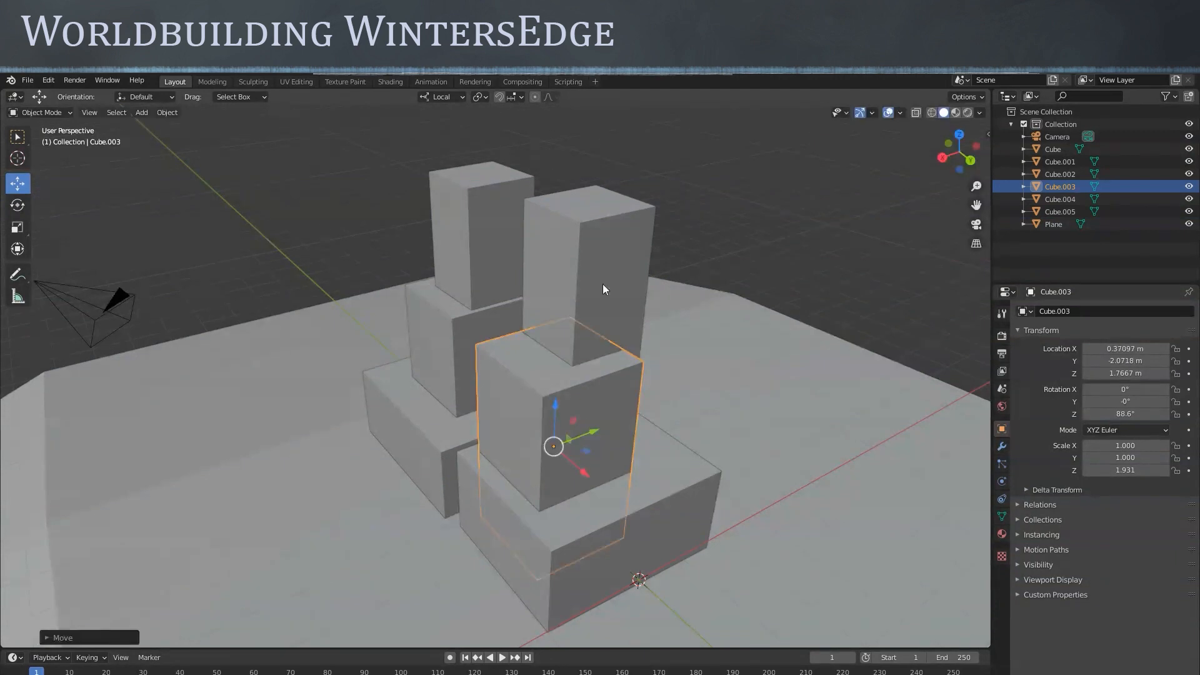
pyautogui.click(596, 286)
pyautogui.moveTo(596, 286); pyautogui.dragTo(585, 354)
pyautogui.moveTo(584, 354); pyautogui.dragTo(539, 500, button='middle')
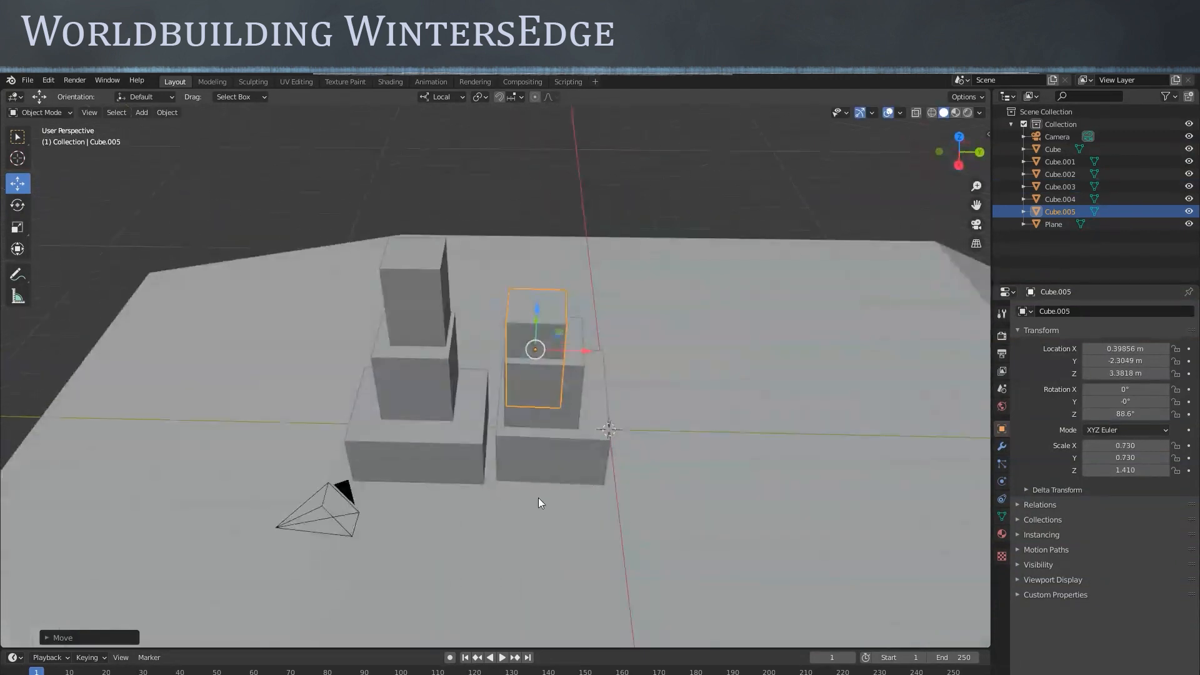
# Add the rotated tower's middle and base blocks to the selection and move the whole tower, its base at about -1.38 m on Y
pyautogui.keyDown('shift'); pyautogui.click(572, 440); pyautogui.keyUp('shift')
pyautogui.keyDown('shift'); pyautogui.click(572, 412); pyautogui.keyUp('shift')
pyautogui.press('g')
pyautogui.click(605, 389)
pyautogui.moveTo(542, 415); pyautogui.dragTo(431, 435, button='middle')
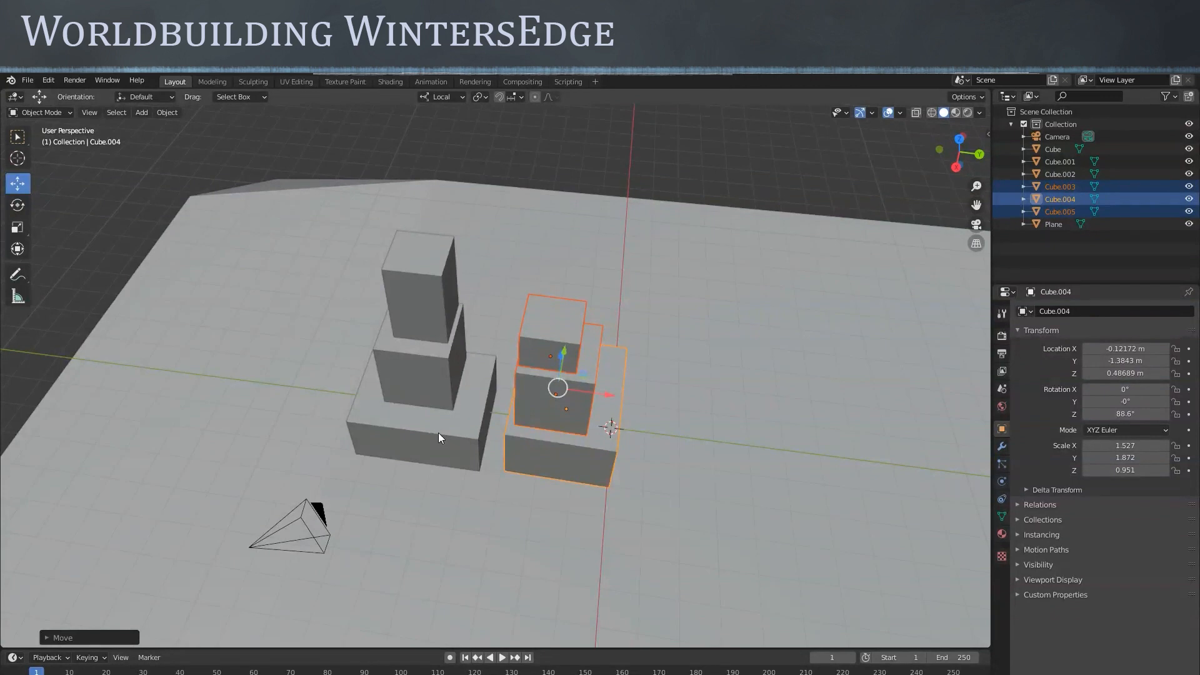
# Add the original tower's three blocks to the selection and duplicate both towers nearly in place
pyautogui.keyDown('shift'); pyautogui.click(431, 426); pyautogui.keyUp('shift')
pyautogui.keyDown('shift'); pyautogui.click(425, 361); pyautogui.keyUp('shift')
pyautogui.keyDown('shift'); pyautogui.click(427, 311); pyautogui.keyUp('shift')
pyautogui.moveTo(554, 404); pyautogui.dragTo(505, 429, button='middle')
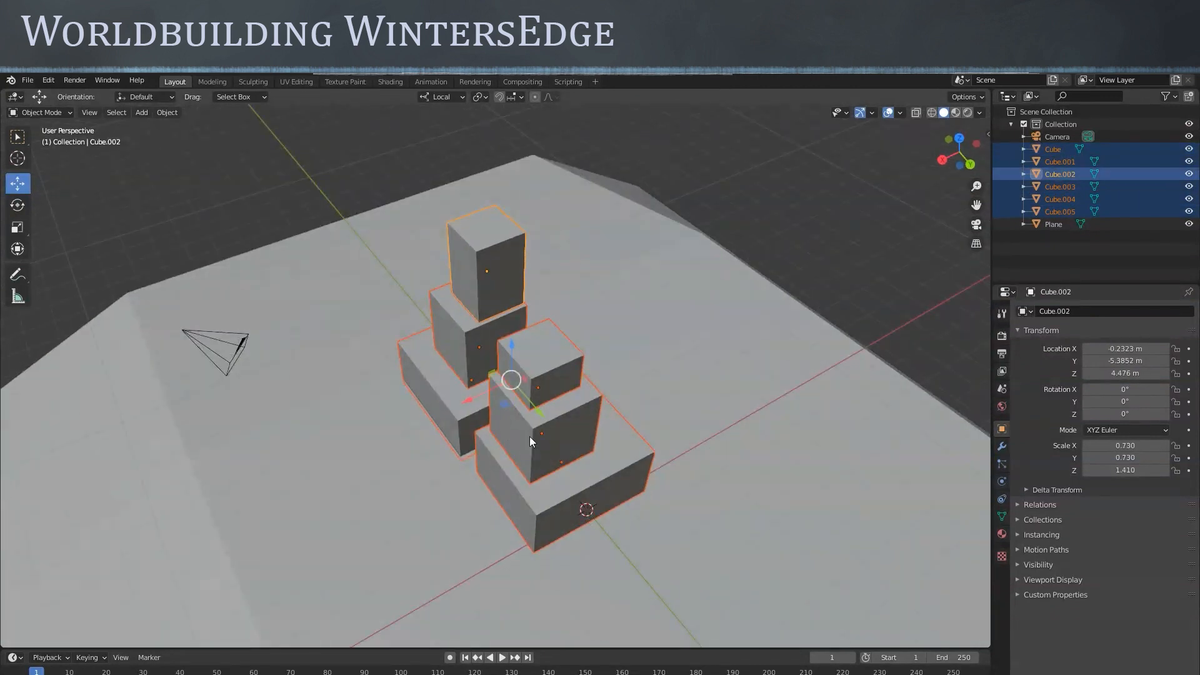
pyautogui.hotkey('shift', 'd')
pyautogui.click(493, 395)
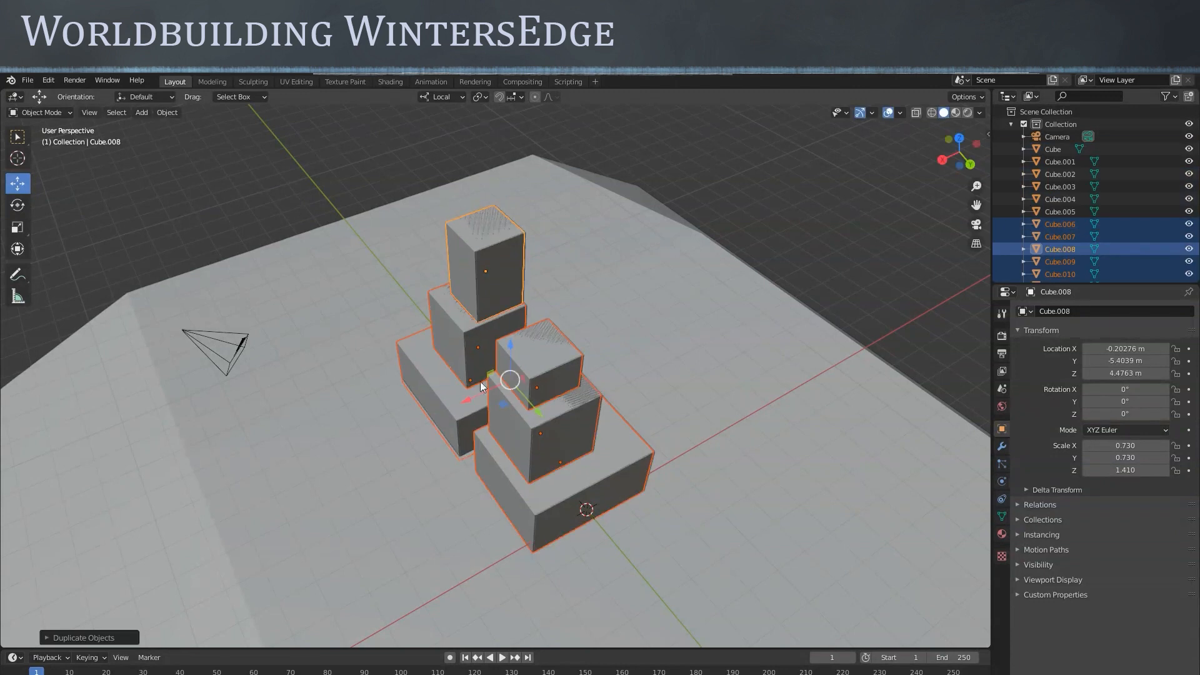
# Try sliding the duplicated towers along their local X axes, and undo the moves
pyautogui.moveTo(472, 396); pyautogui.dragTo(580, 352)
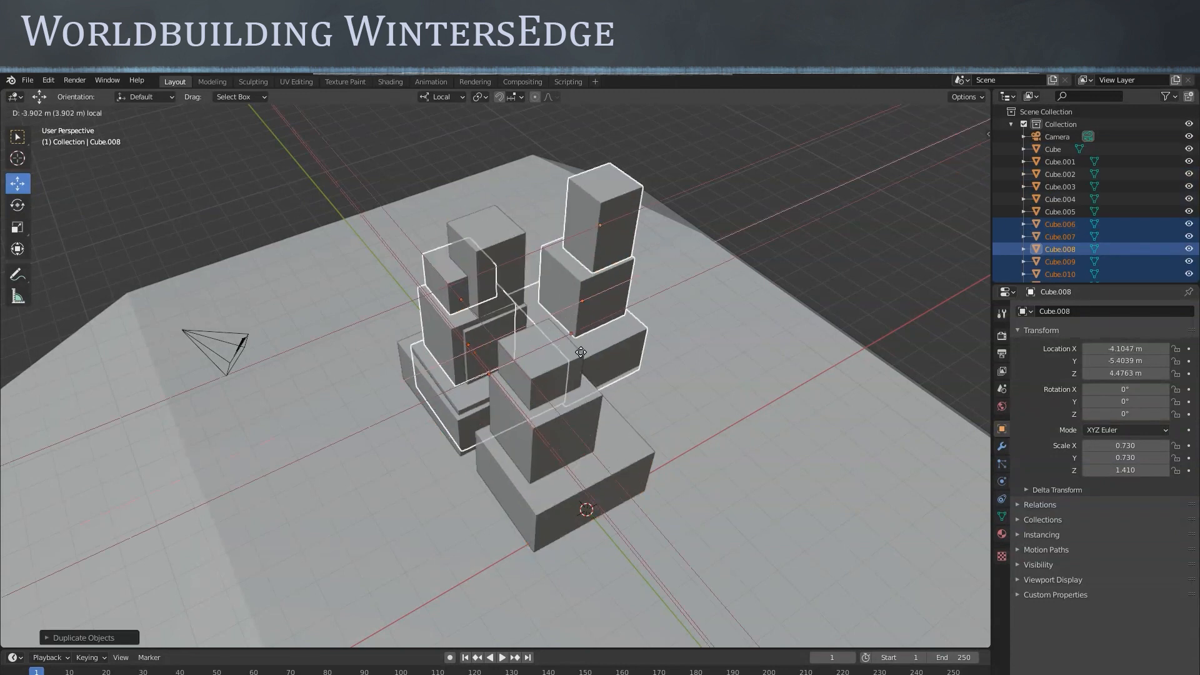
pyautogui.click(581, 351)
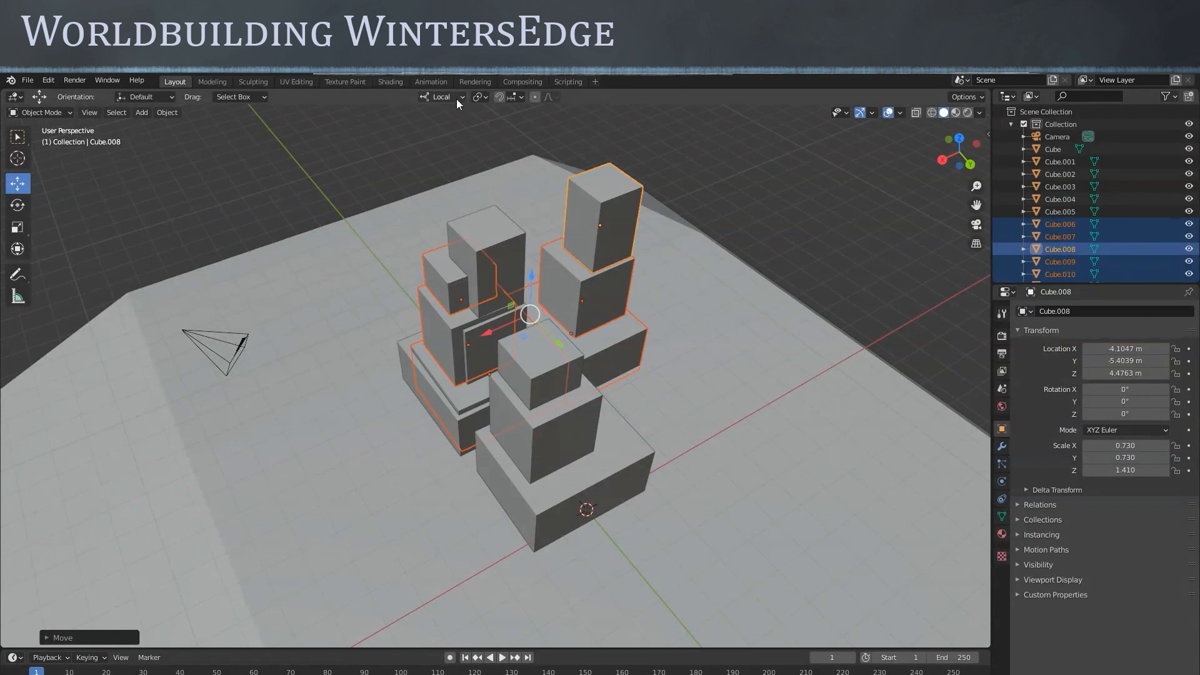
pyautogui.hotkey('ctrl', 'z')
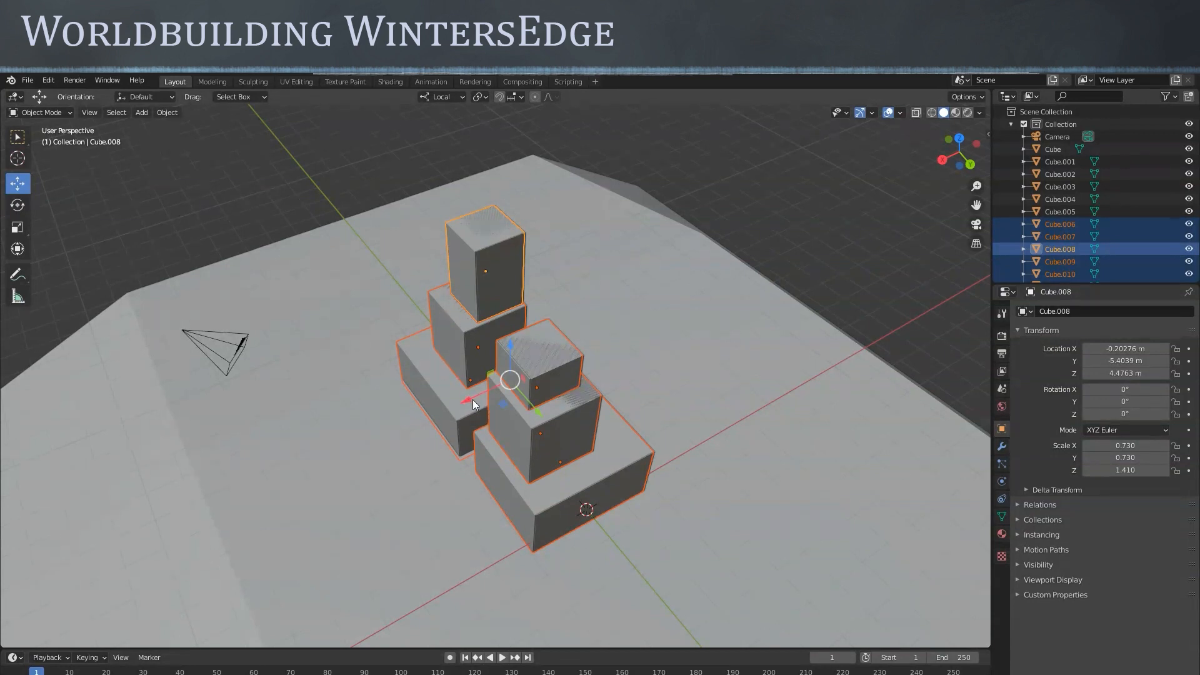
pyautogui.moveTo(469, 396); pyautogui.dragTo(554, 389)
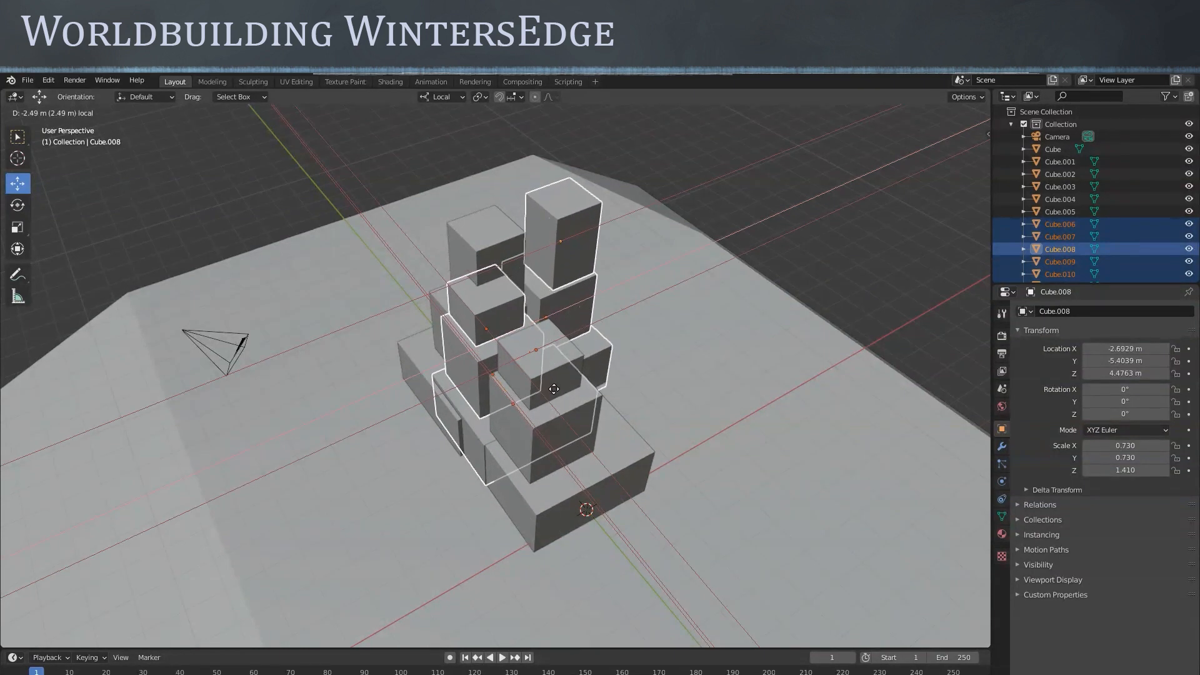
pyautogui.moveTo(554, 389); pyautogui.dragTo(466, 411)
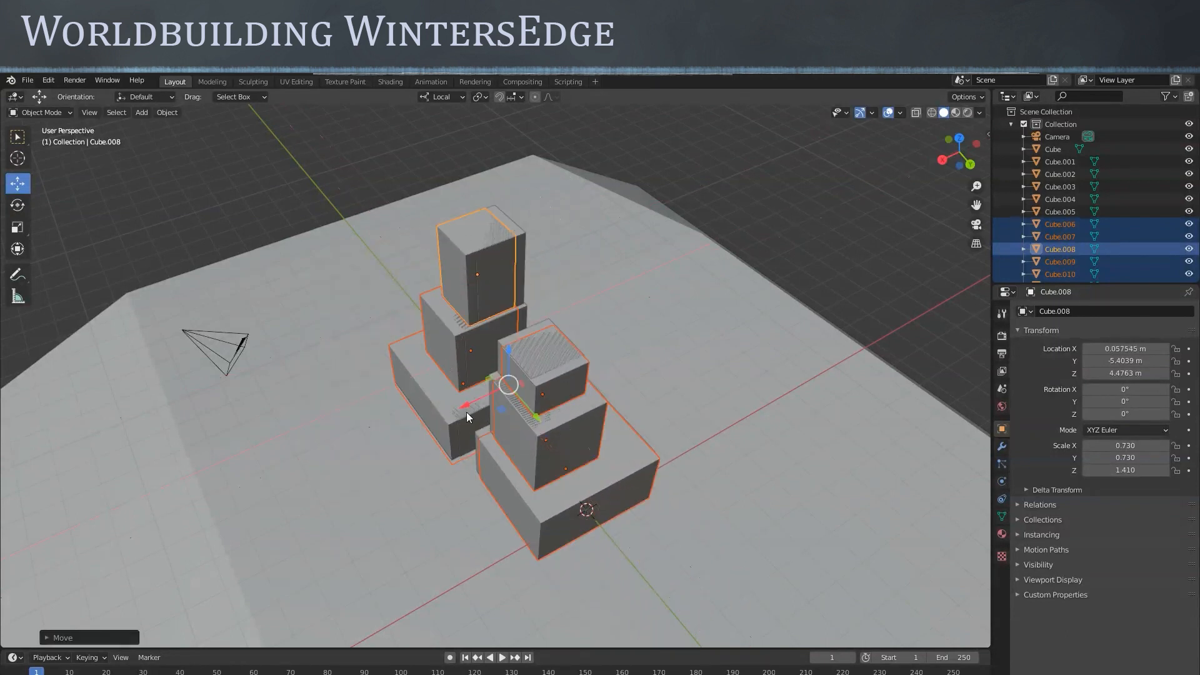
pyautogui.hotkey('ctrl', 'z')
# Switch the transform orientation to Global and move the duplicated towers along X, the tall top block at about -5.50 m
pyautogui.click(461, 97)
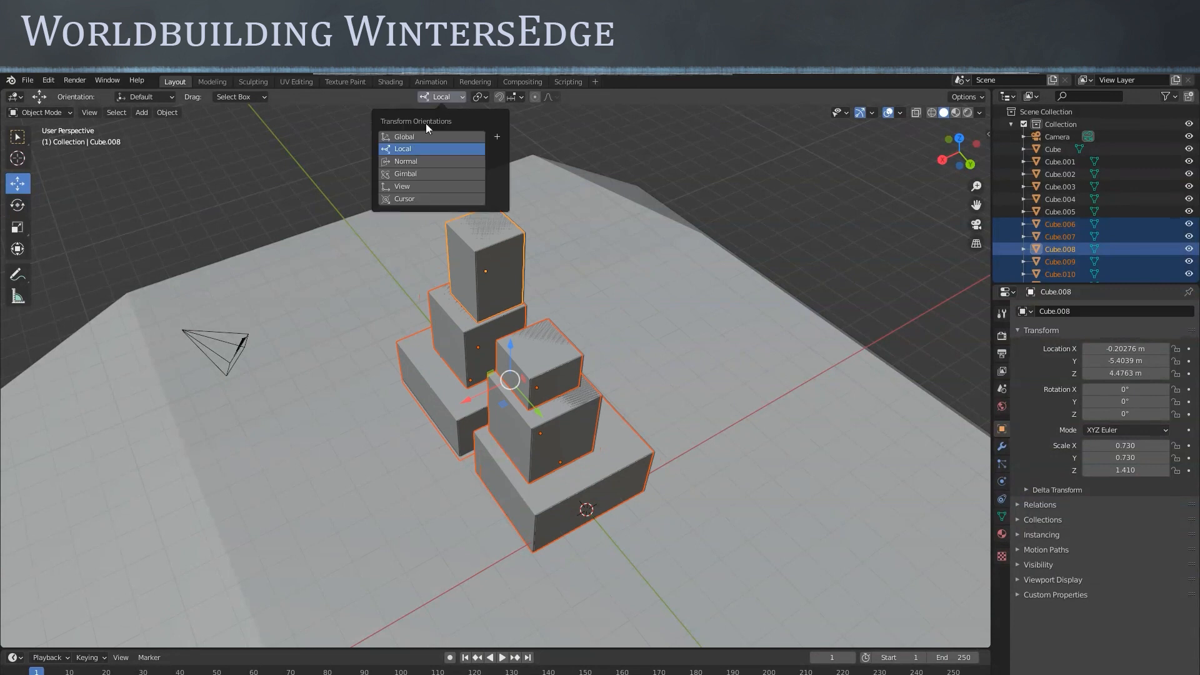
pyautogui.click(425, 136)
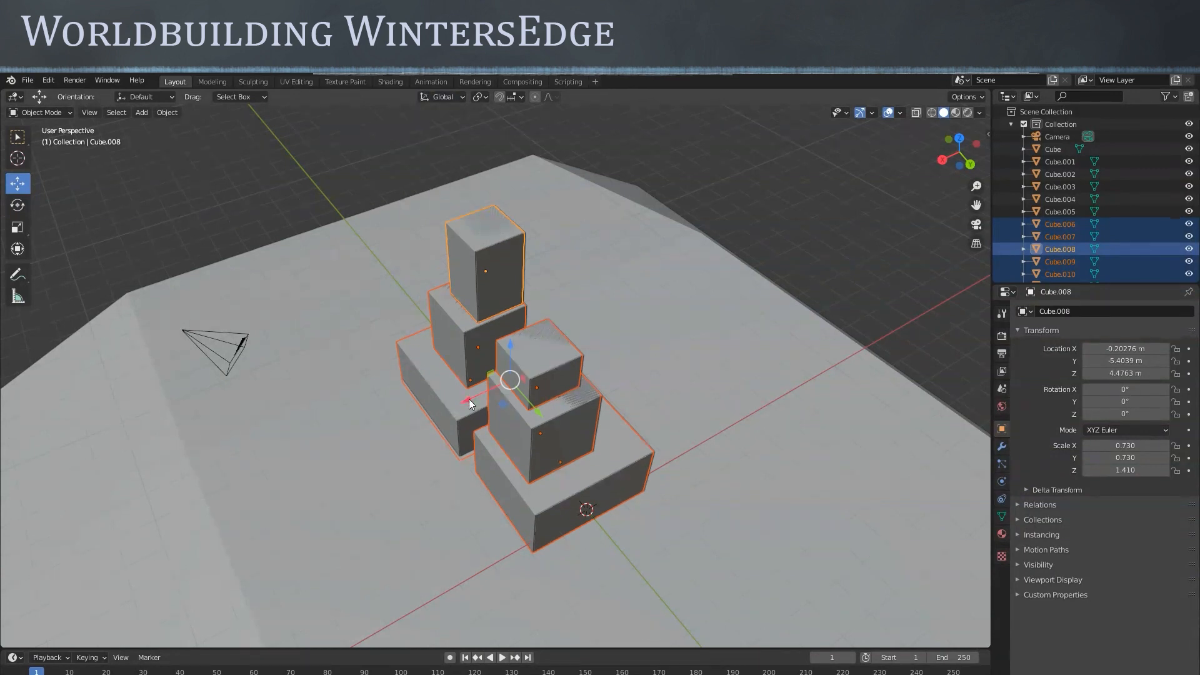
pyautogui.hotkey('shift', 'd')
pyautogui.press('x')
pyautogui.click(617, 343)
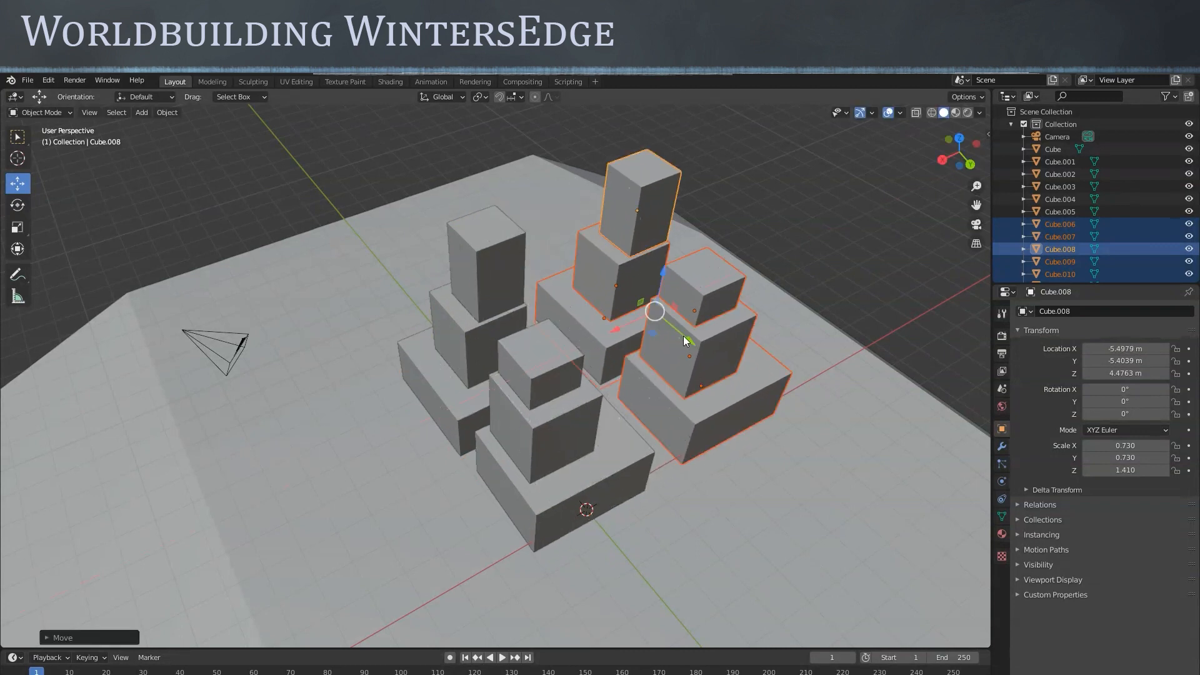
# Reposition the duplicated towers behind the originals, the tall top block at about -4.66 m on X and -5.32 m on Y
pyautogui.moveTo(689, 339); pyautogui.dragTo(704, 390)
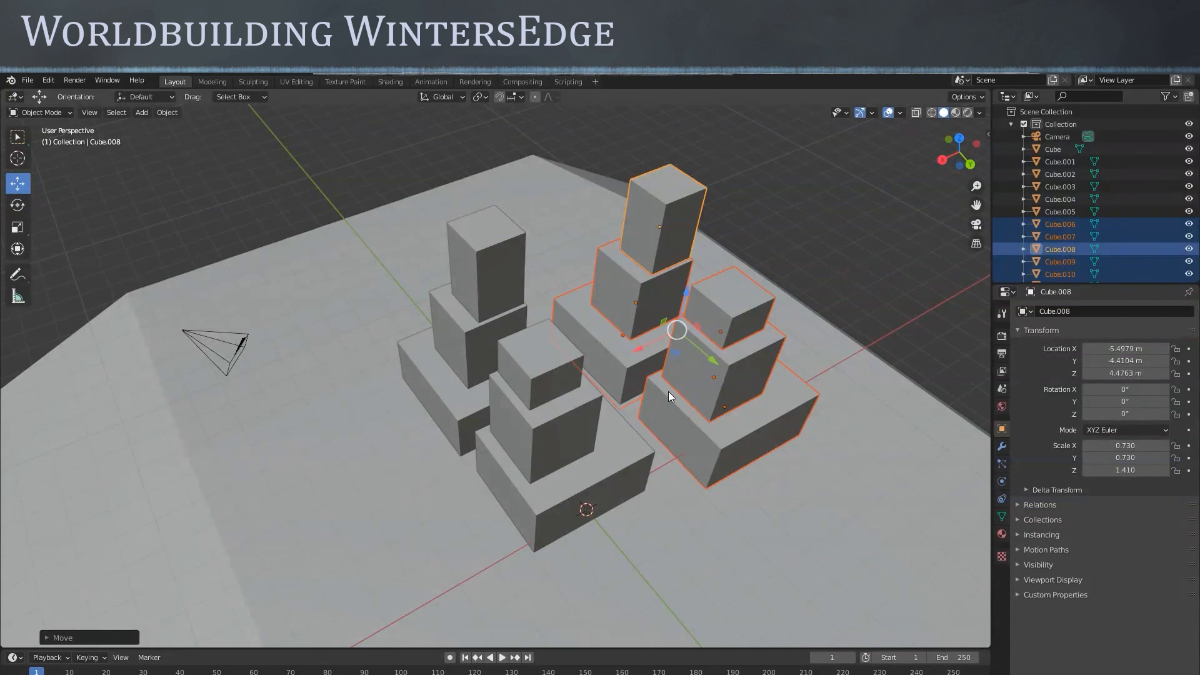
pyautogui.moveTo(681, 385); pyautogui.dragTo(556, 459, button='middle')
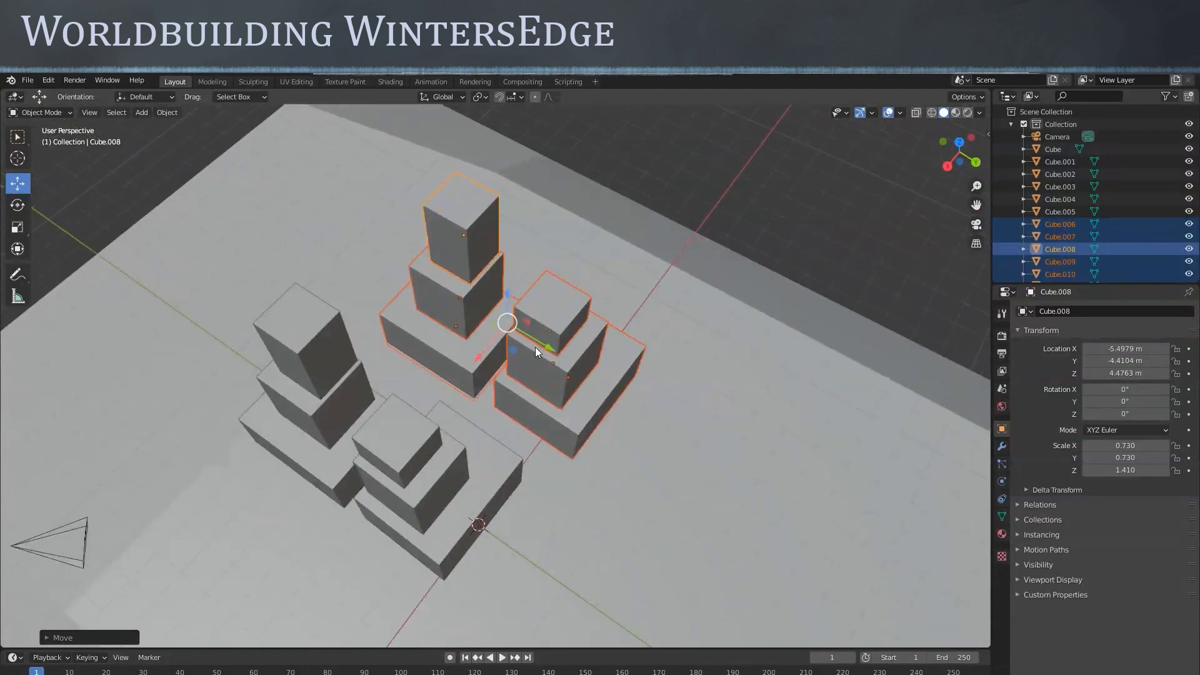
pyautogui.moveTo(552, 348); pyautogui.dragTo(470, 373)
pyautogui.moveTo(469, 374); pyautogui.dragTo(596, 388, button='middle')
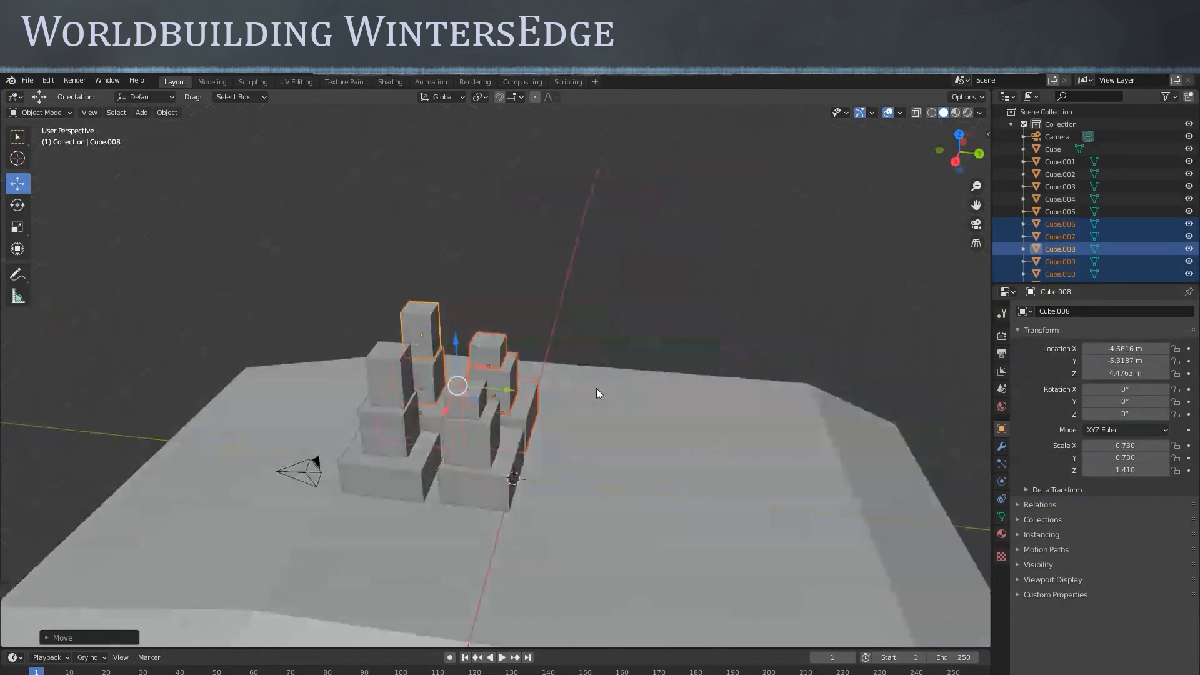
# Stretch the base block of the duplicated shorter tower along global X to a local Y scale of about 2.95, and move it to about -5.56 m on X
pyautogui.moveTo(584, 509); pyautogui.dragTo(441, 464, button='middle')
pyautogui.scroll(5, 512, 388)
pyautogui.moveTo(556, 343); pyautogui.dragTo(440, 412, button='middle')
pyautogui.click(523, 353)
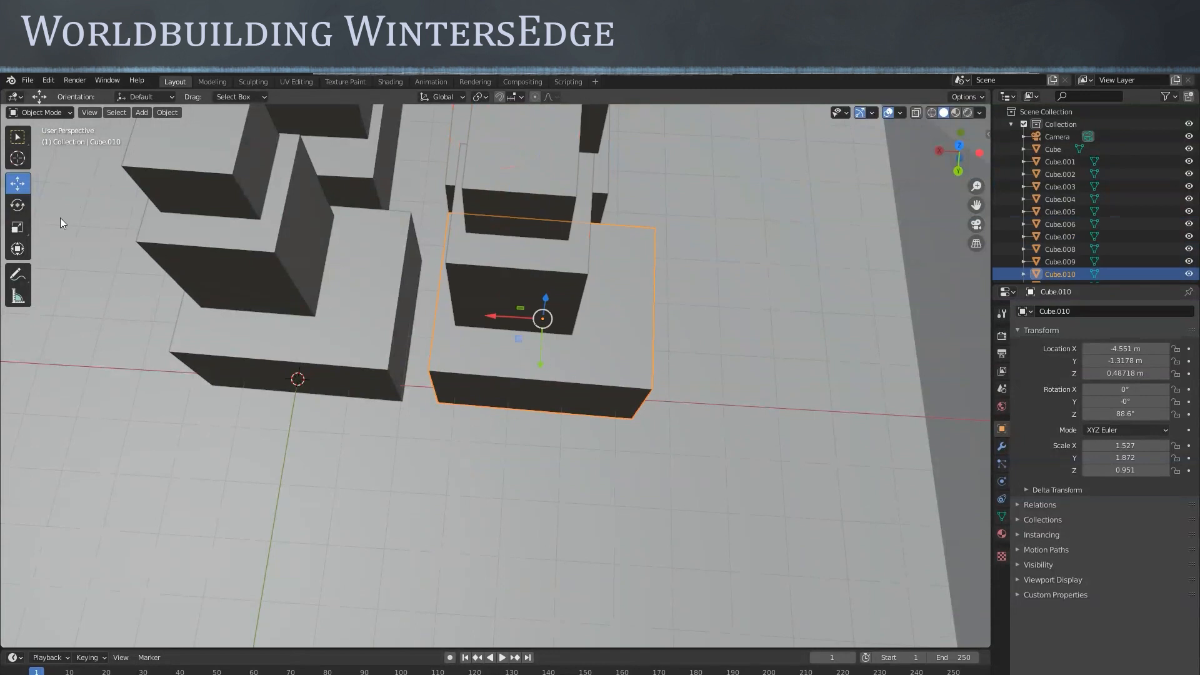
pyautogui.click(19, 231)
pyautogui.moveTo(484, 317); pyautogui.dragTo(547, 324)
pyautogui.click(18, 182)
pyautogui.scroll(-1, 512, 340)
pyautogui.moveTo(508, 344); pyautogui.dragTo(607, 311, button='middle')
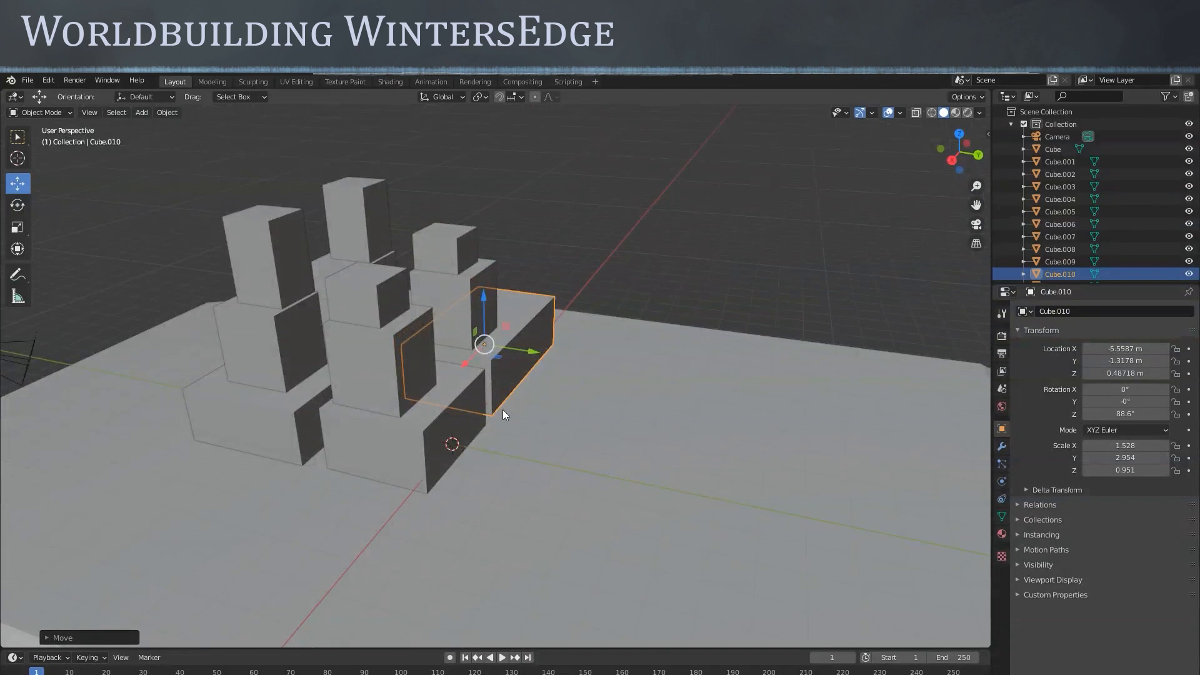
# Duplicate the top block of the front shorter tower and move the copy along Y to about 3.22 m
pyautogui.click(368, 290)
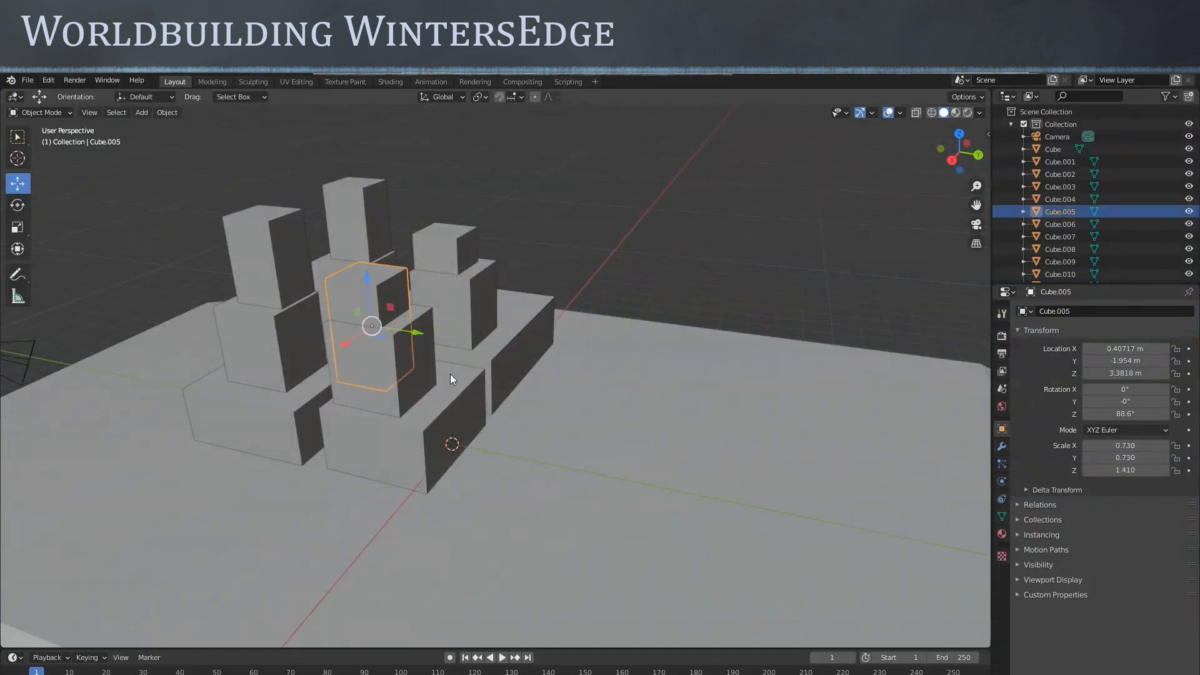
pyautogui.hotkey('shift', 'd')
pyautogui.rightClick(405, 339)
pyautogui.moveTo(418, 338); pyautogui.dragTo(605, 408)
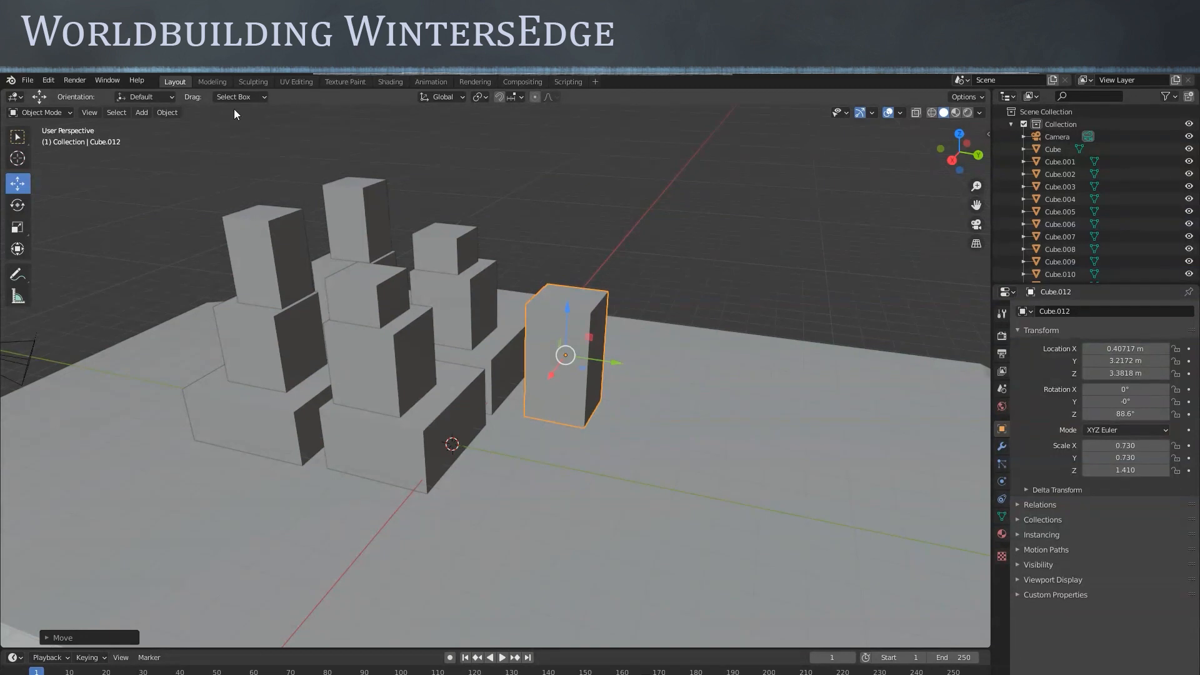
pyautogui.click(142, 114)
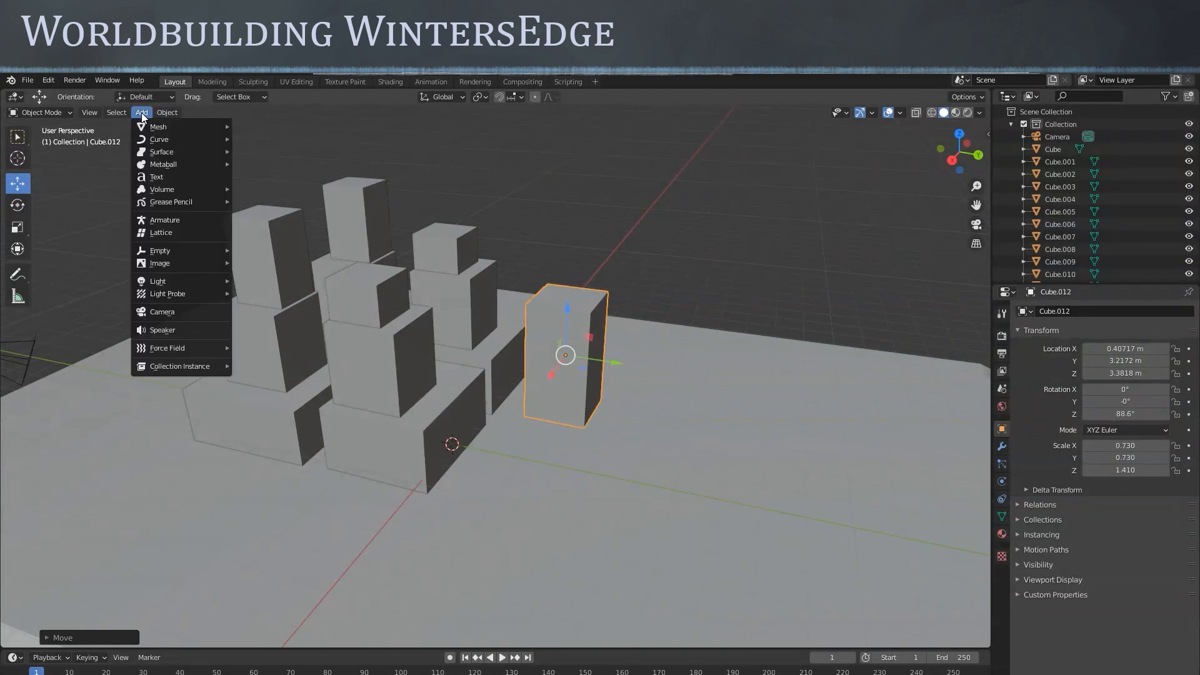
pyautogui.moveTo(181, 127)
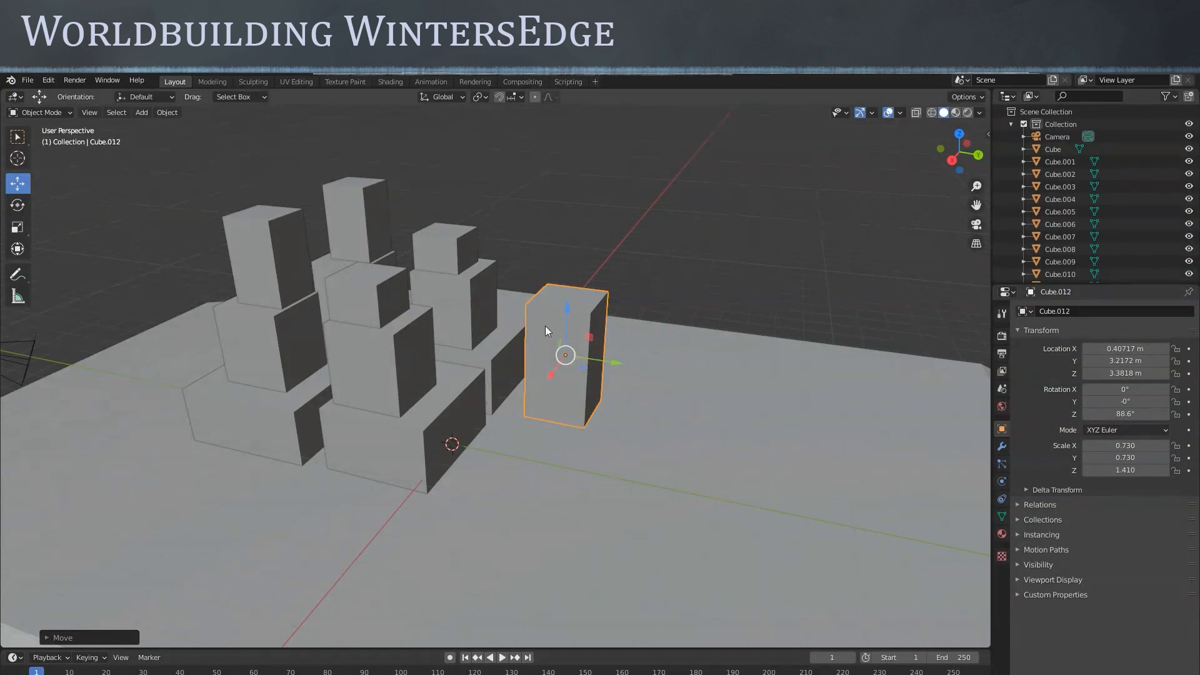
# Lower the copied block to about 0.89 m and scale it to about 0.504 in X and Y and 1.573 in Z
pyautogui.moveTo(564, 308); pyautogui.dragTo(565, 403)
pyautogui.click(17, 227)
pyautogui.moveTo(602, 485); pyautogui.dragTo(563, 366)
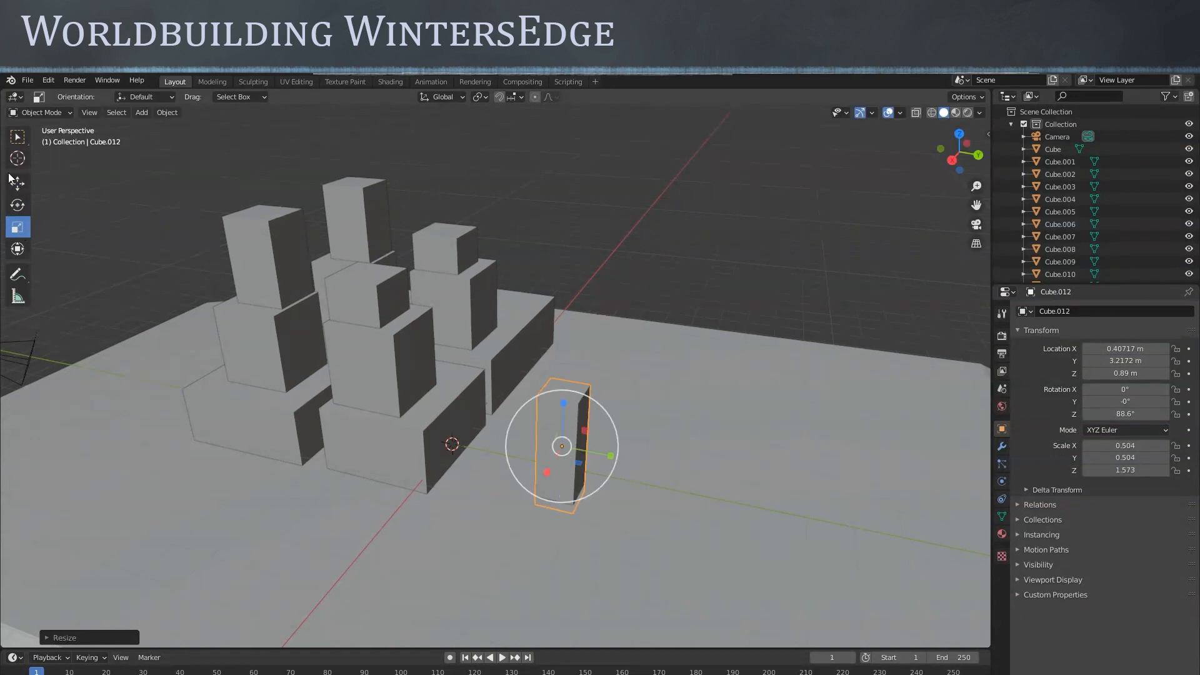
# Move the slim block close to the shorter tower, at about 1.10 m on X and 1.76 m on Y
pyautogui.click(17, 183)
pyautogui.moveTo(605, 454); pyautogui.dragTo(479, 473)
pyautogui.scroll(-2, 512, 484)
pyautogui.moveTo(511, 483); pyautogui.dragTo(580, 526, button='middle')
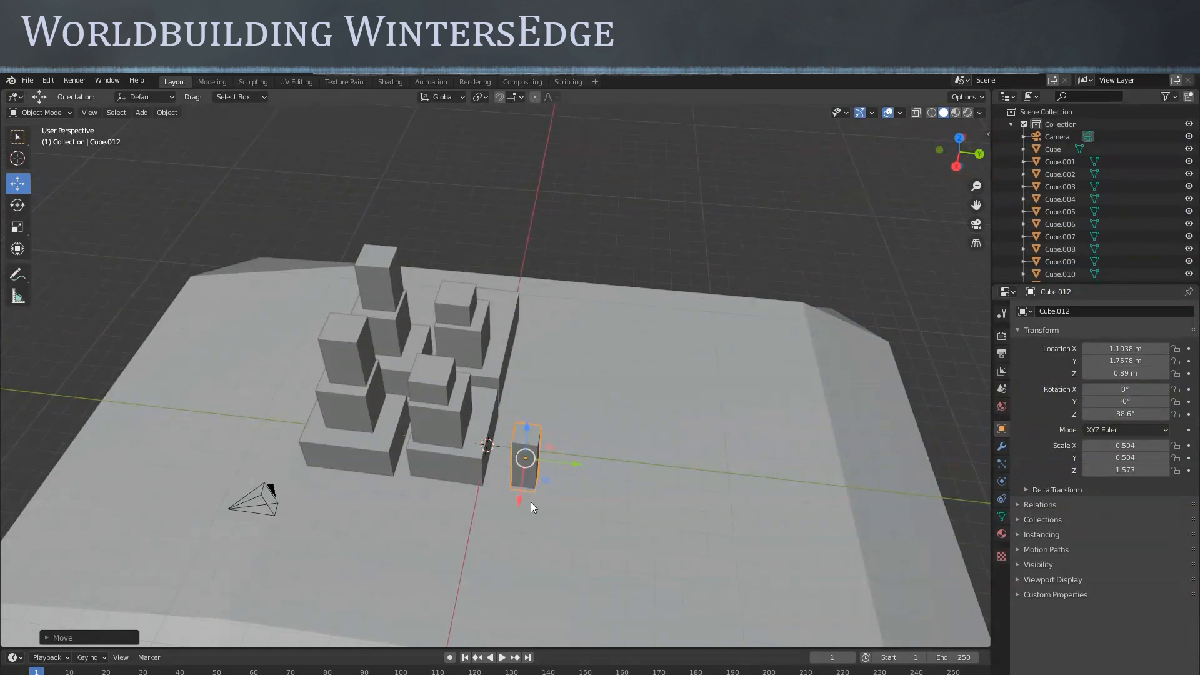
# Duplicate the top block of the original tall tower and raise the copy along Z to about 5.95 m
pyautogui.scroll(4, 352, 250)
pyautogui.keyDown('shift'); pyautogui.moveTo(542, 336); pyautogui.dragTo(812, 381, button='middle'); pyautogui.keyUp('shift')
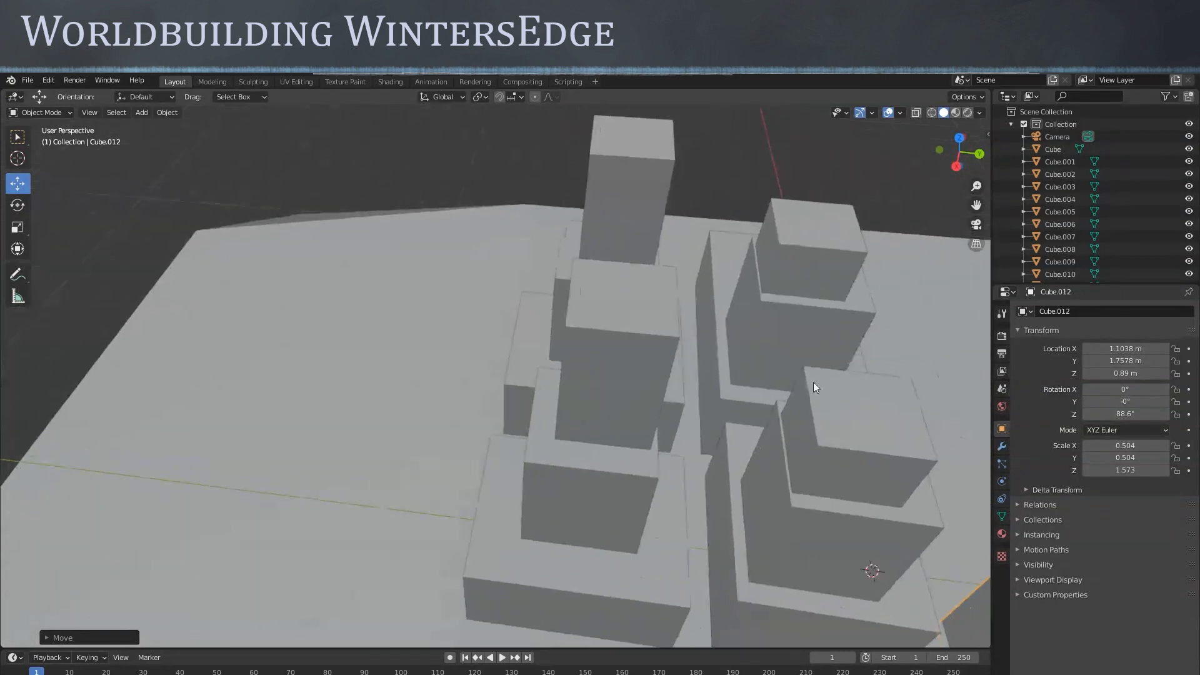
pyautogui.click(635, 330)
pyautogui.moveTo(691, 388); pyautogui.dragTo(663, 370, button='middle')
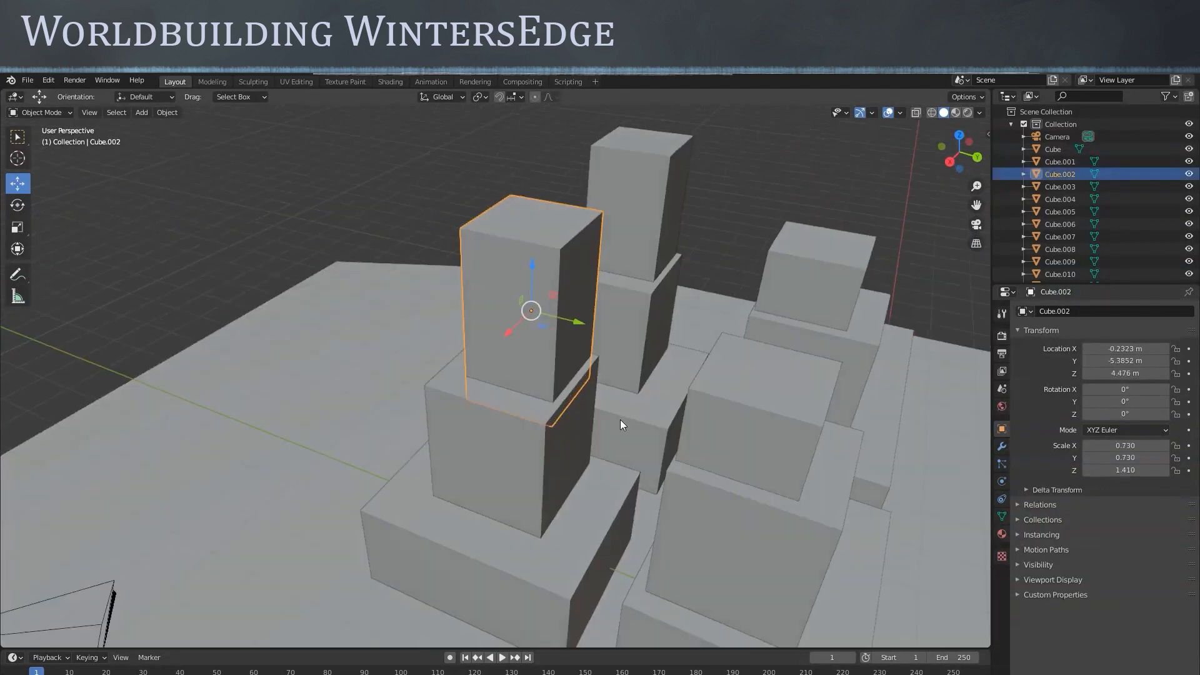
pyautogui.hotkey('shift', 'd')
pyautogui.press('Escape')
pyautogui.moveTo(531, 261); pyautogui.dragTo(532, 166)
# Scale the raised block to about 0.978 in X, 0.950 in Y and 0.716 in Z to form a wider, flatter cap
pyautogui.click(18, 226)
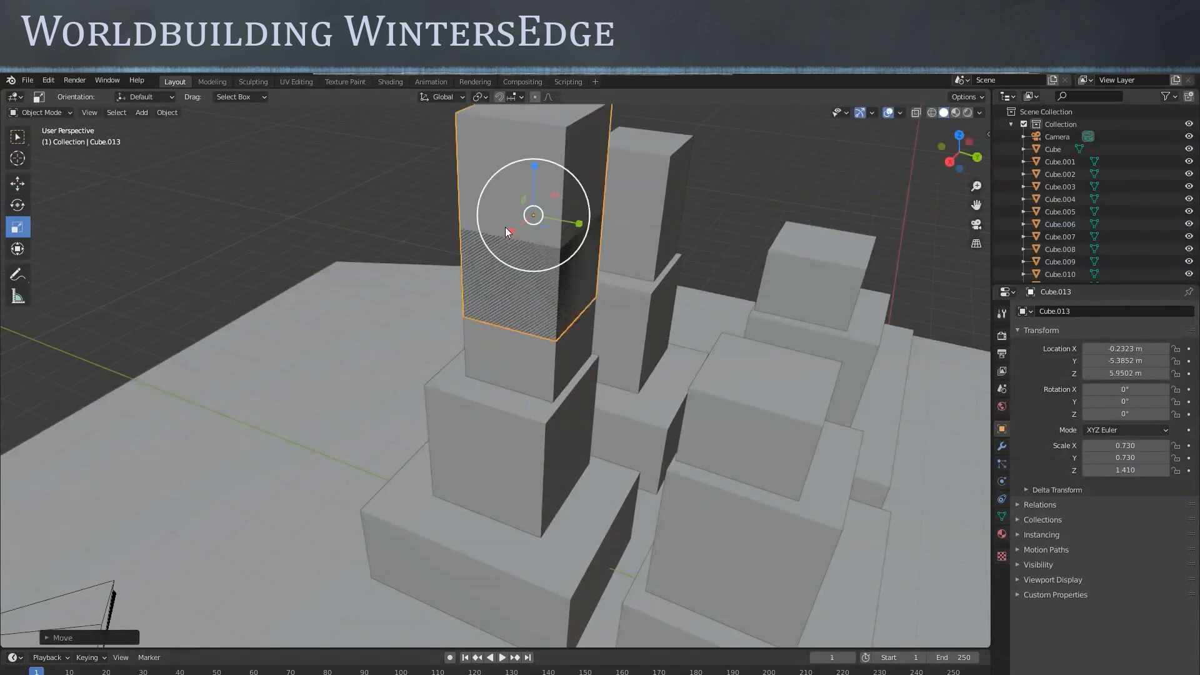
pyautogui.moveTo(580, 224); pyautogui.dragTo(597, 224)
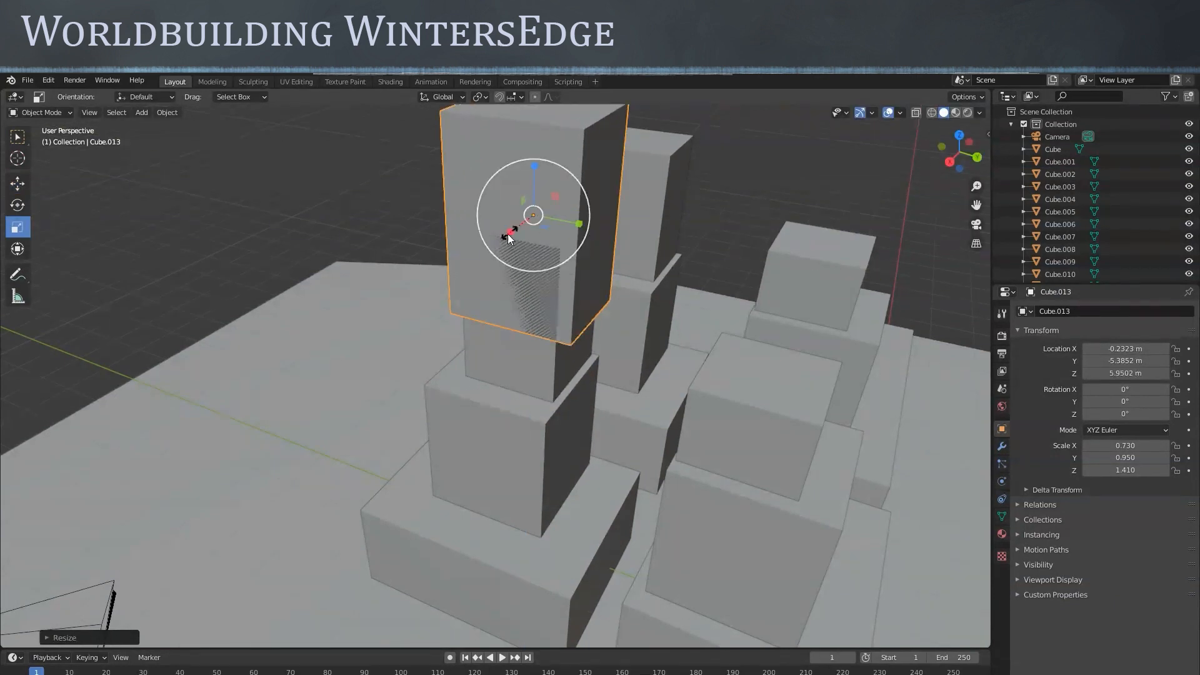
pyautogui.moveTo(511, 232); pyautogui.dragTo(503, 237)
pyautogui.moveTo(533, 169); pyautogui.dragTo(538, 195)
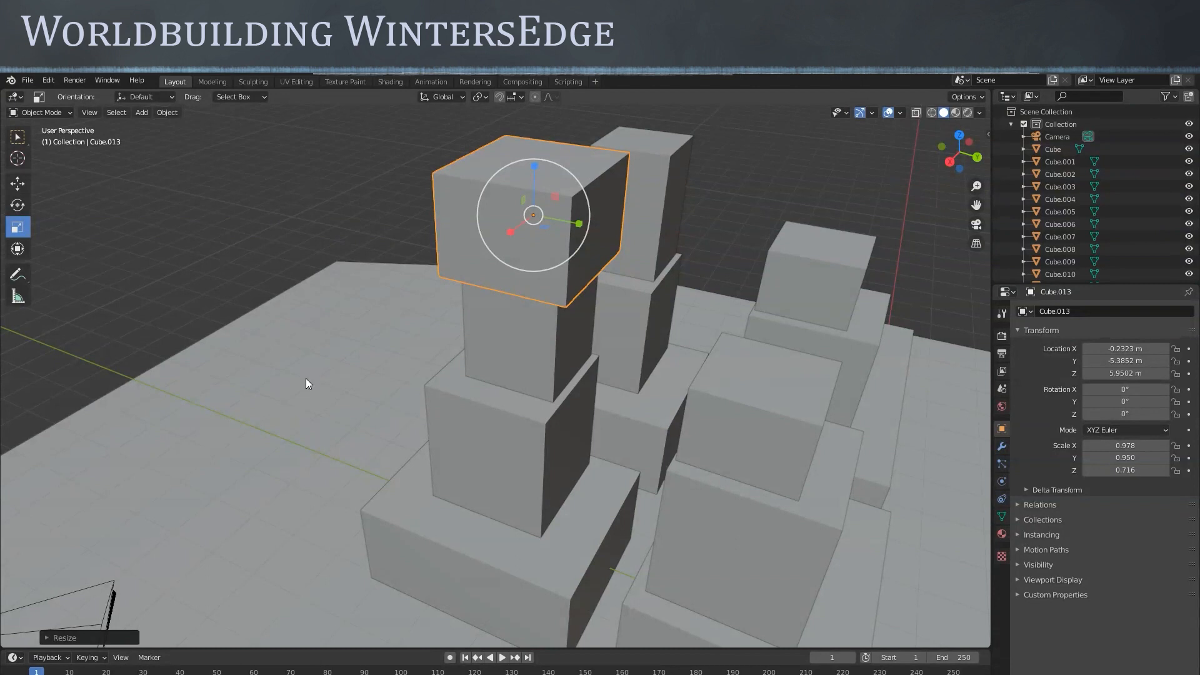
# Select the cap block's top face for editing and narrow it along Y into a roof shape
pyautogui.press('Tab')
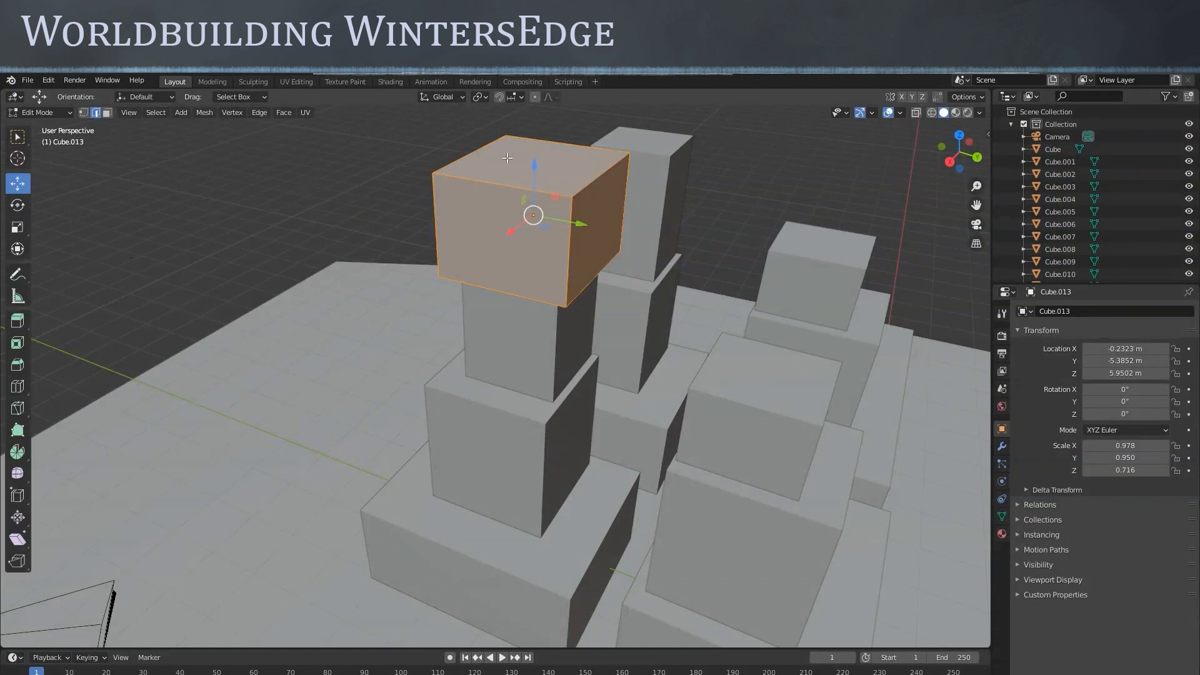
pyautogui.press('3')
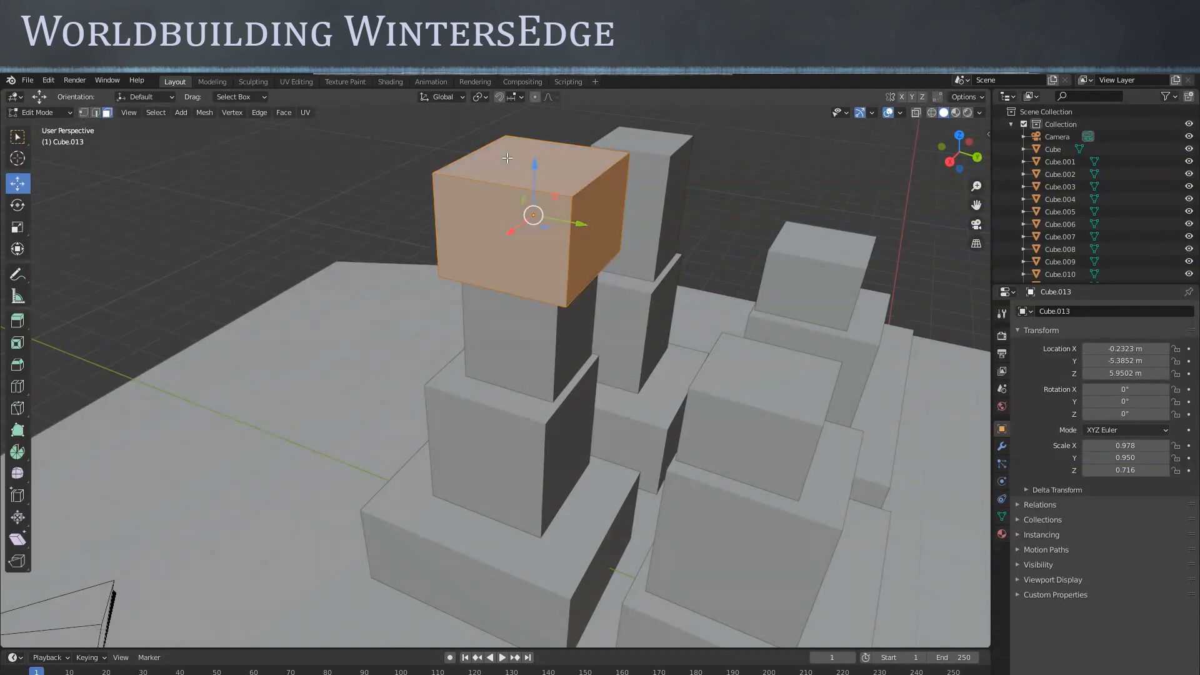
pyautogui.click(508, 158)
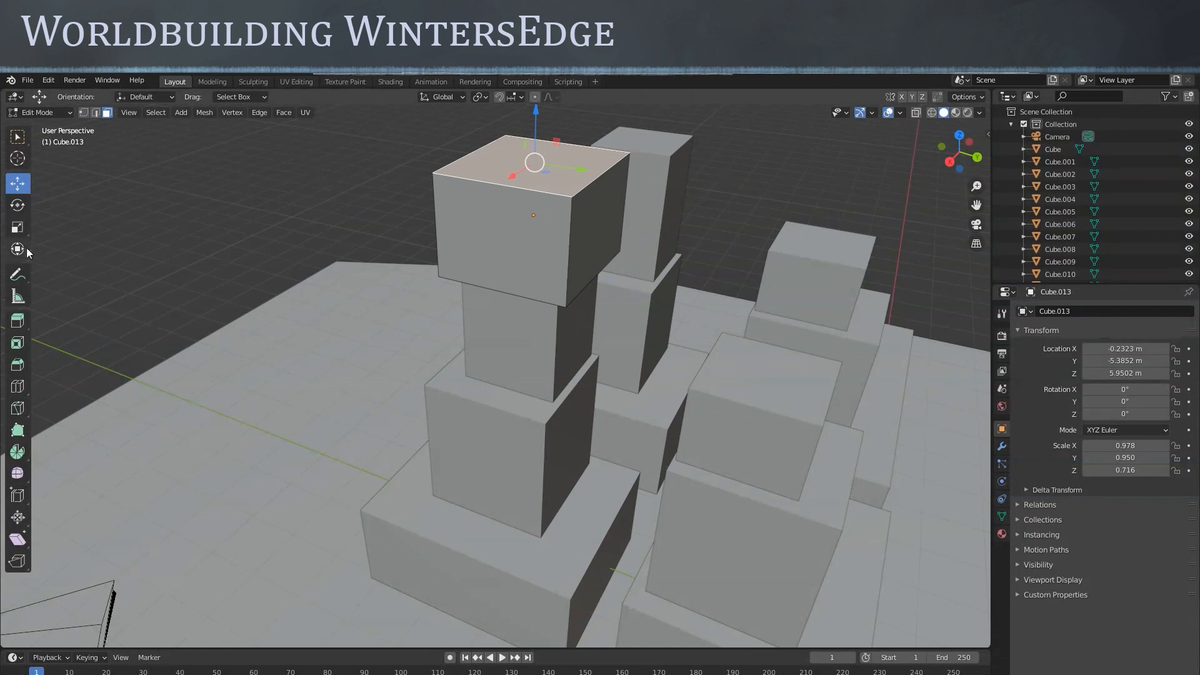
pyautogui.click(18, 227)
pyautogui.moveTo(582, 168); pyautogui.dragTo(534, 167)
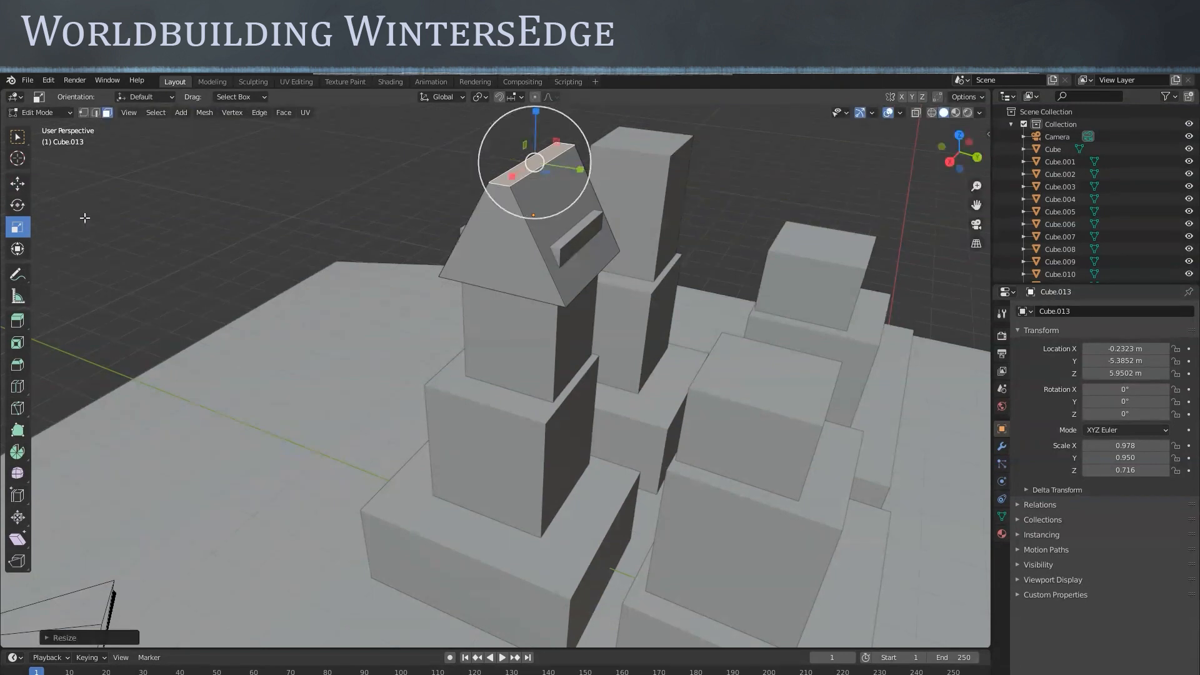
# Try to move the narrowed top face along Z, and undo that move
pyautogui.click(18, 185)
pyautogui.moveTo(536, 119); pyautogui.dragTo(537, 626)
pyautogui.hotkey('ctrl', 'z')
pyautogui.keyDown('shift'); pyautogui.moveTo(612, 313); pyautogui.dragTo(555, 503, button='middle'); pyautogui.keyUp('shift')
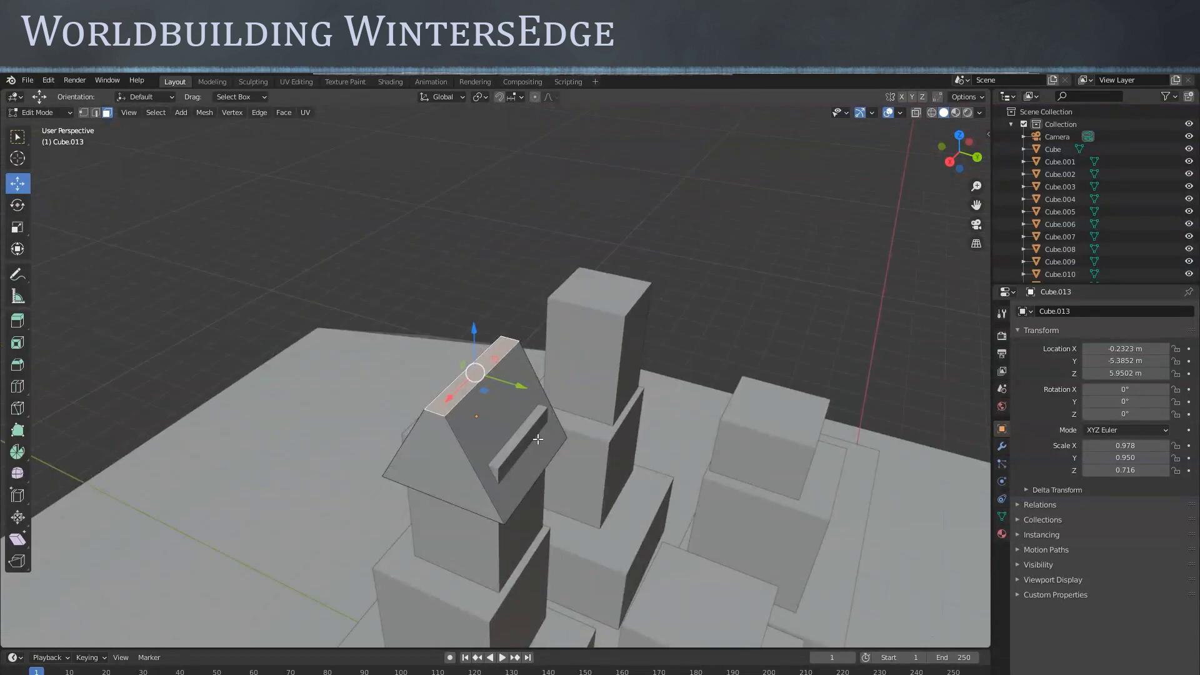
# Try to raise the whole roof block along Z to about 6.28 m, and undo that move
pyautogui.press('Tab')
pyautogui.click(18, 183)
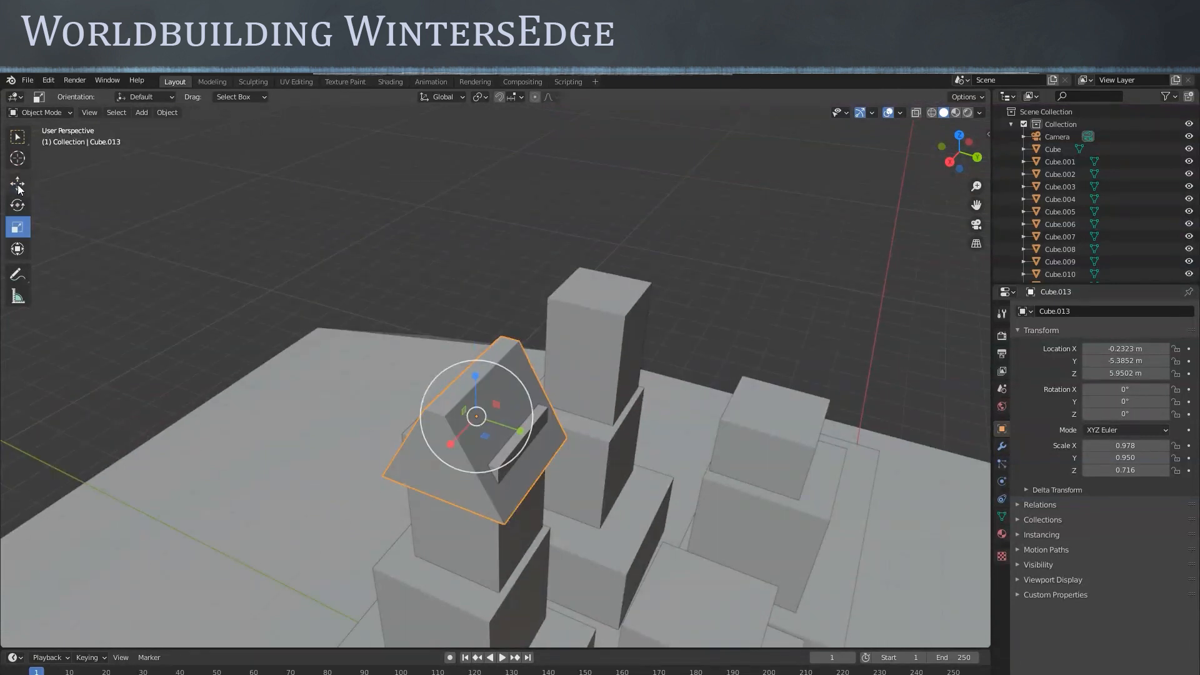
pyautogui.moveTo(473, 377); pyautogui.dragTo(475, 362)
pyautogui.moveTo(553, 395); pyautogui.dragTo(565, 418, button='middle')
pyautogui.scroll(4, 565, 418)
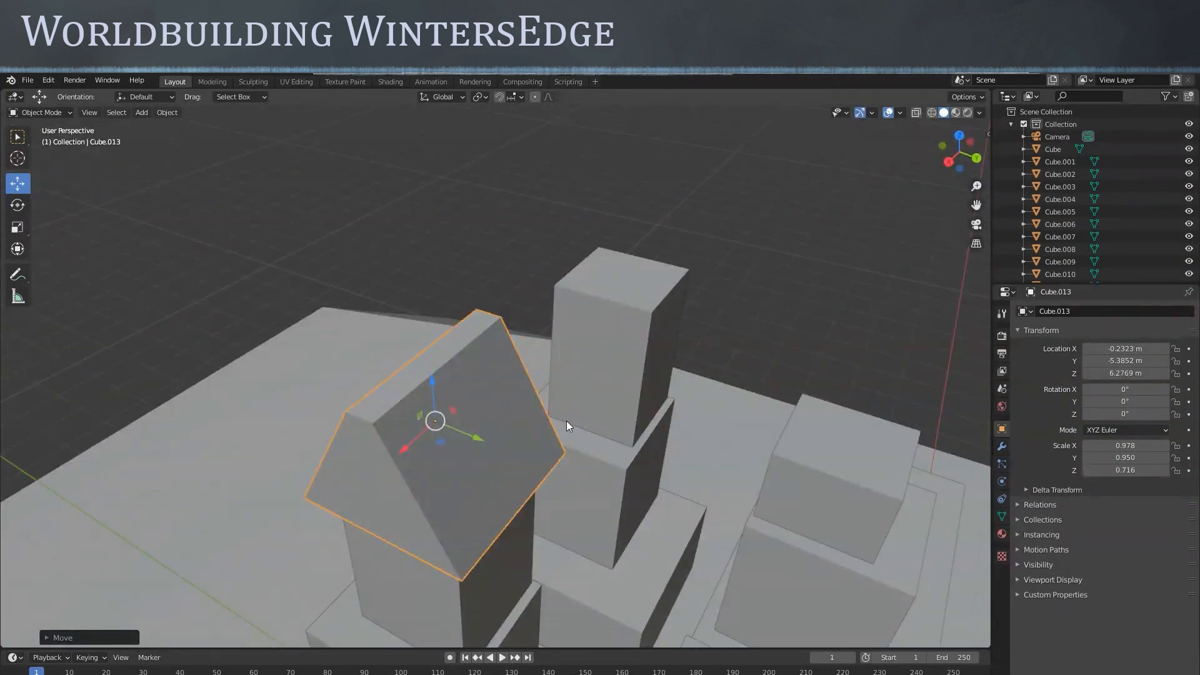
pyautogui.hotkey('ctrl', 'z')
# Select two opposite top edges of the cap block and scale them together along Y into a narrow roof ridge
pyautogui.press('Tab')
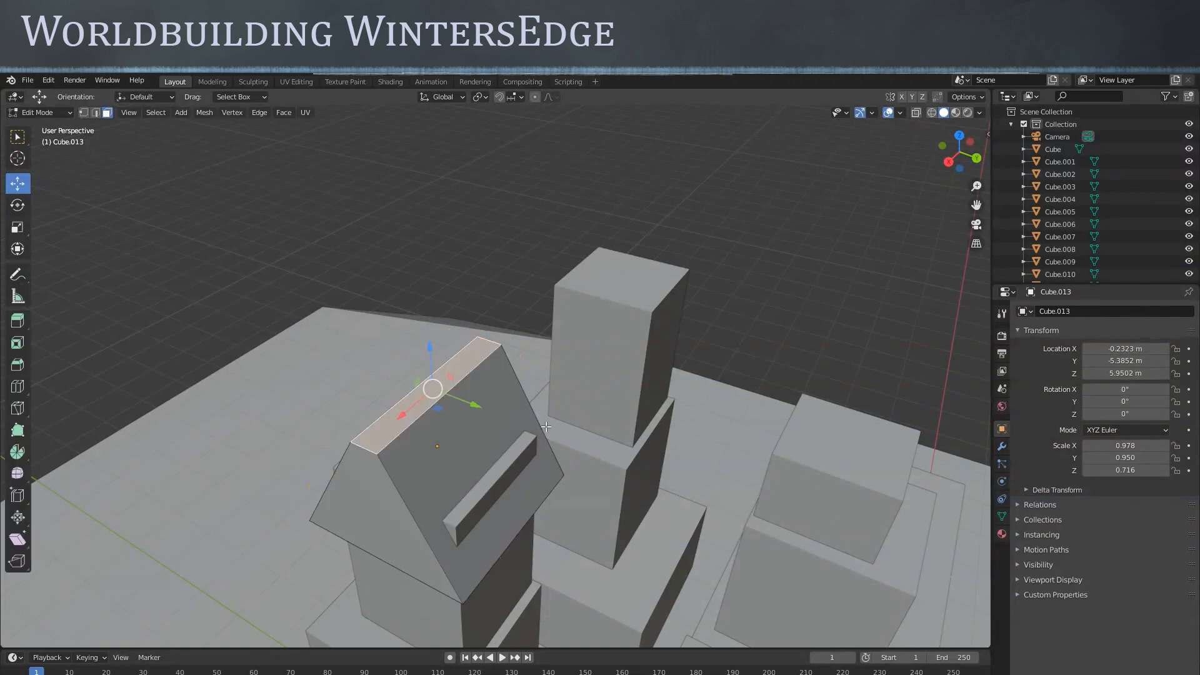
pyautogui.press('3')
pyautogui.press('2')
pyautogui.click(380, 342)
pyautogui.keyDown('shift'); pyautogui.click(530, 420); pyautogui.keyUp('shift')
pyautogui.click(18, 229)
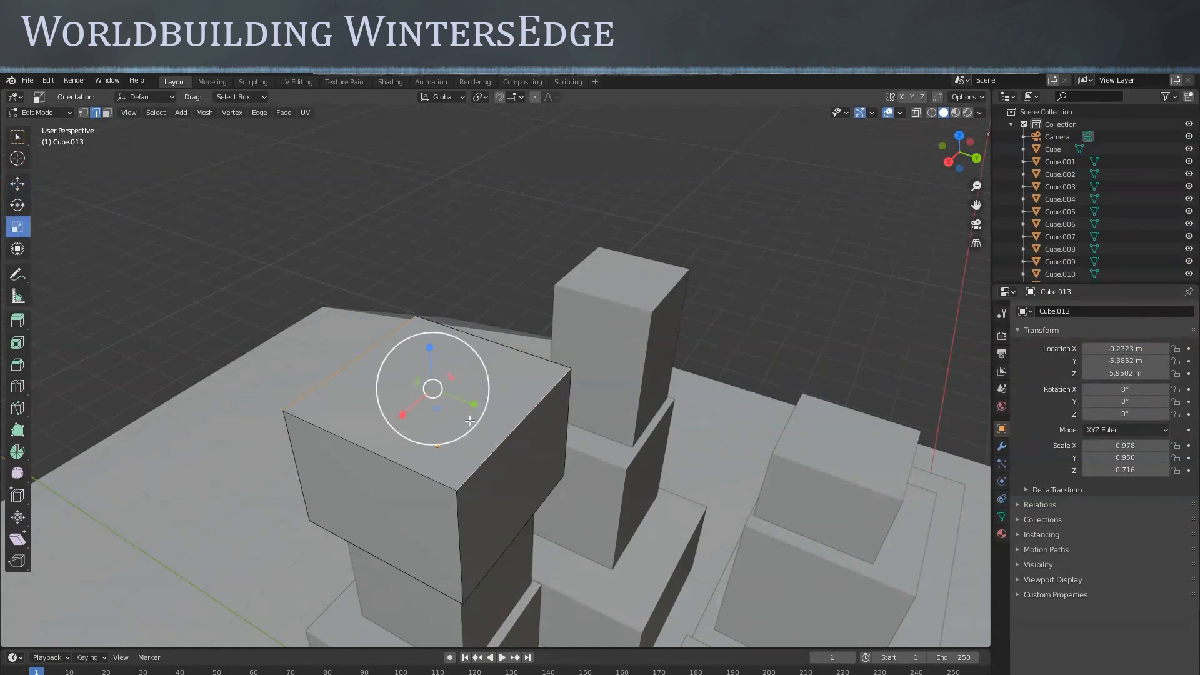
pyautogui.moveTo(467, 403); pyautogui.dragTo(356, 337)
pyautogui.moveTo(516, 398)
pyautogui.mouseDown(button='middle')
pyautogui.moveTo(520, 374)
pyautogui.moveTo(546, 370)
pyautogui.moveTo(519, 377)
pyautogui.moveTo(512, 397)
pyautogui.mouseUp(button='middle')
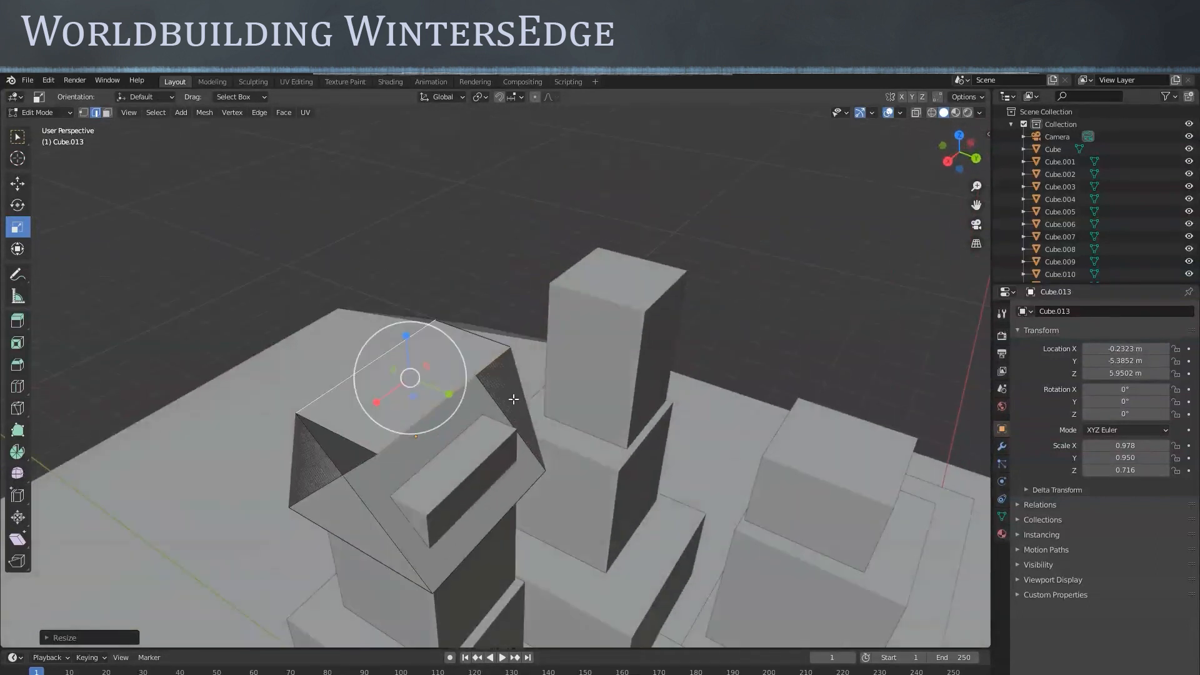
pyautogui.hotkey('ctrl', 'z')
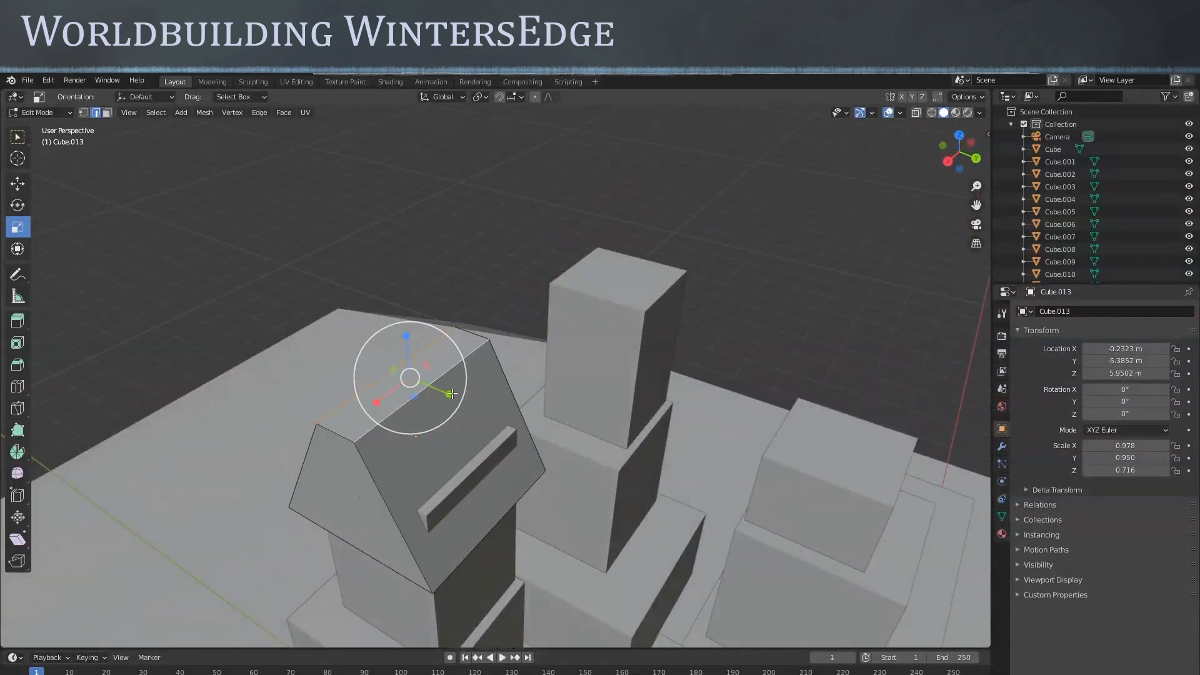
pyautogui.moveTo(452, 394); pyautogui.dragTo(429, 385)
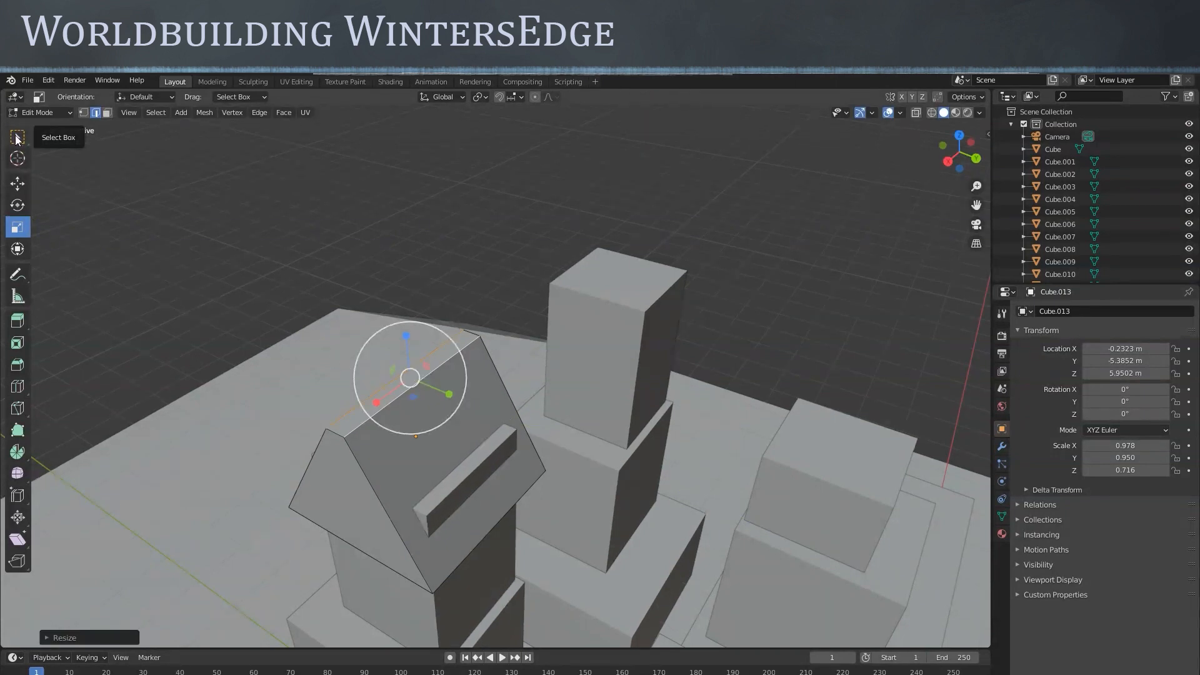
# Return to whole-object editing and raise the roof along Z to about 6.29 m
pyautogui.click(18, 182)
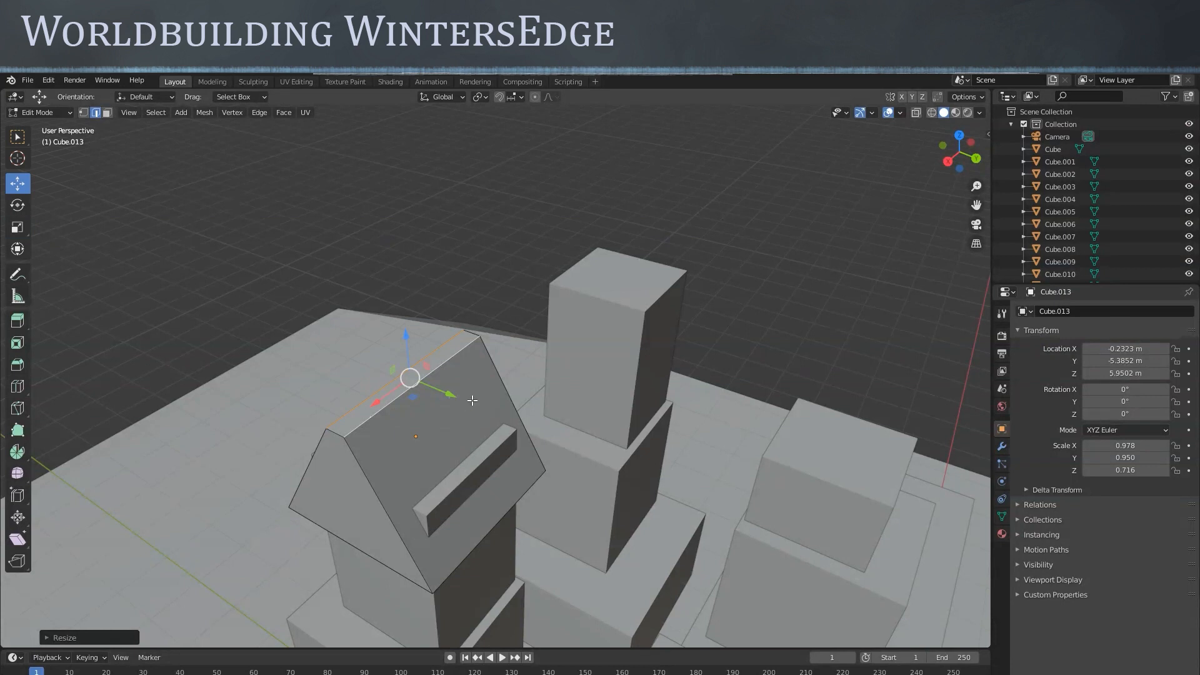
pyautogui.press('Tab')
pyautogui.moveTo(406, 399); pyautogui.dragTo(407, 374)
pyautogui.scroll(-5, 478, 396)
pyautogui.moveTo(551, 457); pyautogui.dragTo(571, 441, button='middle')
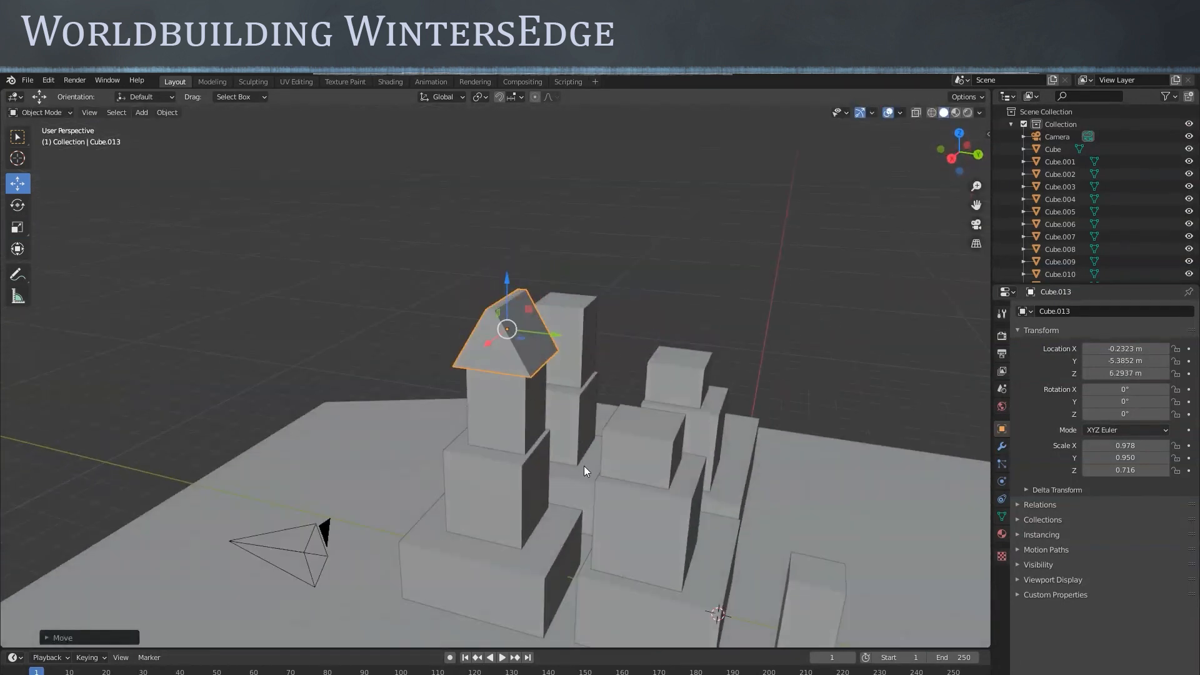
# Duplicate the roof and place the copy on the neighbouring tower at about X 0.47, Y -1.90 and Z 5.52 m
pyautogui.hotkey('shift', 'd')
pyautogui.press('Escape')
pyautogui.moveTo(552, 338); pyautogui.dragTo(652, 342)
pyautogui.moveTo(662, 373); pyautogui.dragTo(563, 514, button='middle')
pyautogui.moveTo(563, 509); pyautogui.dragTo(546, 528)
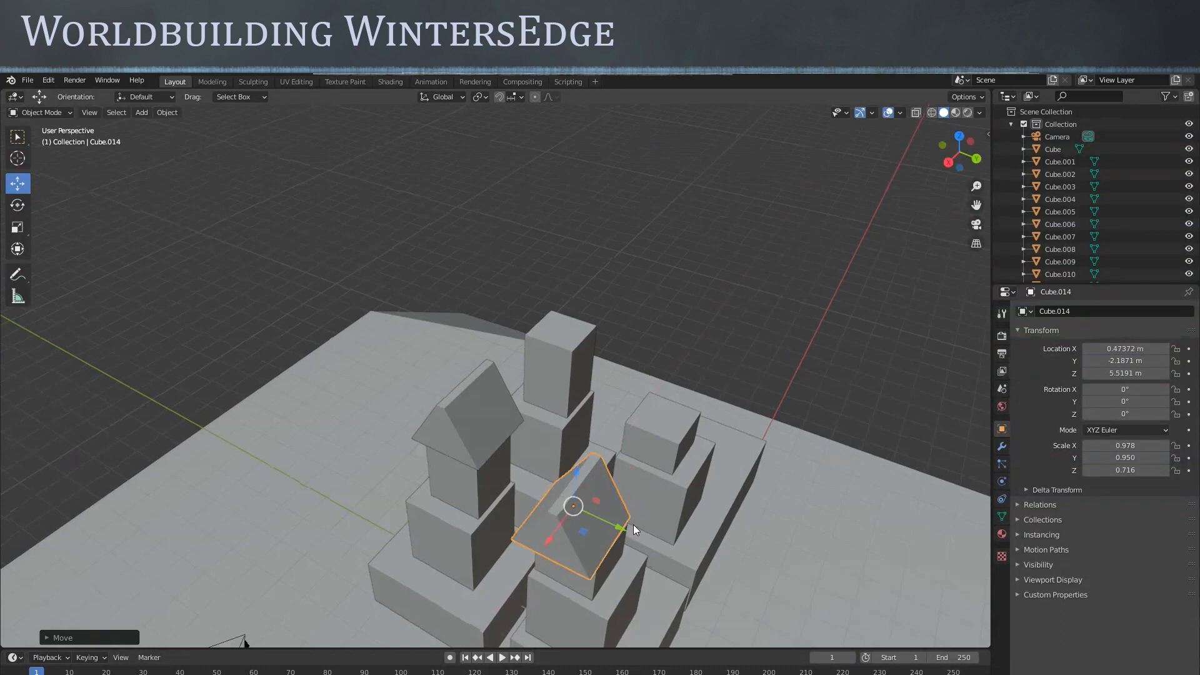
pyautogui.moveTo(621, 525); pyautogui.dragTo(673, 507)
# Rotate the copied roof about Z to about 86.2°
pyautogui.hotkey('shift', 'space')
pyautogui.press('r')
pyautogui.moveTo(673, 507); pyautogui.dragTo(399, 399, button='middle')
pyautogui.moveTo(391, 415); pyautogui.dragTo(412, 425)
pyautogui.moveTo(549, 483); pyautogui.dragTo(507, 531, button='middle')
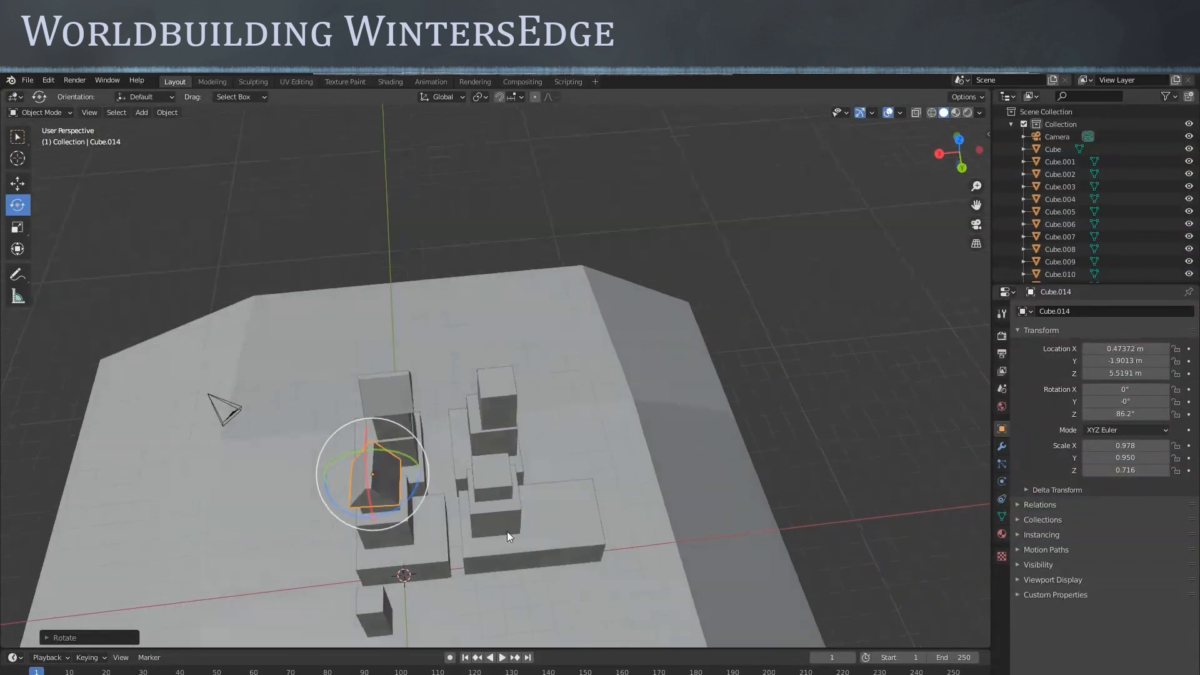
# Select all the towers, duplicate them and shift the copies along Y, bringing the copied second roof to about 6.33 m
pyautogui.click(17, 136)
pyautogui.moveTo(325, 355); pyautogui.dragTo(640, 619)
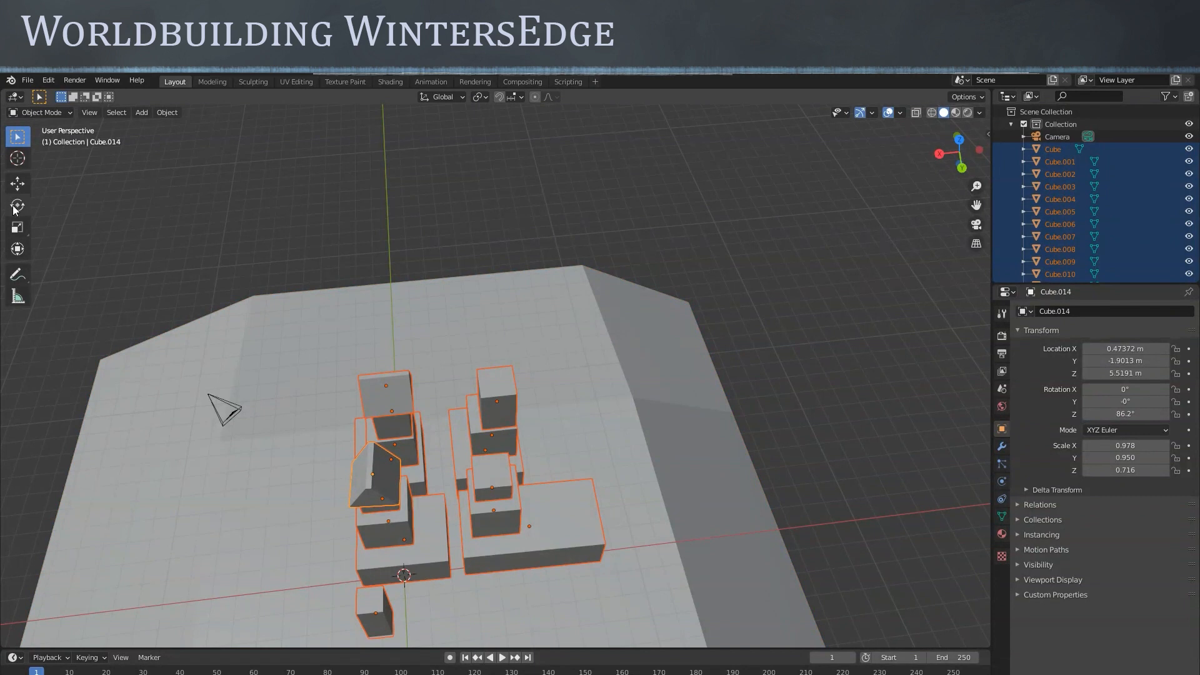
pyautogui.click(17, 183)
pyautogui.moveTo(417, 434); pyautogui.dragTo(444, 438, button='middle')
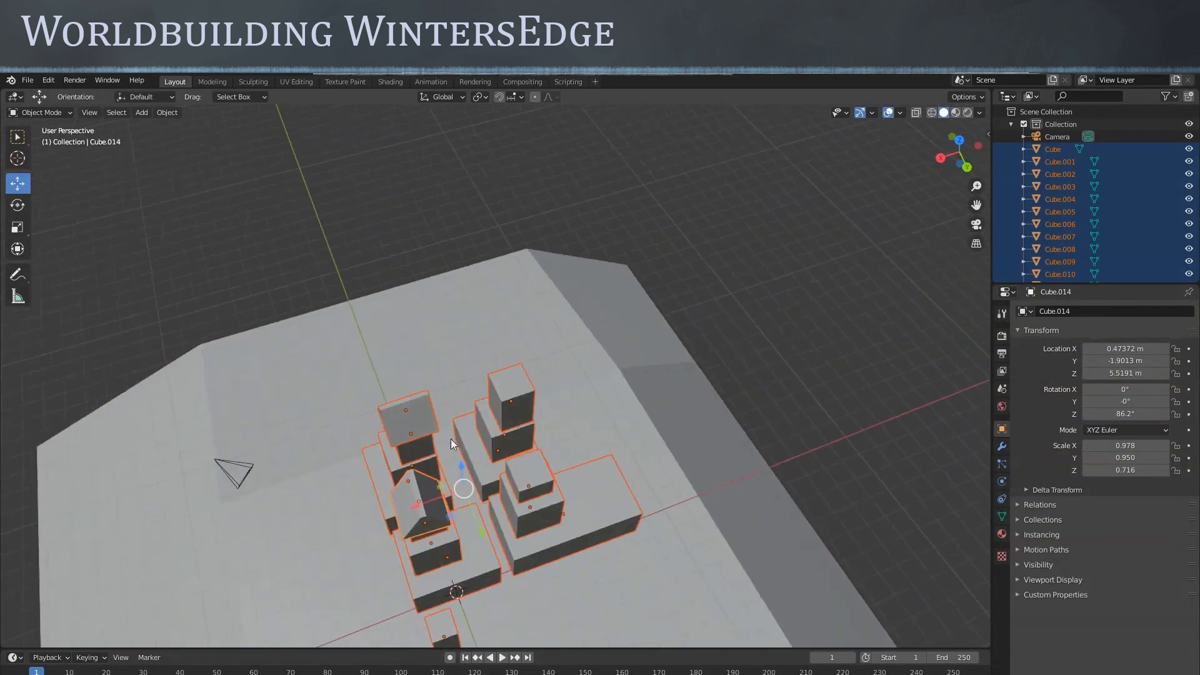
pyautogui.hotkey('shift', 'd')
pyautogui.click(567, 504)
pyautogui.moveTo(608, 477); pyautogui.dragTo(664, 475, button='middle')
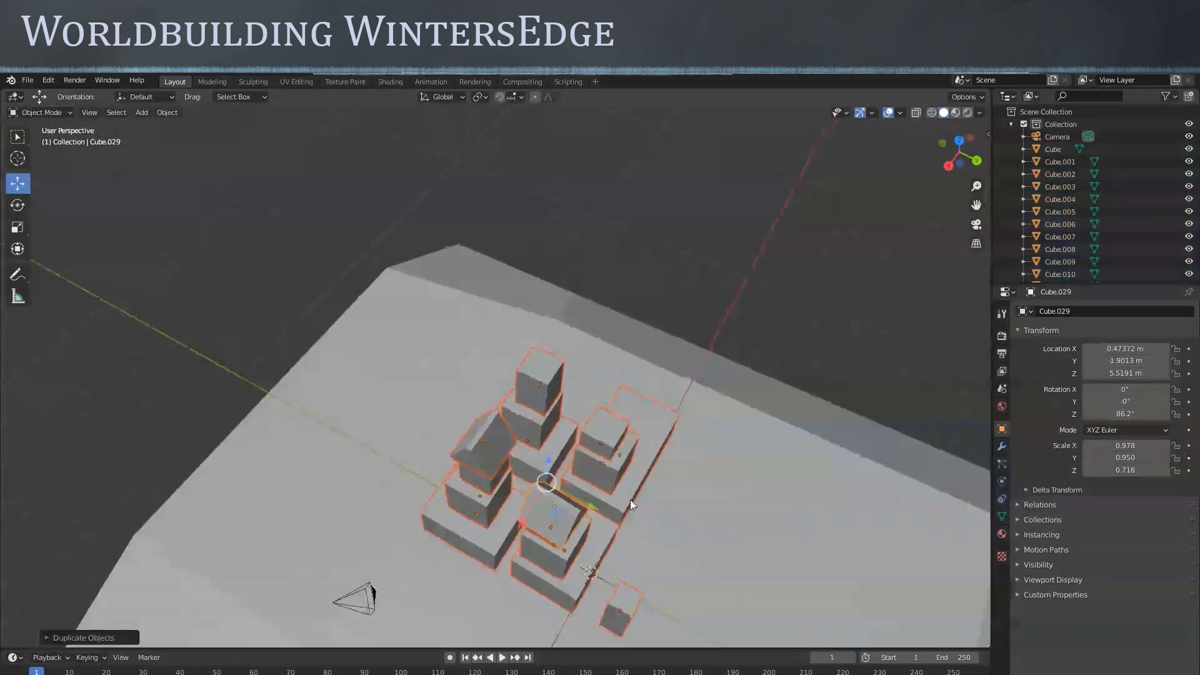
pyautogui.moveTo(589, 511); pyautogui.dragTo(781, 595)
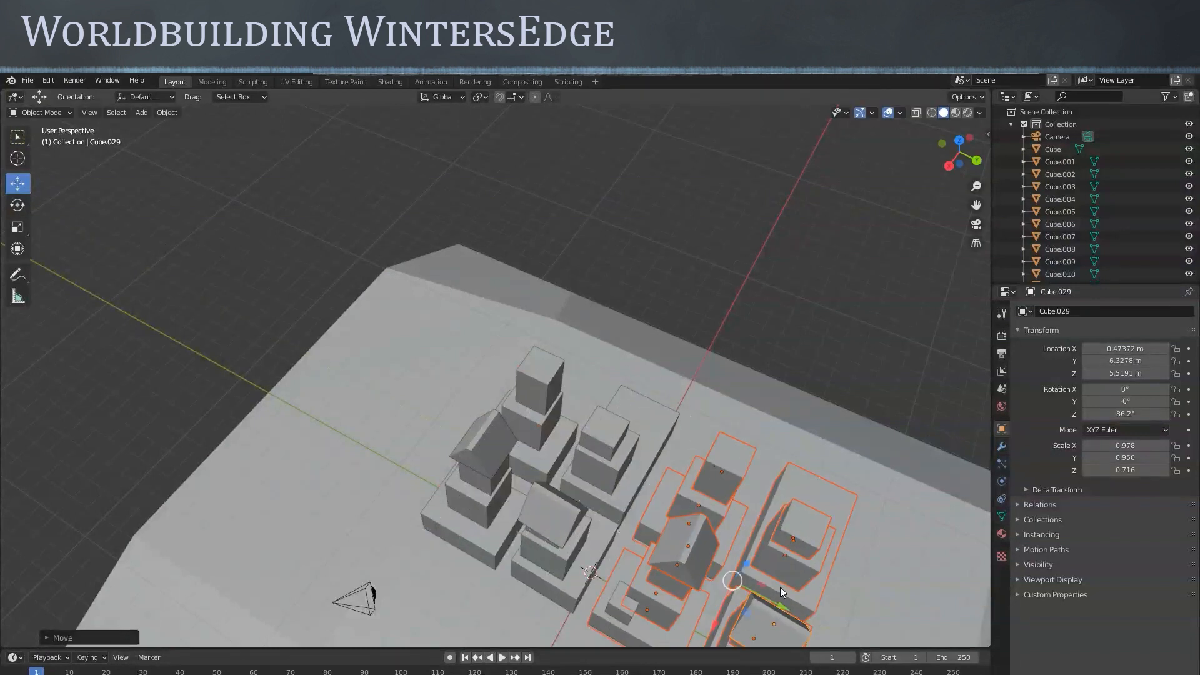
# Stretch the copied towers along X, giving the active roof a Y scale of about 1.546, and shift them to about X 3.60 m
pyautogui.scroll(-2, 750, 562)
pyautogui.click(17, 227)
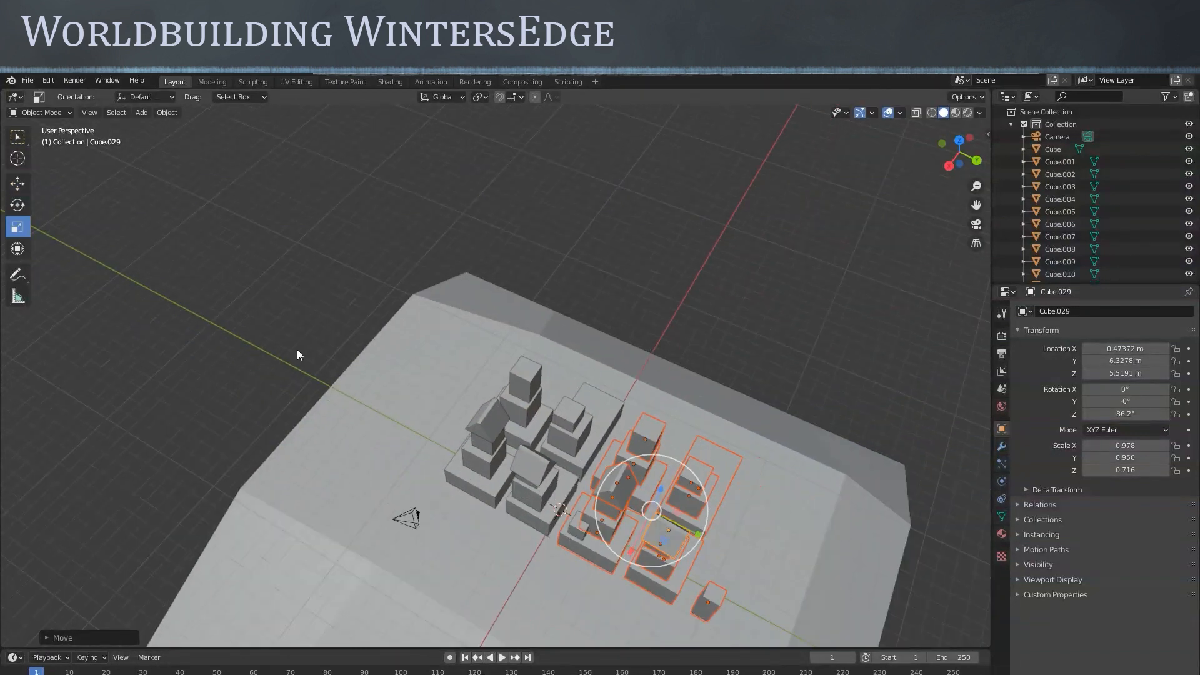
pyautogui.moveTo(708, 560); pyautogui.dragTo(530, 531, button='middle')
pyautogui.moveTo(530, 531); pyautogui.dragTo(498, 542)
pyautogui.moveTo(583, 534); pyautogui.dragTo(303, 395, button='middle')
pyautogui.click(22, 186)
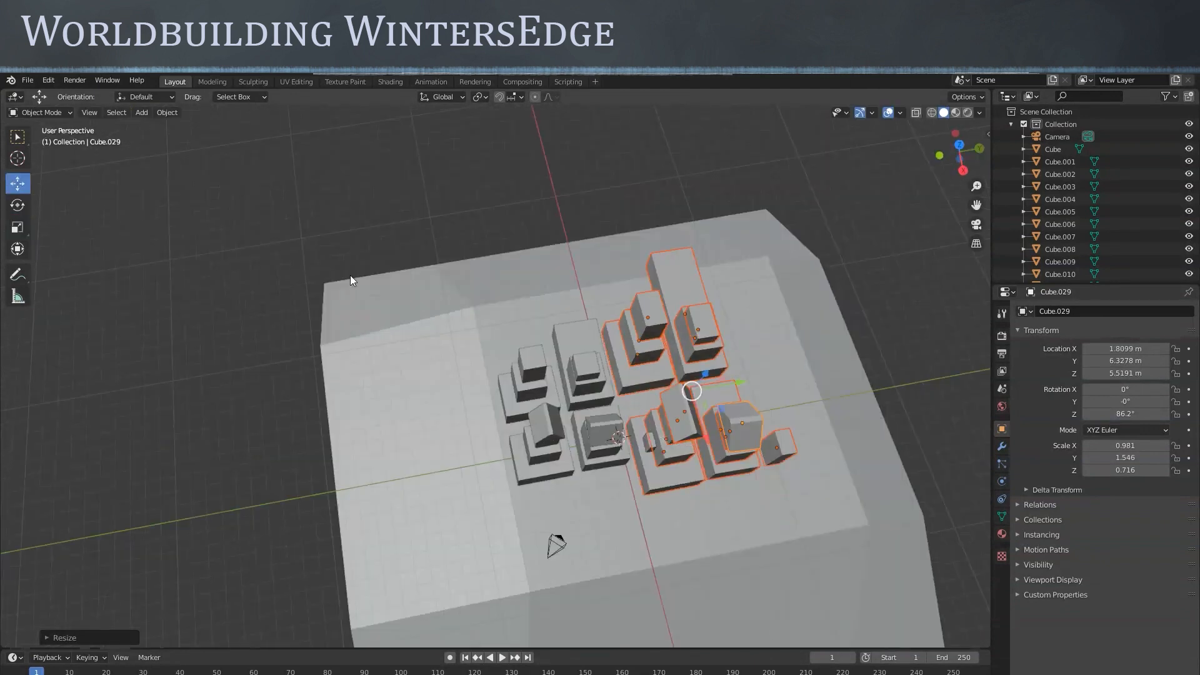
pyautogui.moveTo(708, 437); pyautogui.dragTo(715, 463)
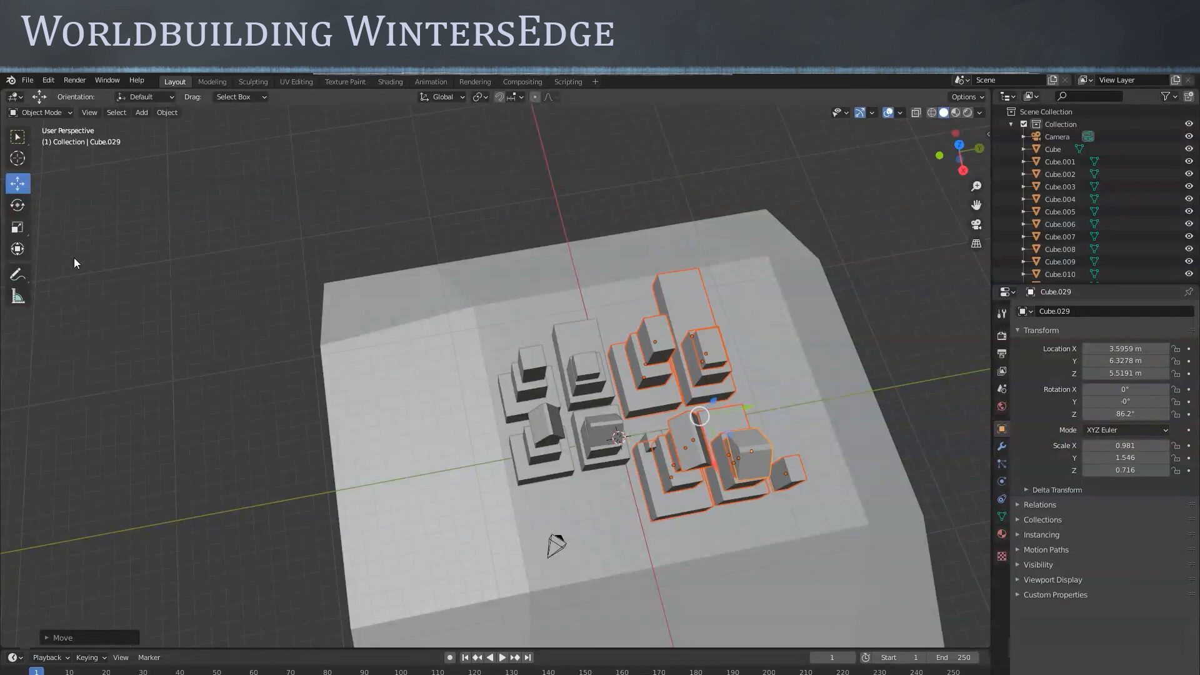
# Shrink the copied towers uniformly, scaling the active roof to about 0.697, 1.099 and 0.509, and shift them to about Y 4.56 m
pyautogui.click(18, 229)
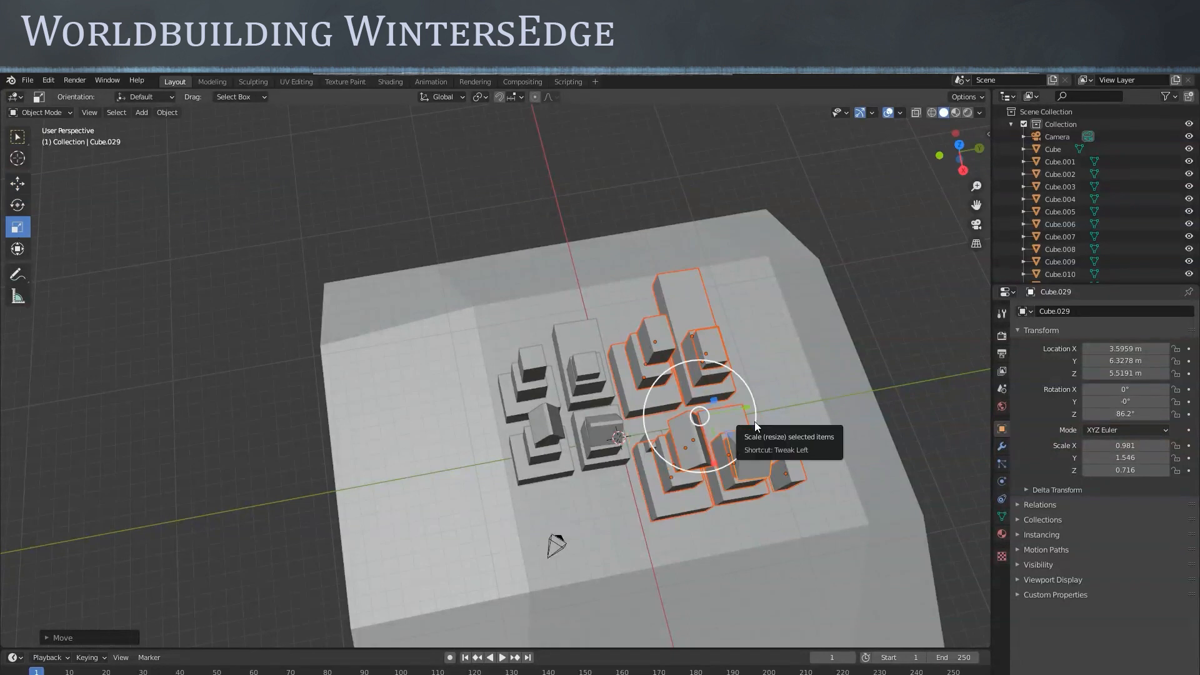
pyautogui.moveTo(755, 421); pyautogui.dragTo(693, 419)
pyautogui.click(18, 183)
pyautogui.moveTo(693, 419)
pyautogui.mouseDown(button='middle')
pyautogui.moveTo(666, 362)
pyautogui.moveTo(680, 415)
pyautogui.mouseUp(button='middle')
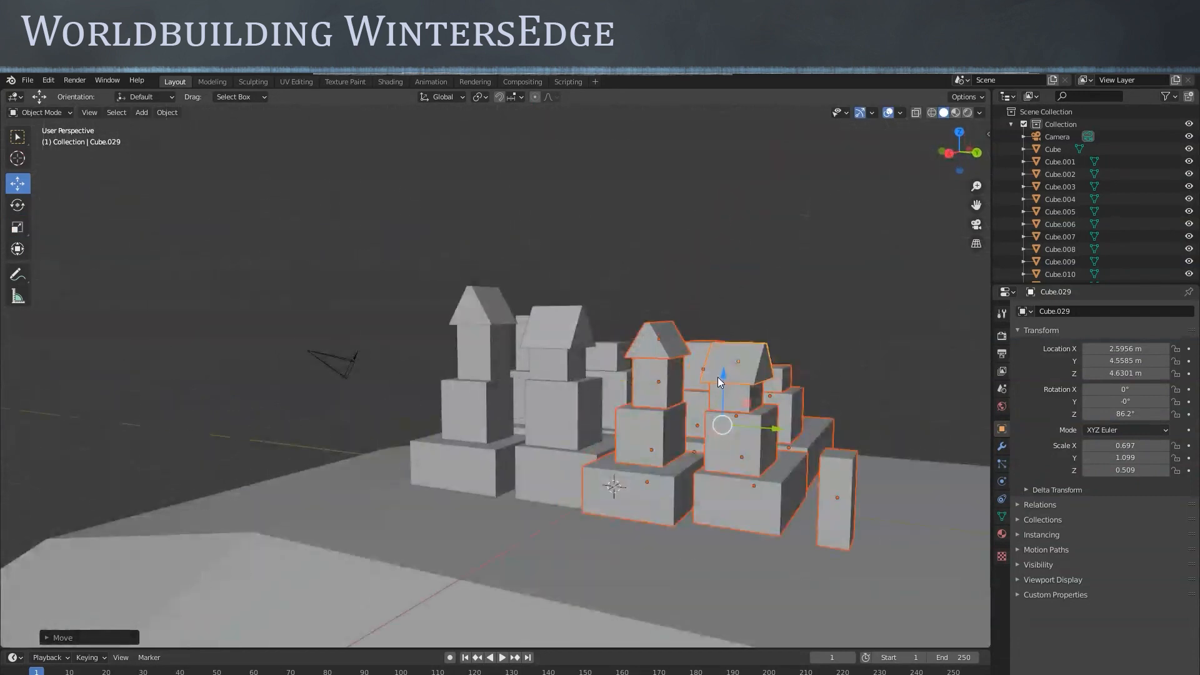
# Lower the copied towers along Z onto the terrain, bringing the active roof to about 3.65 m
pyautogui.moveTo(722, 376); pyautogui.dragTo(735, 415)
pyautogui.moveTo(735, 415); pyautogui.dragTo(713, 468, button='middle')
pyautogui.moveTo(781, 501); pyautogui.dragTo(734, 466, button='middle')
pyautogui.moveTo(709, 392); pyautogui.dragTo(709, 401)
# Examine the roofed towers and their smaller copies on the terrain from close, low and raised viewpoints
pyautogui.scroll(6, 530, 490)
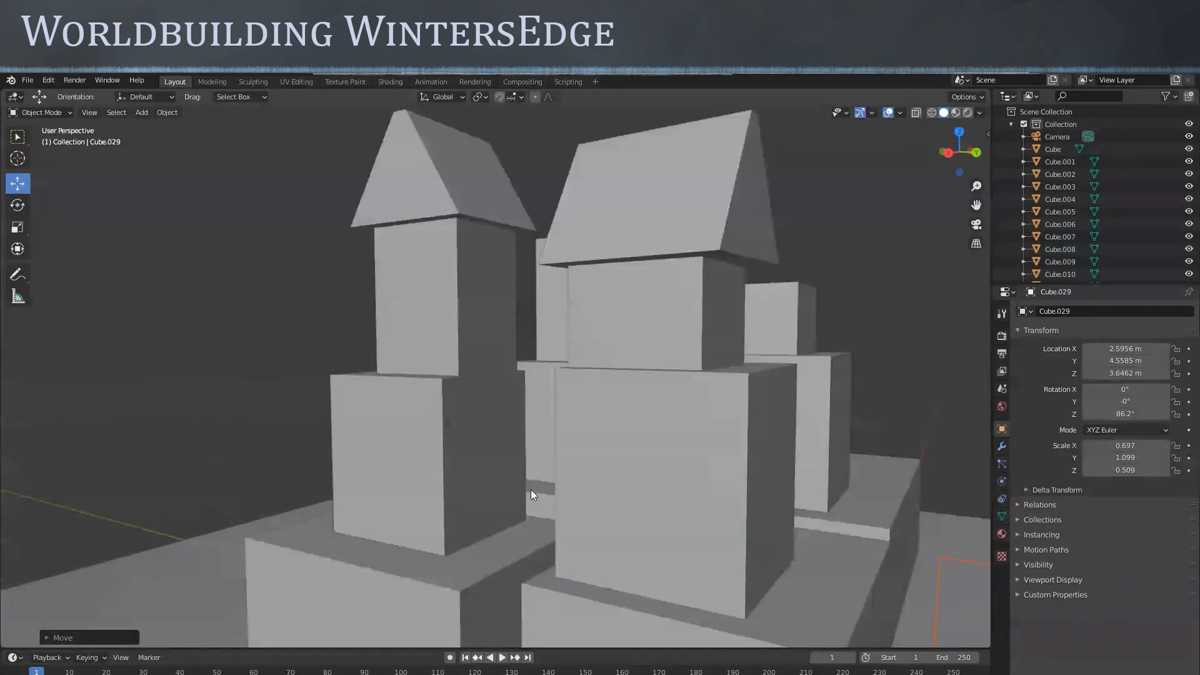
pyautogui.scroll(-2, 647, 537)
pyautogui.moveTo(701, 529); pyautogui.dragTo(714, 512, button='middle')
pyautogui.click(712, 511)
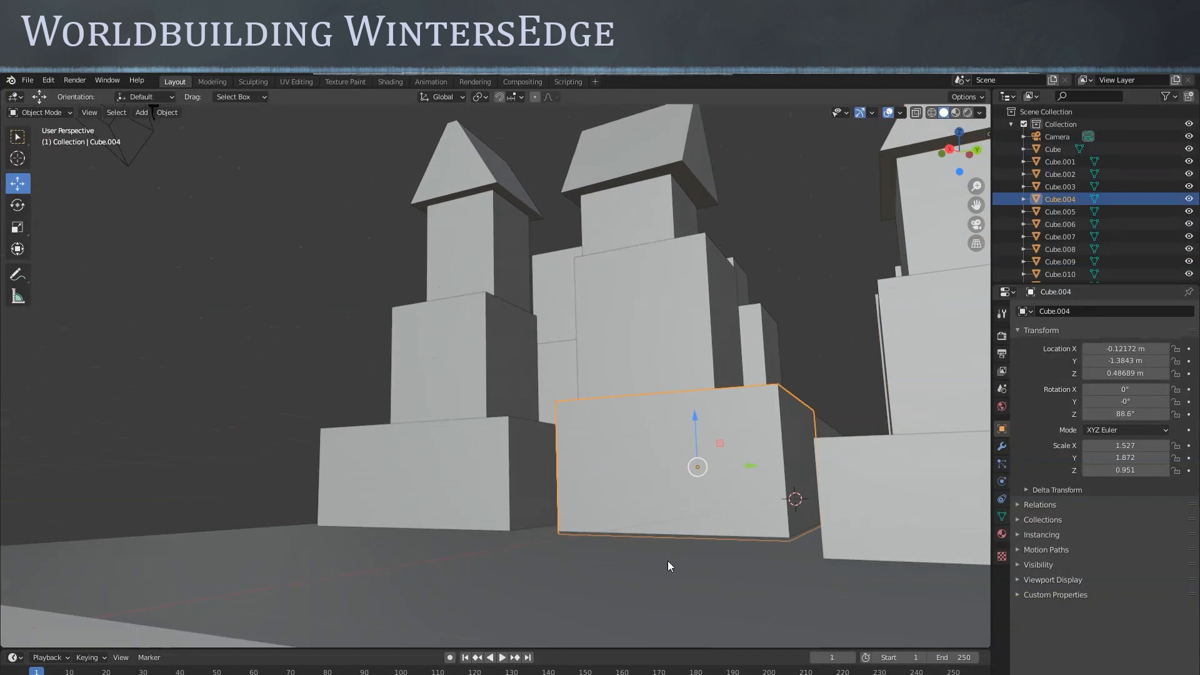
pyautogui.scroll(-3, 693, 562)
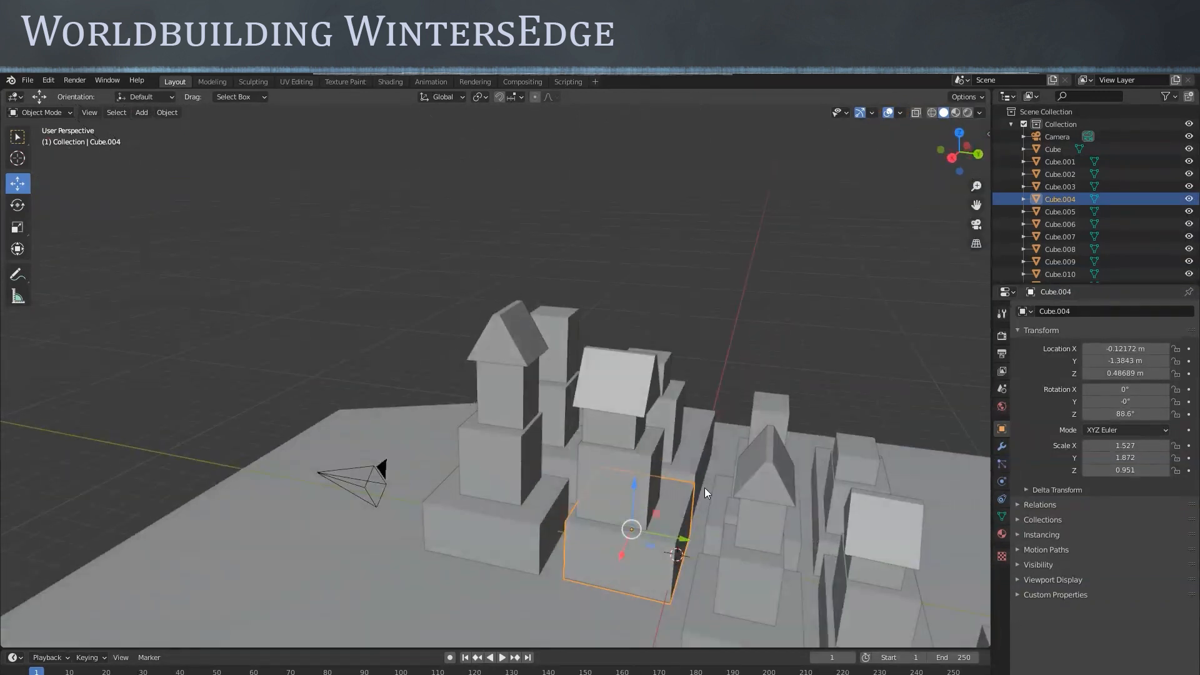
pyautogui.moveTo(706, 489); pyautogui.dragTo(771, 592, button='middle')
pyautogui.moveTo(726, 519); pyautogui.dragTo(681, 444, button='middle')
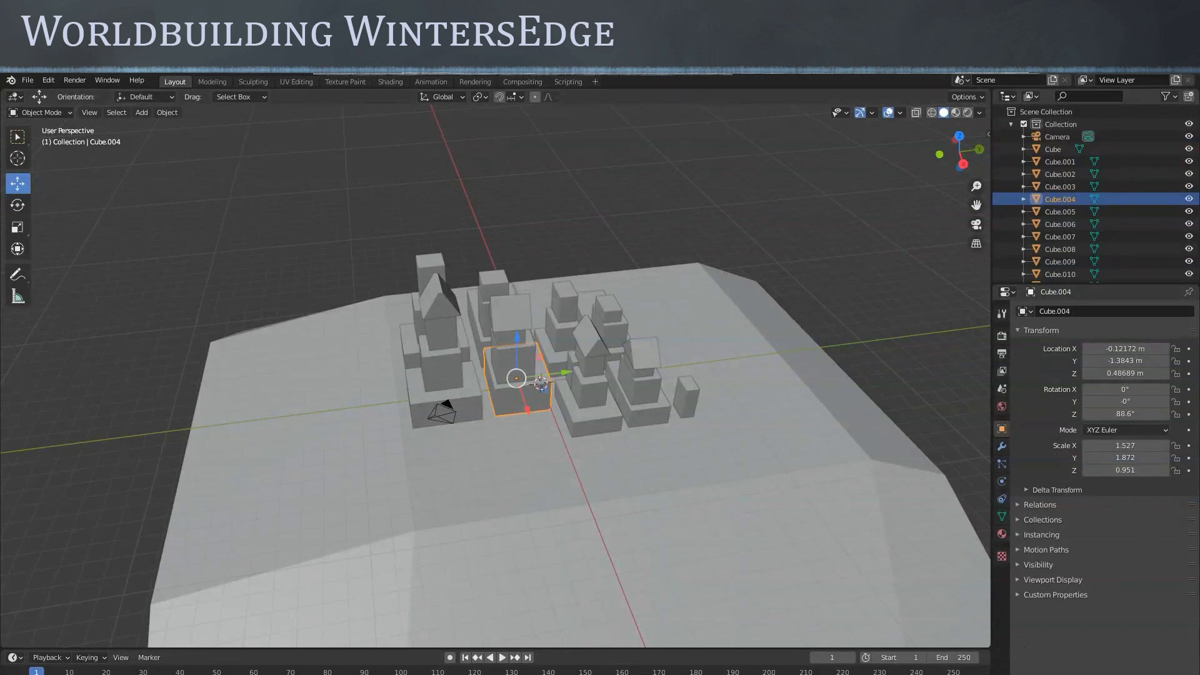
pyautogui.scroll(3, 501, 395)
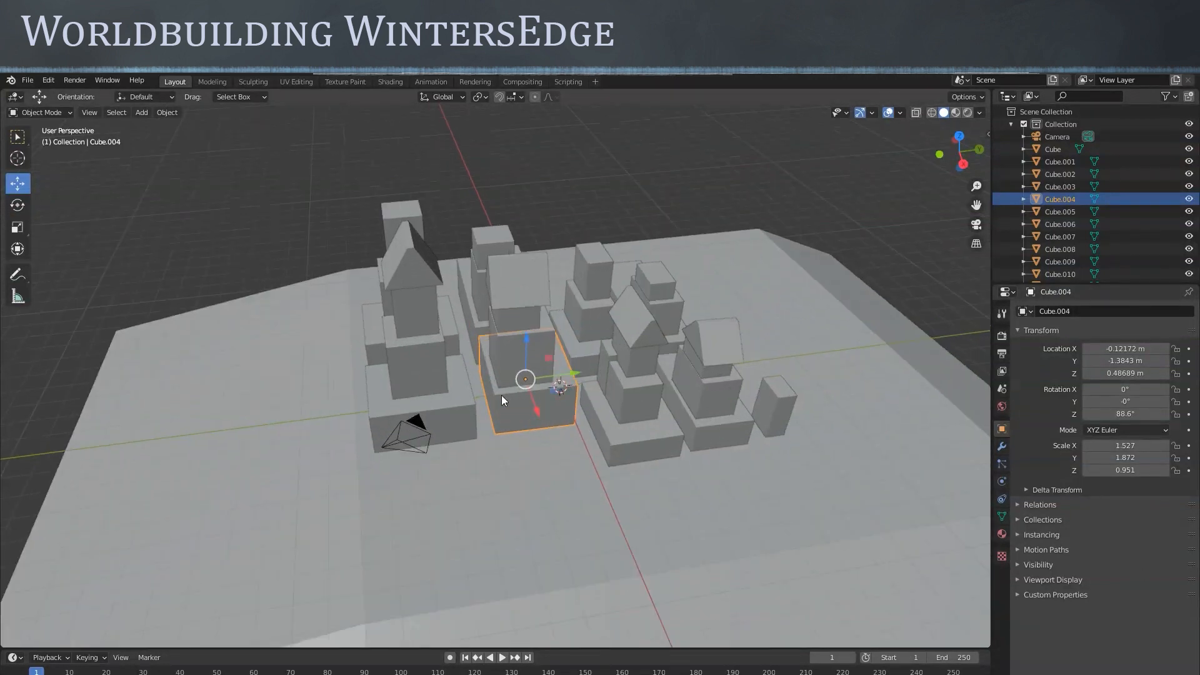
pyautogui.moveTo(536, 402); pyautogui.dragTo(472, 386, button='middle')
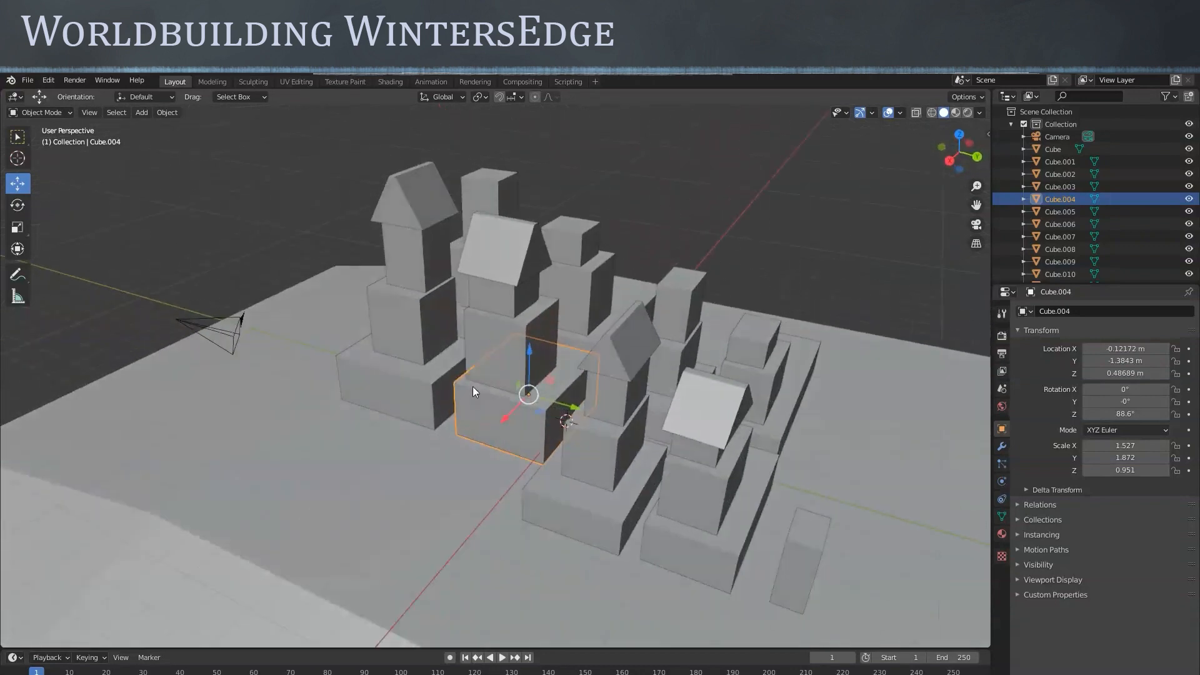
pyautogui.moveTo(554, 396); pyautogui.dragTo(487, 377, button='middle')
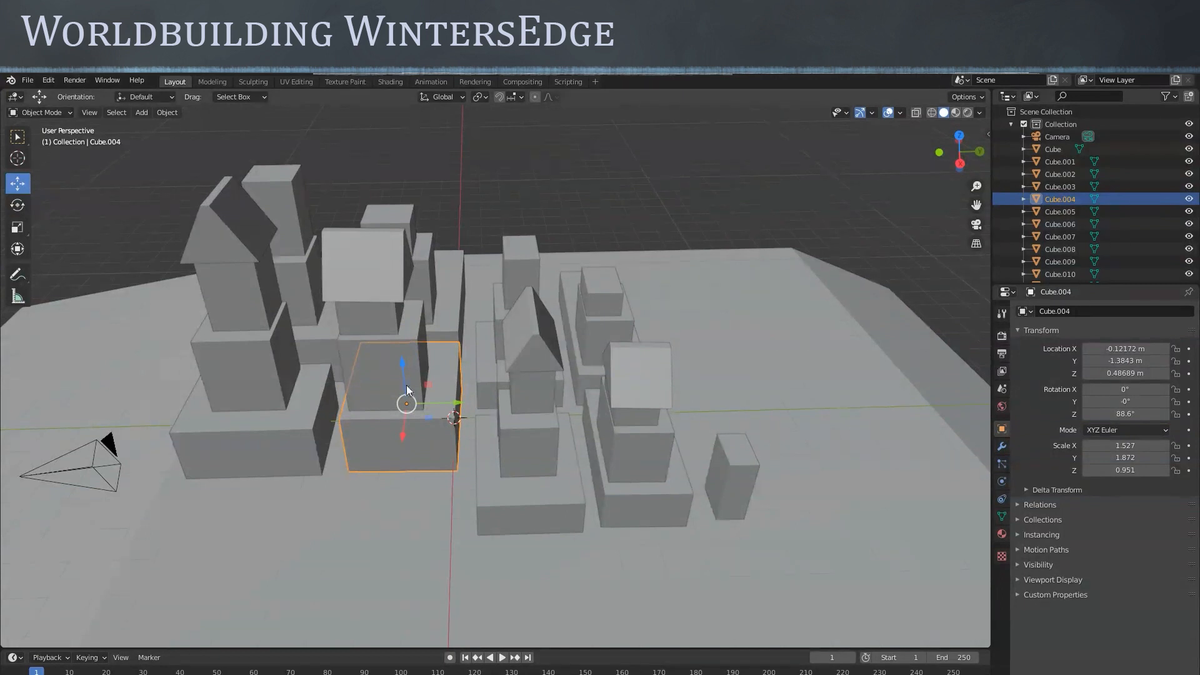
pyautogui.moveTo(440, 403); pyautogui.dragTo(508, 400, button='middle')
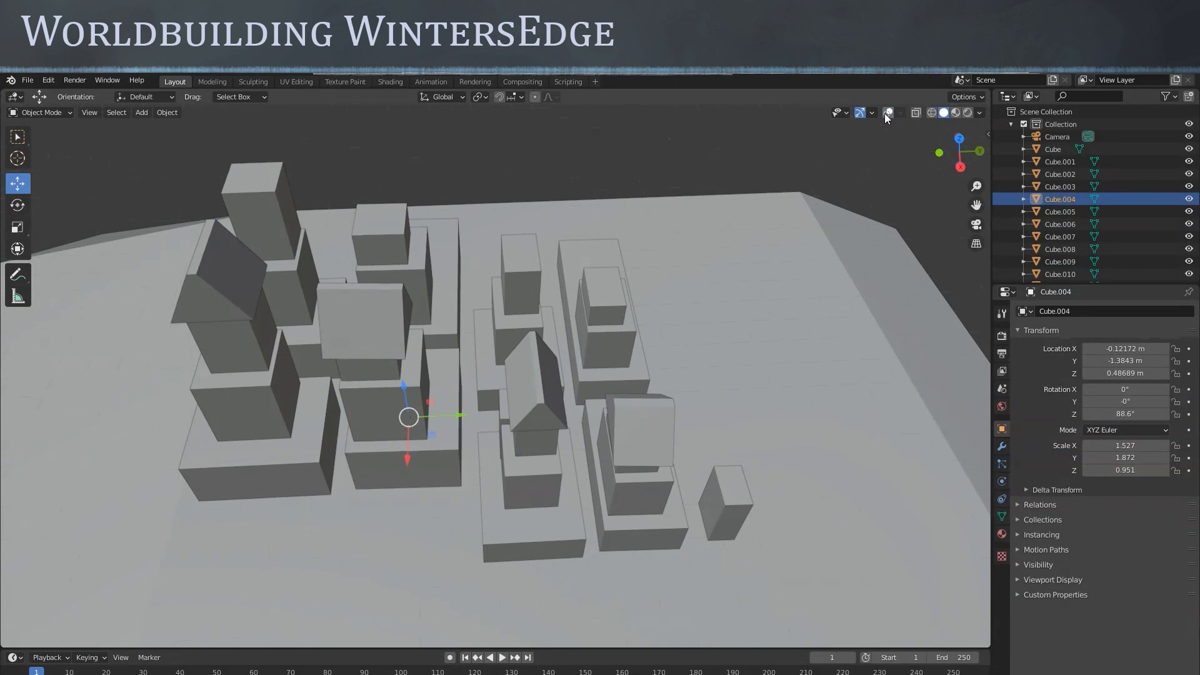
# Toggle the viewport overlays to compare the city with and without them, and leave them hidden
pyautogui.click(886, 113)
pyautogui.click(886, 114)
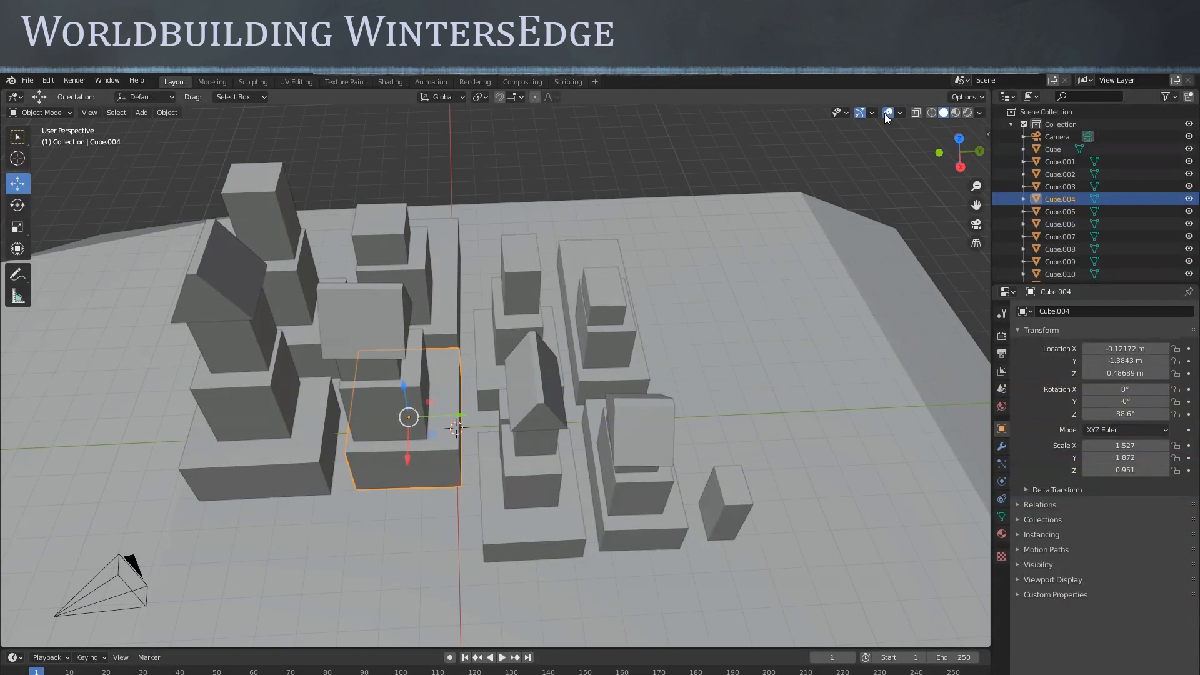
pyautogui.click(886, 113)
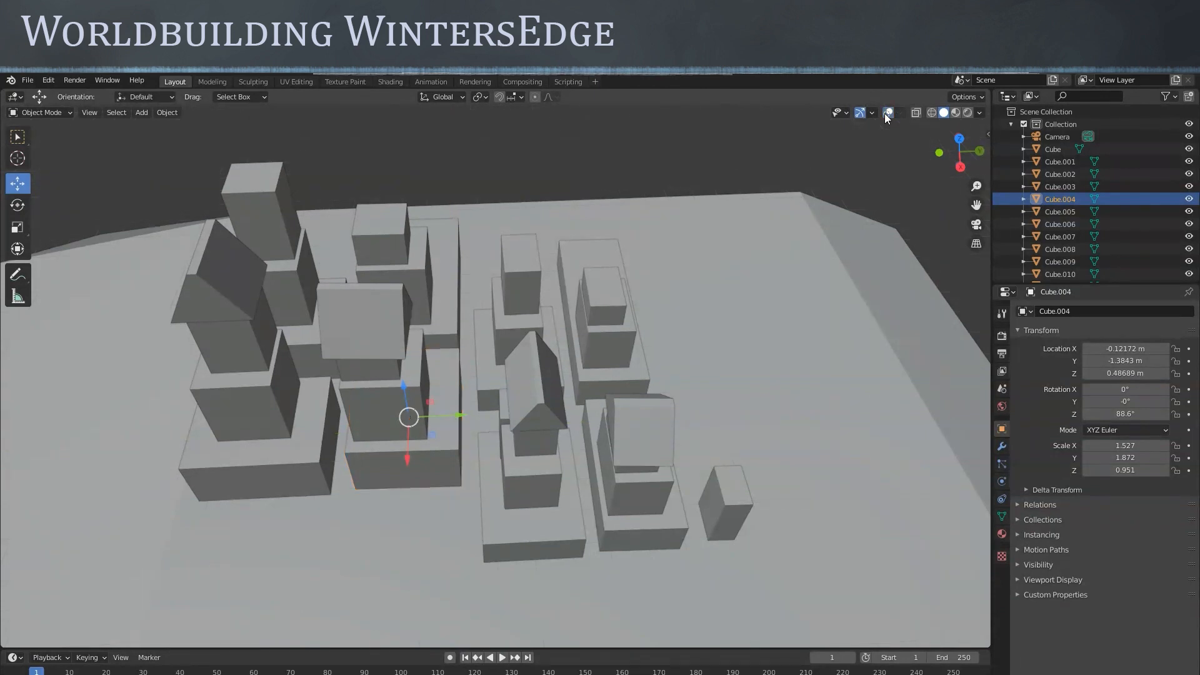
# Restore the viewport overlays, toggle the gizmos and overlays off and on to compare, and leave both shown
pyautogui.click(886, 113)
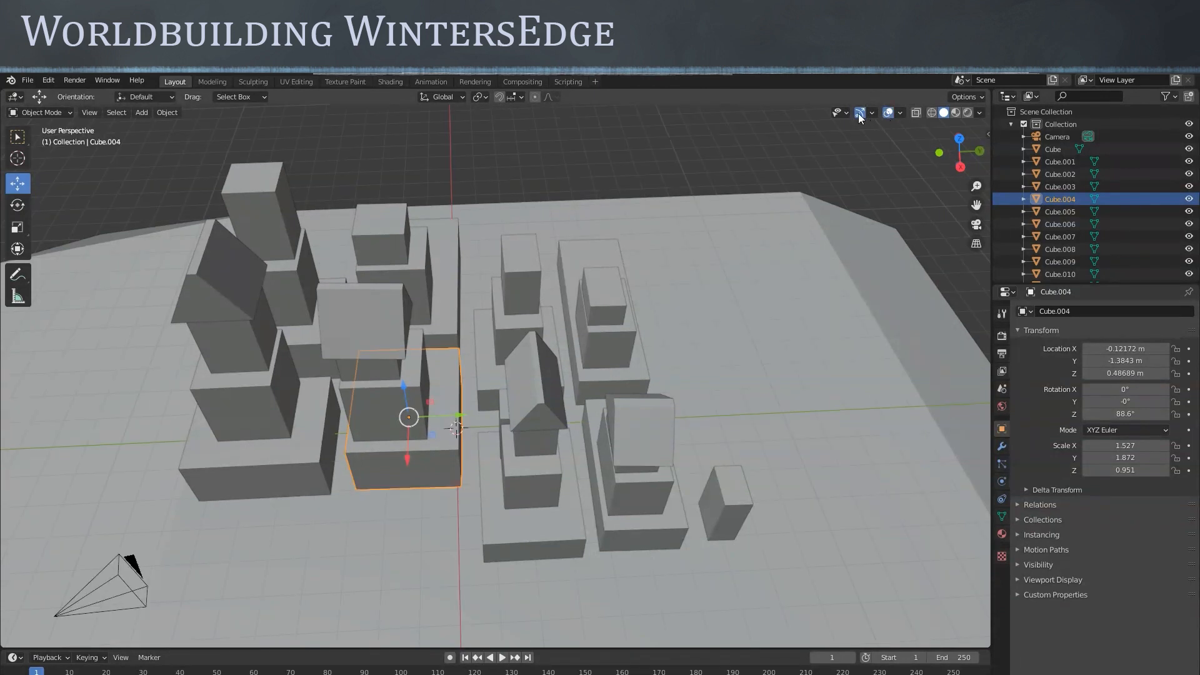
pyautogui.click(860, 113)
pyautogui.click(861, 114)
pyautogui.click(861, 114)
pyautogui.click(888, 114)
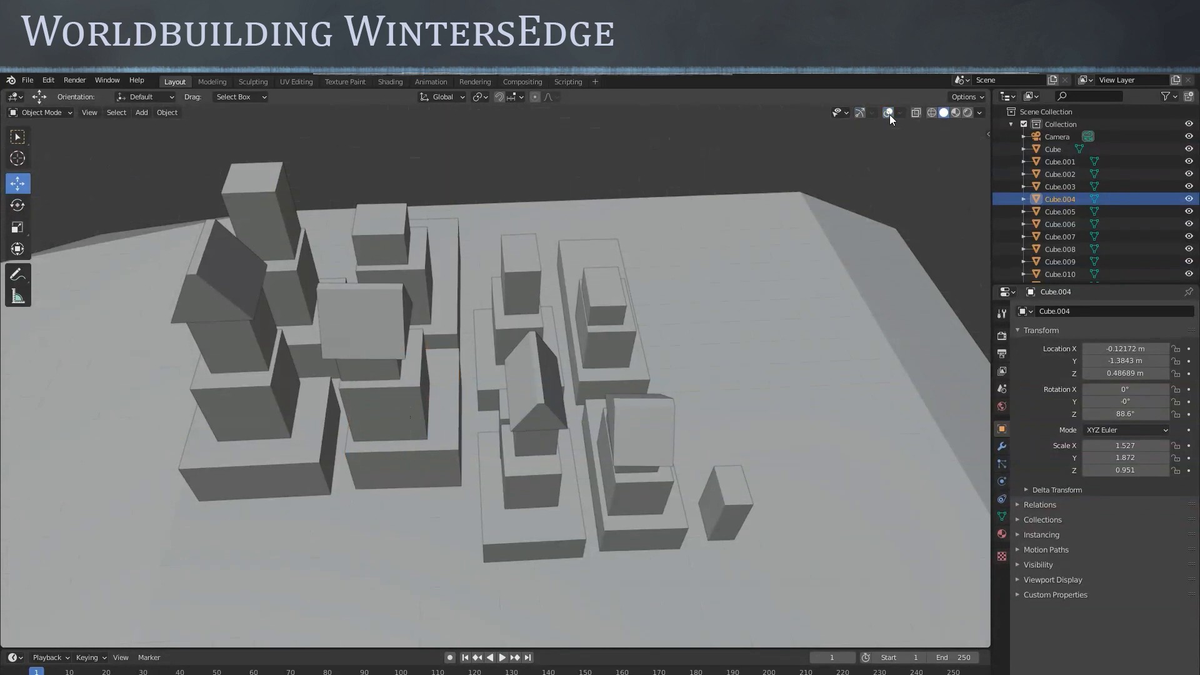
pyautogui.click(888, 114)
pyautogui.click(859, 114)
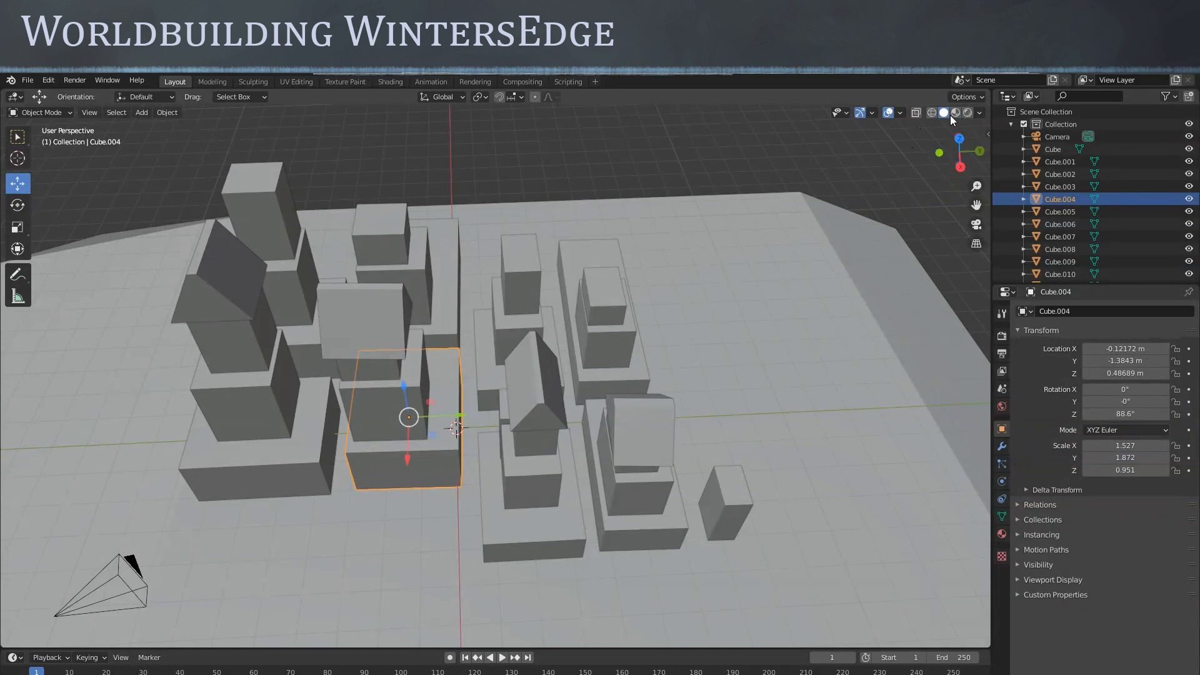
# Examine the towers in see-through X-ray display from low and raised viewpoints, and return to the opaque display
pyautogui.click(916, 113)
pyautogui.moveTo(654, 347); pyautogui.dragTo(636, 299, button='middle')
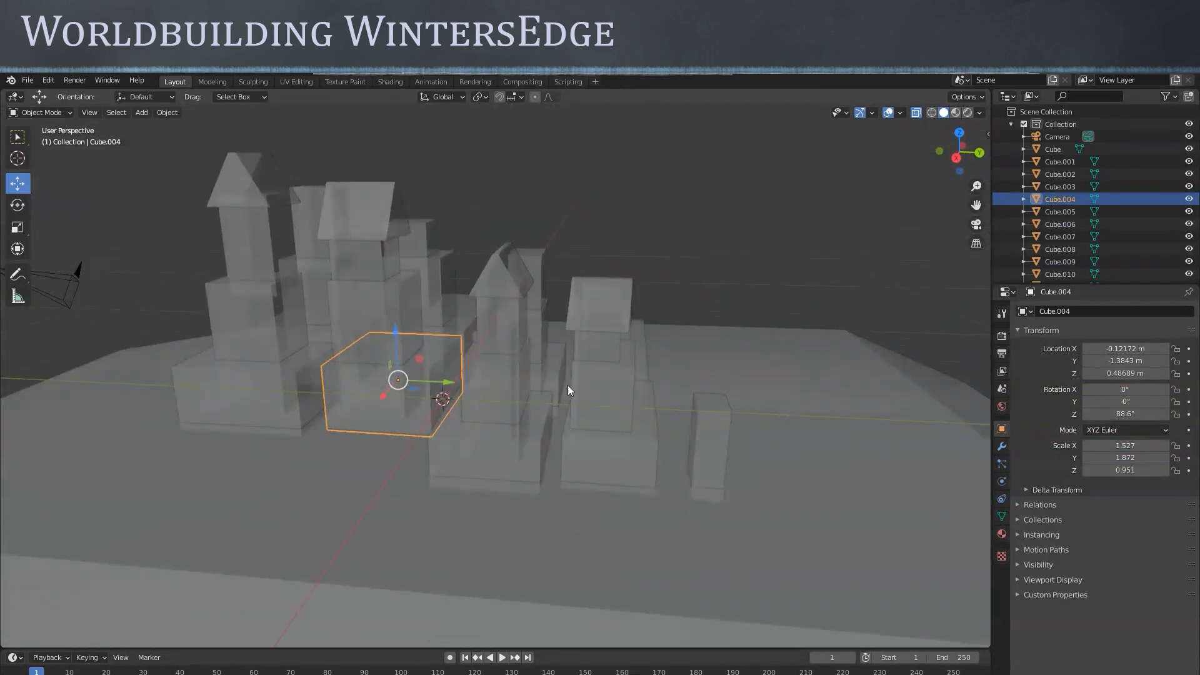
pyautogui.moveTo(648, 418); pyautogui.dragTo(688, 456, button='middle')
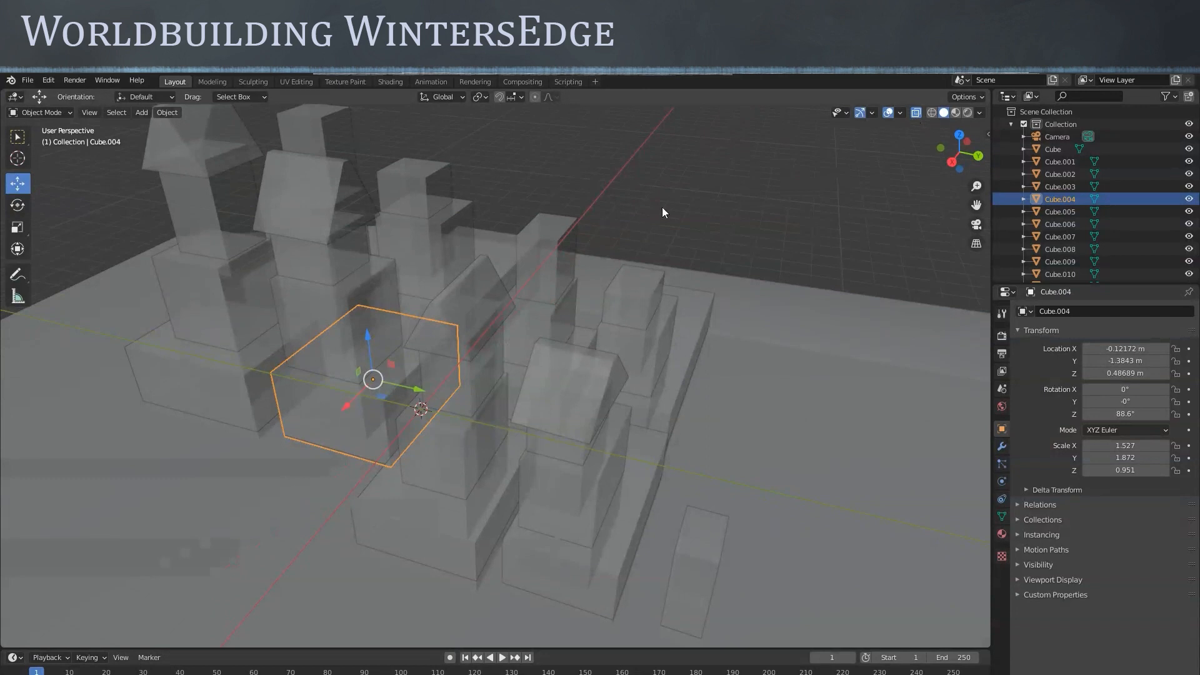
pyautogui.click(913, 112)
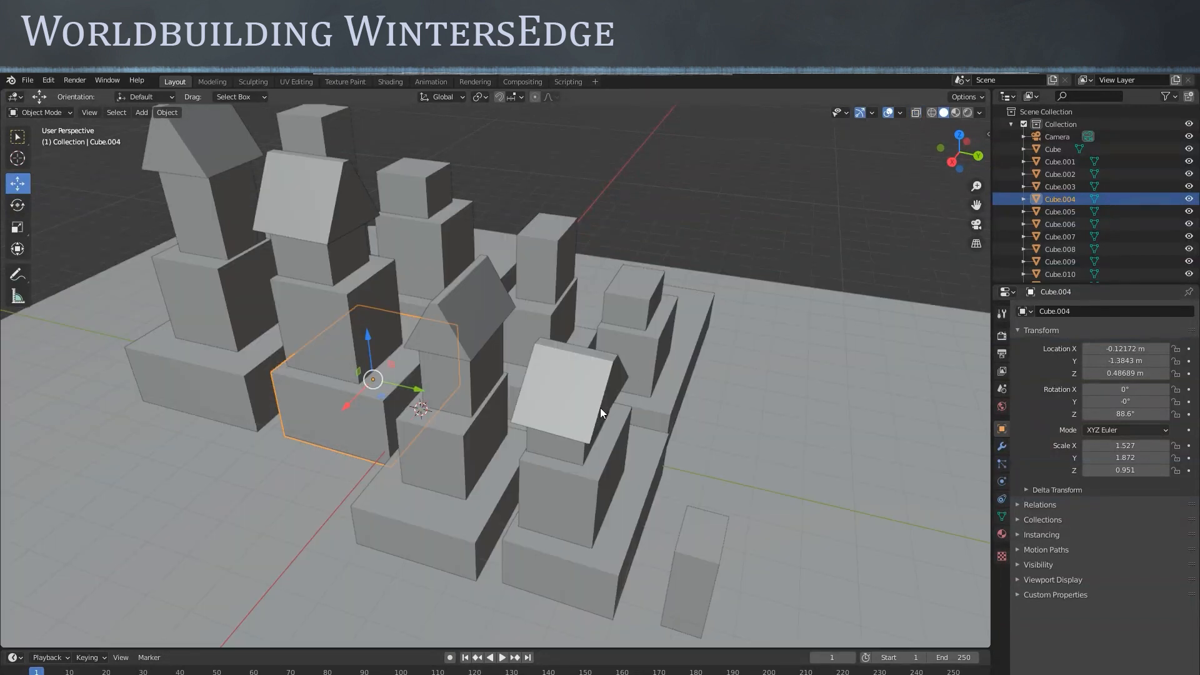
# In Edit Mode on the middle block of the small roofed tower nearest the lone block, select a hidden rear bottom vertex using X-ray
pyautogui.click(577, 488)
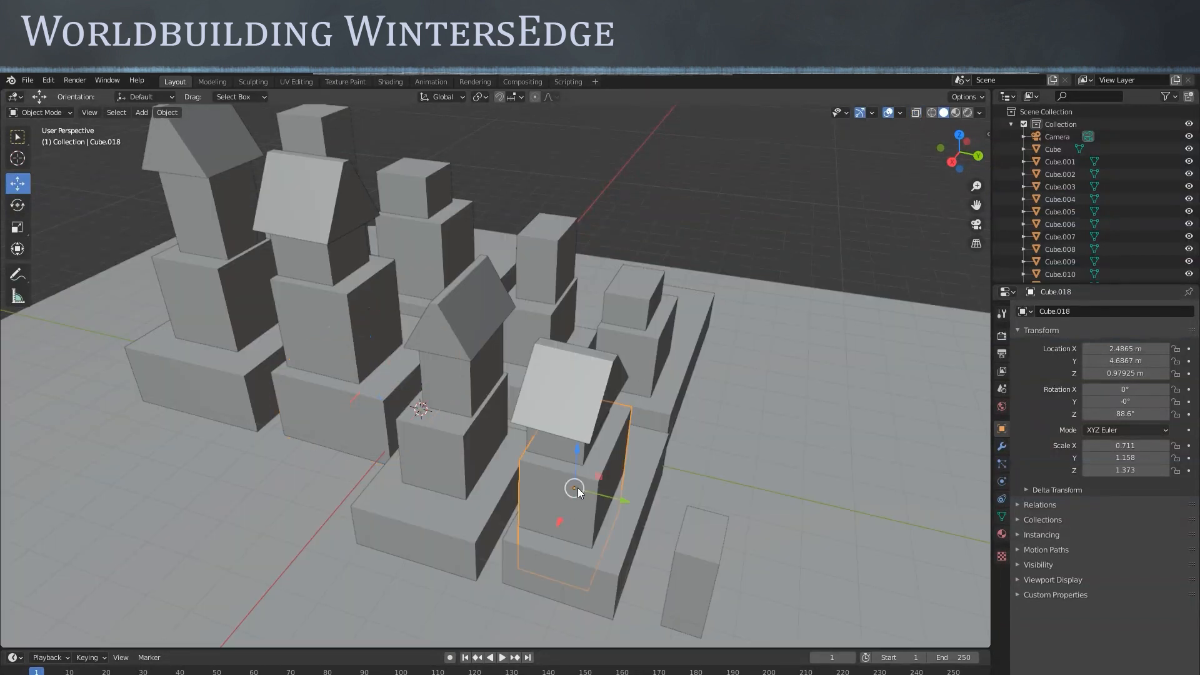
pyautogui.press('Tab')
pyautogui.moveTo(591, 490); pyautogui.dragTo(626, 487, button='middle')
pyautogui.scroll(5, 626, 487)
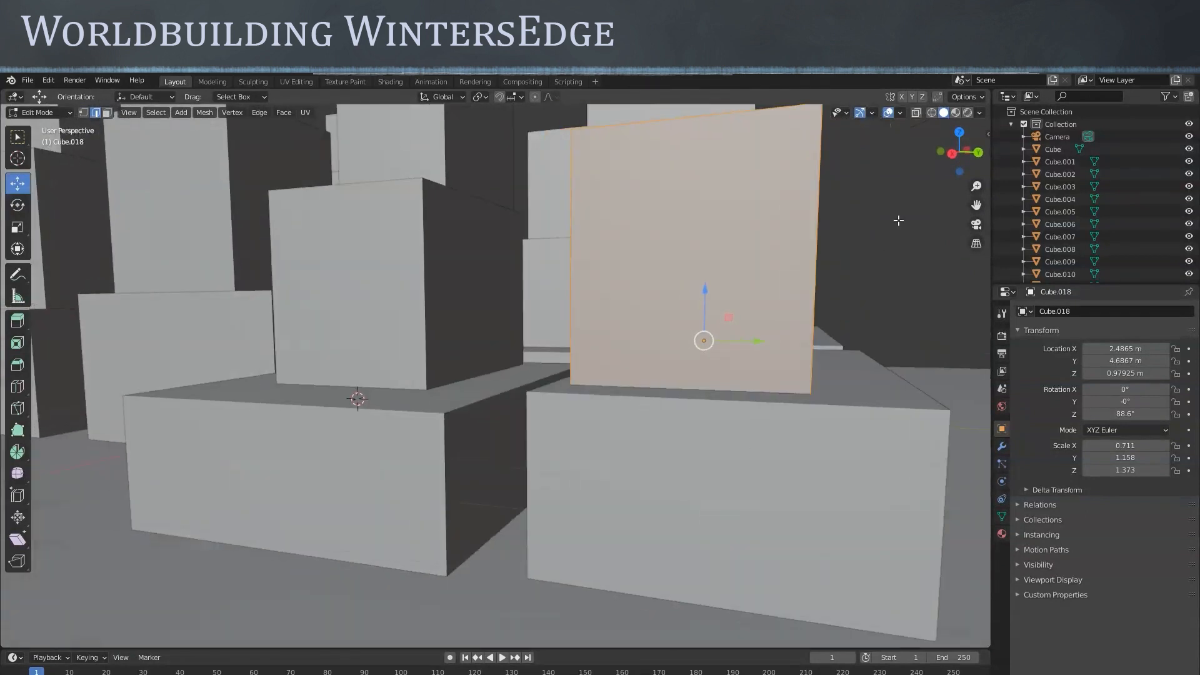
pyautogui.click(915, 113)
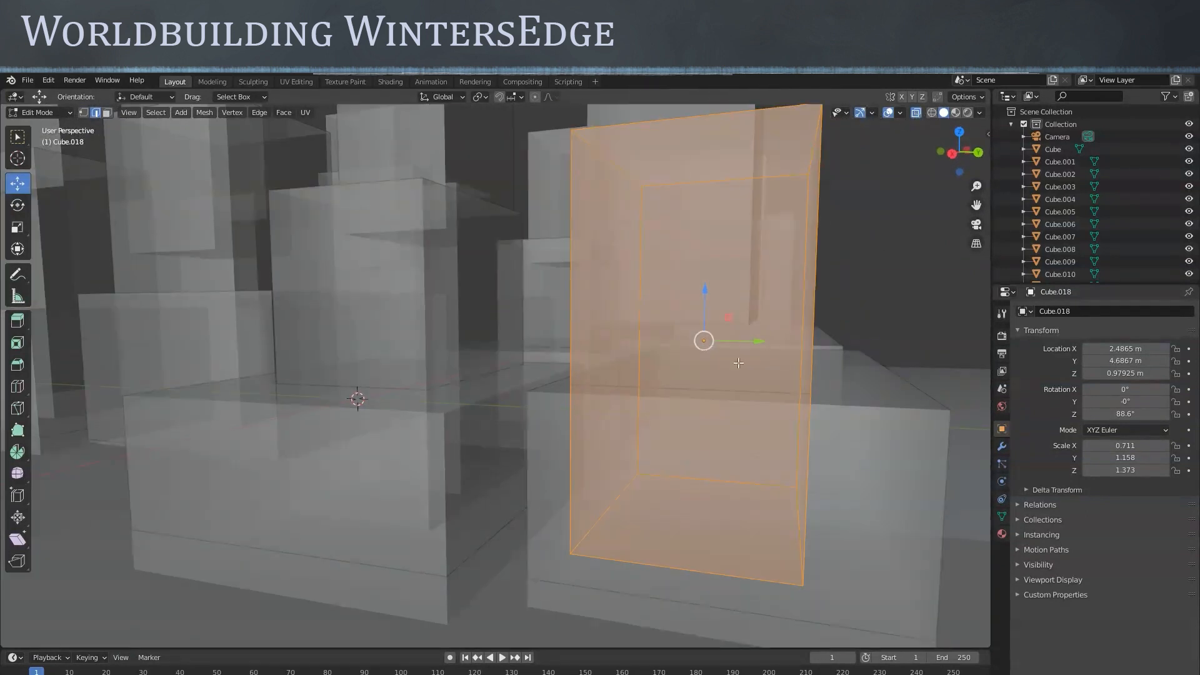
pyautogui.press('1')
pyautogui.click(637, 472)
pyautogui.moveTo(682, 477); pyautogui.dragTo(706, 486)
pyautogui.moveTo(706, 486); pyautogui.dragTo(807, 548, button='middle')
pyautogui.scroll(-5, 807, 549)
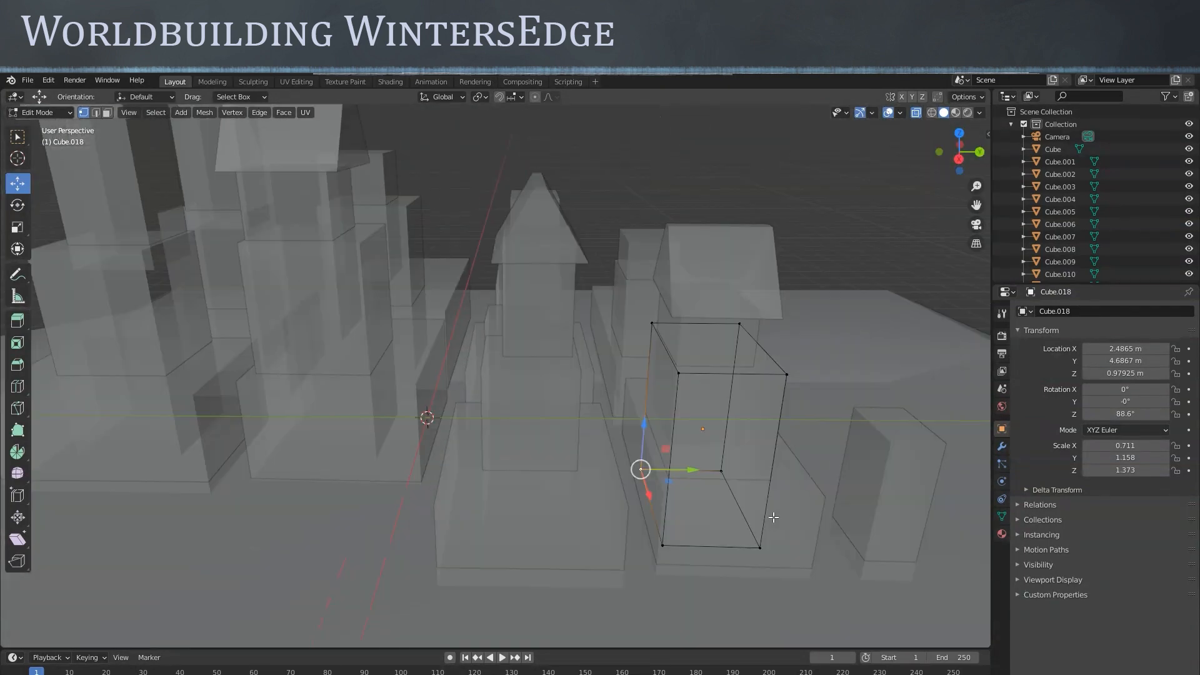
# Turn off X-ray, return to Object Mode and deselect the tower block
pyautogui.click(916, 114)
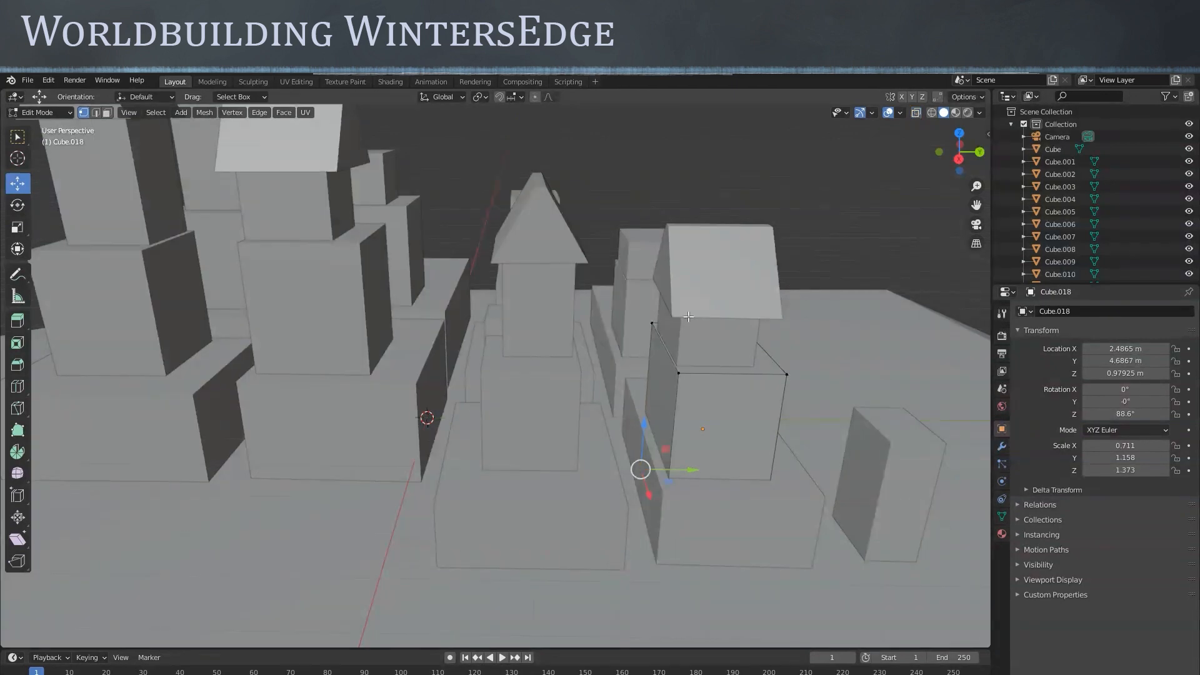
pyautogui.press('Tab')
pyautogui.click(647, 208)
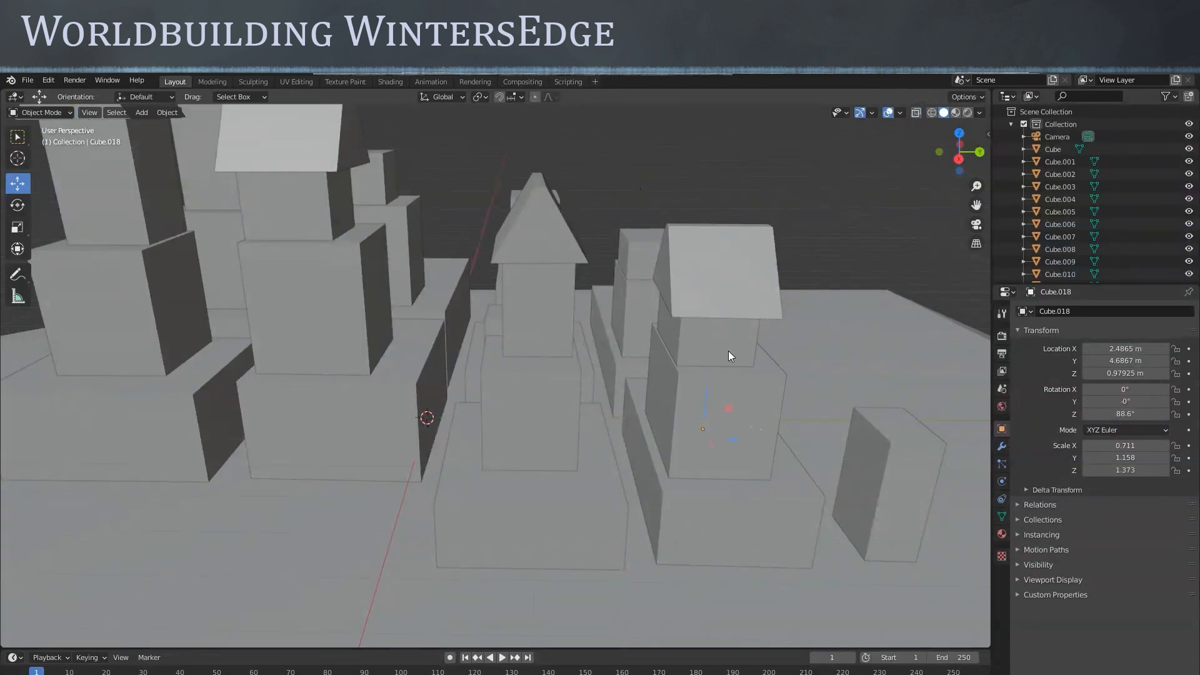
pyautogui.scroll(-3, 707, 383)
pyautogui.moveTo(644, 391); pyautogui.dragTo(597, 414, button='middle')
pyautogui.scroll(3, 493, 405)
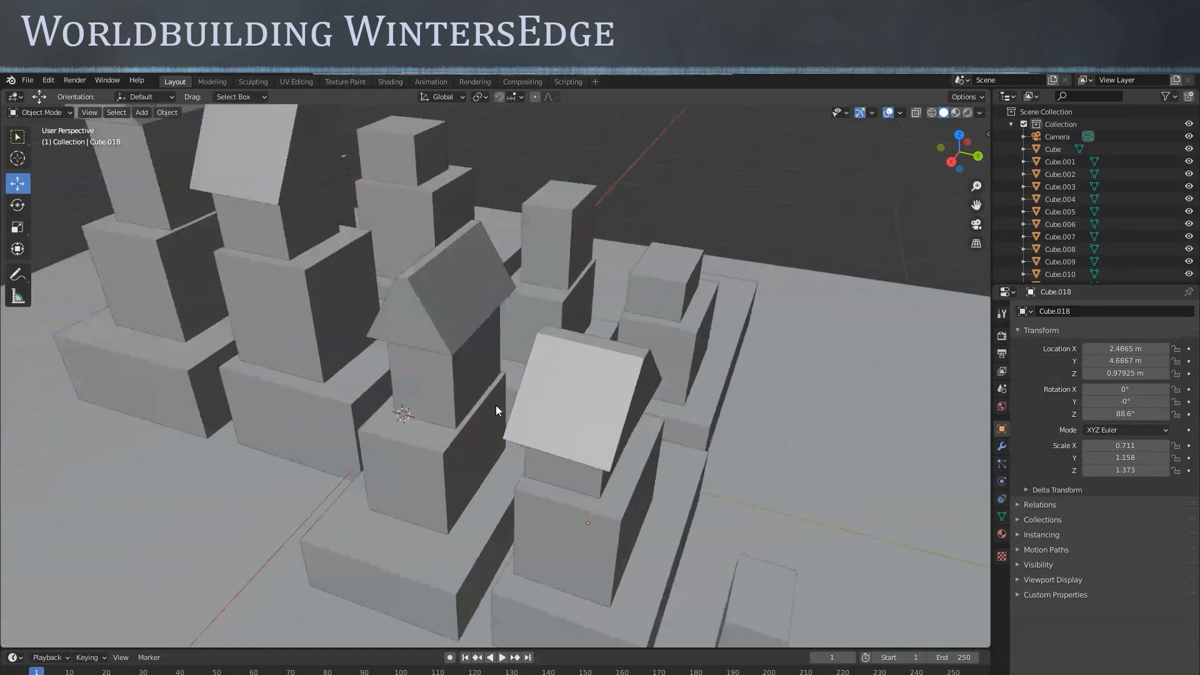
pyautogui.moveTo(602, 451)
pyautogui.mouseDown(button='middle')
pyautogui.moveTo(538, 448)
pyautogui.moveTo(618, 443)
pyautogui.mouseUp(button='middle')
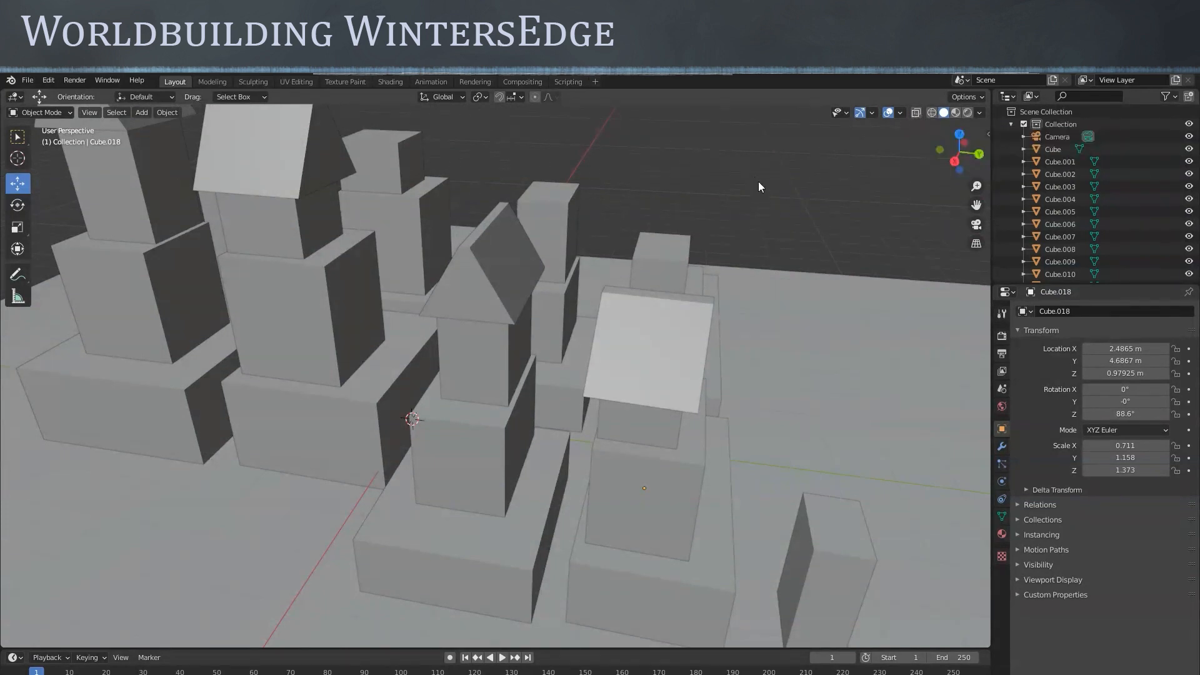
# View the block buildings in Wireframe shading and return the viewport to Solid shading
pyautogui.scroll(-3, 755, 177)
pyautogui.click(931, 113)
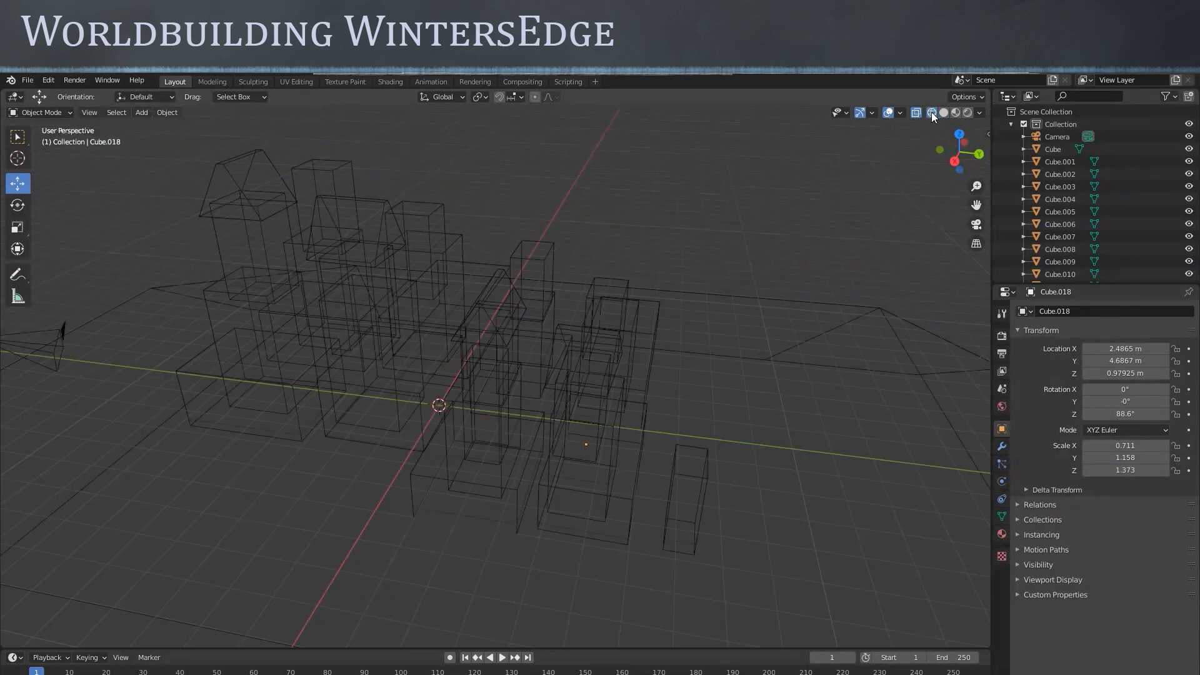
pyautogui.moveTo(719, 275)
pyautogui.mouseDown(button='middle')
pyautogui.moveTo(642, 248)
pyautogui.moveTo(562, 263)
pyautogui.moveTo(725, 279)
pyautogui.mouseUp(button='middle')
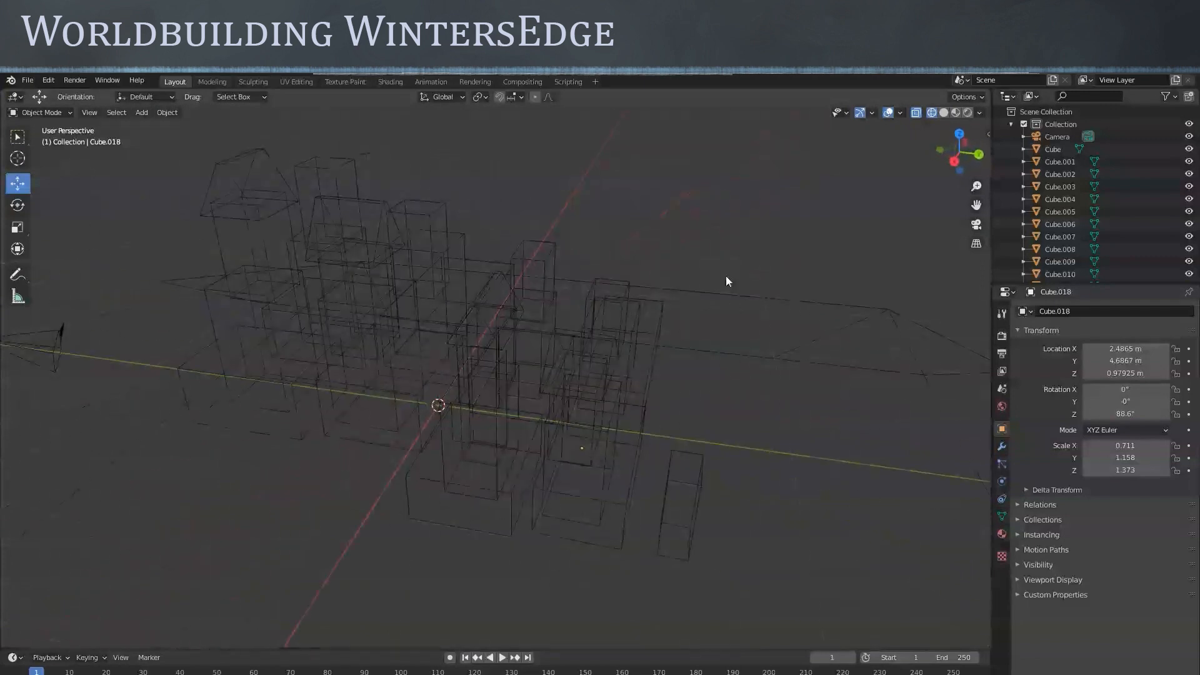
pyautogui.click(944, 113)
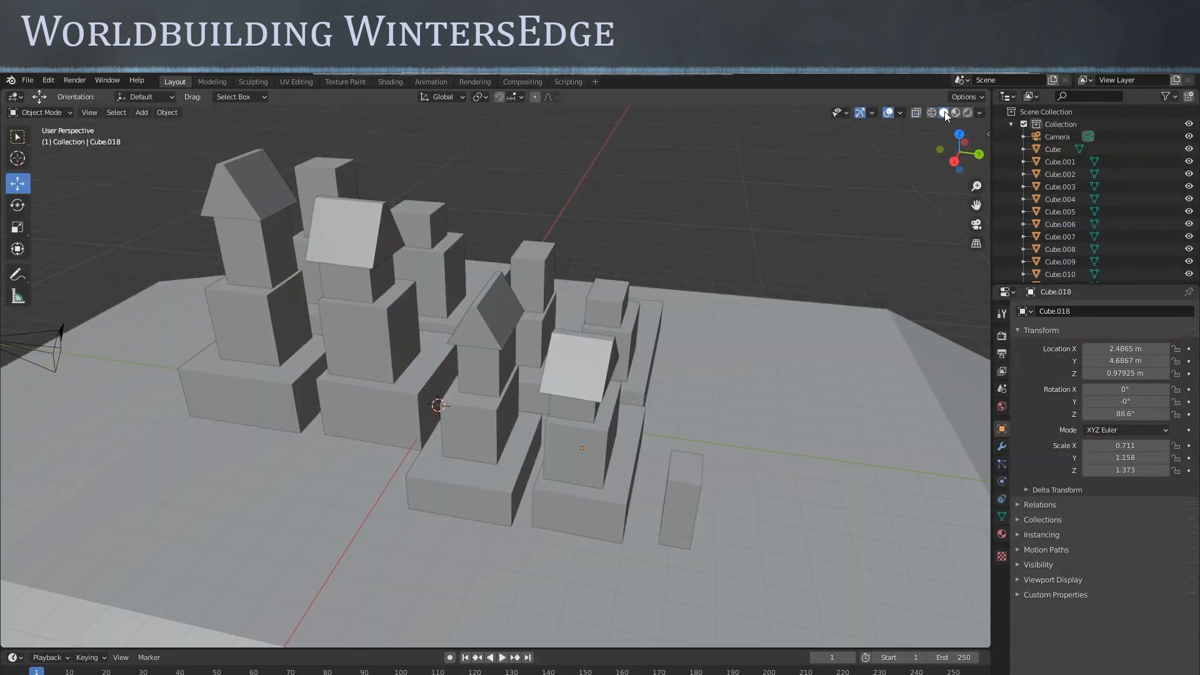
pyautogui.moveTo(585, 335)
pyautogui.mouseDown(button='middle')
pyautogui.moveTo(657, 358)
pyautogui.moveTo(714, 356)
pyautogui.moveTo(605, 414)
pyautogui.moveTo(584, 401)
pyautogui.moveTo(631, 434)
pyautogui.moveTo(674, 394)
pyautogui.mouseUp(button='middle')
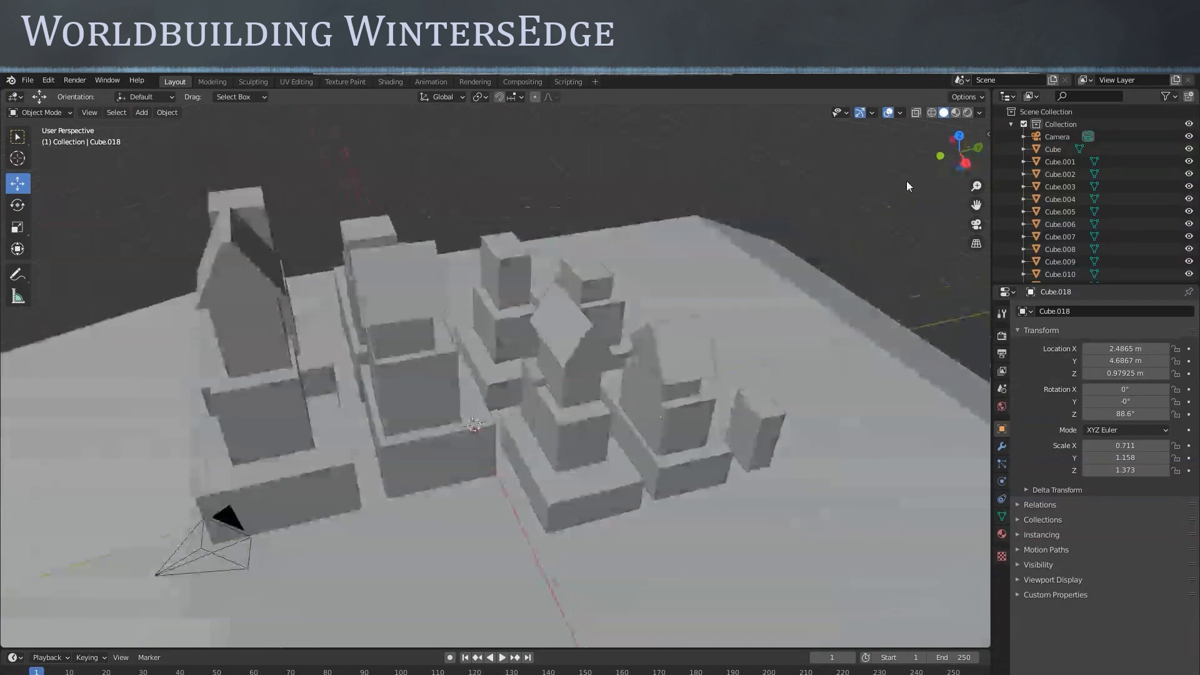
# Inspect the block buildings from several angles in Material Preview shading
pyautogui.click(955, 113)
pyautogui.moveTo(699, 366); pyautogui.dragTo(796, 361, button='middle')
pyautogui.scroll(-2, 756, 361)
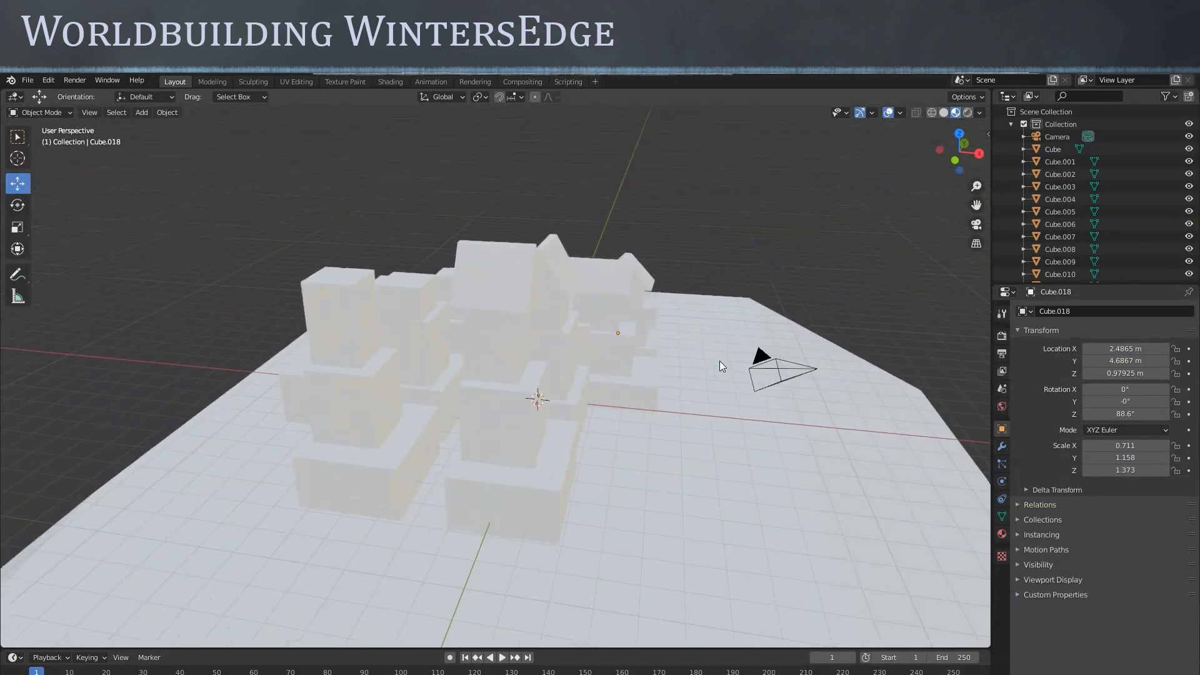
pyautogui.moveTo(736, 388)
pyautogui.mouseDown(button='middle')
pyautogui.moveTo(773, 429)
pyautogui.moveTo(809, 410)
pyautogui.moveTo(761, 385)
pyautogui.moveTo(800, 302)
pyautogui.mouseUp(button='middle')
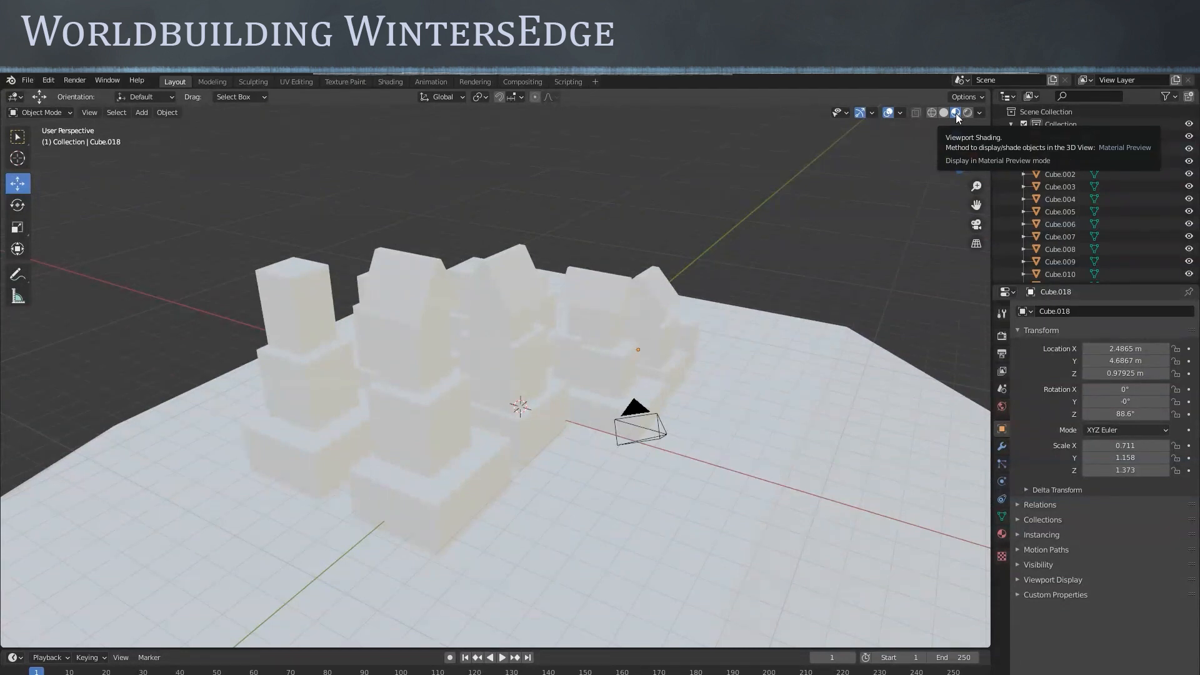
pyautogui.moveTo(624, 437); pyautogui.dragTo(551, 436, button='middle')
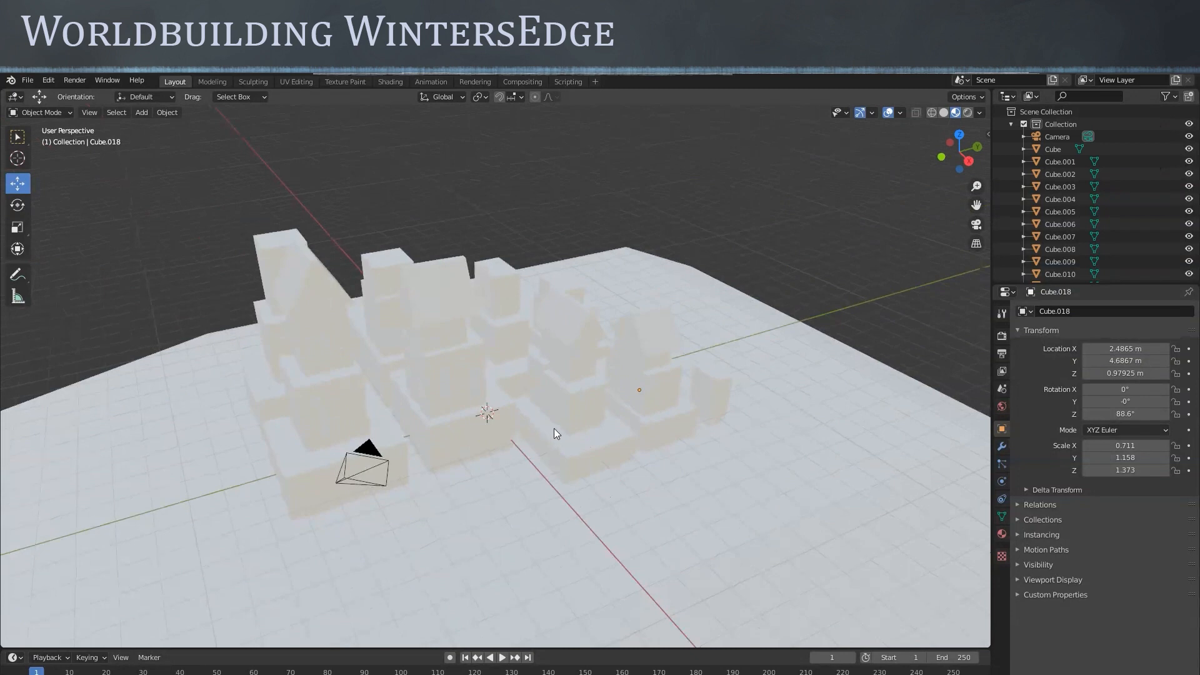
pyautogui.scroll(2, 553, 433)
pyautogui.moveTo(640, 444); pyautogui.dragTo(680, 409, button='middle')
# Try moving the large rectangular base block along the X axis and undo the move
pyautogui.click(679, 391)
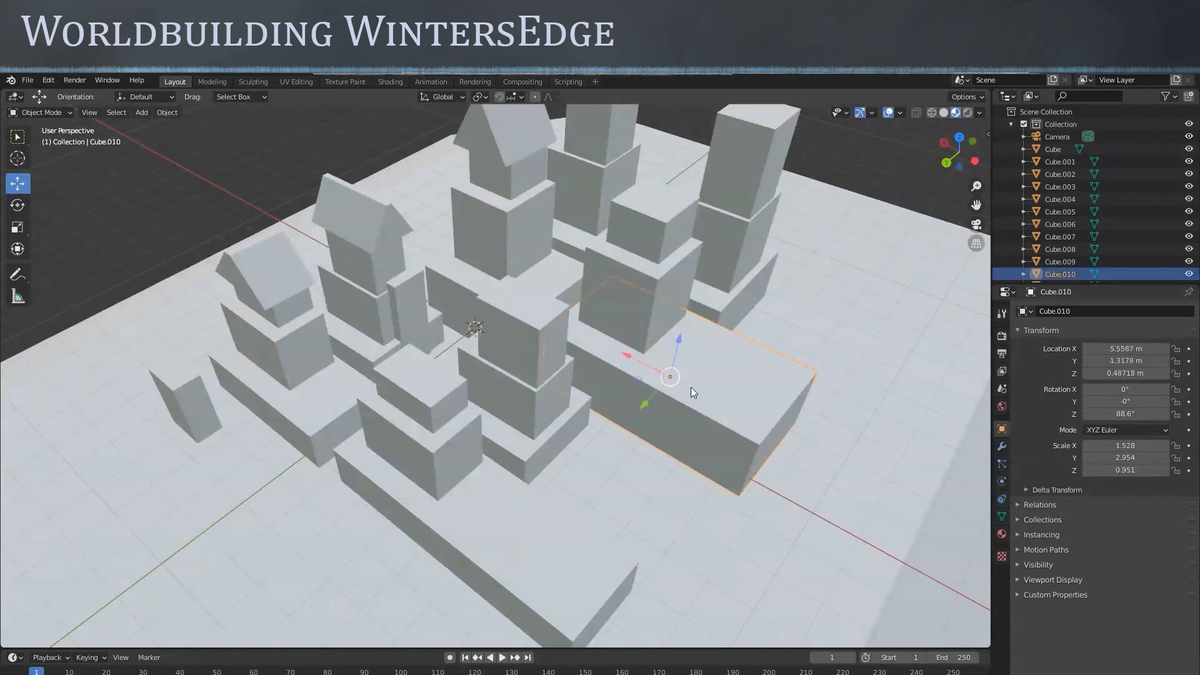
pyautogui.moveTo(628, 353); pyautogui.dragTo(691, 387)
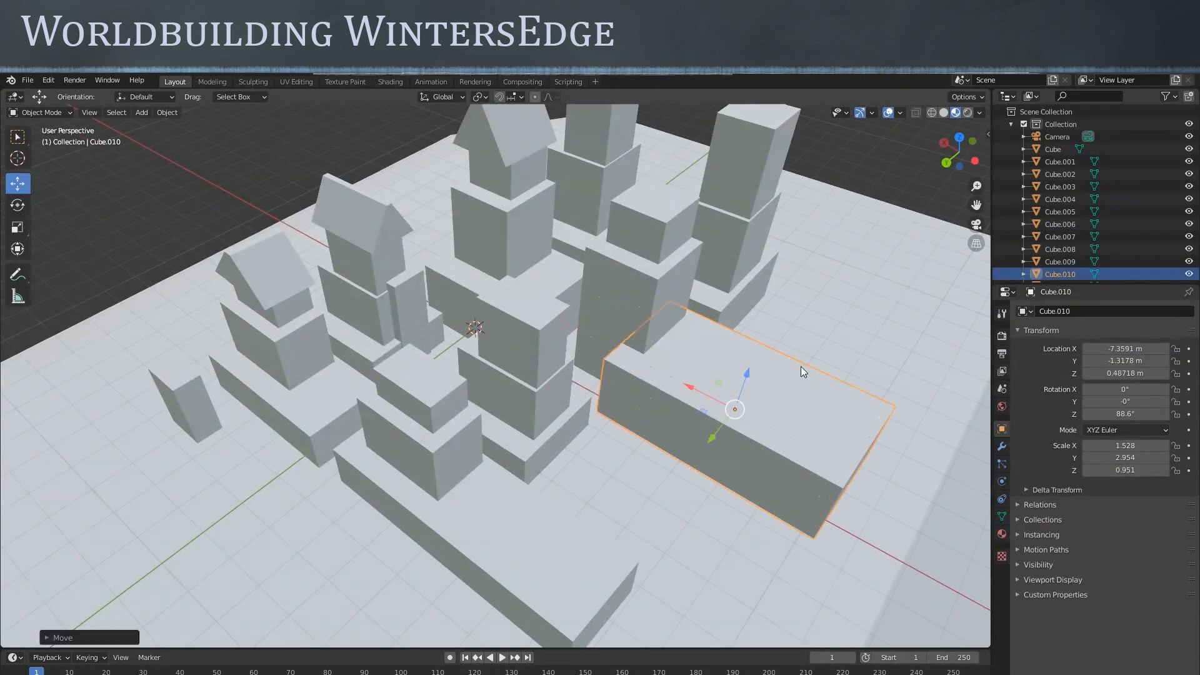
pyautogui.hotkey('ctrl', 'z')
# Return the viewport to Solid shading and view the buildings from the opposite side
pyautogui.click(945, 112)
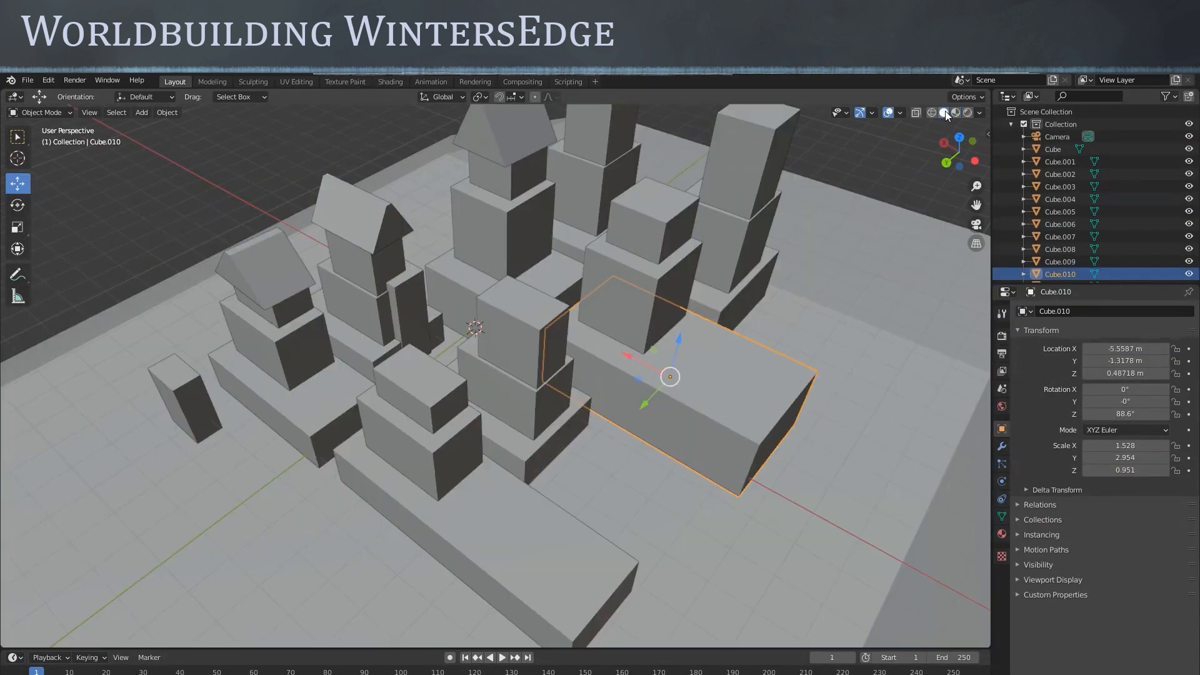
pyautogui.moveTo(695, 357); pyautogui.dragTo(674, 318, button='middle')
pyautogui.moveTo(597, 413); pyautogui.dragTo(719, 382, button='middle')
pyautogui.moveTo(843, 158)
pyautogui.mouseDown(button='middle')
pyautogui.moveTo(905, 128)
pyautogui.moveTo(900, 107)
pyautogui.moveTo(874, 155)
pyautogui.mouseUp(button='middle')
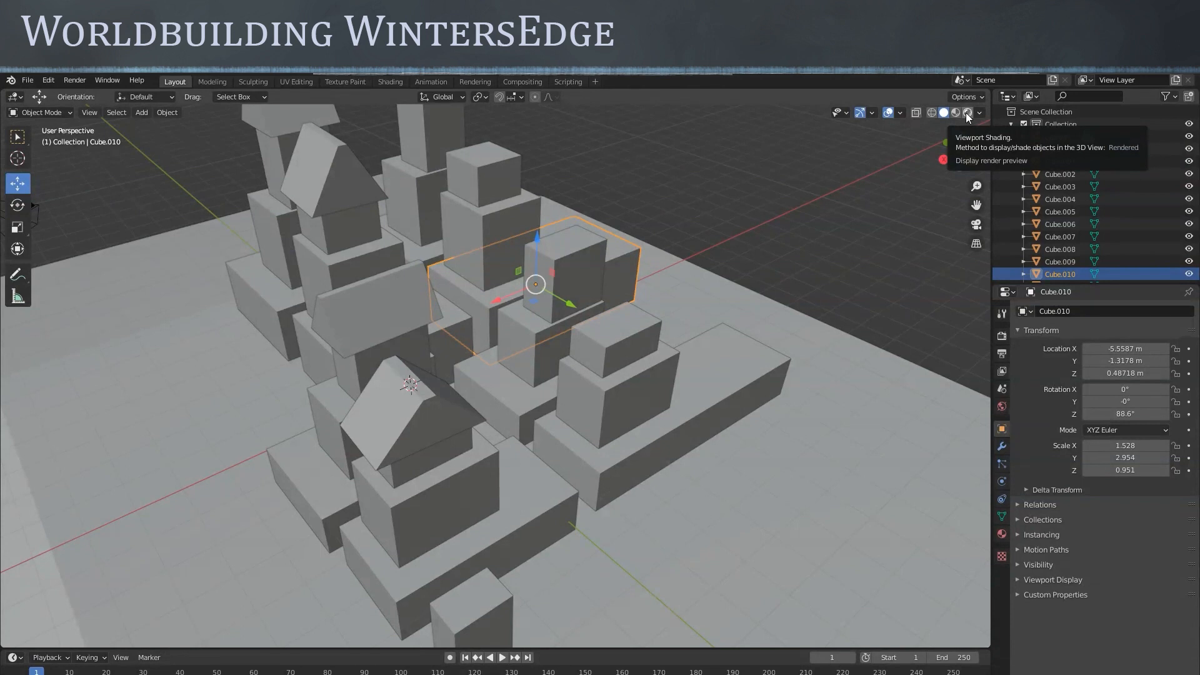
# Preview the scene in Rendered shading, check its lighting options, and return to Solid shading
pyautogui.click(967, 113)
pyautogui.scroll(-3, 719, 415)
pyautogui.moveTo(721, 415); pyautogui.dragTo(755, 385, button='middle')
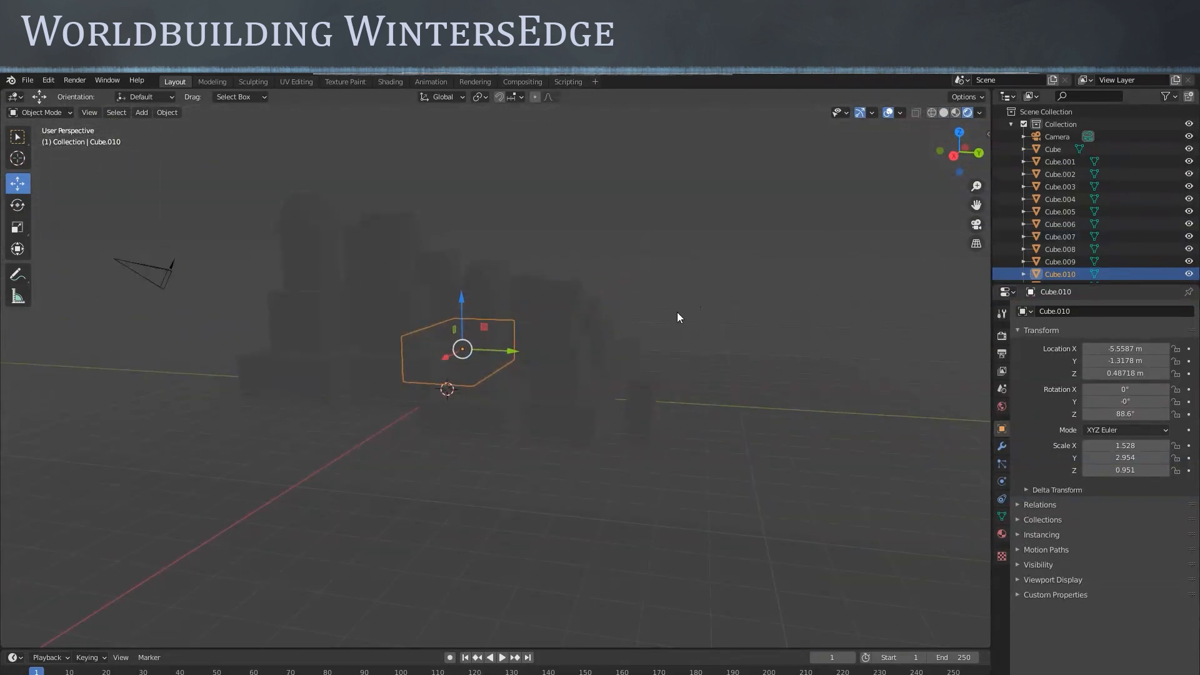
pyautogui.scroll(2, 618, 322)
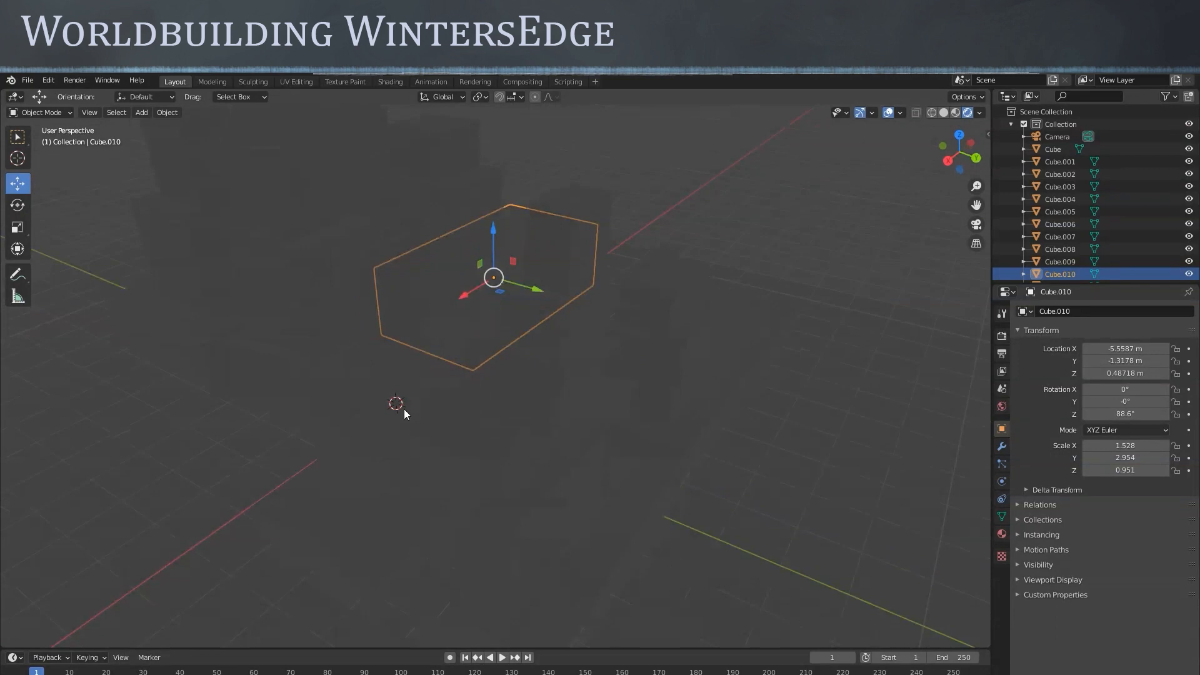
pyautogui.click(978, 114)
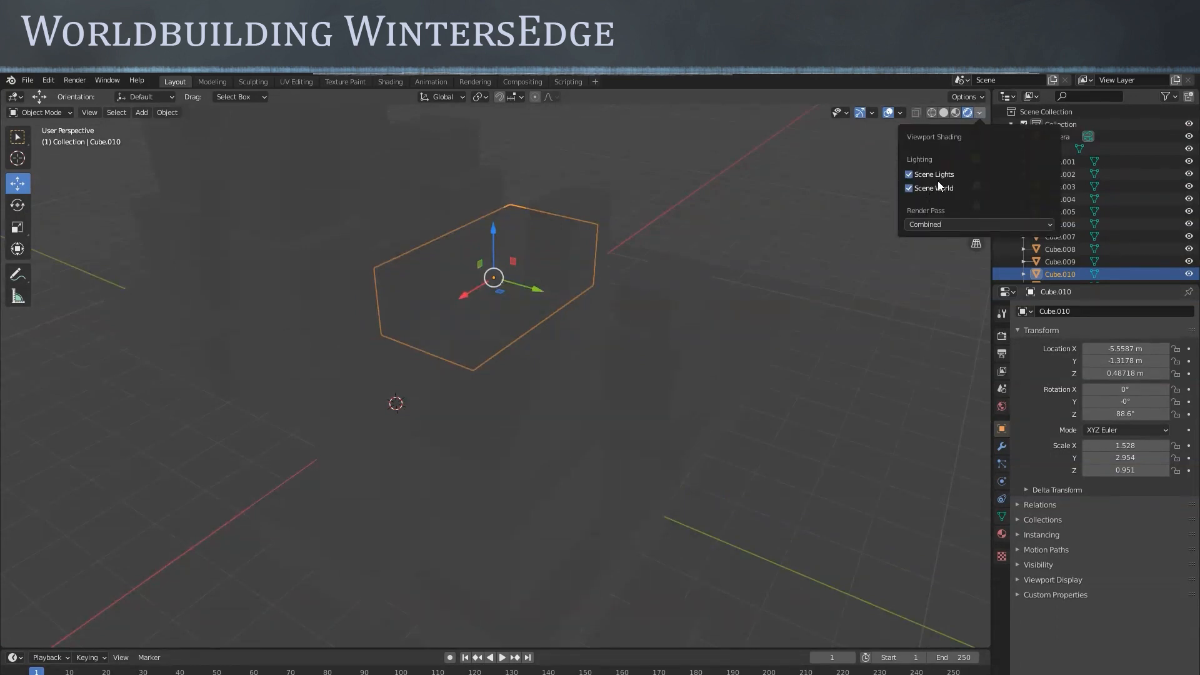
pyautogui.click(979, 113)
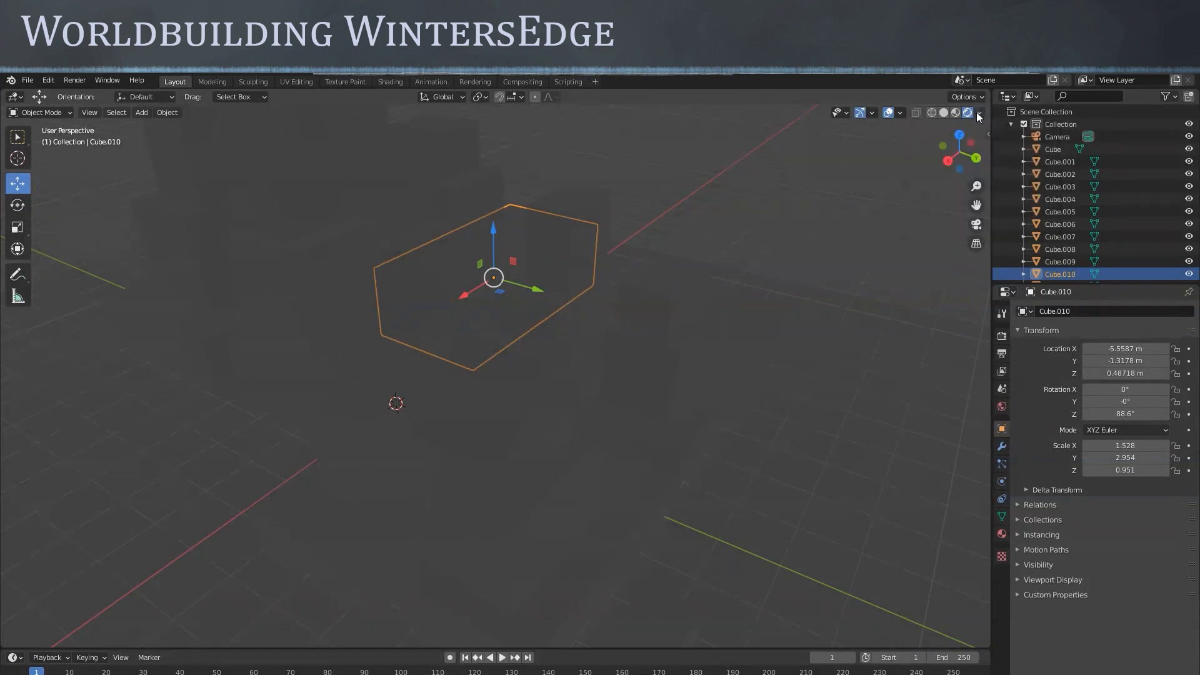
pyautogui.scroll(-2, 554, 305)
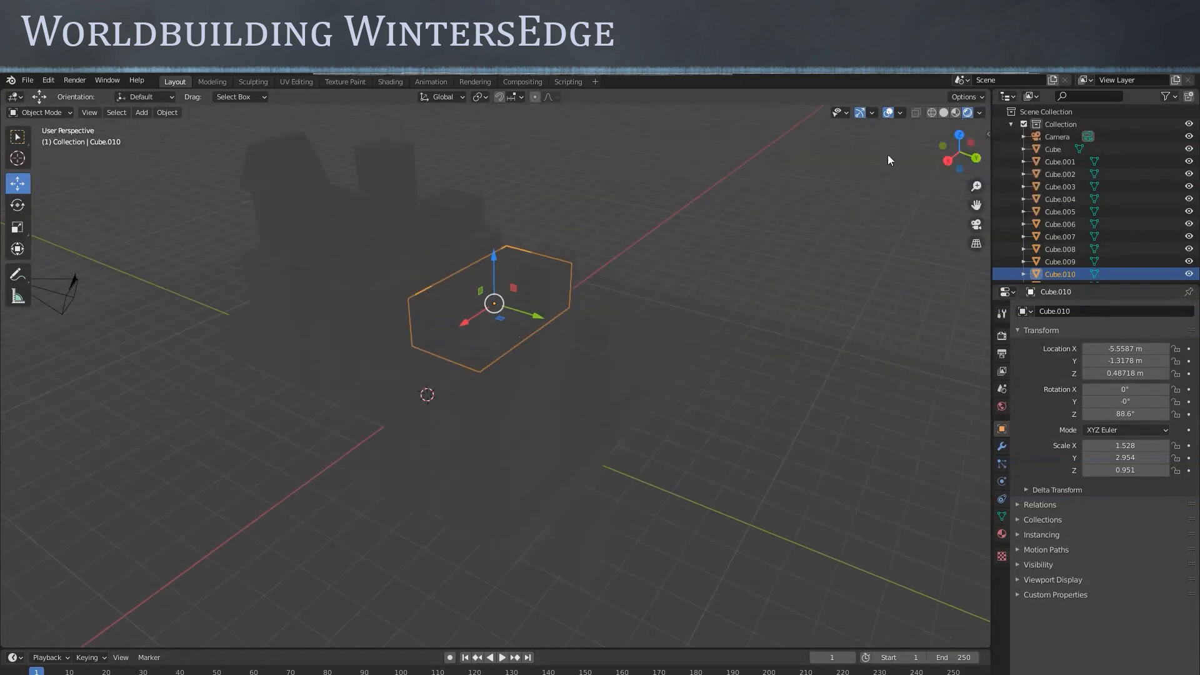
pyautogui.click(943, 112)
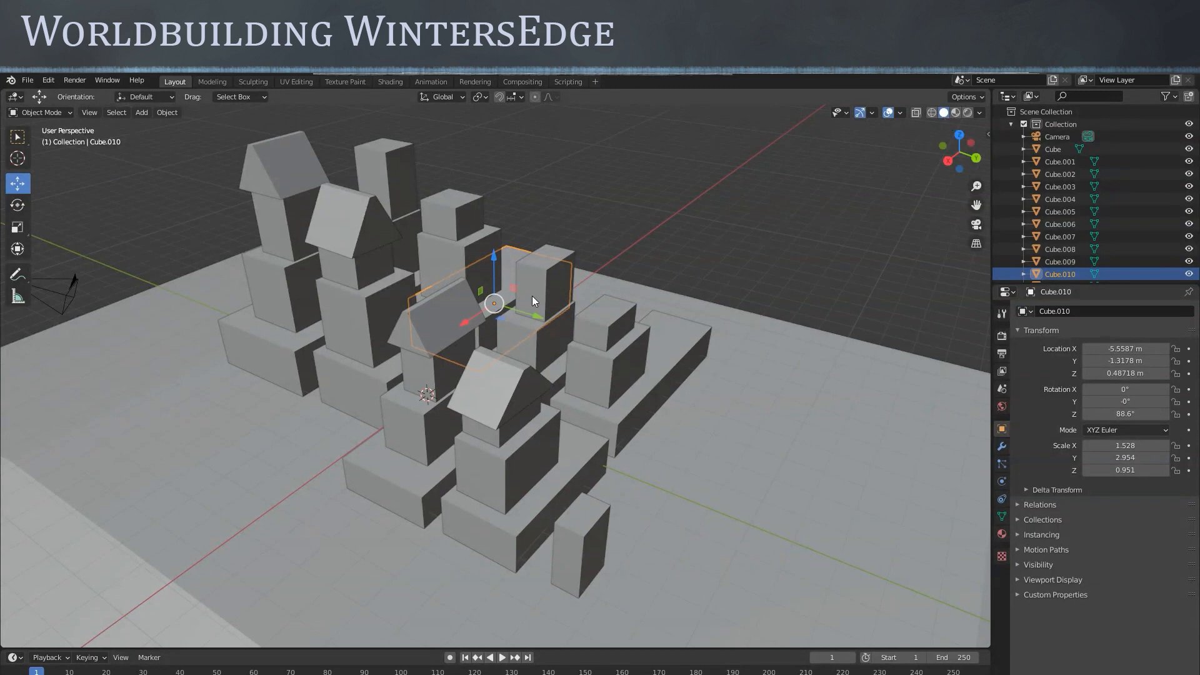
# Compare Material Preview with Solid shading once more and deselect the base block in Solid shading
pyautogui.click(955, 113)
pyautogui.click(943, 112)
pyautogui.click(637, 251)
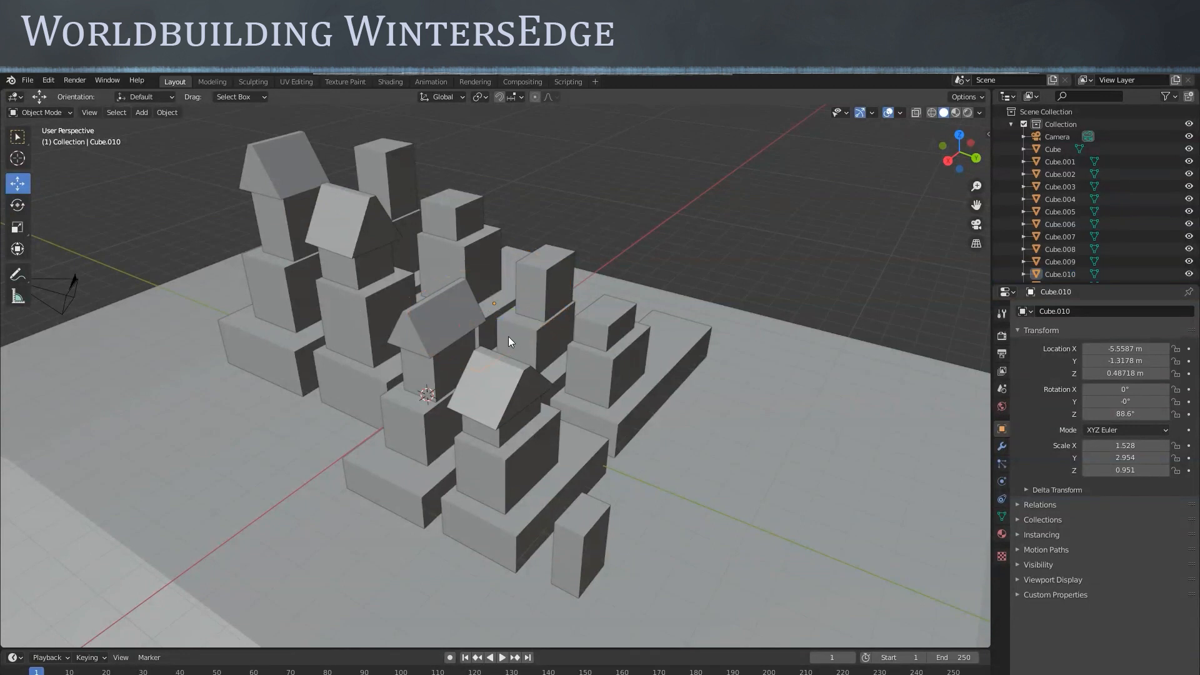
# Create a new material for the active base block and darken its orange Base Color to a value of about 0.592
pyautogui.click(1001, 535)
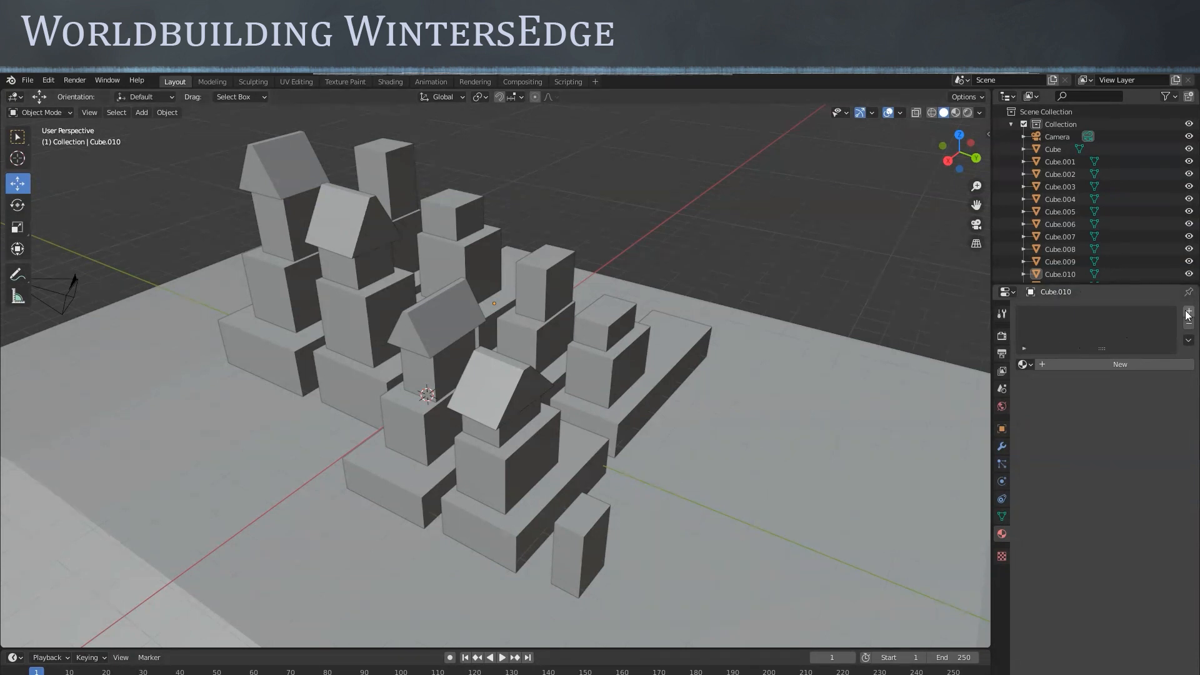
pyautogui.click(1114, 363)
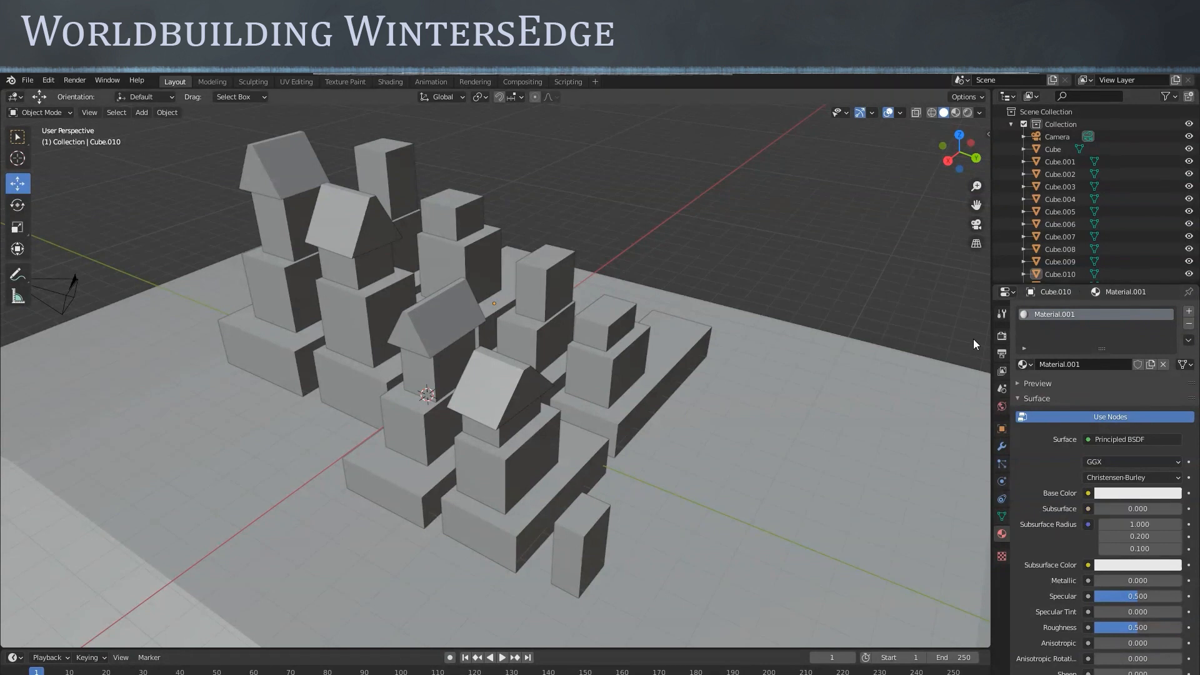
pyautogui.click(1120, 493)
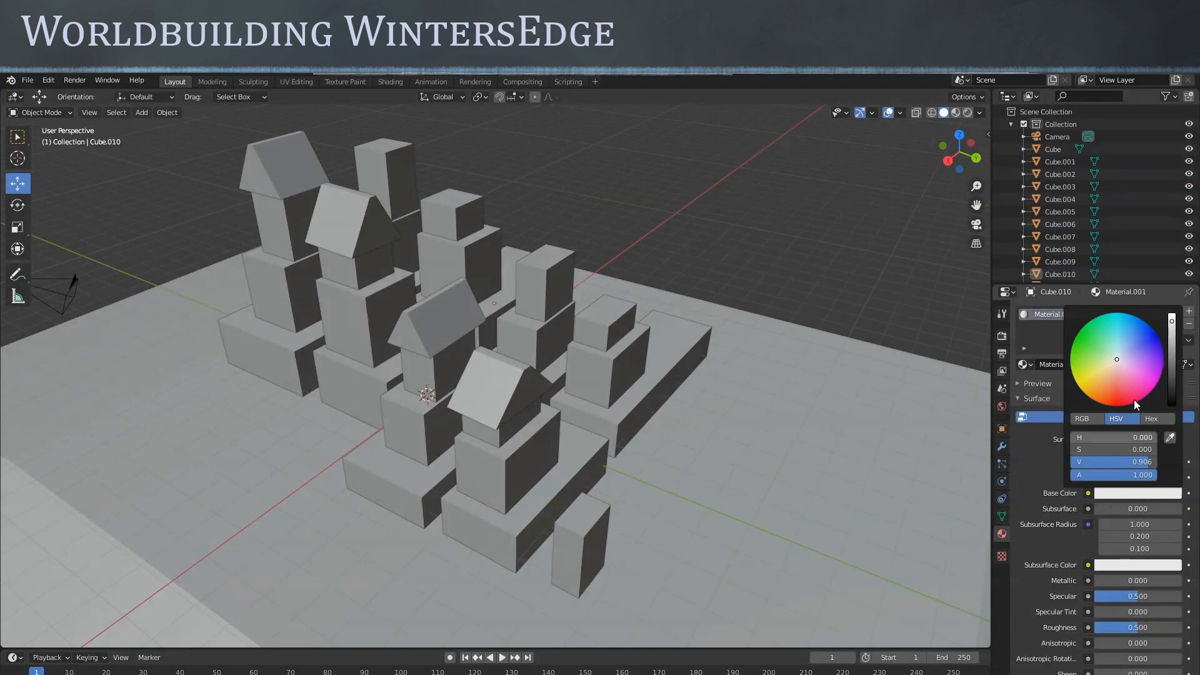
pyautogui.click(1104, 384)
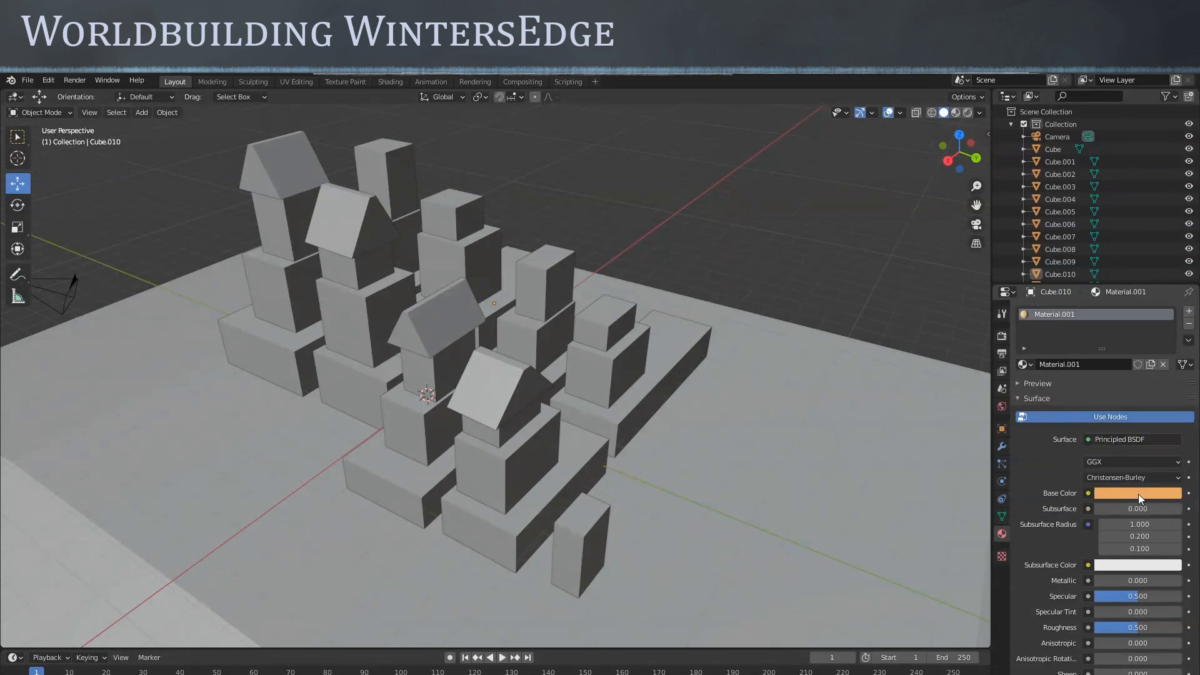
pyautogui.click(1137, 494)
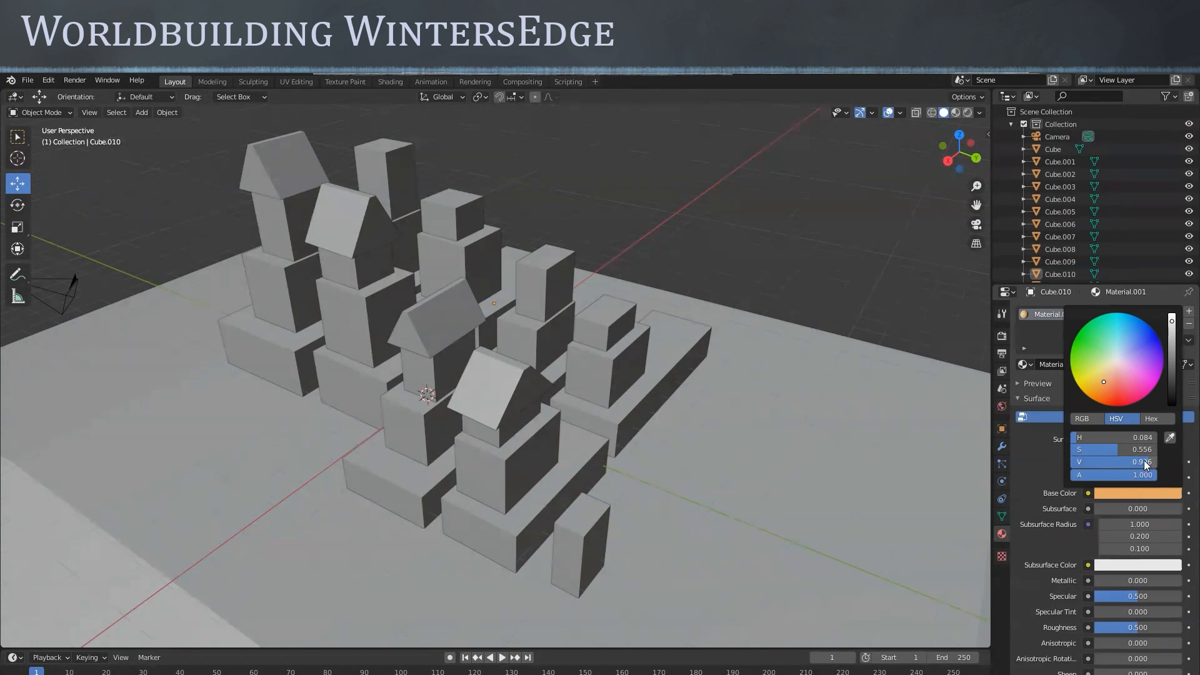
pyautogui.moveTo(1136, 462); pyautogui.dragTo(1109, 453)
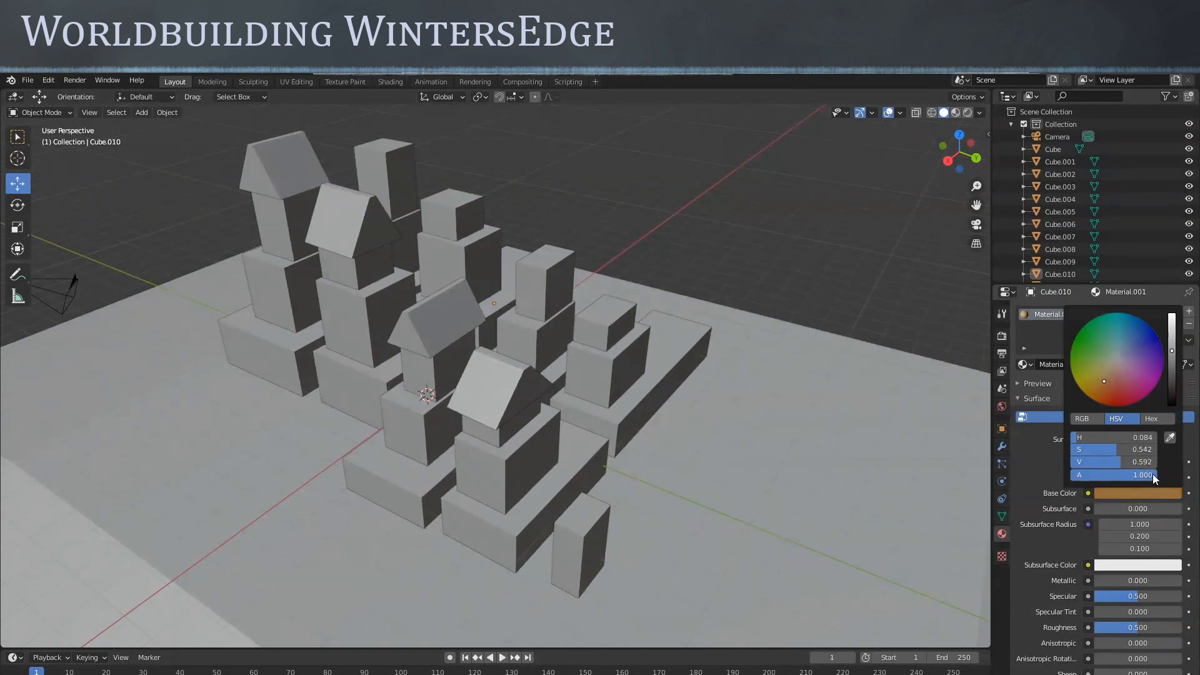
# Refine the material's Base Color to a slightly redder brown
pyautogui.click(1118, 461)
pyautogui.click(1105, 463)
pyautogui.press('Return')
pyautogui.click(1138, 490)
pyautogui.click(1093, 385)
pyautogui.click(1104, 380)
pyautogui.click(1103, 384)
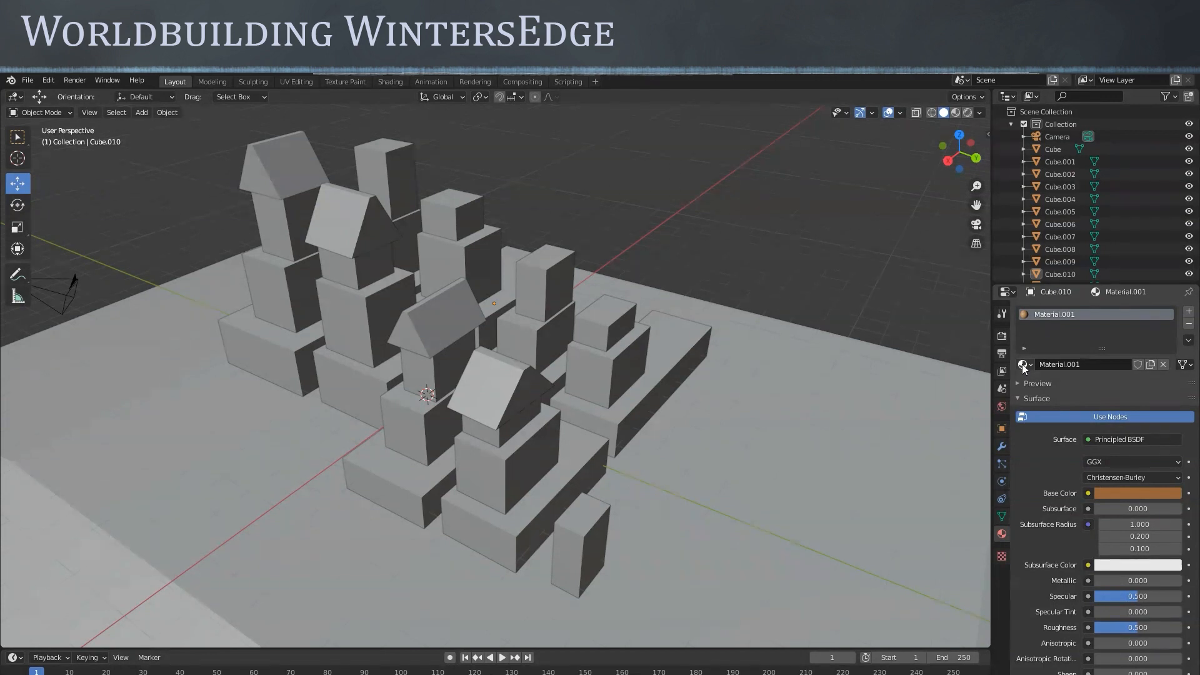
# Apply the brown material to the nearest gabled roof and check it in Material Preview shading from several angles
pyautogui.moveTo(1022, 368); pyautogui.dragTo(492, 387)
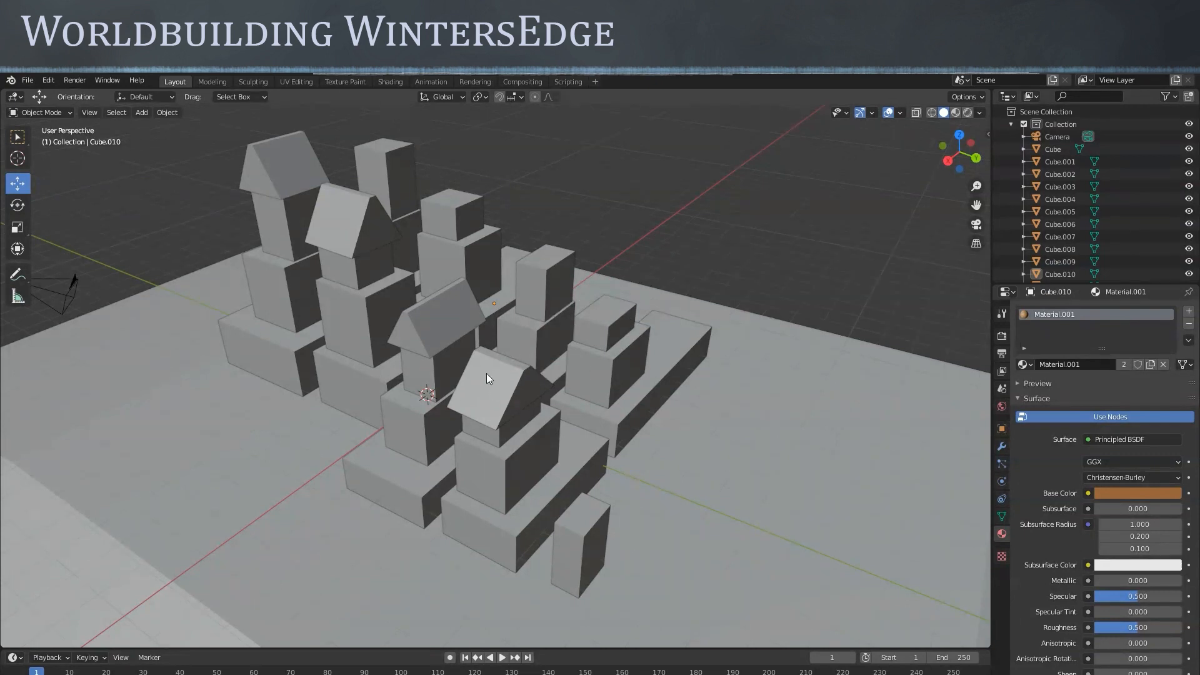
pyautogui.click(956, 114)
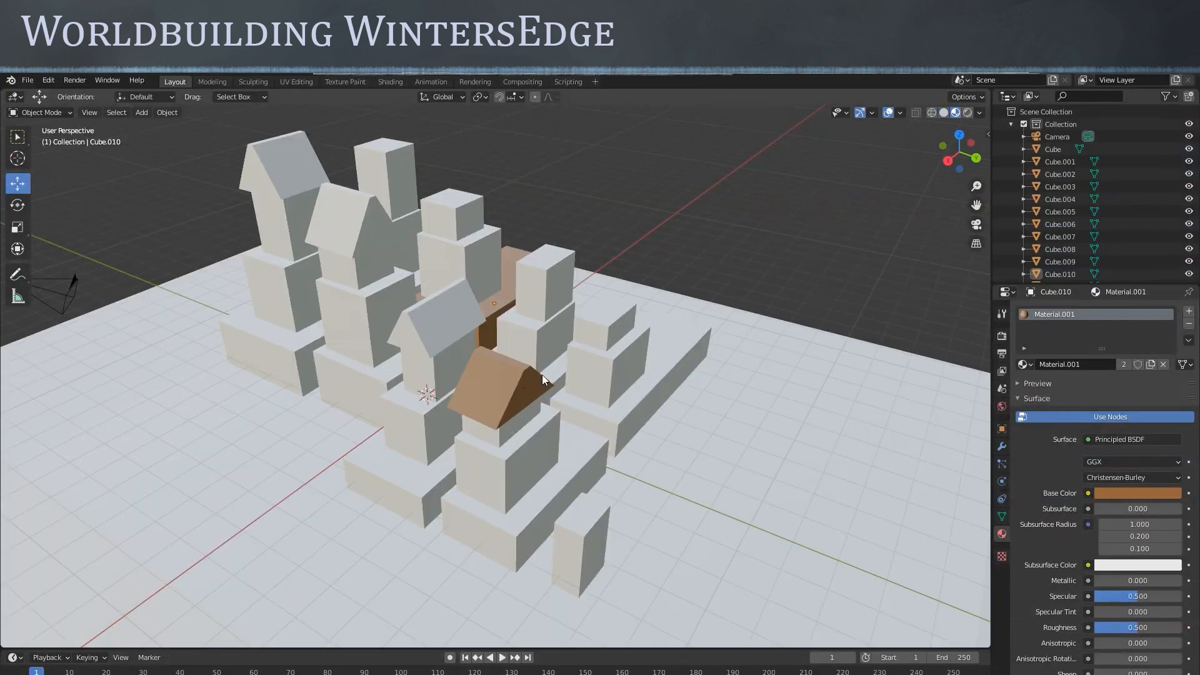
pyautogui.moveTo(606, 392); pyautogui.dragTo(512, 410, button='middle')
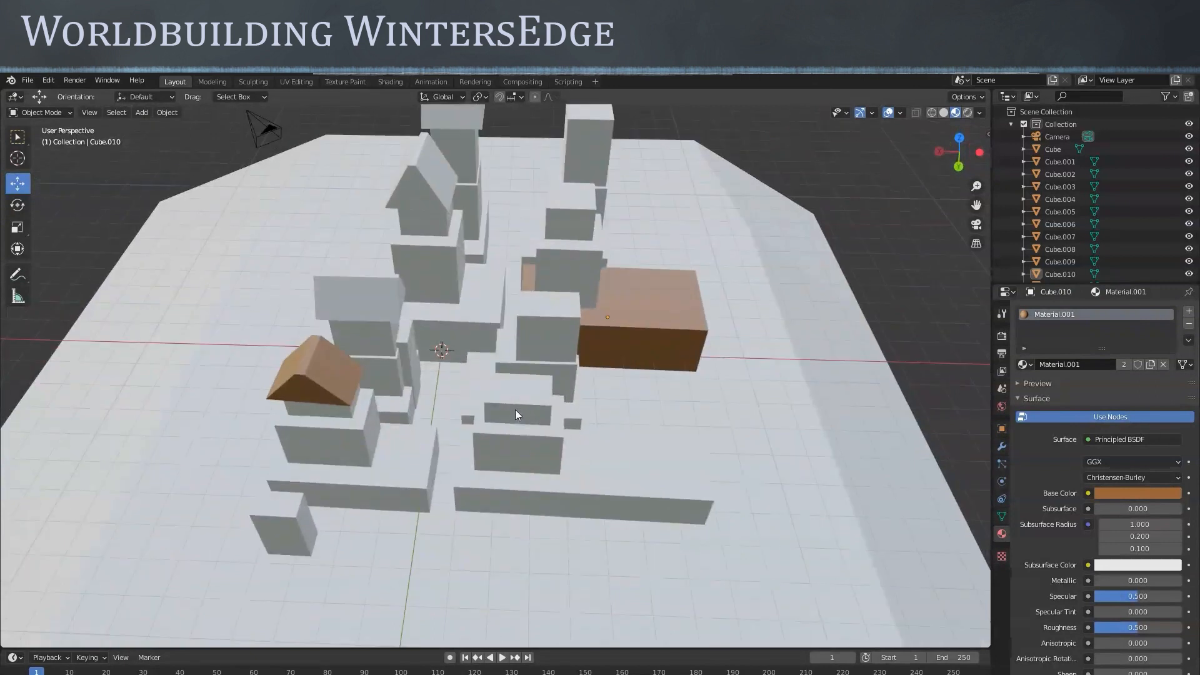
pyautogui.moveTo(589, 406); pyautogui.dragTo(546, 394, button='middle')
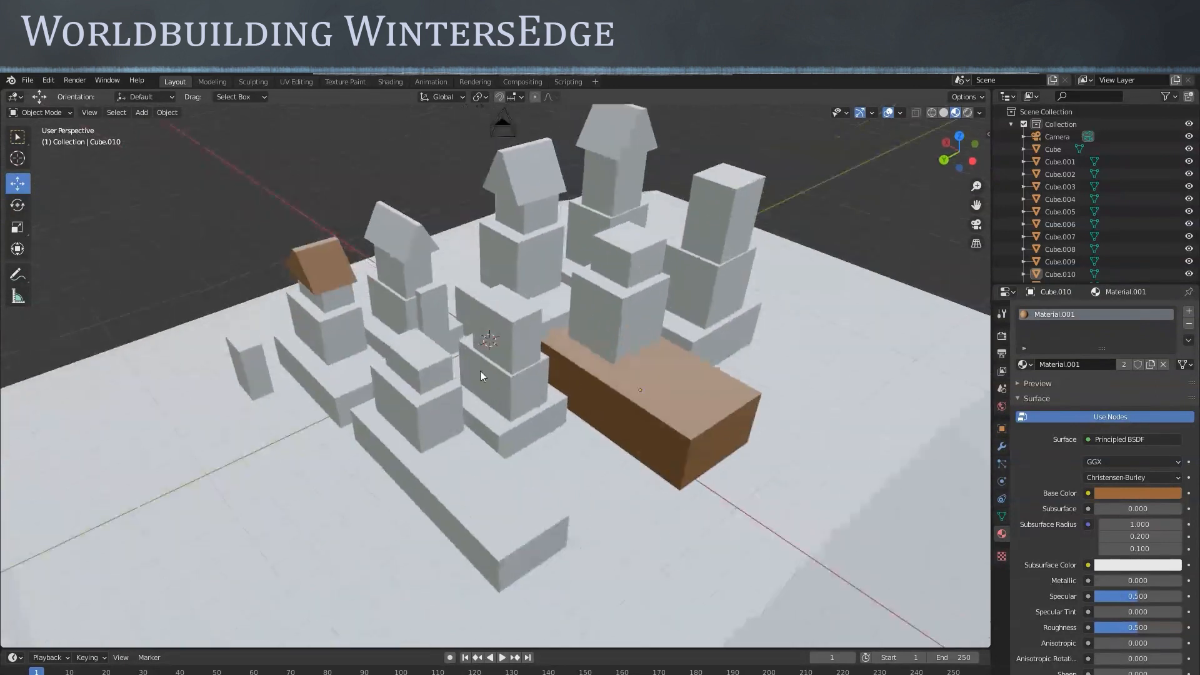
pyautogui.click(642, 398)
pyautogui.moveTo(467, 380); pyautogui.dragTo(563, 339, button='middle')
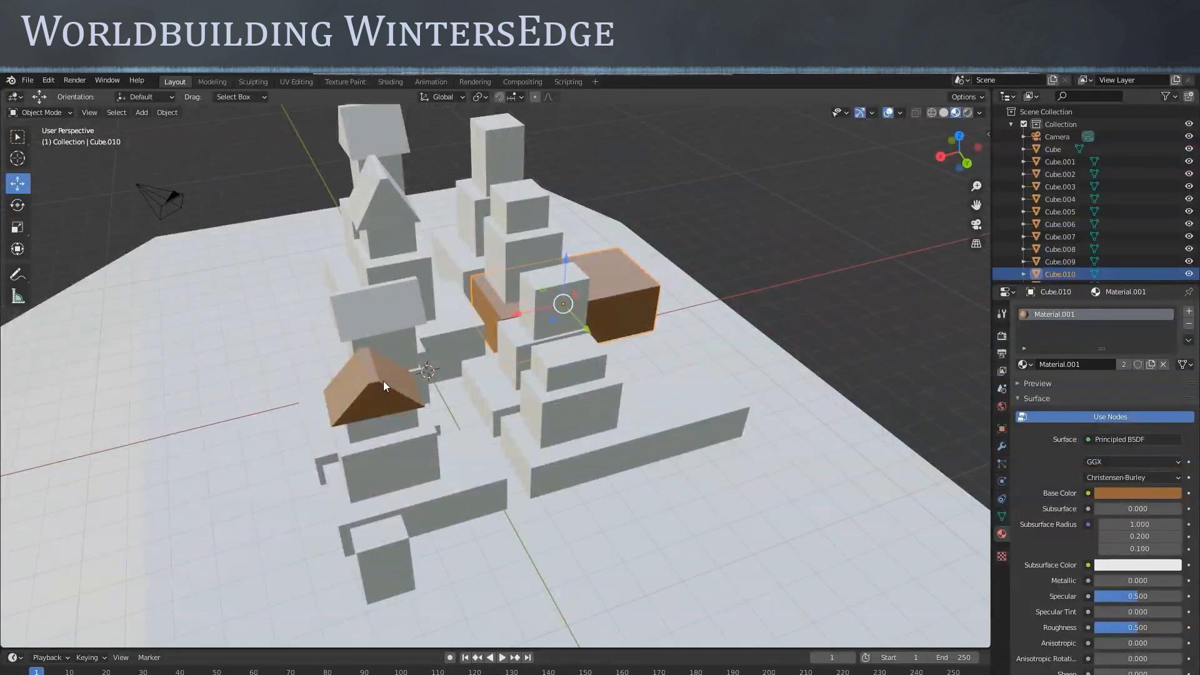
pyautogui.moveTo(554, 430); pyautogui.dragTo(616, 429, button='middle')
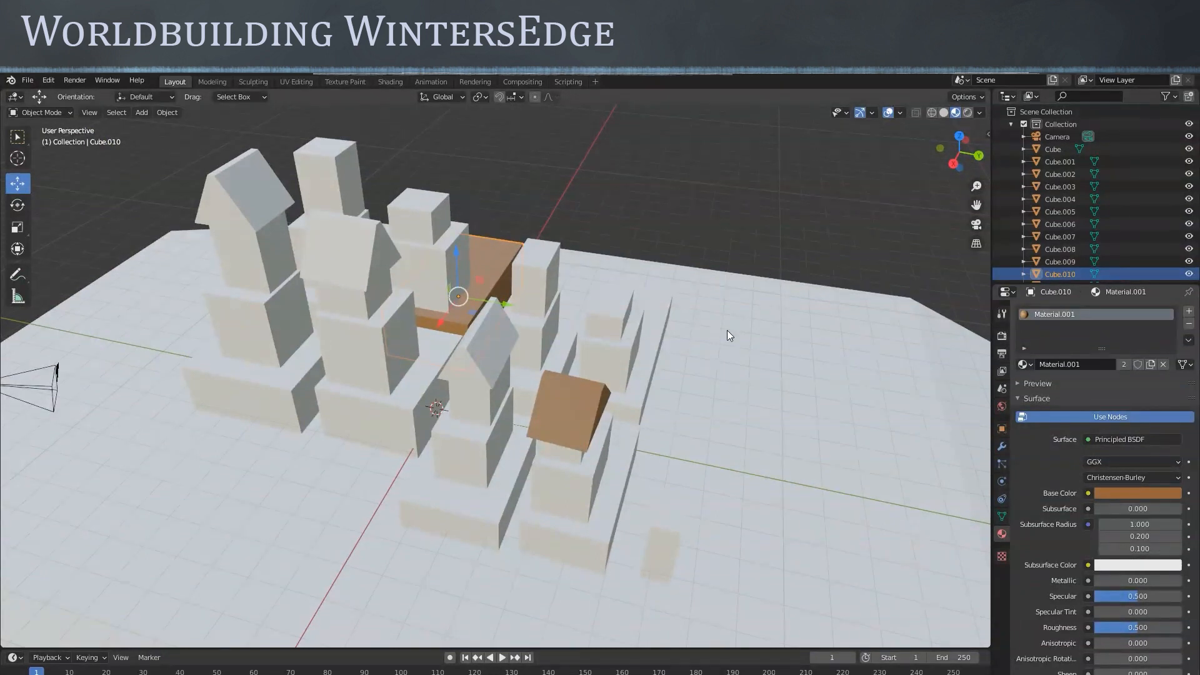
# Apply the brown material to the gabled roofs of the two tallest roofed towers
pyautogui.moveTo(726, 331); pyautogui.dragTo(592, 381, button='middle')
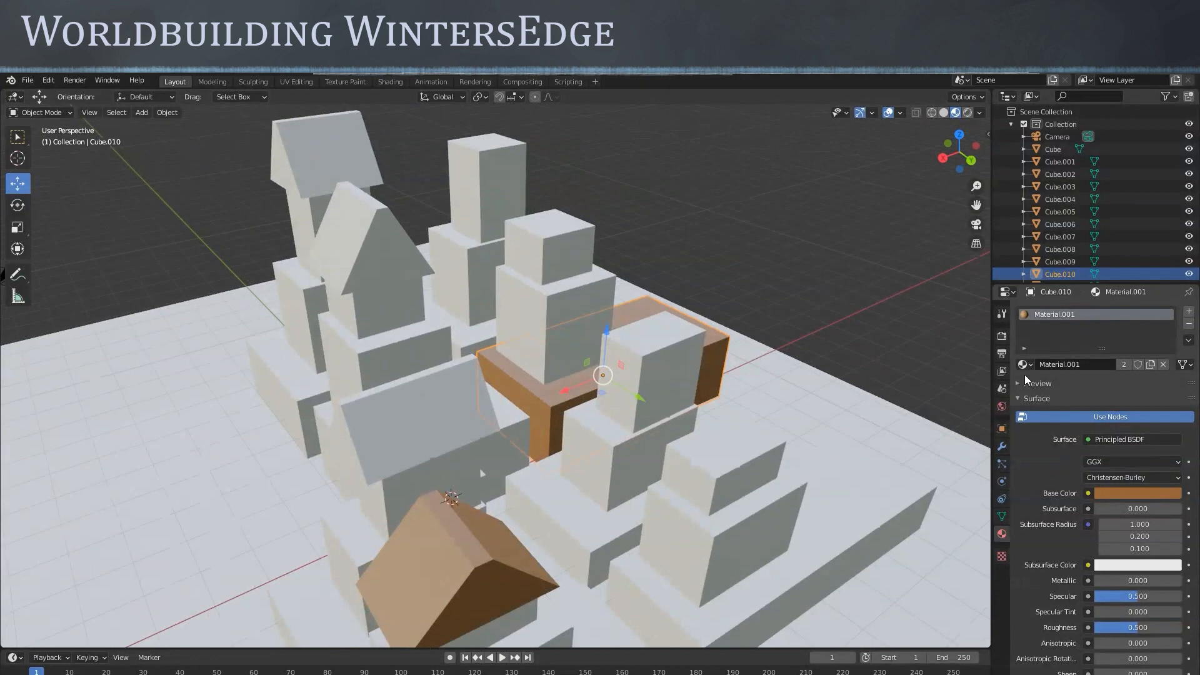
pyautogui.moveTo(655, 407); pyautogui.dragTo(692, 426, button='middle')
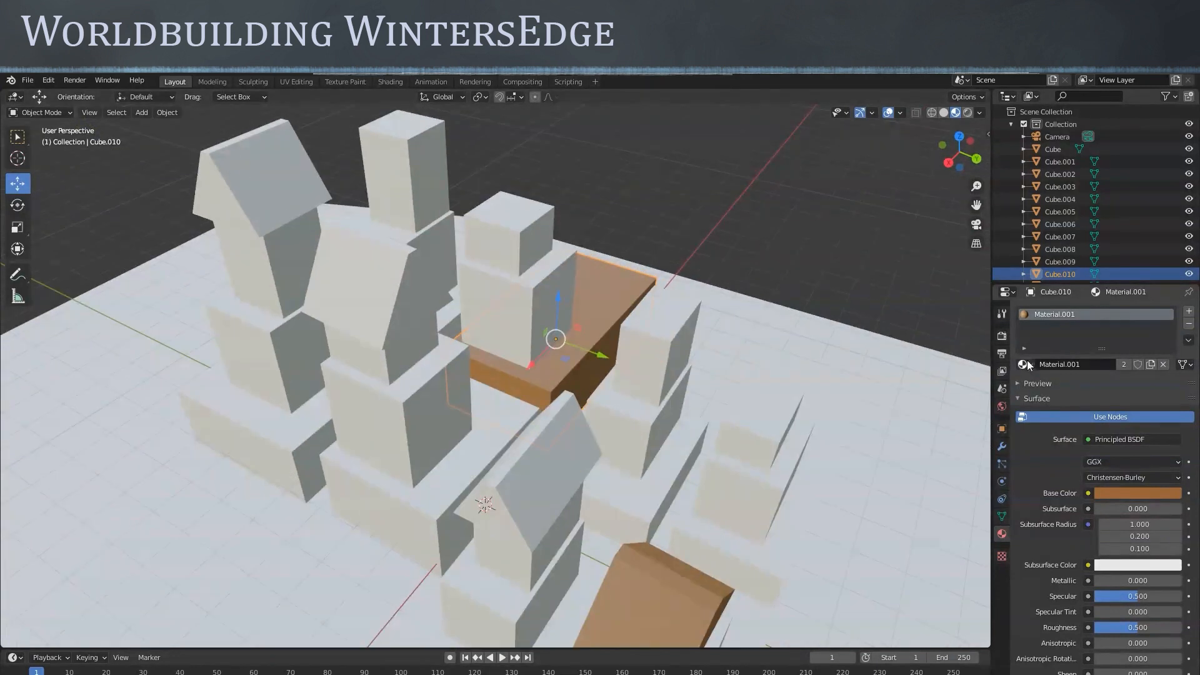
pyautogui.moveTo(1023, 365); pyautogui.dragTo(378, 298)
pyautogui.moveTo(618, 390); pyautogui.dragTo(675, 409, button='middle')
pyautogui.moveTo(1023, 365); pyautogui.dragTo(383, 247)
# Apply the brown material to the remaining uncoloured gabled roof
pyautogui.keyDown('shift'); pyautogui.moveTo(701, 373); pyautogui.dragTo(459, 291, button='middle'); pyautogui.keyUp('shift')
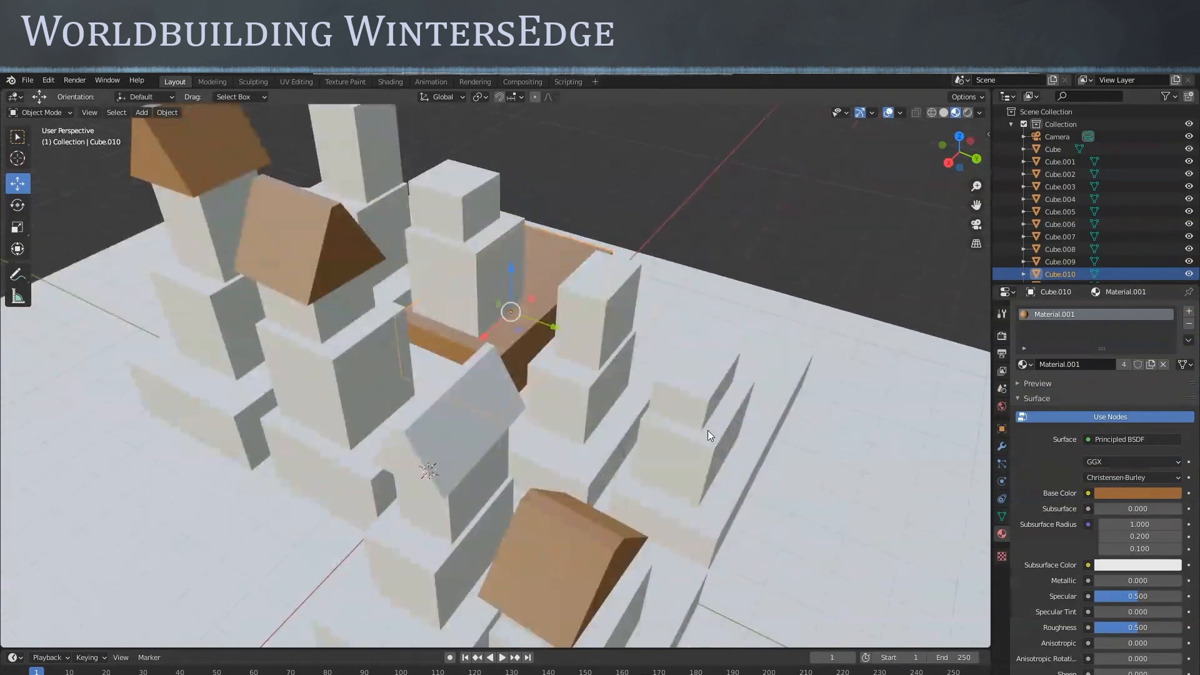
pyautogui.moveTo(715, 437); pyautogui.dragTo(681, 444, button='middle')
pyautogui.moveTo(1023, 365); pyautogui.dragTo(367, 407)
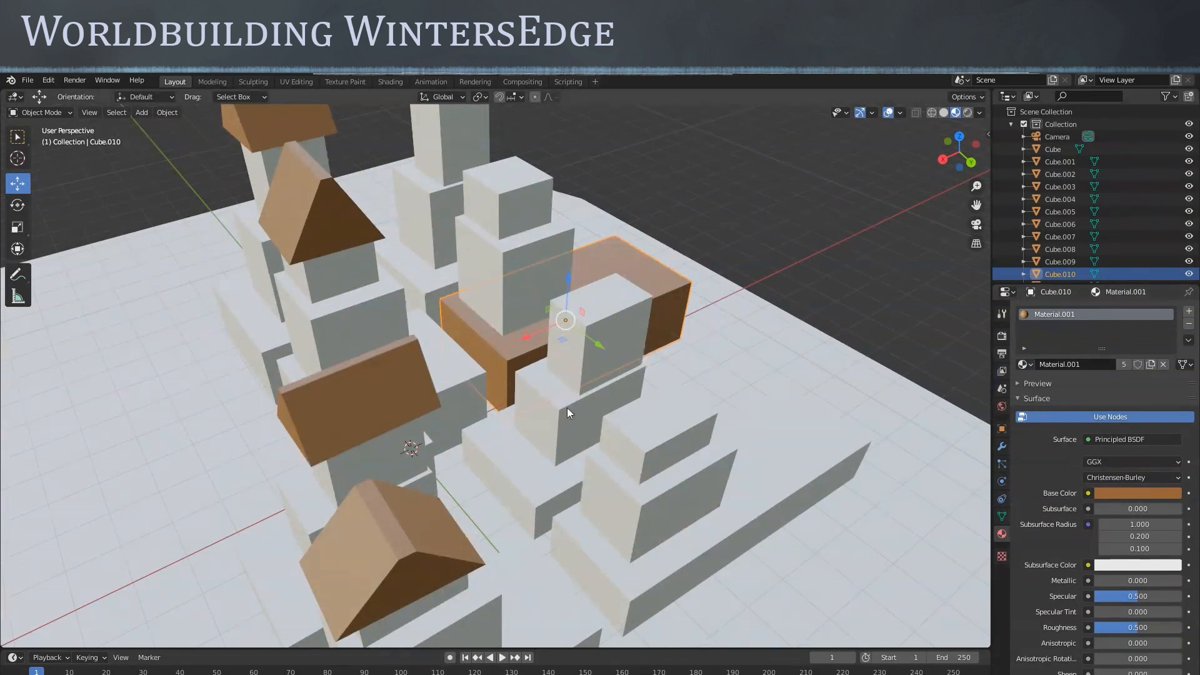
# Duplicate the outermost roofed tower with its roof and three blocks, move the copy beside it along the X axis, and delete the copy
pyautogui.scroll(-4, 718, 410)
pyautogui.moveTo(571, 412); pyautogui.dragTo(673, 402, button='middle')
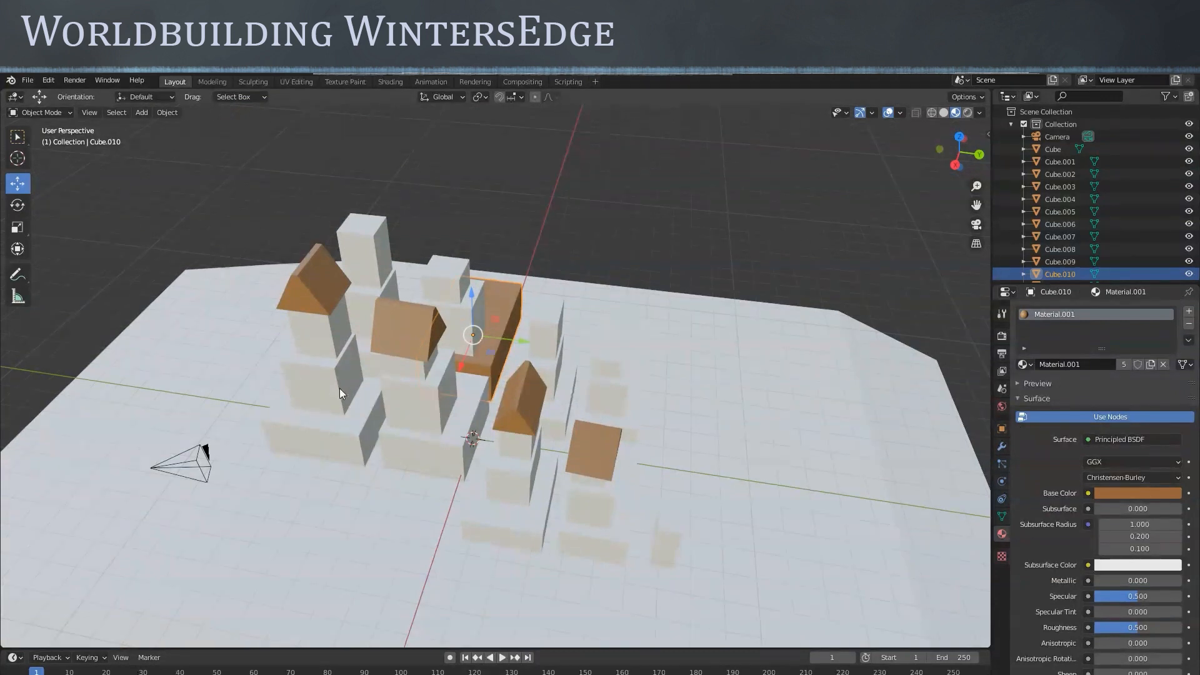
pyautogui.scroll(2, 340, 397)
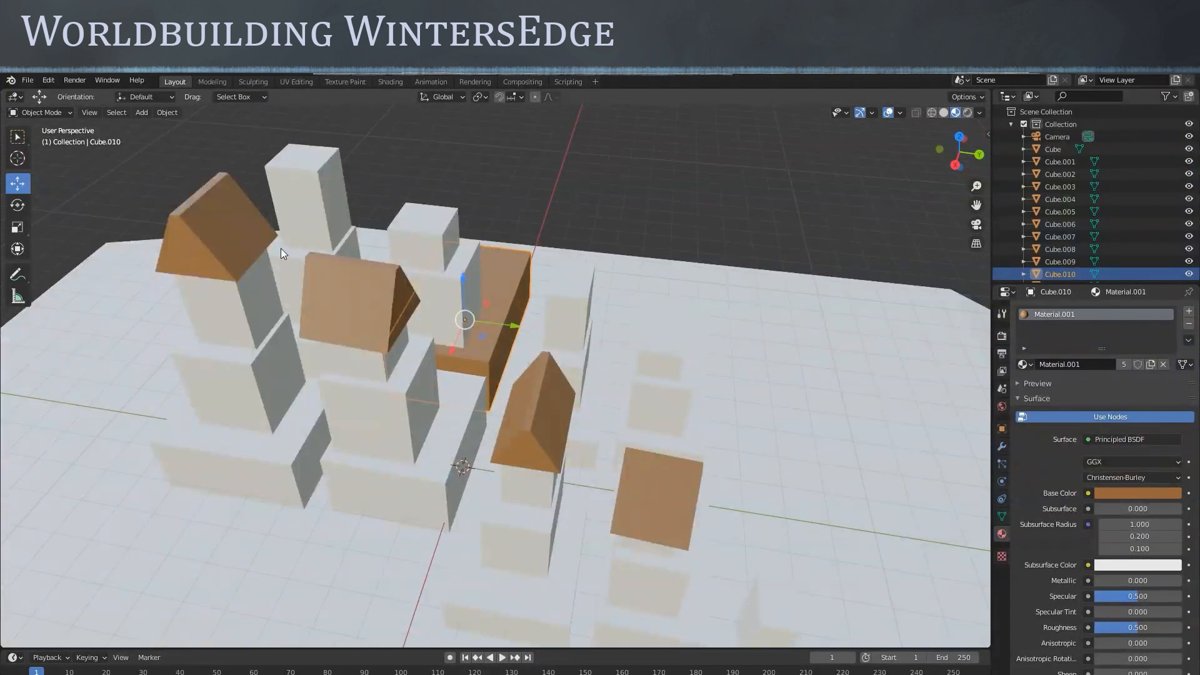
pyautogui.click(210, 251)
pyautogui.keyDown('shift'); pyautogui.click(235, 306); pyautogui.keyUp('shift')
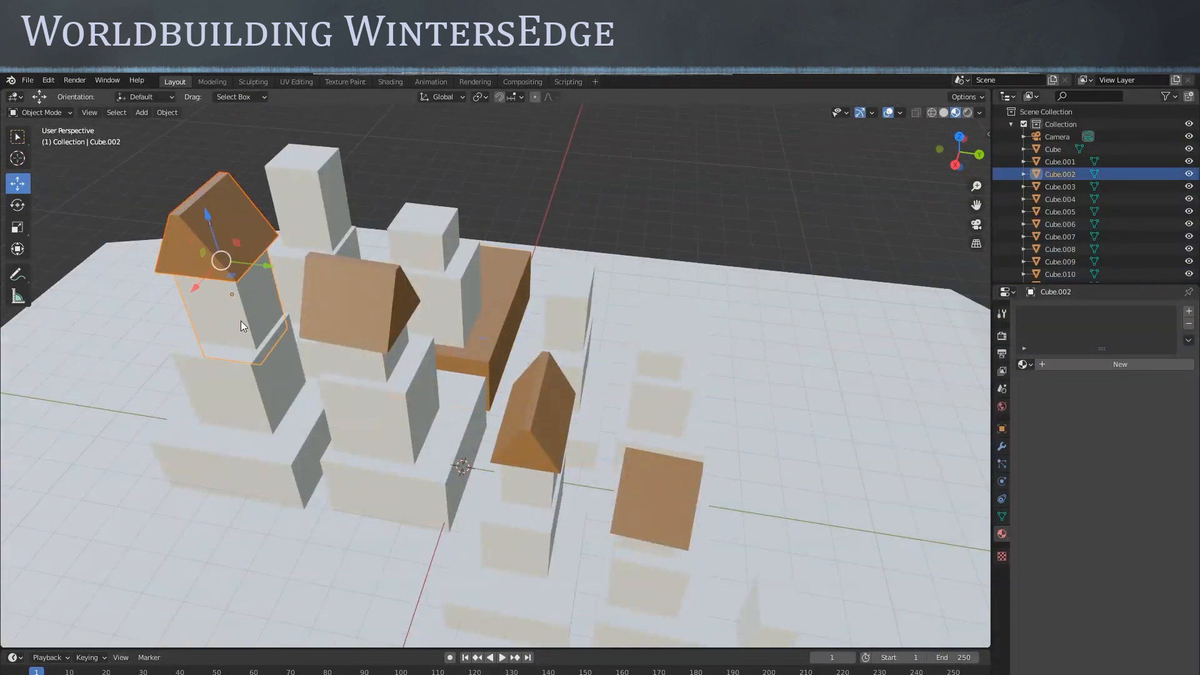
pyautogui.keyDown('shift'); pyautogui.click(256, 390); pyautogui.keyUp('shift')
pyautogui.moveTo(287, 452); pyautogui.dragTo(393, 419, button='middle')
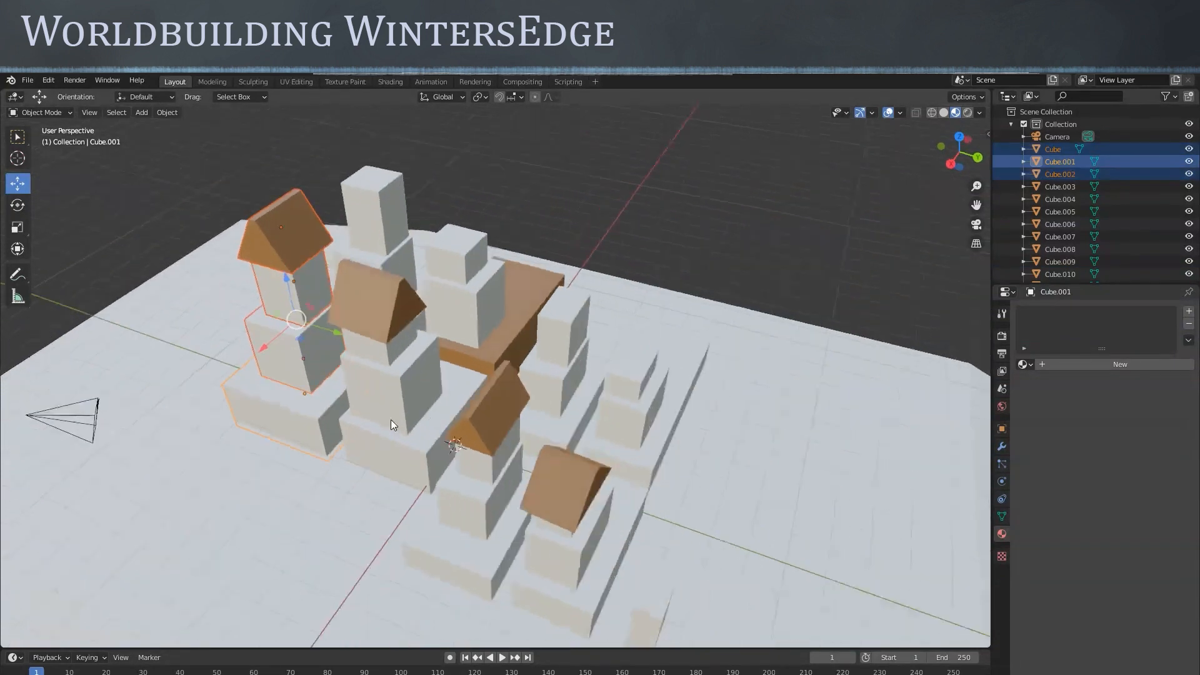
pyautogui.hotkey('shift', 'd')
pyautogui.rightClick(441, 419)
pyautogui.moveTo(260, 345); pyautogui.dragTo(166, 315)
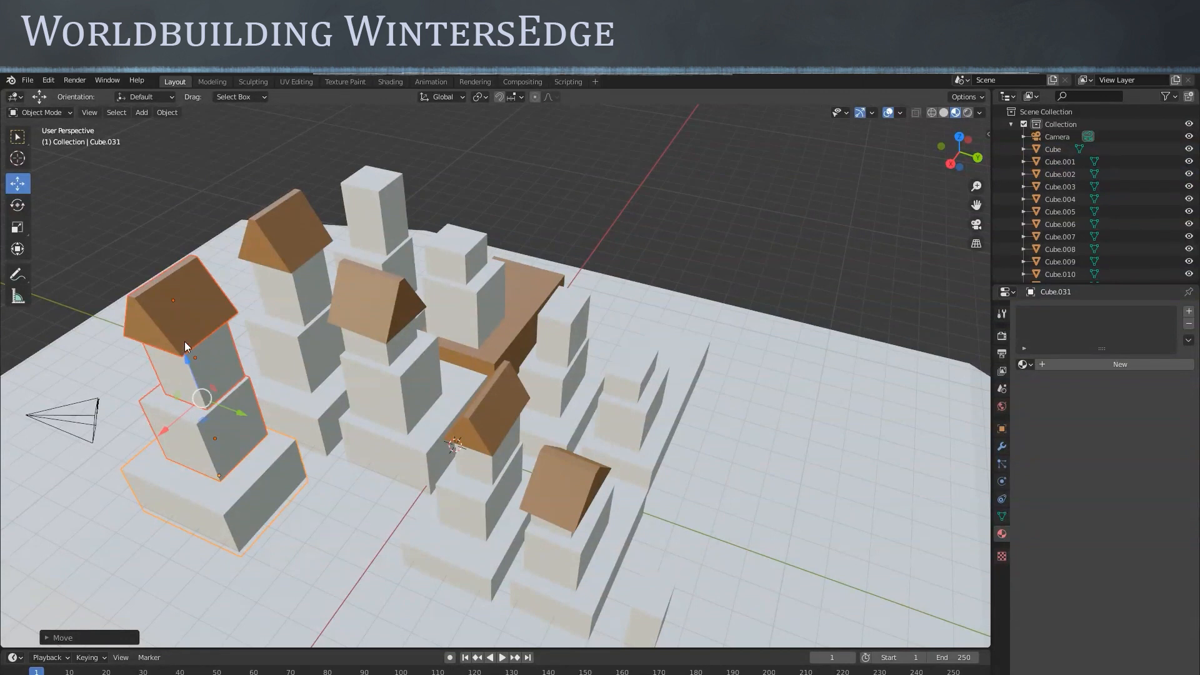
pyautogui.press('Delete')
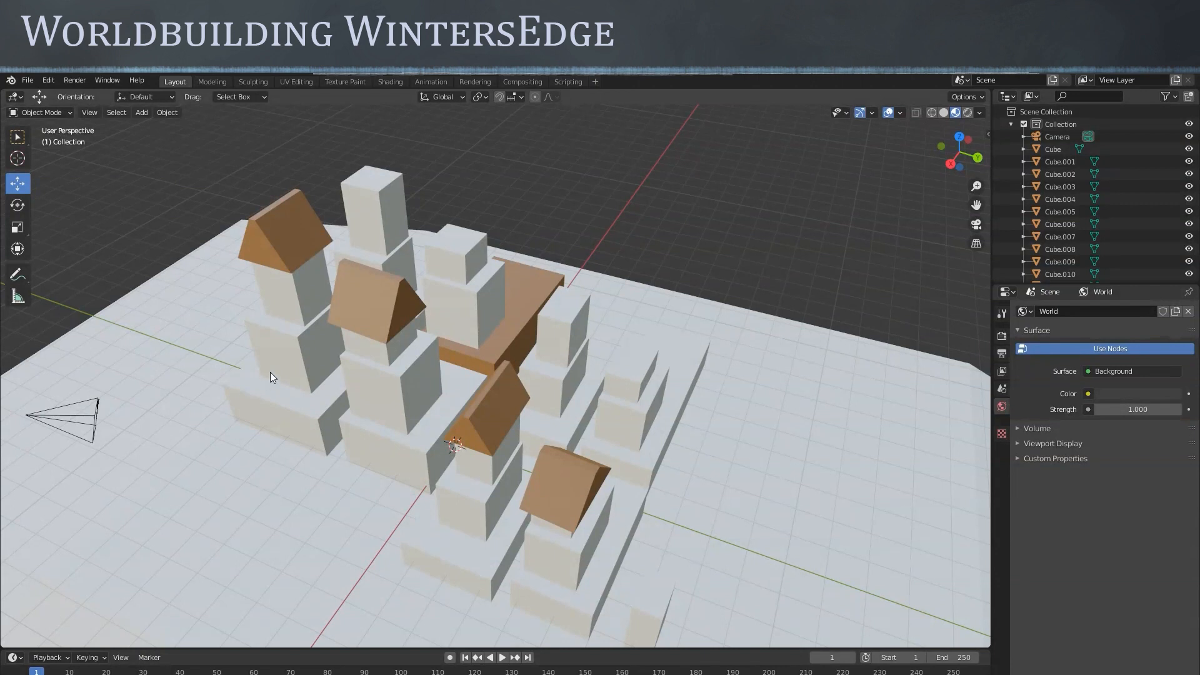
# Compare the material slots of the outermost tower's brown roof with those of the tall uncoloured block behind it
pyautogui.scroll(2, 309, 372)
pyautogui.keyDown('shift'); pyautogui.moveTo(317, 378); pyautogui.dragTo(451, 393, button='middle'); pyautogui.keyUp('shift')
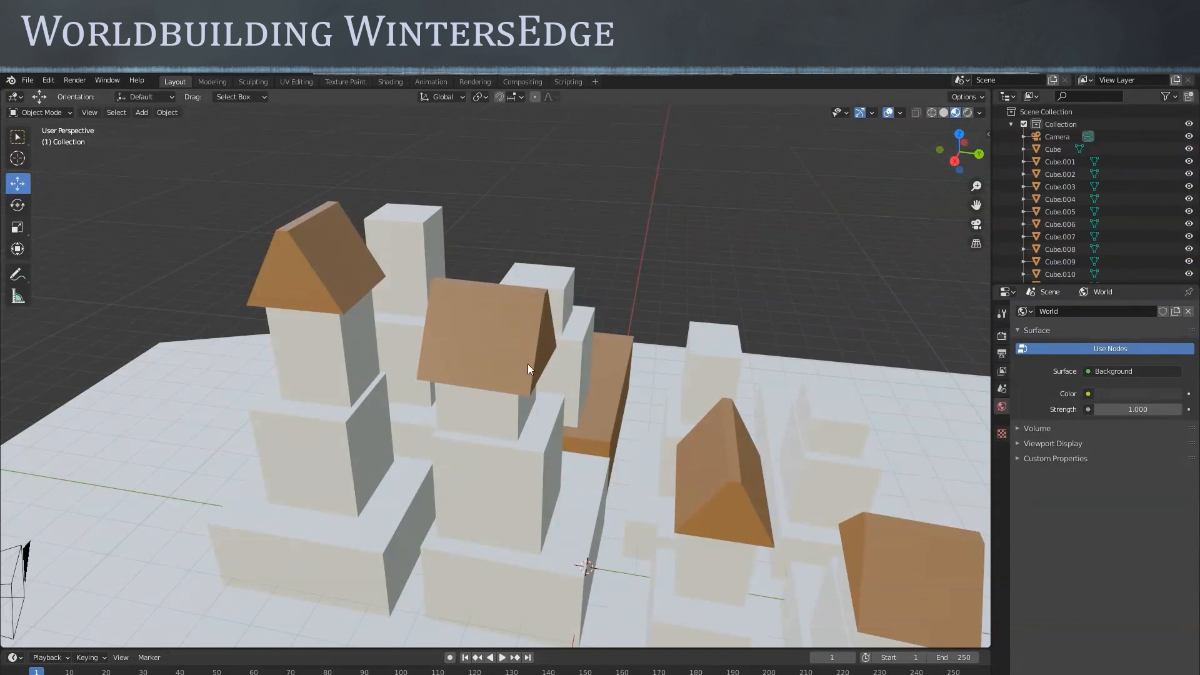
pyautogui.moveTo(594, 365); pyautogui.dragTo(310, 339, button='middle')
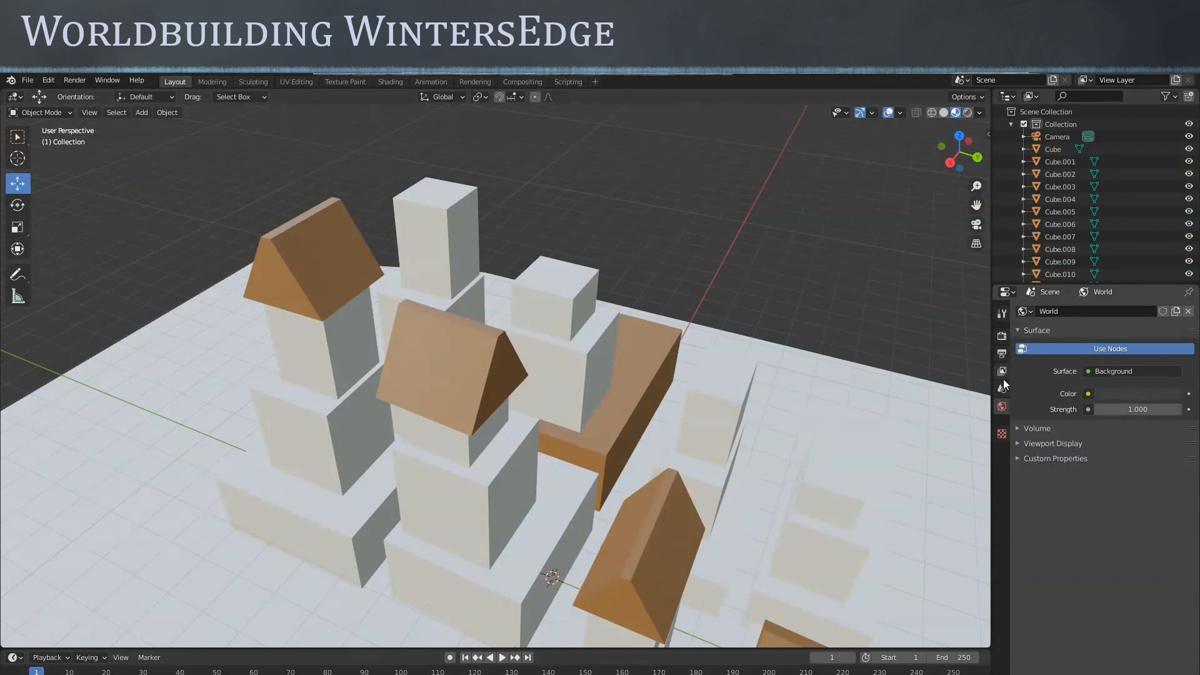
pyautogui.click(321, 275)
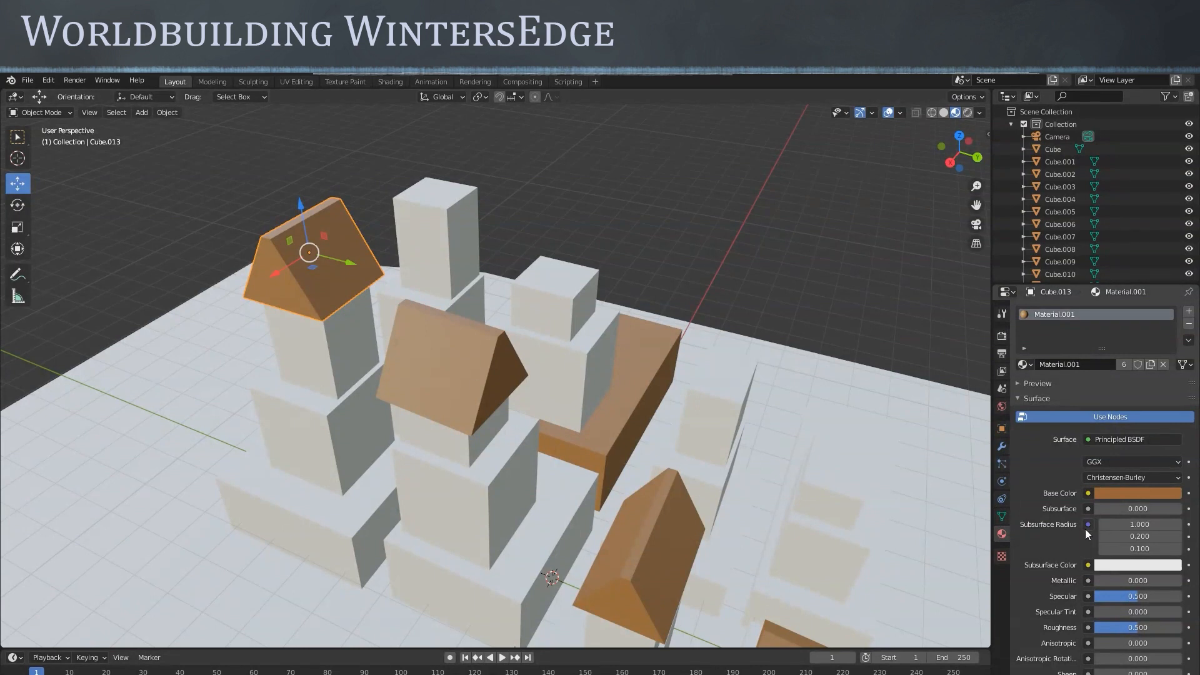
pyautogui.click(456, 231)
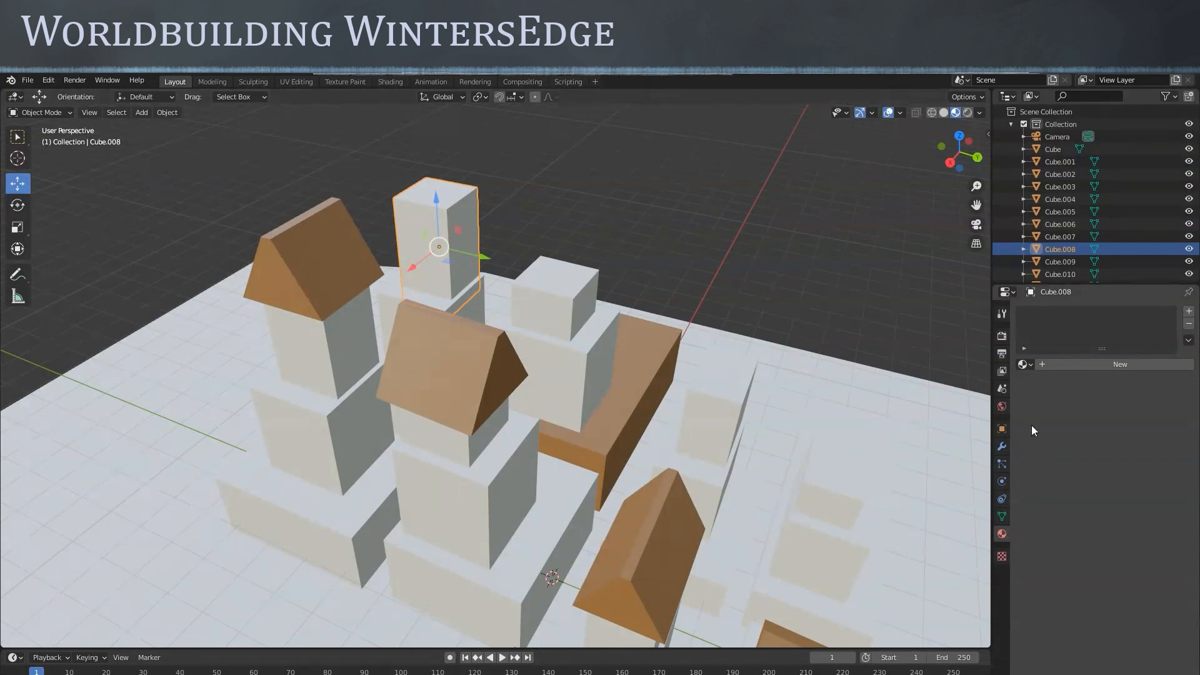
# Add a second slot with a new material to the outermost tower's roof and set its Base Color to a dark slate blue
pyautogui.click(312, 261)
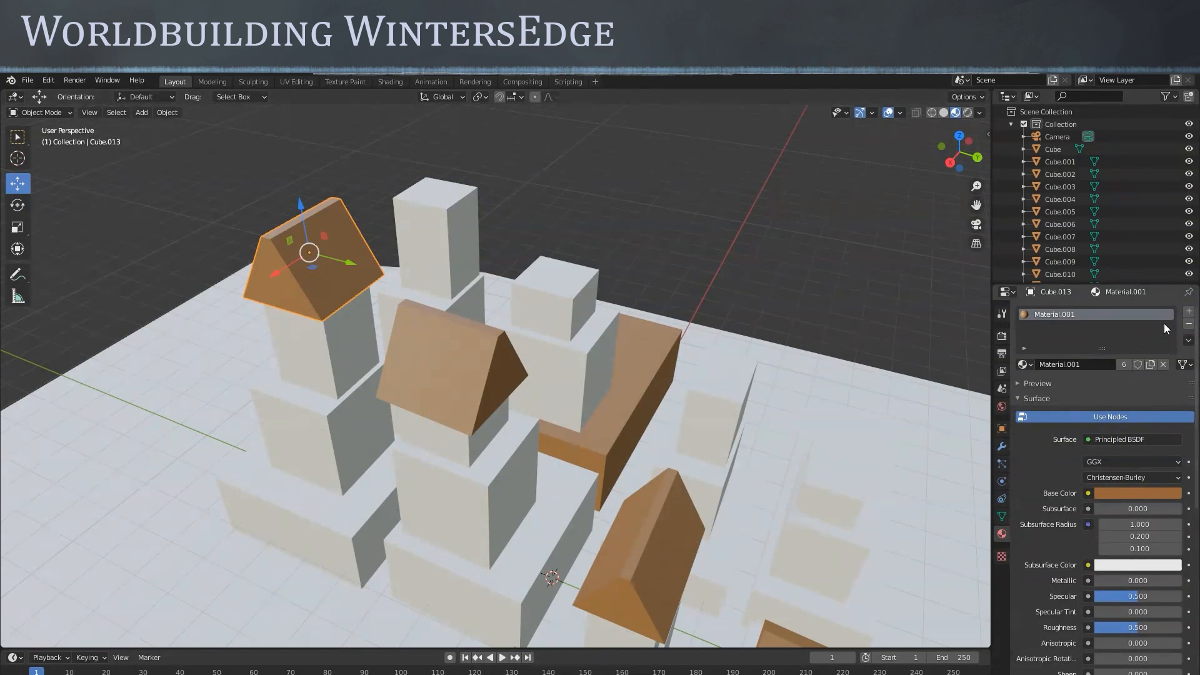
pyautogui.click(1187, 311)
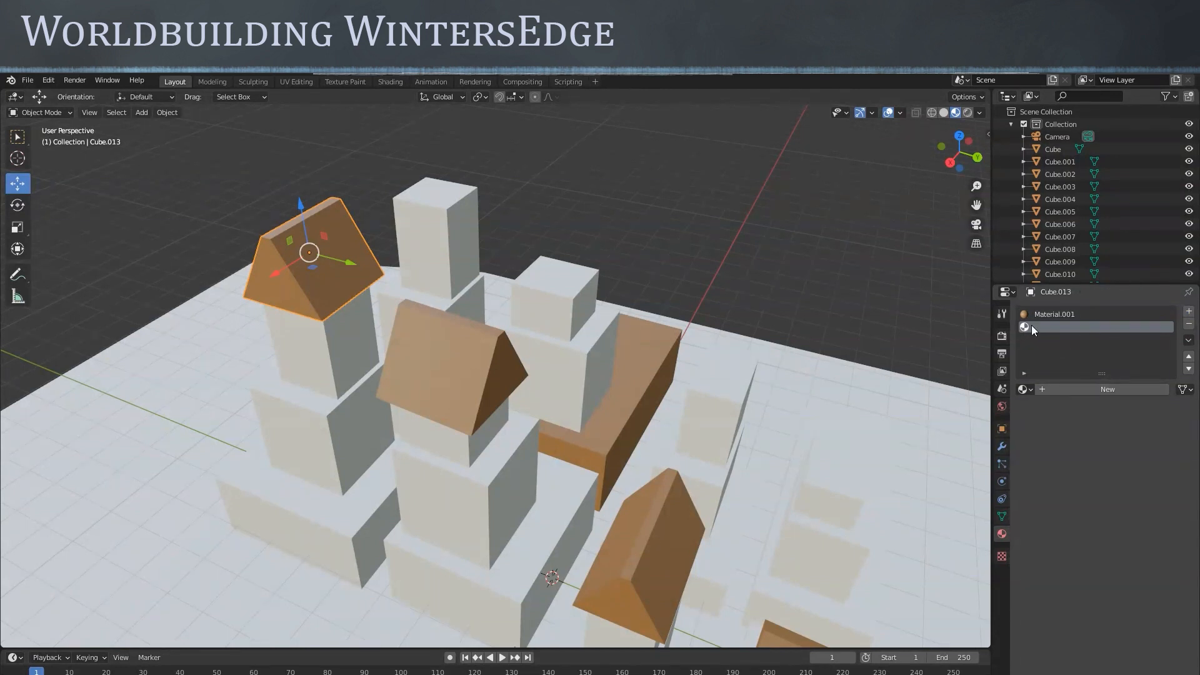
pyautogui.click(1108, 388)
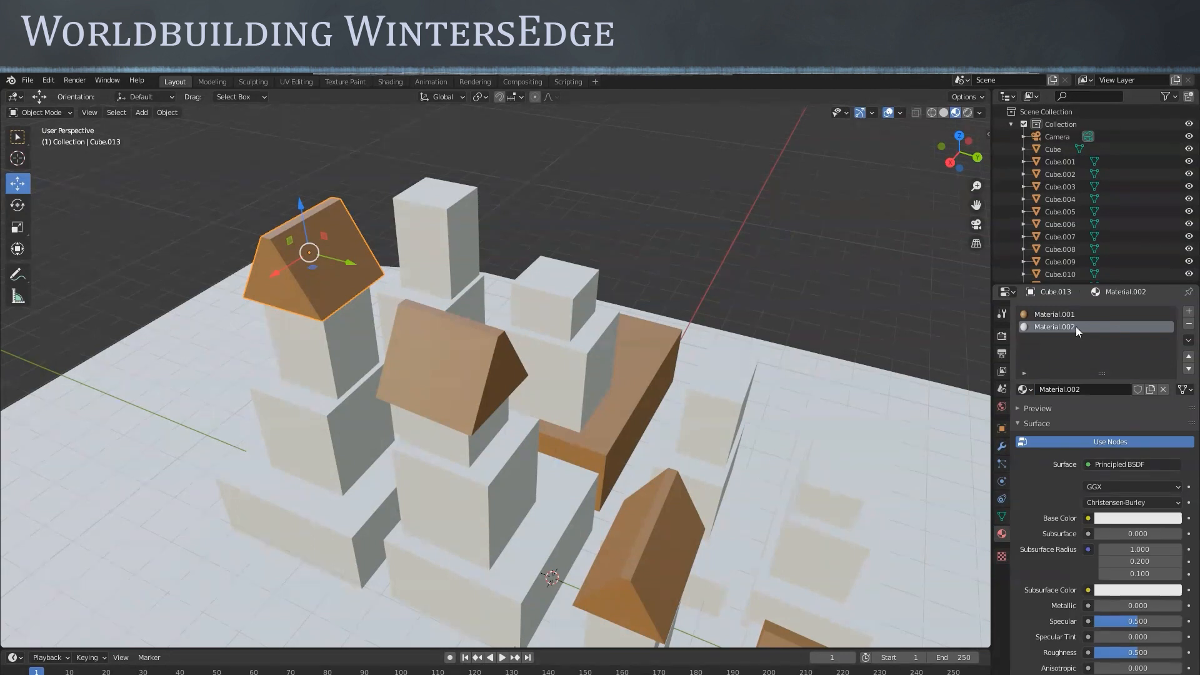
pyautogui.click(1130, 519)
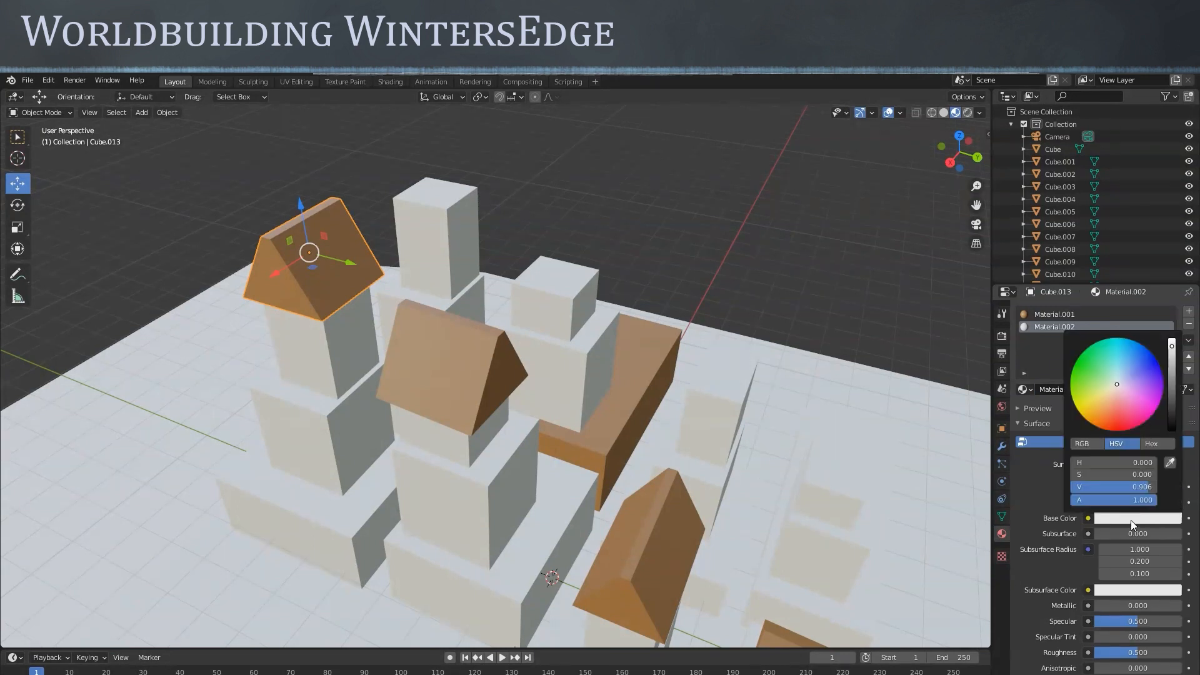
pyautogui.click(1133, 372)
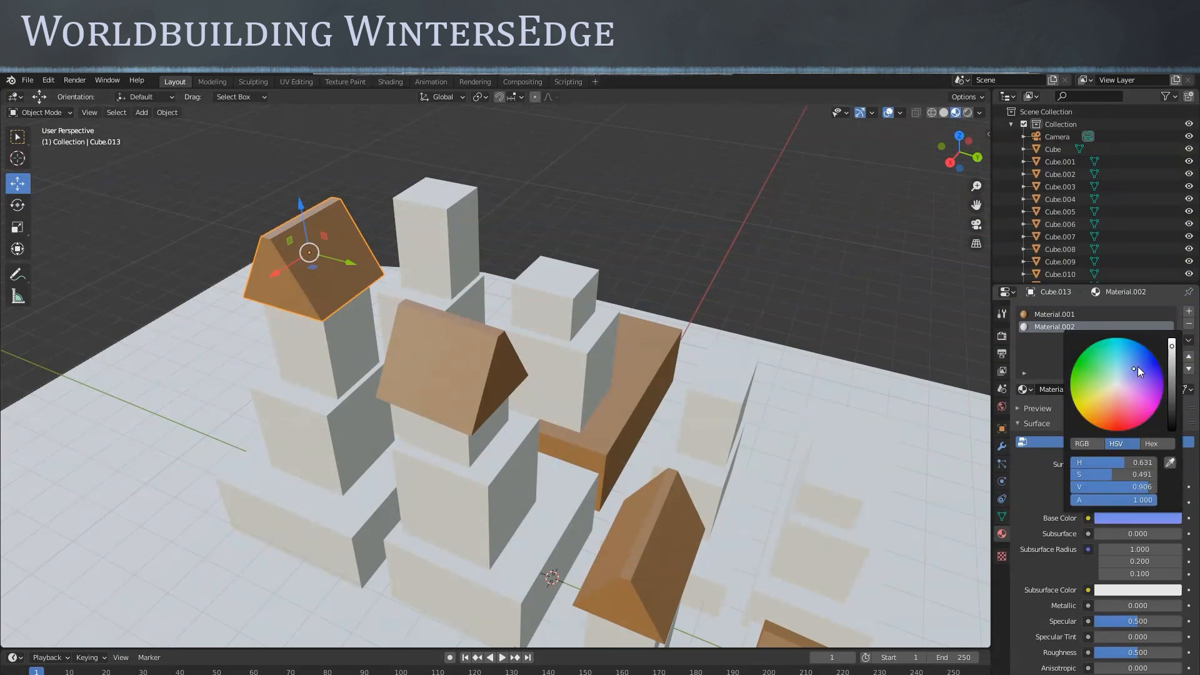
pyautogui.click(1127, 517)
pyautogui.moveTo(1109, 472)
pyautogui.mouseDown()
pyautogui.moveTo(1074, 473)
pyautogui.moveTo(1115, 491)
pyautogui.moveTo(1092, 488)
pyautogui.mouseUp()
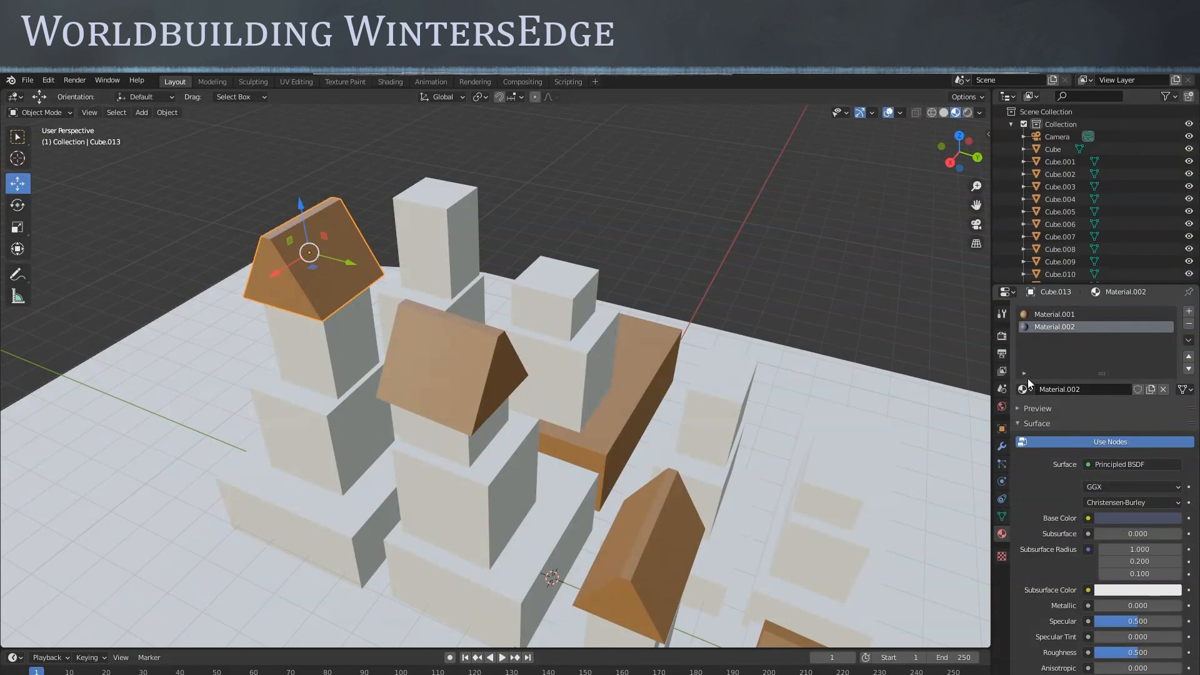
# Apply the slate-blue material to the block directly under the roof and the brown one to the top block of the tower in the walled enclosure
pyautogui.moveTo(1021, 388); pyautogui.dragTo(318, 351)
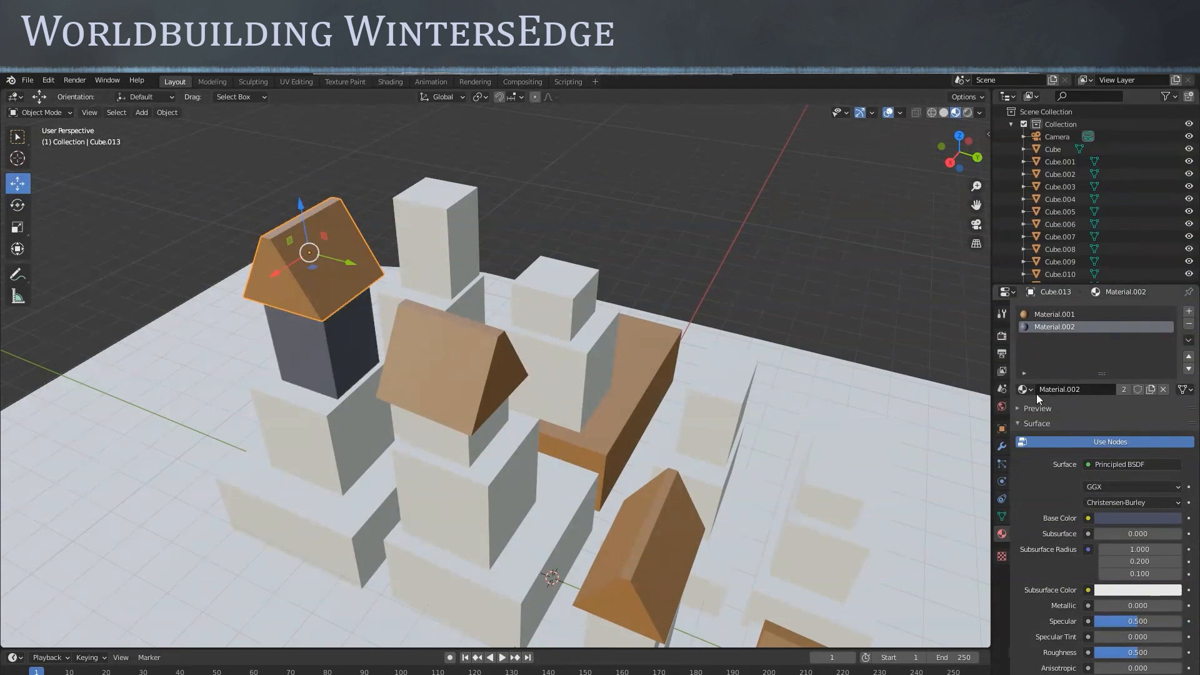
pyautogui.click(1039, 315)
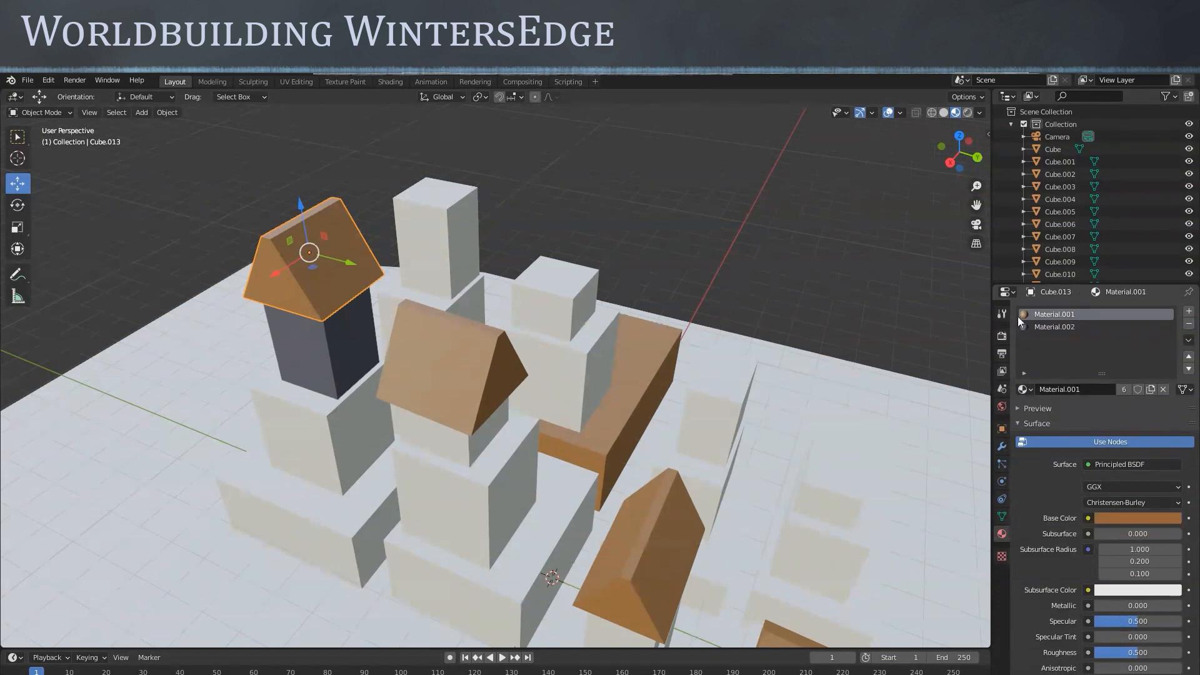
pyautogui.moveTo(1022, 391); pyautogui.dragTo(563, 299)
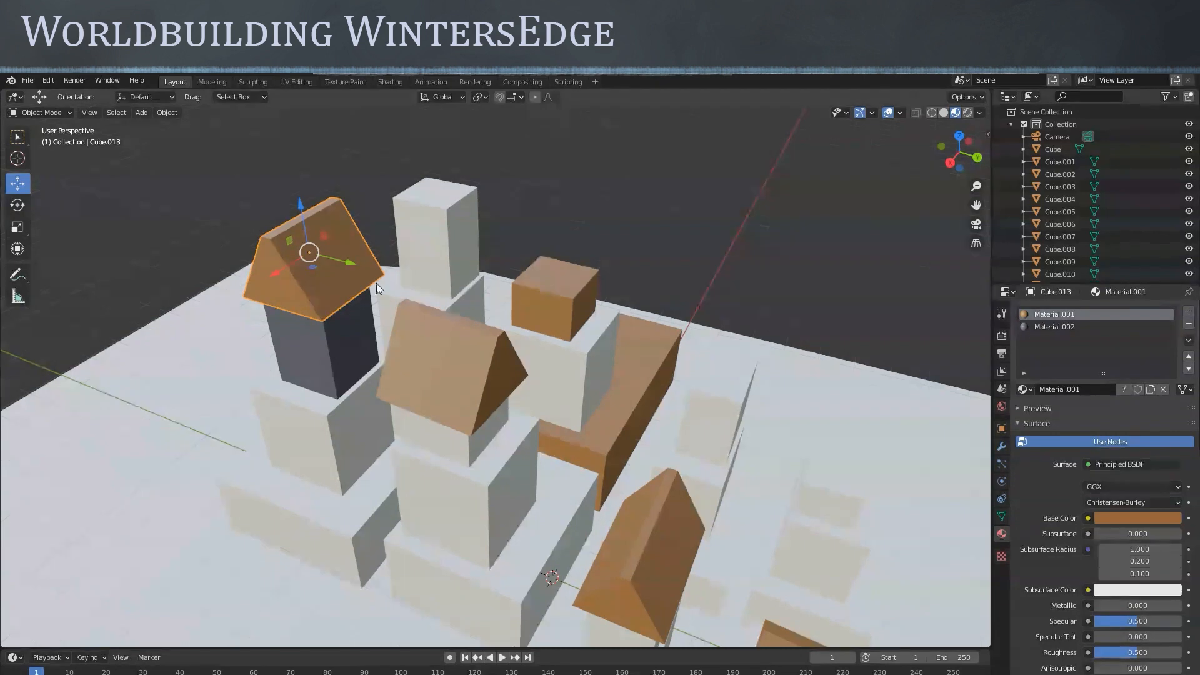
# Compare the material slots of the slate-blue block and the brown roof above it
pyautogui.click(355, 163)
pyautogui.click(337, 233)
pyautogui.click(320, 342)
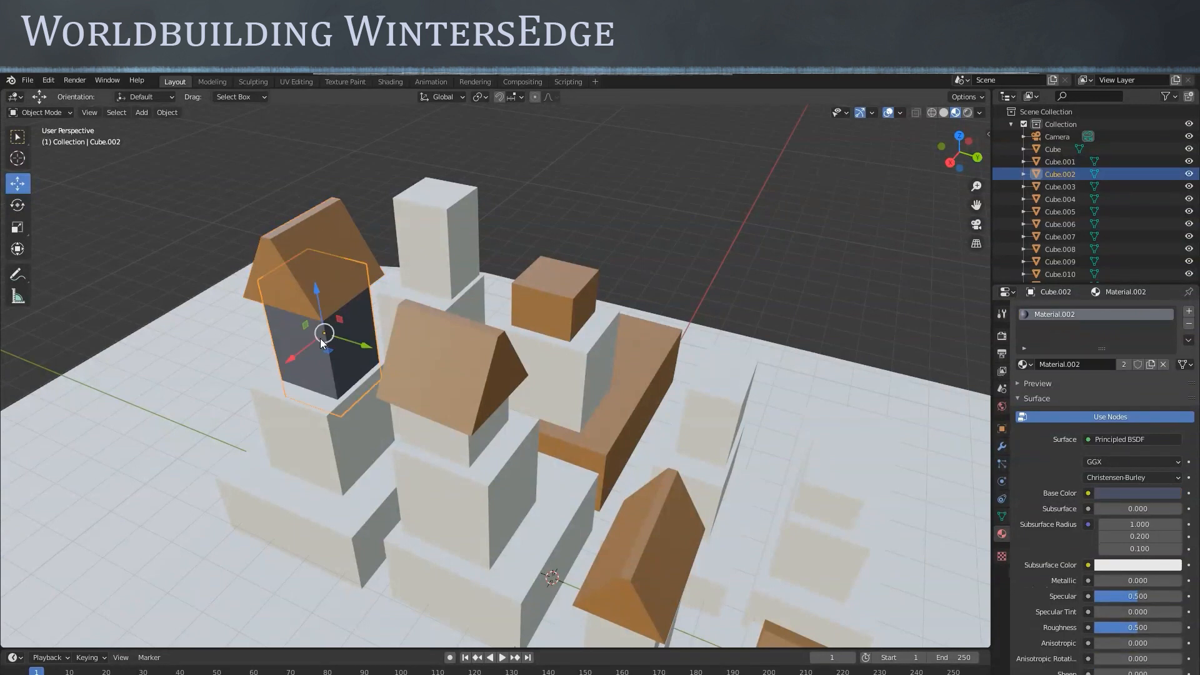
pyautogui.click(312, 226)
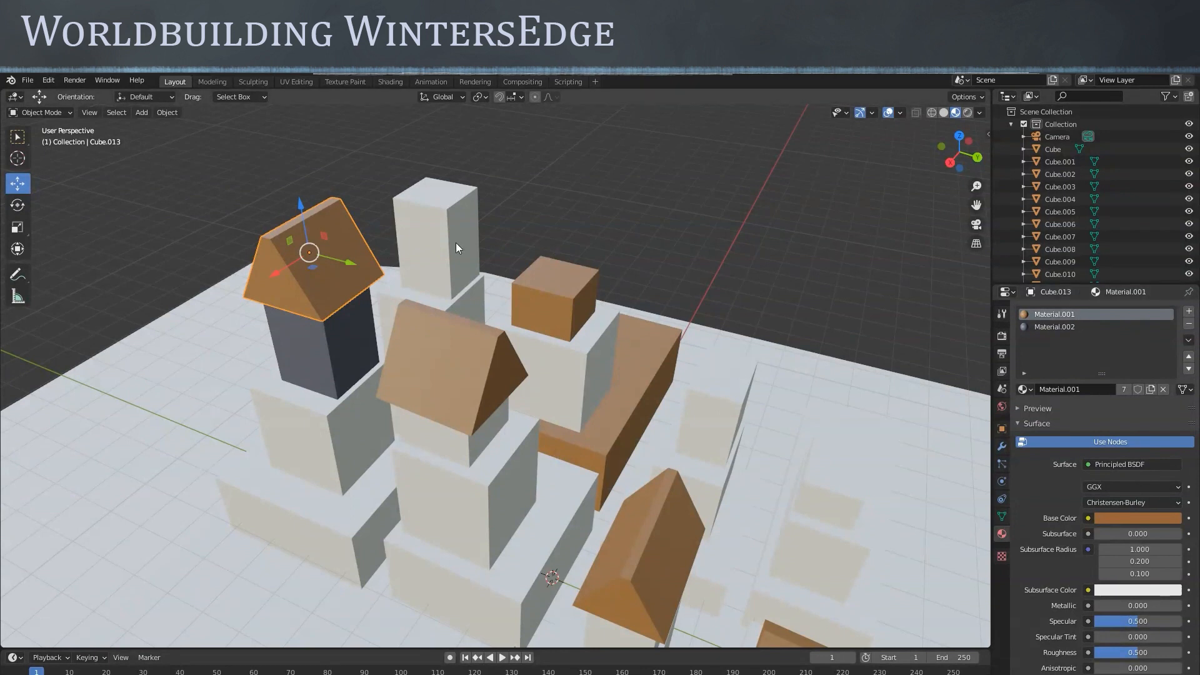
pyautogui.click(310, 338)
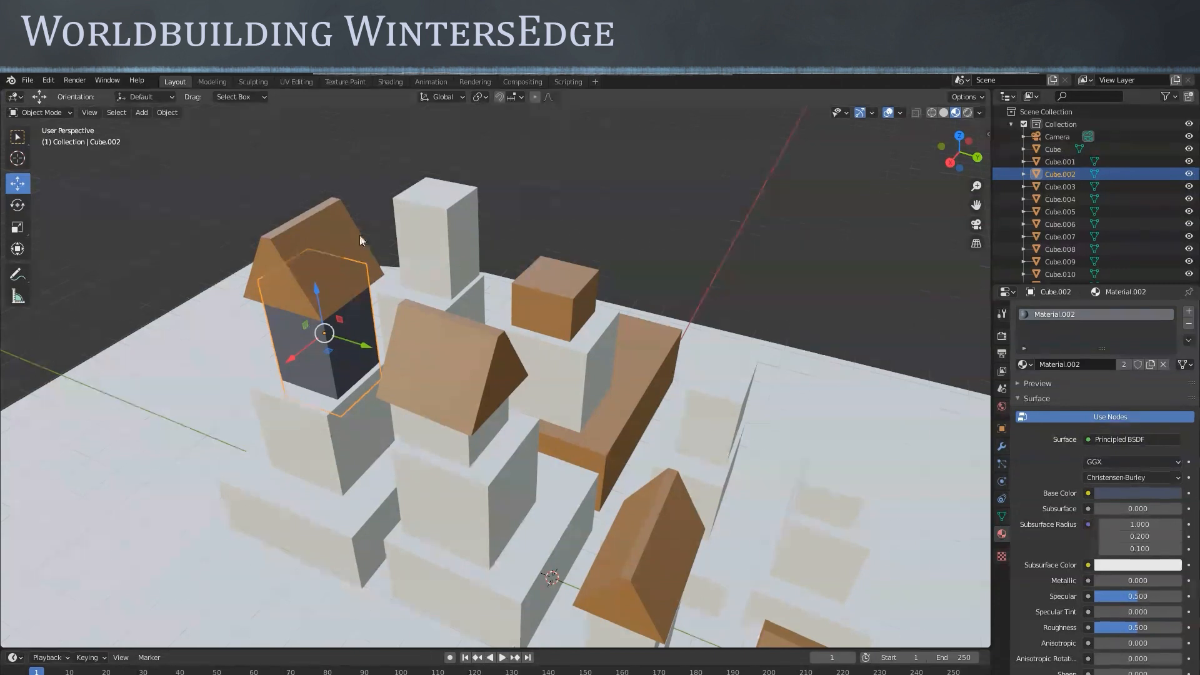
# Add a third slot with a new material to the outermost tower's roof and set its Base Color to dark brown, hue 0.061 and value 0.235
pyautogui.click(325, 222)
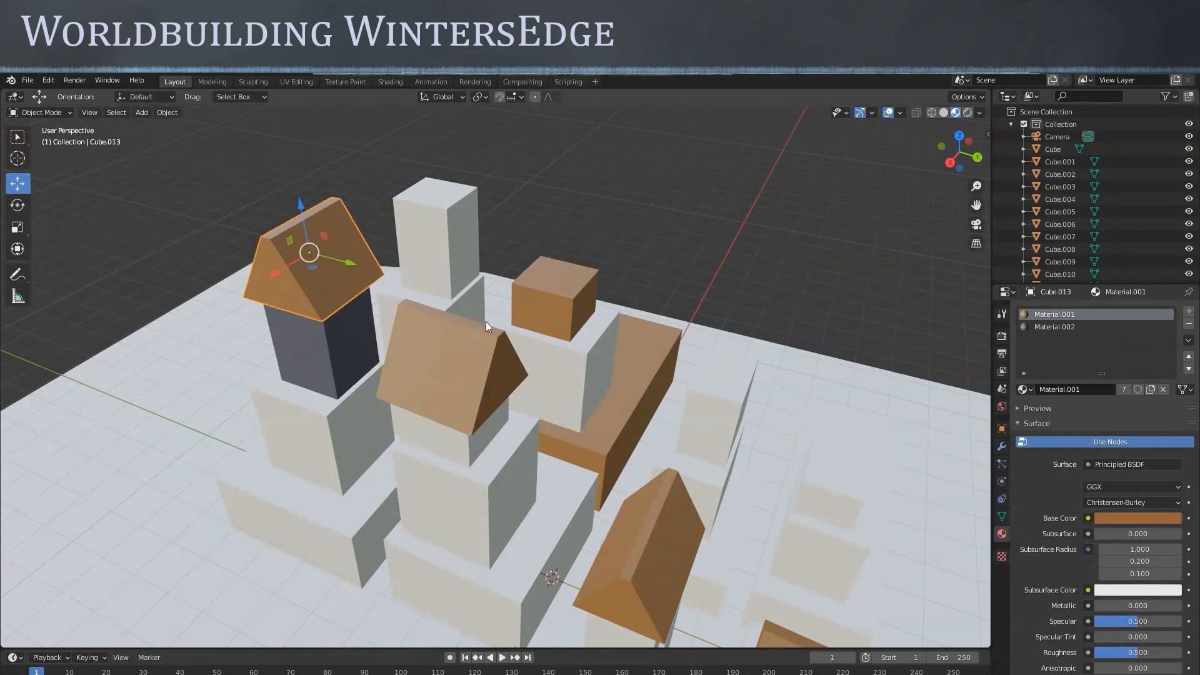
pyautogui.click(1189, 313)
pyautogui.click(1116, 389)
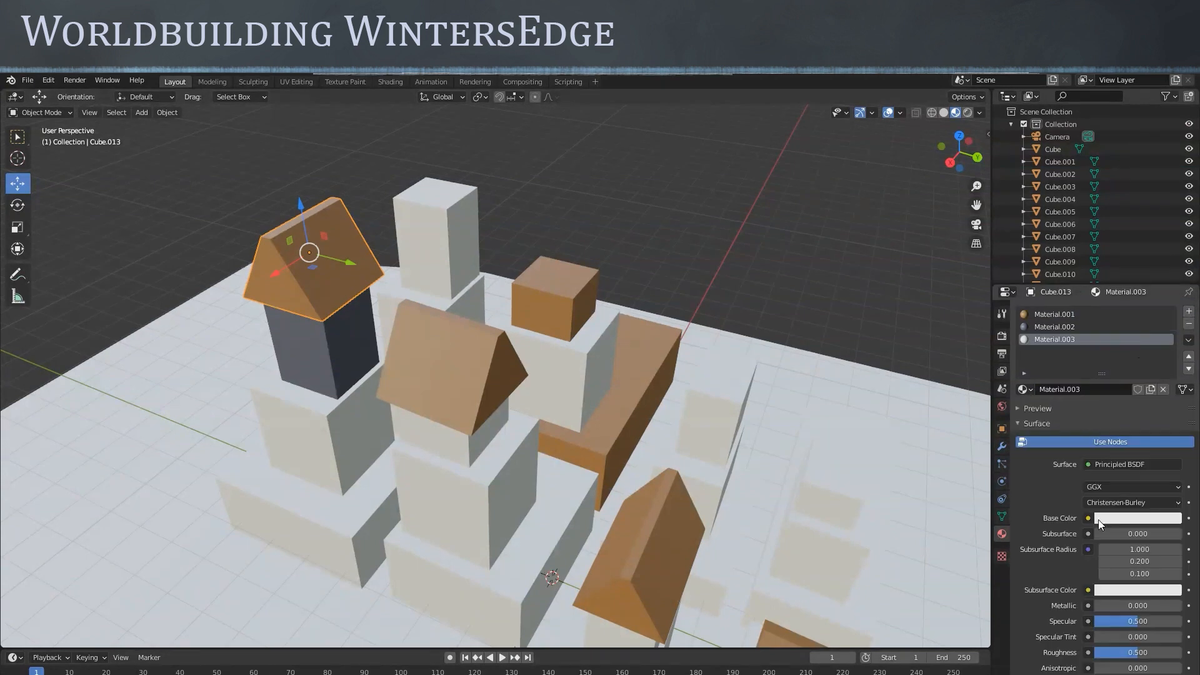
pyautogui.click(1131, 519)
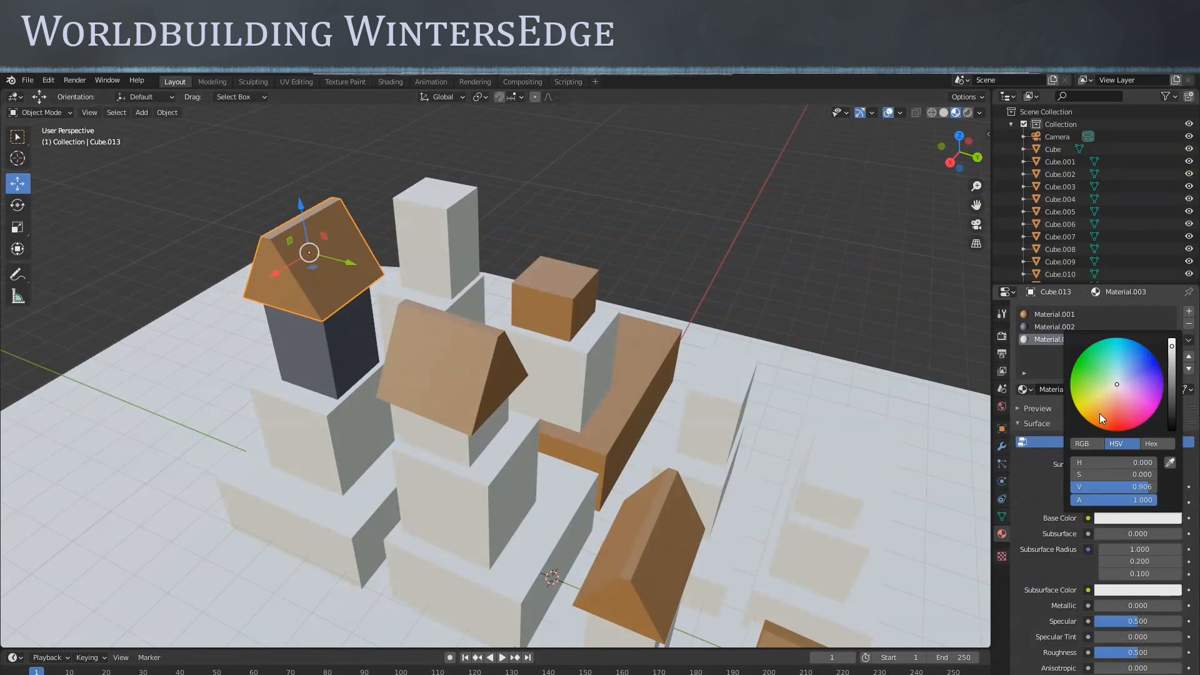
pyautogui.click(1101, 421)
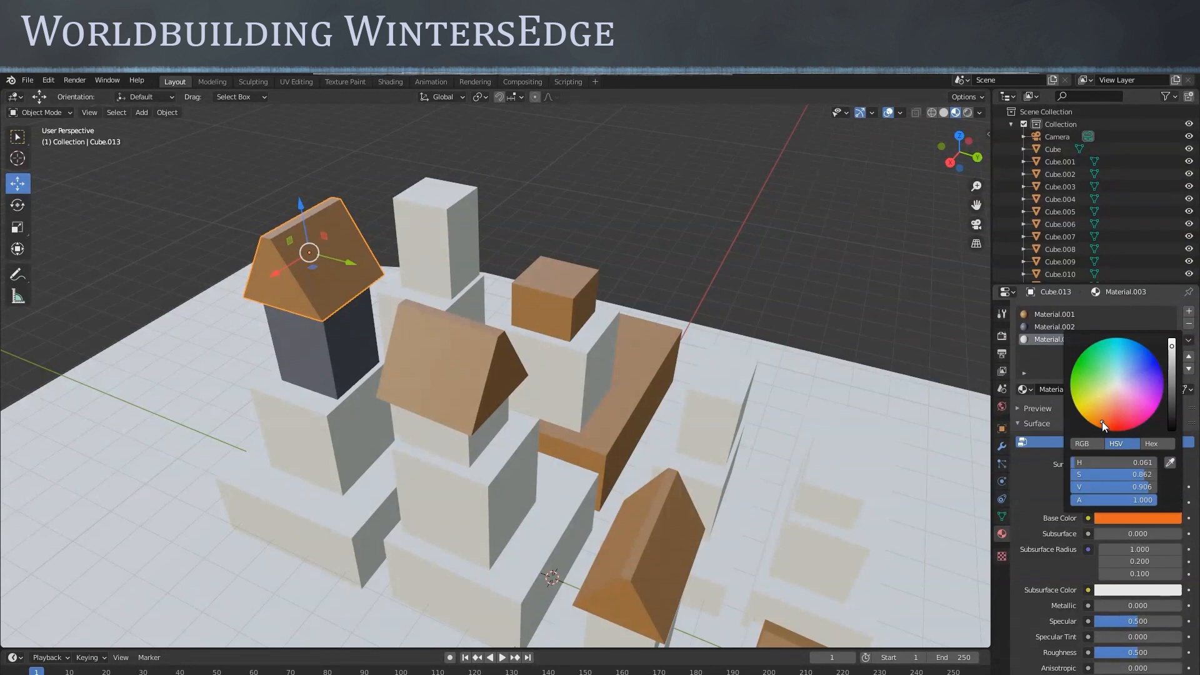
pyautogui.click(1133, 516)
pyautogui.moveTo(1137, 485); pyautogui.dragTo(1079, 484)
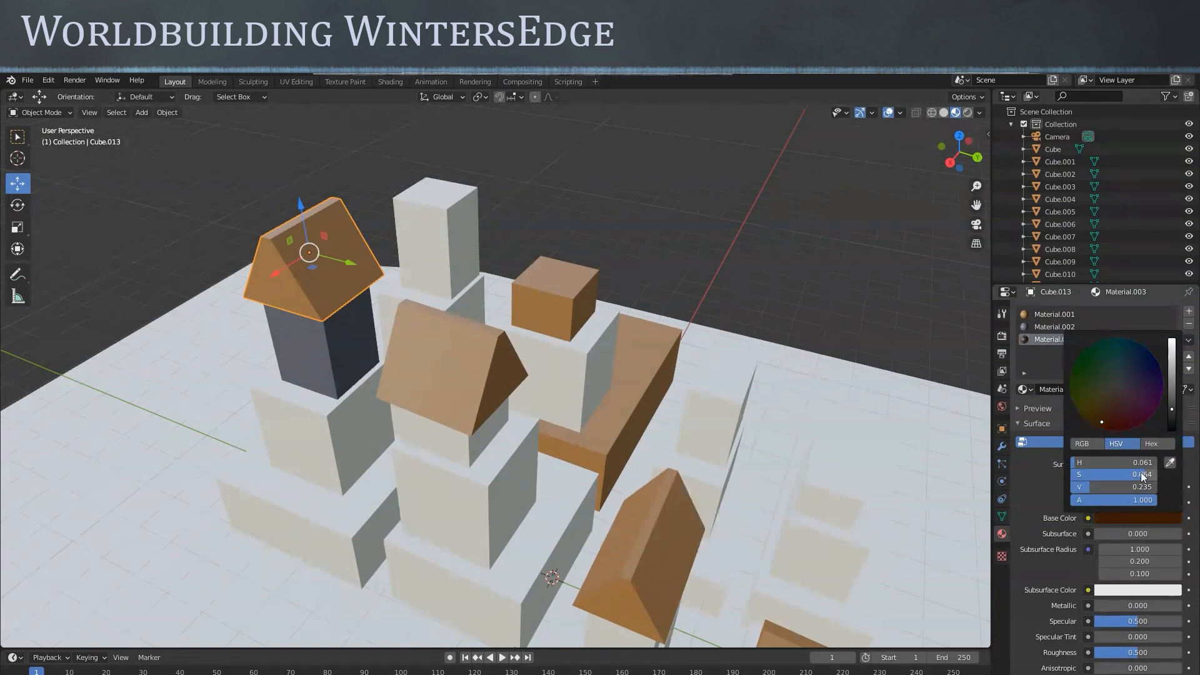
# Apply the dark brown material to the block below the slate-blue one and to the two upper blocks of the neighbouring roofed tower
pyautogui.moveTo(1022, 388); pyautogui.dragTo(328, 428)
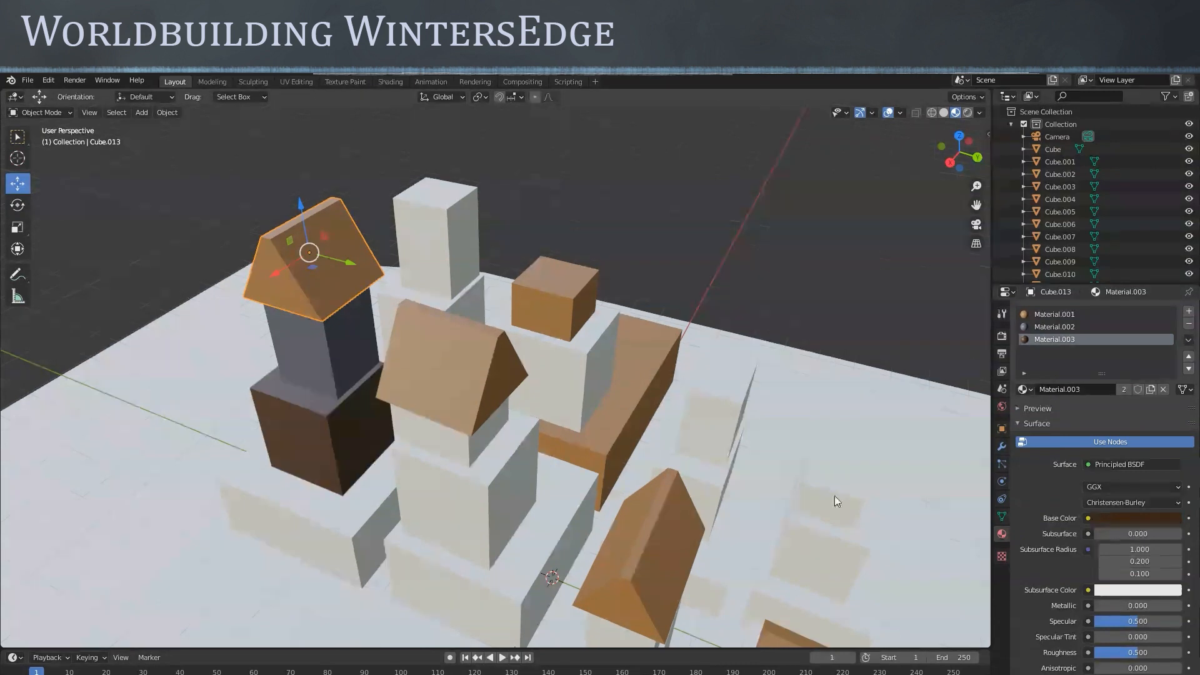
pyautogui.moveTo(1024, 390); pyautogui.dragTo(471, 452)
pyautogui.moveTo(1021, 387); pyautogui.dragTo(453, 503)
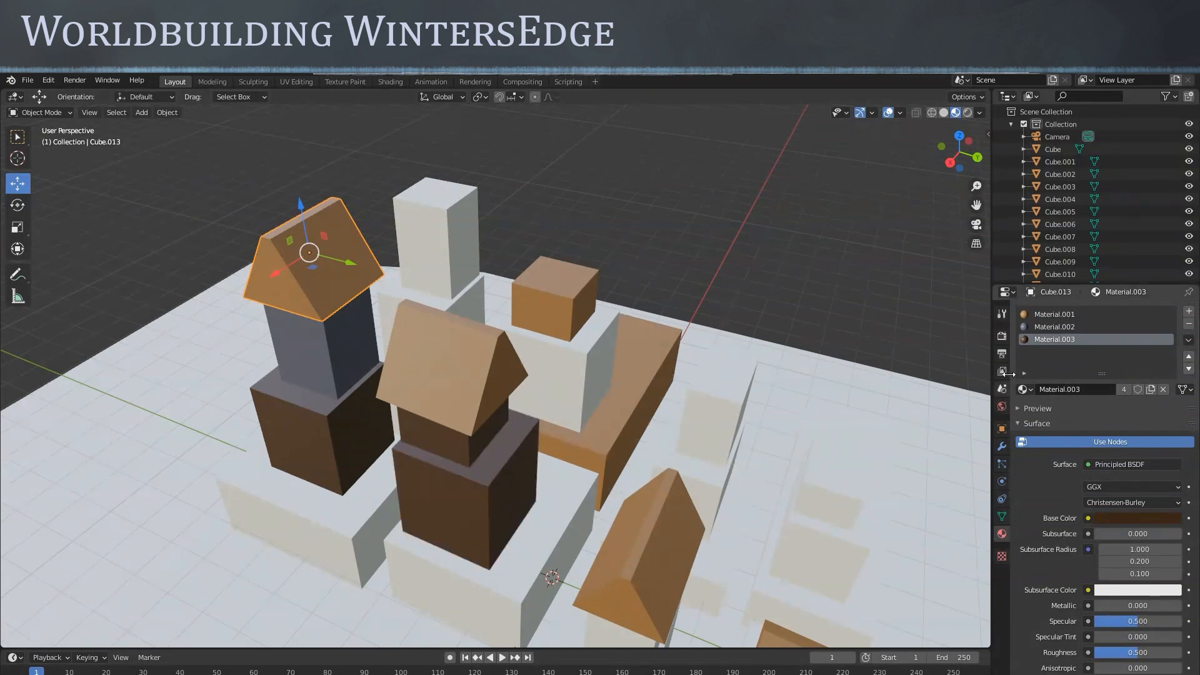
# Apply the slate-blue material to the block under the small brown box and to the base block of the neighbouring roofed tower
pyautogui.click(1064, 327)
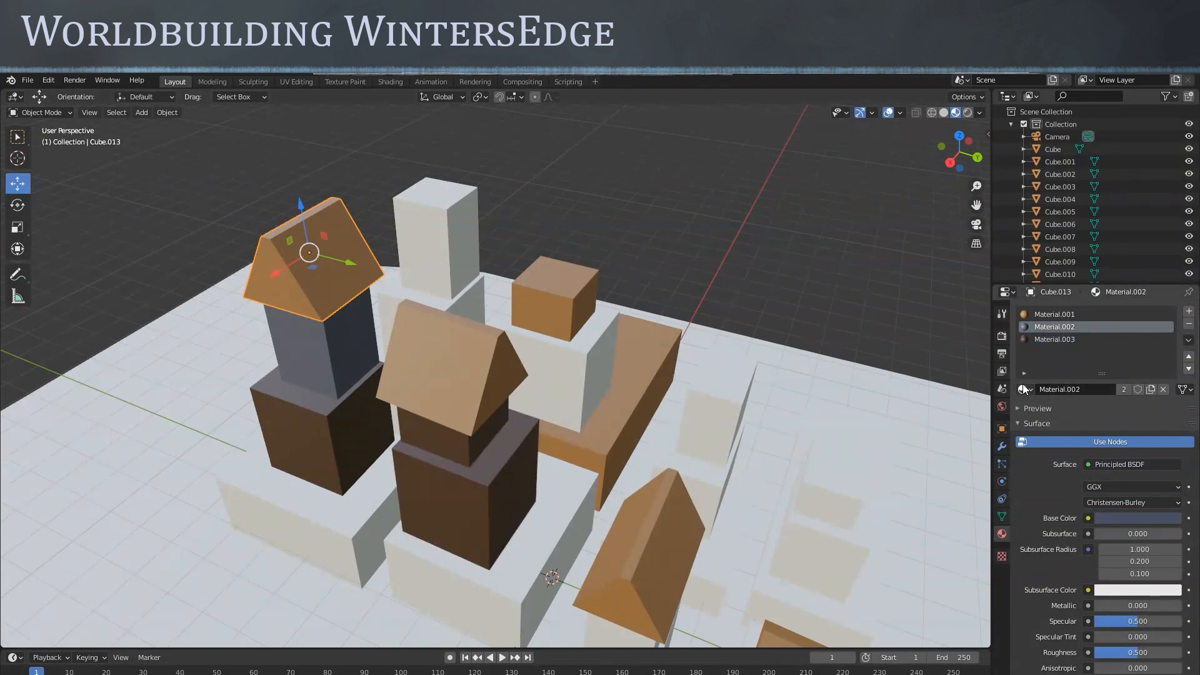
pyautogui.moveTo(1022, 392); pyautogui.dragTo(587, 370)
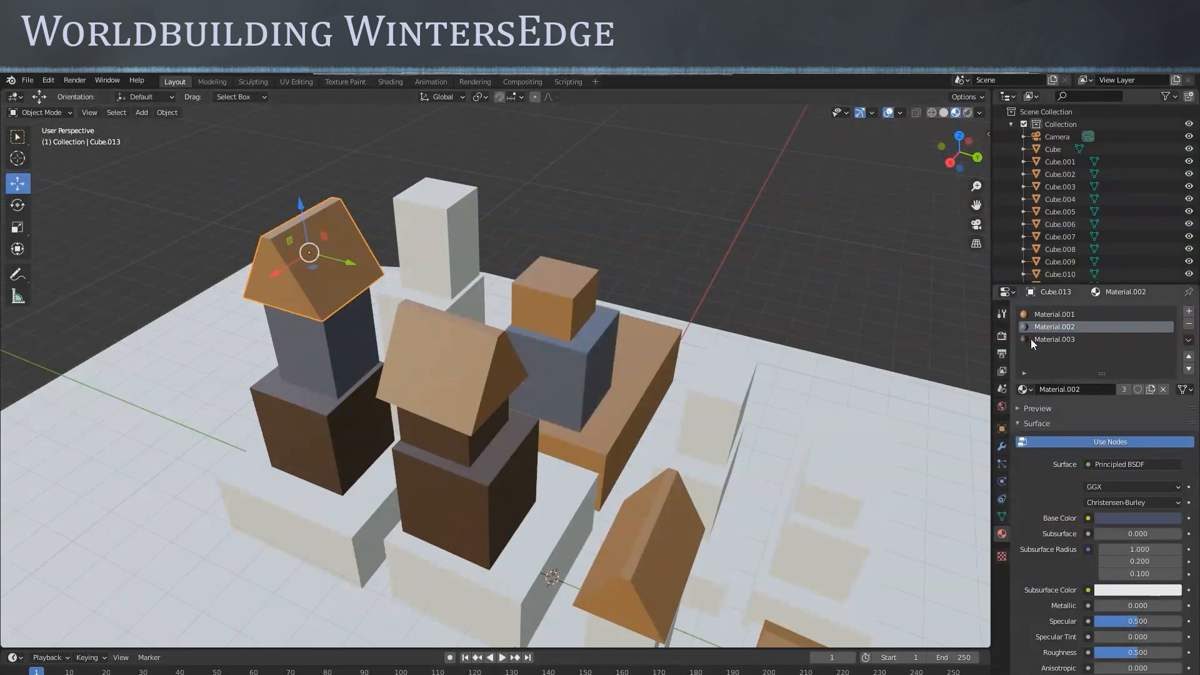
pyautogui.moveTo(1021, 391); pyautogui.dragTo(568, 524)
pyautogui.scroll(-4, 640, 499)
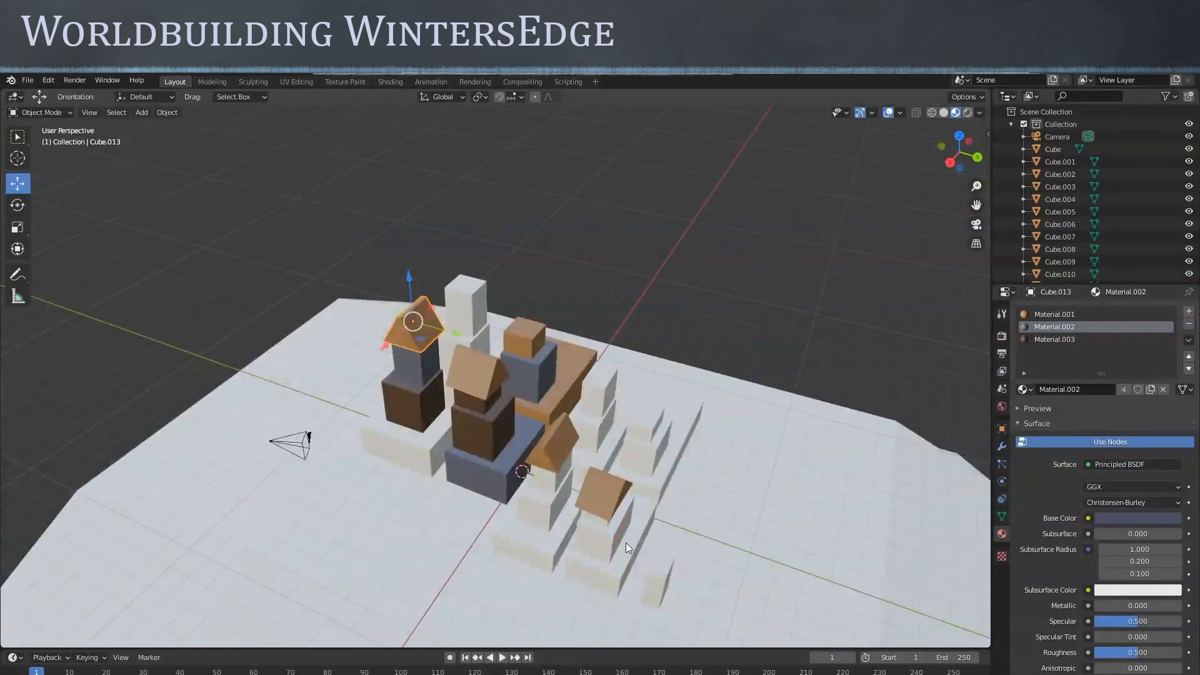
# Add a fourth slot with a new blue material, hue 0.619, saturation 0.295 and value 0.335, to the outermost tower's roof and apply it to the ground plane
pyautogui.click(417, 555)
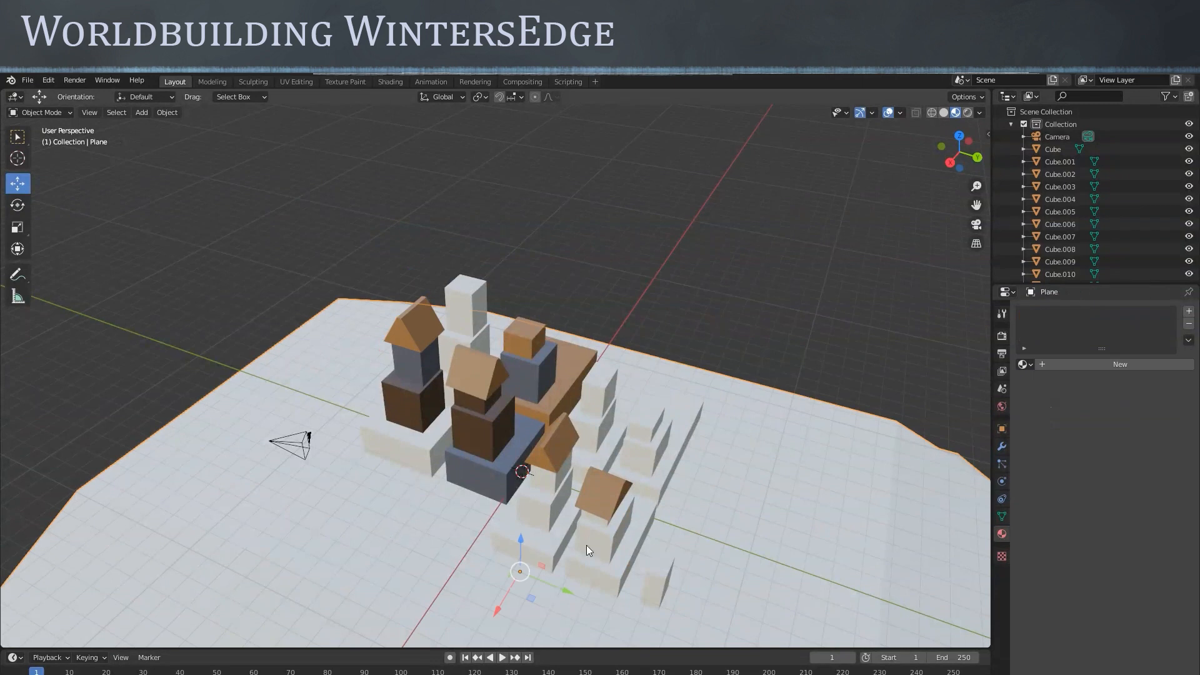
pyautogui.click(415, 323)
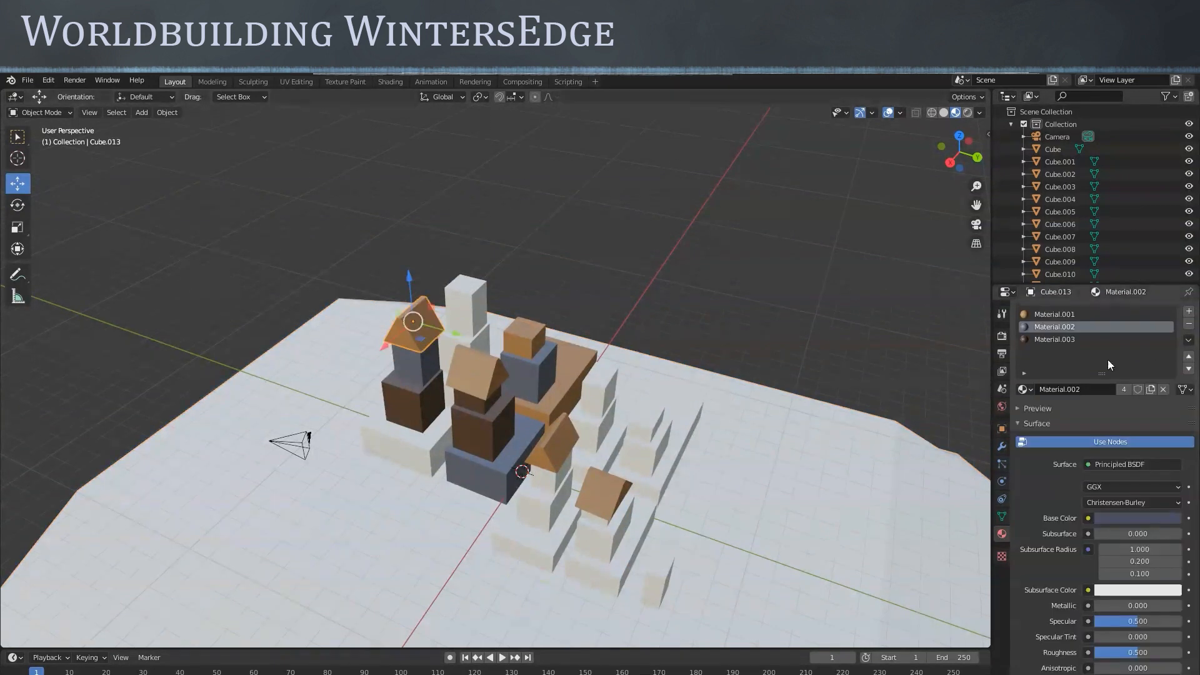
pyautogui.click(1189, 311)
pyautogui.click(1133, 391)
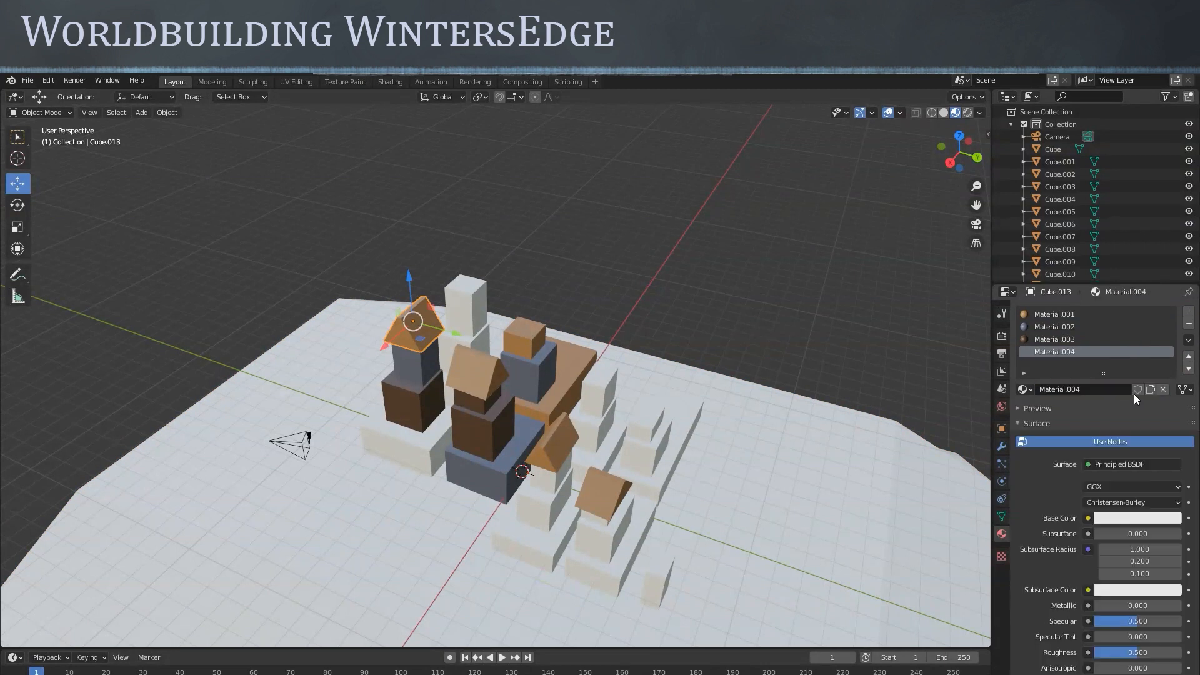
pyautogui.click(1132, 518)
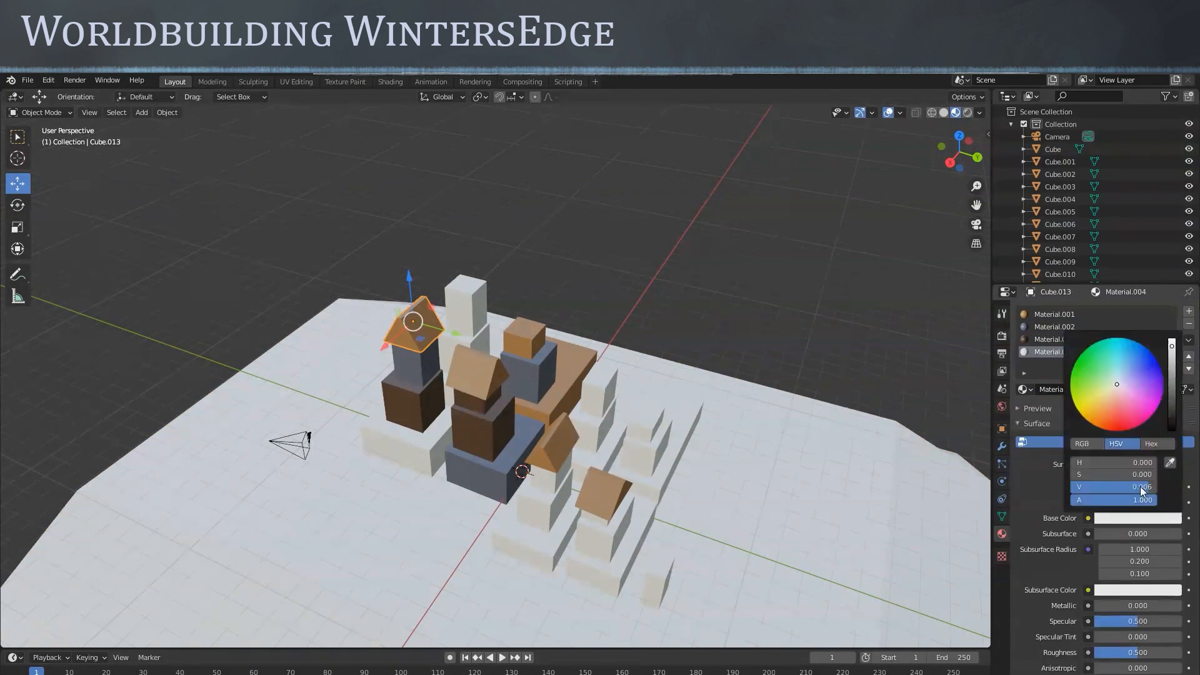
pyautogui.click(1133, 366)
pyautogui.click(1137, 518)
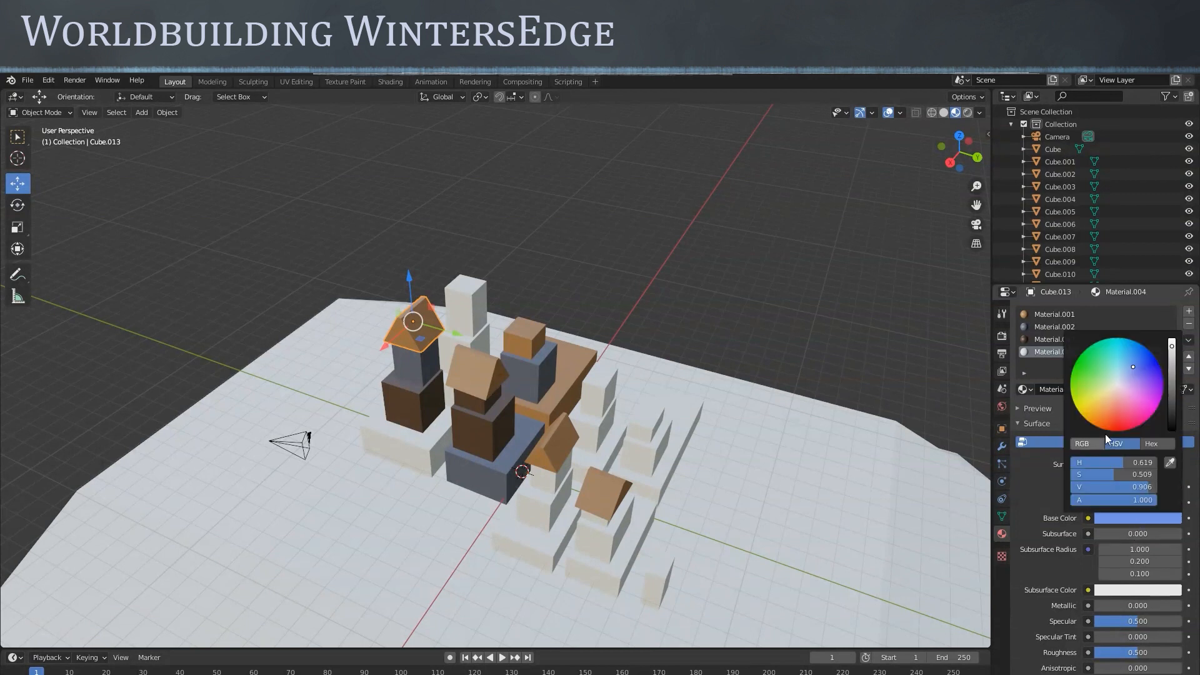
pyautogui.moveTo(1142, 487); pyautogui.dragTo(1088, 476)
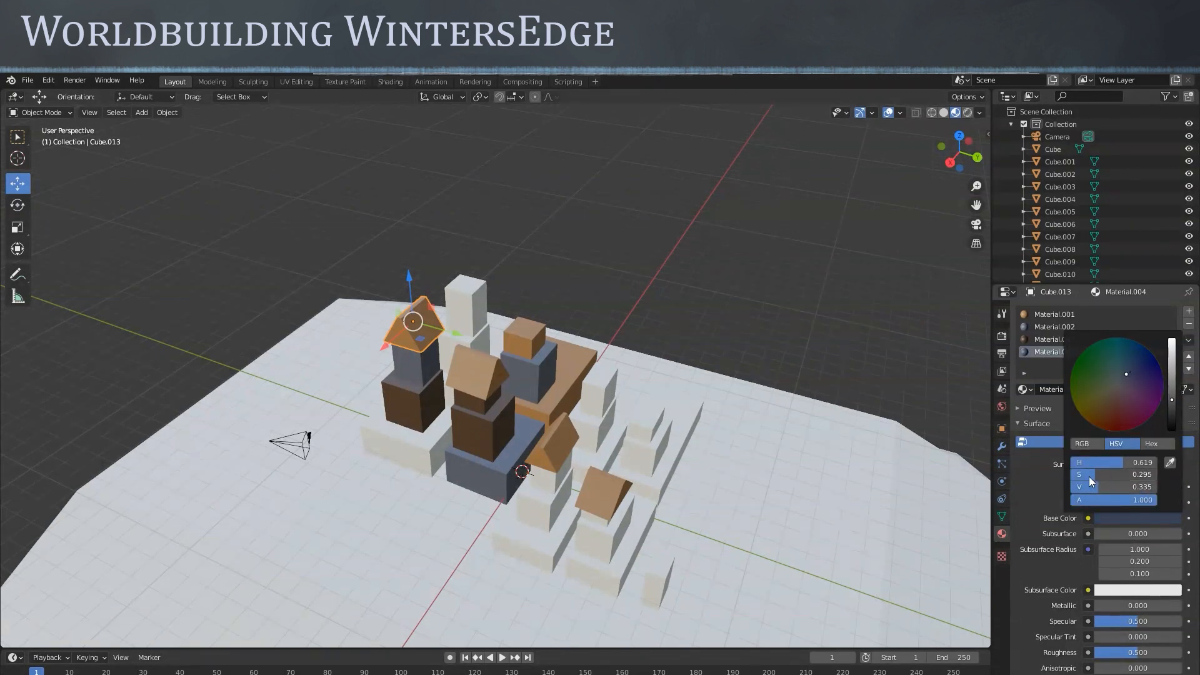
pyautogui.moveTo(1024, 390); pyautogui.dragTo(850, 482)
# Apply the dark brown material to the block beneath the third roofed tower and colour the remaining white blocks with the palette materials
pyautogui.moveTo(546, 527); pyautogui.dragTo(628, 511, button='middle')
pyautogui.scroll(2, 545, 490)
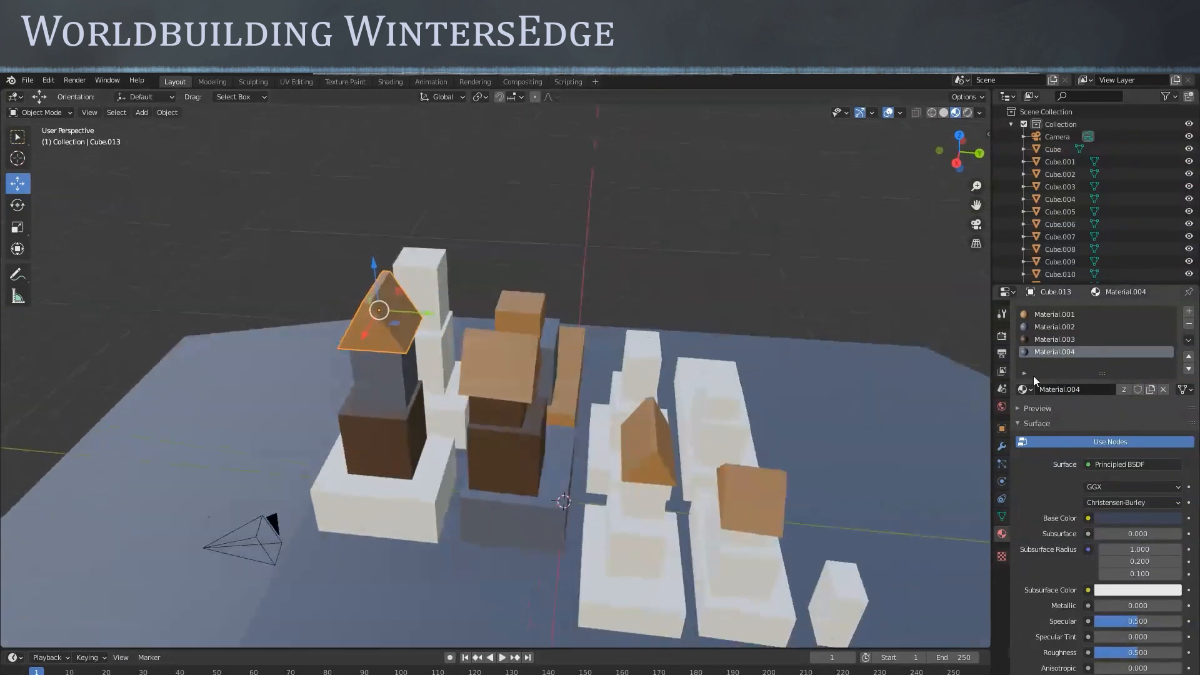
pyautogui.click(1045, 339)
pyautogui.moveTo(1018, 393); pyautogui.dragTo(631, 537)
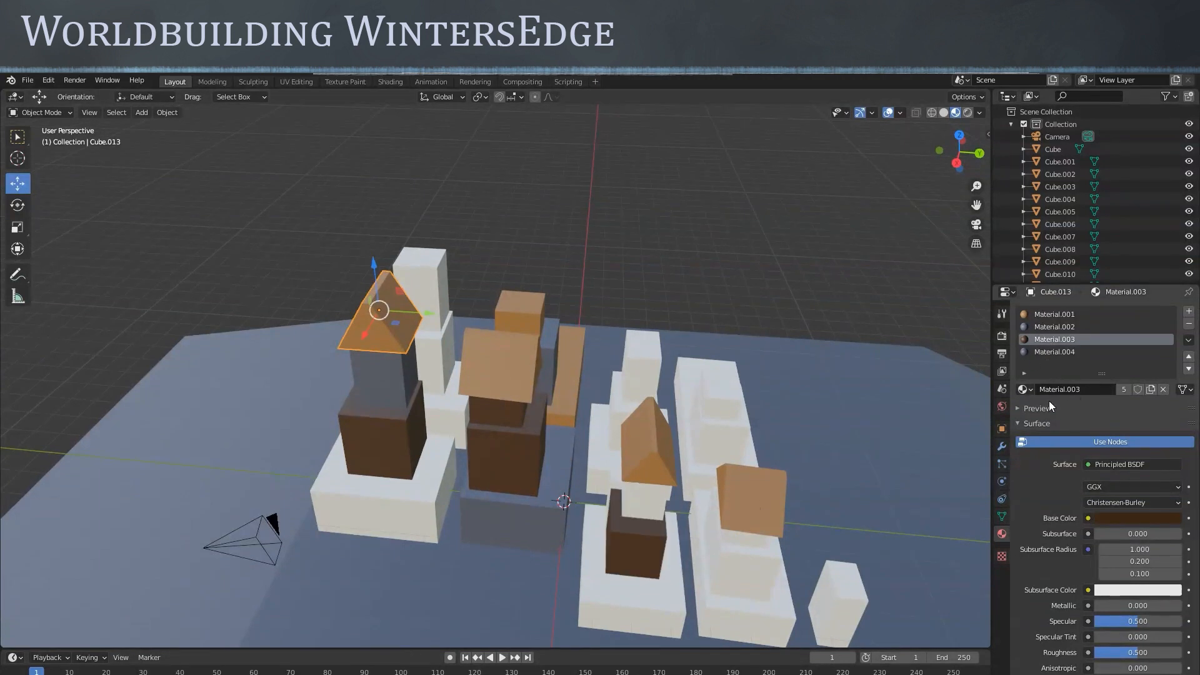
pyautogui.moveTo(1023, 390); pyautogui.dragTo(792, 552)
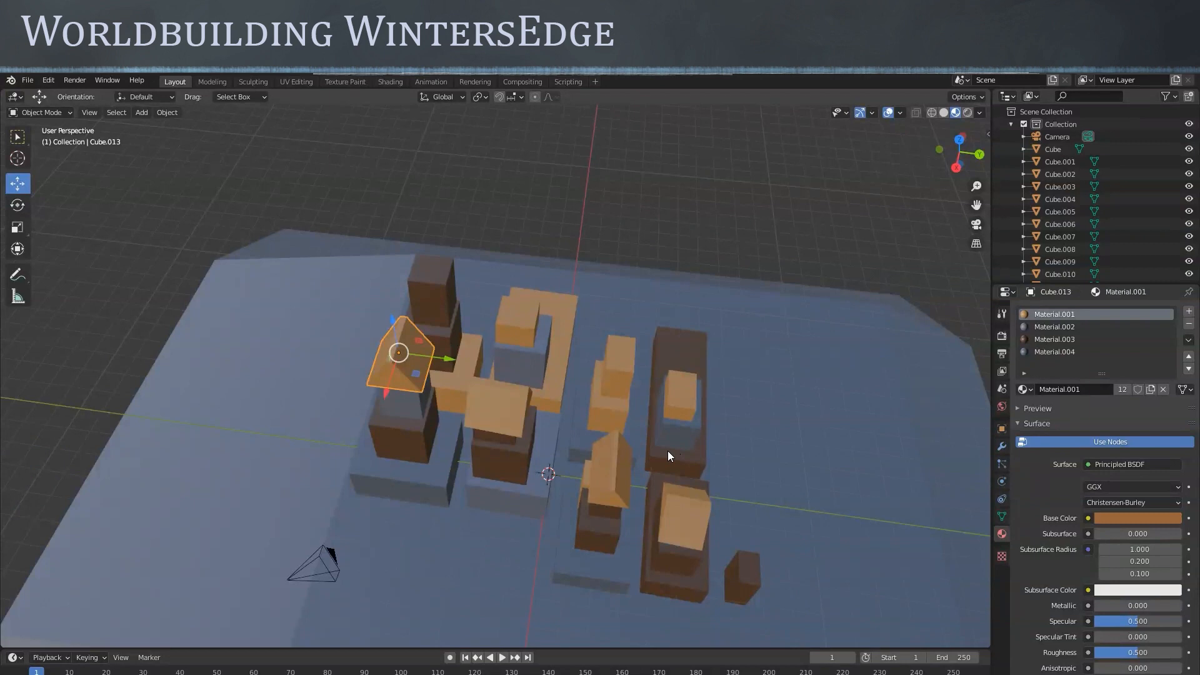
# Darken the Base Color of the ground plane's Material.004 to a deep navy blue
pyautogui.moveTo(670, 451); pyautogui.dragTo(587, 406, button='middle')
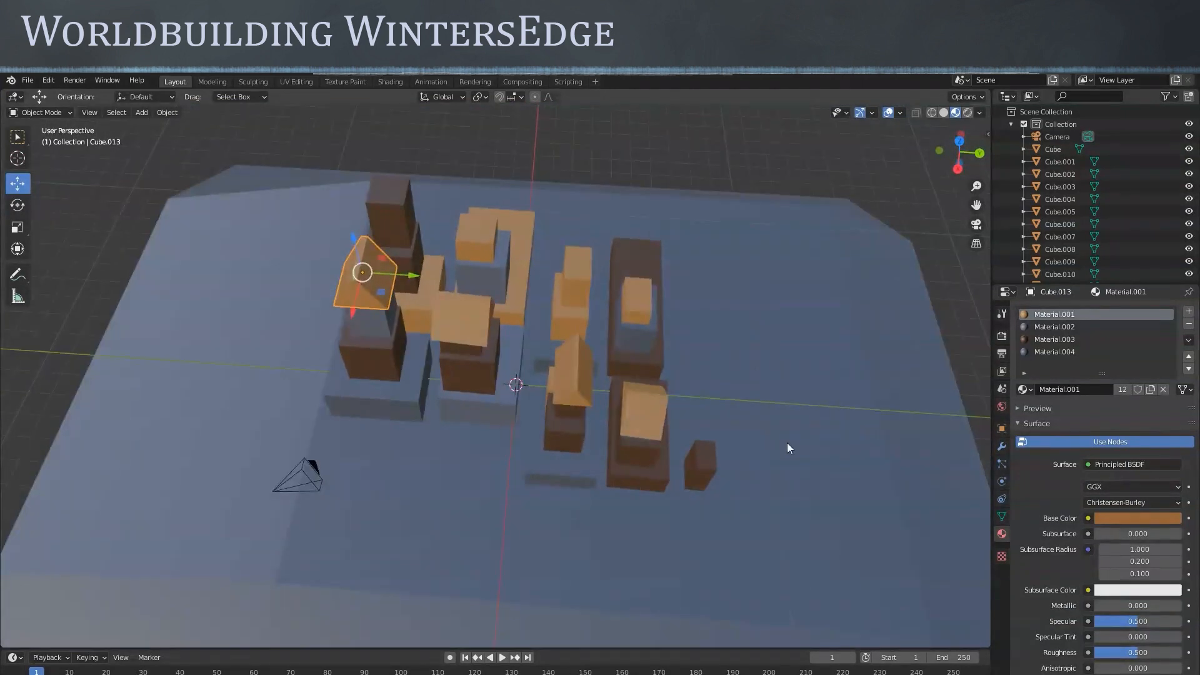
pyautogui.click(768, 338)
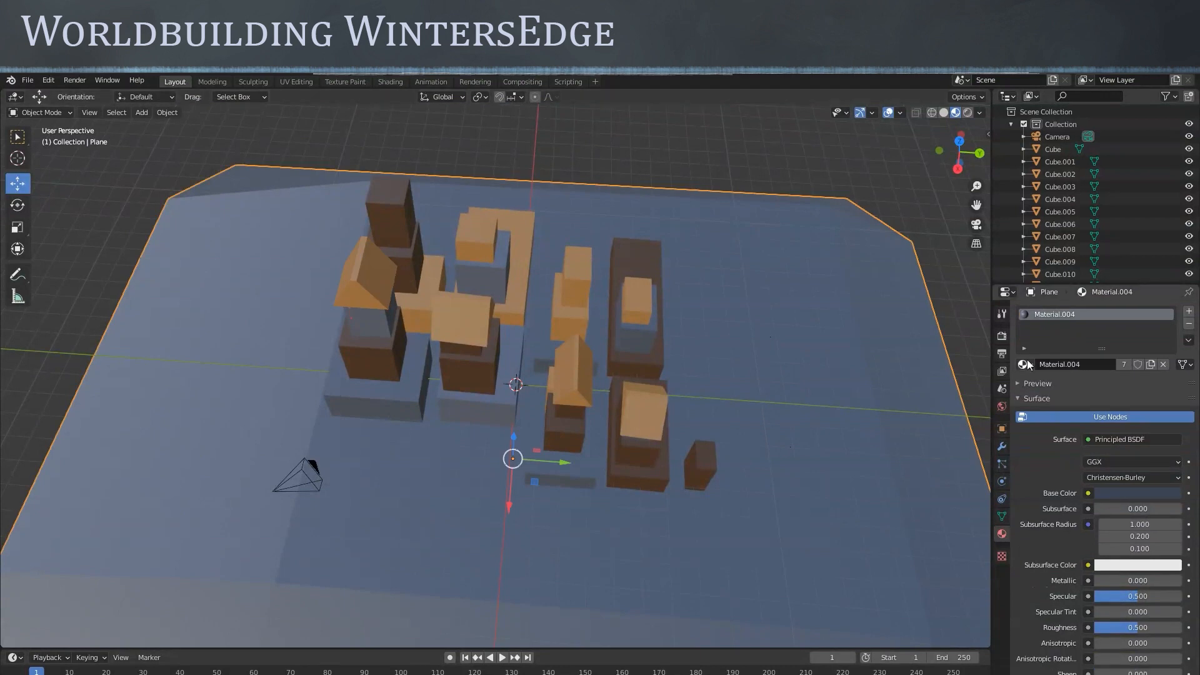
pyautogui.click(362, 277)
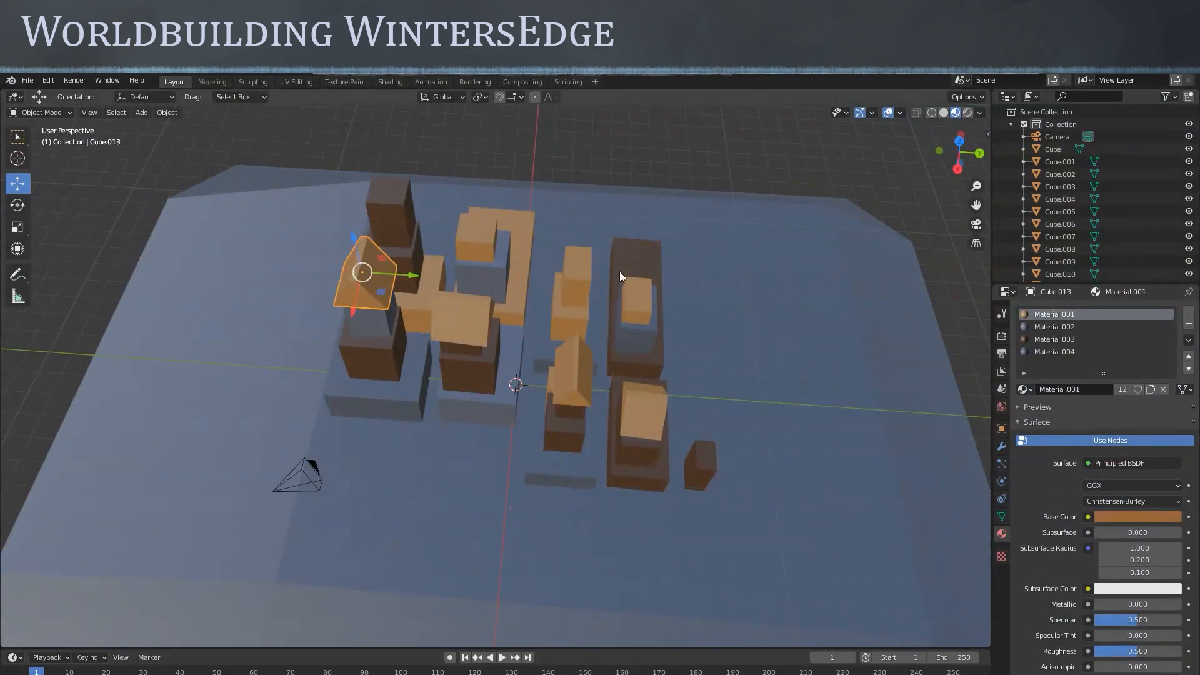
pyautogui.click(775, 414)
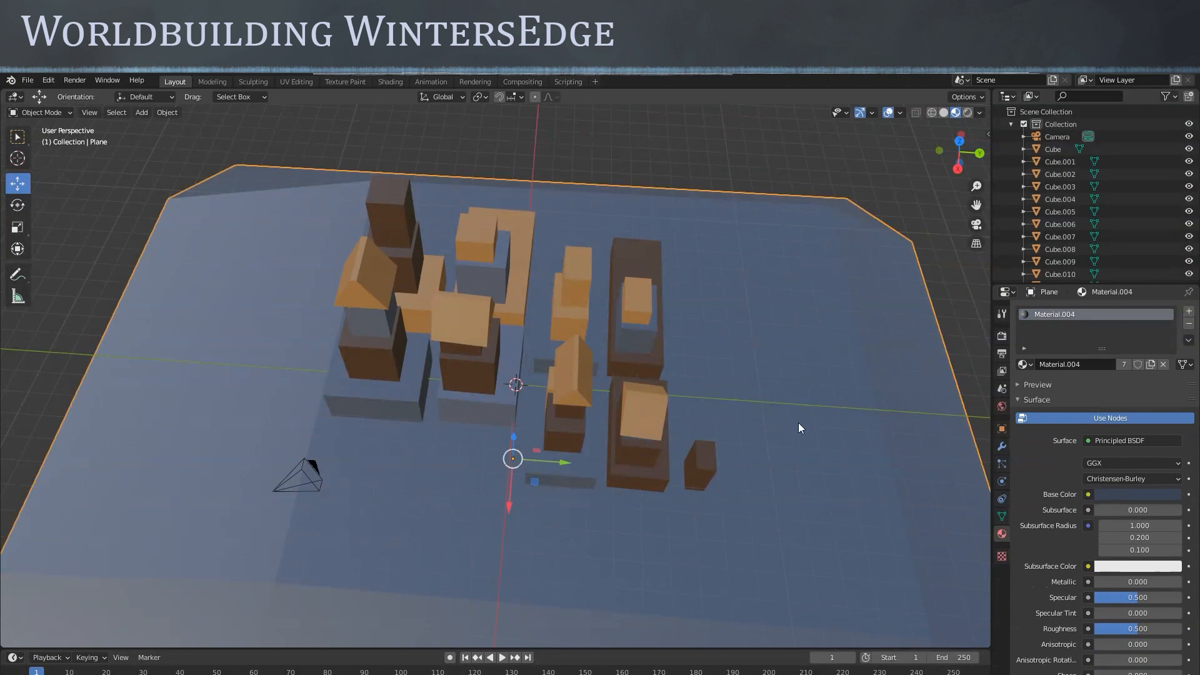
pyautogui.click(1121, 493)
pyautogui.moveTo(1092, 462)
pyautogui.mouseDown()
pyautogui.moveTo(1074, 463)
pyautogui.moveTo(1140, 463)
pyautogui.moveTo(1077, 467)
pyautogui.mouseUp()
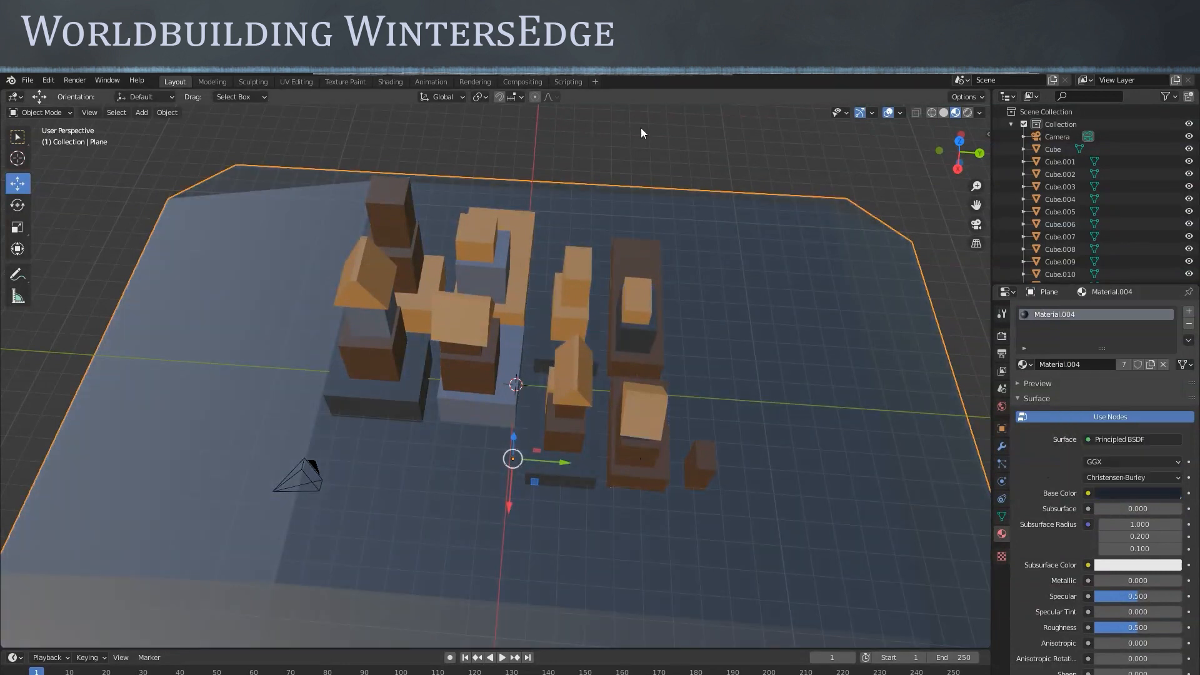
# Deselect the ground, hide the viewport gizmos and overlays, and examine the coloured town from several angles
pyautogui.click(816, 185)
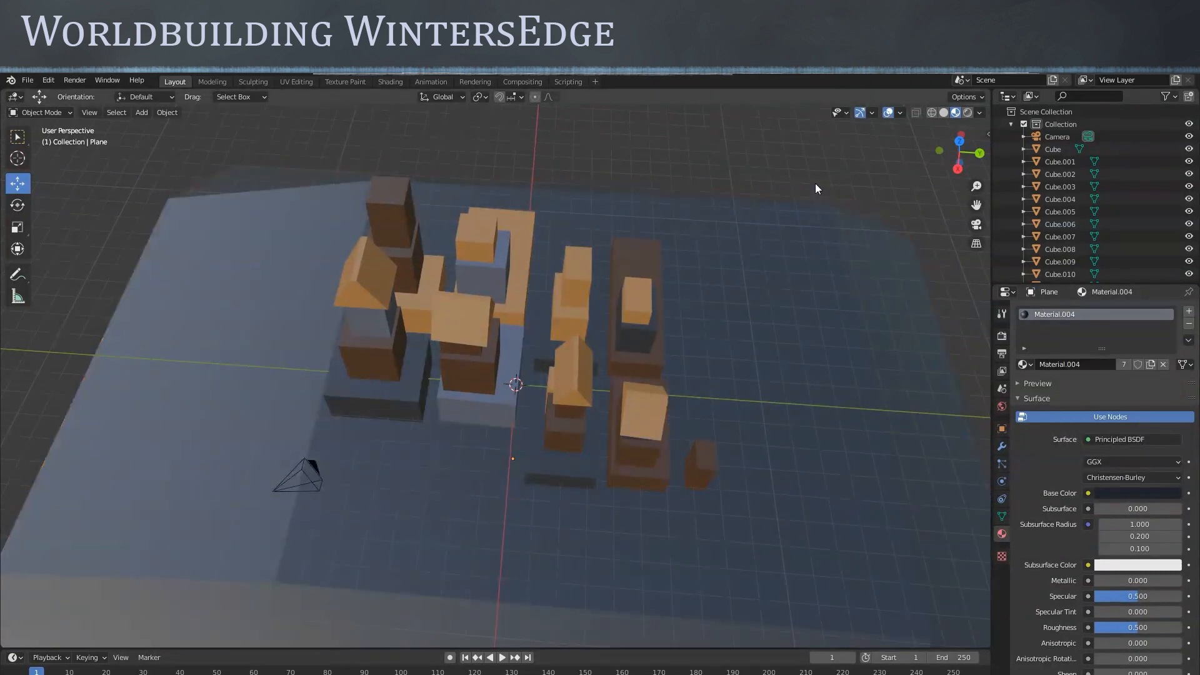
pyautogui.click(859, 113)
pyautogui.click(888, 113)
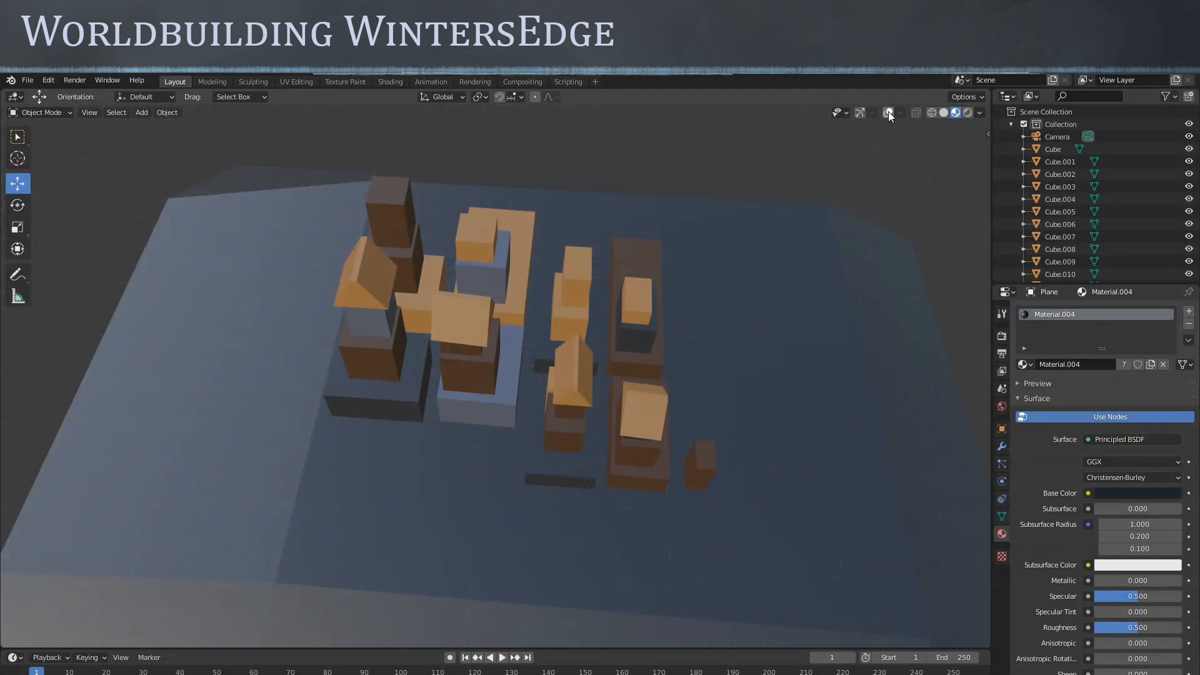
pyautogui.moveTo(722, 360); pyautogui.dragTo(606, 439, button='middle')
pyautogui.scroll(3, 631, 388)
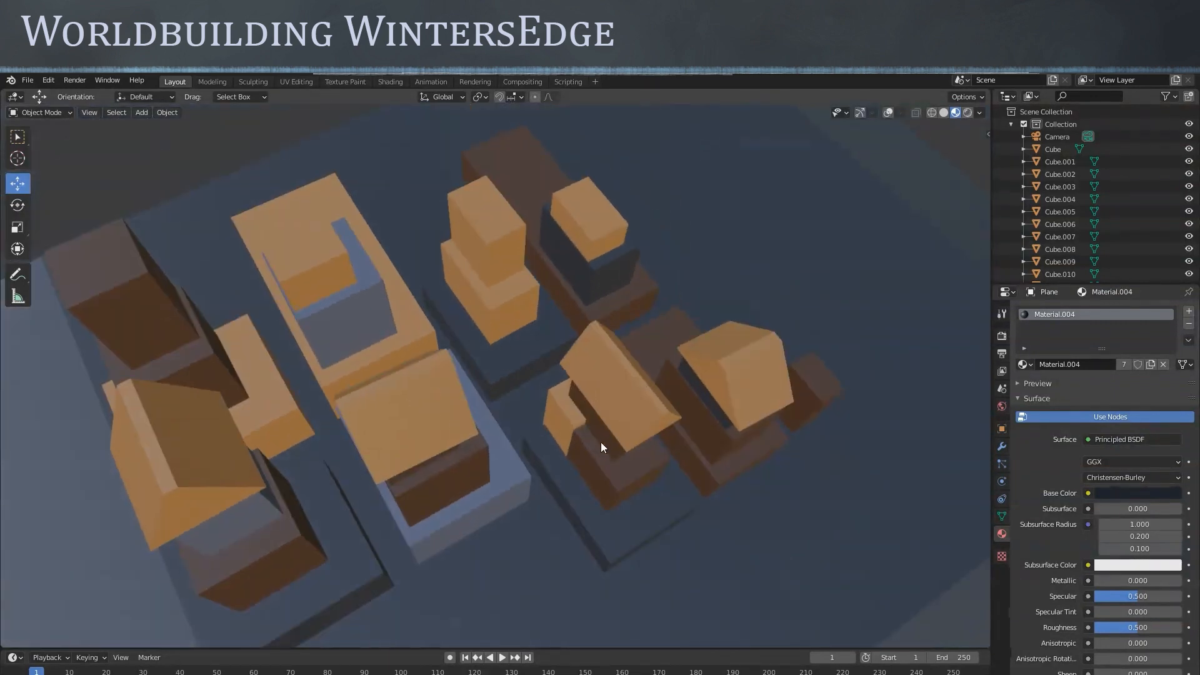
pyautogui.moveTo(564, 396)
pyautogui.mouseDown(button='middle')
pyautogui.moveTo(587, 379)
pyautogui.moveTo(557, 390)
pyautogui.mouseUp(button='middle')
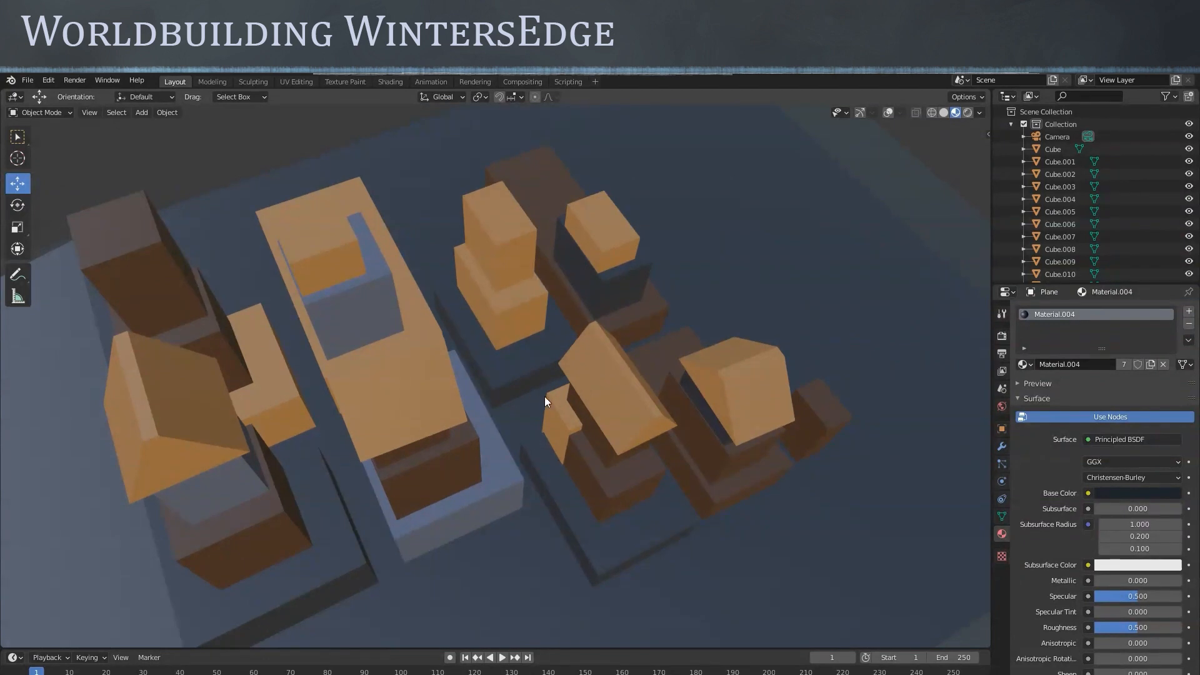
pyautogui.moveTo(591, 411); pyautogui.dragTo(624, 429, button='middle')
pyautogui.moveTo(632, 386); pyautogui.dragTo(578, 447, button='middle')
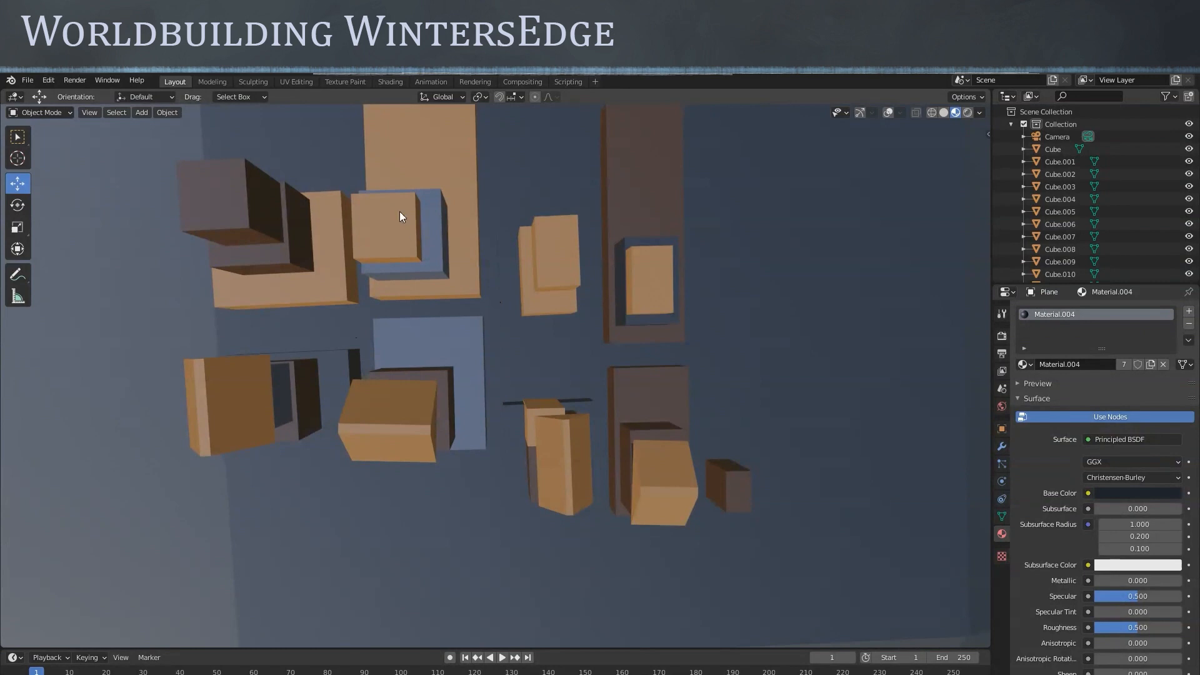
# Examine the town from the top viewpoint and from the side, turning the viewport gizmos and overlays back on
pyautogui.click(92, 114)
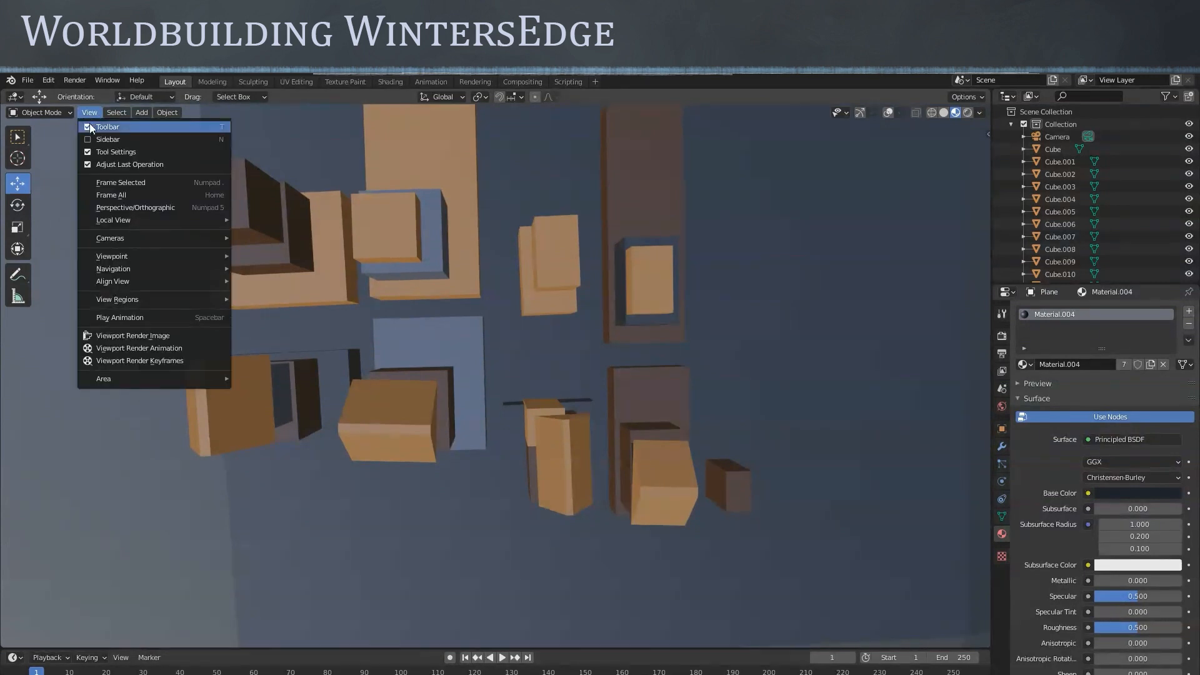
pyautogui.moveTo(131, 255)
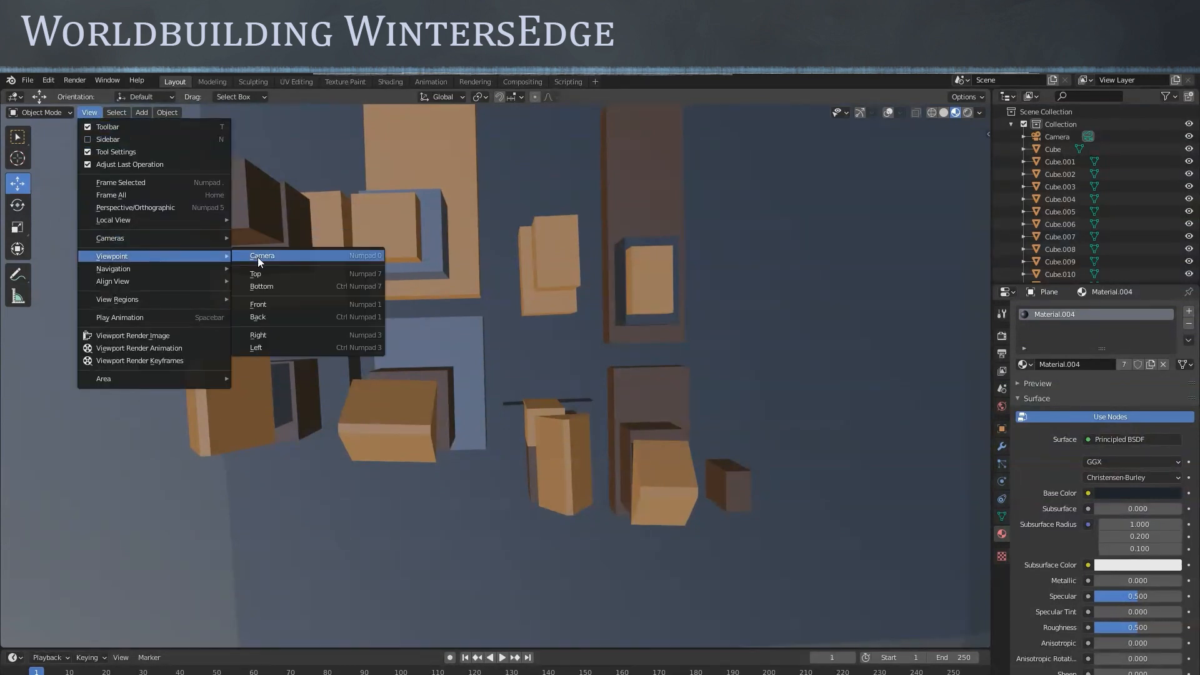
pyautogui.click(265, 273)
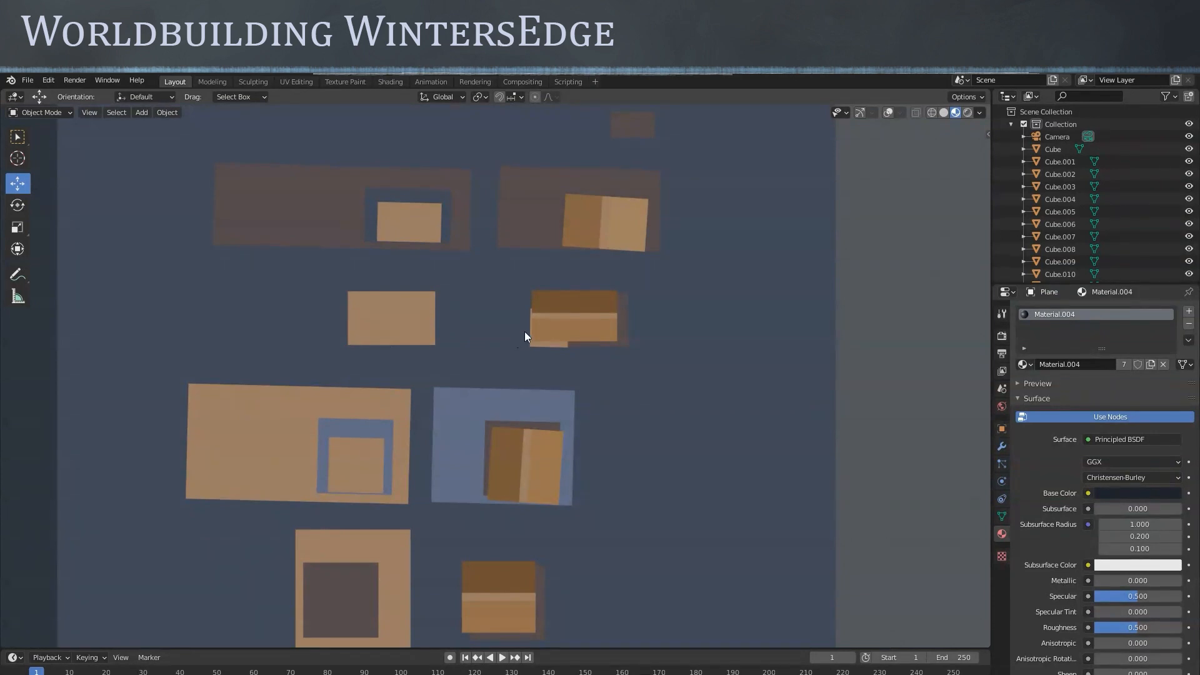
pyautogui.click(859, 112)
pyautogui.click(888, 113)
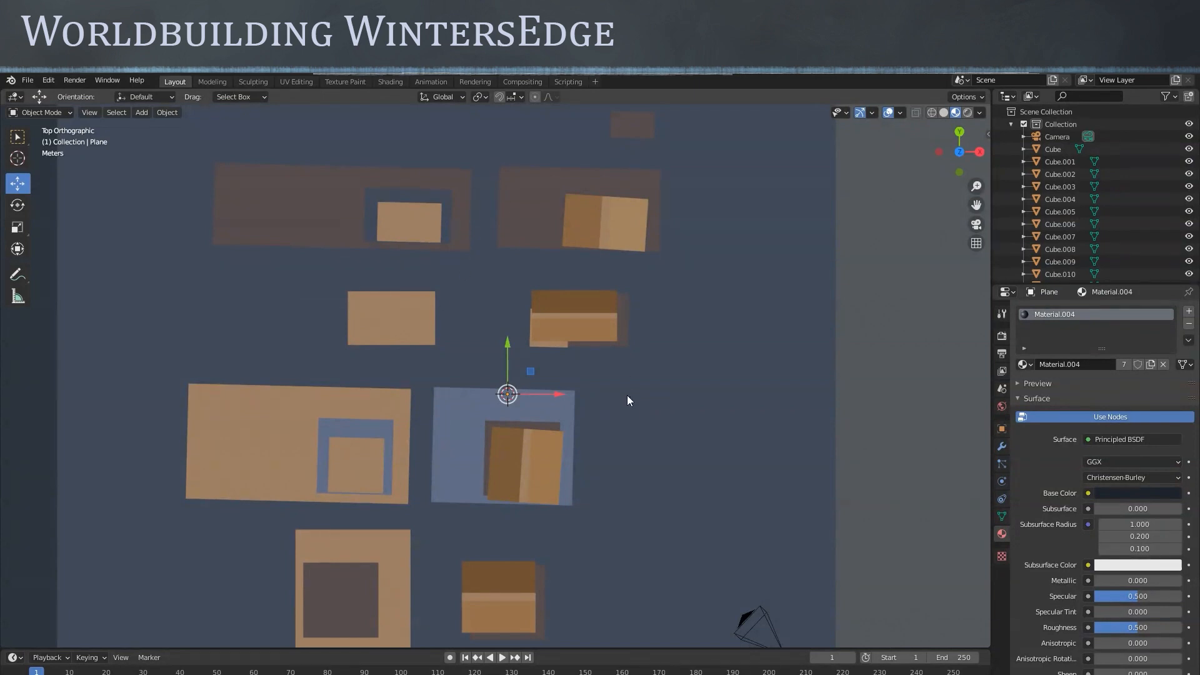
pyautogui.keyDown('shift'); pyautogui.moveTo(633, 418); pyautogui.dragTo(738, 418, button='middle'); pyautogui.keyUp('shift')
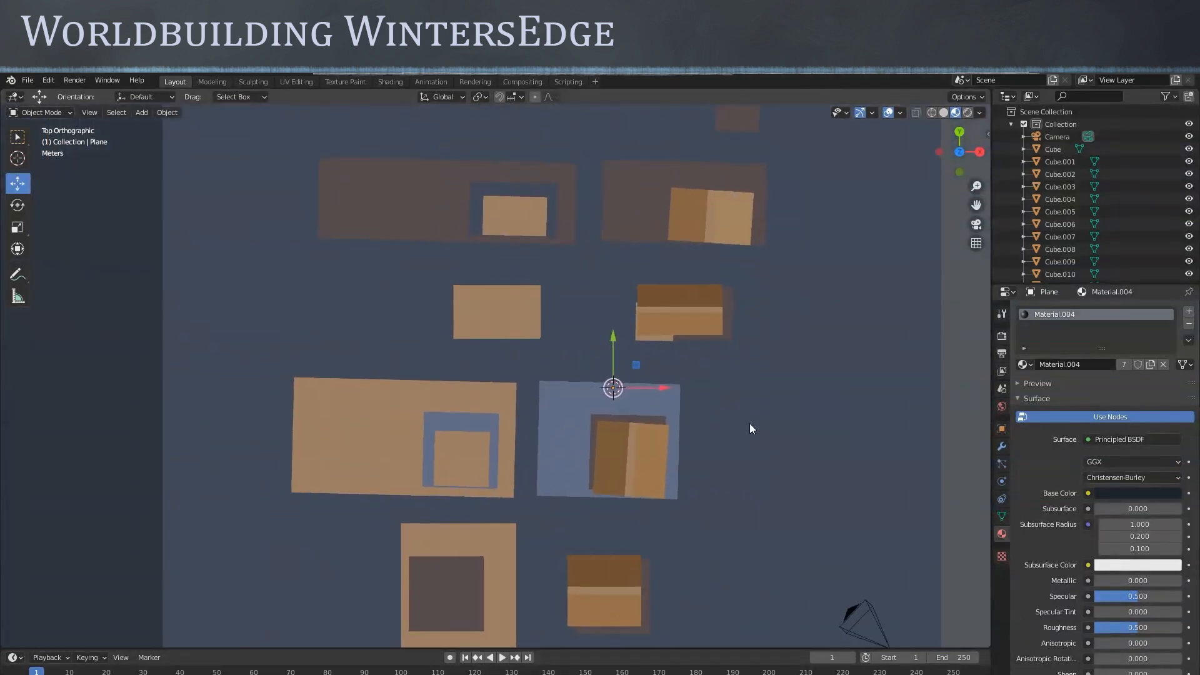
pyautogui.moveTo(751, 422); pyautogui.dragTo(741, 487, button='middle')
pyautogui.scroll(2, 647, 504)
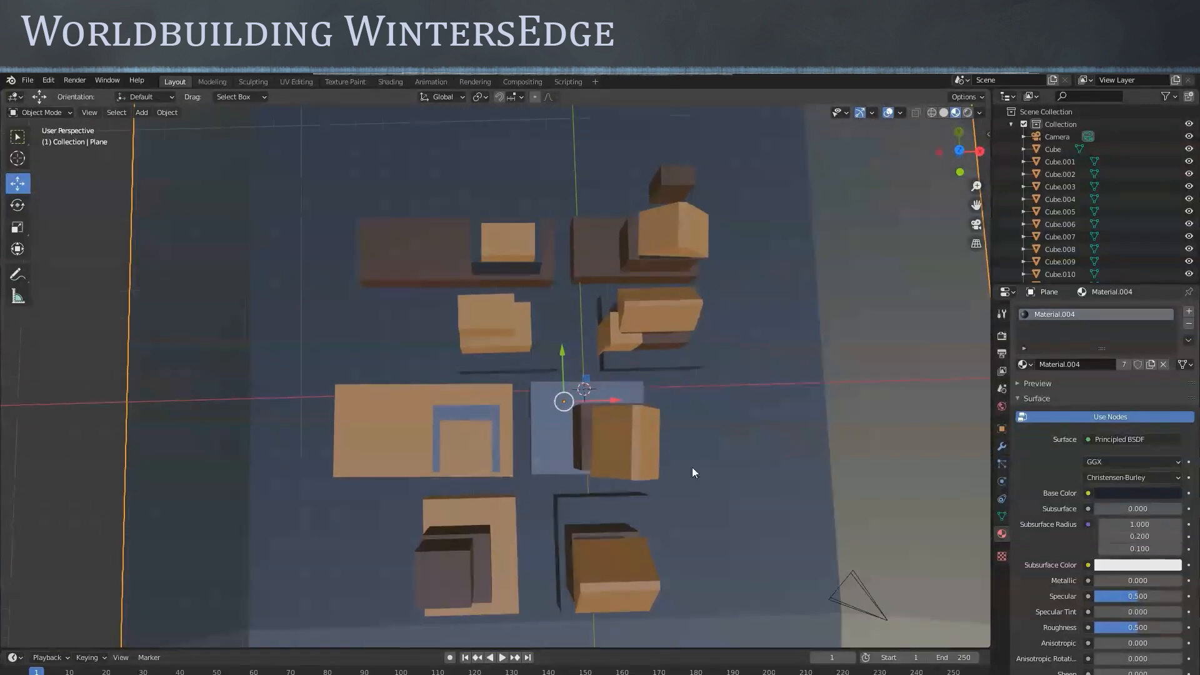
pyautogui.moveTo(650, 455); pyautogui.dragTo(753, 435, button='middle')
pyautogui.moveTo(695, 463); pyautogui.dragTo(608, 451, button='middle')
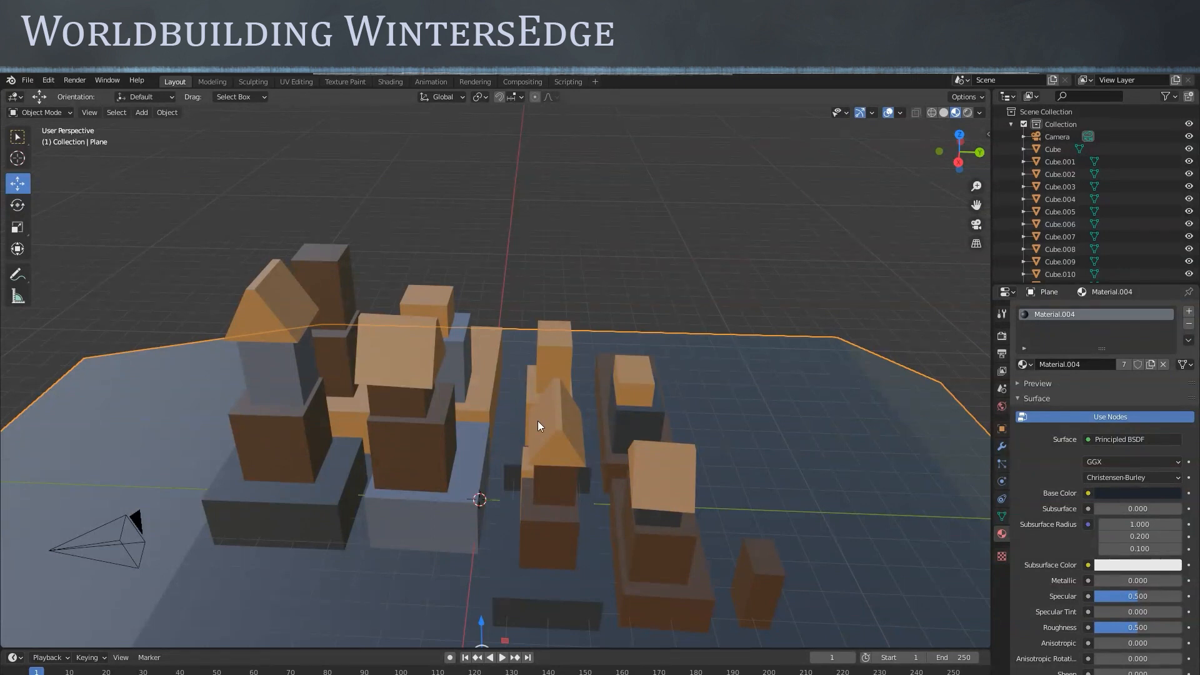
pyautogui.moveTo(542, 460); pyautogui.dragTo(561, 479, button='middle')
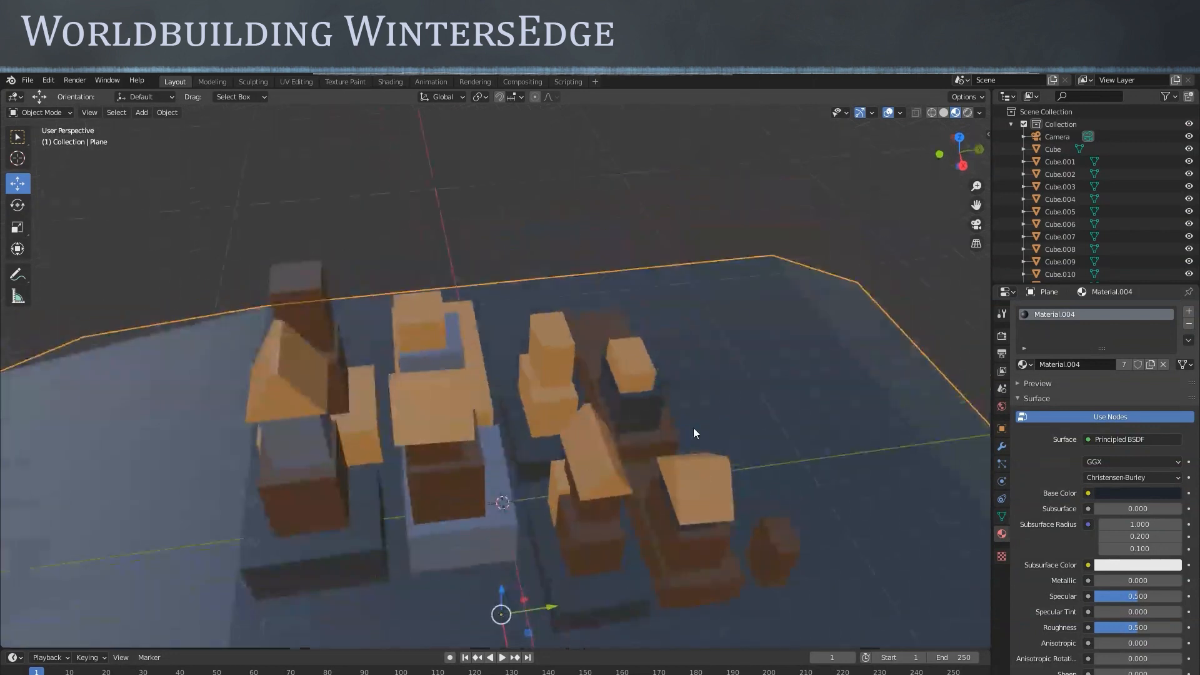
# Add a sun light and raise it along the Z axis high above the town
pyautogui.click(143, 114)
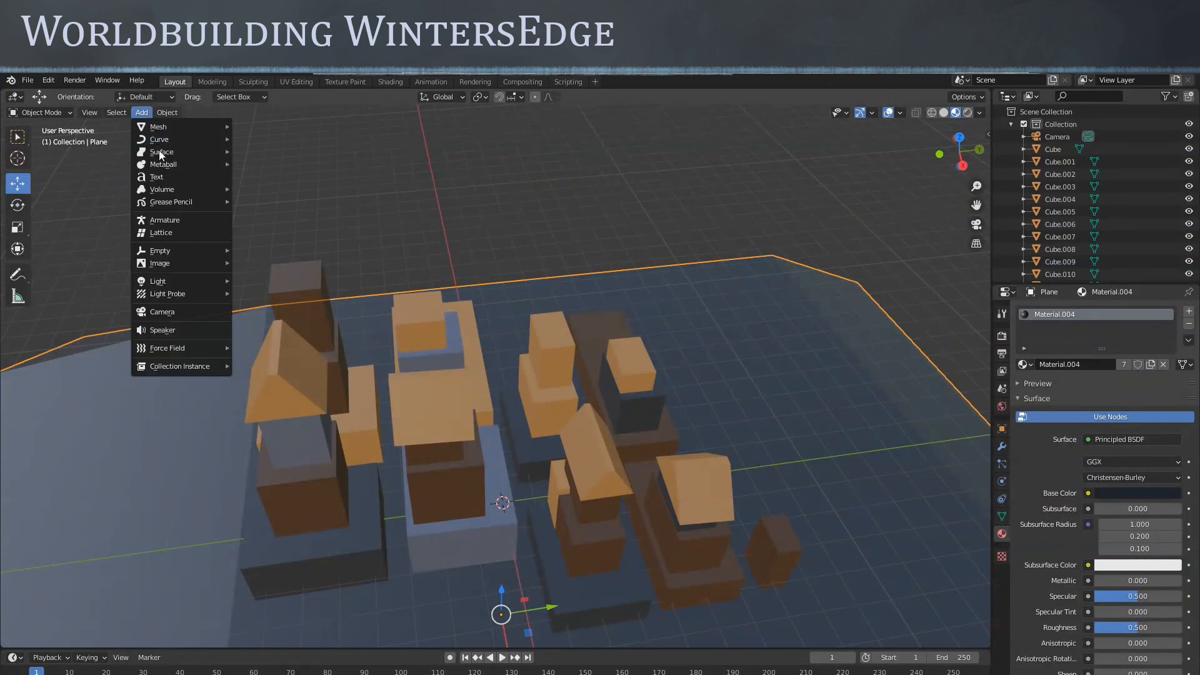
pyautogui.moveTo(160, 166)
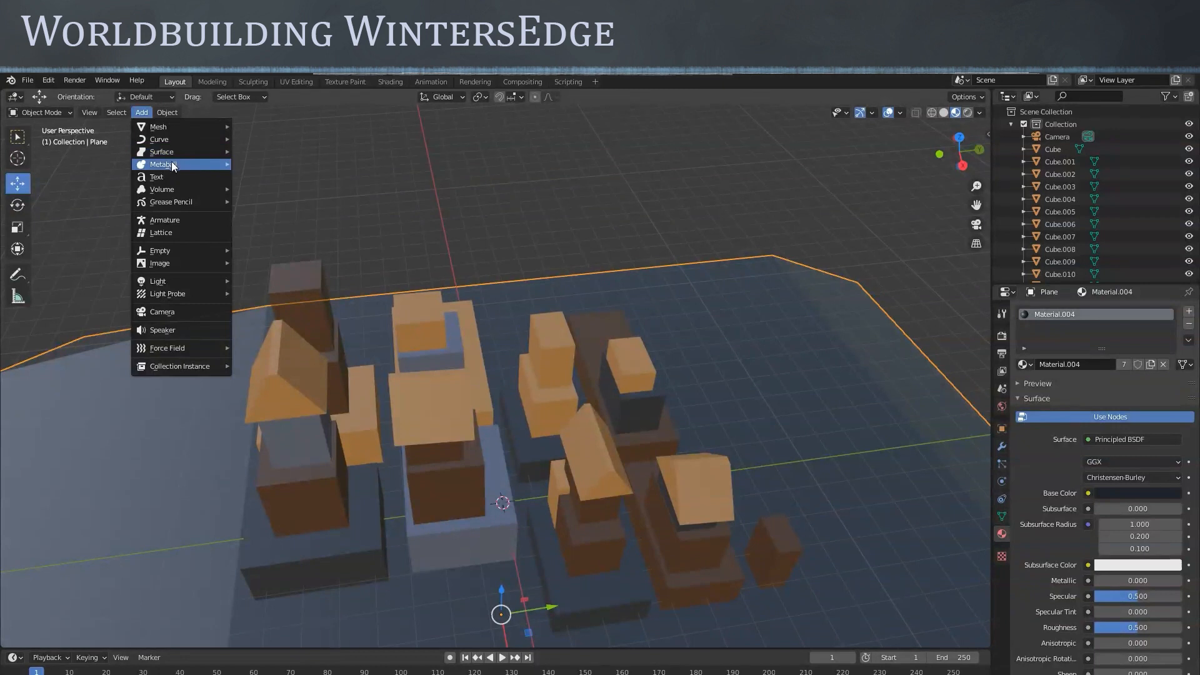
pyautogui.moveTo(170, 287)
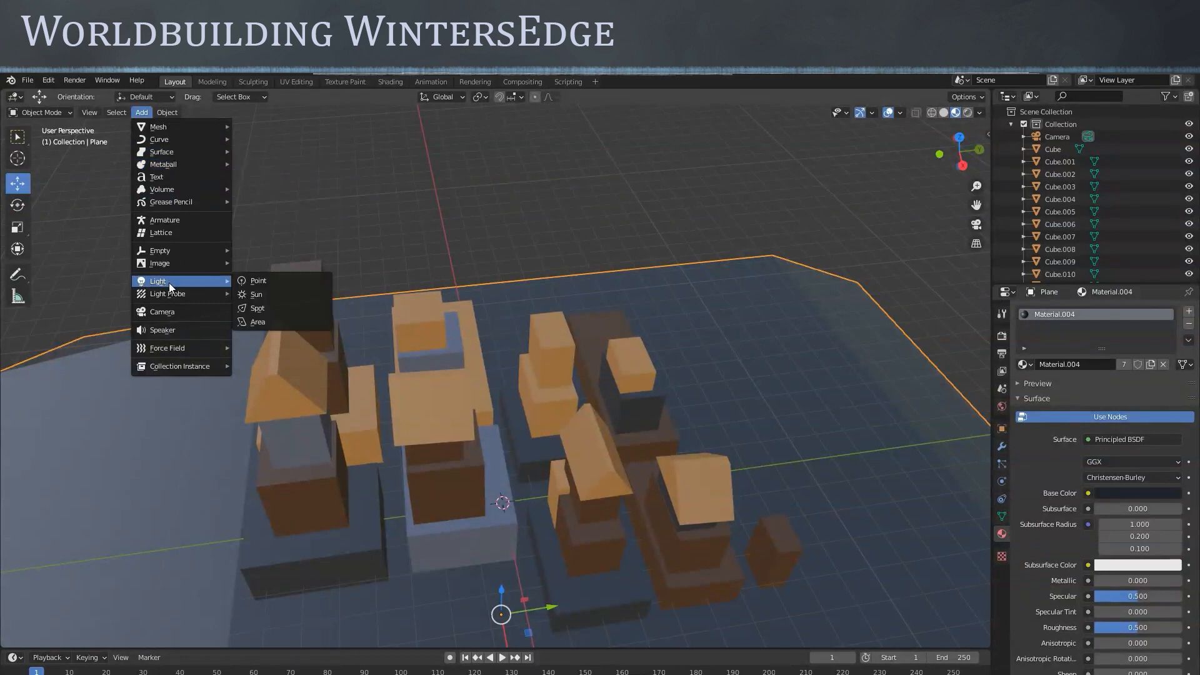
pyautogui.click(256, 295)
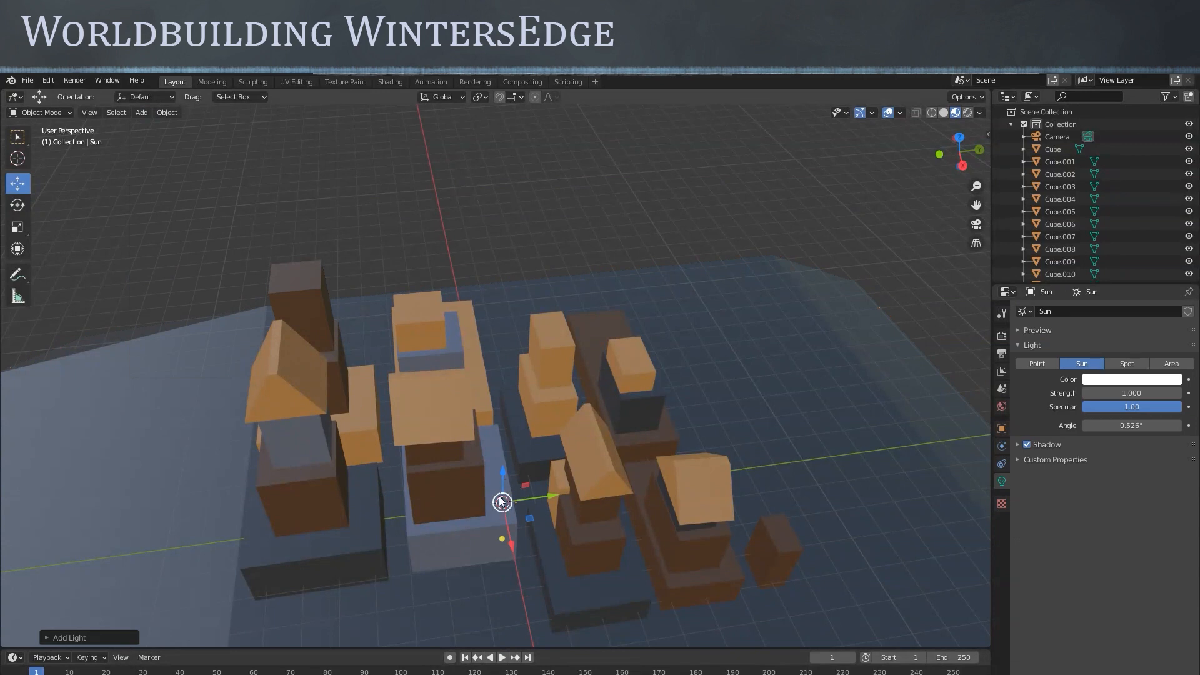
pyautogui.moveTo(501, 470); pyautogui.dragTo(511, 159)
pyautogui.scroll(2, 511, 156)
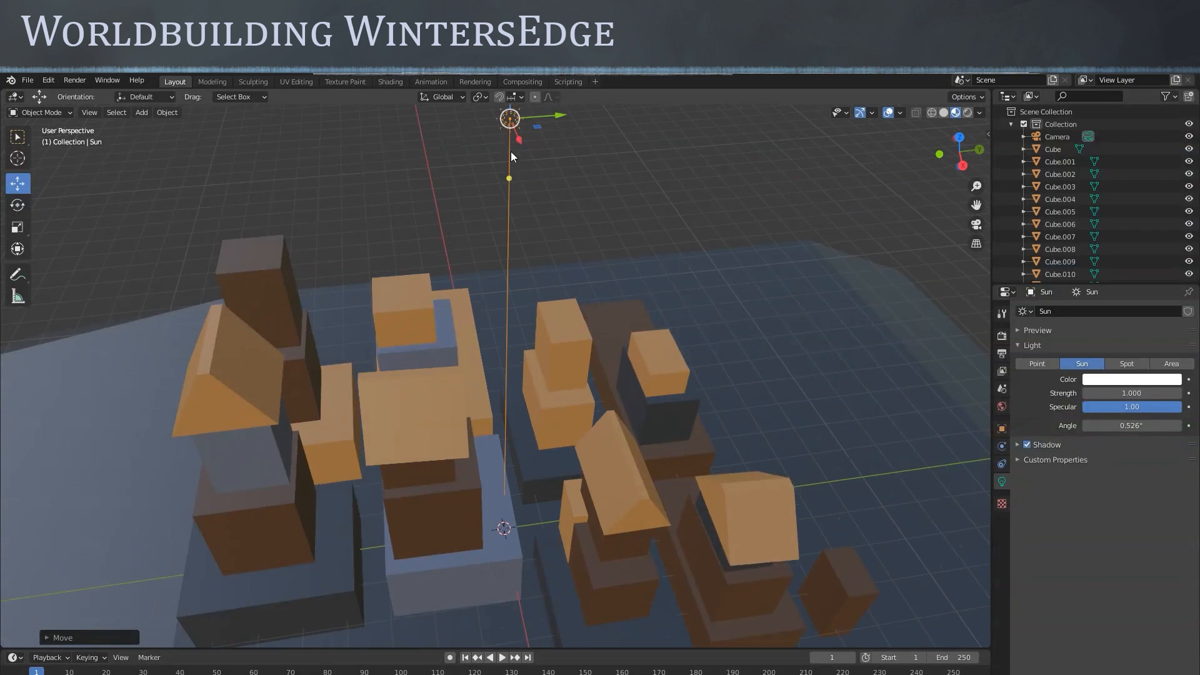
# Switch the viewport to rendered shading and move the sun light along the positive Y axis, over the far row of buildings
pyautogui.moveTo(531, 206); pyautogui.dragTo(682, 375, button='middle')
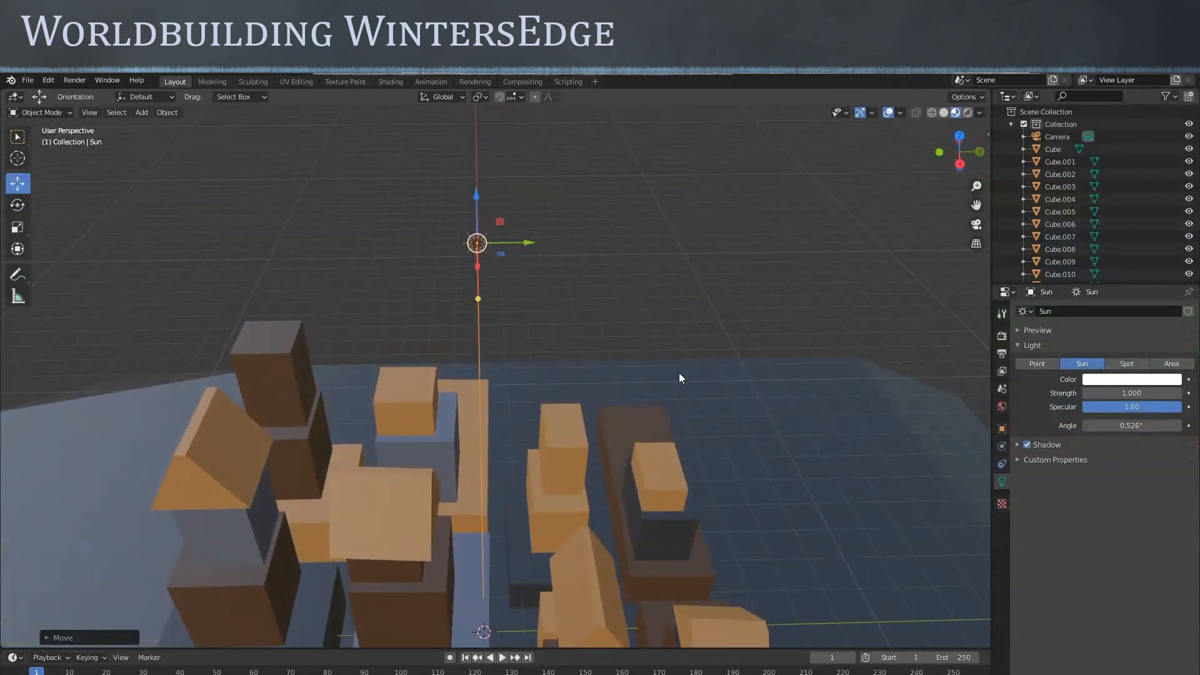
pyautogui.click(968, 113)
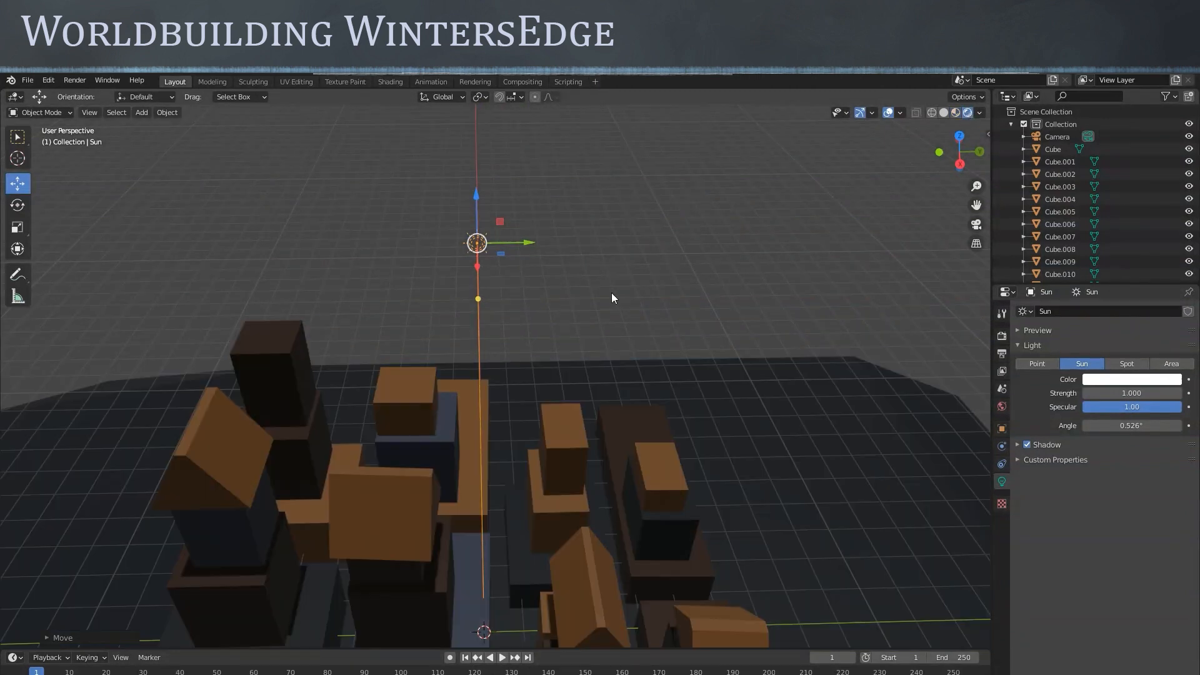
pyautogui.moveTo(529, 242); pyautogui.dragTo(738, 240)
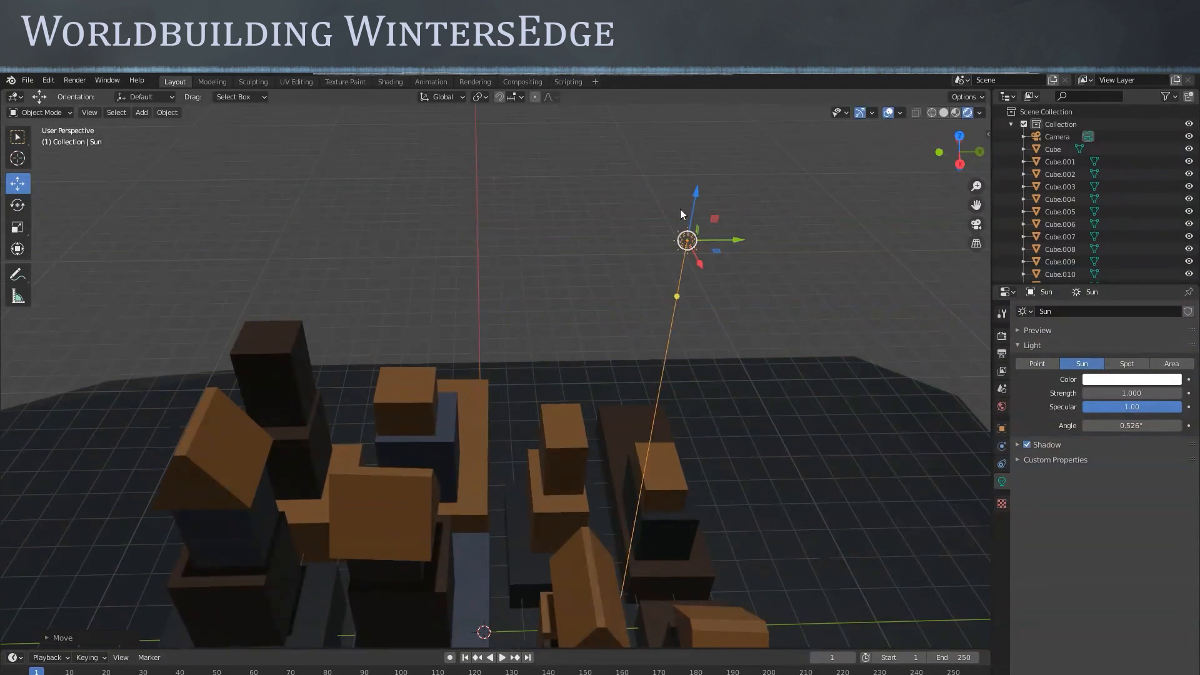
# Raise the sun light further along the Z axis above the town and check its position from the side and above
pyautogui.moveTo(695, 198); pyautogui.dragTo(717, 110)
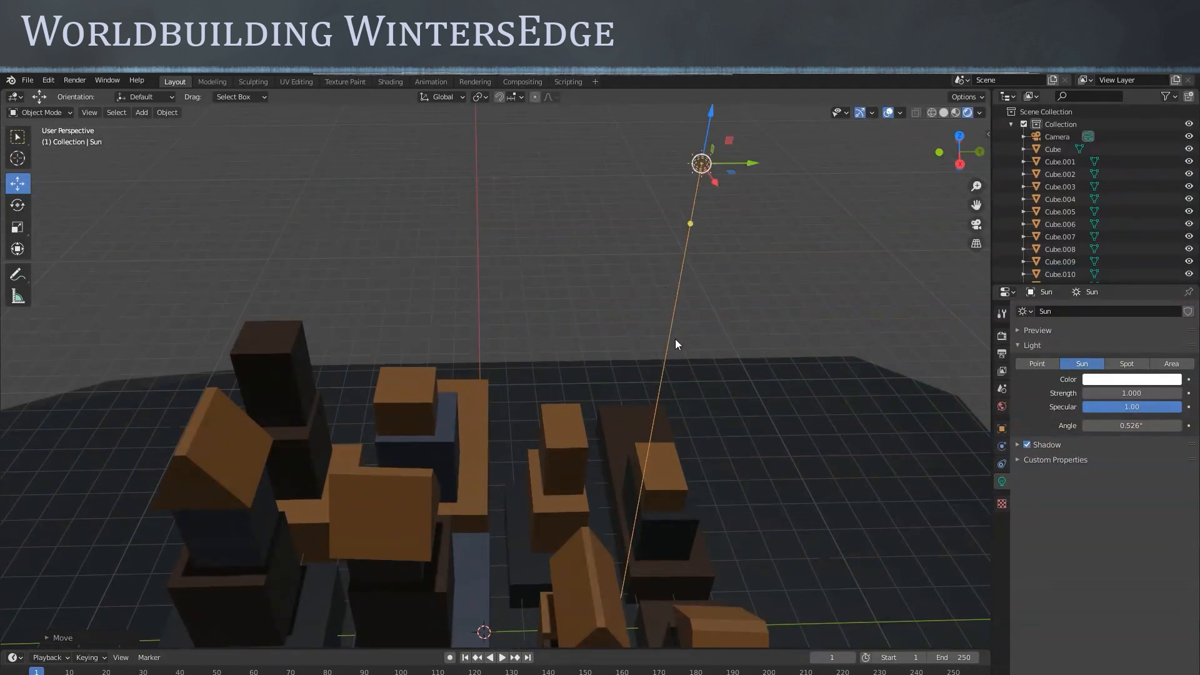
pyautogui.scroll(-5, 673, 328)
pyautogui.moveTo(655, 418); pyautogui.dragTo(599, 228, button='middle')
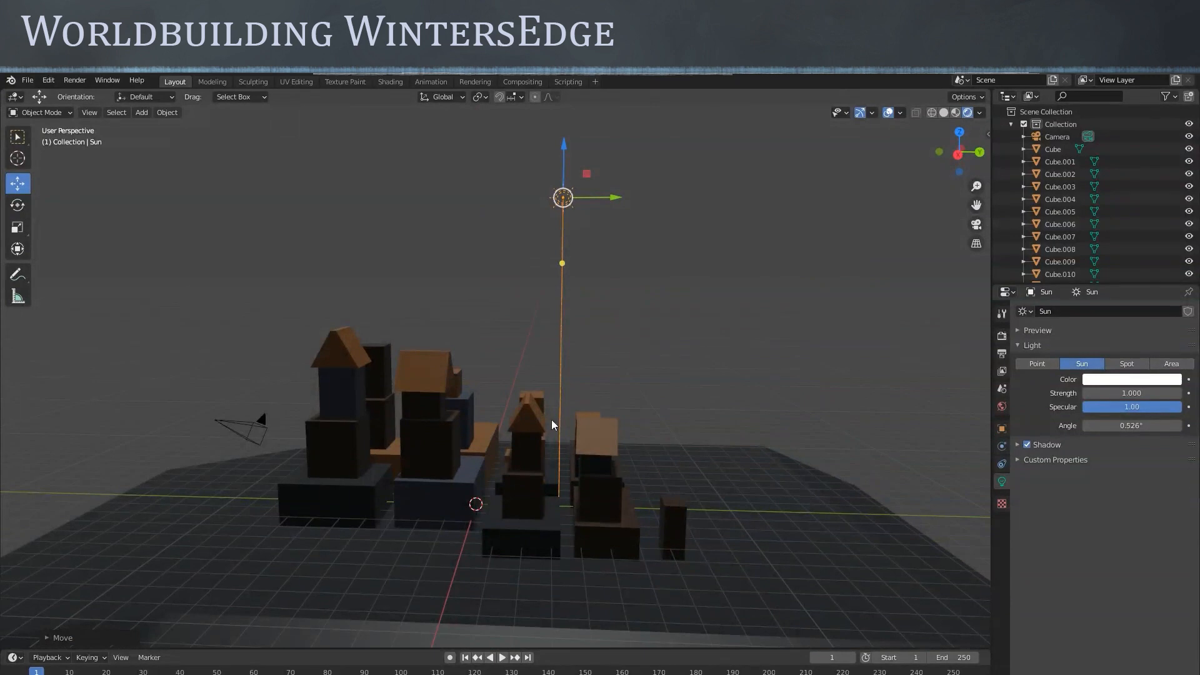
pyautogui.moveTo(586, 392); pyautogui.dragTo(645, 359, button='middle')
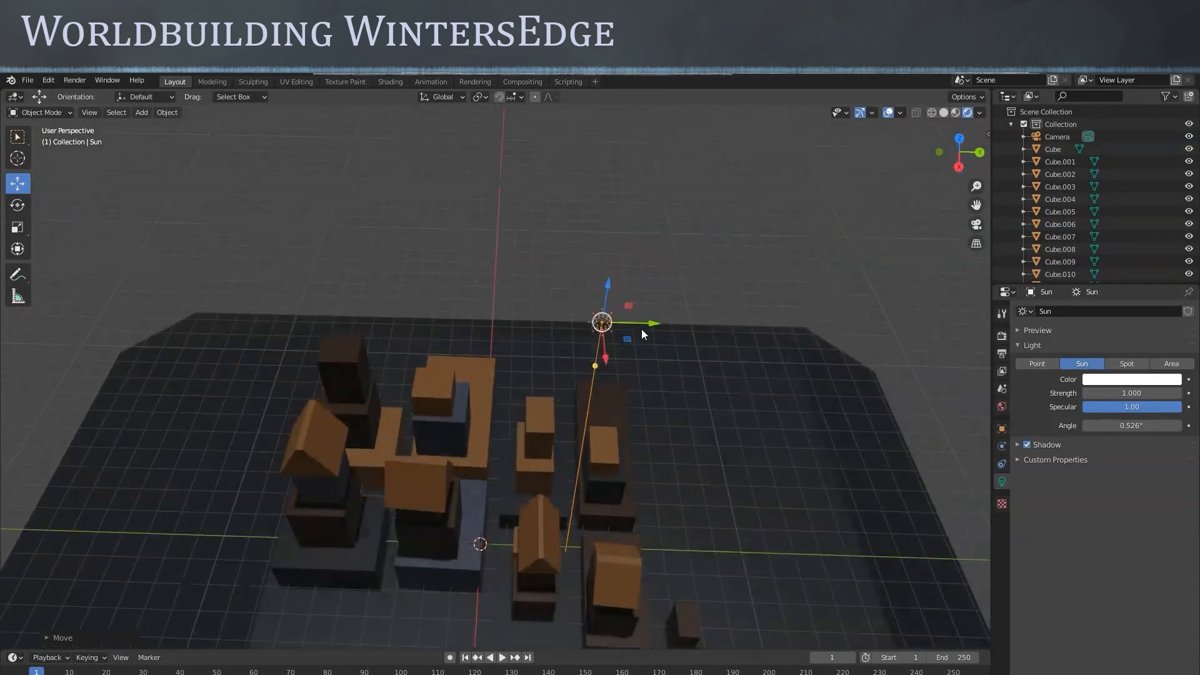
pyautogui.scroll(1, 655, 338)
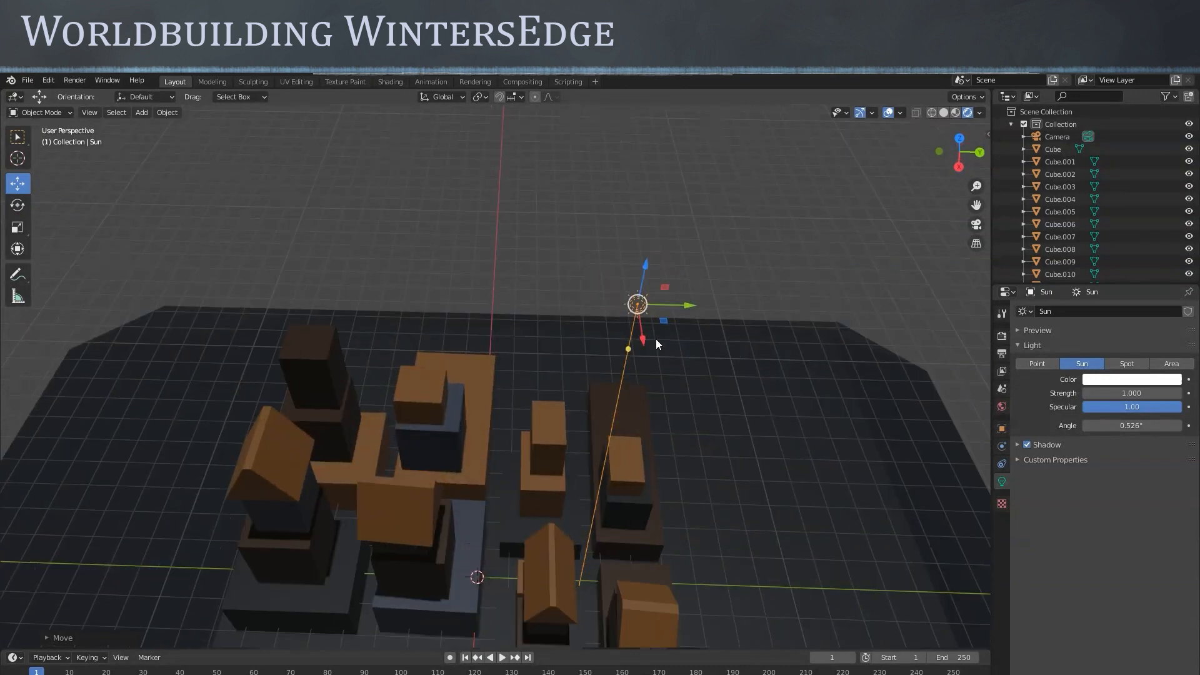
# Rotate the sun light to about -35° around X and 27° around Z, so it shines diagonally across the town
pyautogui.click(17, 205)
pyautogui.moveTo(616, 276); pyautogui.dragTo(639, 275)
pyautogui.moveTo(609, 329); pyautogui.dragTo(613, 377)
pyautogui.moveTo(613, 378); pyautogui.dragTo(562, 336, button='middle')
pyautogui.moveTo(562, 380); pyautogui.dragTo(566, 388, button='middle')
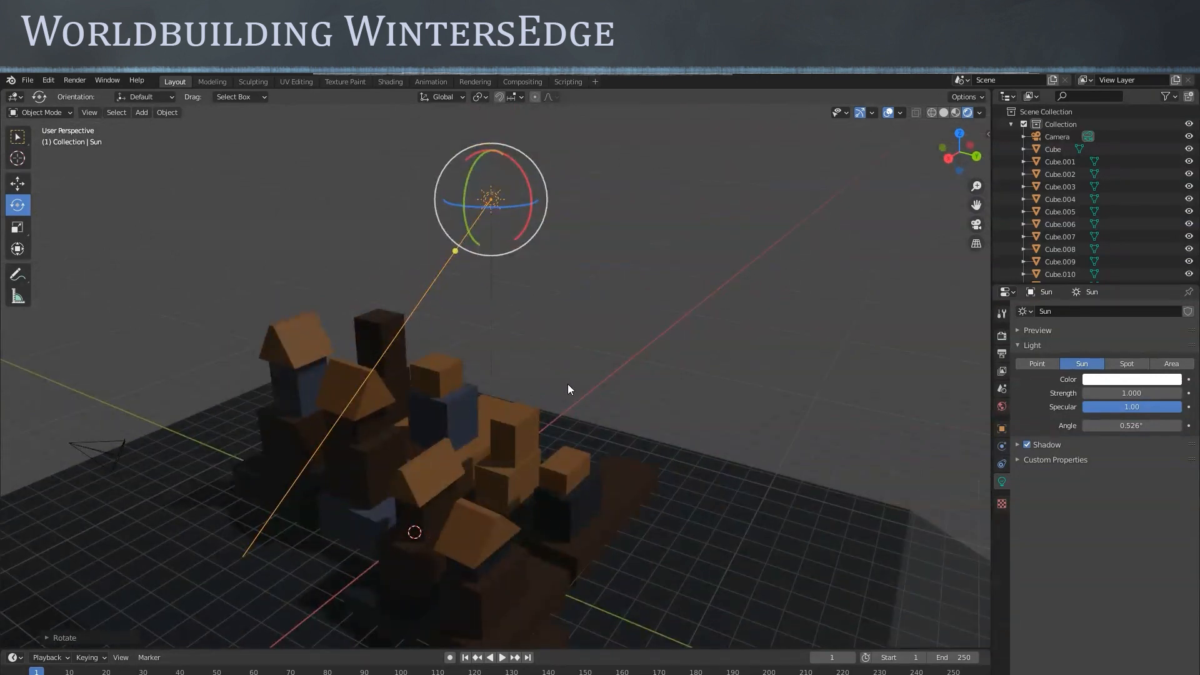
# Examine the buildings' shadows from above, ending in the top viewpoint
pyautogui.moveTo(539, 455); pyautogui.dragTo(408, 331, button='middle')
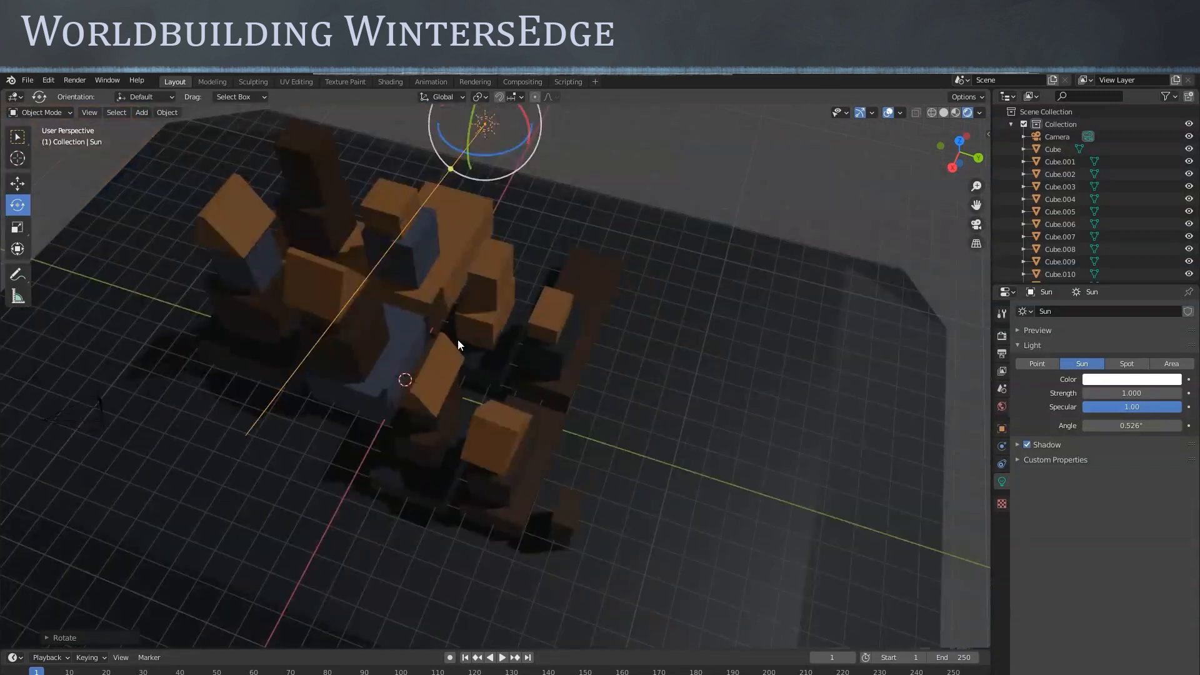
pyautogui.moveTo(501, 362); pyautogui.dragTo(526, 457, button='middle')
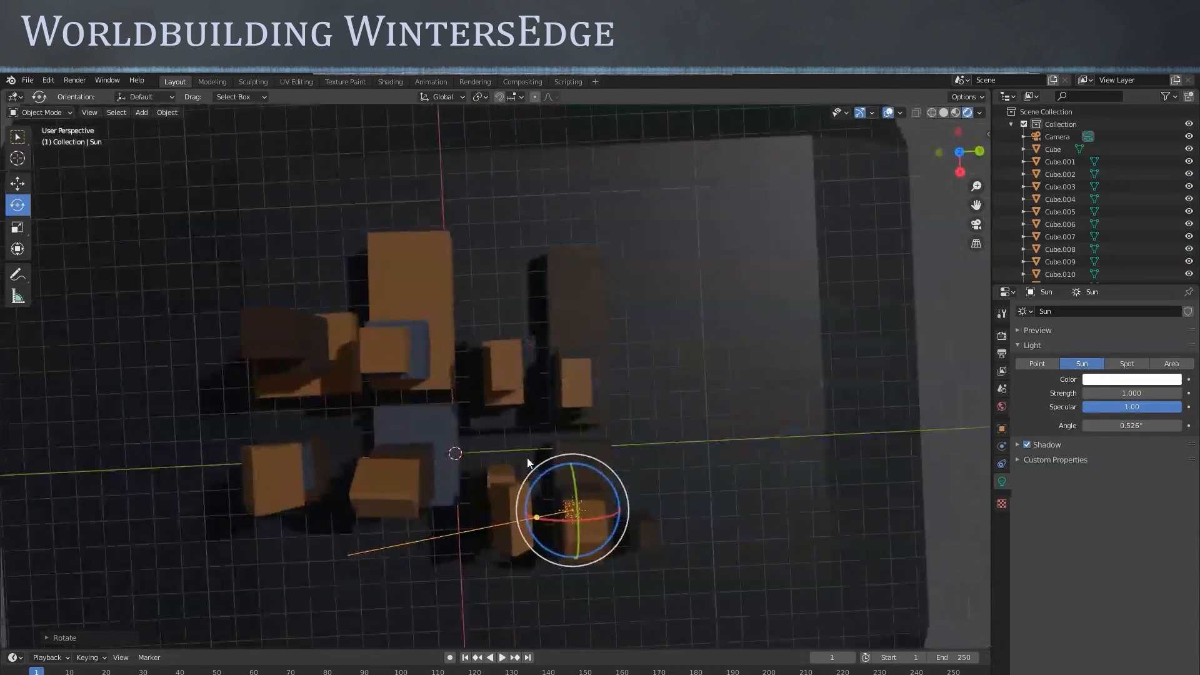
pyautogui.click(89, 113)
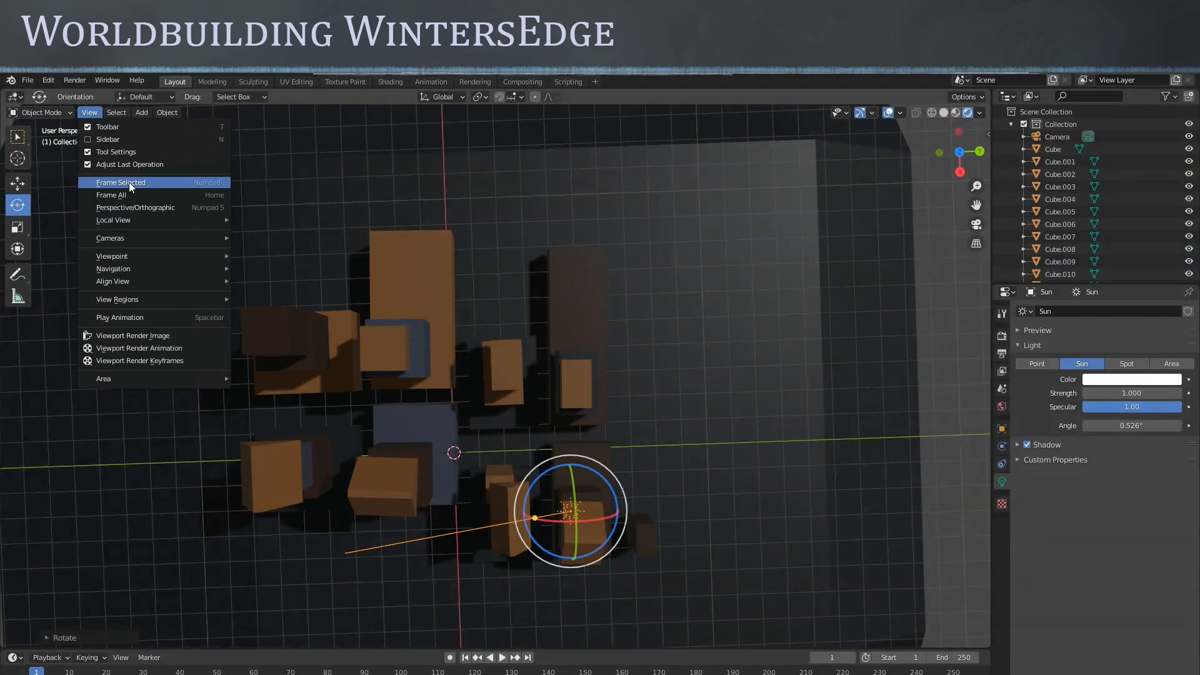
pyautogui.moveTo(131, 251)
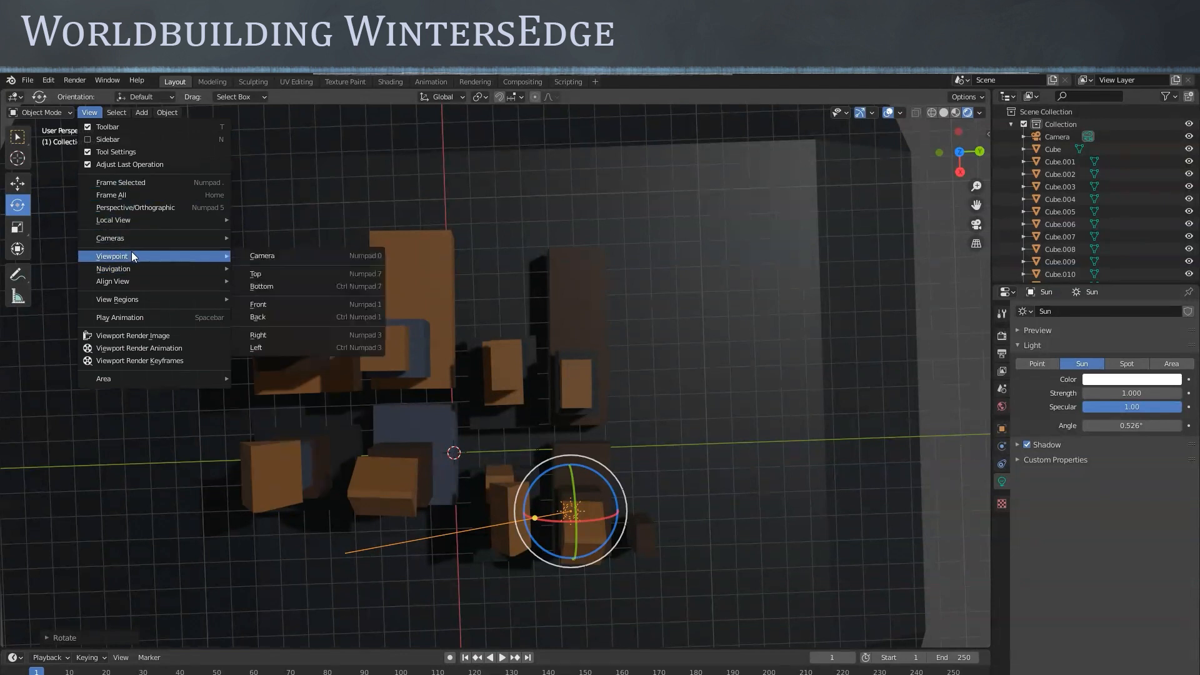
pyautogui.click(269, 274)
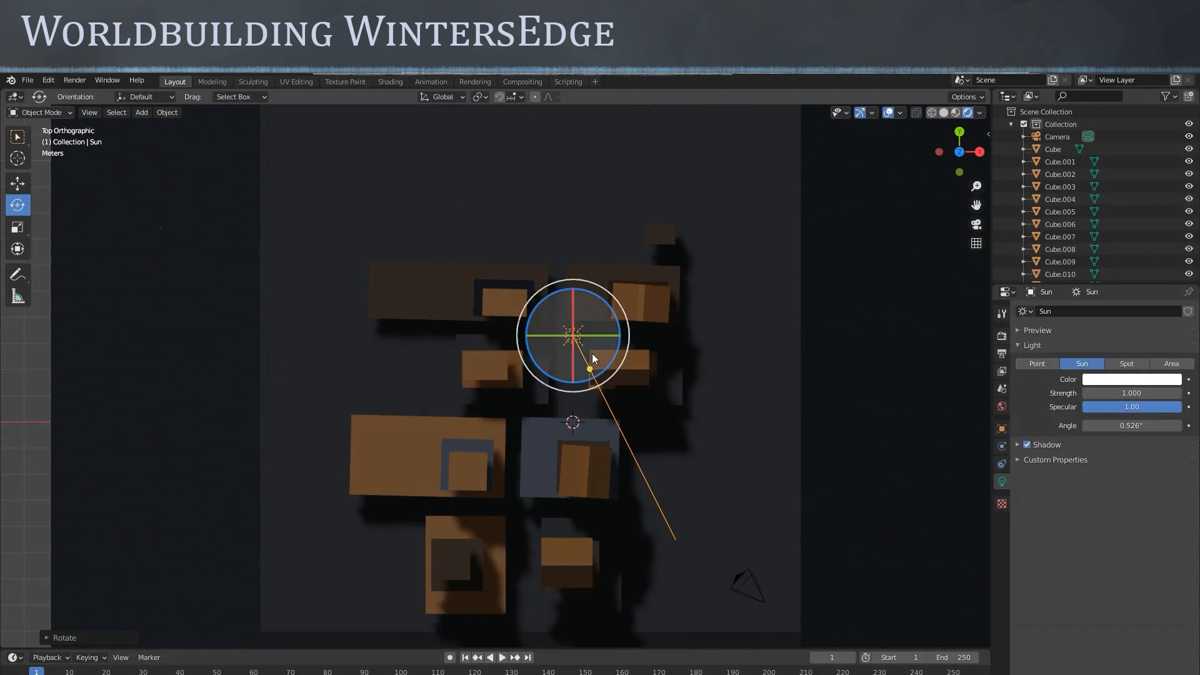
# Hide the viewport gizmos and overlays, examine the lit town from several angles, and turn them back on
pyautogui.click(862, 112)
pyautogui.click(887, 112)
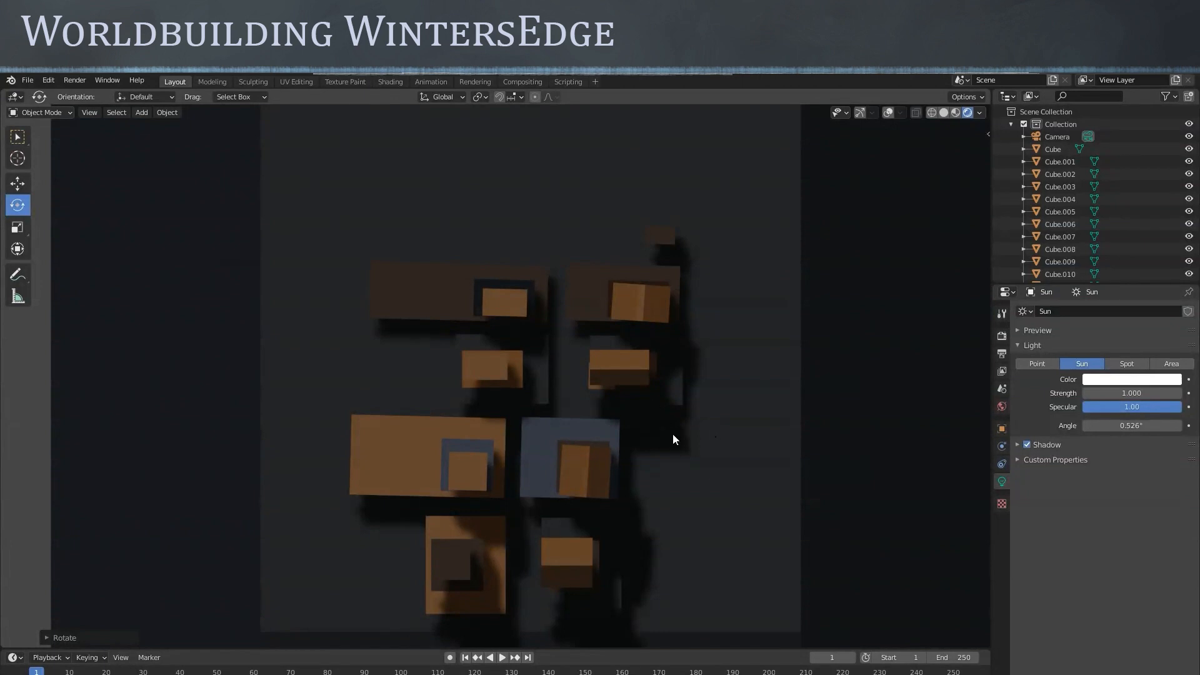
pyautogui.moveTo(668, 462); pyautogui.dragTo(486, 364, button='middle')
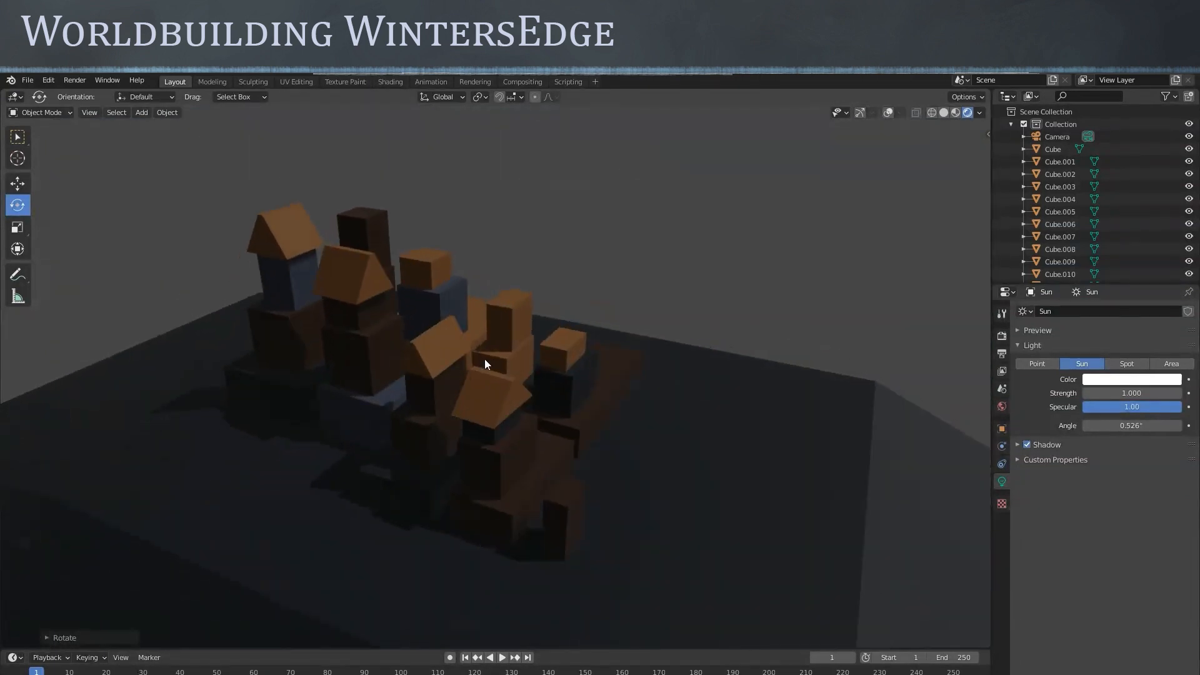
pyautogui.moveTo(593, 419); pyautogui.dragTo(577, 367, button='middle')
pyautogui.moveTo(435, 266); pyautogui.dragTo(231, 175, button='middle')
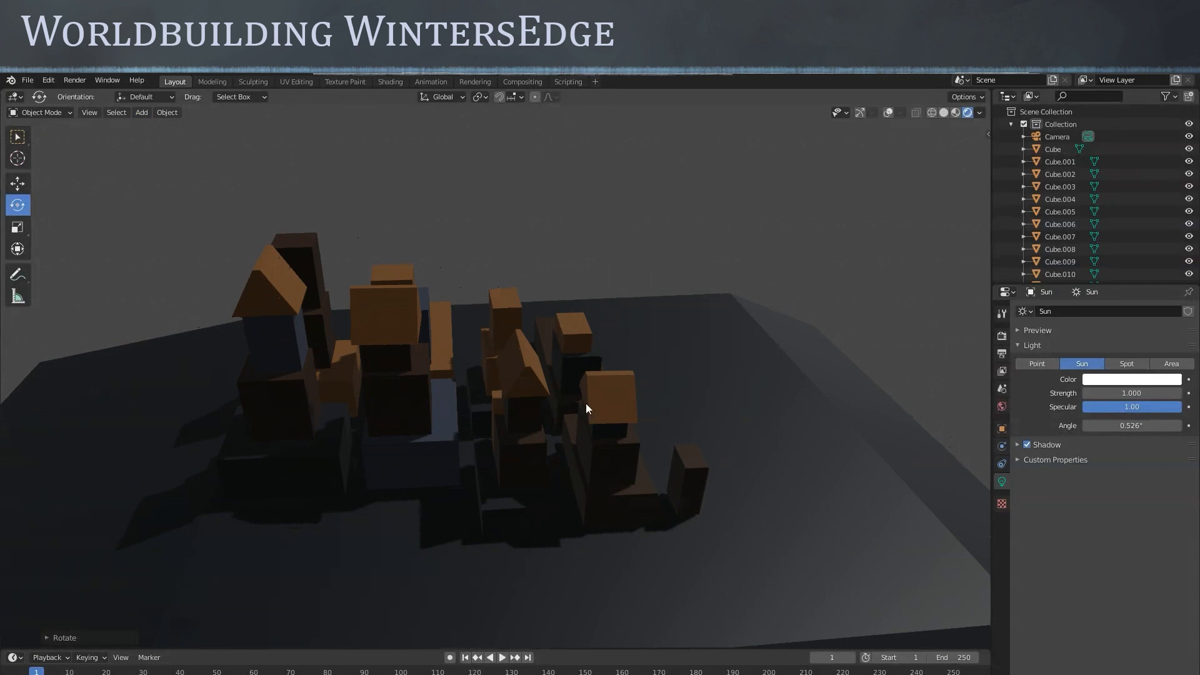
pyautogui.moveTo(761, 470); pyautogui.dragTo(876, 130, button='middle')
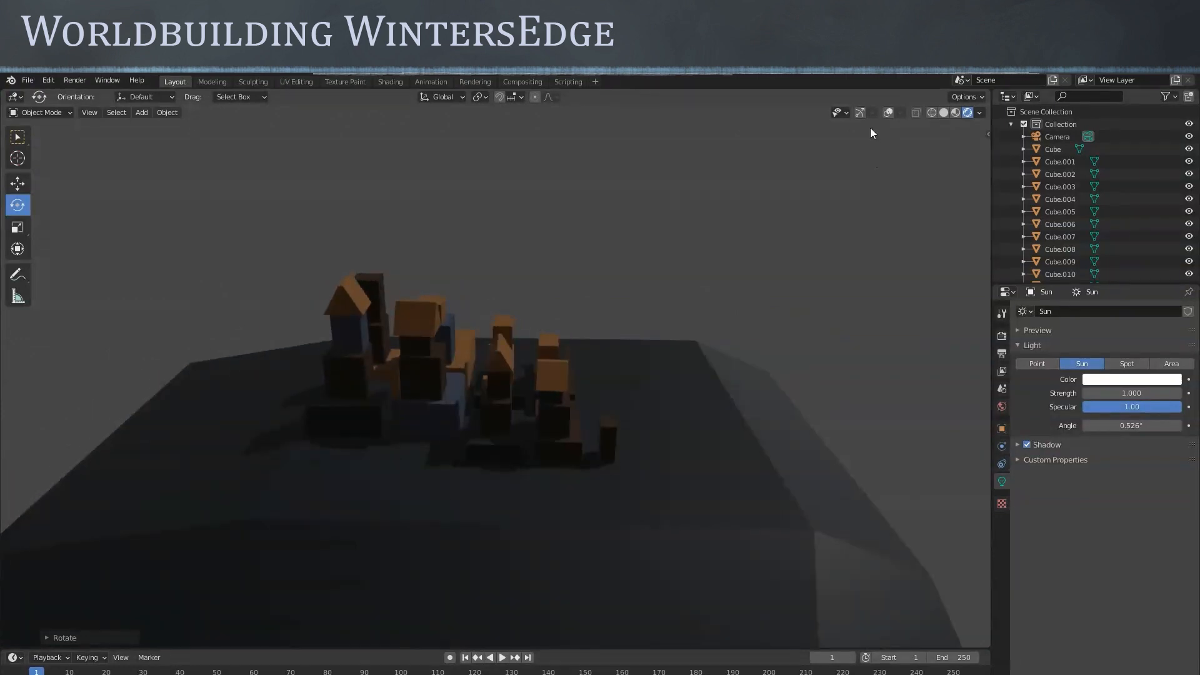
pyautogui.click(858, 113)
pyautogui.click(886, 115)
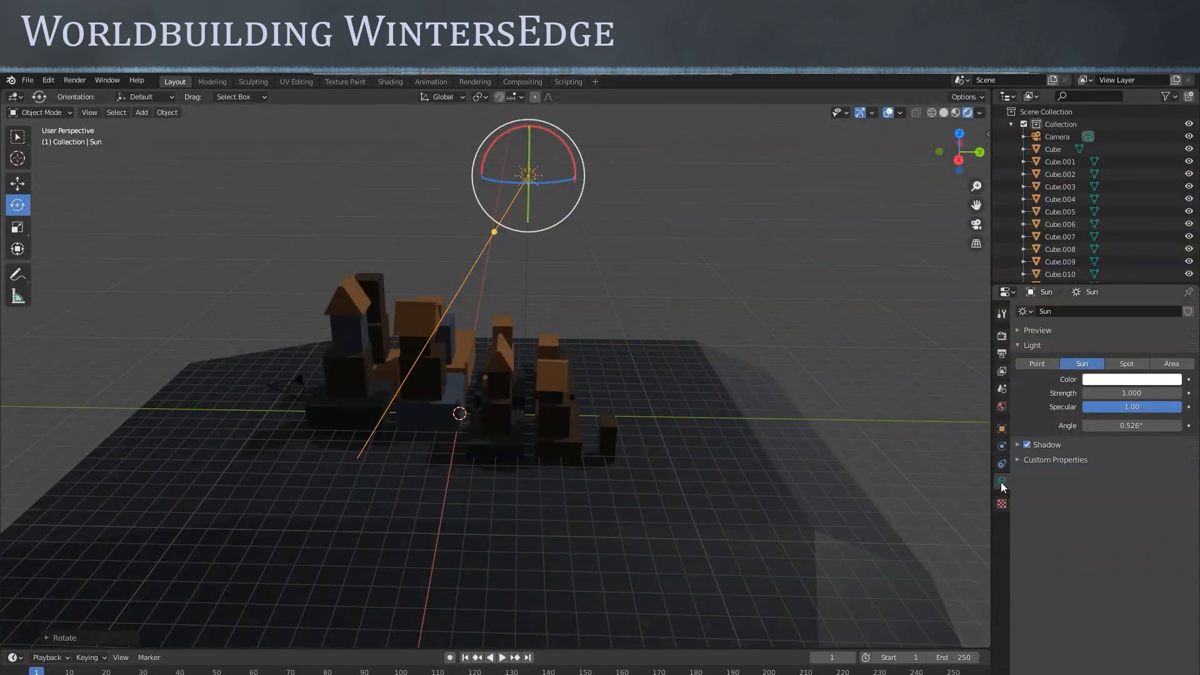
# Reselect the sun light and look through its object transform settings and its light settings
pyautogui.click(699, 293)
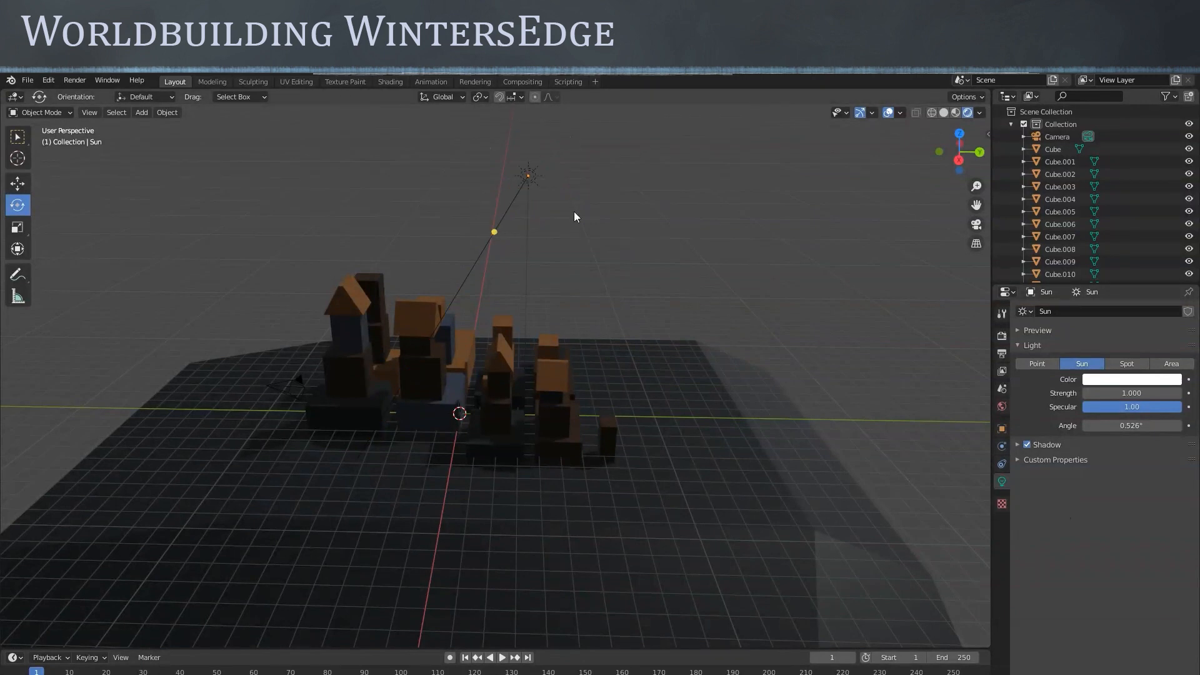
pyautogui.click(528, 174)
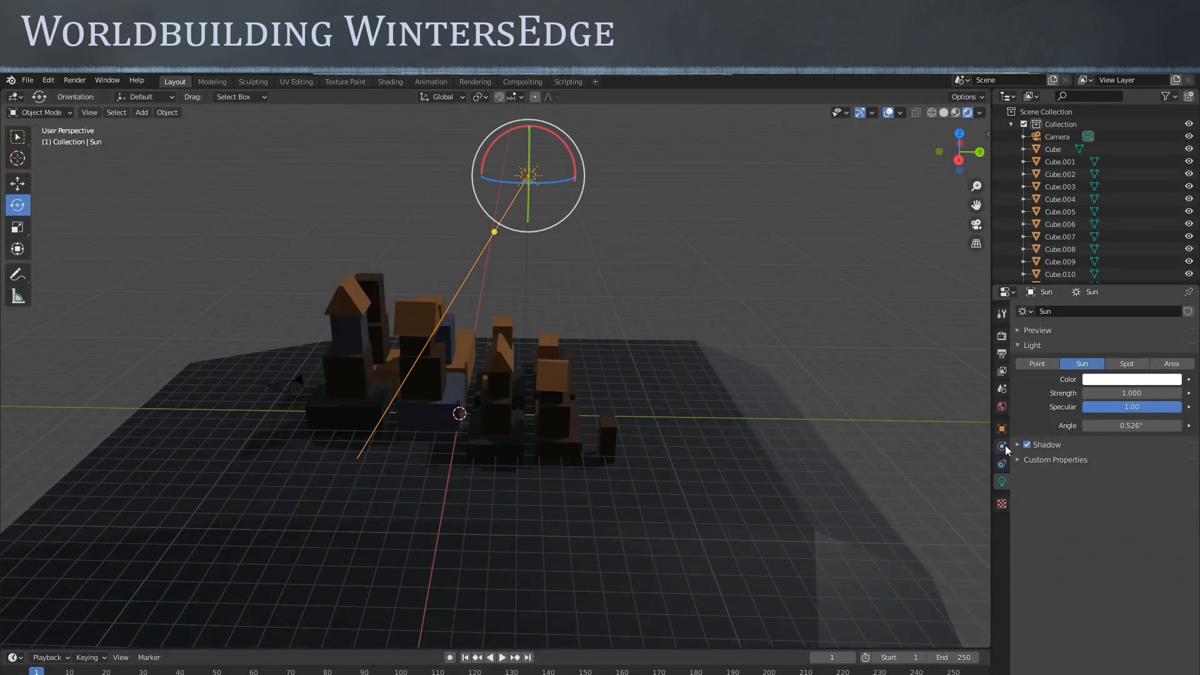
pyautogui.click(1001, 428)
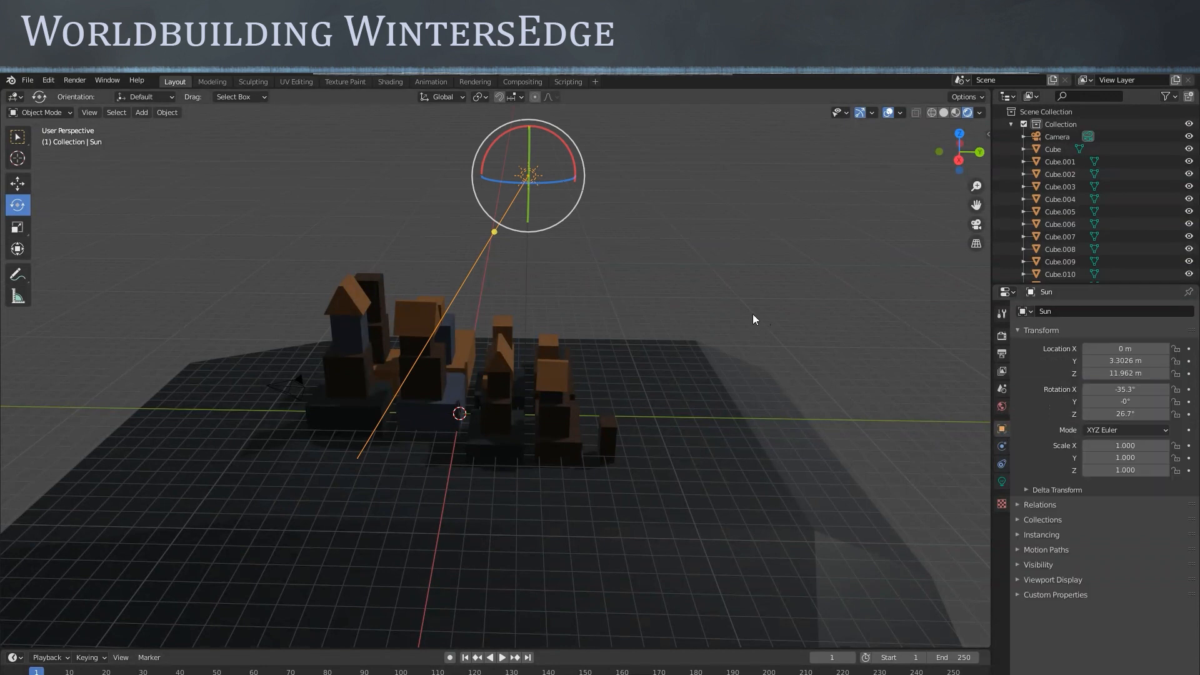
pyautogui.click(688, 292)
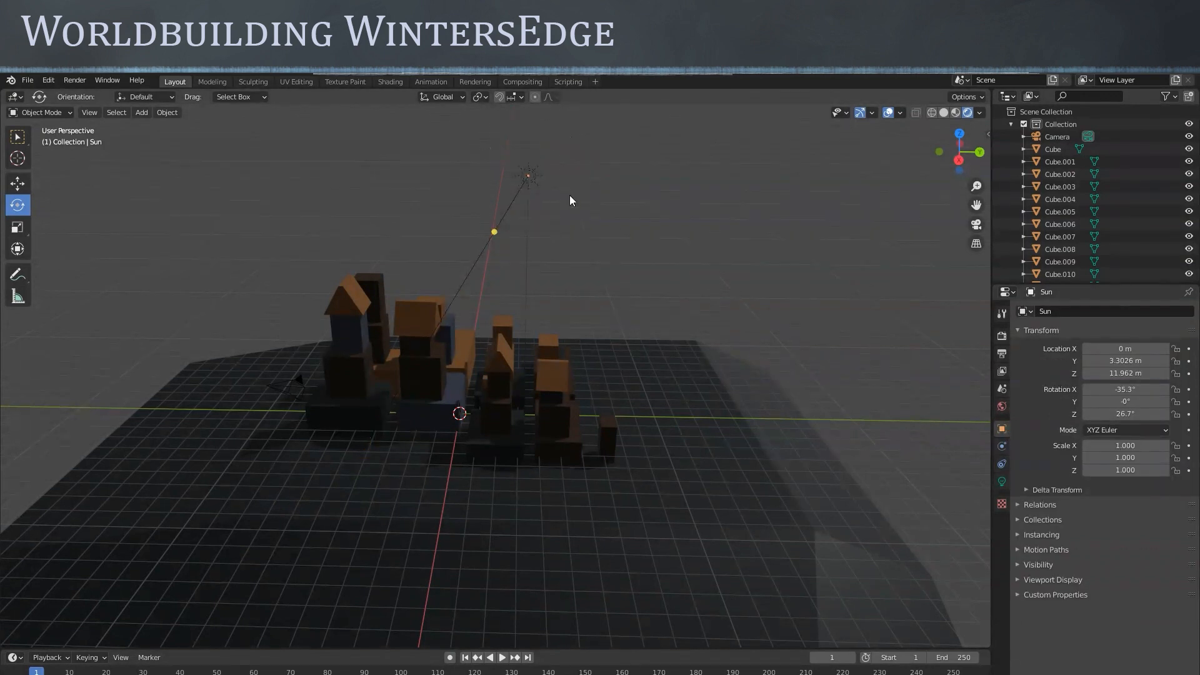
pyautogui.click(529, 176)
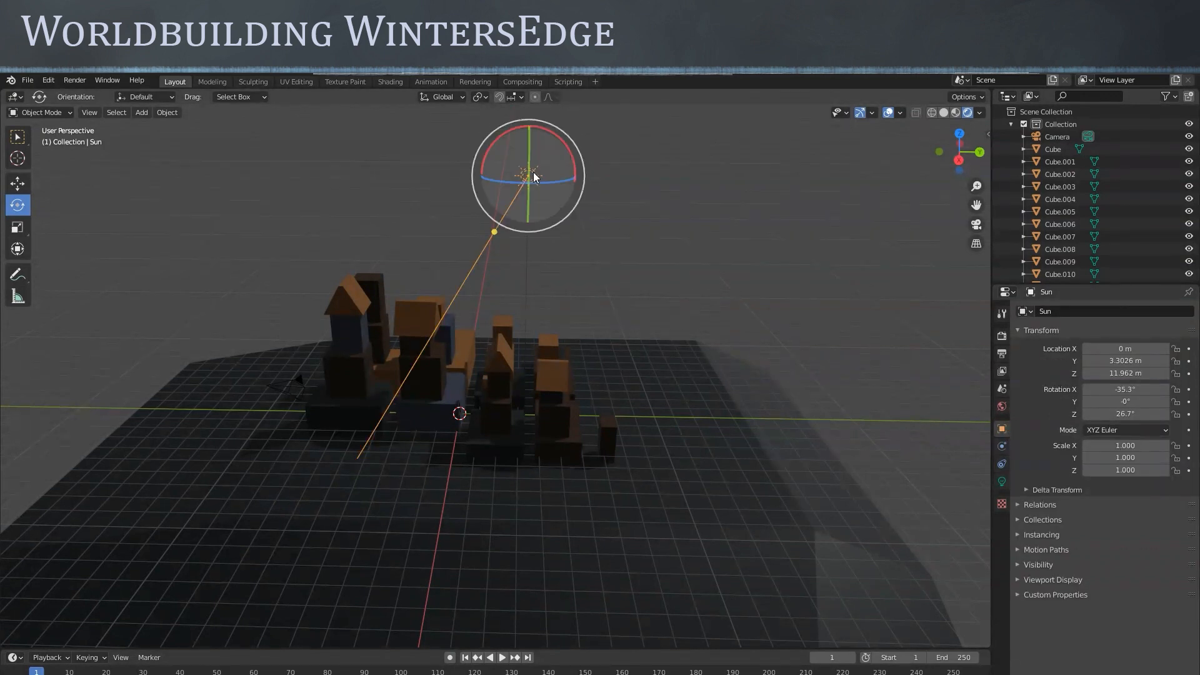
pyautogui.click(1001, 482)
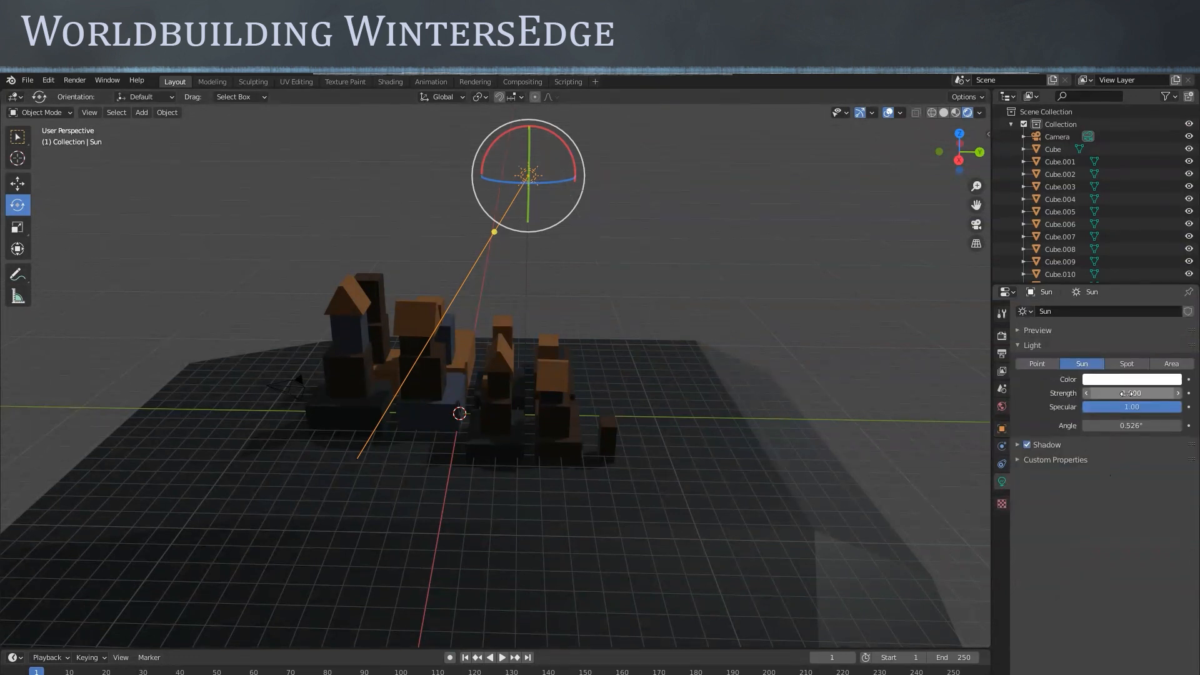
# Set the sun light's strength to 100
pyautogui.moveTo(1121, 393); pyautogui.dragTo(1129, 393)
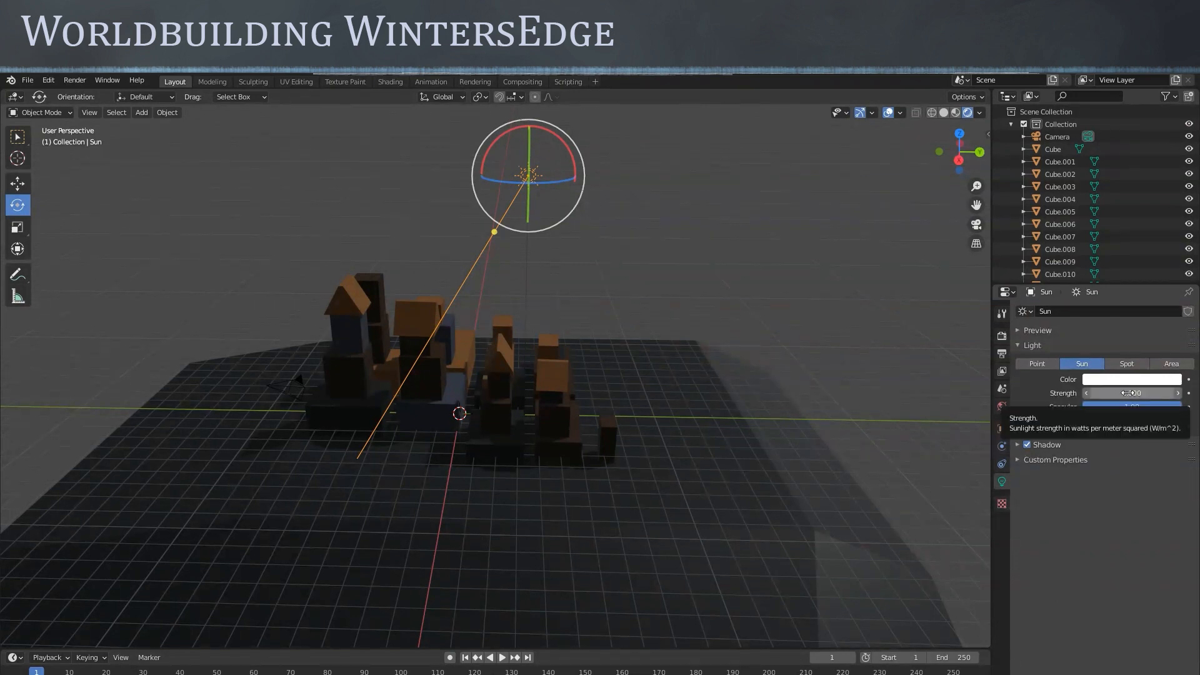
pyautogui.click(1128, 393)
pyautogui.write('1.0')
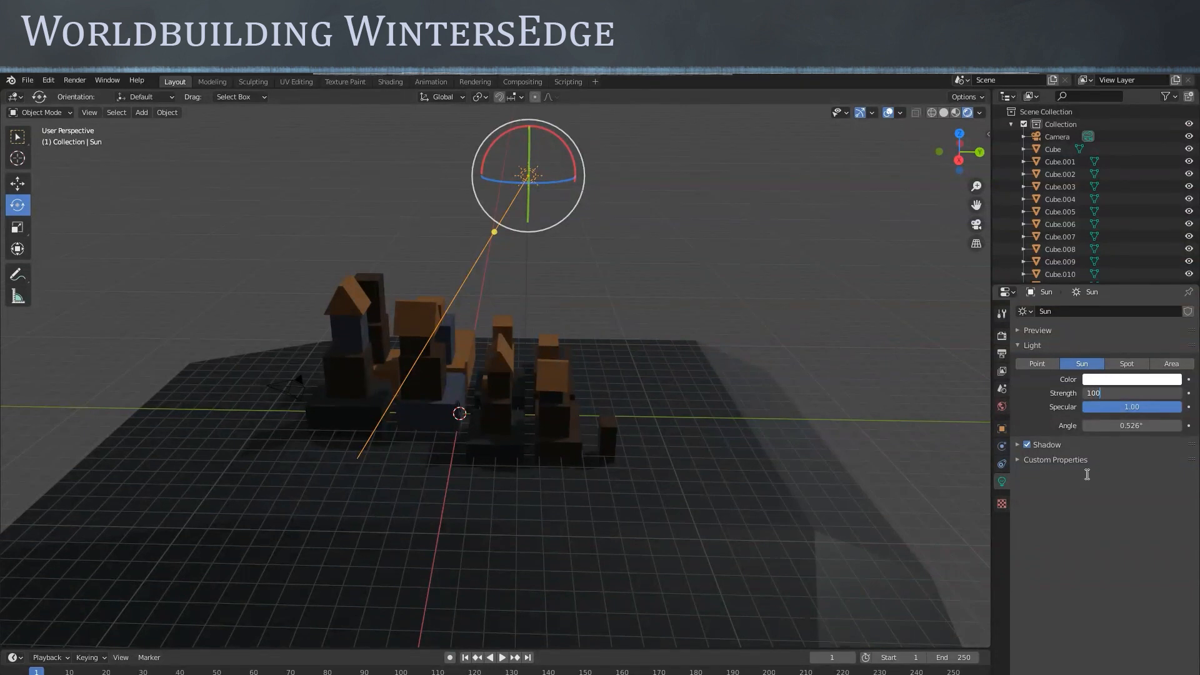
pyautogui.press('Tab')
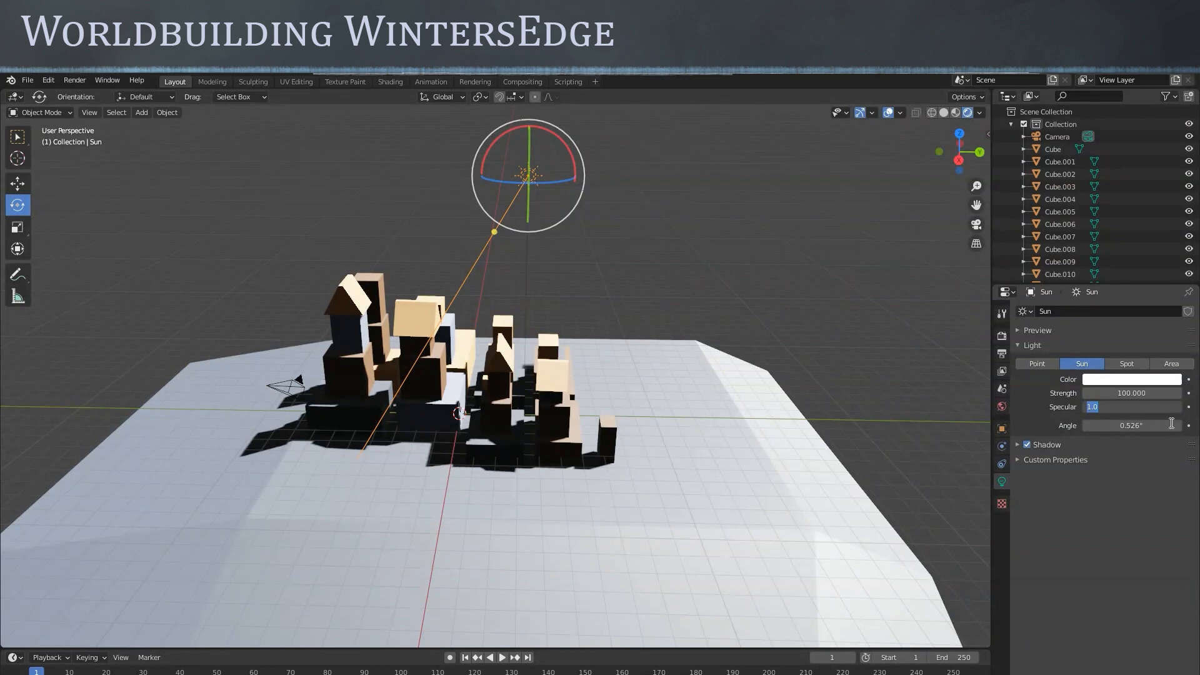
# Set the sun light's strength to 20
pyautogui.click(1132, 398)
pyautogui.click(1144, 392)
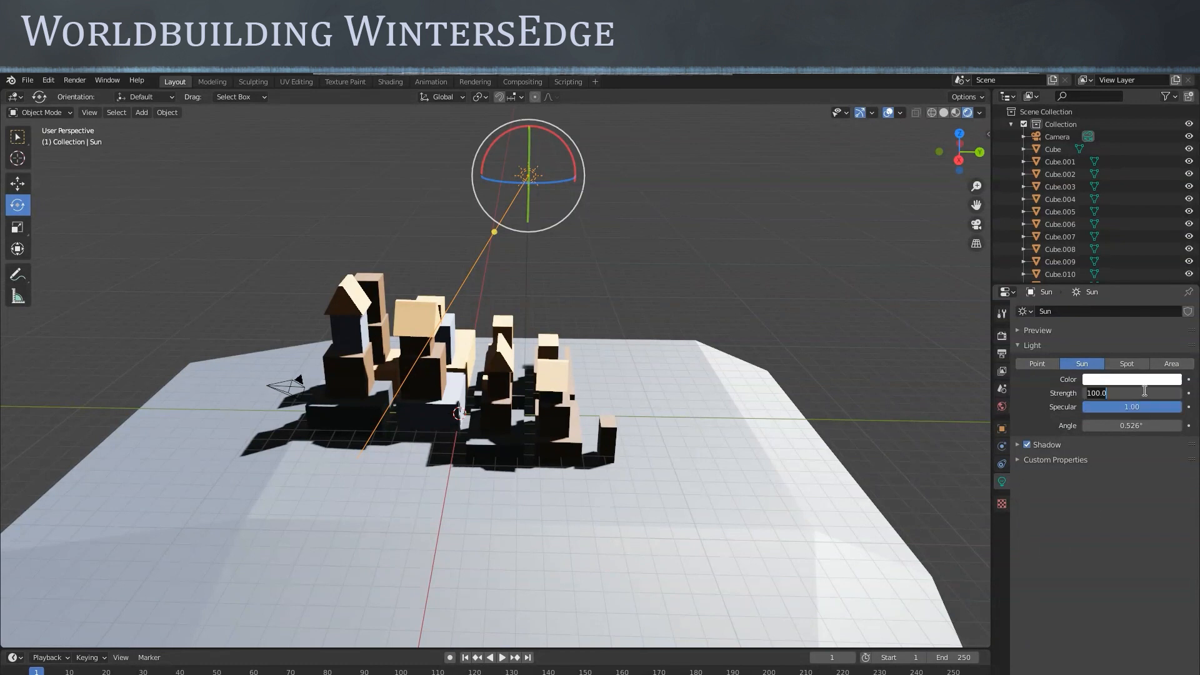
pyautogui.hotkey('ctrl', 'a')
pyautogui.write('20')
pyautogui.press('Tab')
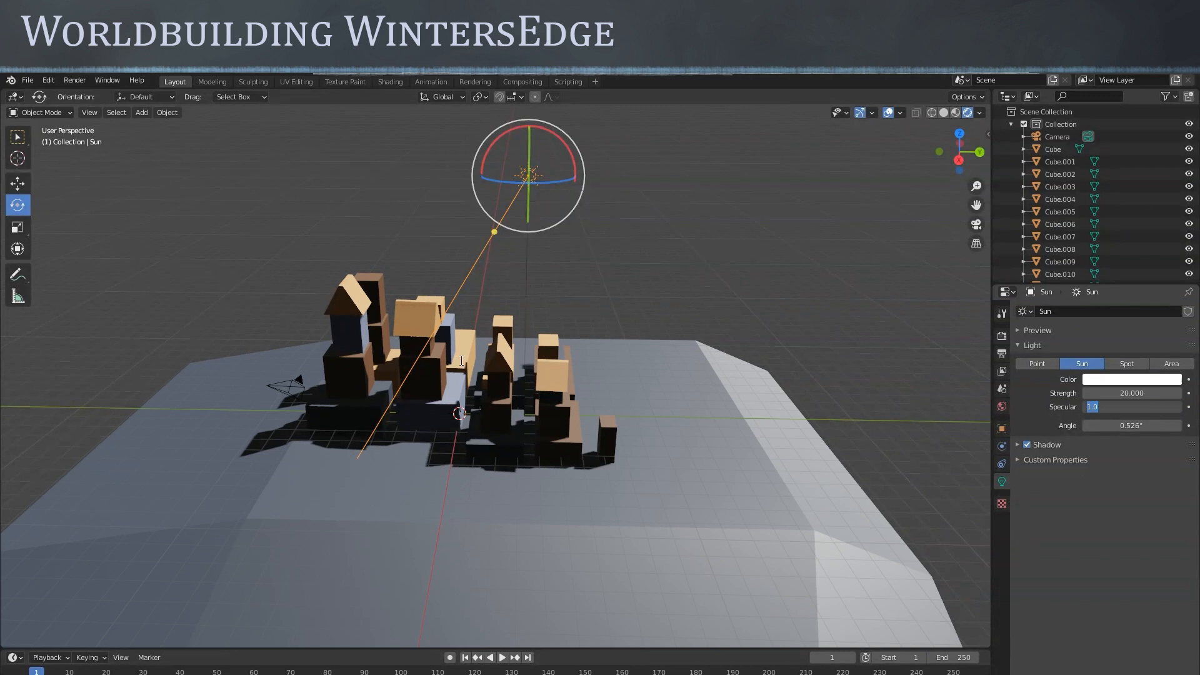
# Inspect the brighter town up close and rotate the sun light slightly to adjust the direction of the shadows
pyautogui.click(18, 137)
pyautogui.click(17, 136)
pyautogui.scroll(2, 620, 258)
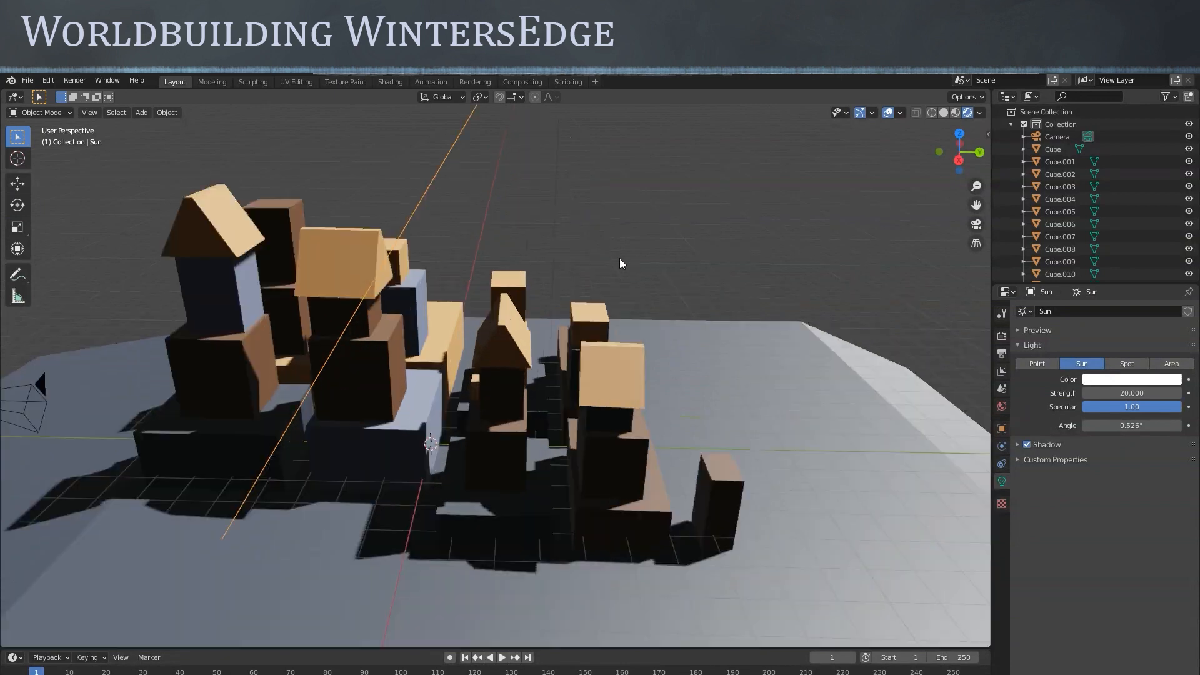
pyautogui.moveTo(601, 294); pyautogui.dragTo(551, 300, button='middle')
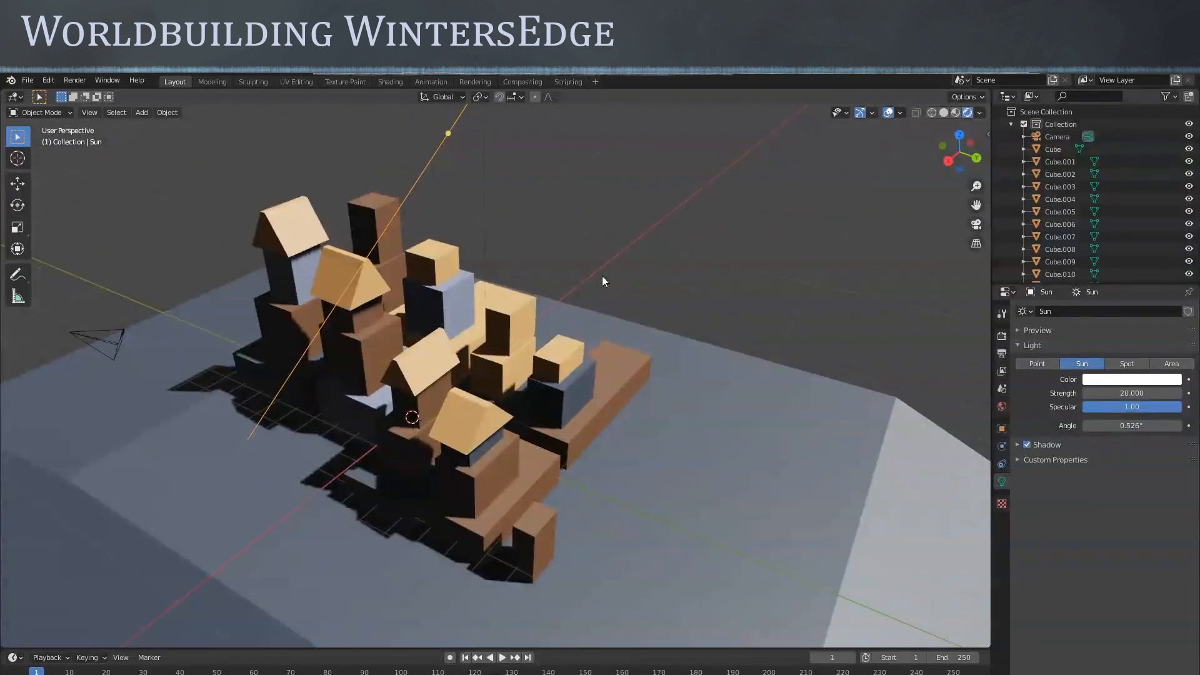
pyautogui.keyDown('shift'); pyautogui.moveTo(633, 304); pyautogui.dragTo(649, 415, button='middle'); pyautogui.keyUp('shift')
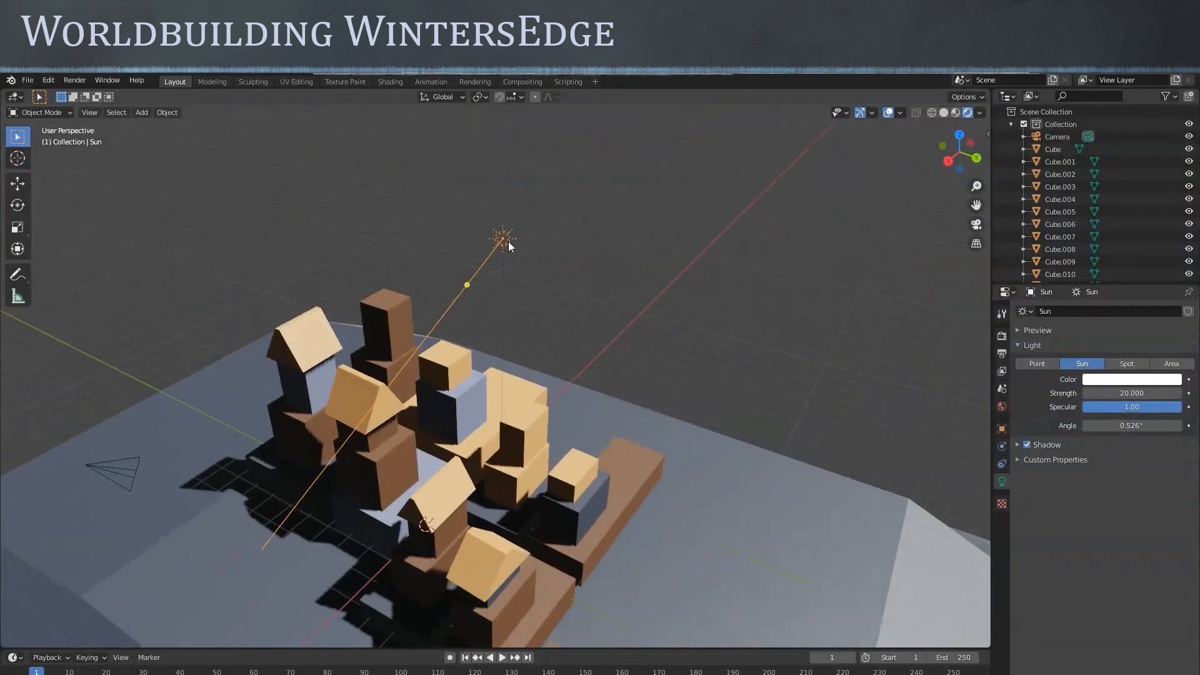
pyautogui.click(18, 205)
pyautogui.moveTo(503, 256)
pyautogui.mouseDown()
pyautogui.moveTo(459, 259)
pyautogui.moveTo(560, 264)
pyautogui.moveTo(511, 253)
pyautogui.mouseUp()
pyautogui.moveTo(582, 351); pyautogui.dragTo(580, 388, button='middle')
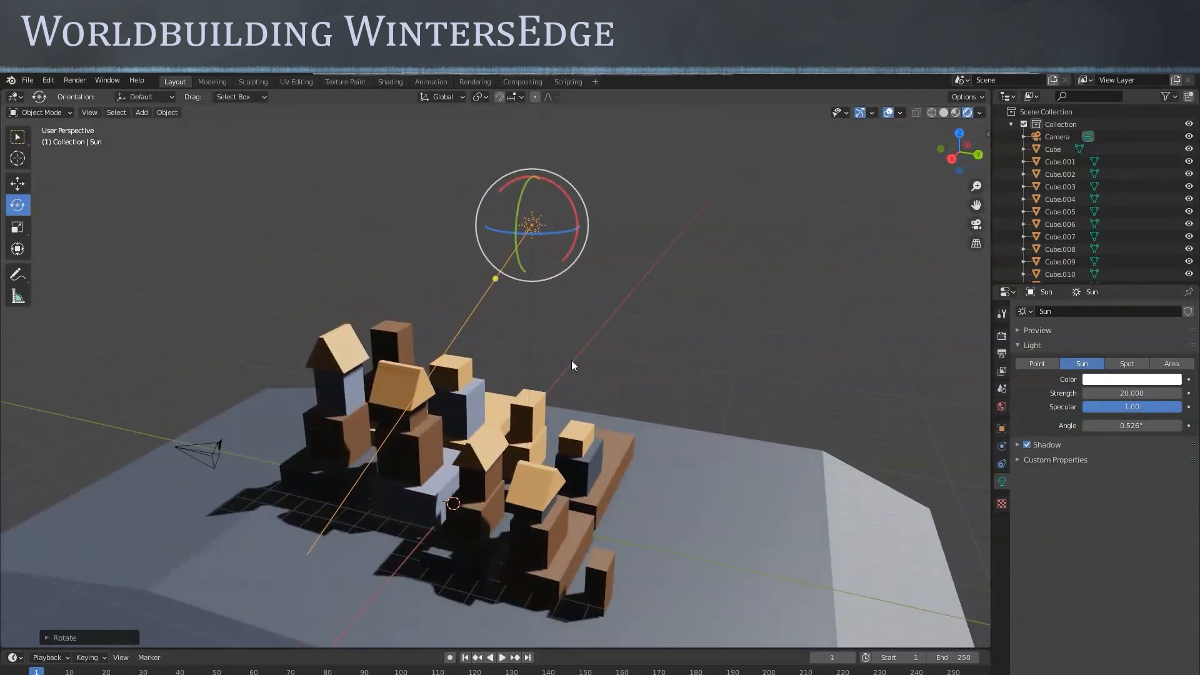
# Duplicate the sun light and move the copy along the negative Y axis, beside the original
pyautogui.hotkey('shift', 'd')
pyautogui.click(675, 279)
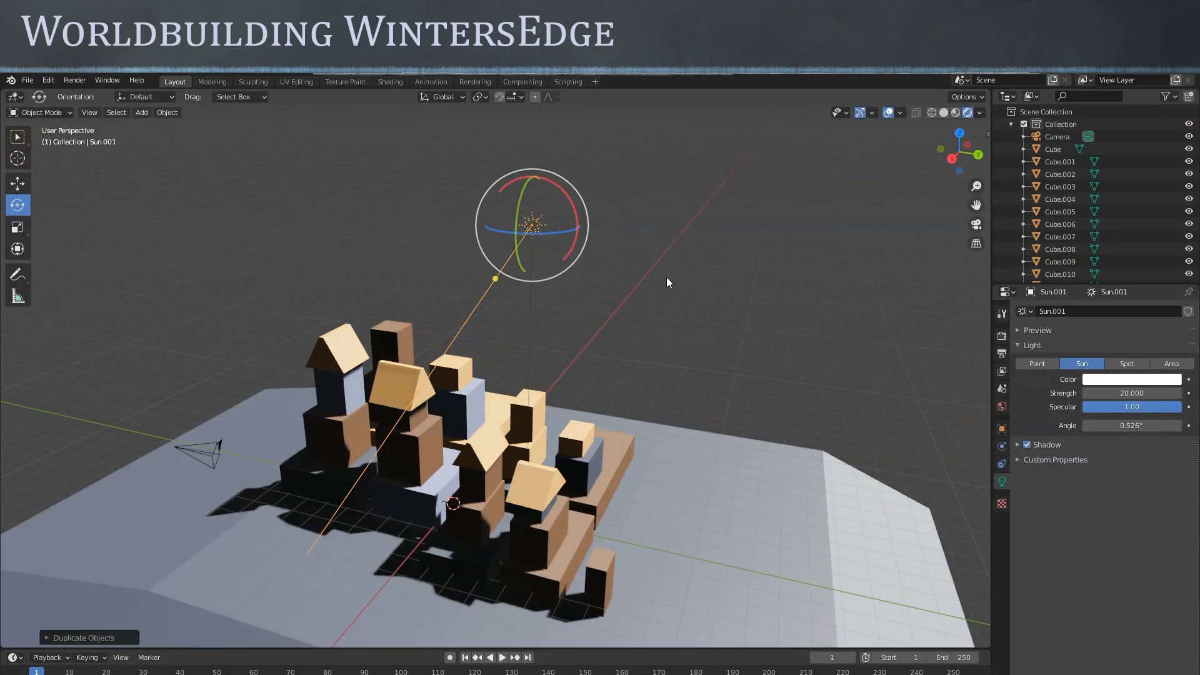
pyautogui.click(18, 183)
pyautogui.moveTo(578, 227); pyautogui.dragTo(502, 230)
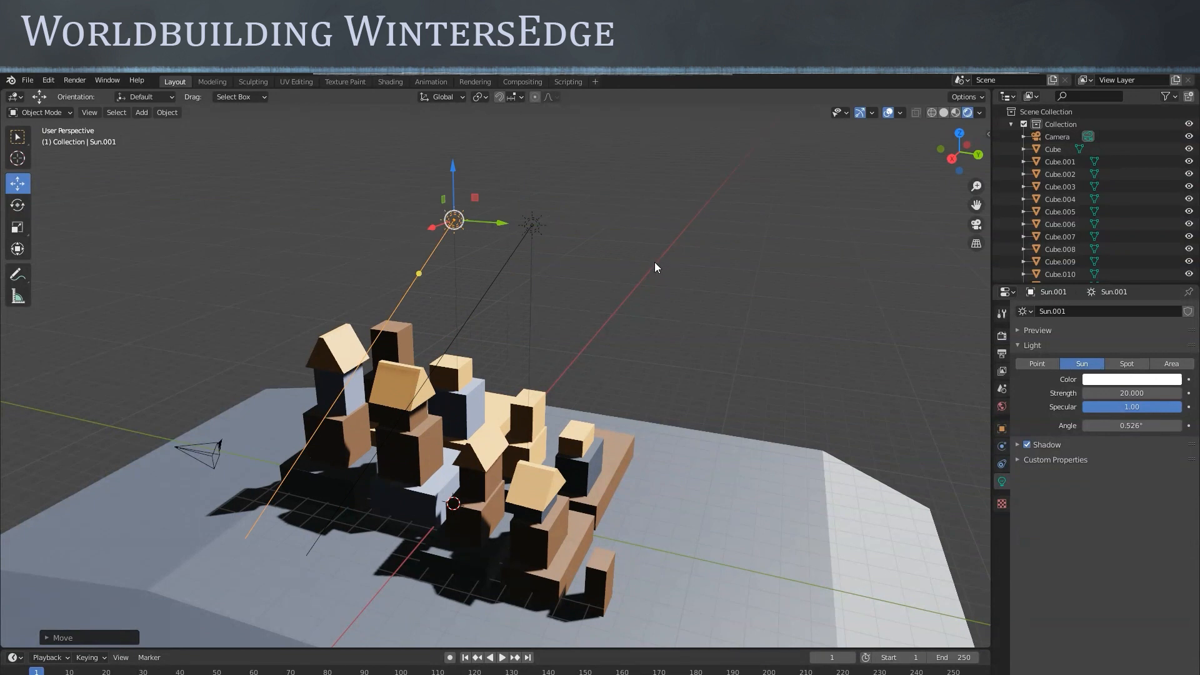
# Rotate the duplicated sun light around the X axis and adjust its tilt so it shines from the opposite side of the town
pyautogui.click(18, 205)
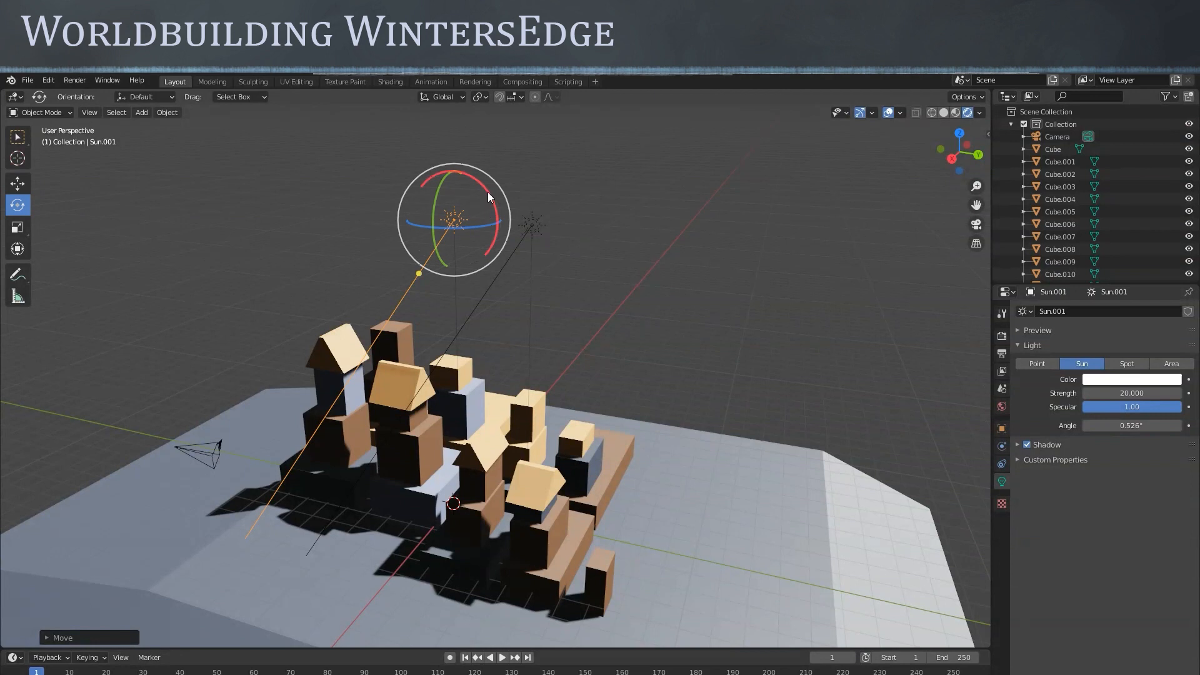
pyautogui.moveTo(491, 201); pyautogui.dragTo(441, 200)
pyautogui.moveTo(448, 225); pyautogui.dragTo(373, 216, button='middle')
pyautogui.moveTo(364, 220); pyautogui.dragTo(366, 230)
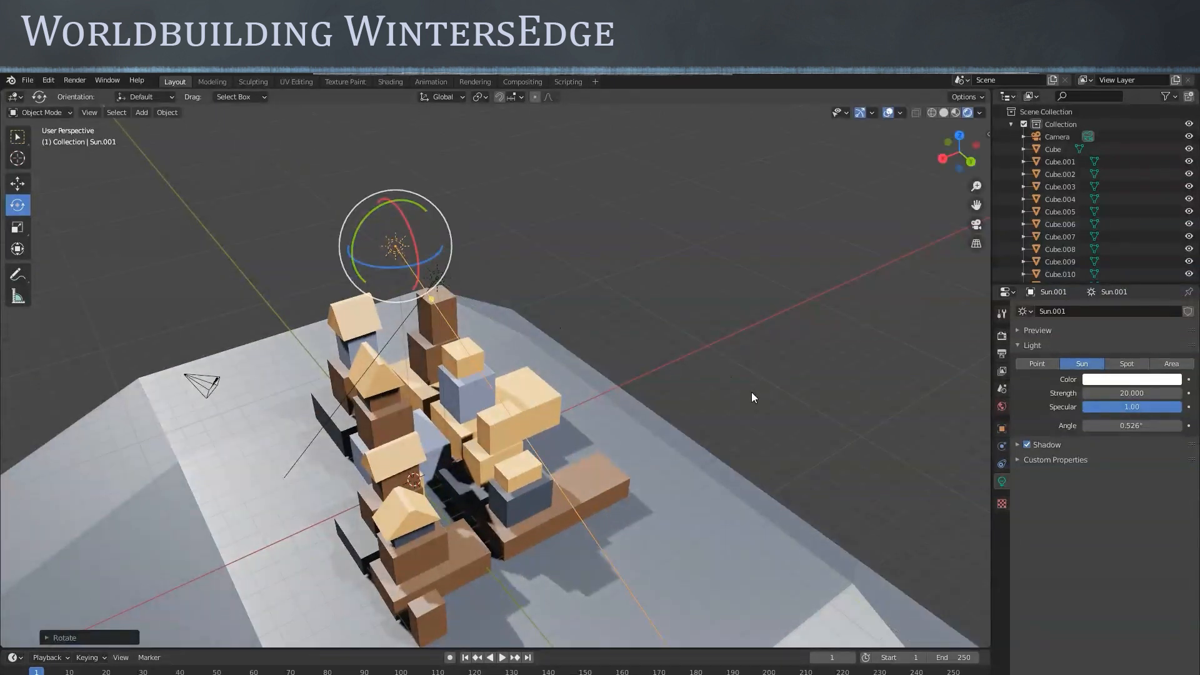
# Set the duplicated sun light's strength to 5 and check the softer lighting from several angles
pyautogui.click(1132, 393)
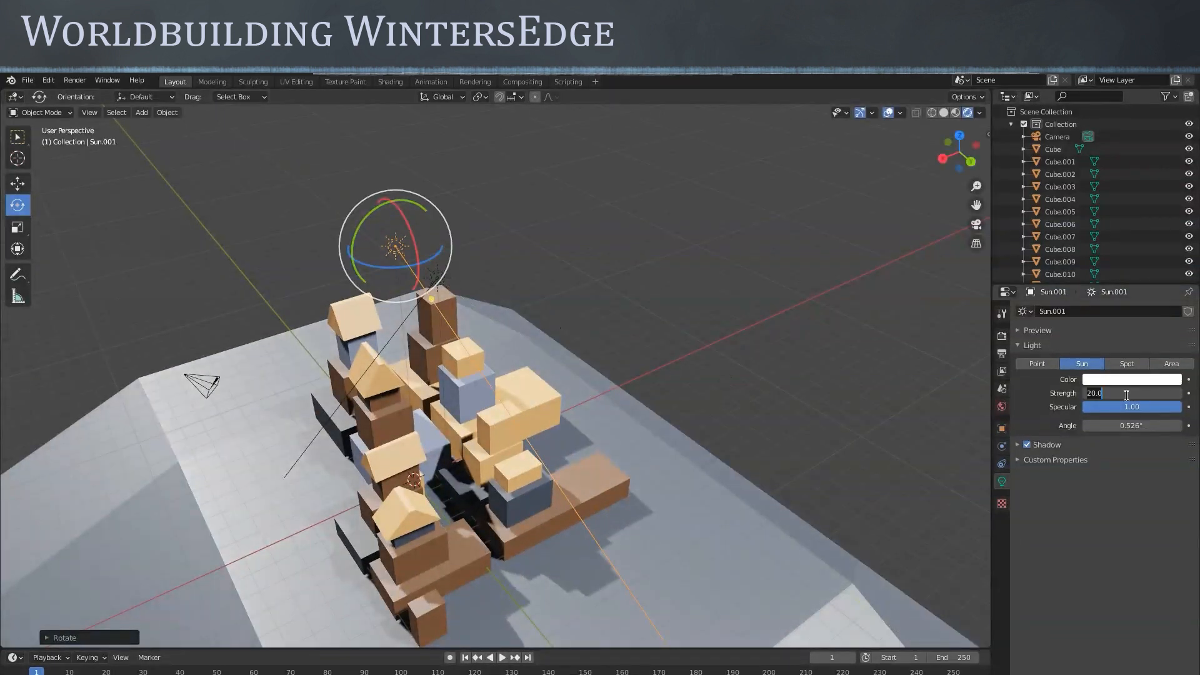
pyautogui.write('5')
pyautogui.press('Return')
pyautogui.moveTo(688, 456); pyautogui.dragTo(658, 456, button='middle')
pyautogui.moveTo(721, 406); pyautogui.dragTo(552, 495, button='middle')
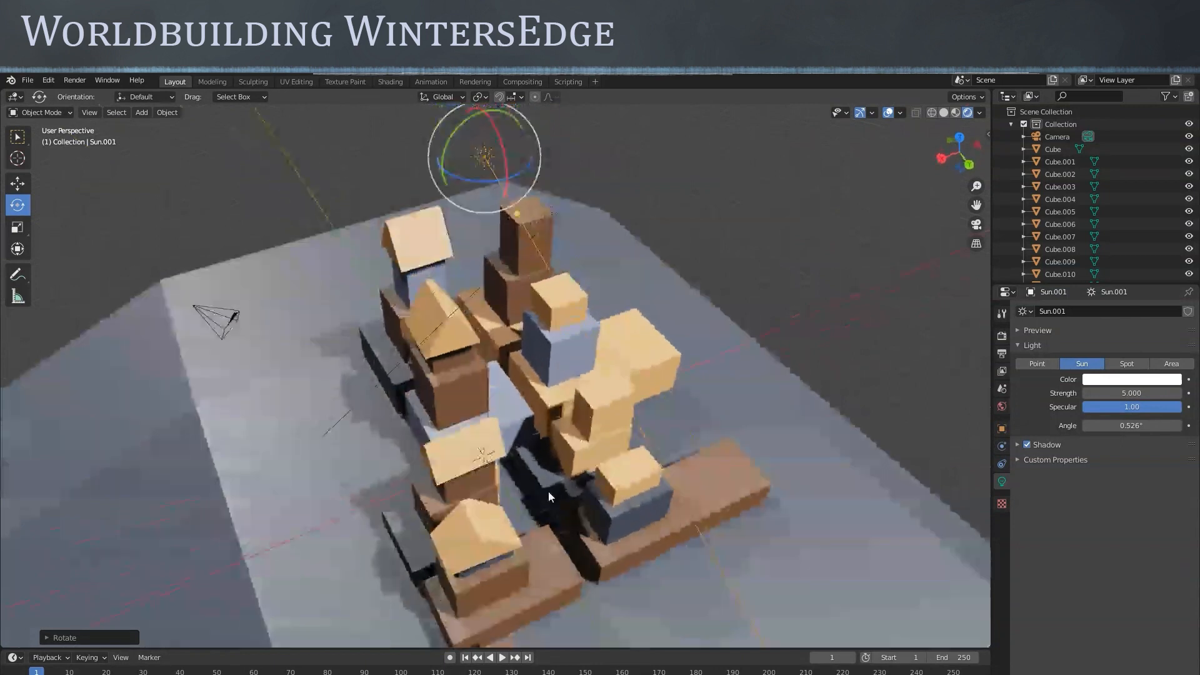
pyautogui.moveTo(632, 509); pyautogui.dragTo(683, 459, button='middle')
pyautogui.moveTo(523, 447); pyautogui.dragTo(561, 466, button='middle')
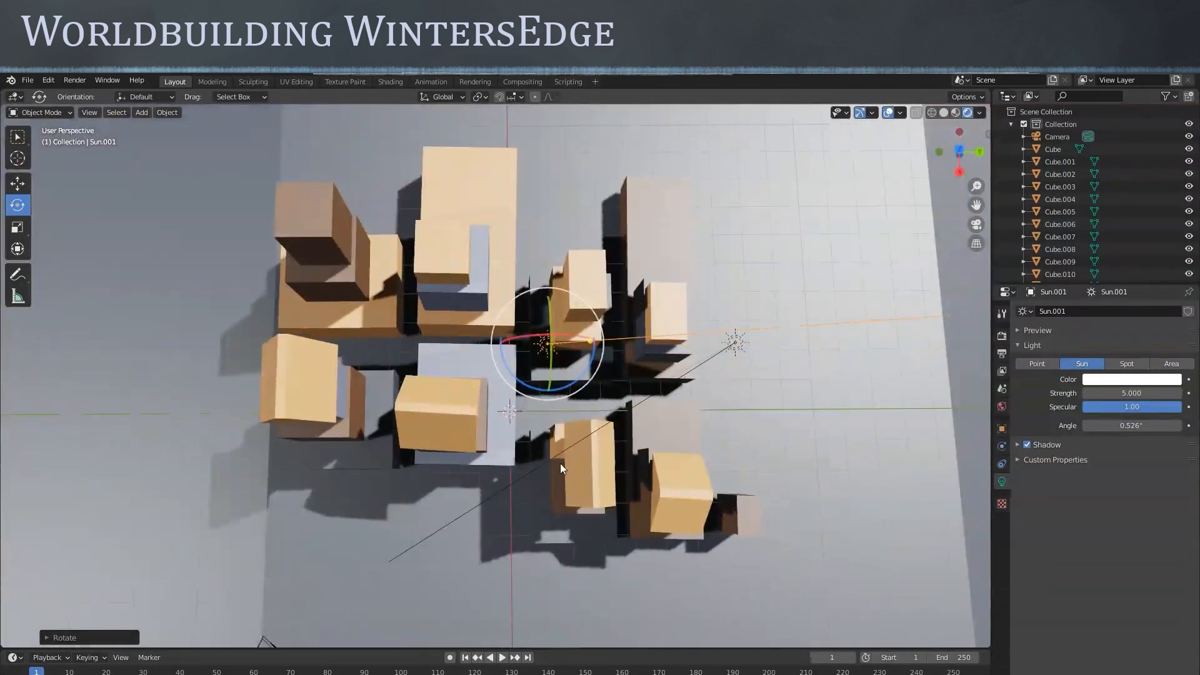
# Hide the viewport gizmos and overlays to examine the lit town without distractions, and turn them back on
pyautogui.click(860, 112)
pyautogui.click(887, 112)
pyautogui.scroll(-5, 698, 322)
pyautogui.moveTo(632, 396); pyautogui.dragTo(697, 347, button='middle')
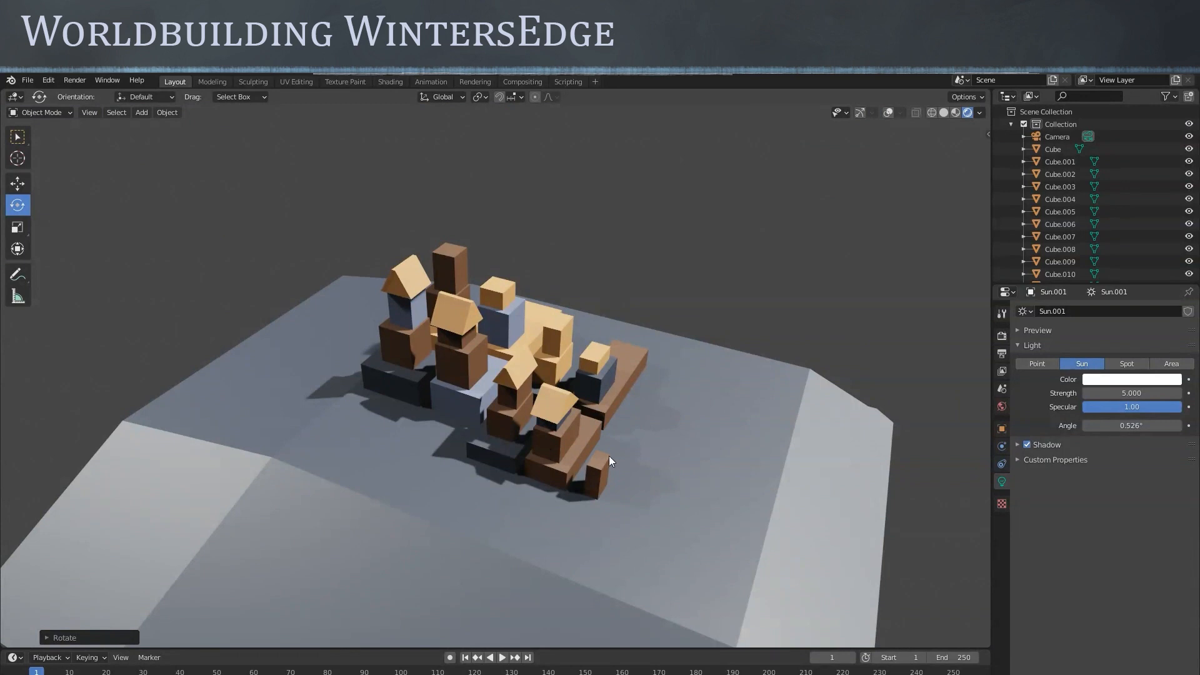
pyautogui.click(686, 477)
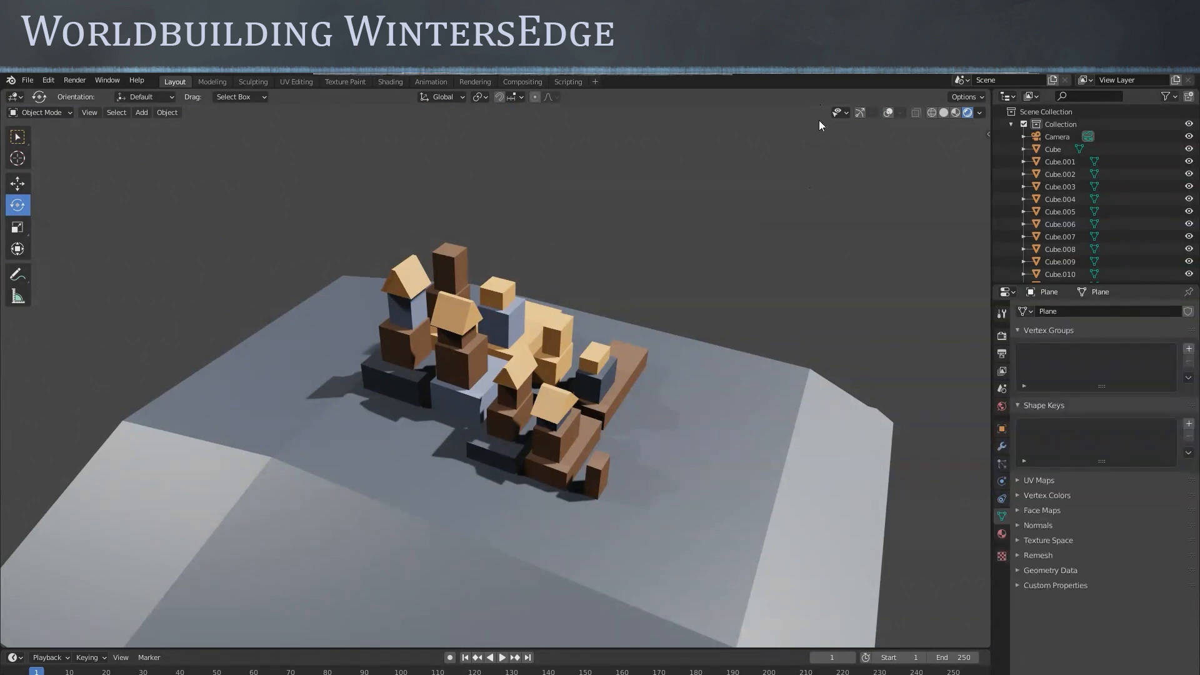
pyautogui.click(860, 113)
pyautogui.click(887, 112)
pyautogui.moveTo(572, 509)
pyautogui.mouseDown(button='middle')
pyautogui.moveTo(594, 486)
pyautogui.moveTo(537, 486)
pyautogui.moveTo(546, 461)
pyautogui.moveTo(571, 500)
pyautogui.mouseUp(button='middle')
pyautogui.scroll(3, 538, 486)
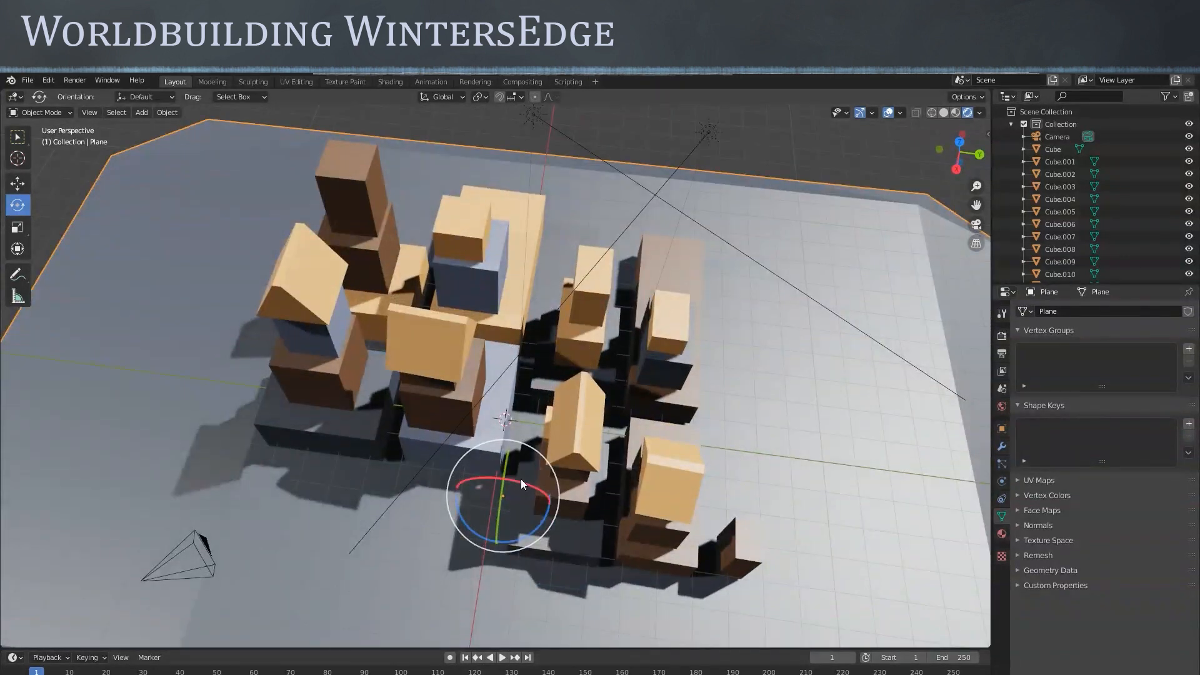
# Duplicate the dark base block at the town's front corner, scale the copy into a narrow beam and place it on the ground in front
pyautogui.click(335, 433)
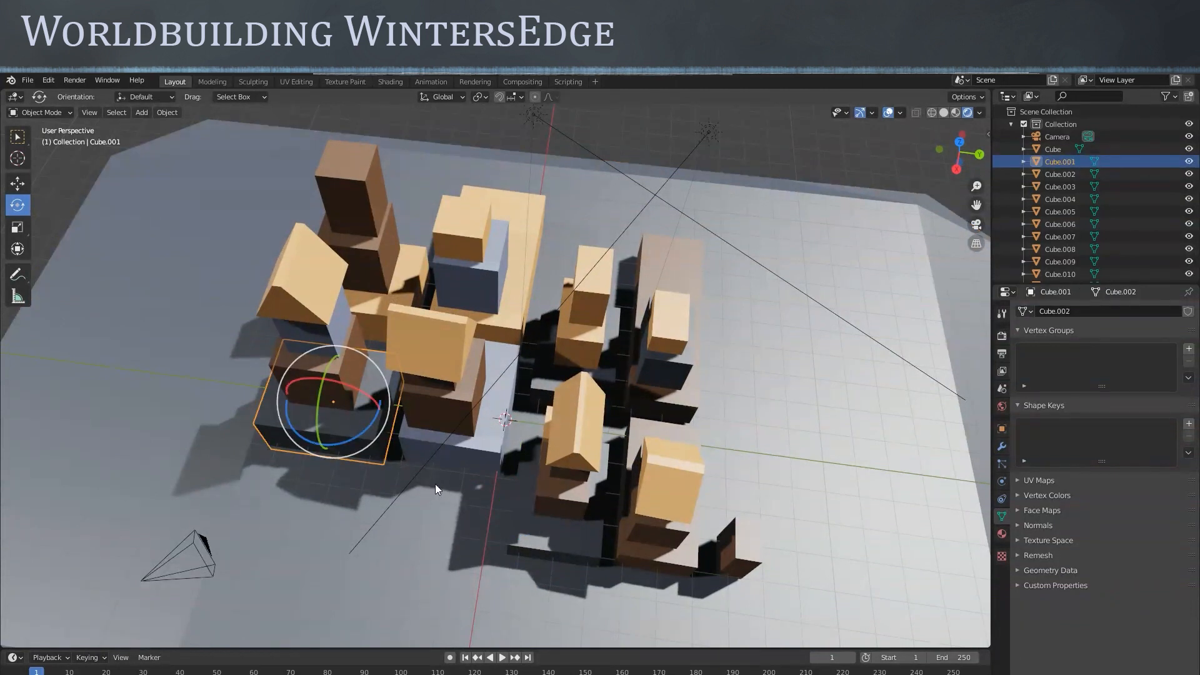
pyautogui.hotkey('shift', 'd')
pyautogui.press('Escape')
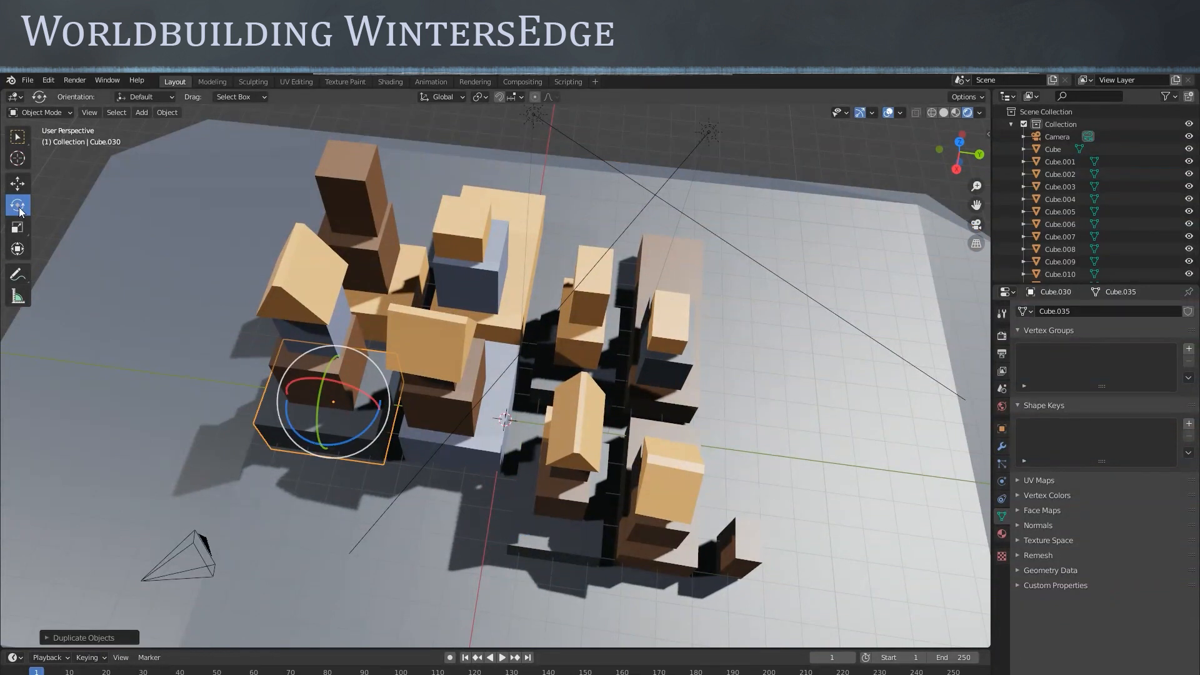
pyautogui.click(18, 227)
pyautogui.moveTo(378, 410)
pyautogui.mouseDown()
pyautogui.moveTo(334, 409)
pyautogui.moveTo(284, 506)
pyautogui.moveTo(428, 548)
pyautogui.mouseUp()
pyautogui.click(18, 183)
pyautogui.moveTo(373, 590); pyautogui.dragTo(435, 505)
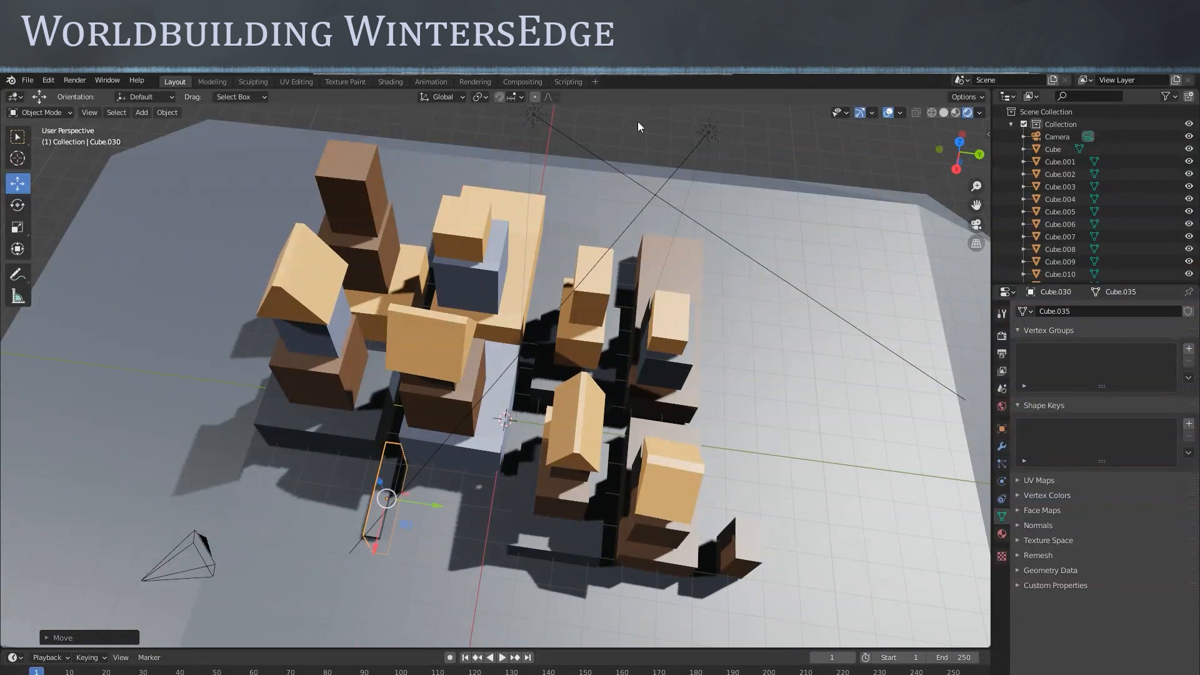
pyautogui.click(636, 132)
# Apply the brown Material.003 from the house block above the light base to the narrow beam
pyautogui.moveTo(519, 447); pyautogui.dragTo(499, 419, button='middle')
pyautogui.scroll(3, 438, 473)
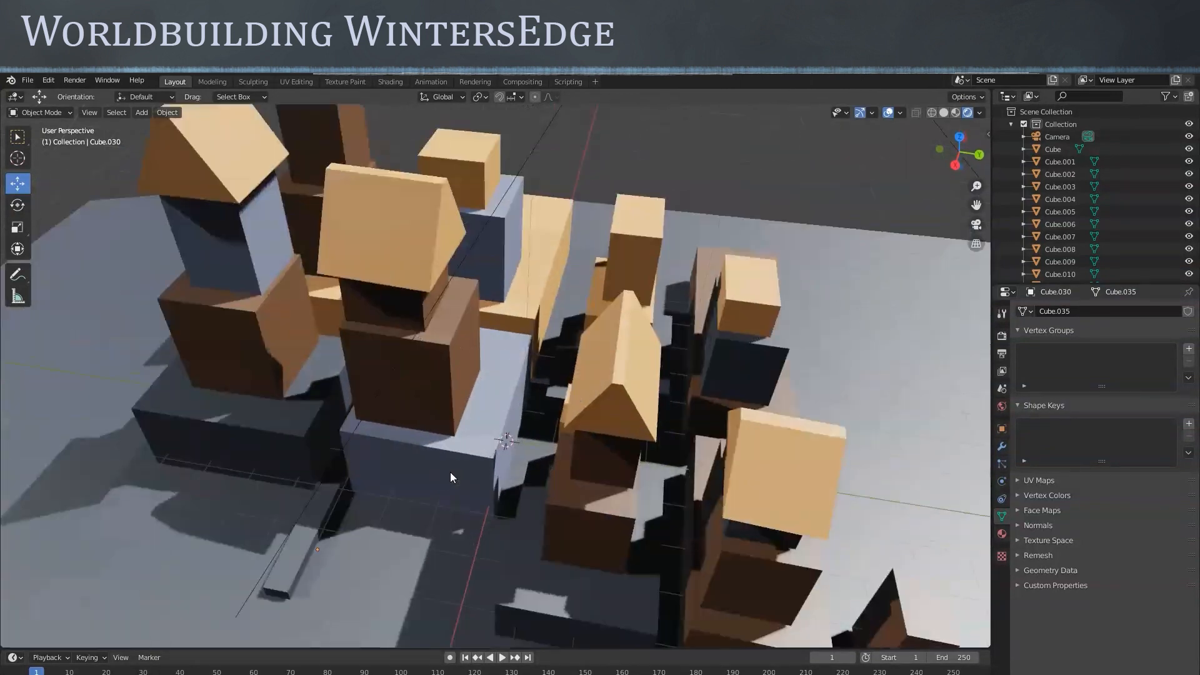
pyautogui.keyDown('shift'); pyautogui.moveTo(438, 473); pyautogui.dragTo(509, 391, button='middle'); pyautogui.keyUp('shift')
pyautogui.moveTo(476, 428); pyautogui.dragTo(497, 331, button='middle')
pyautogui.click(504, 295)
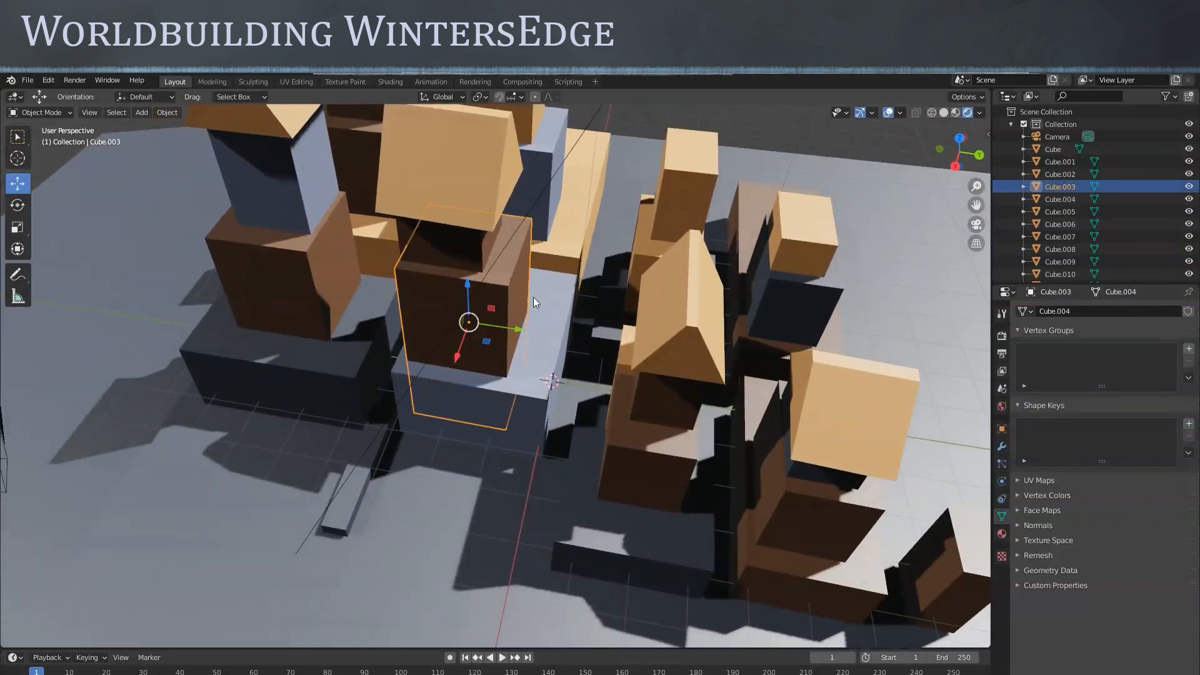
pyautogui.click(1002, 535)
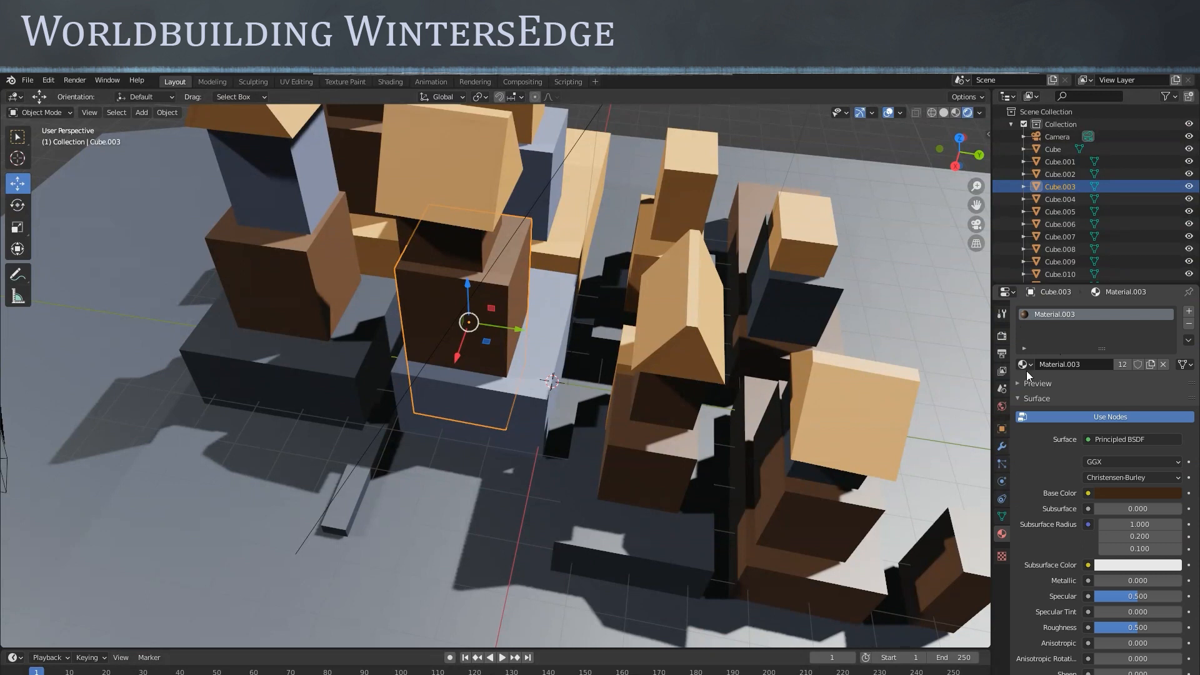
pyautogui.moveTo(1022, 364); pyautogui.dragTo(355, 501)
pyautogui.moveTo(546, 493); pyautogui.dragTo(561, 465, button='middle')
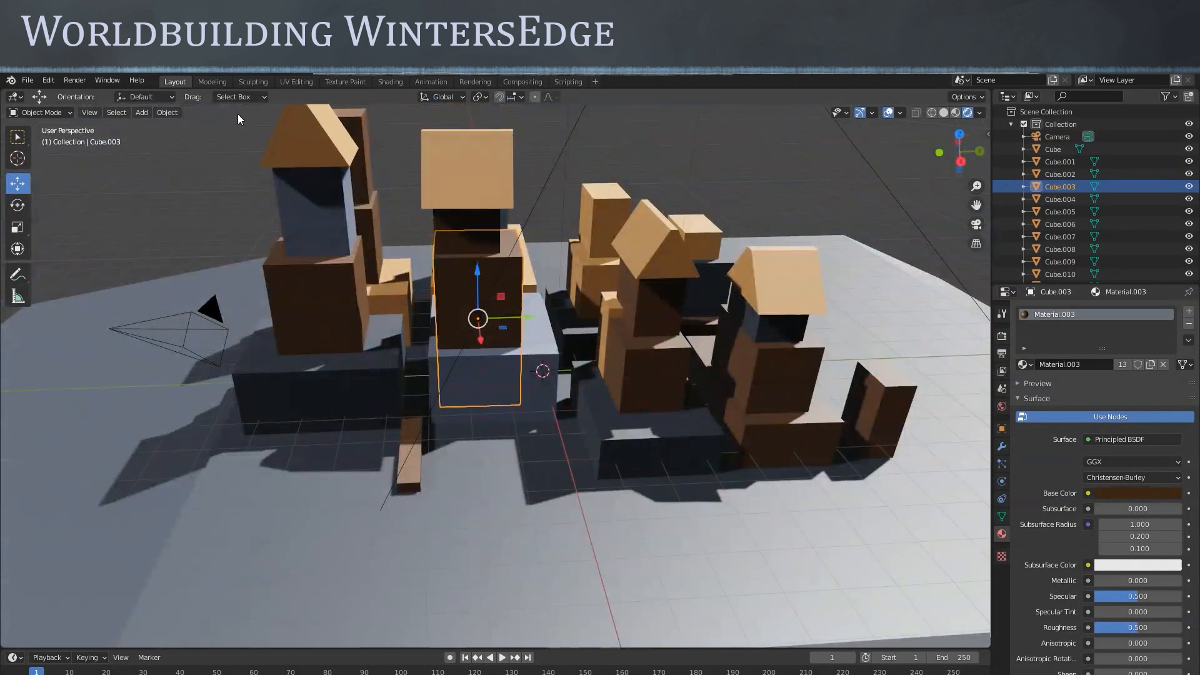
pyautogui.click(141, 113)
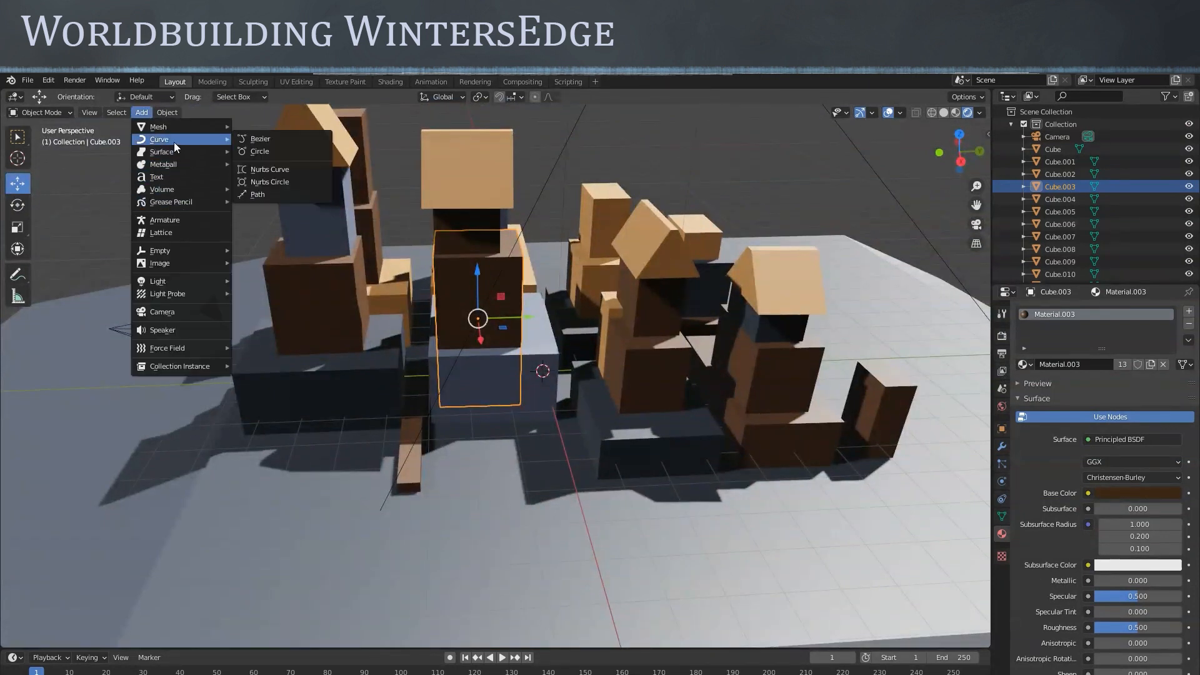
pyautogui.moveTo(178, 129)
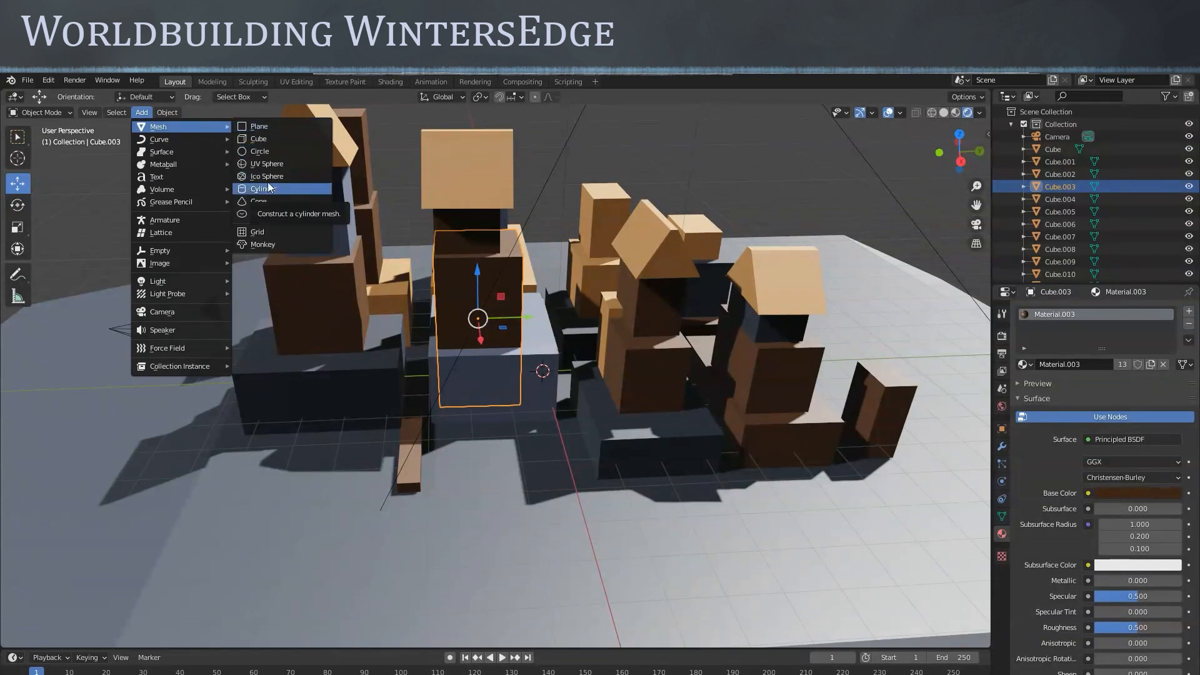
pyautogui.click(269, 153)
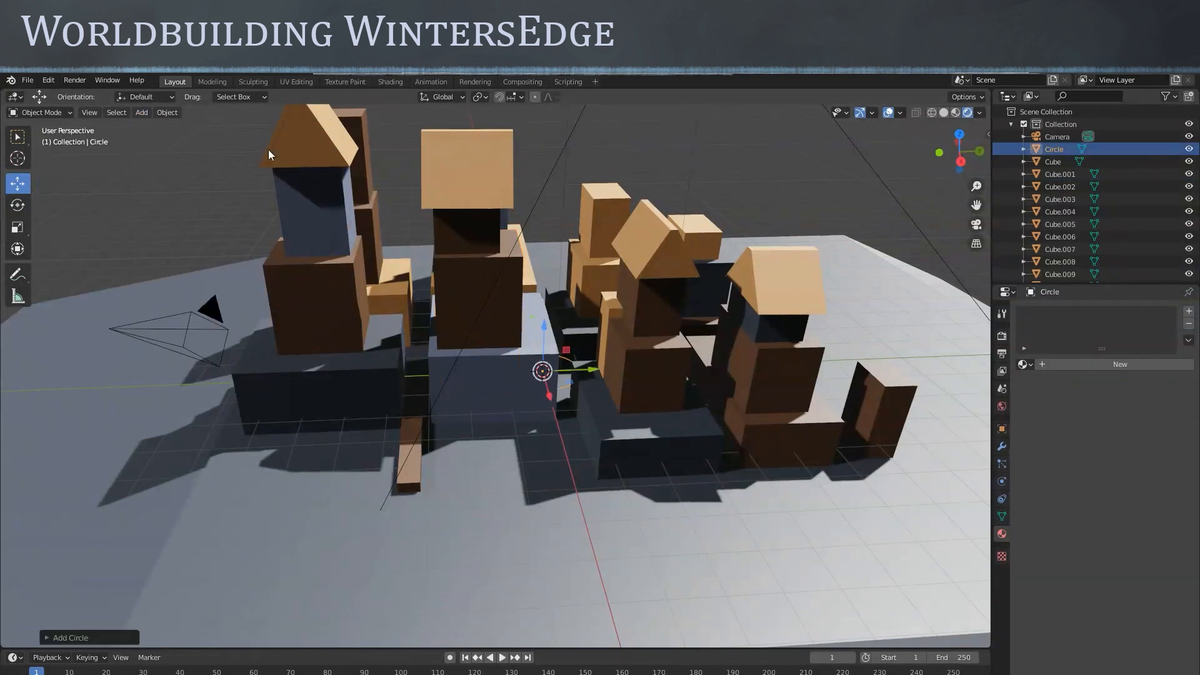
pyautogui.moveTo(539, 329); pyautogui.dragTo(541, 285)
pyautogui.moveTo(550, 349); pyautogui.dragTo(566, 462)
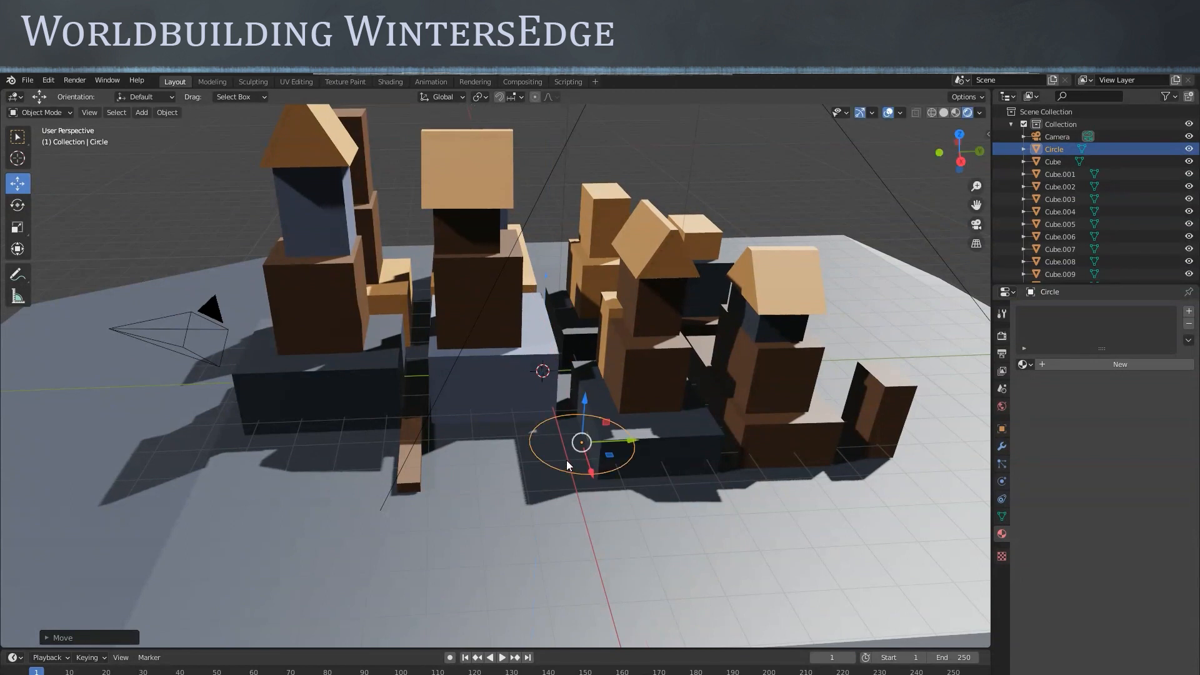
pyautogui.press('Delete')
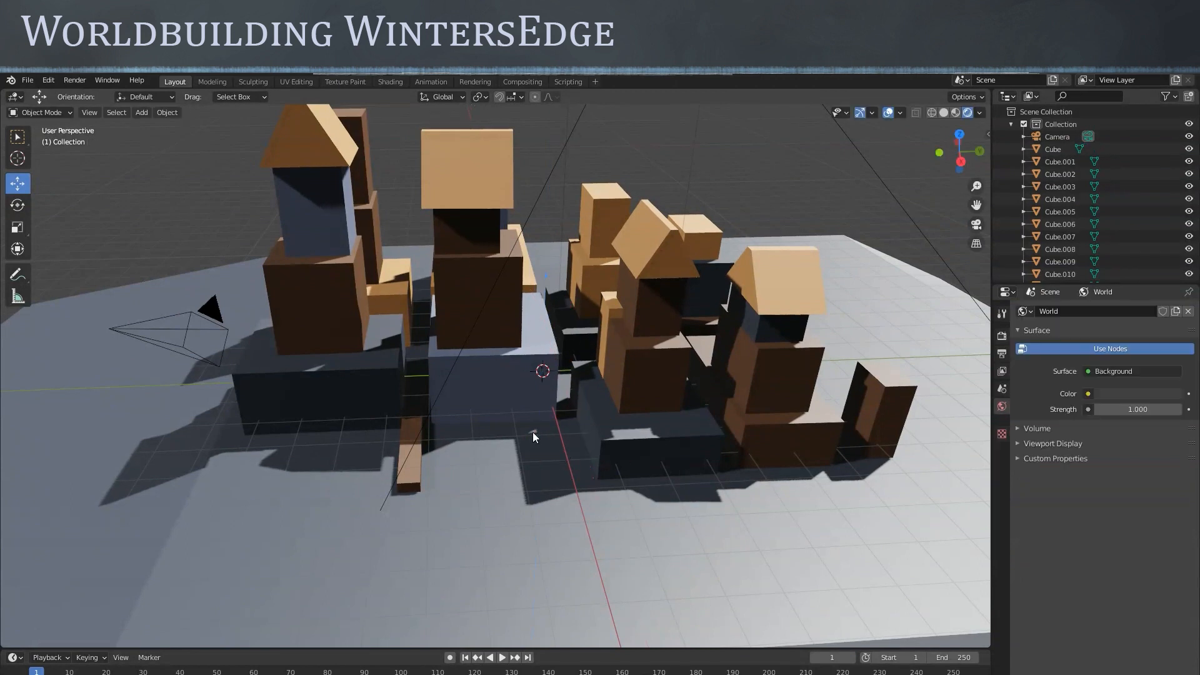
# Add a UV sphere and move it along the X axis onto the open ground in front of the town
pyautogui.click(142, 112)
pyautogui.moveTo(184, 129)
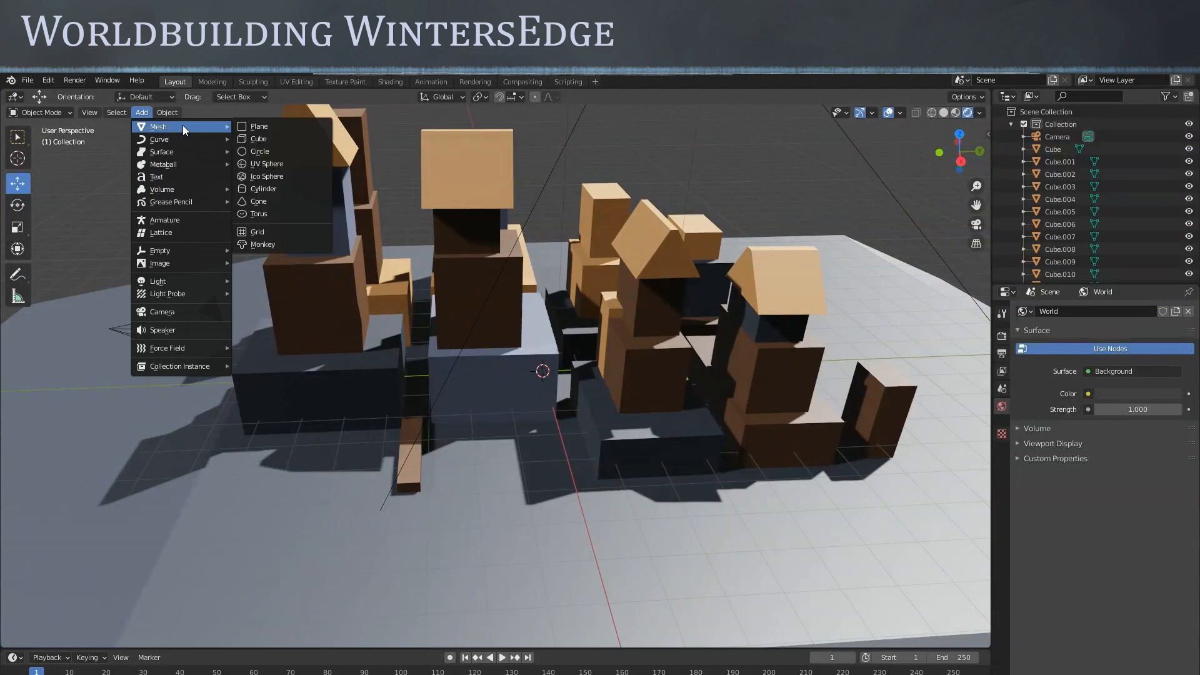
pyautogui.click(274, 164)
pyautogui.moveTo(535, 399); pyautogui.dragTo(564, 506)
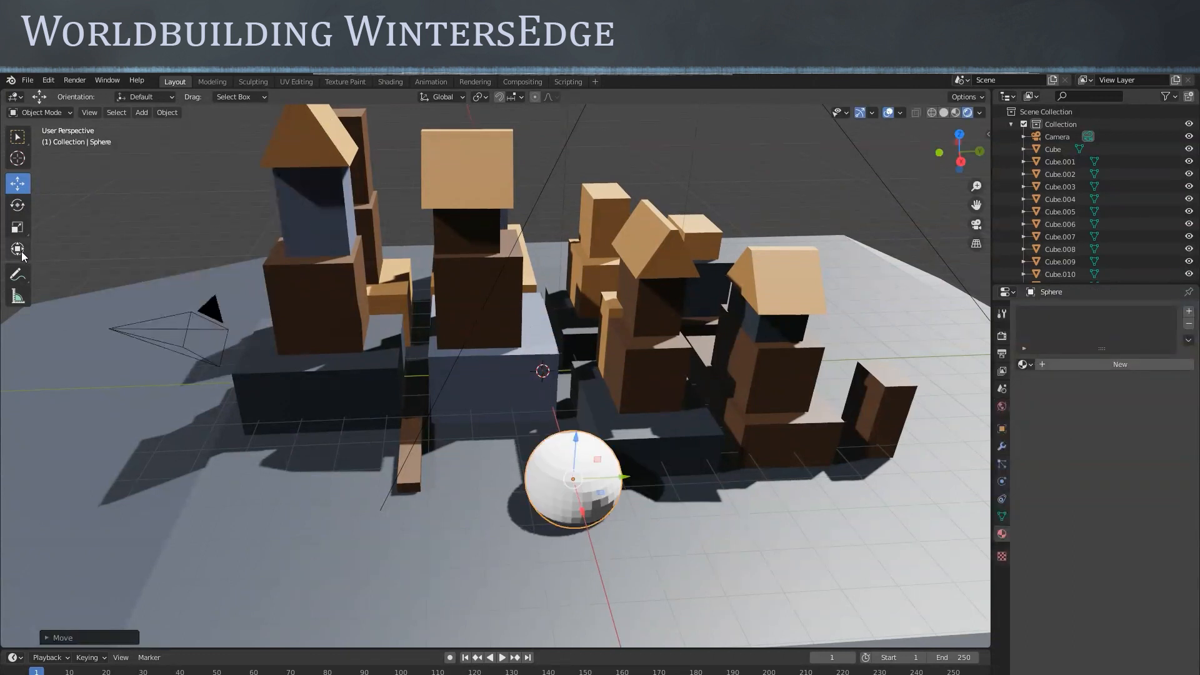
# Scale the sphere along single axes so it is wider along Y and flatter along Z
pyautogui.click(17, 228)
pyautogui.moveTo(613, 478); pyautogui.dragTo(620, 483)
pyautogui.moveTo(576, 438)
pyautogui.mouseDown()
pyautogui.moveTo(575, 463)
pyautogui.moveTo(574, 449)
pyautogui.mouseUp()
pyautogui.moveTo(646, 512); pyautogui.dragTo(616, 562, button='middle')
pyautogui.moveTo(606, 558)
pyautogui.mouseDown()
pyautogui.moveTo(598, 536)
pyautogui.moveTo(609, 545)
pyautogui.mouseUp()
pyautogui.moveTo(609, 545); pyautogui.dragTo(575, 492, button='middle')
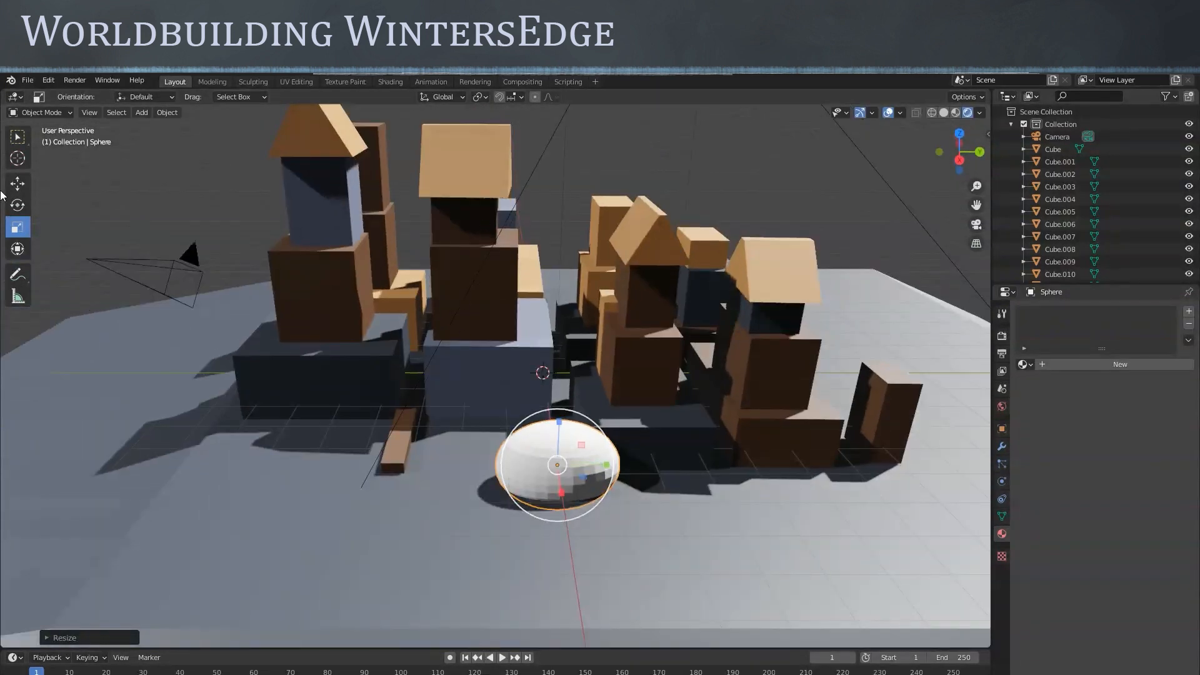
# Raise the flattened sphere, scale it down to a small bush-sized form and adjust its height slightly above the ground
pyautogui.click(21, 186)
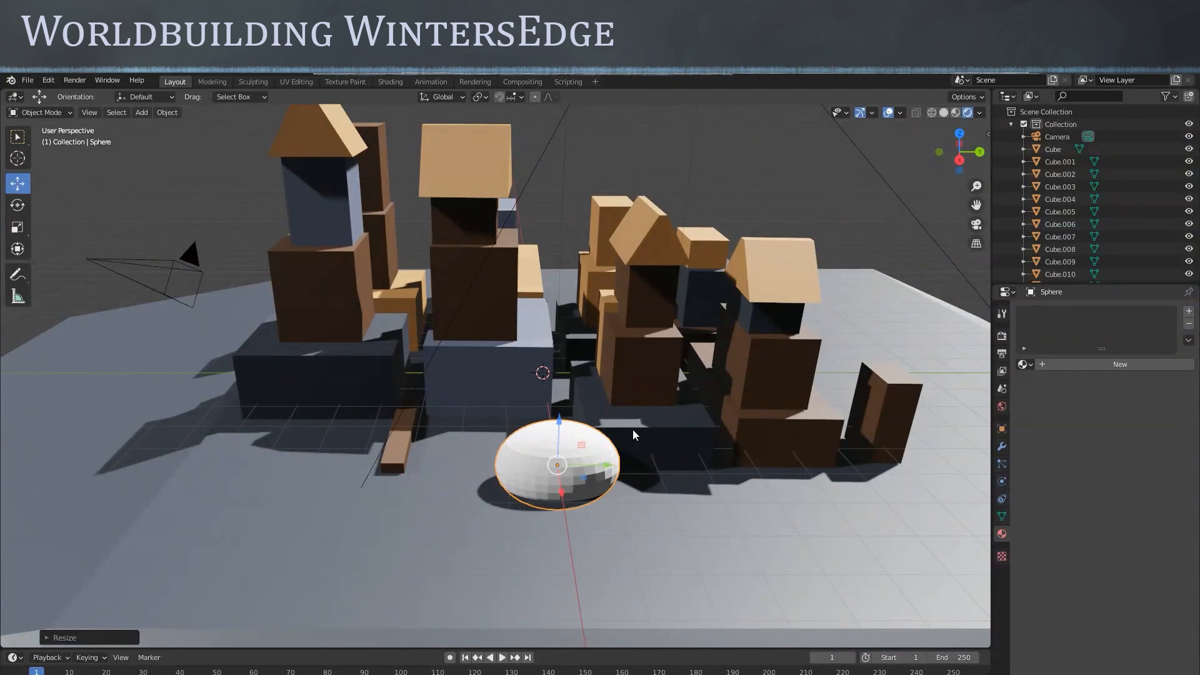
pyautogui.moveTo(559, 419); pyautogui.dragTo(560, 386)
pyautogui.click(18, 227)
pyautogui.moveTo(605, 467); pyautogui.dragTo(575, 444)
pyautogui.click(18, 183)
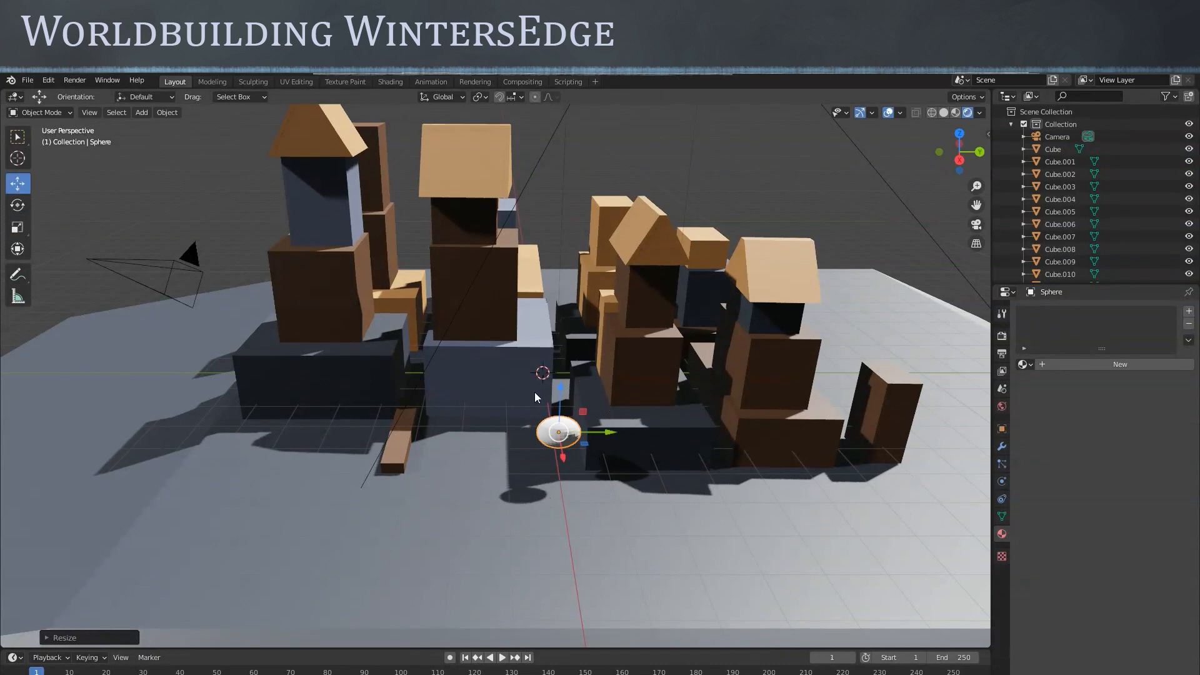
pyautogui.moveTo(564, 395); pyautogui.dragTo(564, 414)
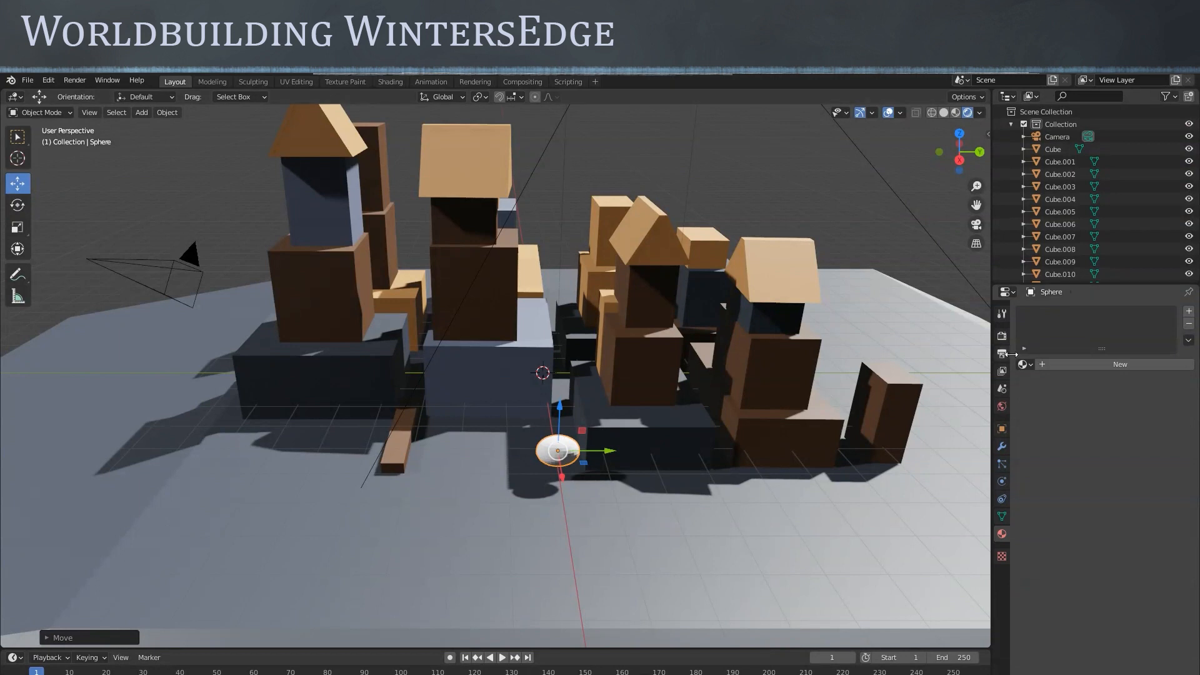
# Give the sphere a new material with a dark green base colour, hue 0.288 and saturation 0.618
pyautogui.click(1189, 312)
pyautogui.click(1114, 365)
pyautogui.click(1120, 496)
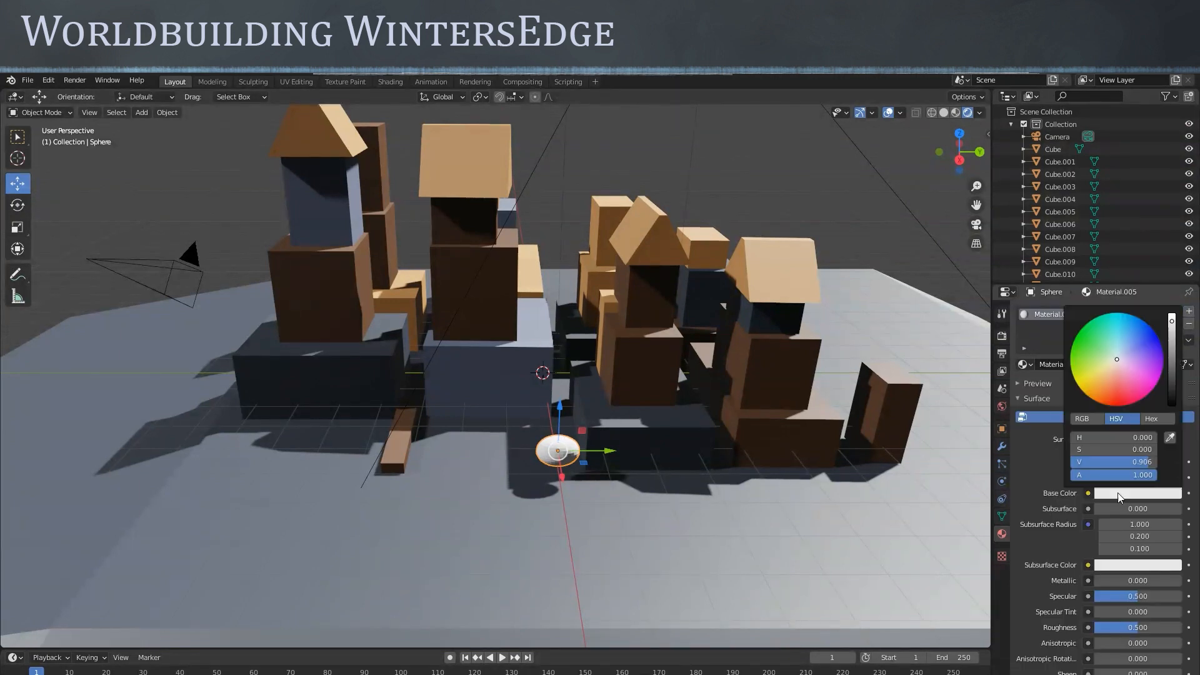
pyautogui.click(1091, 356)
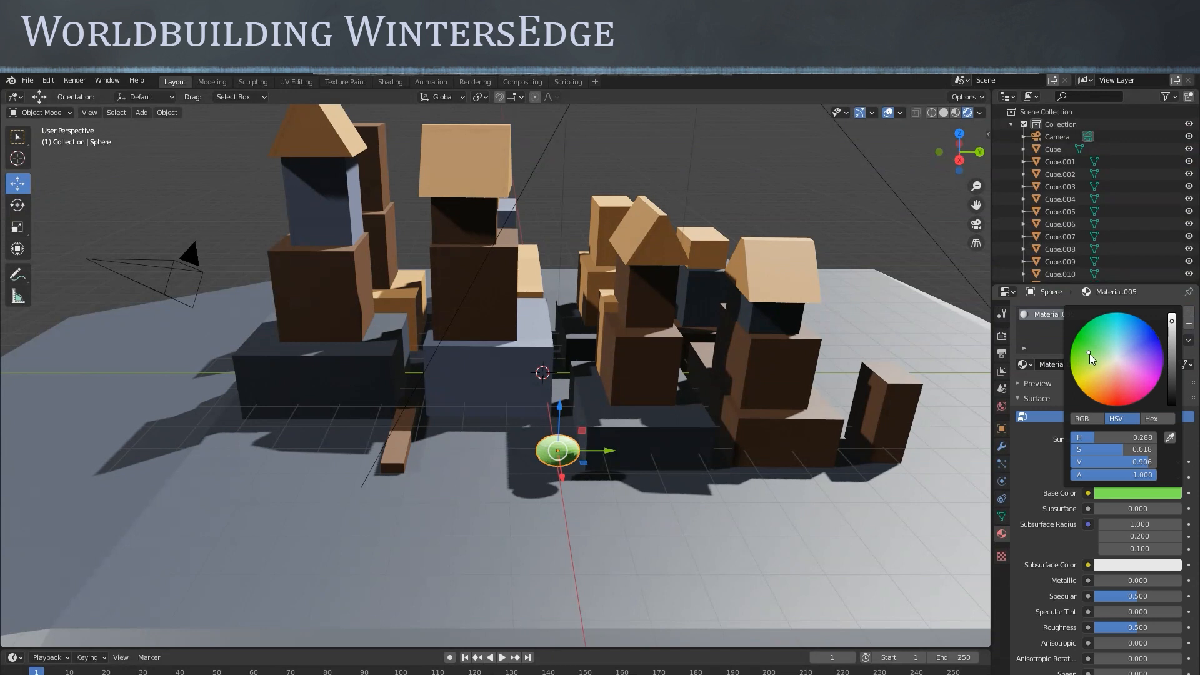
pyautogui.click(1128, 491)
pyautogui.moveTo(1135, 461); pyautogui.dragTo(1092, 453)
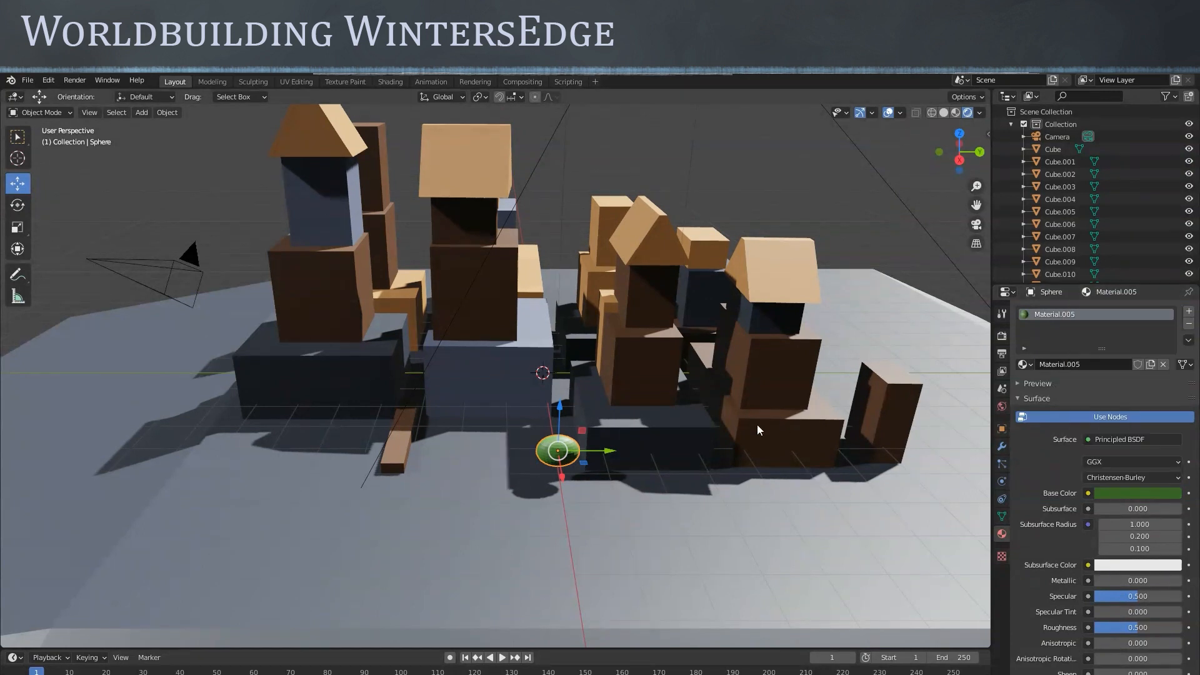
# Duplicate the brown house block behind the green sphere and move the copy forward to the sphere
pyautogui.click(564, 500)
pyautogui.scroll(2, 582, 476)
pyautogui.moveTo(615, 505); pyautogui.dragTo(630, 516, button='middle')
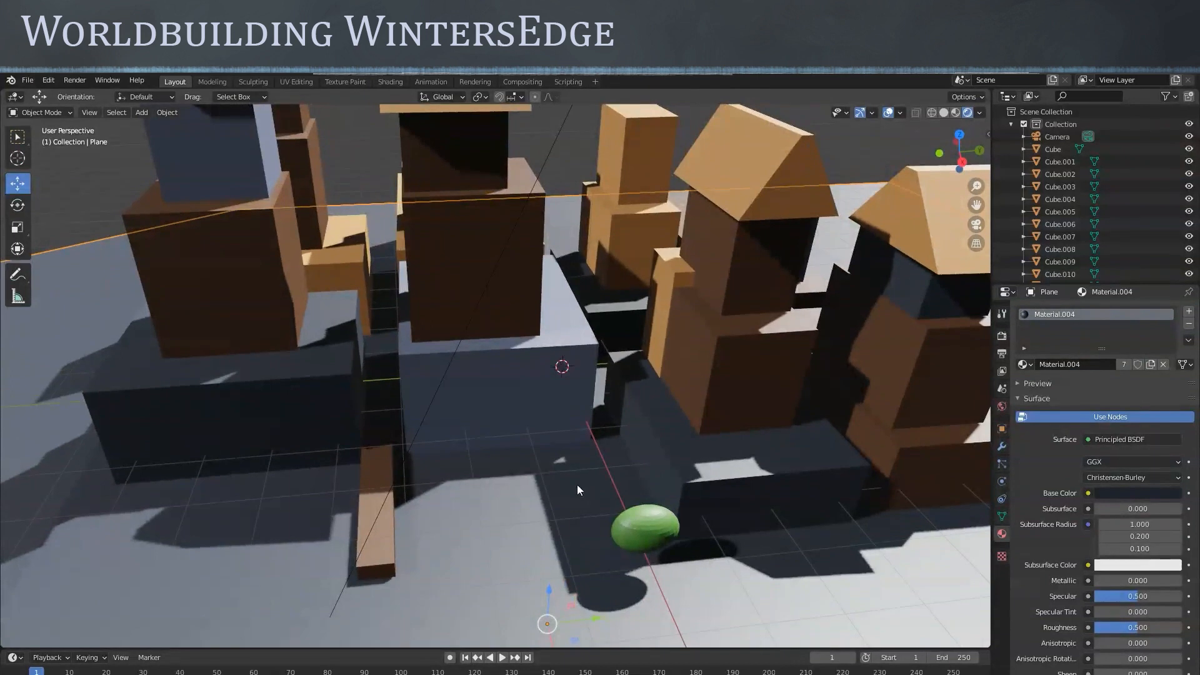
pyautogui.click(714, 372)
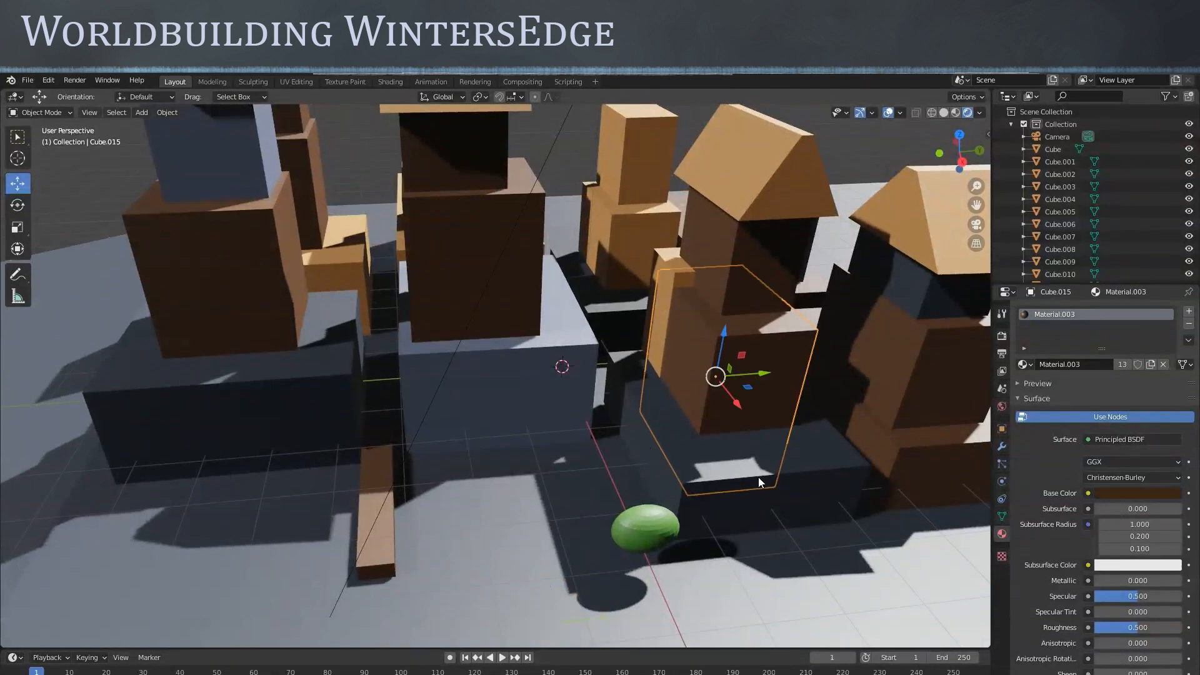
pyautogui.hotkey('shift', 'd')
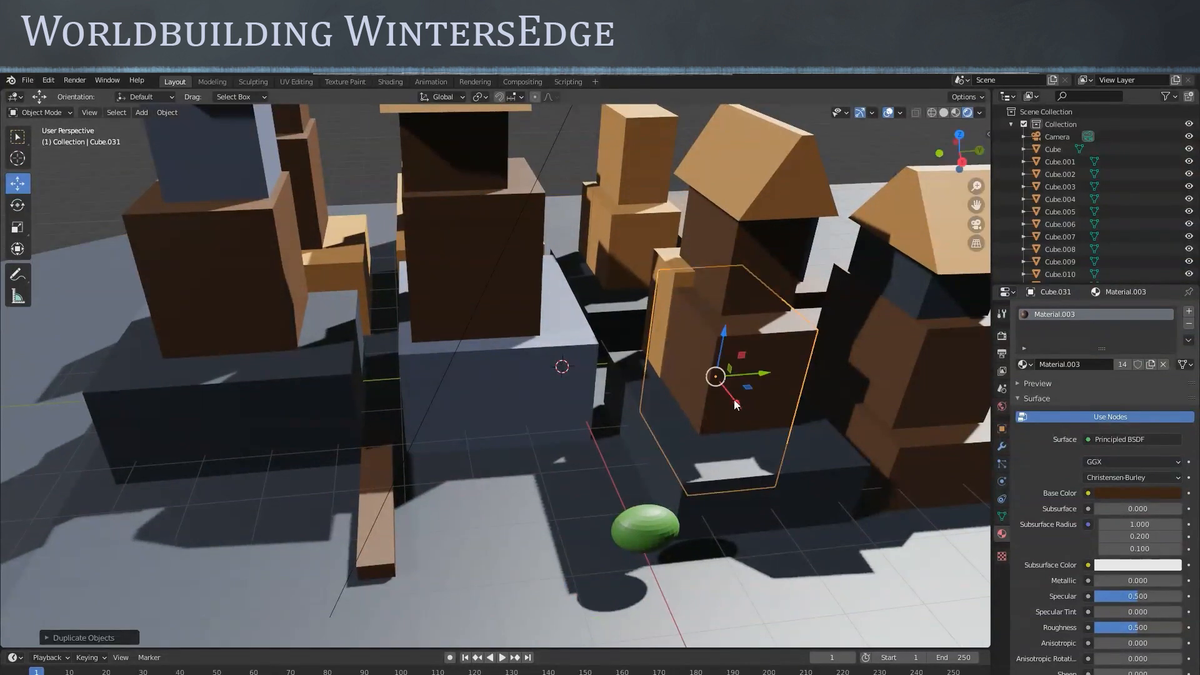
pyautogui.click(780, 489)
pyautogui.moveTo(777, 453); pyautogui.dragTo(669, 463)
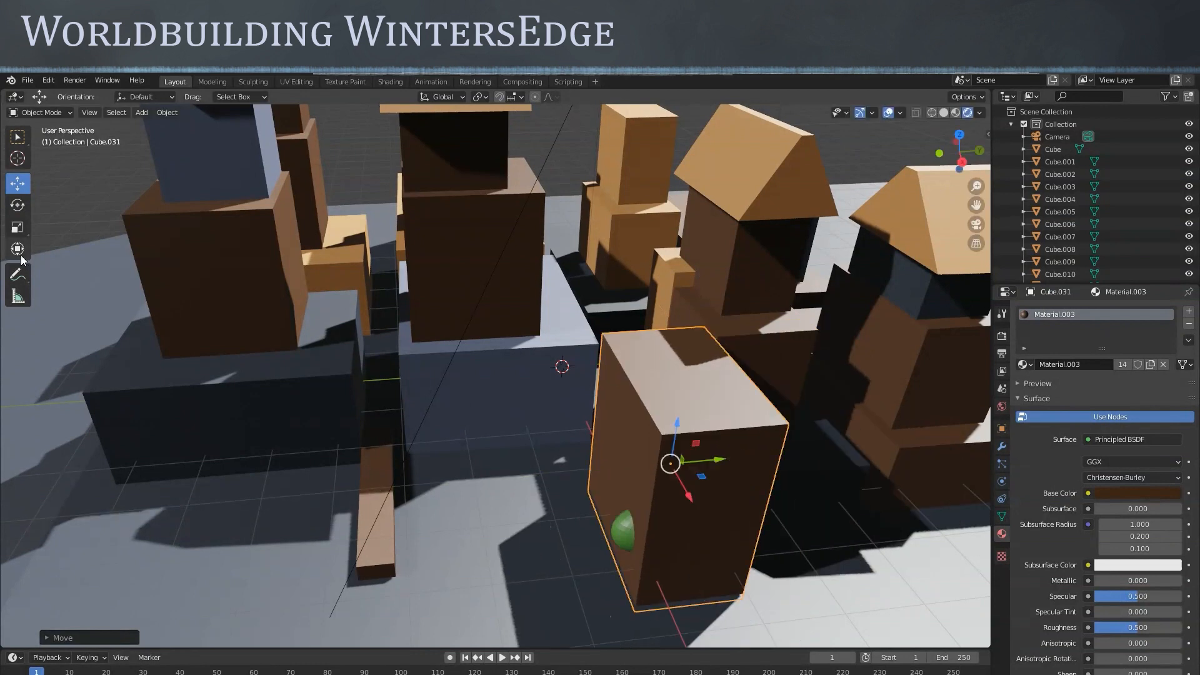
# Scale the copied brown block down to a tiny size and stretch it along Z into a thin upright post
pyautogui.click(17, 227)
pyautogui.moveTo(693, 514); pyautogui.dragTo(698, 488)
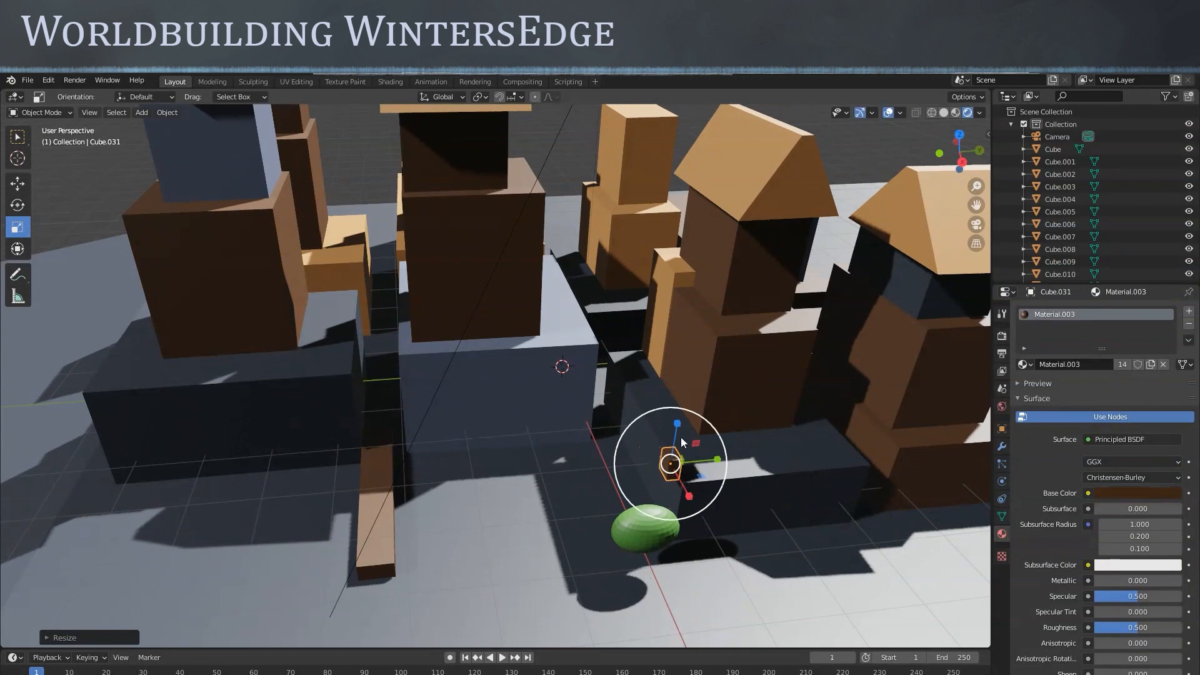
pyautogui.moveTo(679, 427); pyautogui.dragTo(694, 362)
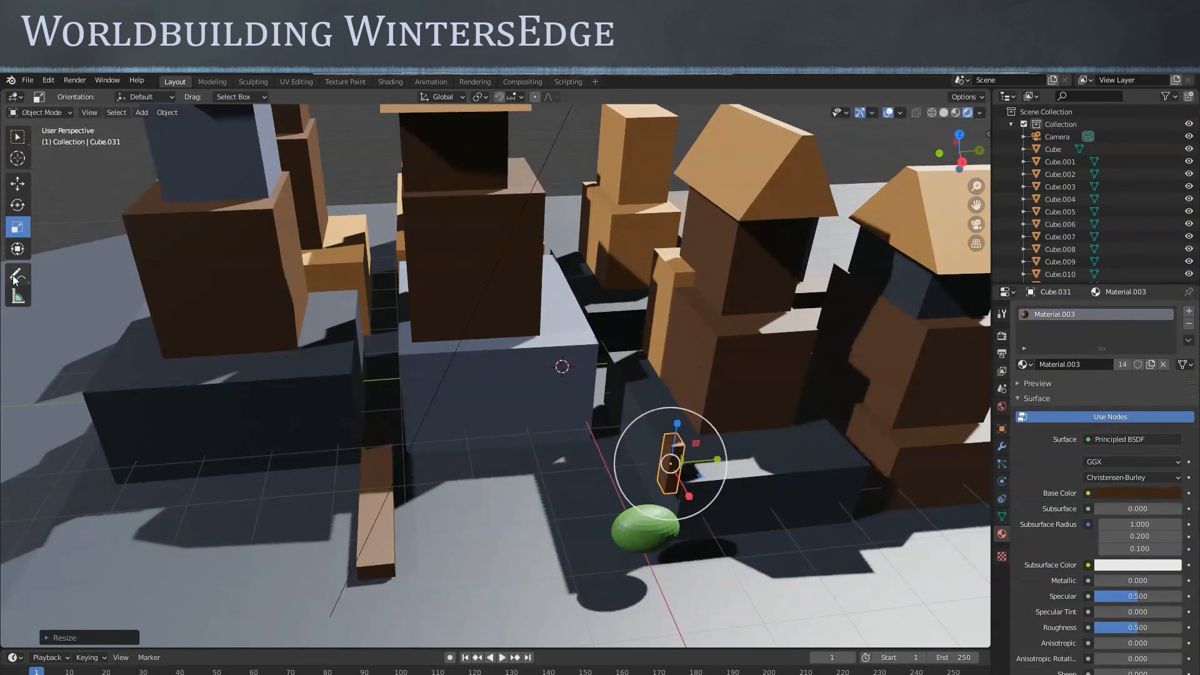
# Move the thin brown post to the green sphere and lower it along Z as the tree's trunk
pyautogui.click(17, 183)
pyautogui.moveTo(685, 497); pyautogui.dragTo(704, 531)
pyautogui.press('g')
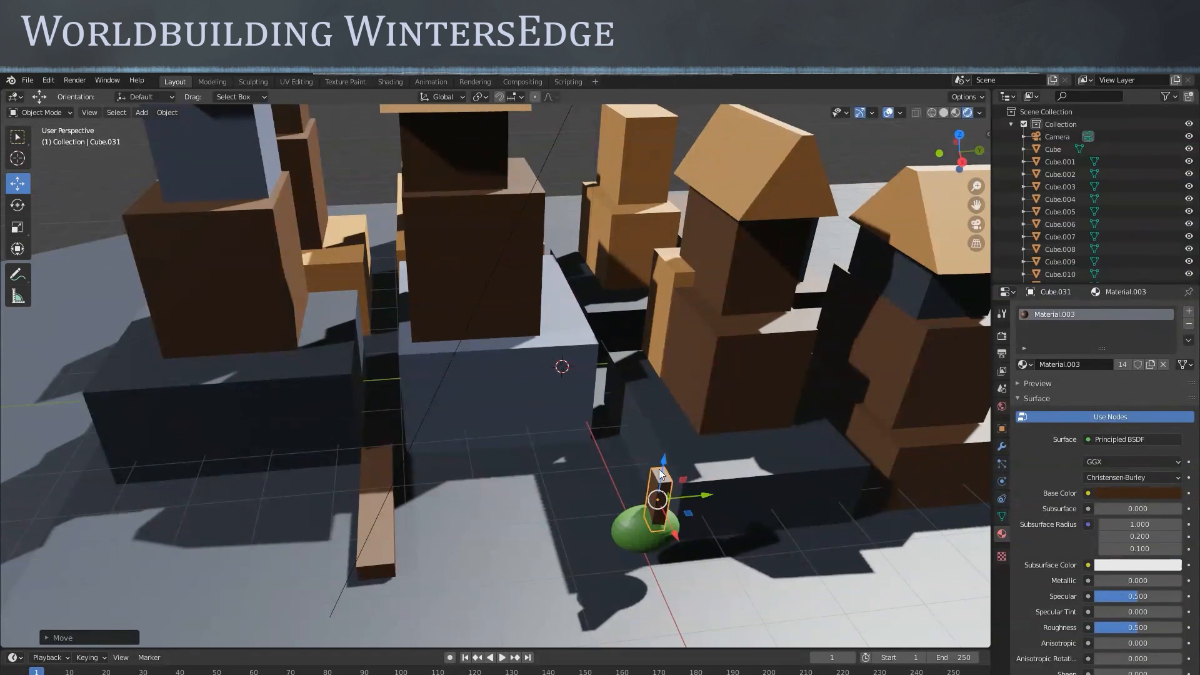
pyautogui.press('z')
pyautogui.moveTo(645, 511); pyautogui.dragTo(645, 514)
pyautogui.moveTo(694, 558); pyautogui.dragTo(688, 533, button='middle')
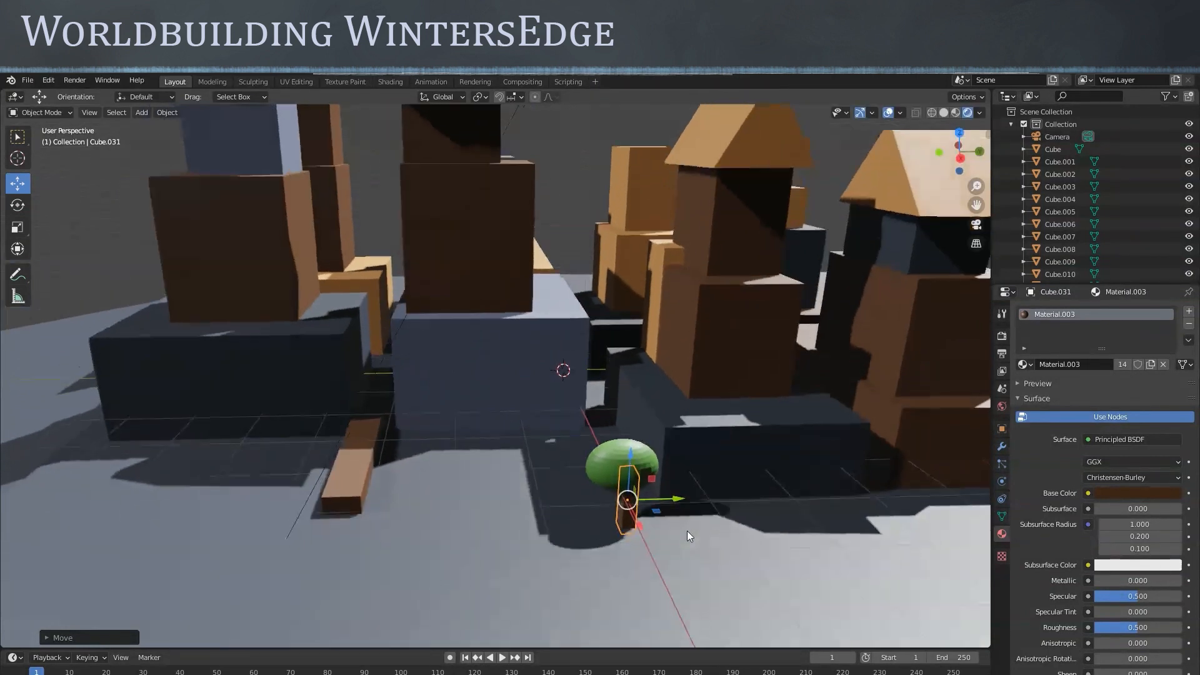
# Narrow the brown trunk along X and shift it along X so it sits under the green sphere
pyautogui.moveTo(666, 495); pyautogui.dragTo(663, 530)
pyautogui.moveTo(662, 529); pyautogui.dragTo(707, 588, button='middle')
pyautogui.click(17, 229)
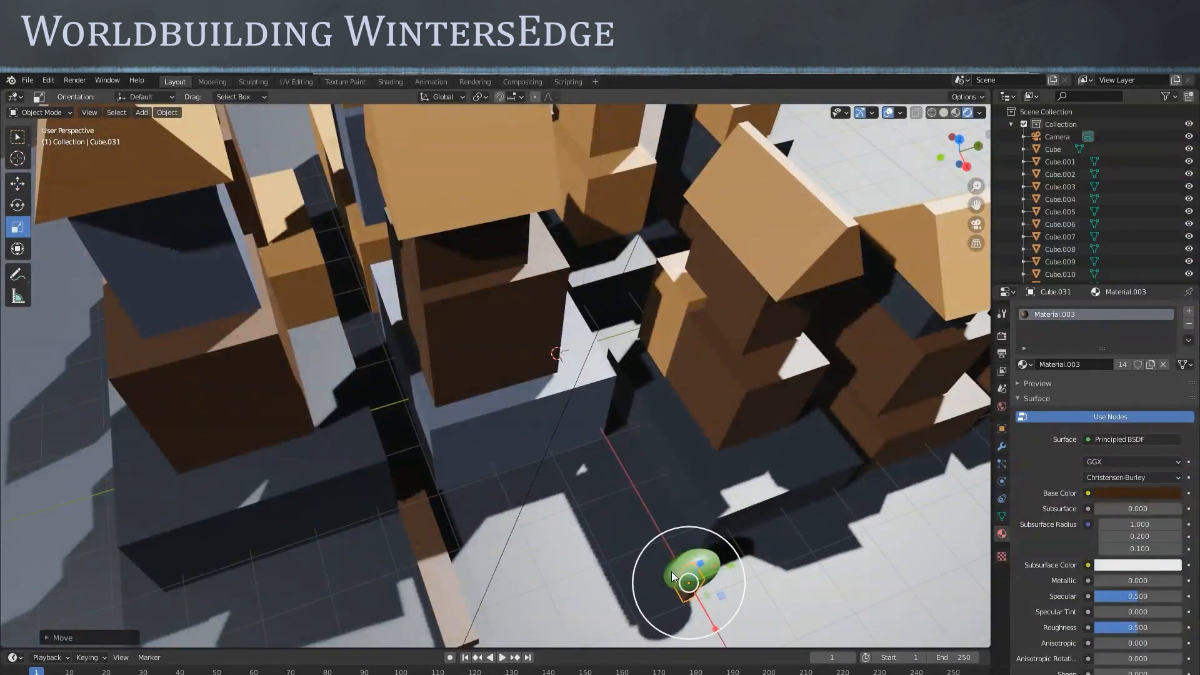
pyautogui.moveTo(716, 628); pyautogui.dragTo(702, 601)
pyautogui.moveTo(707, 552); pyautogui.dragTo(683, 486, button='middle')
pyautogui.hotkey('shift', 'space')
pyautogui.press('g')
pyautogui.moveTo(603, 462); pyautogui.dragTo(693, 625, button='middle')
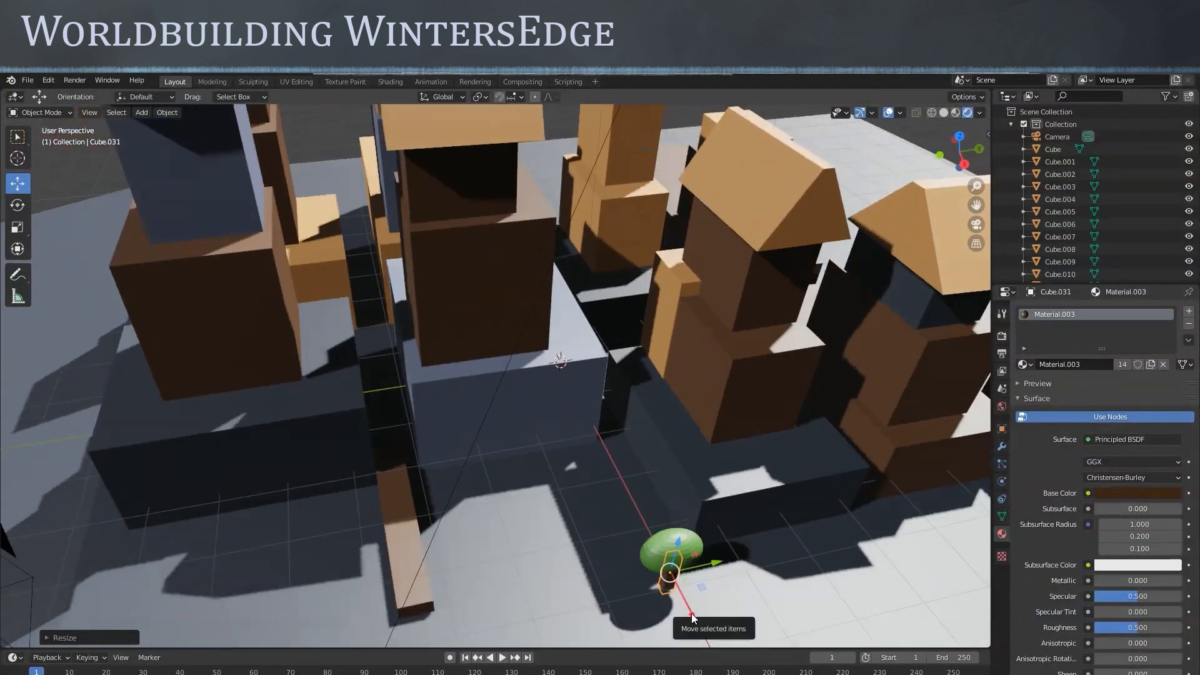
pyautogui.moveTo(691, 615); pyautogui.dragTo(674, 563)
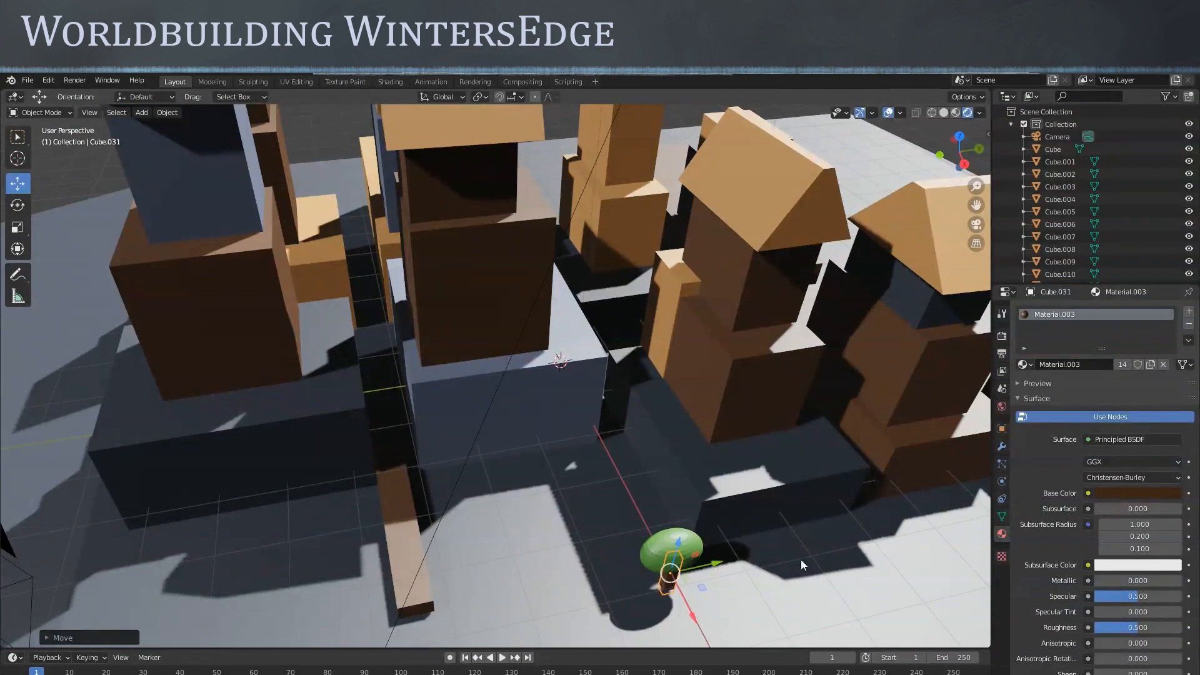
# Duplicate the green sphere, move the copy behind the original, then tilt and lengthen it as a second crown
pyautogui.click(662, 543)
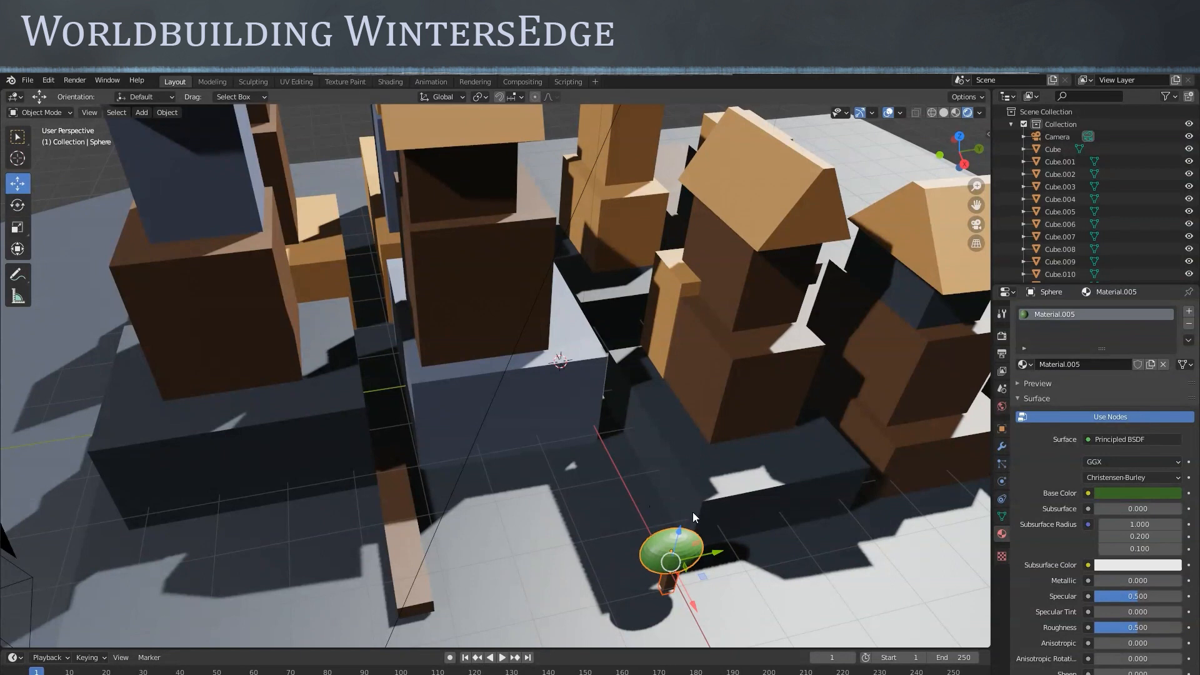
pyautogui.hotkey('shift', 'd')
pyautogui.press('Escape')
pyautogui.moveTo(692, 608); pyautogui.dragTo(619, 565)
pyautogui.click(18, 206)
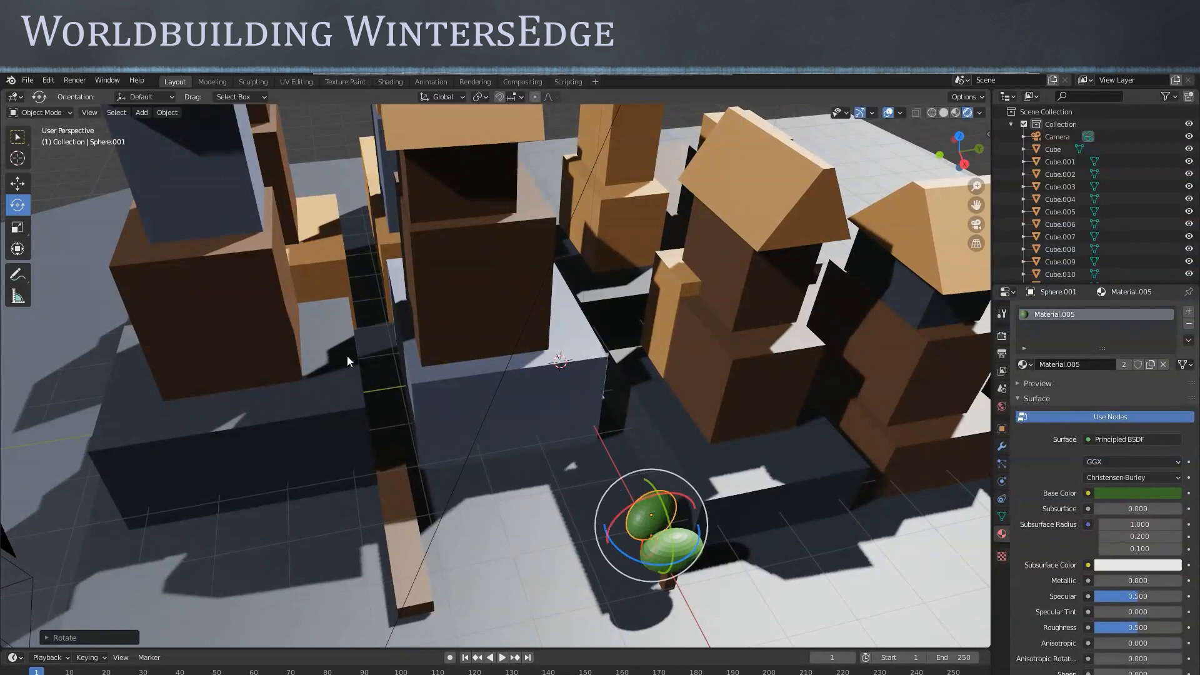
pyautogui.click(17, 226)
pyautogui.moveTo(665, 476); pyautogui.dragTo(663, 486)
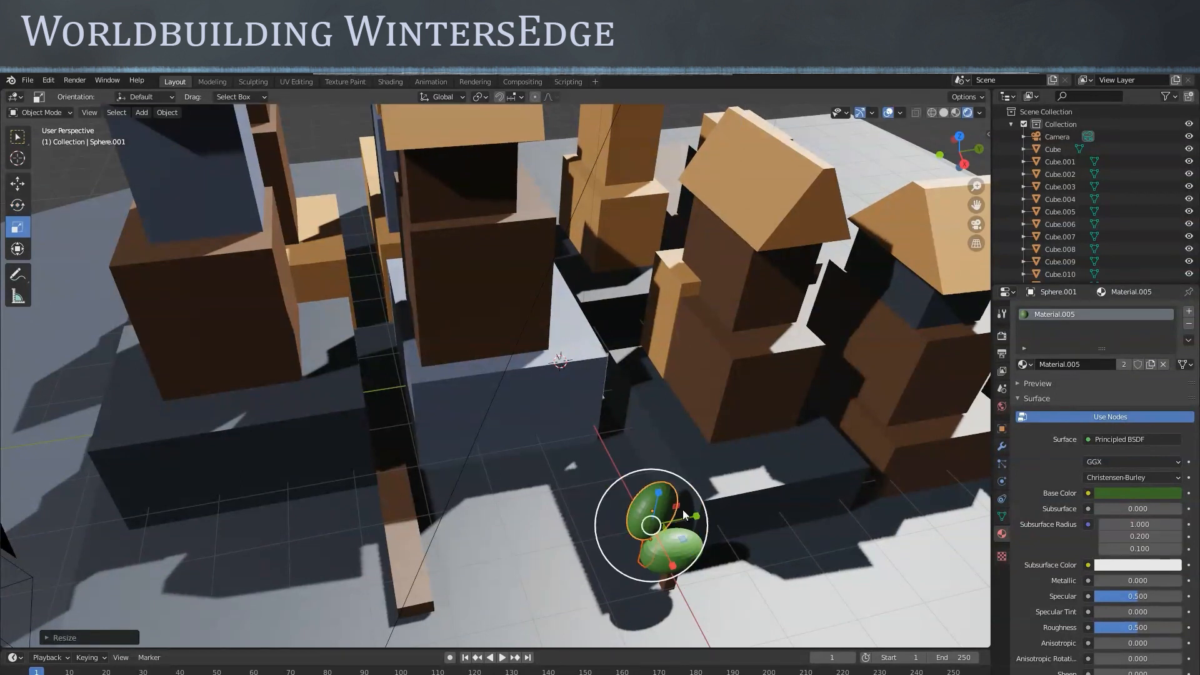
# Duplicate the two green crowns together with the trunk and move the copied tree along Y beside the original
pyautogui.click(16, 141)
pyautogui.keyDown('shift'); pyautogui.click(678, 558); pyautogui.keyUp('shift')
pyautogui.keyDown('shift'); pyautogui.click(670, 582); pyautogui.keyUp('shift')
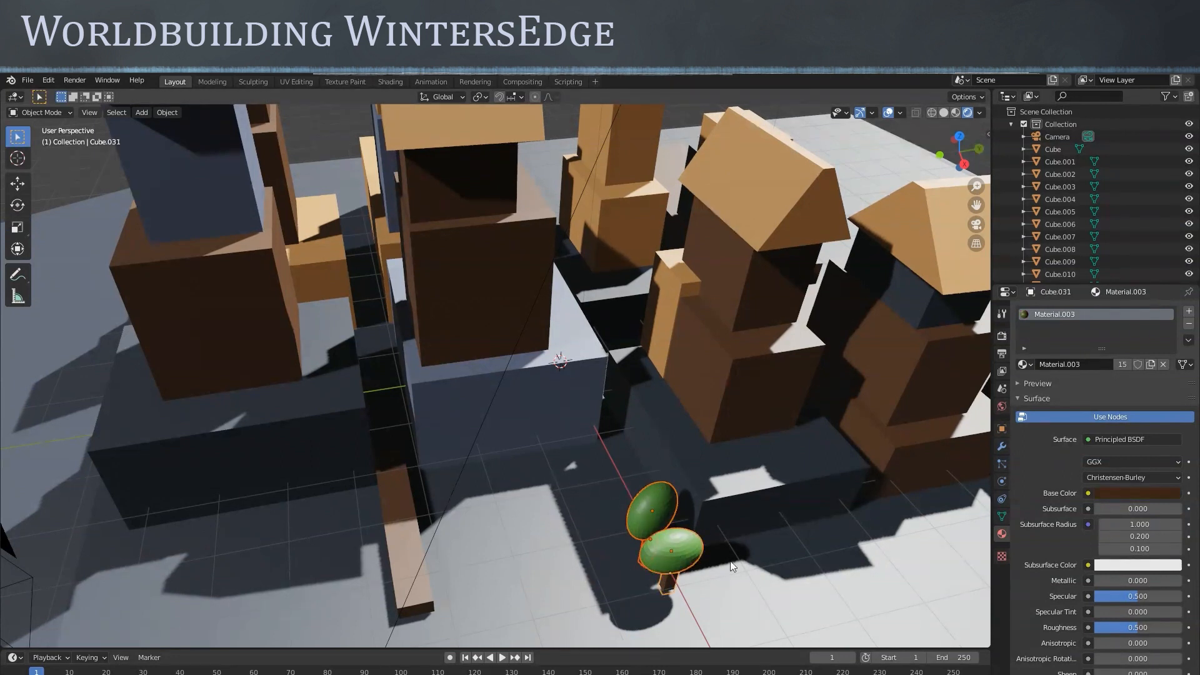
pyautogui.hotkey('shift', 'd')
pyautogui.press('Escape')
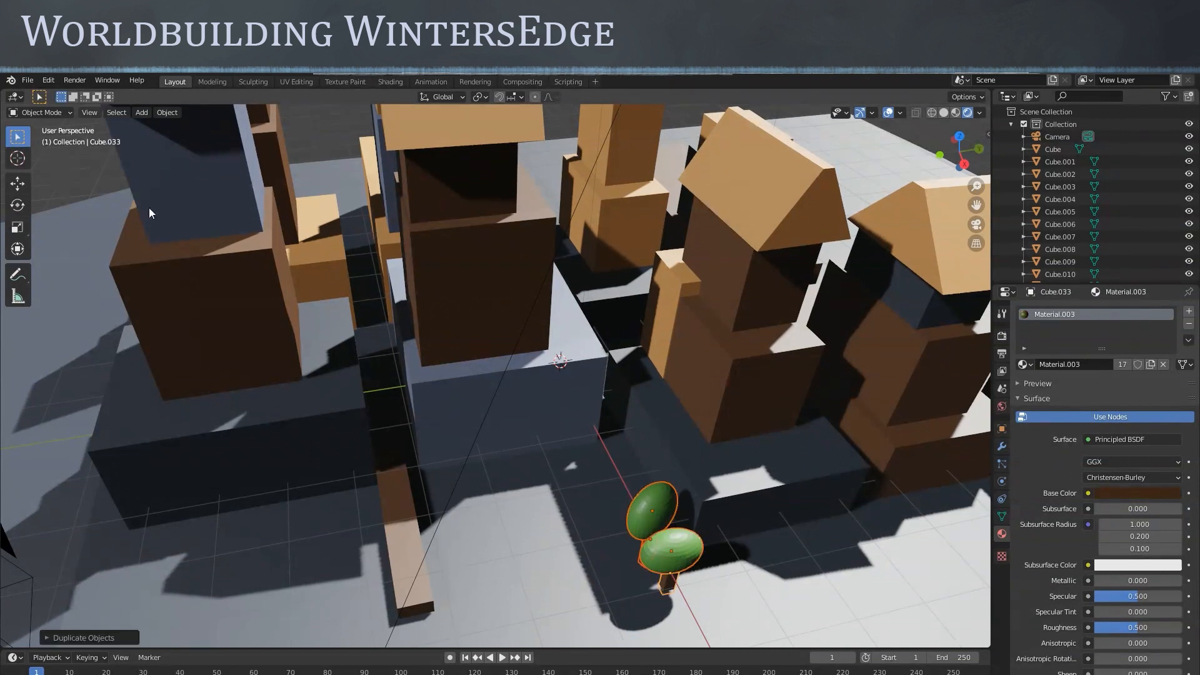
pyautogui.click(17, 182)
pyautogui.moveTo(708, 533); pyautogui.dragTo(652, 545)
# Rotate the copied tree so its crowns point in a different direction from the original's
pyautogui.click(17, 204)
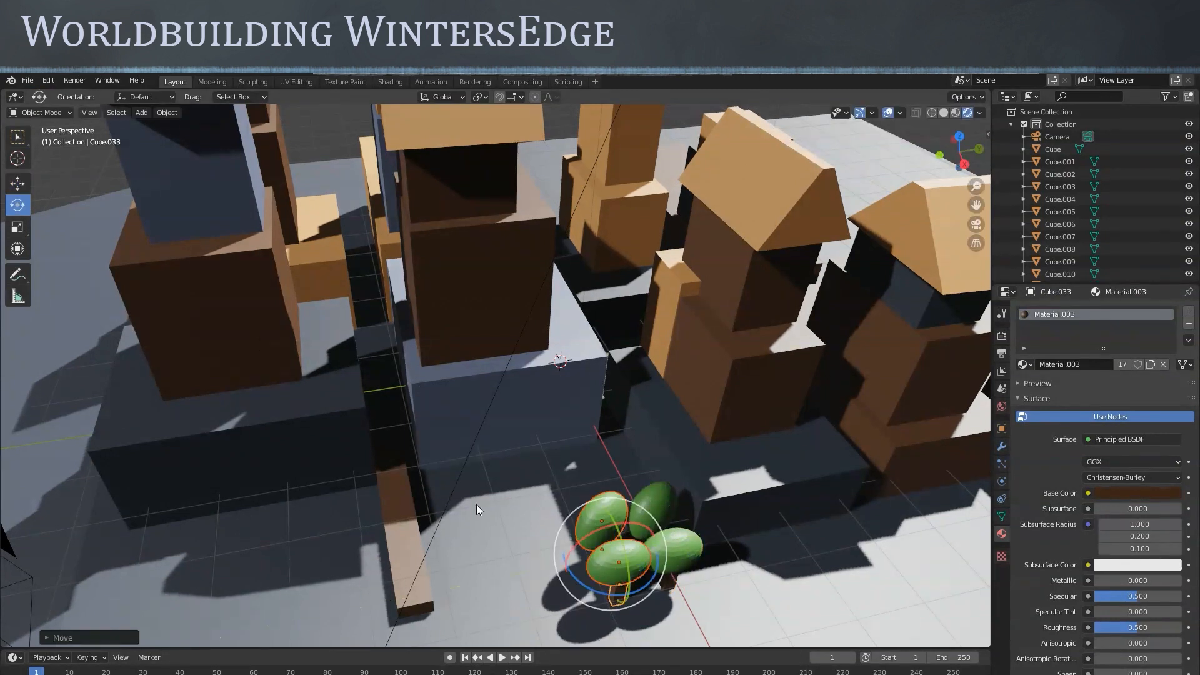
pyautogui.moveTo(590, 592); pyautogui.dragTo(617, 541)
pyautogui.click(18, 227)
pyautogui.click(17, 182)
pyautogui.moveTo(680, 546); pyautogui.dragTo(654, 474, button='middle')
# Select all parts of both trees without the ground plane, duplicate them and move the copies along X toward the houses
pyautogui.press('w')
pyautogui.moveTo(460, 419); pyautogui.dragTo(600, 550)
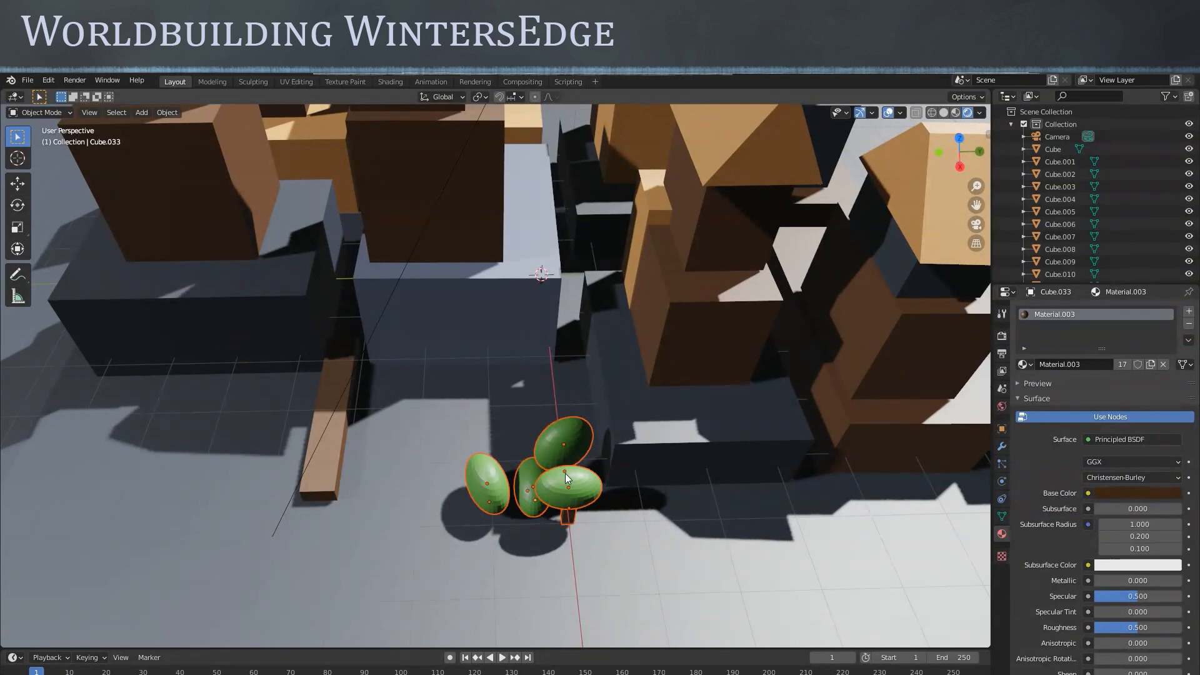
pyautogui.scroll(-5, 565, 474)
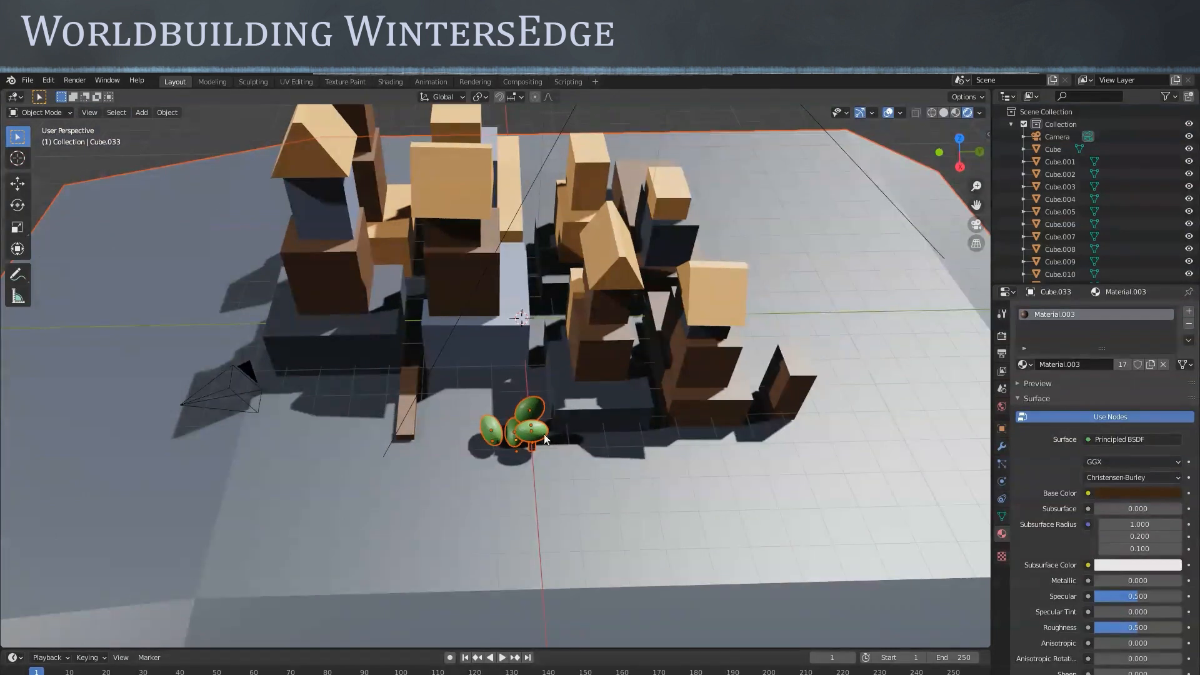
pyautogui.keyDown('ctrl'); pyautogui.moveTo(76, 419); pyautogui.dragTo(228, 520); pyautogui.keyUp('ctrl')
pyautogui.scroll(6, 589, 505)
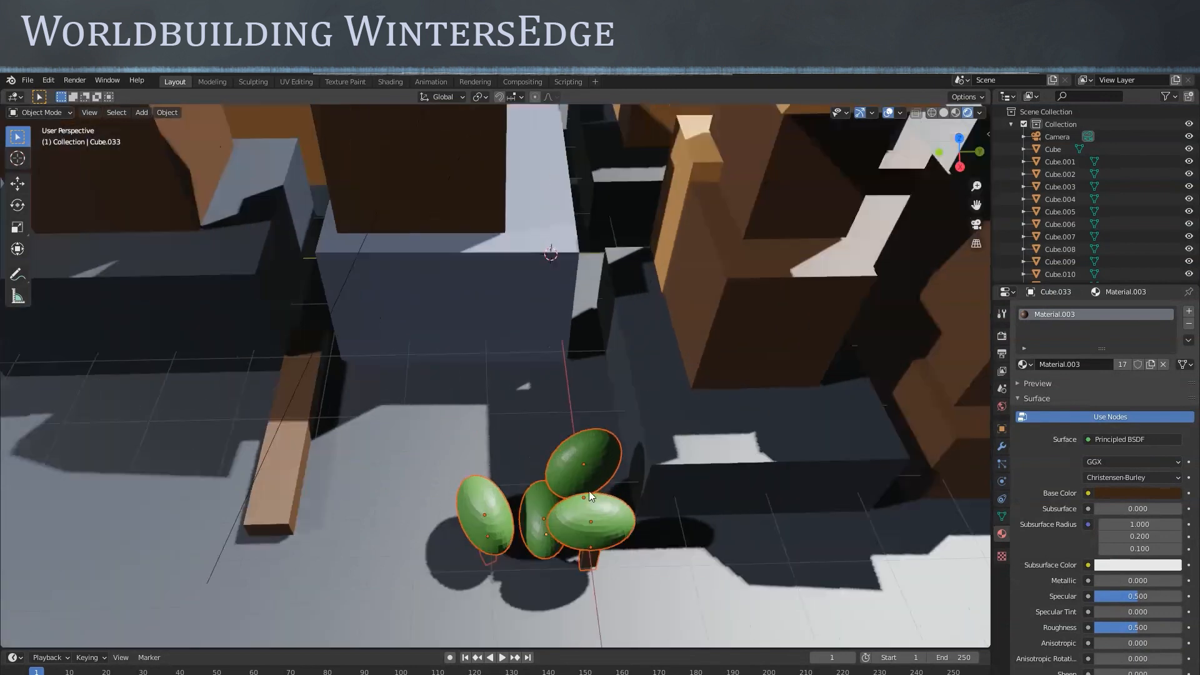
pyautogui.hotkey('shift', 'd')
pyautogui.rightClick(673, 493)
pyautogui.click(17, 183)
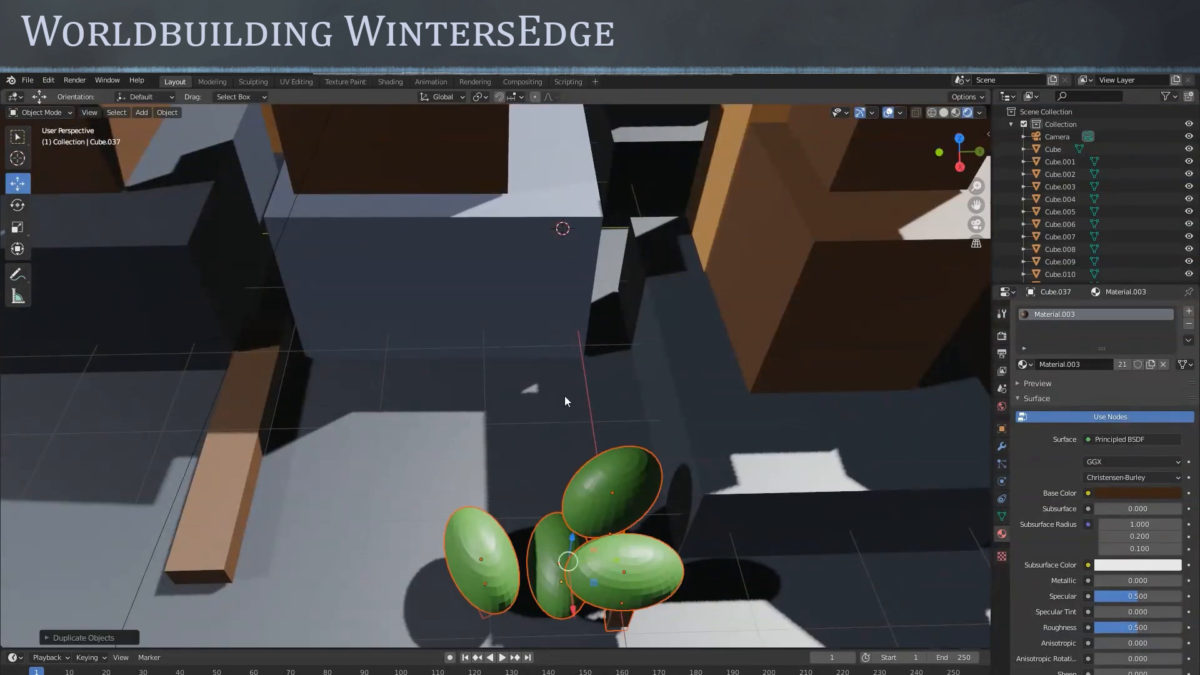
pyautogui.scroll(-1, 563, 400)
pyautogui.moveTo(653, 490); pyautogui.dragTo(675, 512, button='middle')
pyautogui.moveTo(639, 589); pyautogui.dragTo(553, 480)
# Rotate the duplicated tree group and shift it along Y and X to form an irregular clump with the first trees
pyautogui.click(17, 204)
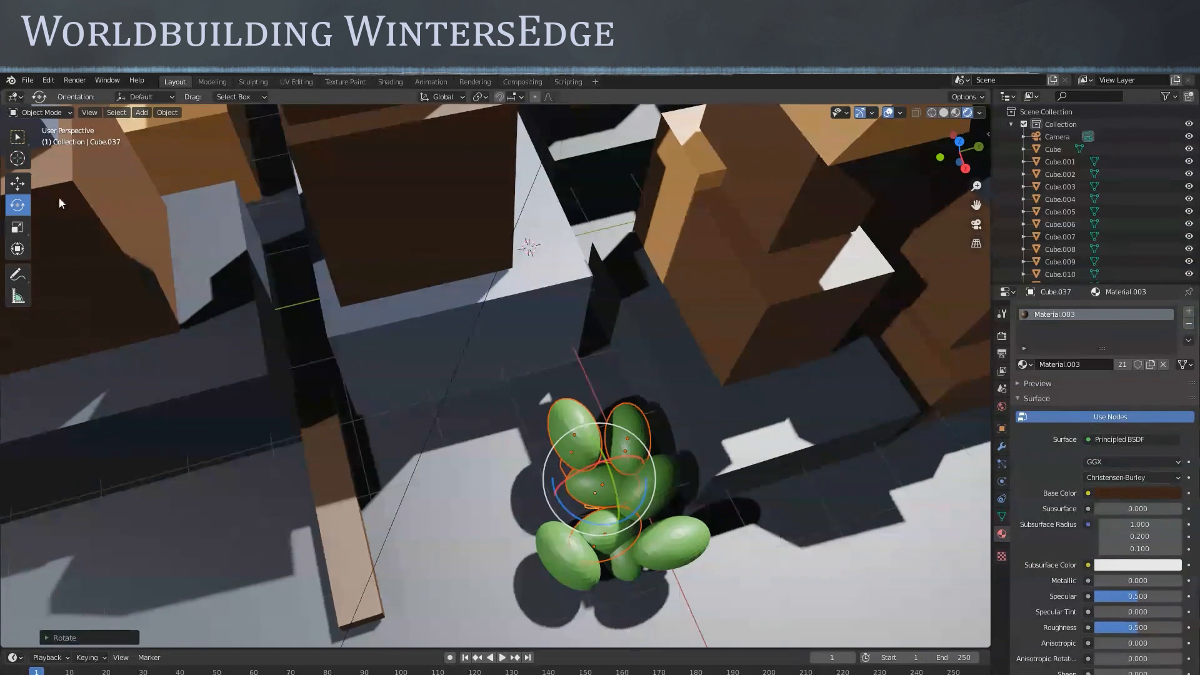
pyautogui.click(18, 182)
pyautogui.moveTo(642, 465); pyautogui.dragTo(613, 473)
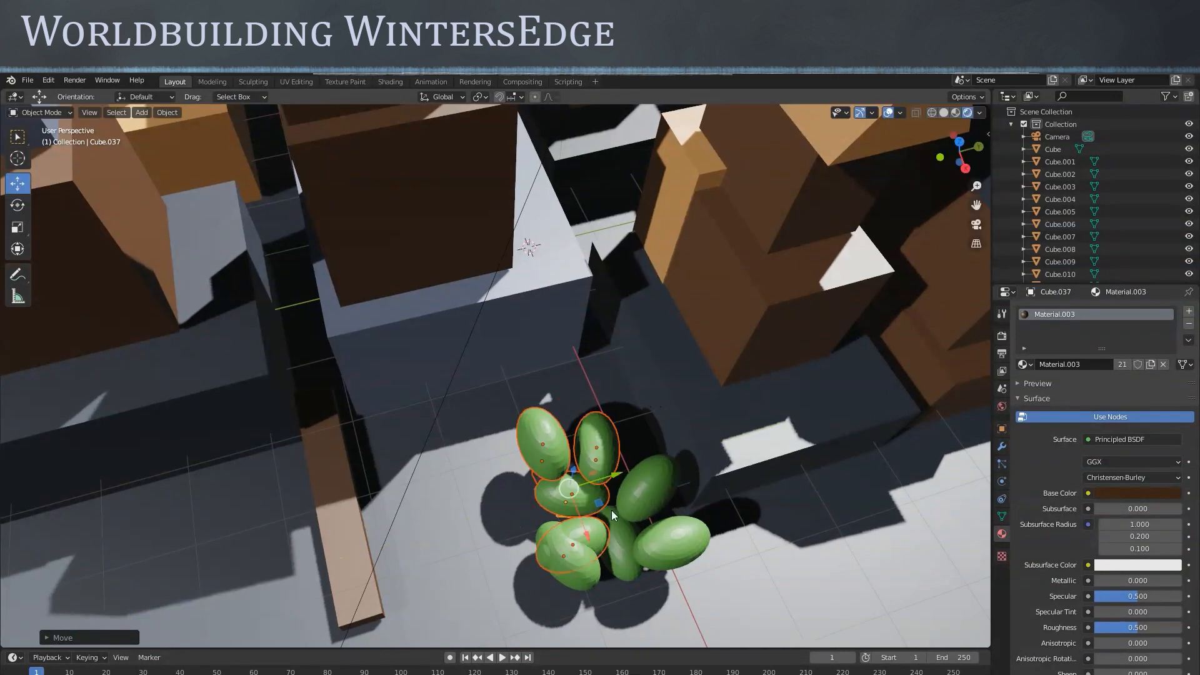
pyautogui.moveTo(587, 536); pyautogui.dragTo(578, 515)
pyautogui.moveTo(631, 464); pyautogui.dragTo(540, 450, button='middle')
pyautogui.scroll(-4, 598, 403)
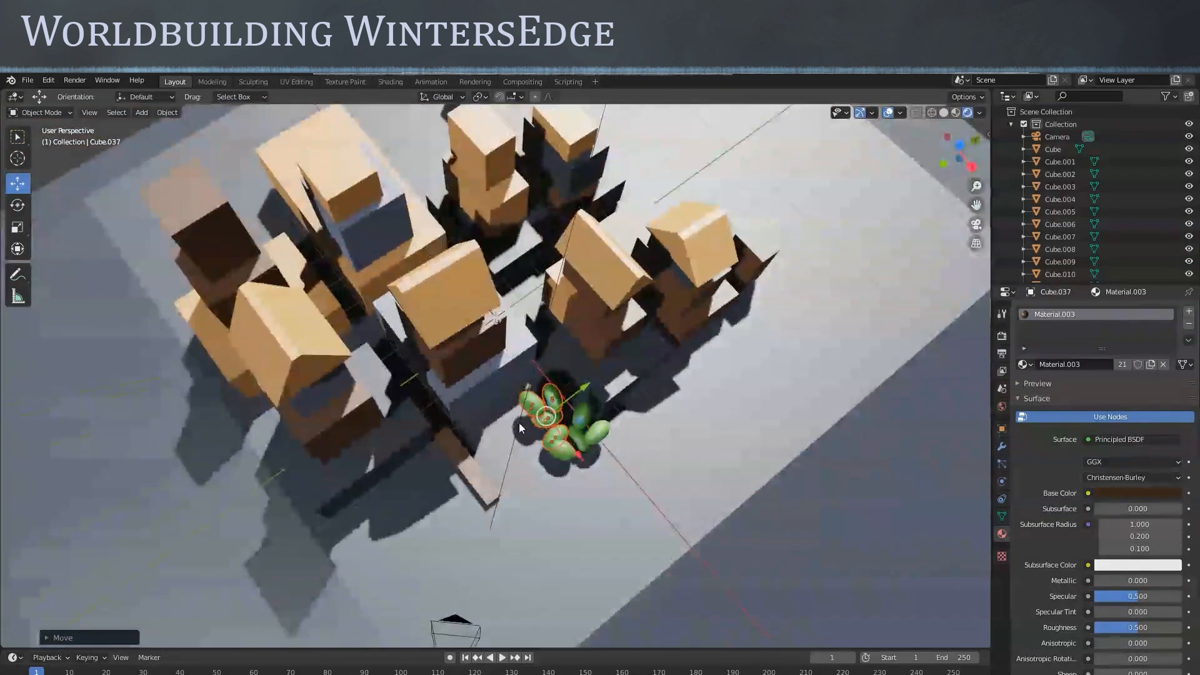
pyautogui.moveTo(582, 448); pyautogui.dragTo(587, 454)
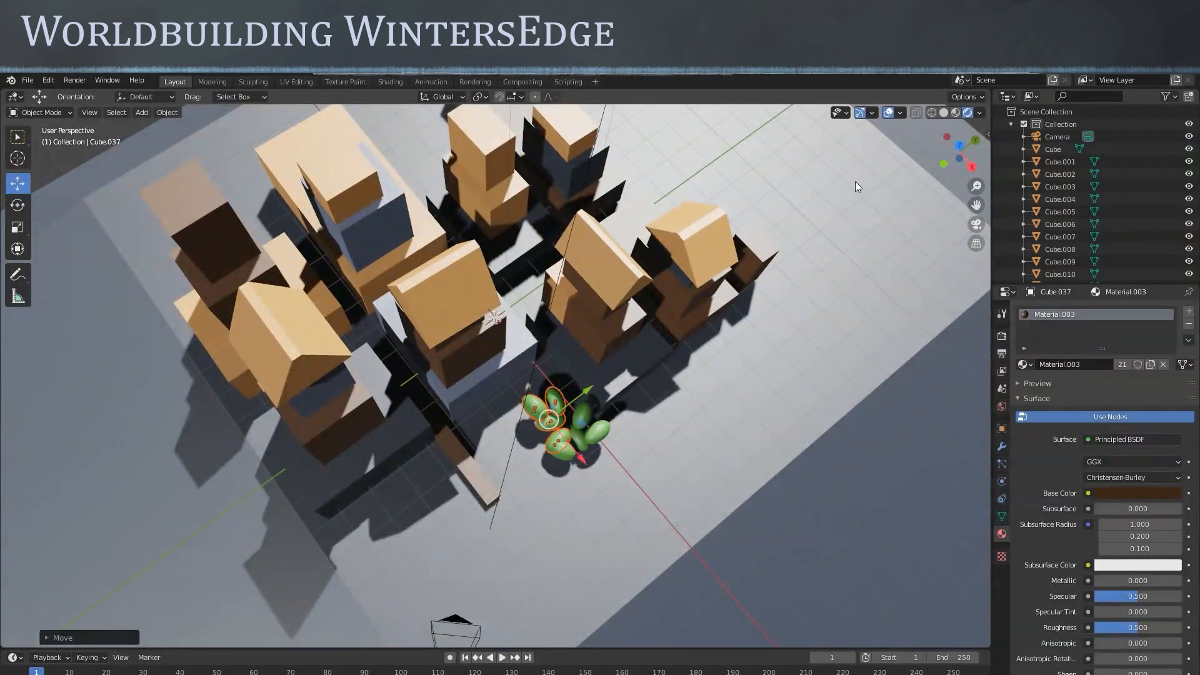
# Make the trees' green material less shiny with specular 0.124 and roughness 0.720
pyautogui.click(498, 388)
pyautogui.moveTo(497, 388); pyautogui.dragTo(396, 352, button='middle')
pyautogui.scroll(2, 435, 365)
pyautogui.scroll(-1, 439, 367)
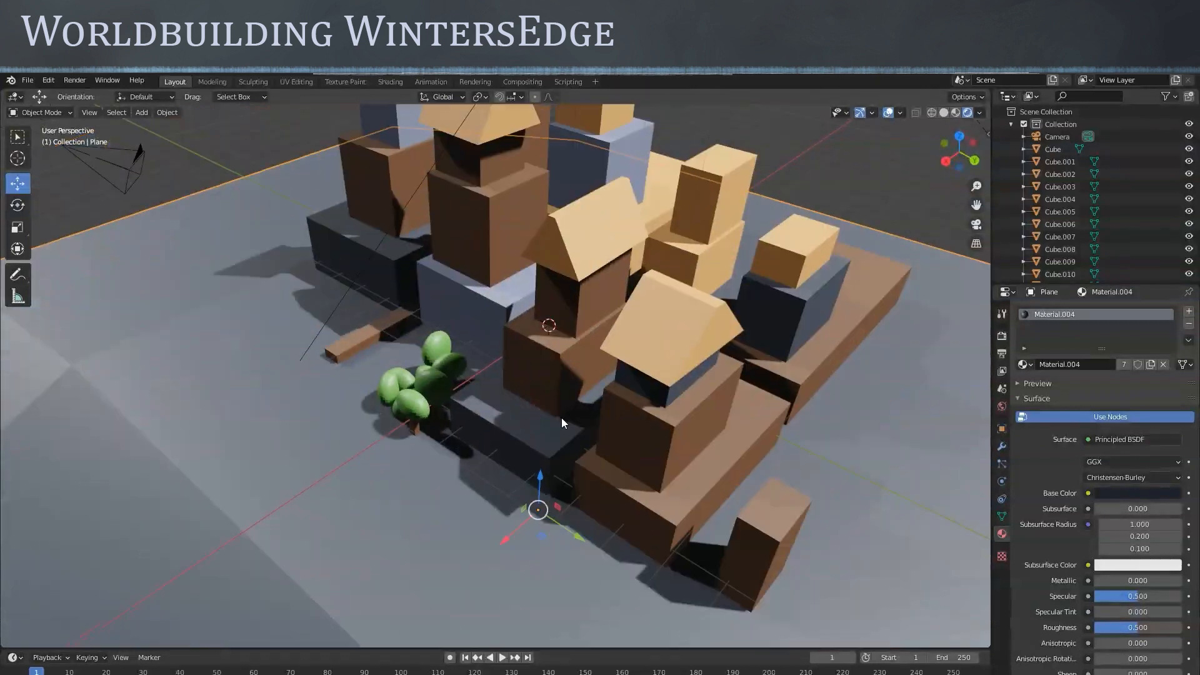
pyautogui.moveTo(558, 418); pyautogui.dragTo(503, 407, button='middle')
pyautogui.scroll(3, 503, 406)
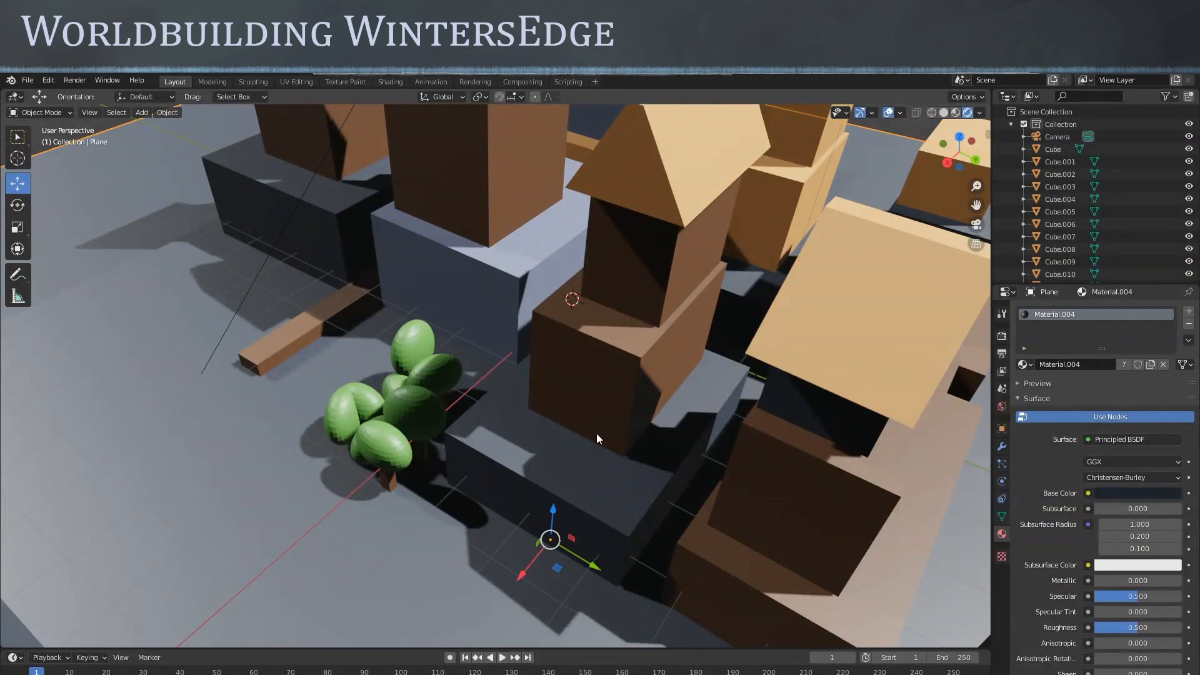
pyautogui.click(411, 402)
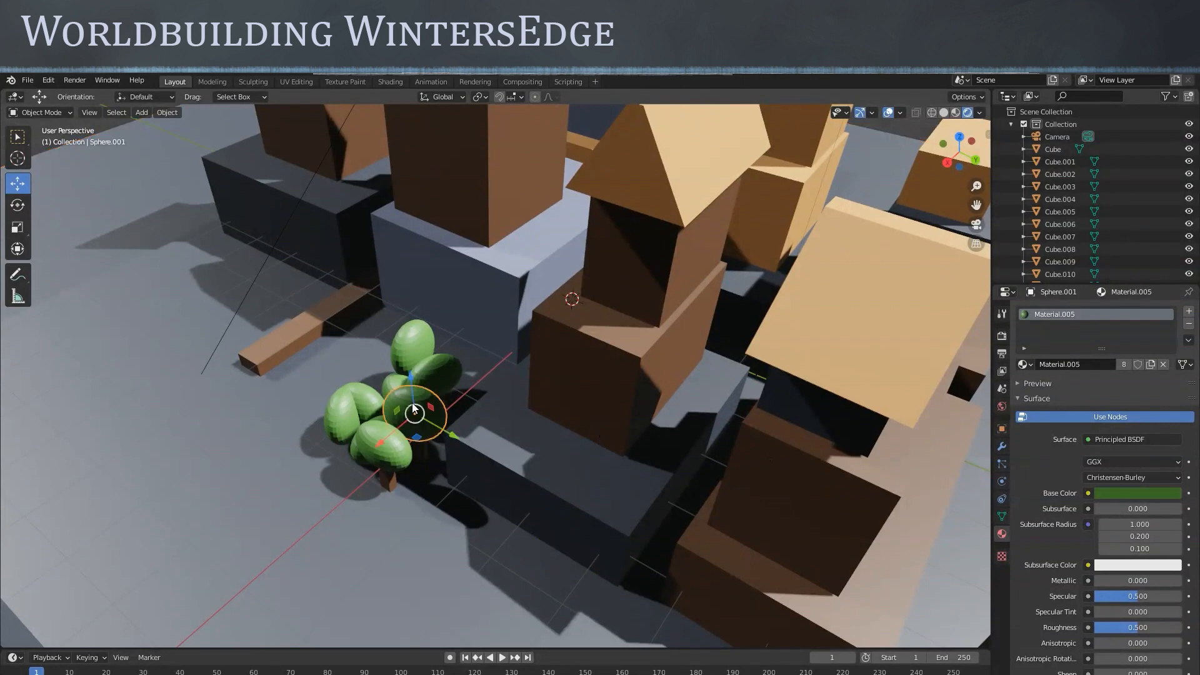
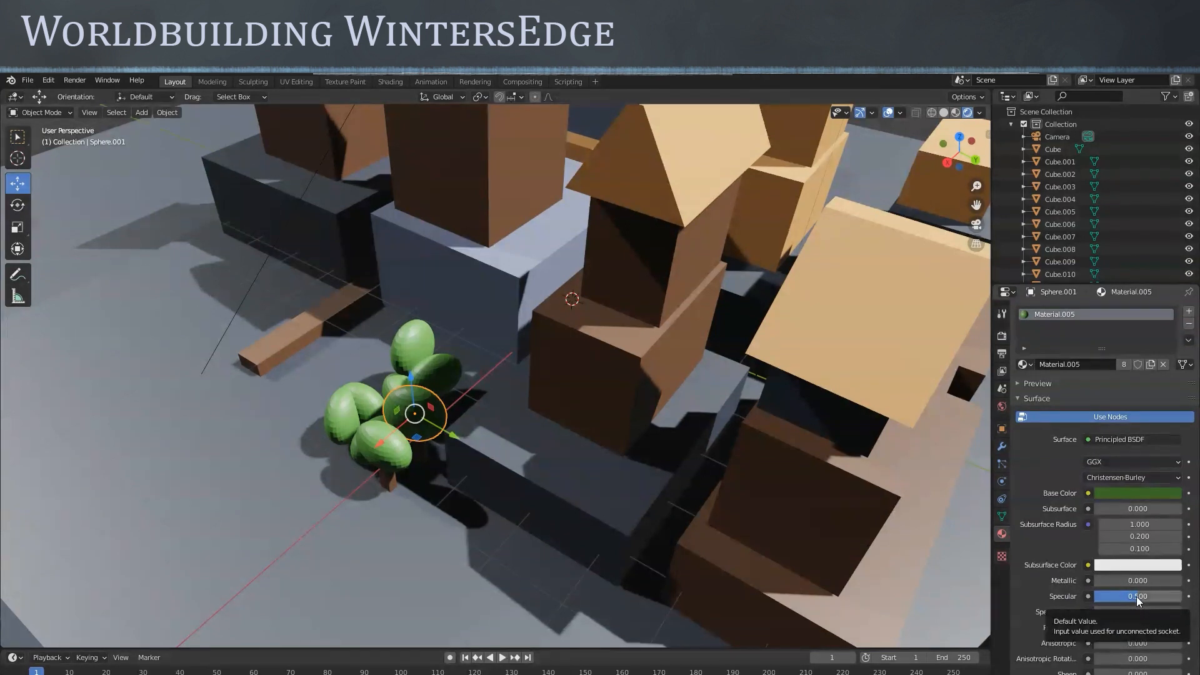
pyautogui.moveTo(1123, 596); pyautogui.dragTo(1099, 583)
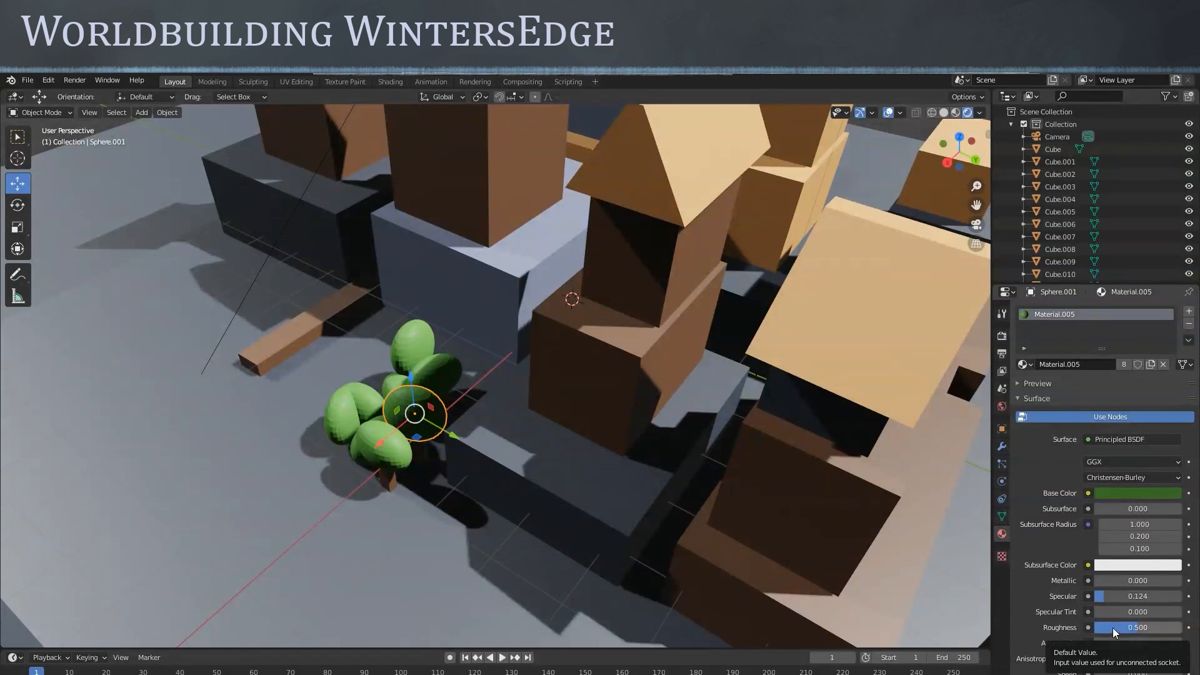
pyautogui.moveTo(1138, 627)
pyautogui.mouseDown()
pyautogui.moveTo(1168, 626)
pyautogui.moveTo(1130, 626)
pyautogui.moveTo(1156, 626)
pyautogui.mouseUp()
pyautogui.moveTo(459, 425); pyautogui.dragTo(549, 440, button='middle')
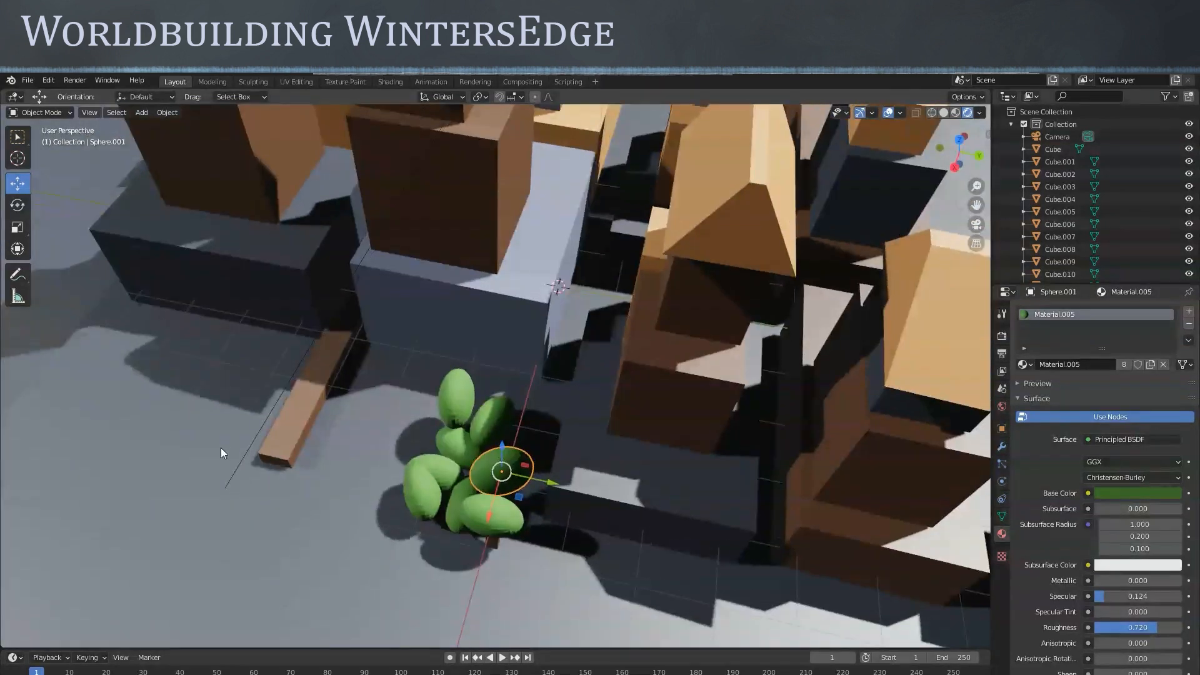
# Select the ground plane and examine the town layout from above with gizmos and overlays temporarily hidden
pyautogui.click(375, 479)
pyautogui.scroll(-3, 444, 461)
pyautogui.moveTo(493, 468)
pyautogui.mouseDown(button='middle')
pyautogui.moveTo(486, 435)
pyautogui.moveTo(511, 461)
pyautogui.mouseUp(button='middle')
pyautogui.scroll(-4, 531, 409)
pyautogui.moveTo(575, 394); pyautogui.dragTo(609, 451, button='middle')
pyautogui.scroll(4, 591, 377)
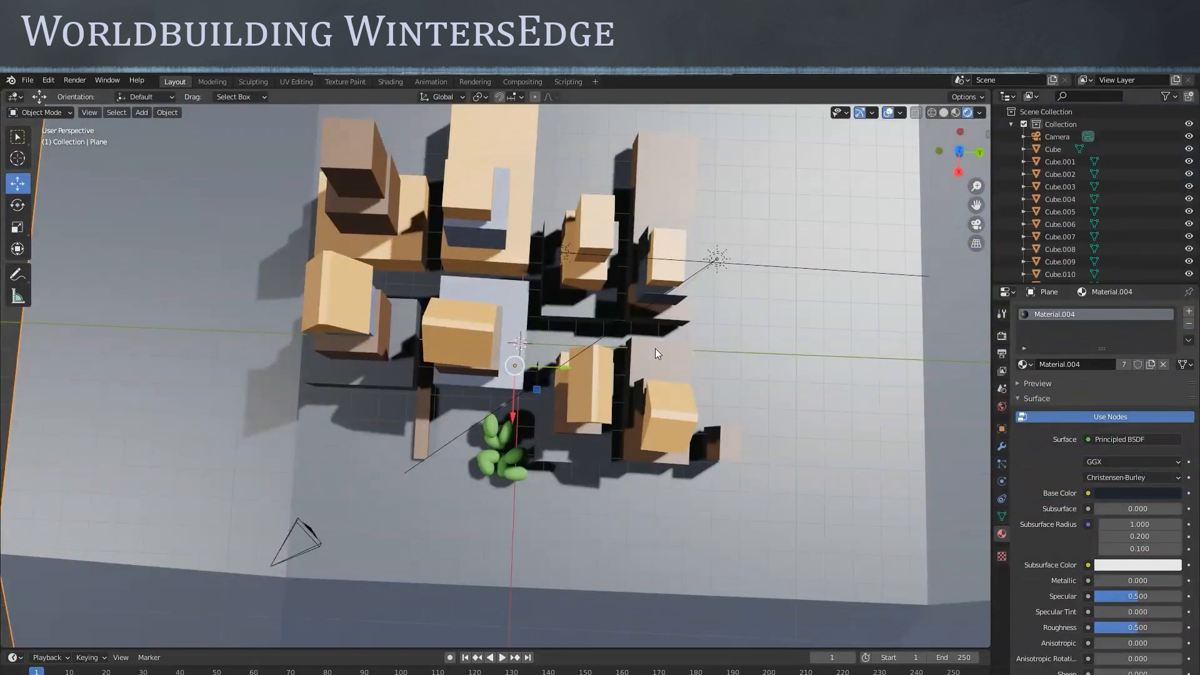
pyautogui.scroll(-4, 655, 354)
pyautogui.moveTo(646, 343); pyautogui.dragTo(648, 338, button='middle')
pyautogui.scroll(4, 528, 315)
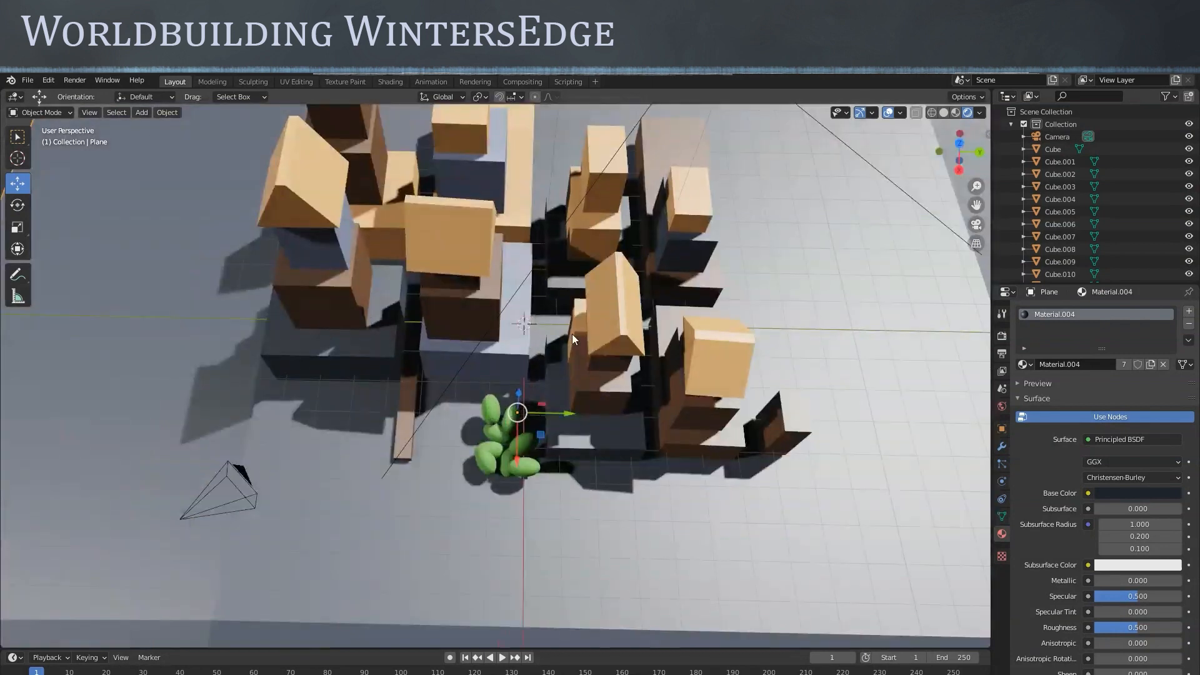
pyautogui.moveTo(571, 334); pyautogui.dragTo(594, 346, button='middle')
pyautogui.click(859, 112)
pyautogui.click(887, 113)
pyautogui.scroll(-4, 609, 280)
pyautogui.scroll(3, 624, 310)
pyautogui.moveTo(626, 314); pyautogui.dragTo(728, 370, button='middle')
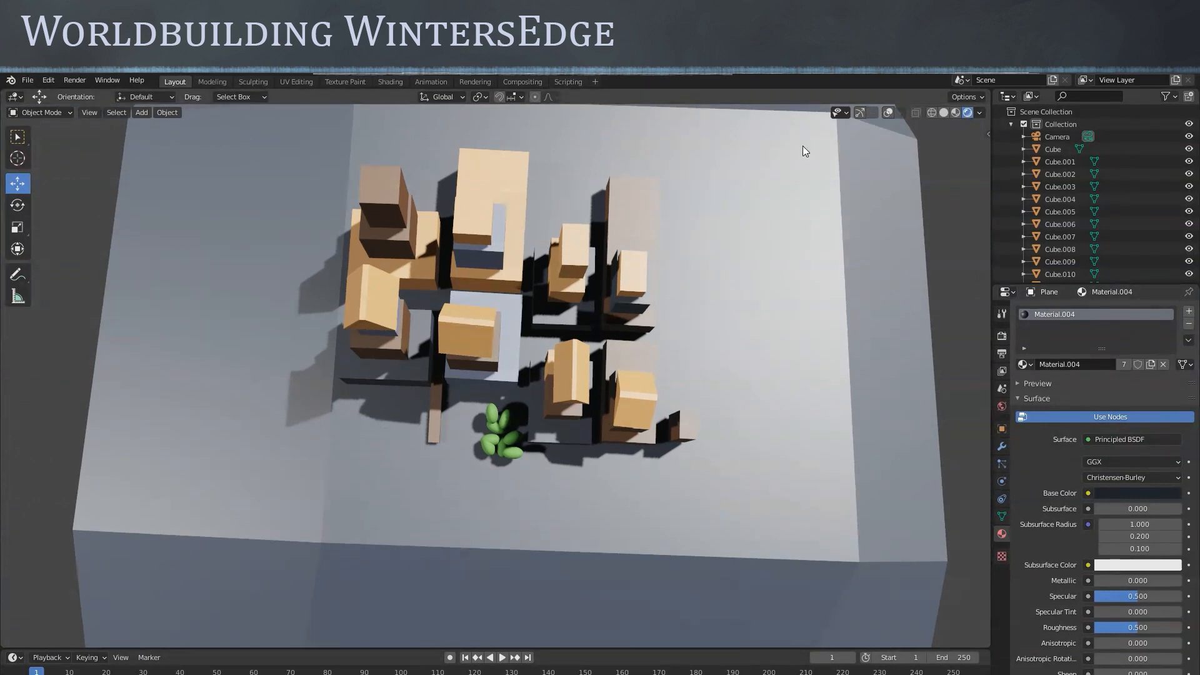
pyautogui.click(859, 113)
pyautogui.click(887, 114)
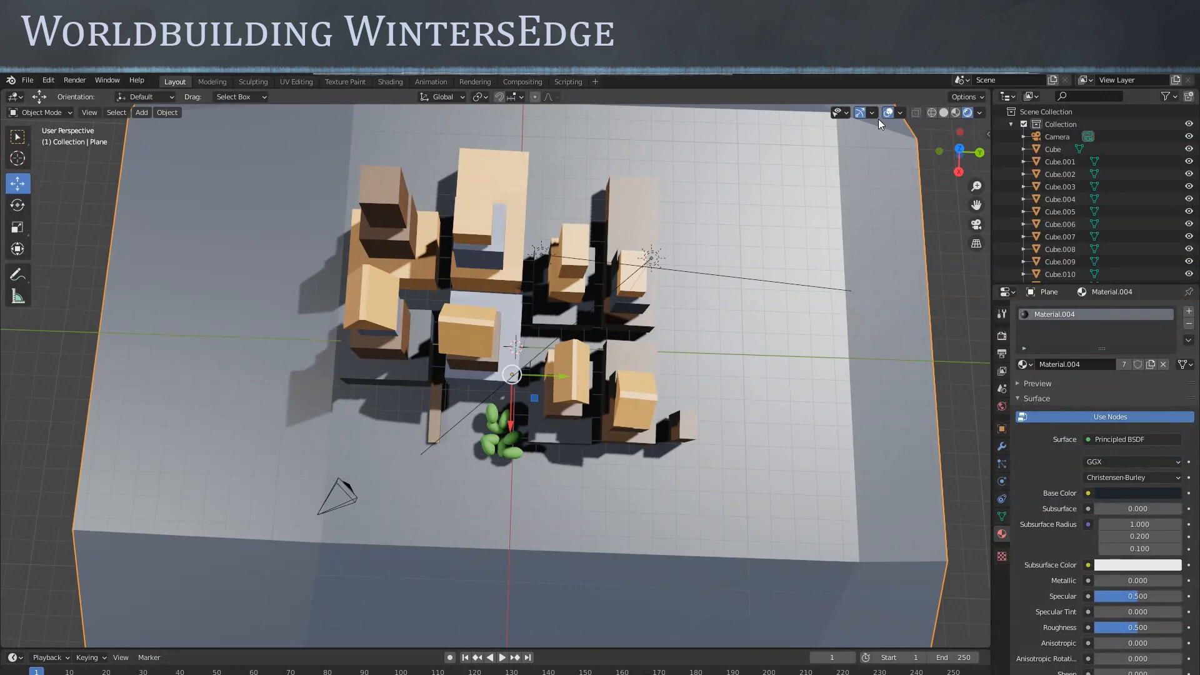
# Add a second material slot to the ground plane with a new green material, hue 0.278, saturation 0.760 and value 0.349
pyautogui.click(1188, 311)
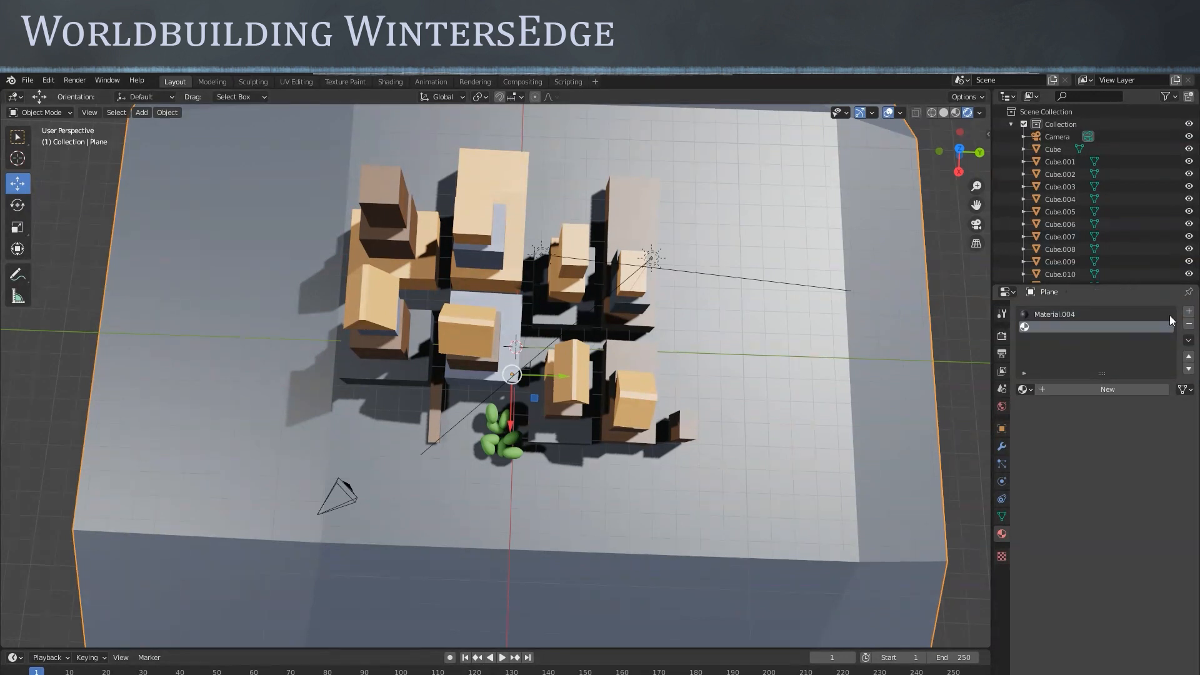
pyautogui.click(1103, 387)
pyautogui.click(1120, 518)
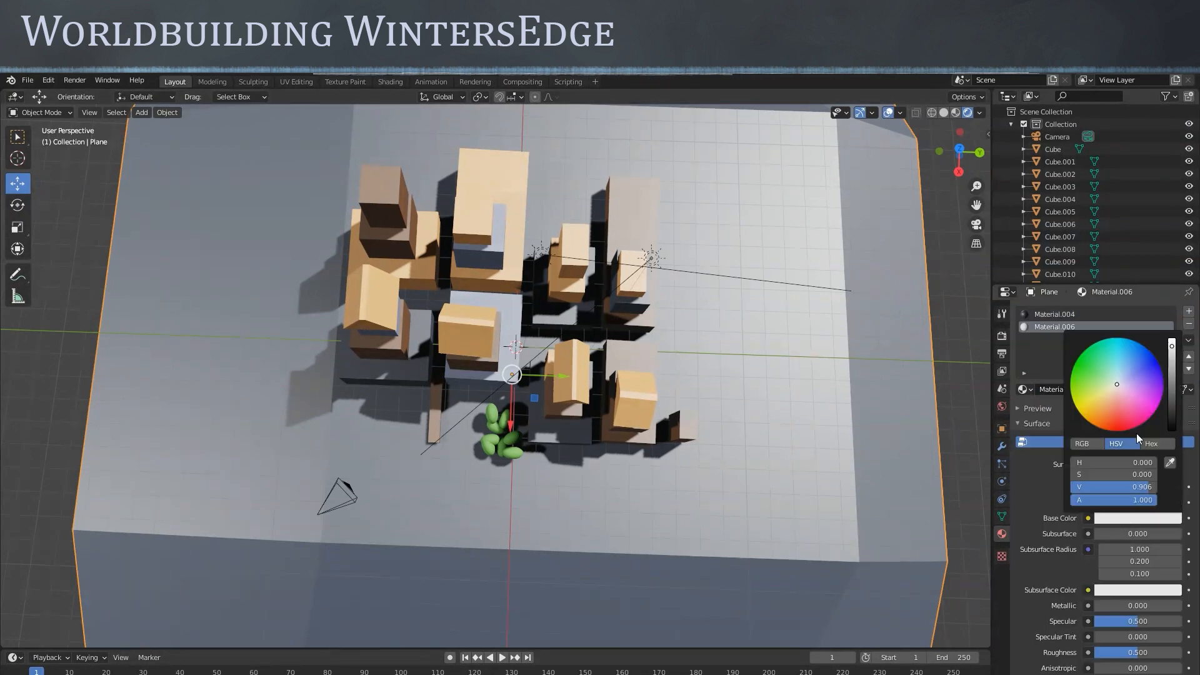
pyautogui.click(1082, 377)
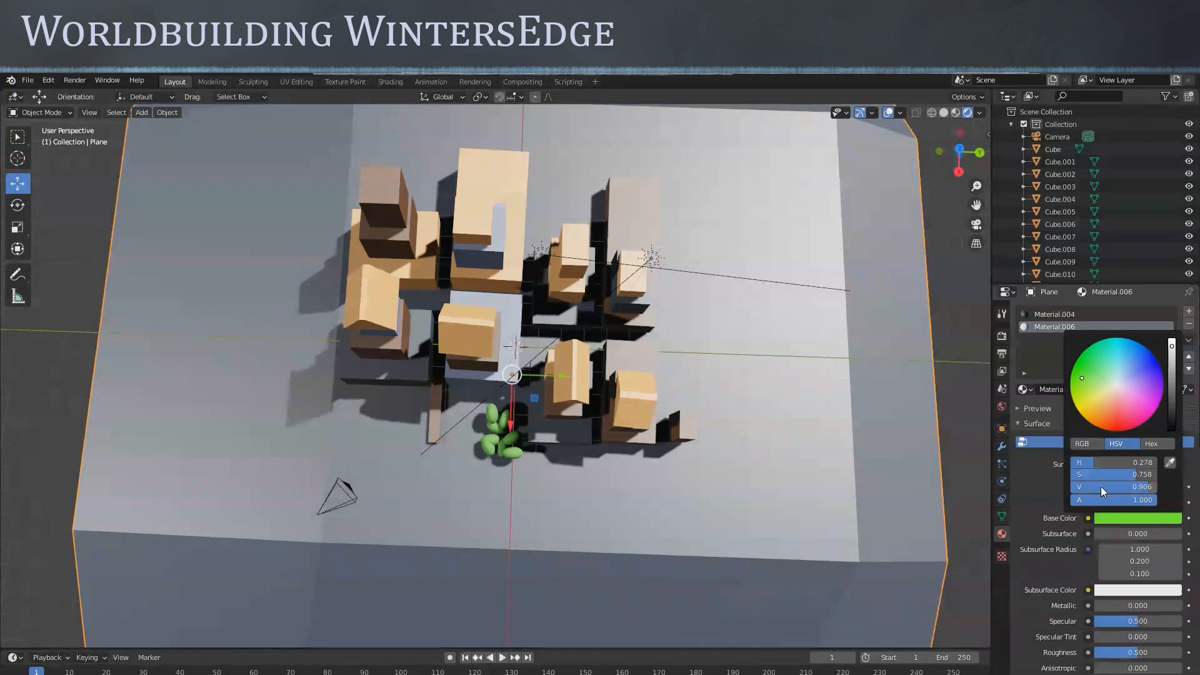
pyautogui.click(1119, 518)
pyautogui.moveTo(1133, 486); pyautogui.dragTo(1080, 482)
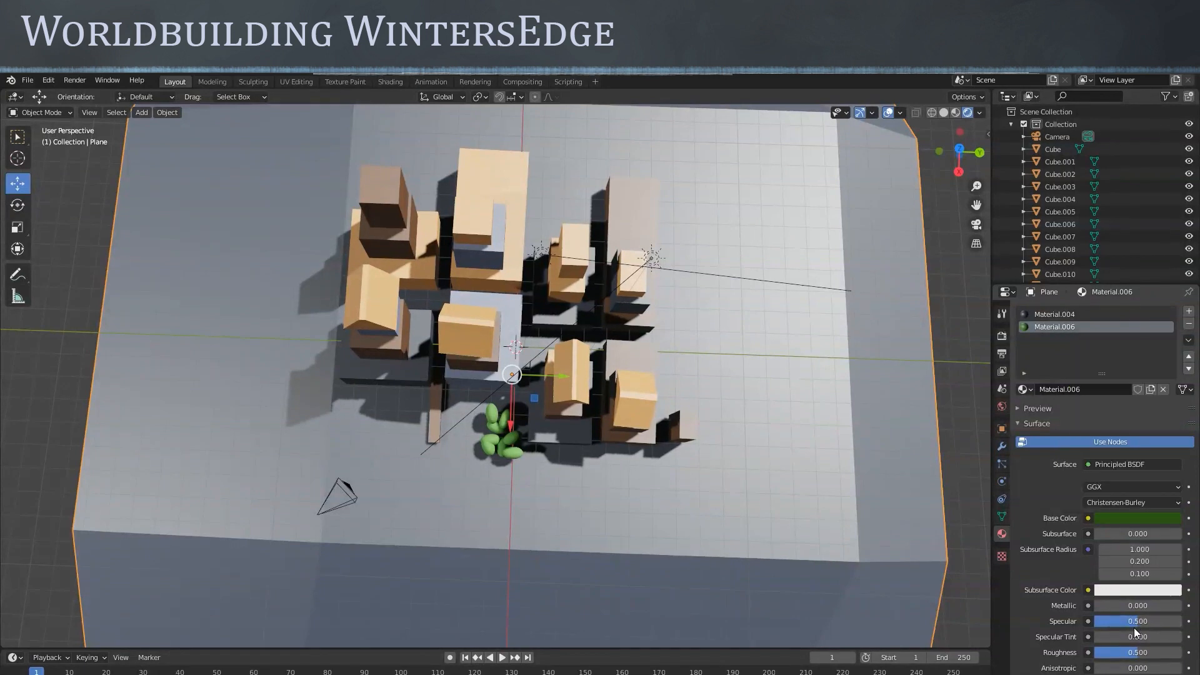
# Set the new green material's specular to 0 and apply it to the ground plane in place of the grey material
pyautogui.moveTo(1137, 622); pyautogui.dragTo(1094, 622)
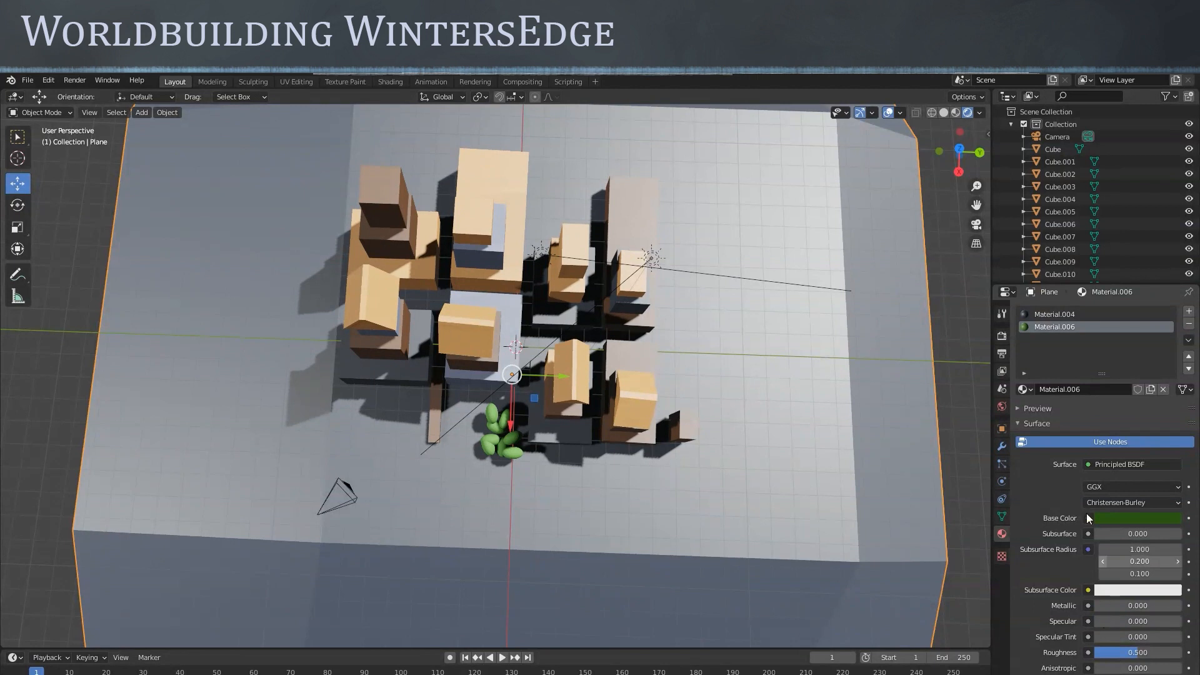
pyautogui.moveTo(1022, 390); pyautogui.dragTo(732, 508)
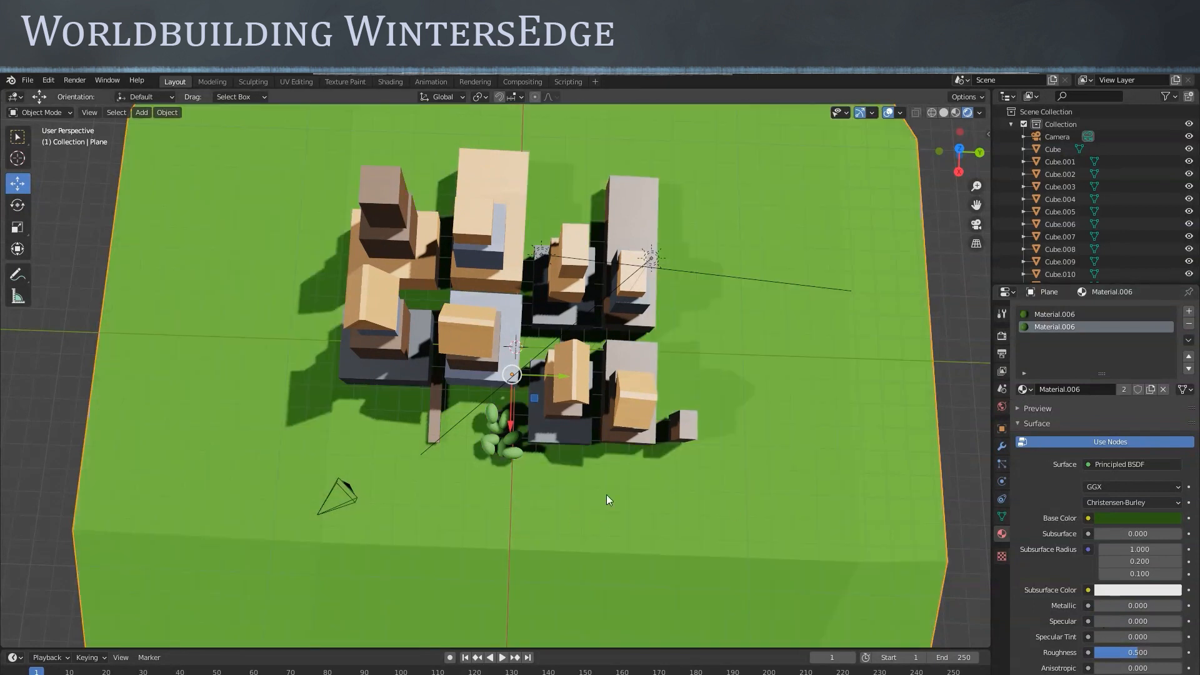
pyautogui.moveTo(604, 464); pyautogui.dragTo(617, 379, button='middle')
pyautogui.scroll(3, 616, 379)
# Darken the ground material's base colour to a very deep, almost black green
pyautogui.click(1128, 518)
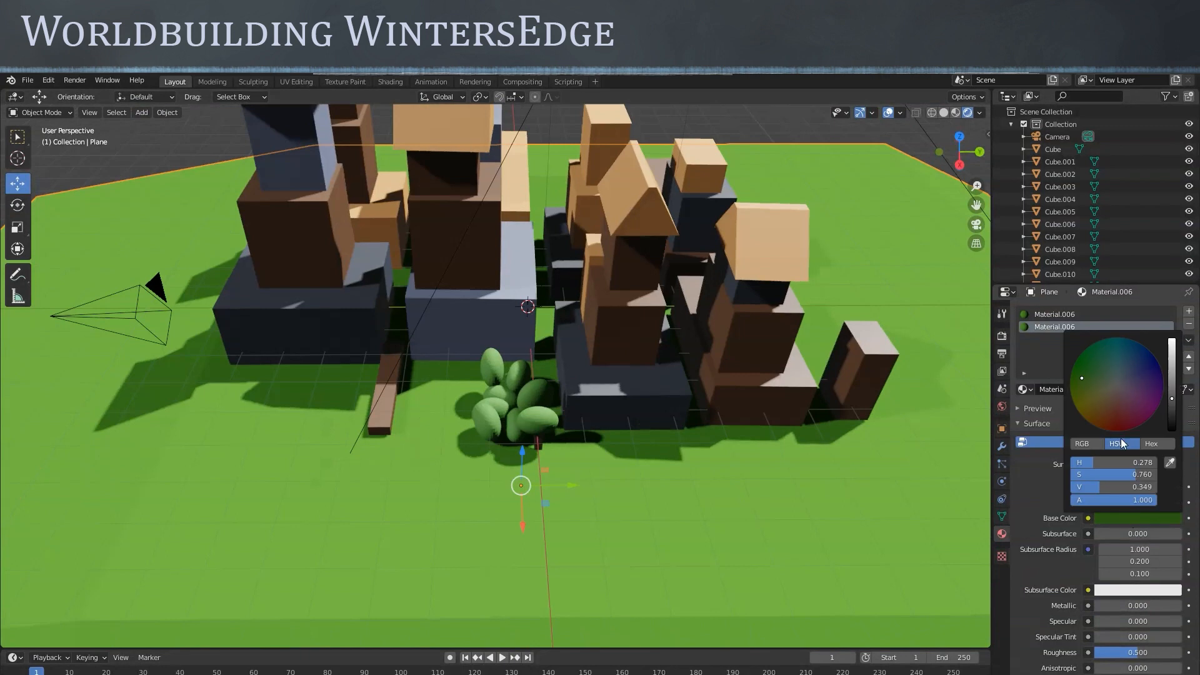
pyautogui.moveTo(1087, 486); pyautogui.dragTo(1068, 486)
pyautogui.moveTo(704, 418); pyautogui.dragTo(634, 417, button='middle')
pyautogui.scroll(-4, 677, 449)
pyautogui.scroll(4, 634, 418)
pyautogui.scroll(-3, 633, 418)
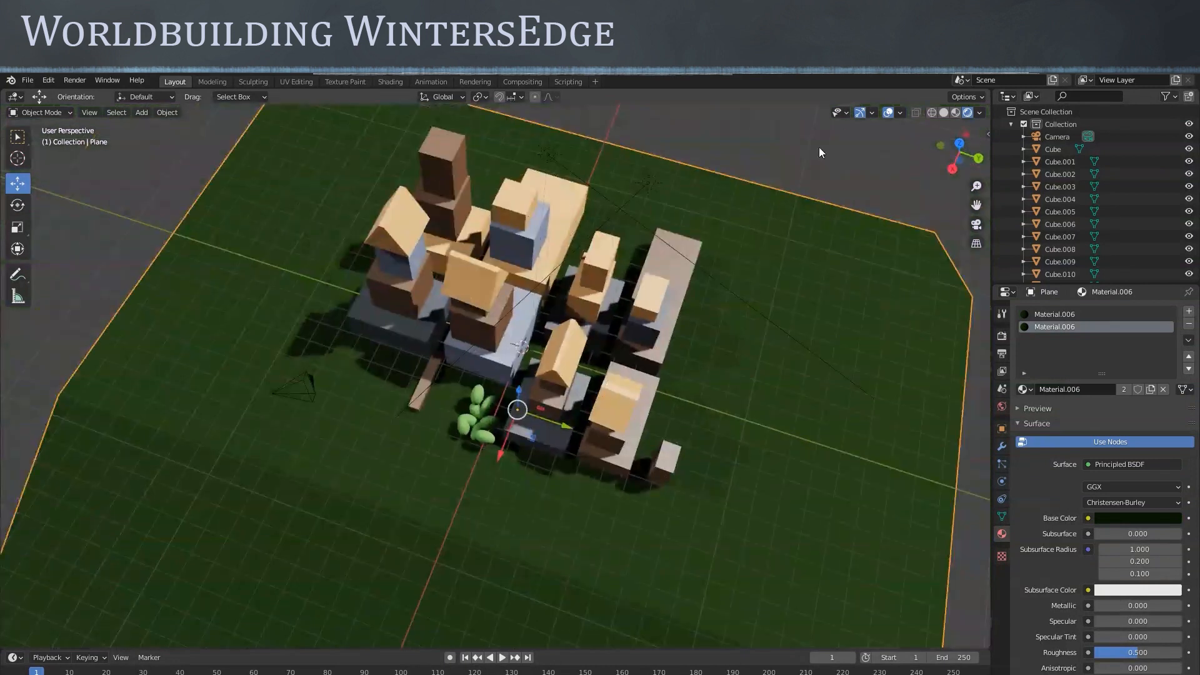
# Hide the gizmos and overlays and examine the town and its green ground from several angles
pyautogui.click(860, 113)
pyautogui.click(886, 113)
pyautogui.moveTo(602, 324); pyautogui.dragTo(639, 342, button='middle')
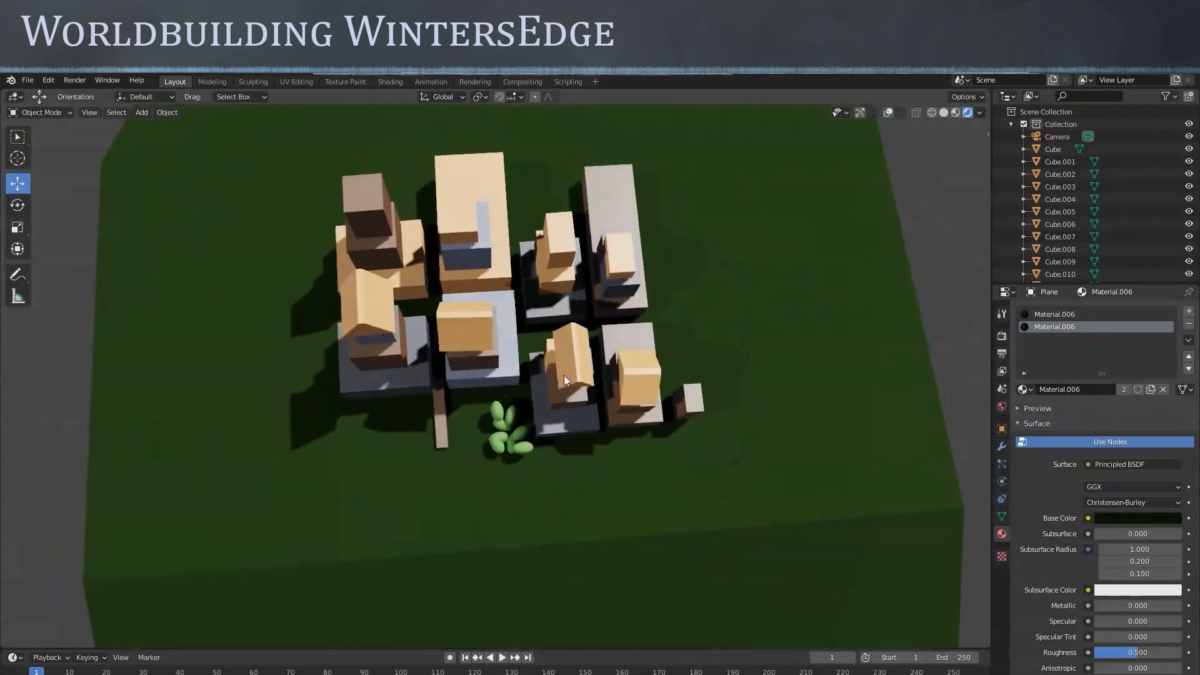
pyautogui.scroll(3, 560, 452)
pyautogui.moveTo(604, 382); pyautogui.dragTo(660, 473, button='middle')
pyautogui.scroll(3, 669, 484)
pyautogui.scroll(-3, 340, 424)
pyautogui.scroll(1, 672, 429)
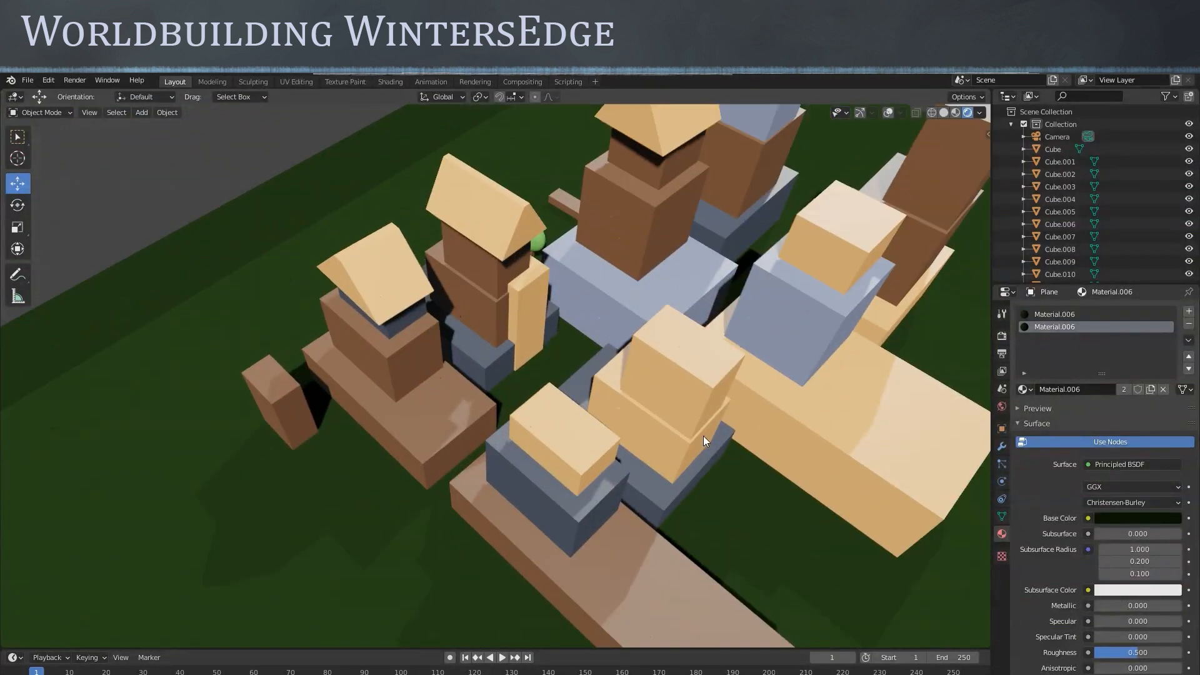
# Add a point light, restore the gizmos and overlays, and move the light up beside the tan-roofed building near the trees
pyautogui.click(141, 114)
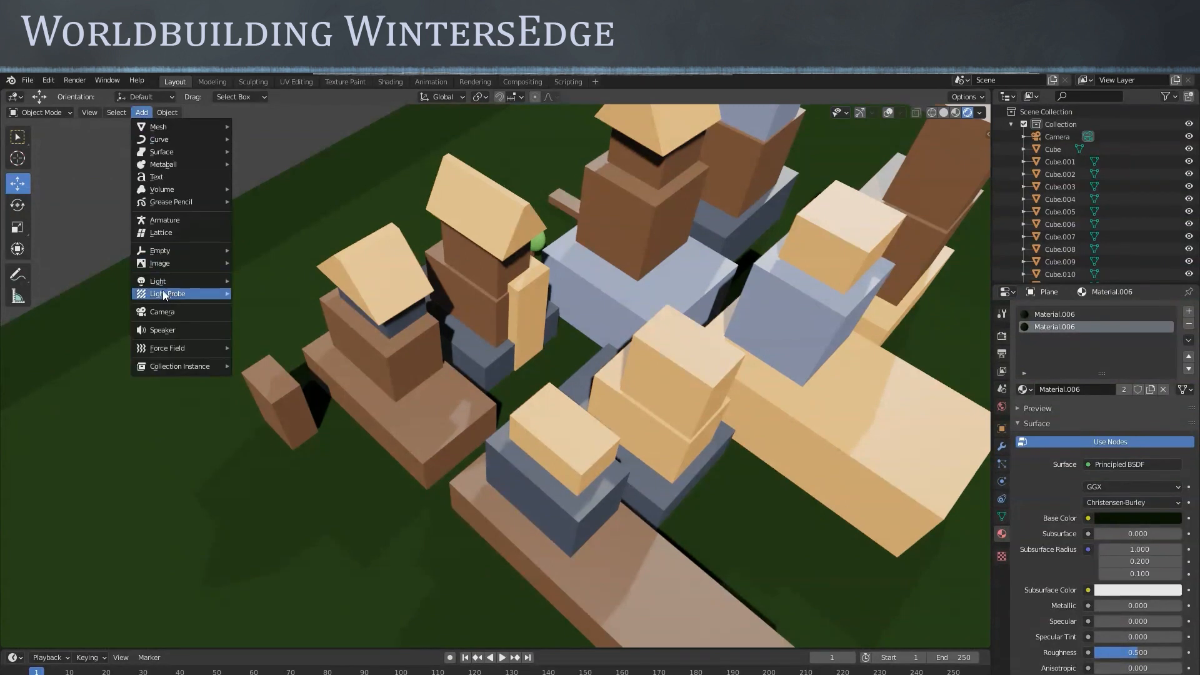
pyautogui.moveTo(166, 281)
pyautogui.click(266, 285)
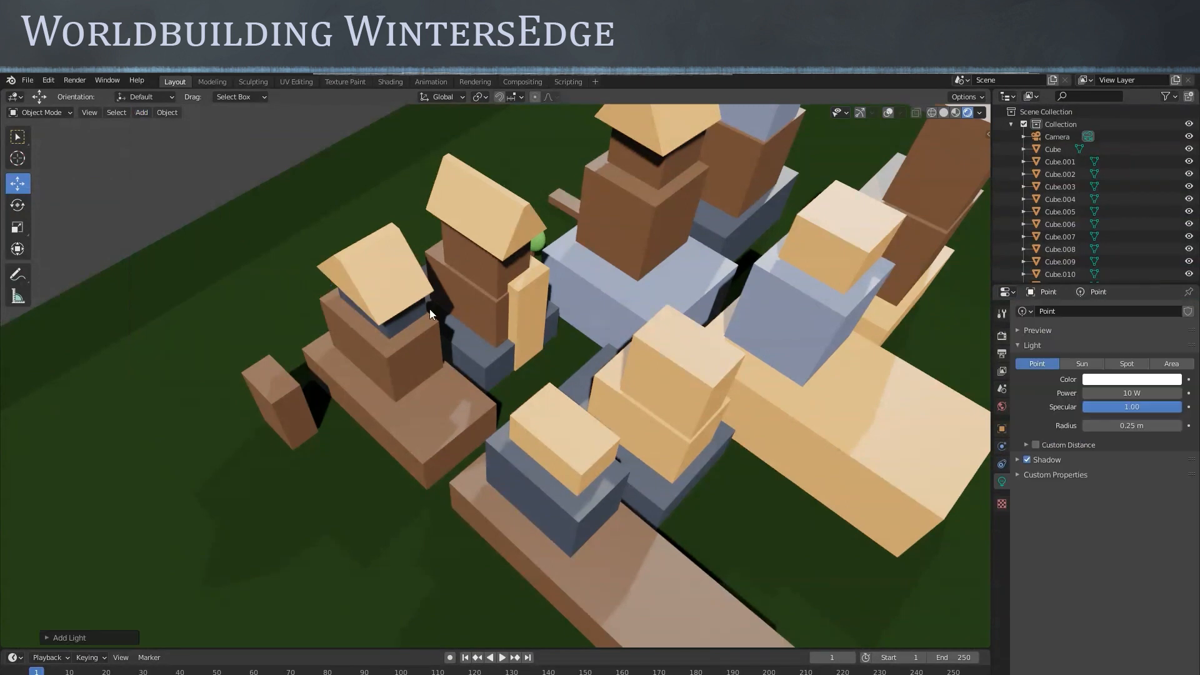
pyautogui.scroll(-5, 647, 355)
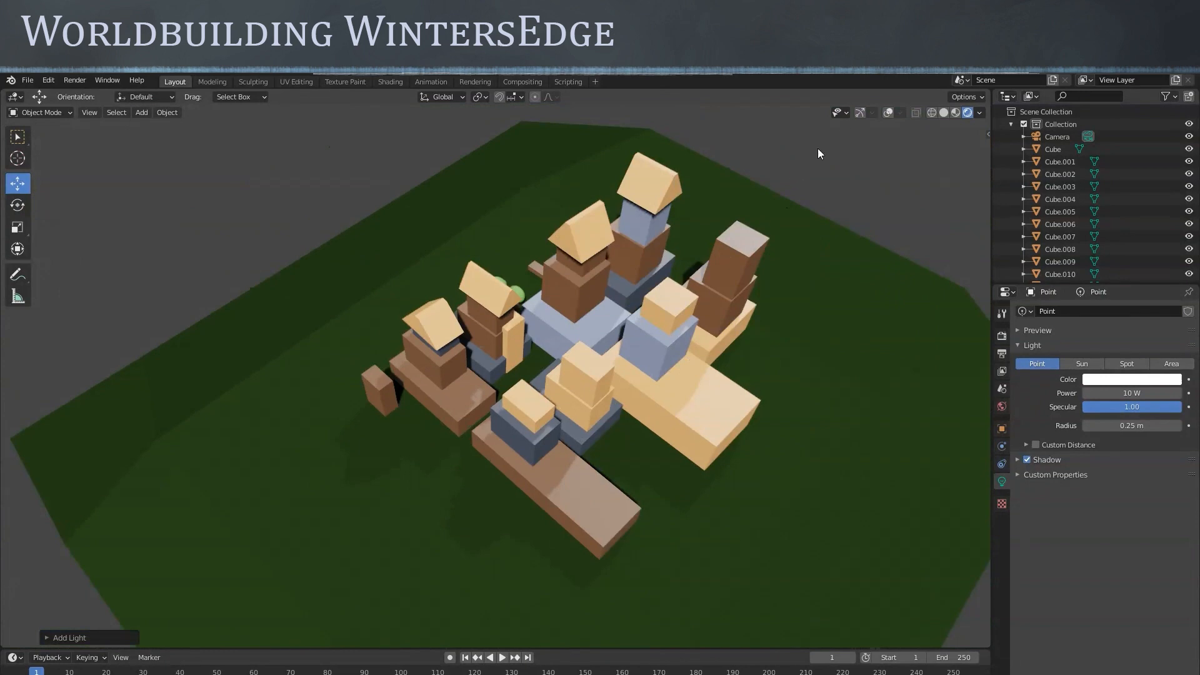
pyautogui.click(859, 113)
pyautogui.click(888, 113)
pyautogui.scroll(5, 610, 294)
pyautogui.press('g')
pyautogui.click(628, 168)
pyautogui.moveTo(581, 197); pyautogui.dragTo(552, 224)
pyautogui.scroll(-3, 1092, 191)
# Reselect the point light among the scene objects and move it beside the gabled house next to the trees
pyautogui.scroll(-10, 1087, 187)
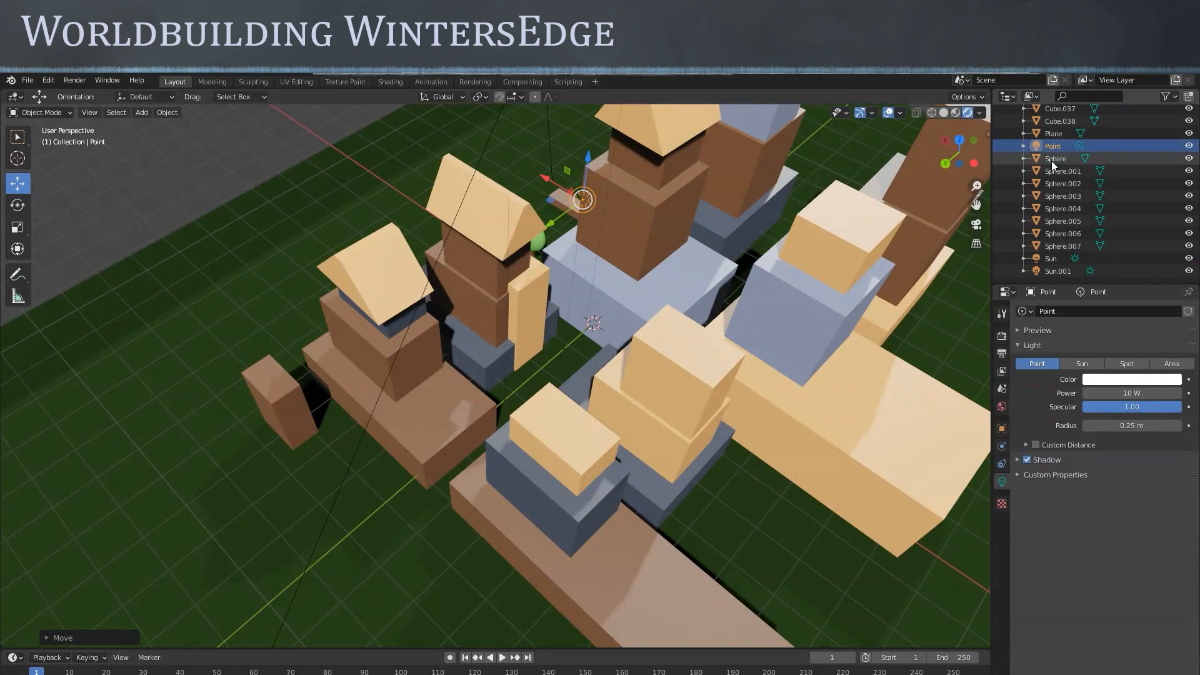
pyautogui.click(1051, 258)
pyautogui.scroll(-4, 740, 279)
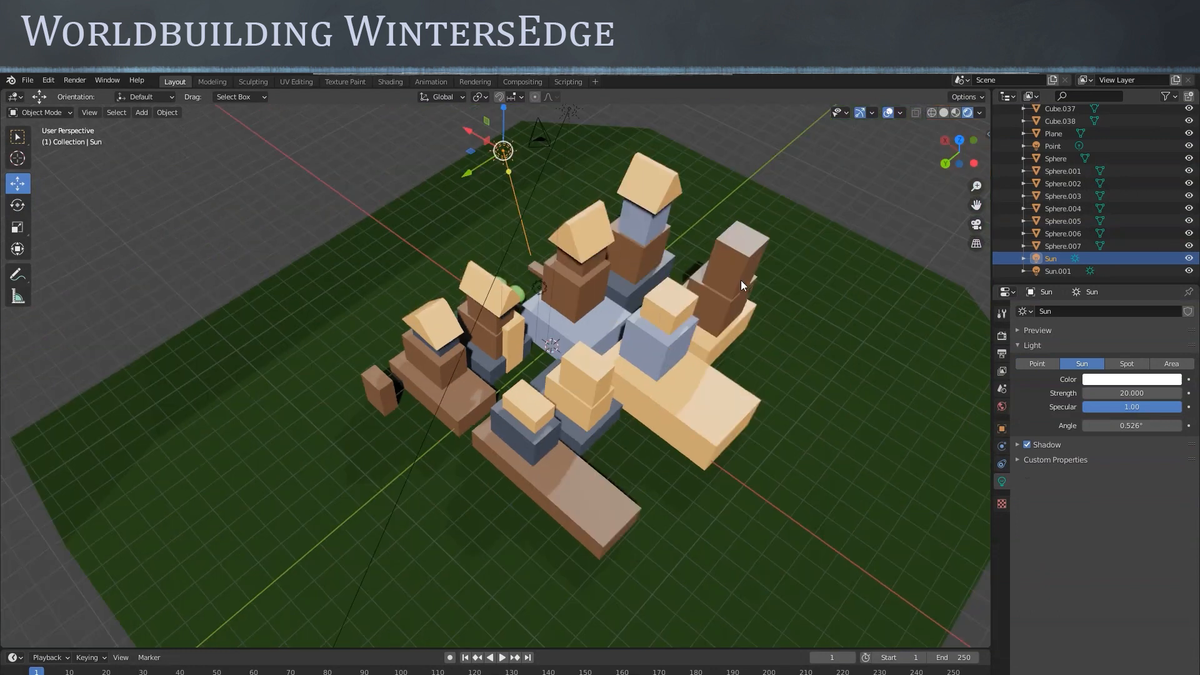
pyautogui.click(1039, 146)
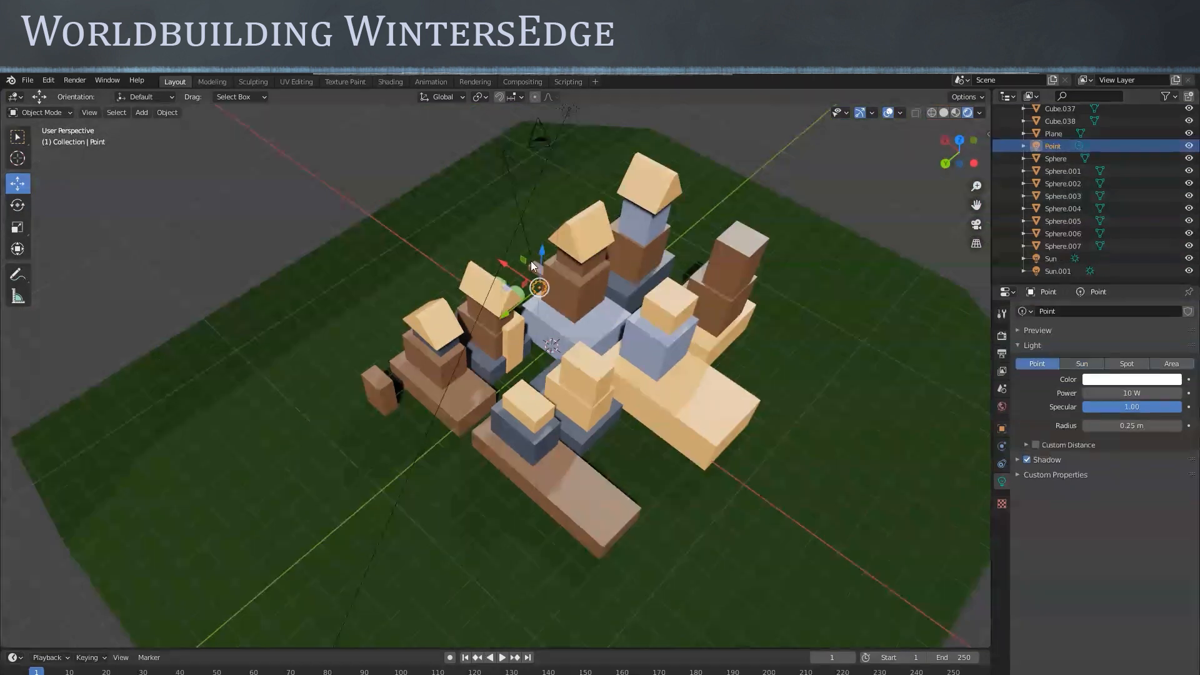
pyautogui.scroll(3, 537, 269)
pyautogui.moveTo(572, 264); pyautogui.dragTo(545, 241, button='middle')
pyautogui.moveTo(530, 248); pyautogui.dragTo(486, 263)
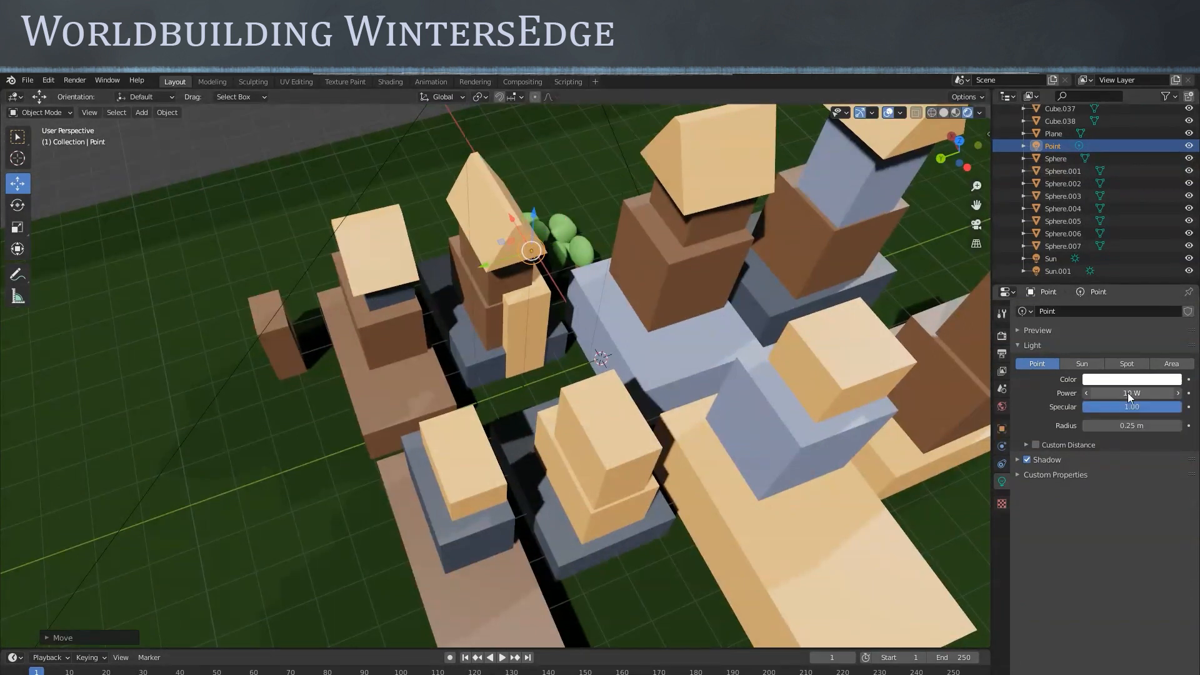
# Raise the point light's power to 90.1 W and move the light into the gap between the two small stacked buildings
pyautogui.moveTo(33, 394); pyautogui.dragTo(236, 395)
pyautogui.moveTo(429, 395); pyautogui.dragTo(486, 528)
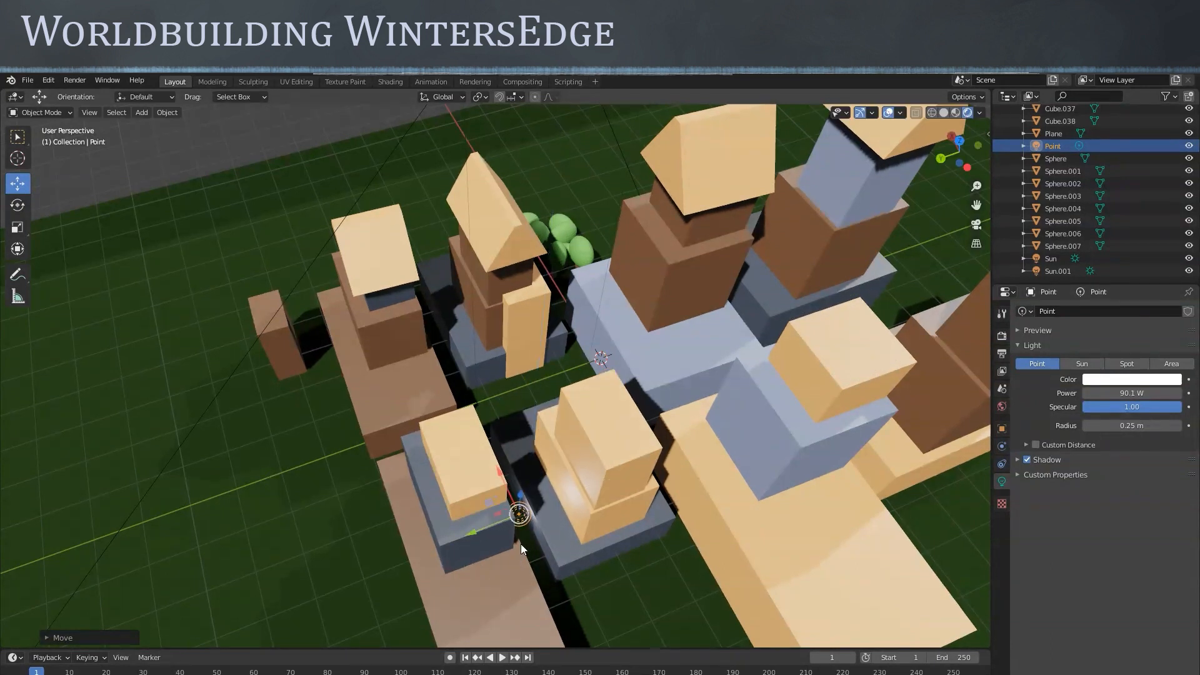
pyautogui.moveTo(518, 535); pyautogui.dragTo(510, 554, button='middle')
pyautogui.moveTo(487, 495); pyautogui.dragTo(490, 488)
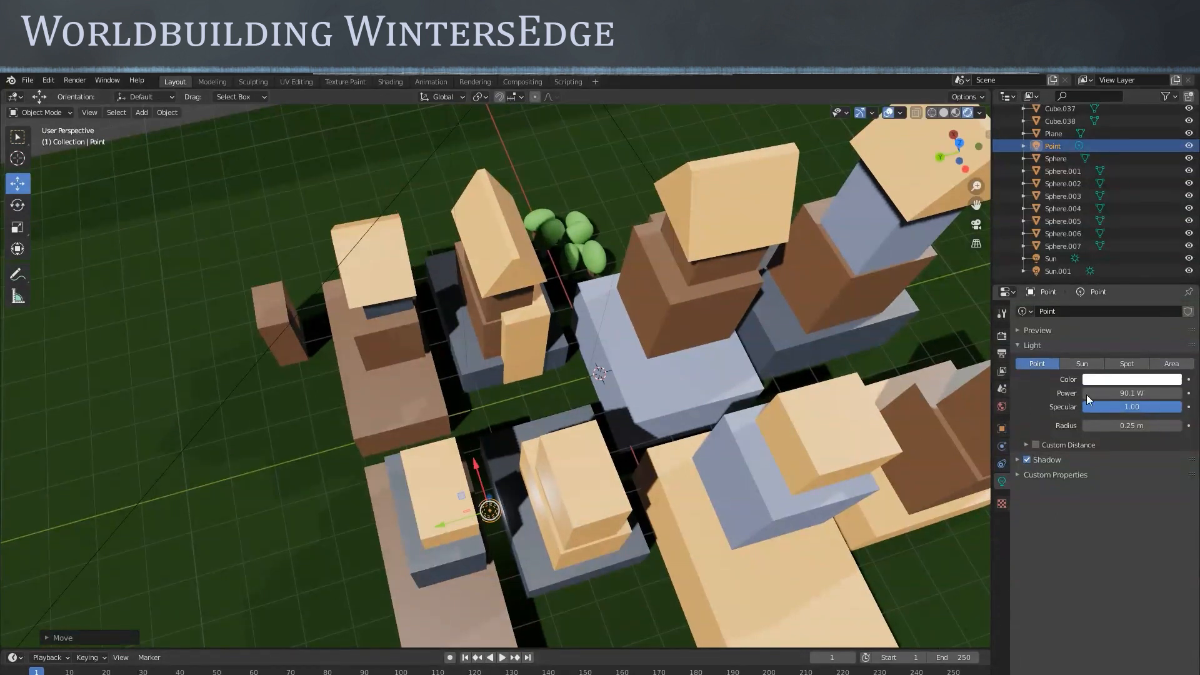
# Change the point light's colour to a bright sky blue
pyautogui.click(1106, 380)
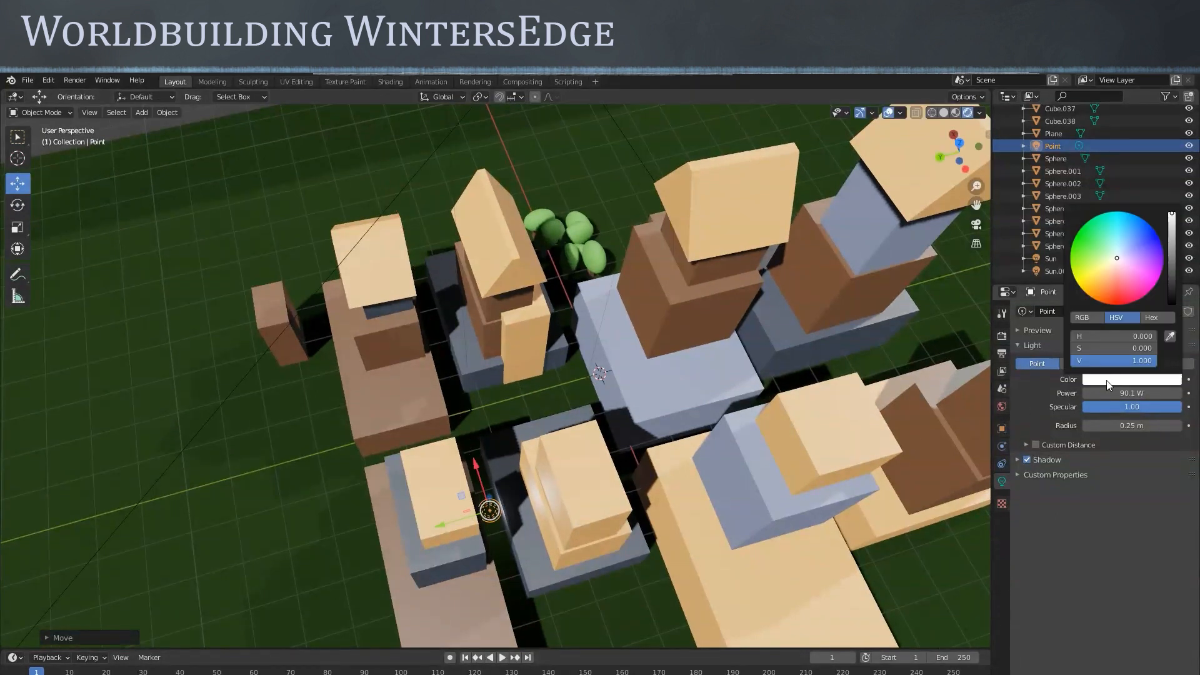
pyautogui.click(1129, 224)
pyautogui.scroll(3, 558, 516)
pyautogui.moveTo(557, 516); pyautogui.dragTo(459, 342, button='middle')
pyautogui.scroll(5, 402, 325)
pyautogui.scroll(-7, 395, 327)
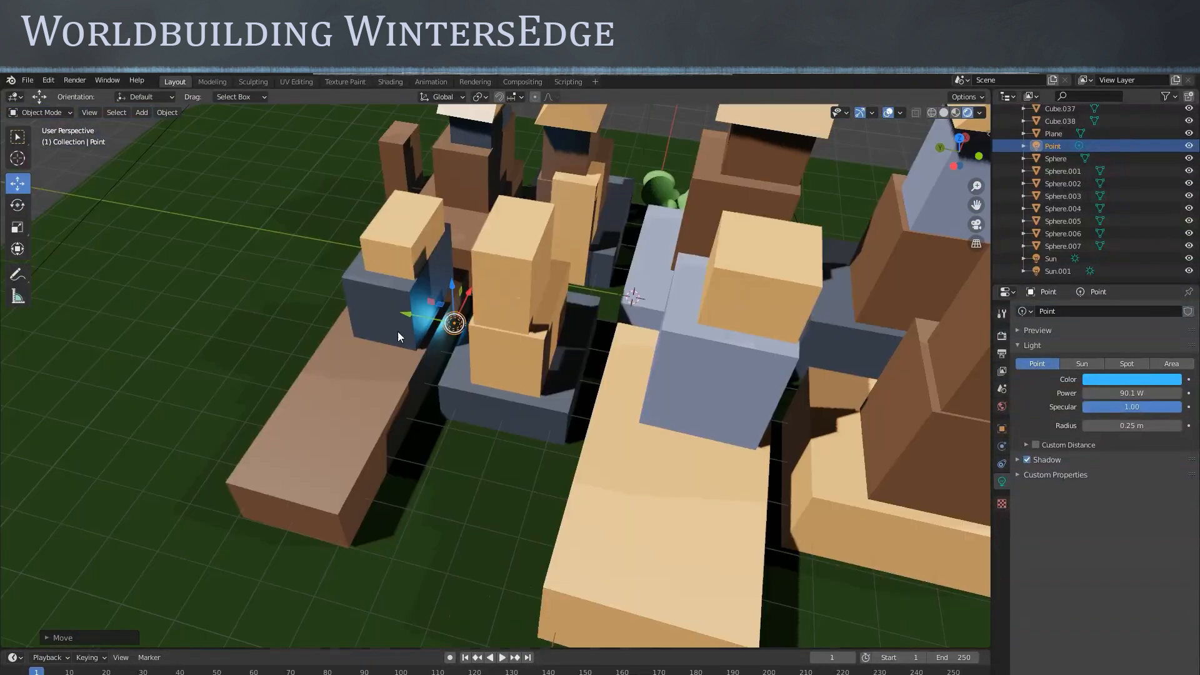
# Hide the gizmos and overlays and examine the blue light's effect on the buildings from different sides
pyautogui.scroll(-6, 398, 336)
pyautogui.moveTo(470, 388); pyautogui.dragTo(459, 331, button='middle')
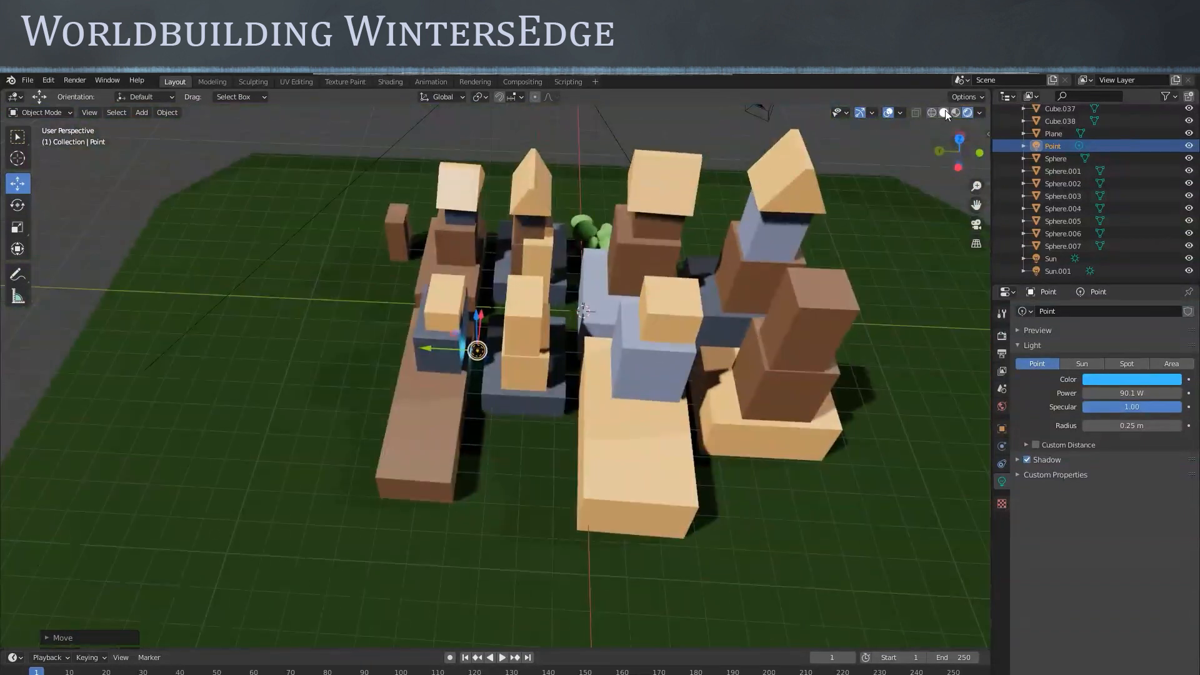
pyautogui.click(860, 114)
pyautogui.click(887, 113)
pyautogui.scroll(-3, 583, 321)
pyautogui.moveTo(583, 321); pyautogui.dragTo(702, 351, button='middle')
pyautogui.scroll(2, 514, 322)
pyautogui.scroll(5, 527, 393)
pyautogui.scroll(-5, 527, 394)
pyautogui.scroll(5, 548, 388)
pyautogui.moveTo(556, 404); pyautogui.dragTo(670, 425, button='middle')
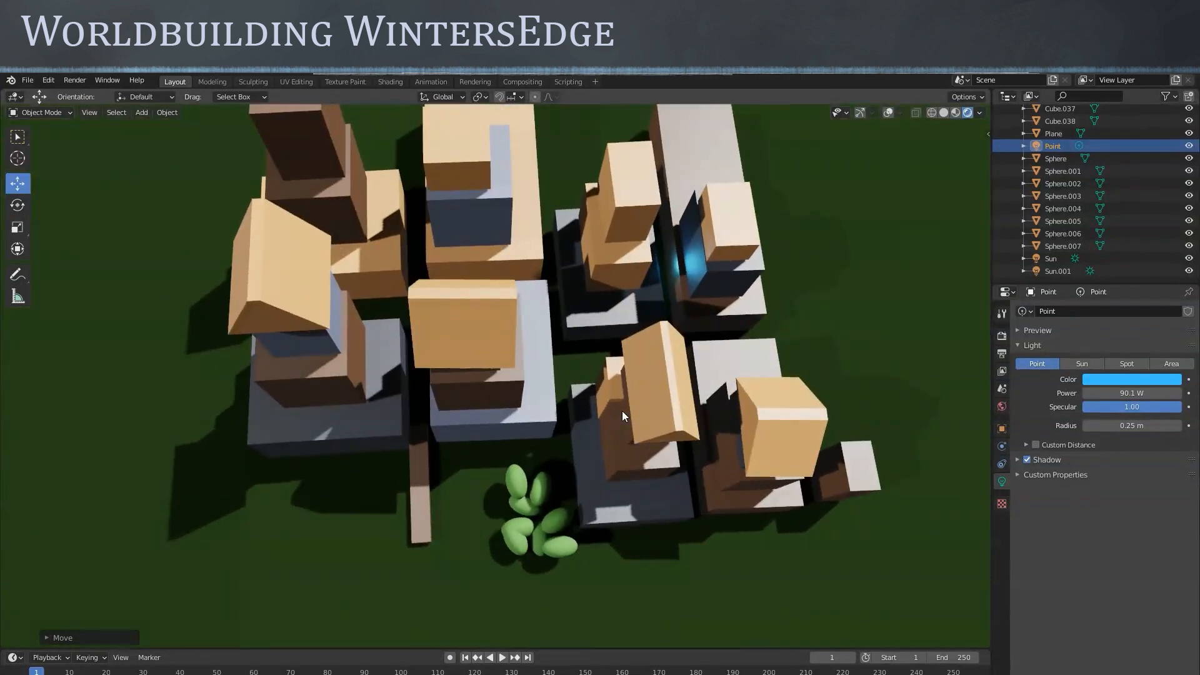
pyautogui.scroll(4, 460, 412)
pyautogui.scroll(-3, 426, 418)
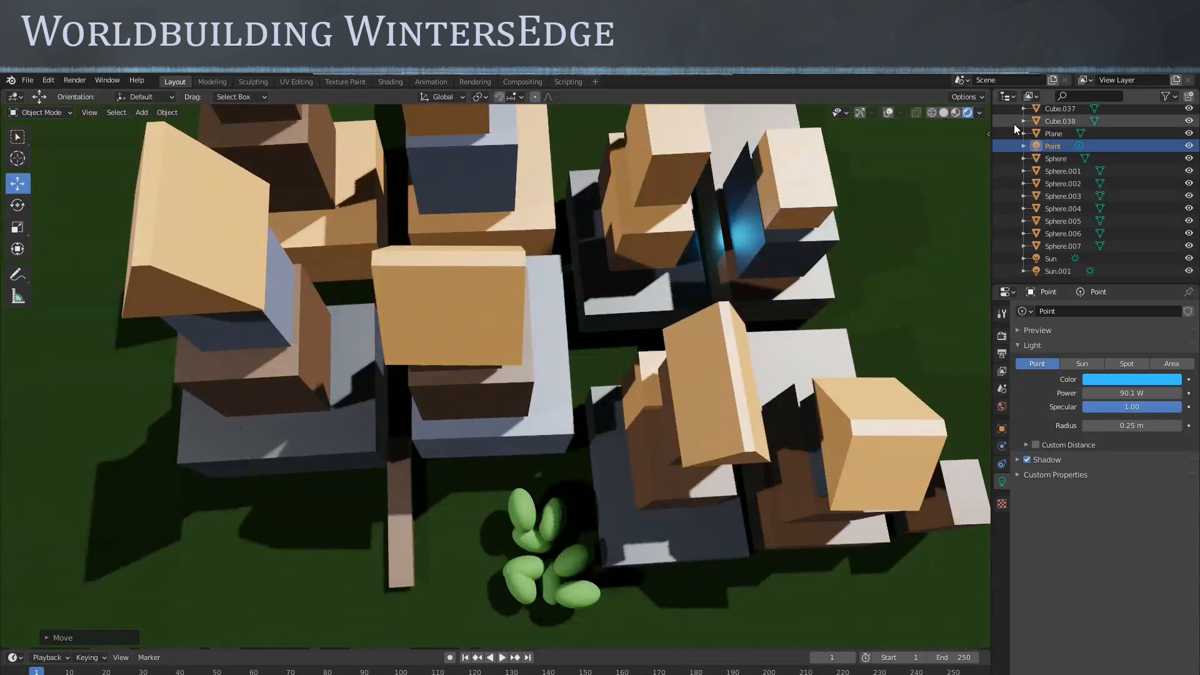
# Restore the gizmos and overlays, duplicate the brown block under the tan roof, flatten it and move it between the two blue-grey bases
pyautogui.click(889, 113)
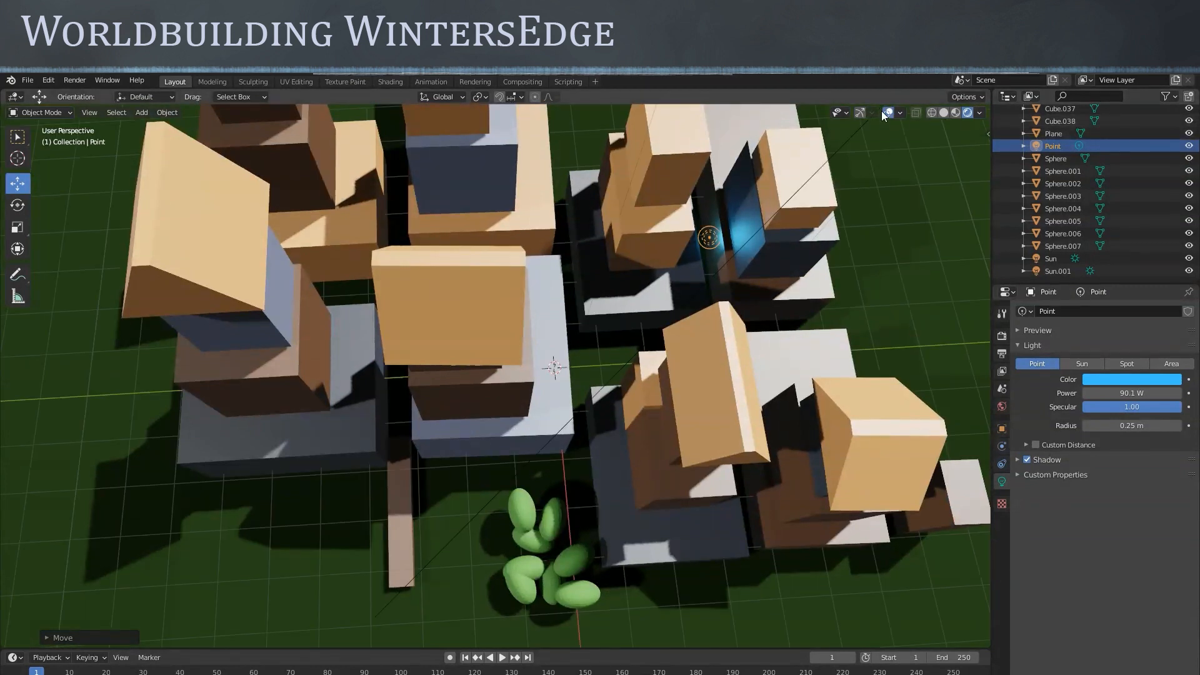
pyautogui.click(860, 114)
pyautogui.scroll(3, 537, 344)
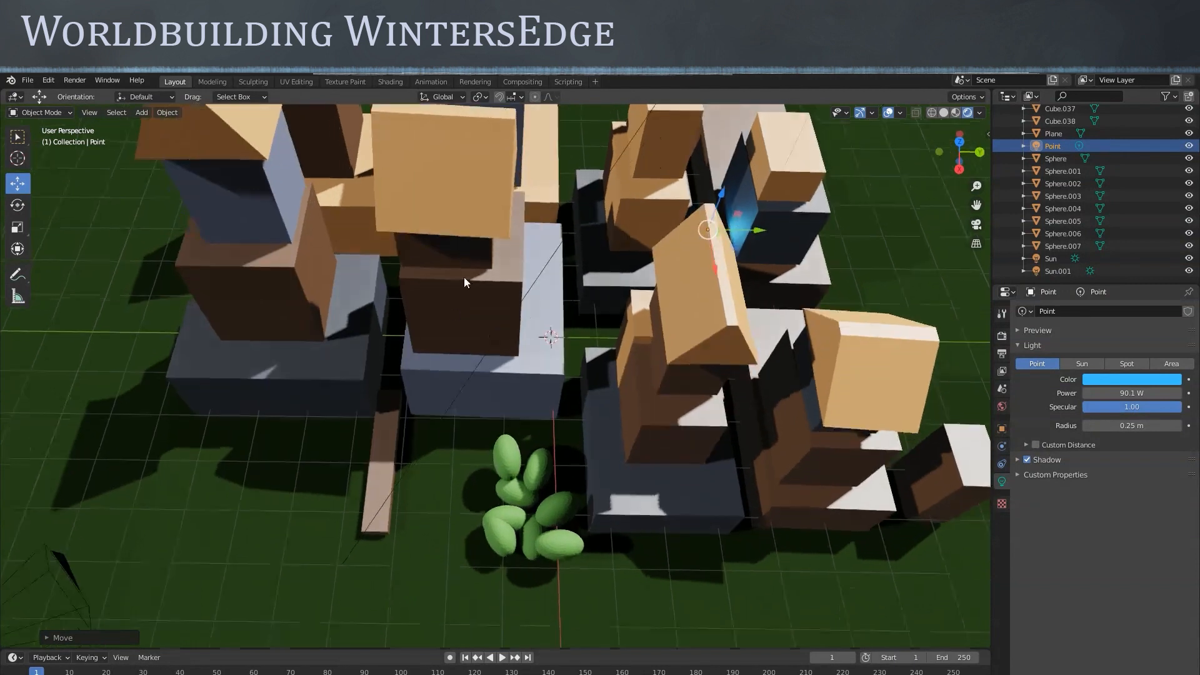
pyautogui.click(466, 283)
pyautogui.hotkey('shift', 'd')
pyautogui.press('Escape')
pyautogui.click(17, 227)
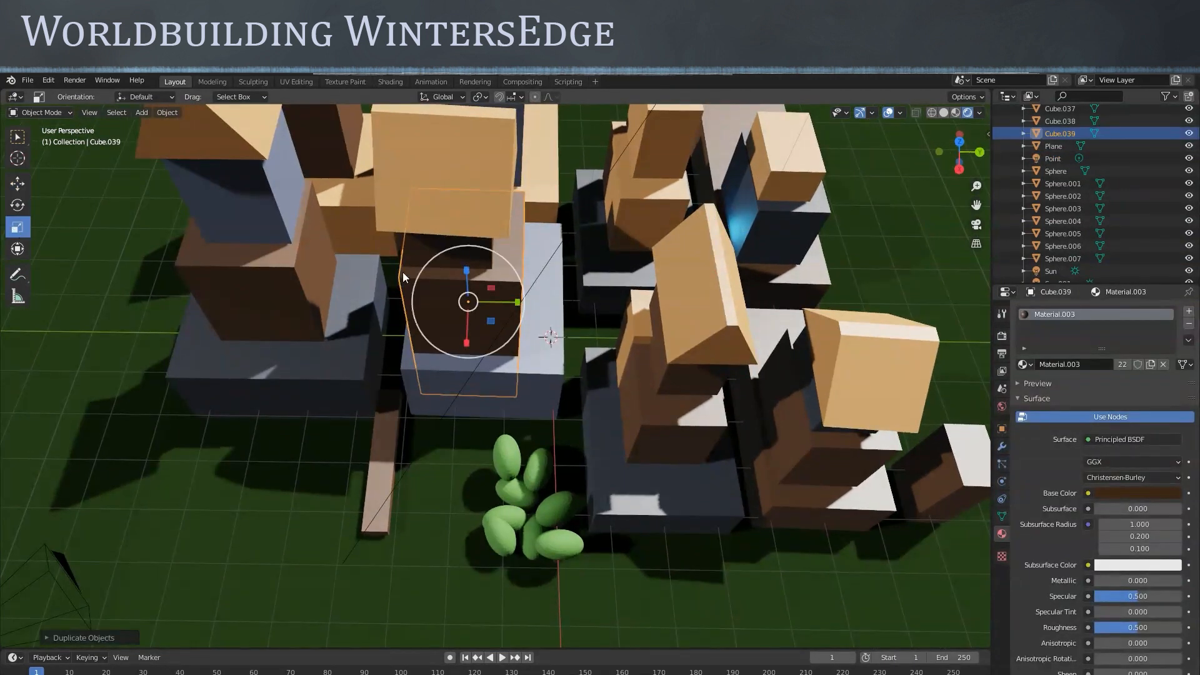
pyautogui.moveTo(467, 266); pyautogui.dragTo(437, 302)
pyautogui.click(18, 183)
pyautogui.moveTo(382, 335); pyautogui.dragTo(365, 363)
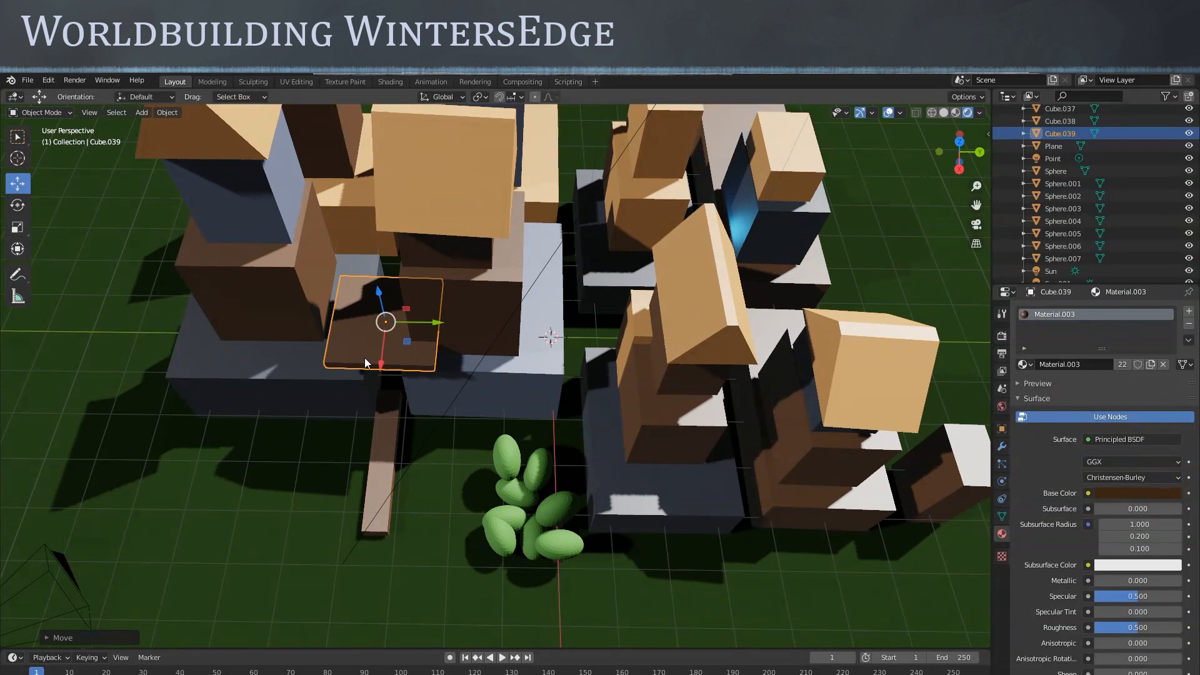
# Narrow the duplicated block along X into a plank and move it down near the ground, over the narrow brown beam
pyautogui.click(17, 227)
pyautogui.moveTo(380, 359); pyautogui.dragTo(375, 387)
pyautogui.click(17, 183)
pyautogui.scroll(4, 370, 333)
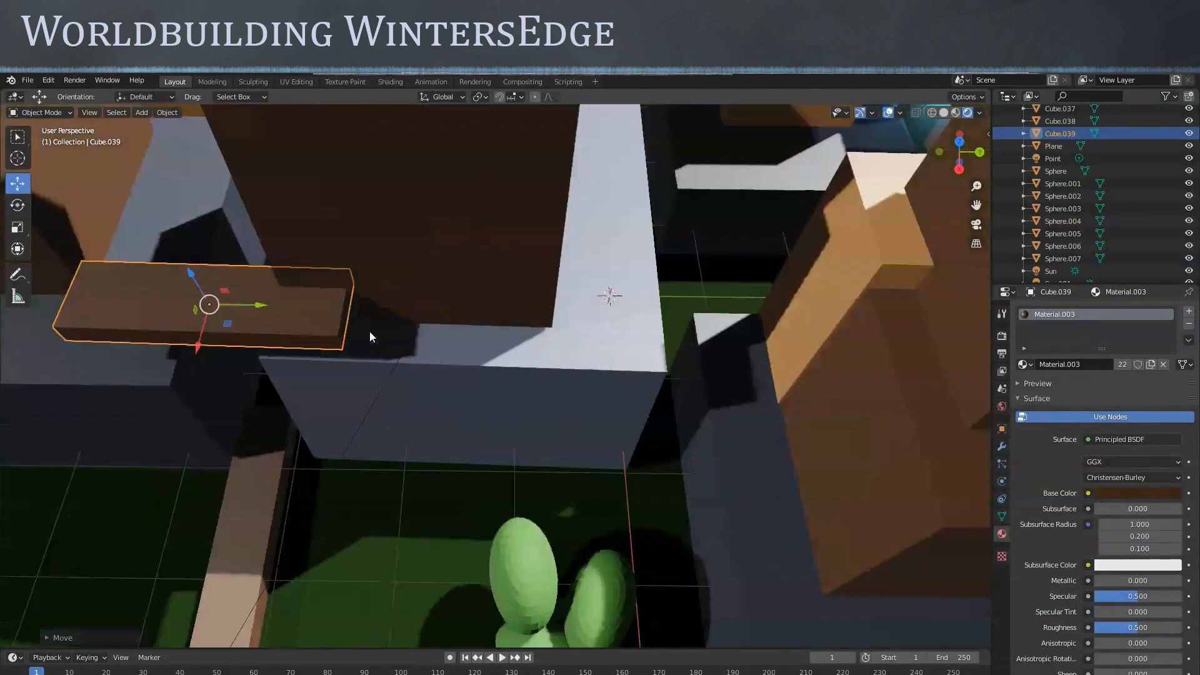
pyautogui.keyDown('shift'); pyautogui.moveTo(353, 322); pyautogui.dragTo(478, 346, button='middle'); pyautogui.keyUp('shift')
pyautogui.scroll(-2, 461, 234)
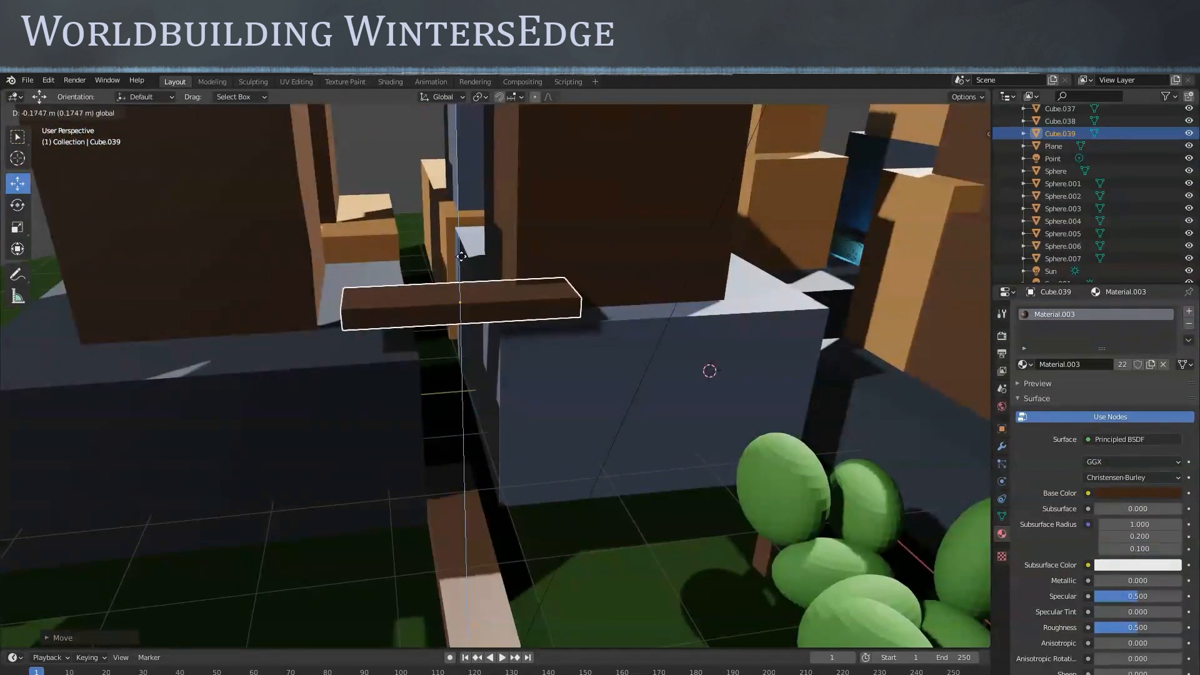
pyautogui.scroll(-4, 493, 331)
pyautogui.moveTo(501, 417); pyautogui.dragTo(601, 546)
pyautogui.moveTo(602, 546); pyautogui.dragTo(396, 490, button='middle')
pyautogui.scroll(5, 417, 455)
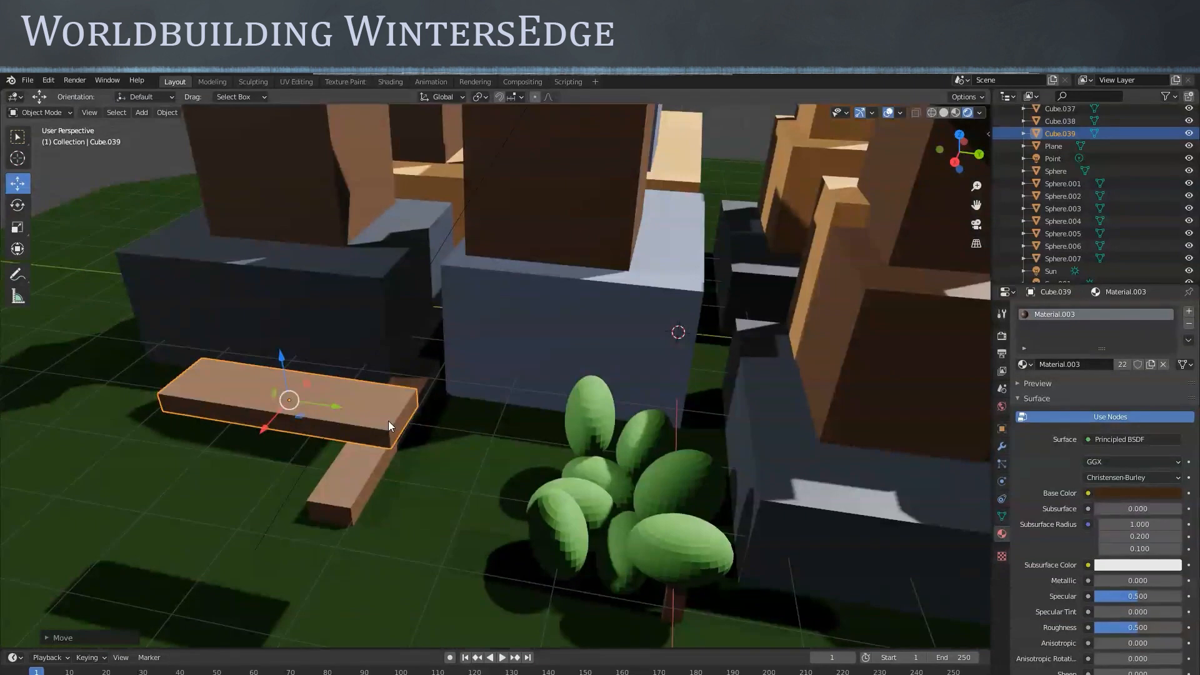
# Add two crosswise loop cuts to the plank's mesh and select the top face between them
pyautogui.press('Tab')
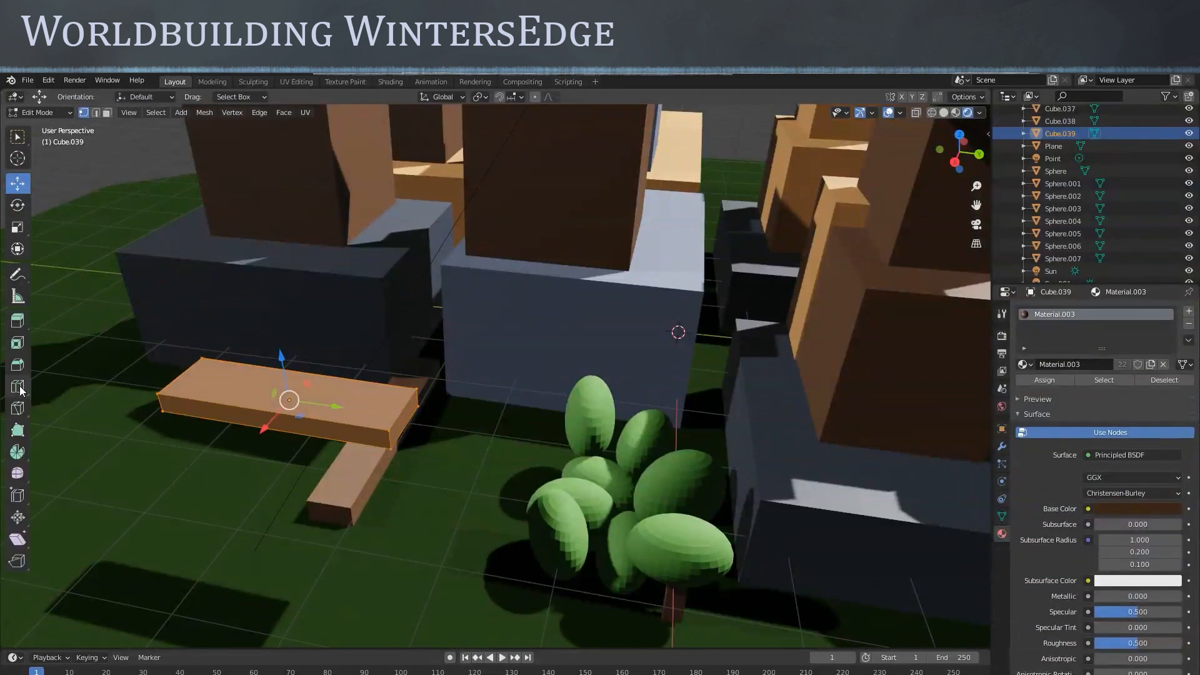
pyautogui.click(19, 388)
pyautogui.click(272, 423)
pyautogui.click(226, 411)
pyautogui.scroll(3, 190, 364)
pyautogui.scroll(3, 383, 415)
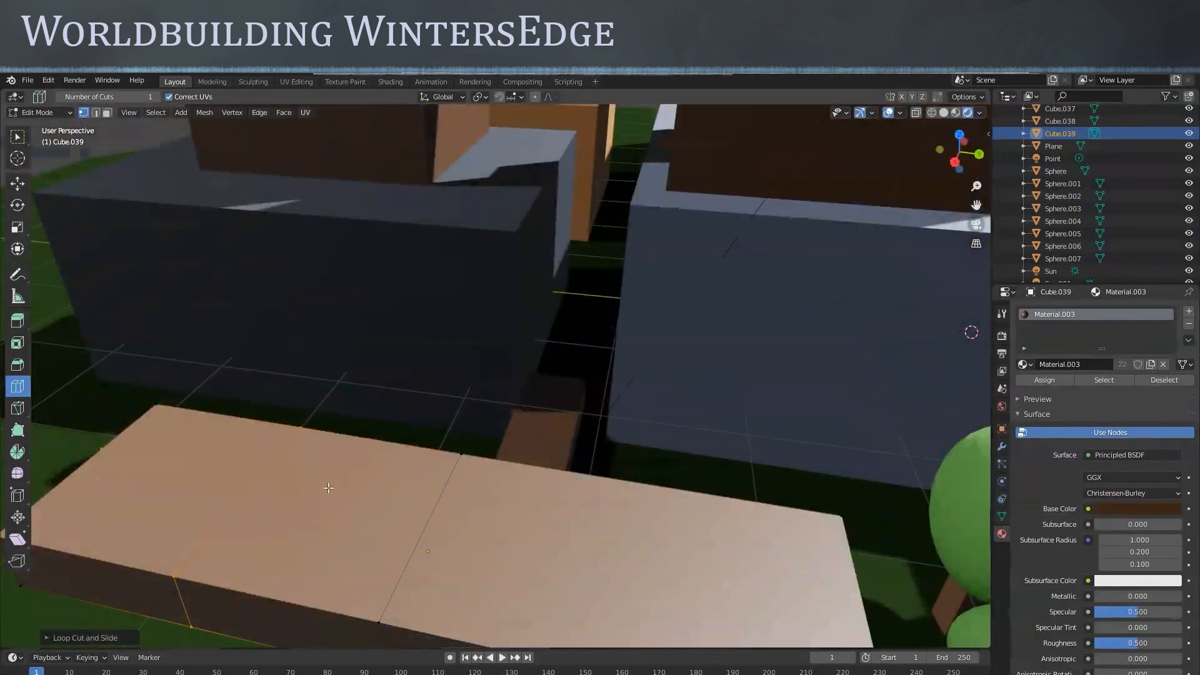
pyautogui.press('3')
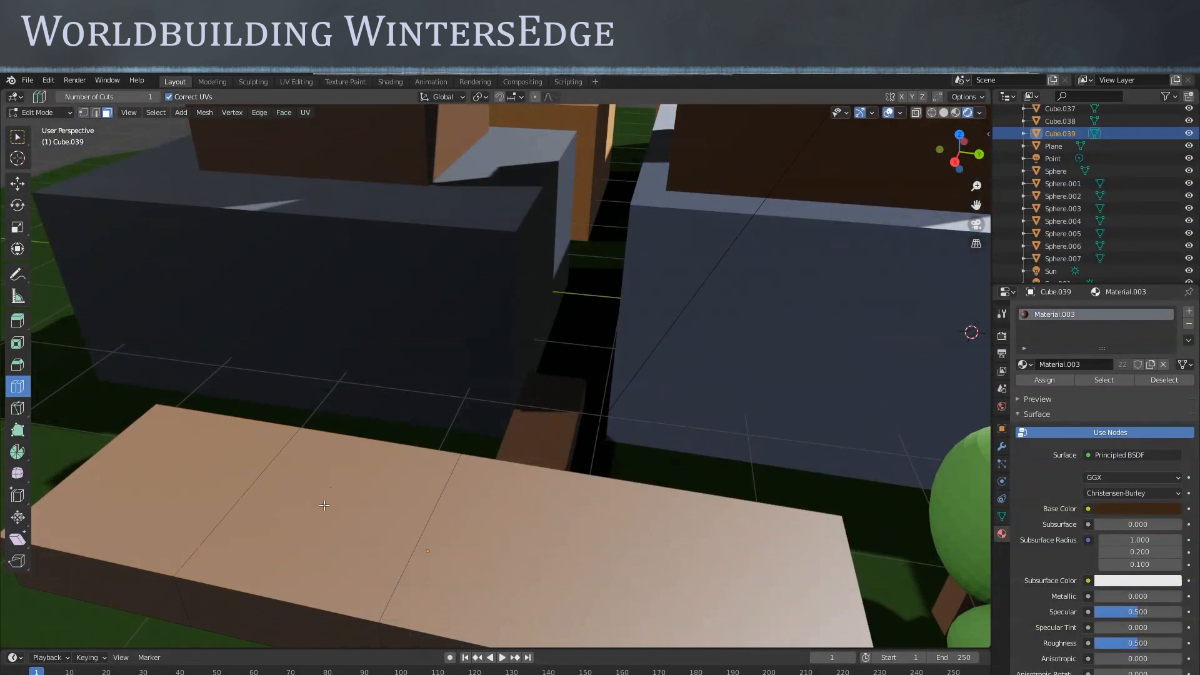
pyautogui.click(18, 138)
pyautogui.click(329, 521)
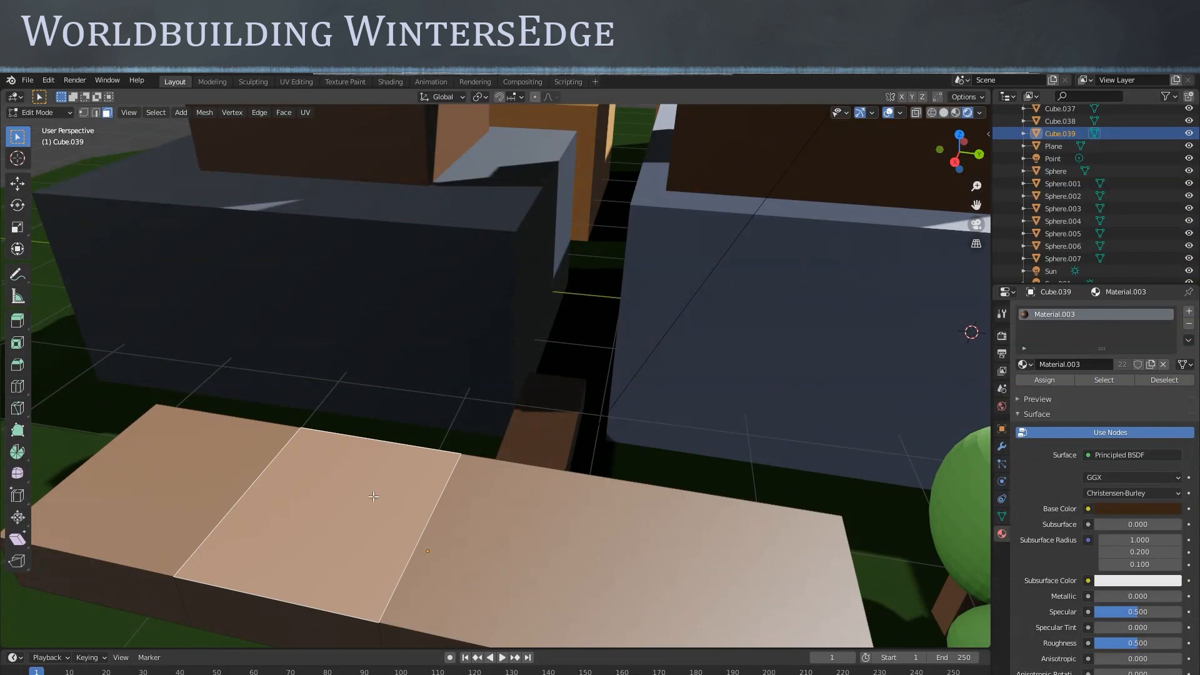
# Try to raise the selected top face of the plank by moving it upward, and undo the move
pyautogui.scroll(-5, 358, 493)
pyautogui.scroll(2, 408, 449)
pyautogui.click(18, 182)
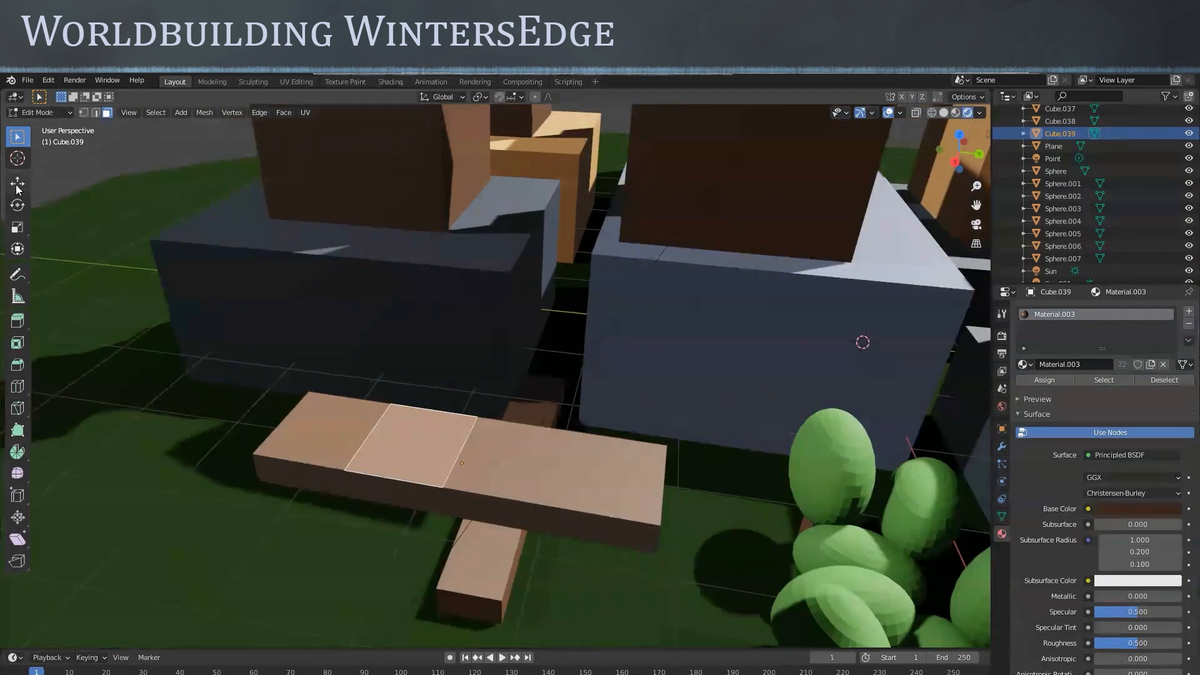
pyautogui.moveTo(416, 403); pyautogui.dragTo(424, 381)
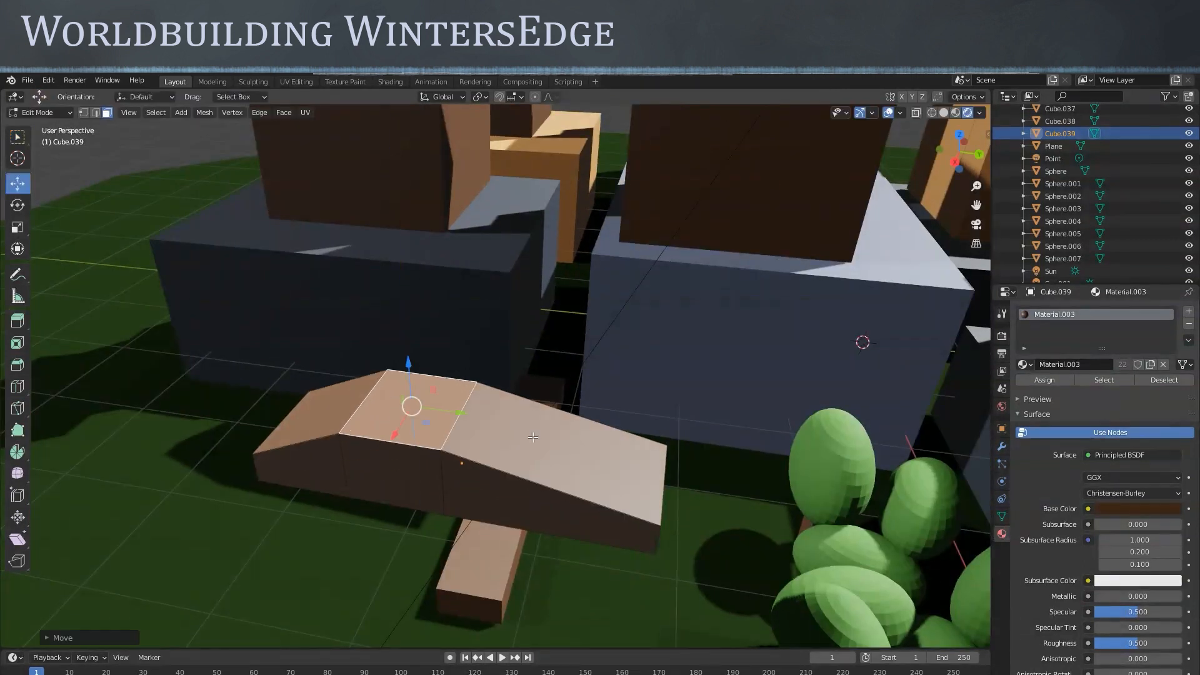
pyautogui.hotkey('ctrl', 'z')
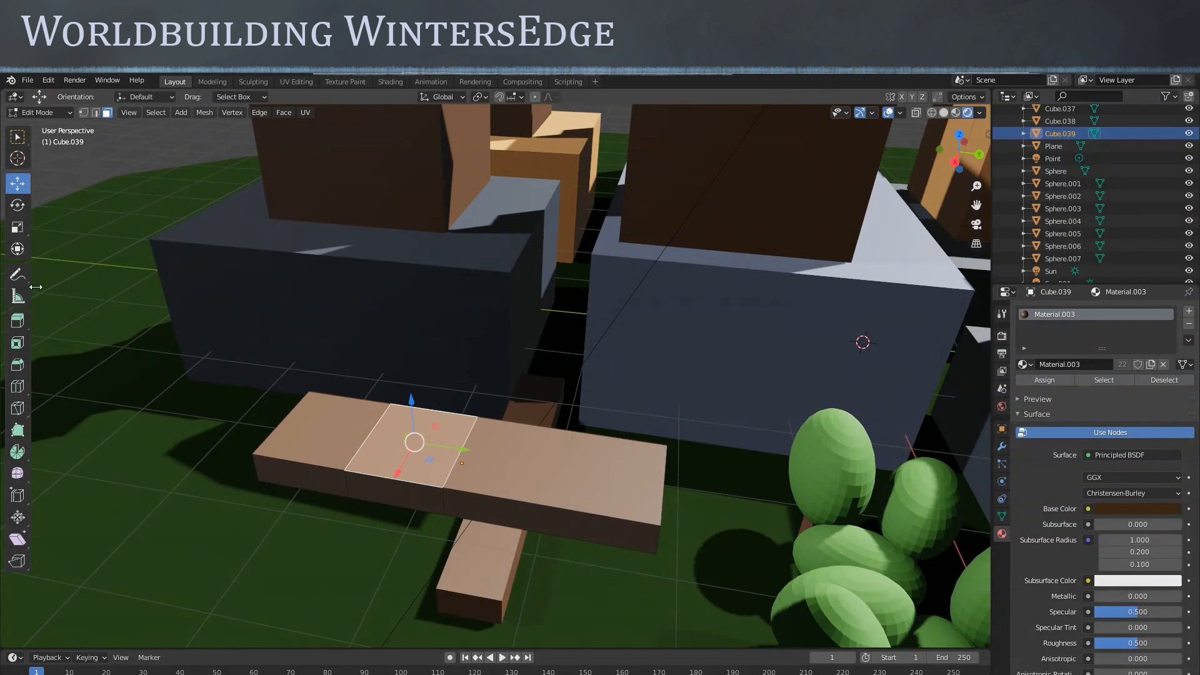
# Extrude the plank's selected top face upward into a tall block and add a horizontal loop cut around its middle
pyautogui.click(19, 325)
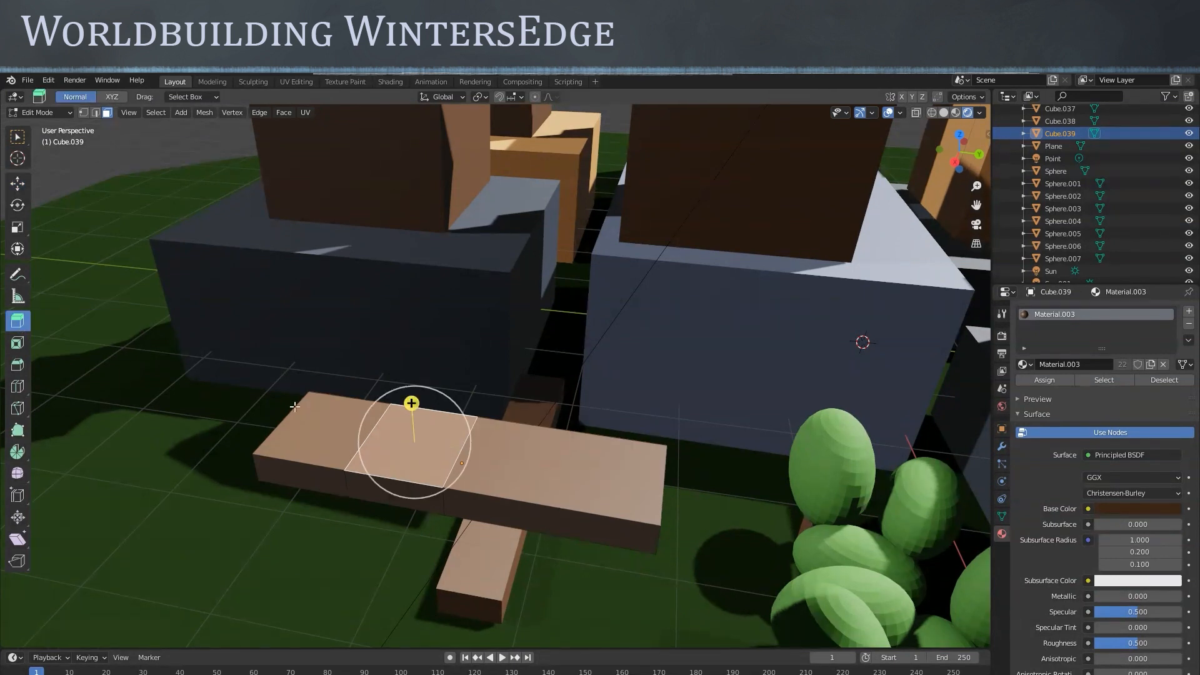
pyautogui.moveTo(410, 403); pyautogui.dragTo(403, 306)
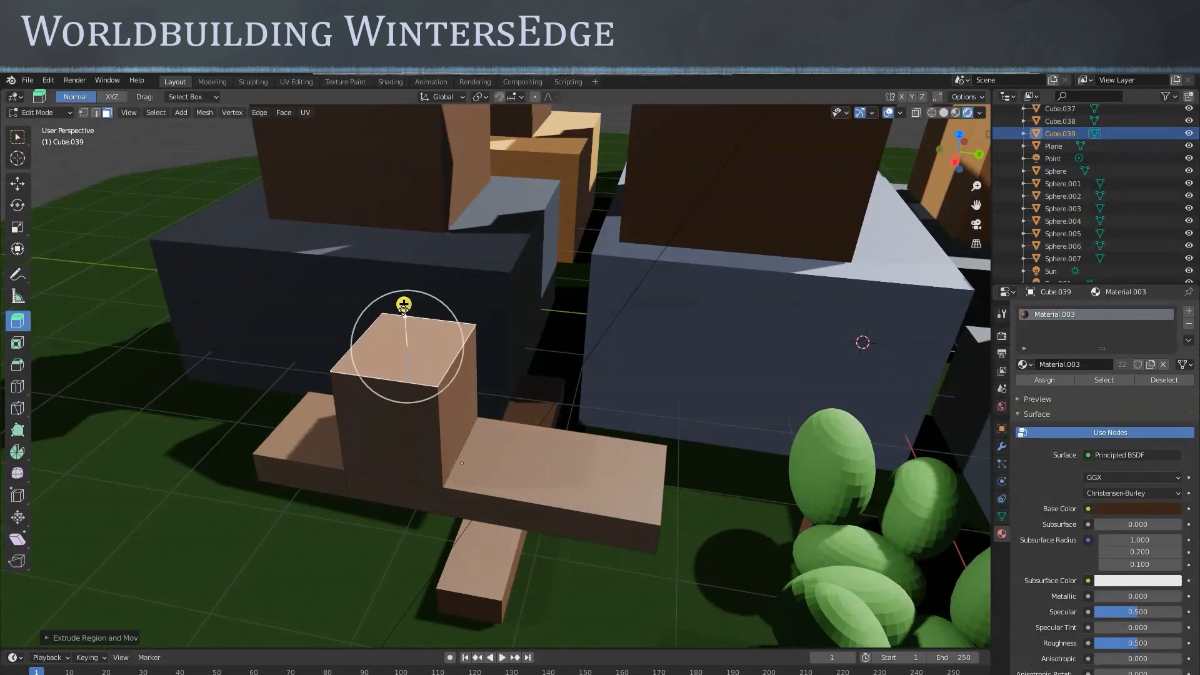
pyautogui.scroll(5, 415, 356)
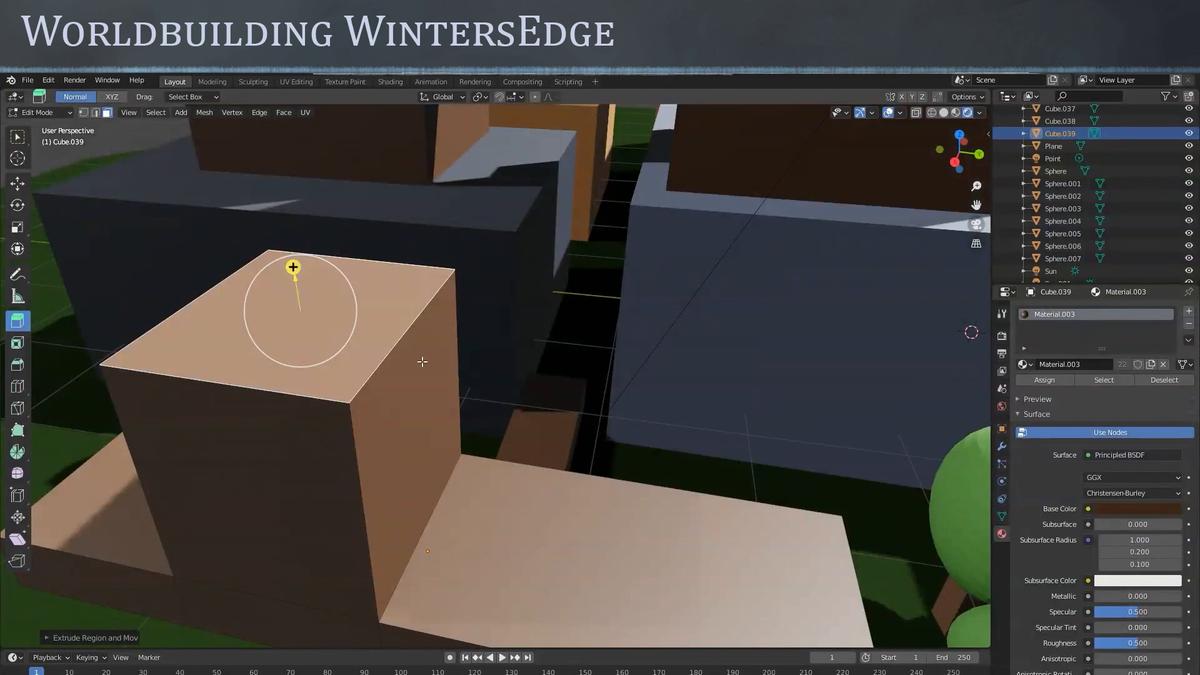
pyautogui.click(19, 390)
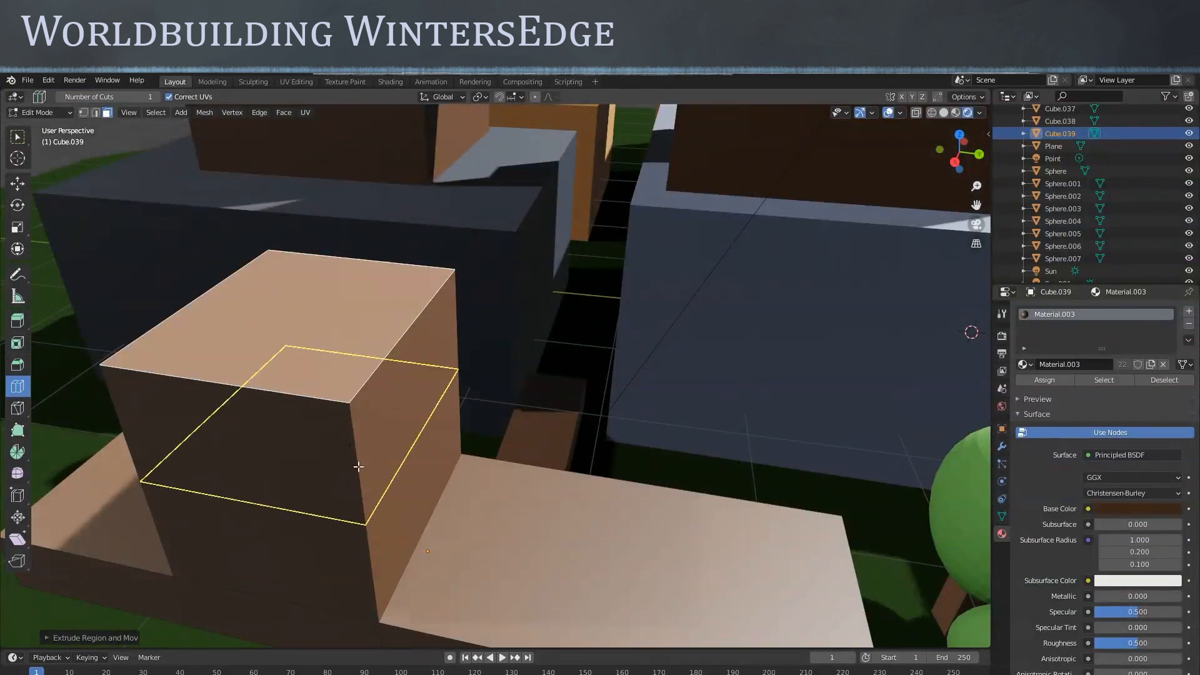
pyautogui.moveTo(359, 470); pyautogui.dragTo(388, 428)
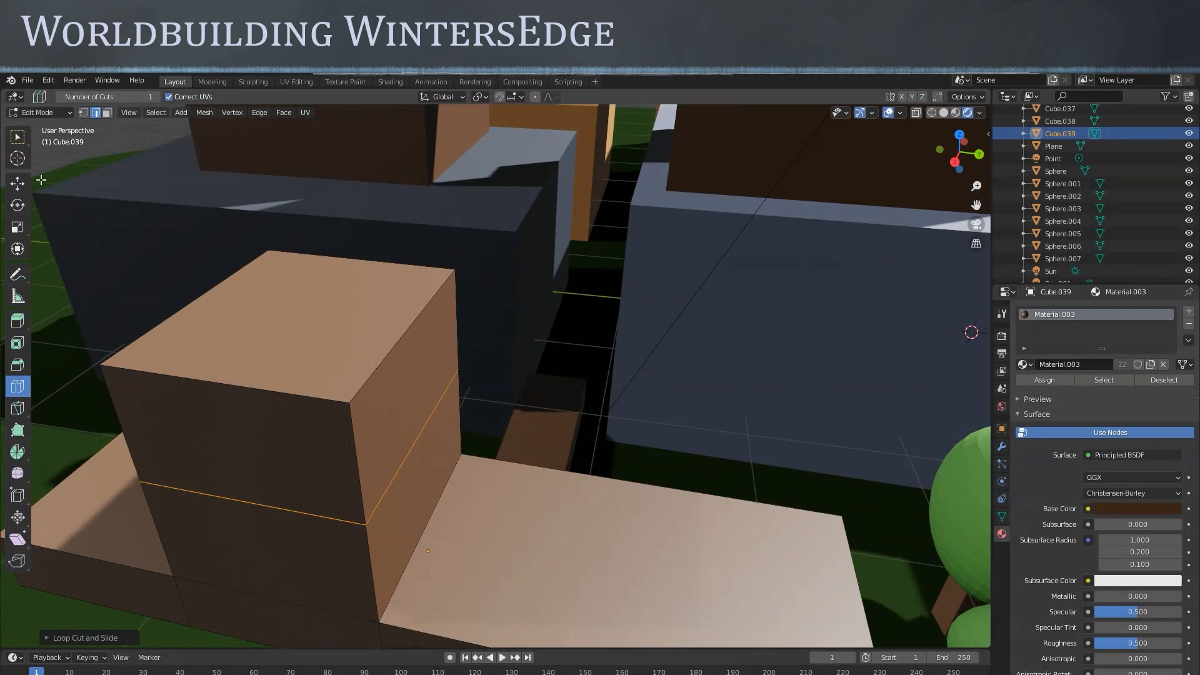
# Extrude the upper side face of the tall block sideways into an overhang above the longer end of the plank
pyautogui.click(17, 137)
pyautogui.click(18, 320)
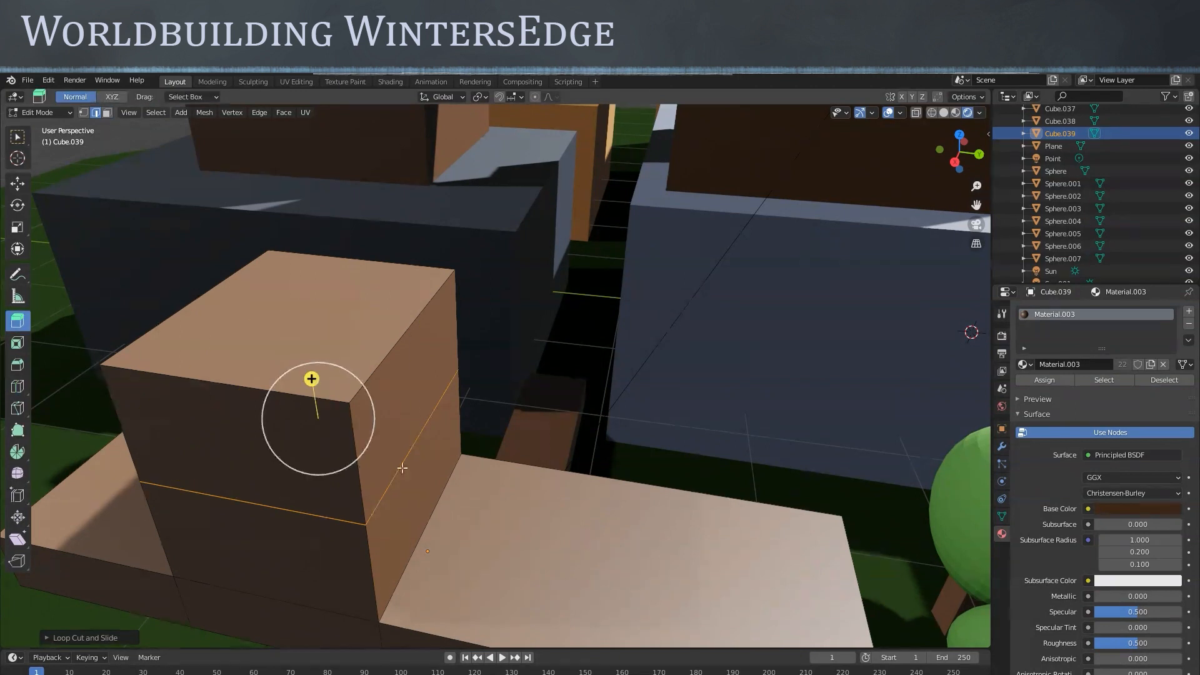
pyautogui.click(434, 379)
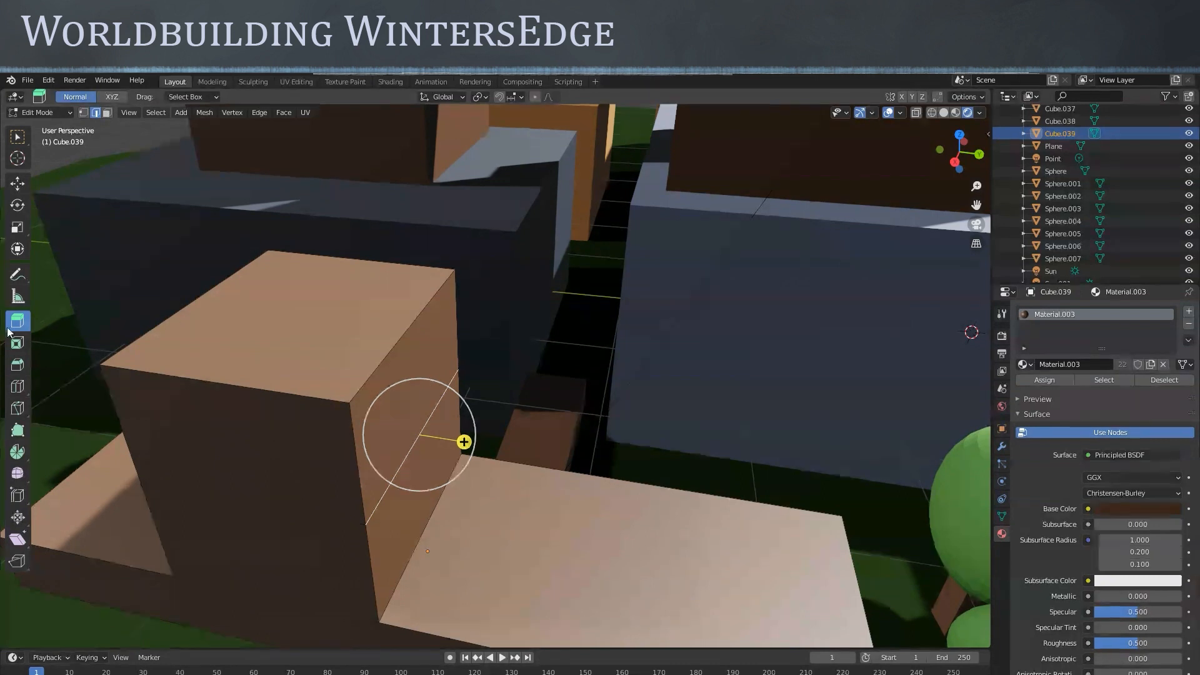
pyautogui.press('3')
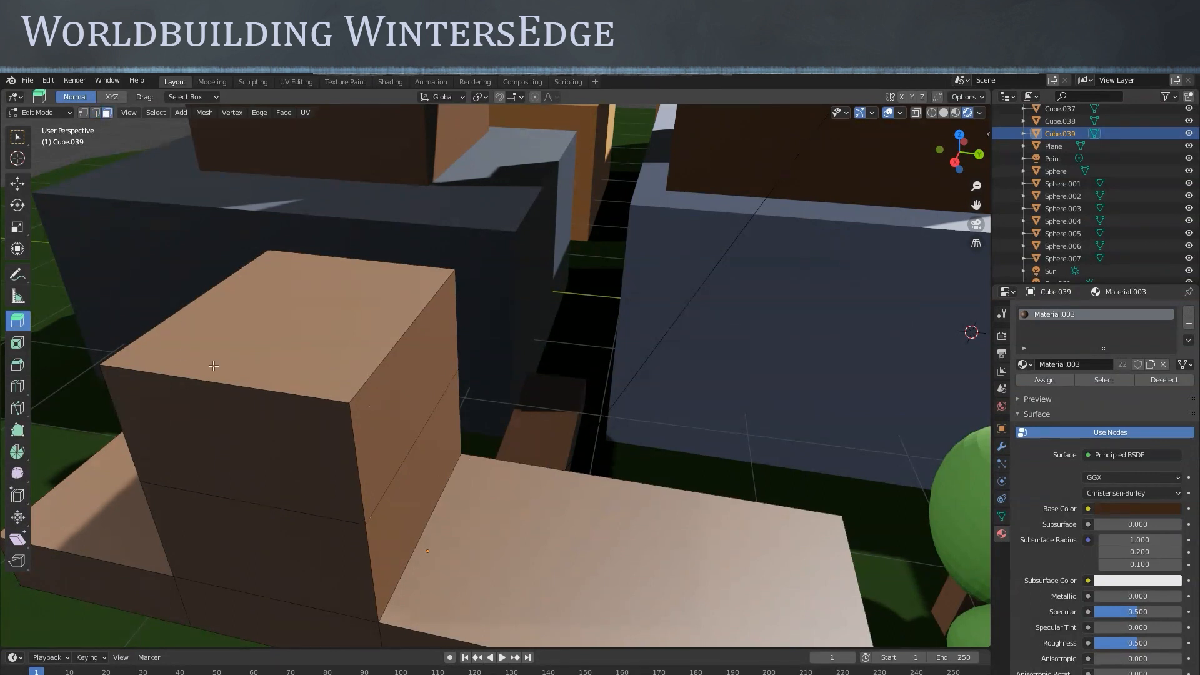
pyautogui.click(393, 394)
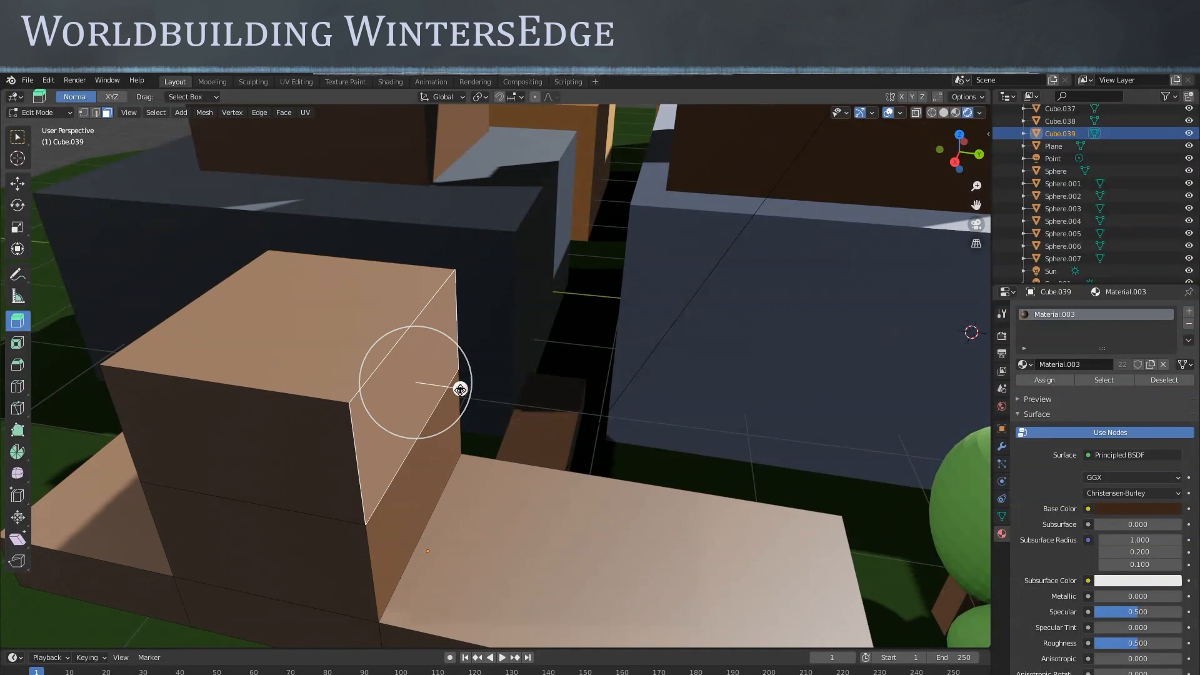
pyautogui.moveTo(461, 393); pyautogui.dragTo(611, 412)
pyautogui.scroll(-6, 616, 423)
pyautogui.moveTo(617, 424); pyautogui.dragTo(569, 404, button='middle')
pyautogui.scroll(3, 601, 447)
pyautogui.moveTo(581, 449); pyautogui.dragTo(562, 436, button='middle')
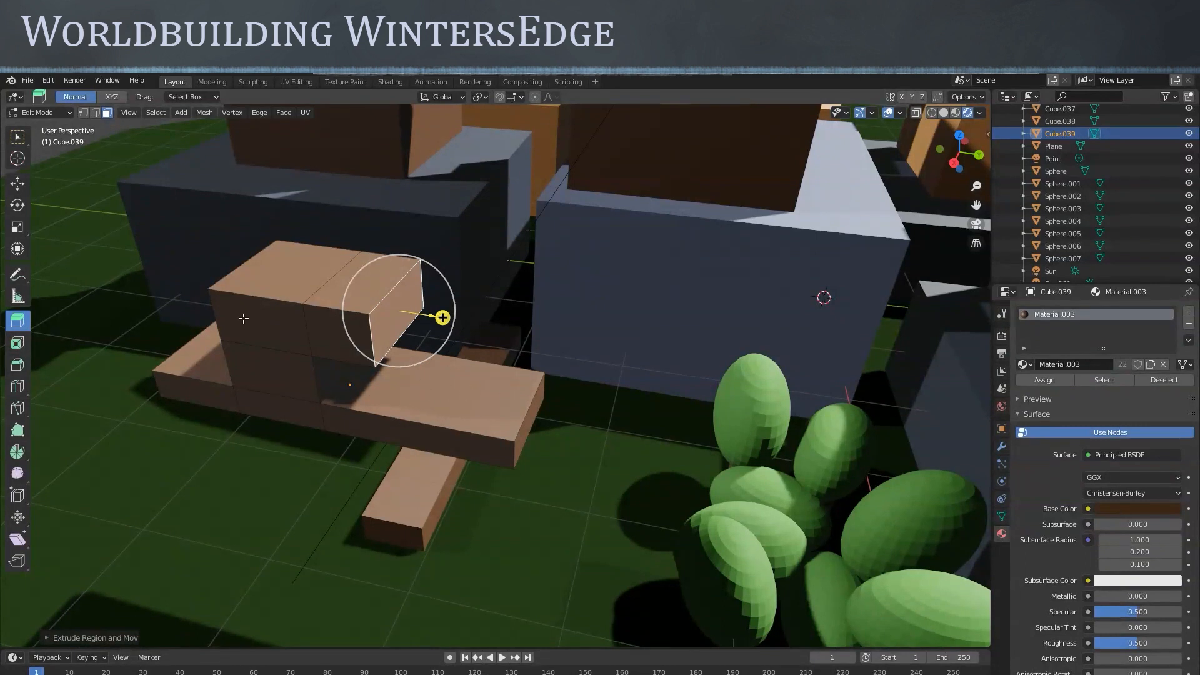
# Move the overhang's end face upward so the overhang slopes, and resize that face
pyautogui.click(15, 187)
pyautogui.moveTo(393, 270); pyautogui.dragTo(391, 235)
pyautogui.moveTo(420, 353)
pyautogui.mouseDown(button='middle')
pyautogui.moveTo(442, 345)
pyautogui.moveTo(440, 363)
pyautogui.mouseUp(button='middle')
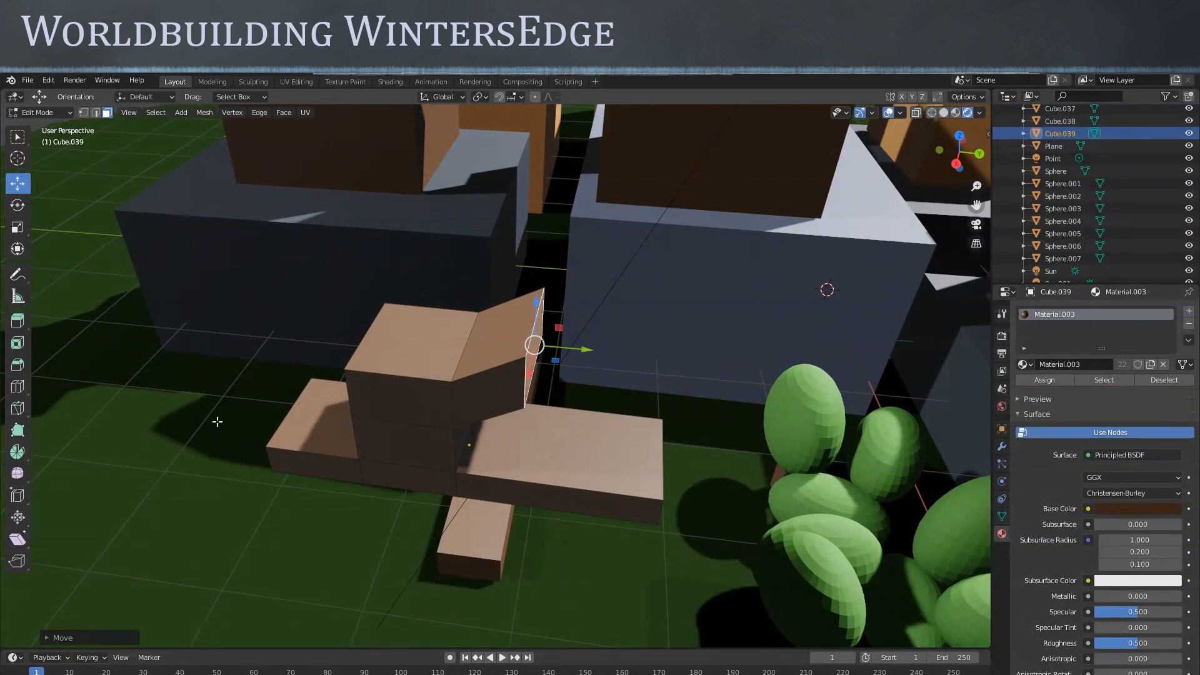
pyautogui.click(17, 231)
pyautogui.moveTo(462, 414); pyautogui.dragTo(427, 416, button='middle')
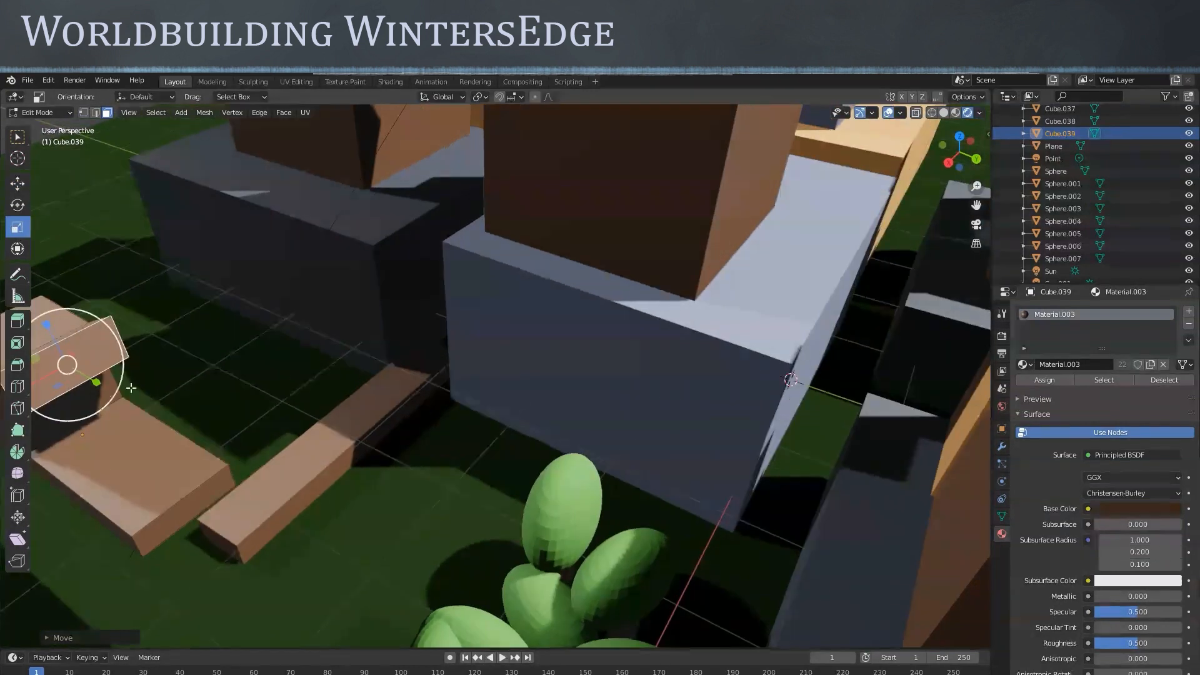
pyautogui.moveTo(105, 392); pyautogui.dragTo(118, 406, button='middle')
pyautogui.moveTo(118, 406); pyautogui.dragTo(146, 400)
pyautogui.scroll(-6, 426, 453)
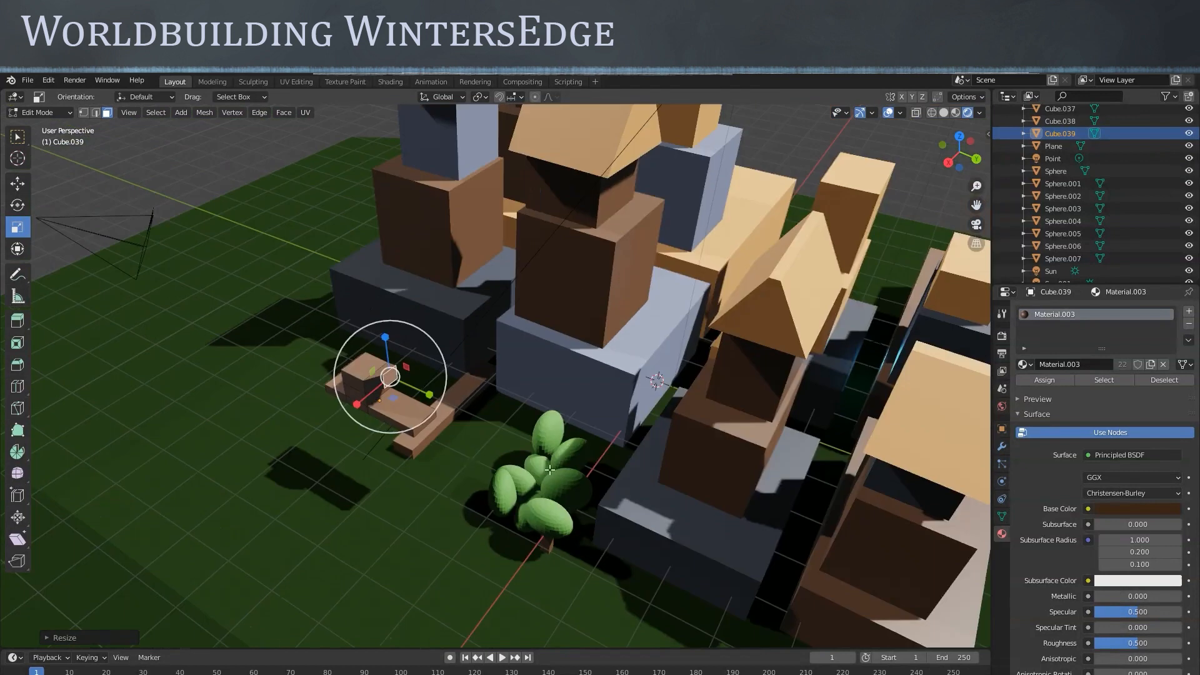
# Return the finished small structure to Object Mode, deselect it and bring the whole town into view
pyautogui.moveTo(550, 468); pyautogui.dragTo(602, 437, button='middle')
pyautogui.keyDown('shift'); pyautogui.moveTo(599, 328); pyautogui.dragTo(576, 414, button='middle'); pyautogui.keyUp('shift')
pyautogui.scroll(3, 576, 415)
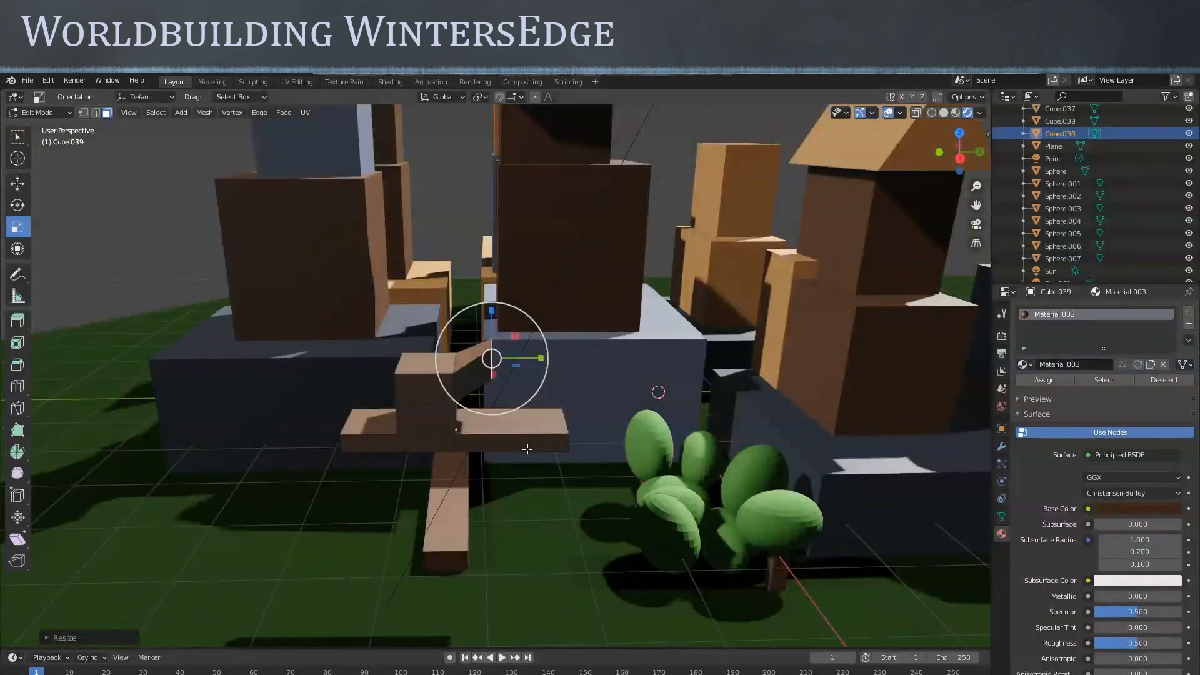
pyautogui.press('Tab')
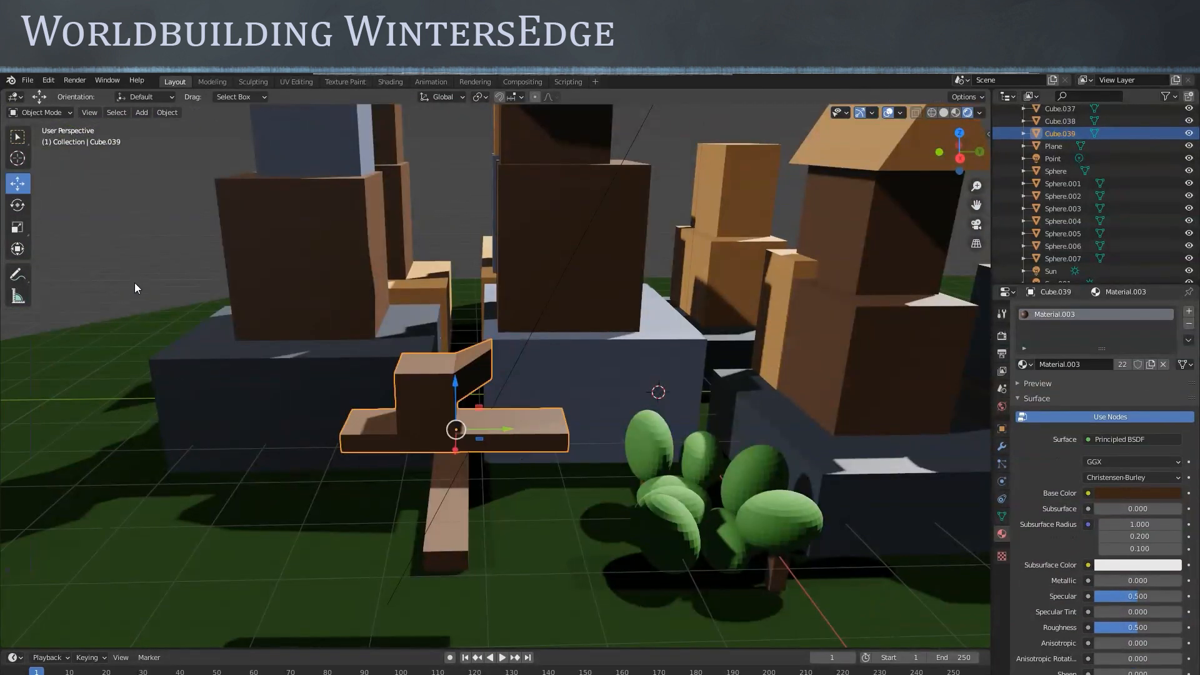
pyautogui.hotkey('alt', 'a')
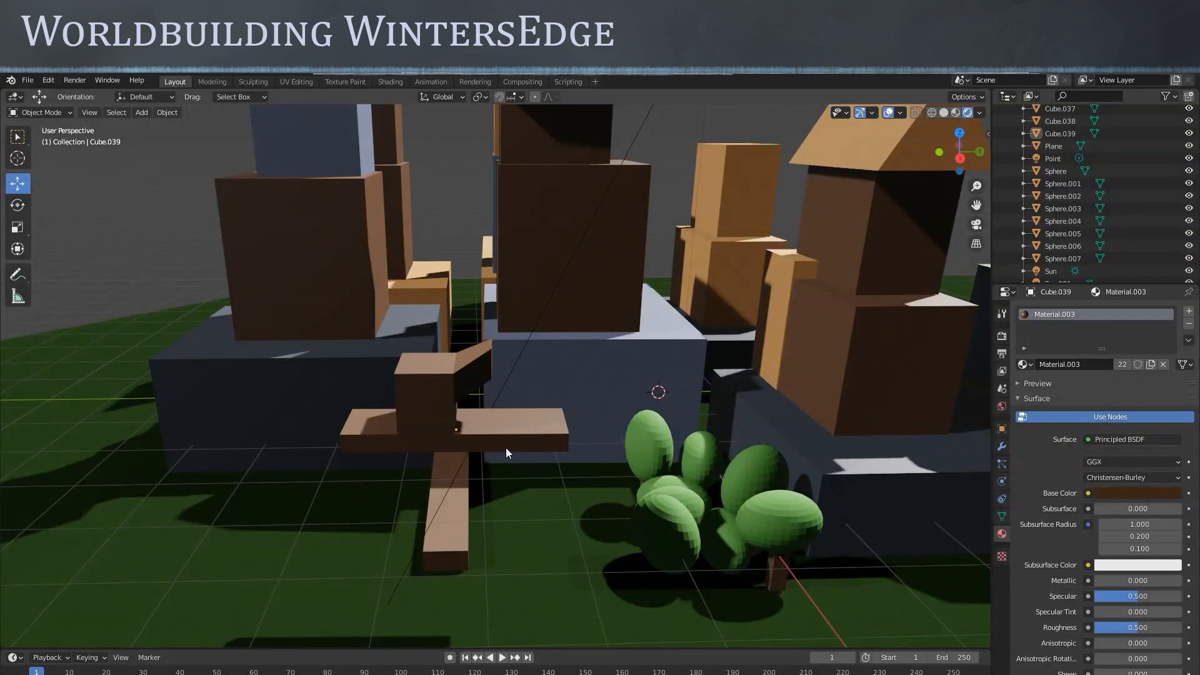
pyautogui.scroll(-5, 505, 448)
pyautogui.moveTo(555, 444); pyautogui.dragTo(577, 510, button='middle')
pyautogui.moveTo(549, 463)
pyautogui.mouseDown(button='middle')
pyautogui.moveTo(537, 433)
pyautogui.moveTo(529, 452)
pyautogui.mouseUp(button='middle')
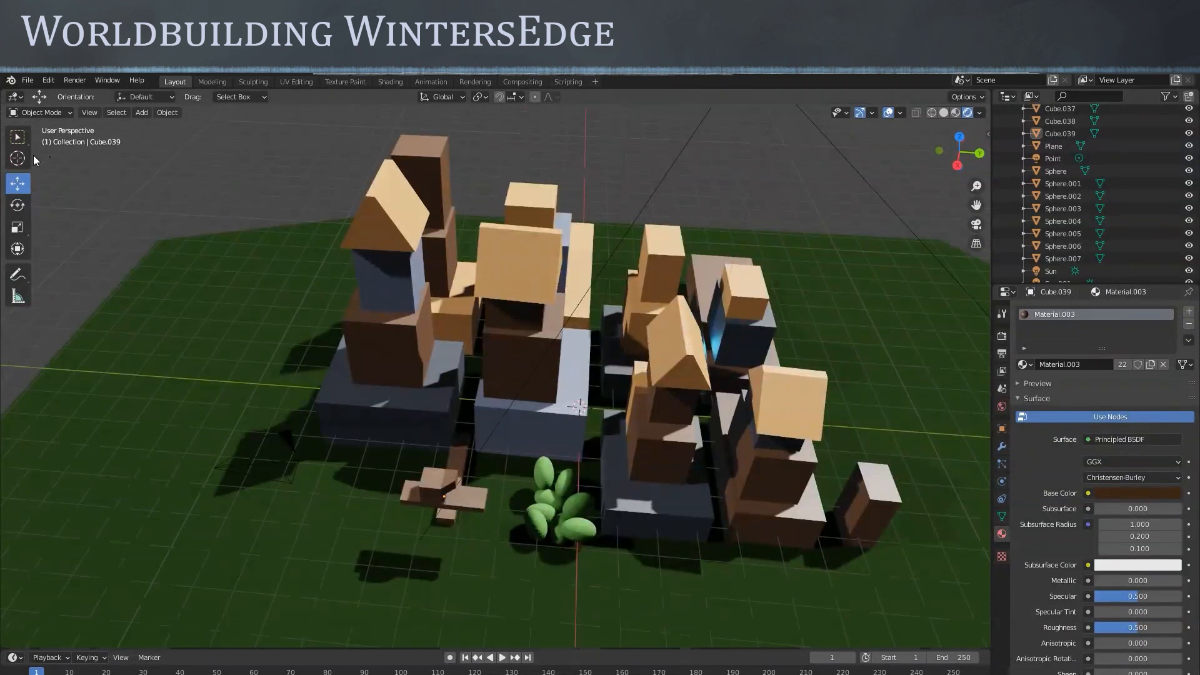
# Open the recent file mermaidsLegs.blend without saving the changes to the untitled town scene
pyautogui.click(27, 80)
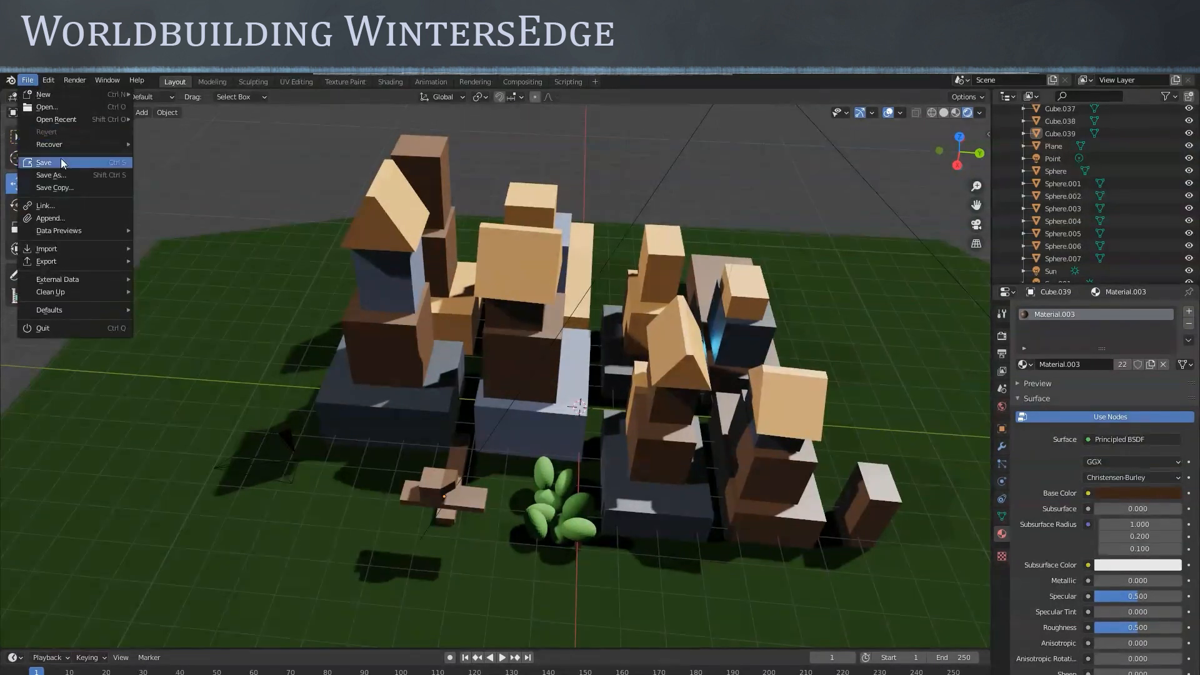
pyautogui.moveTo(72, 122)
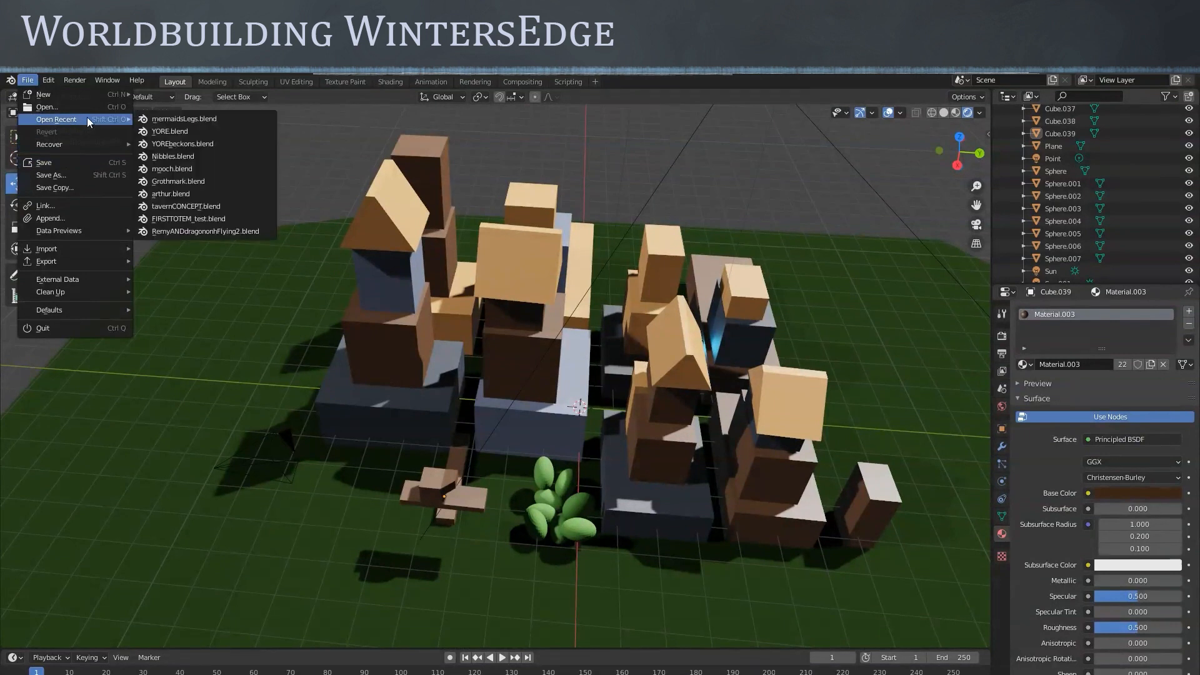
pyautogui.click(190, 118)
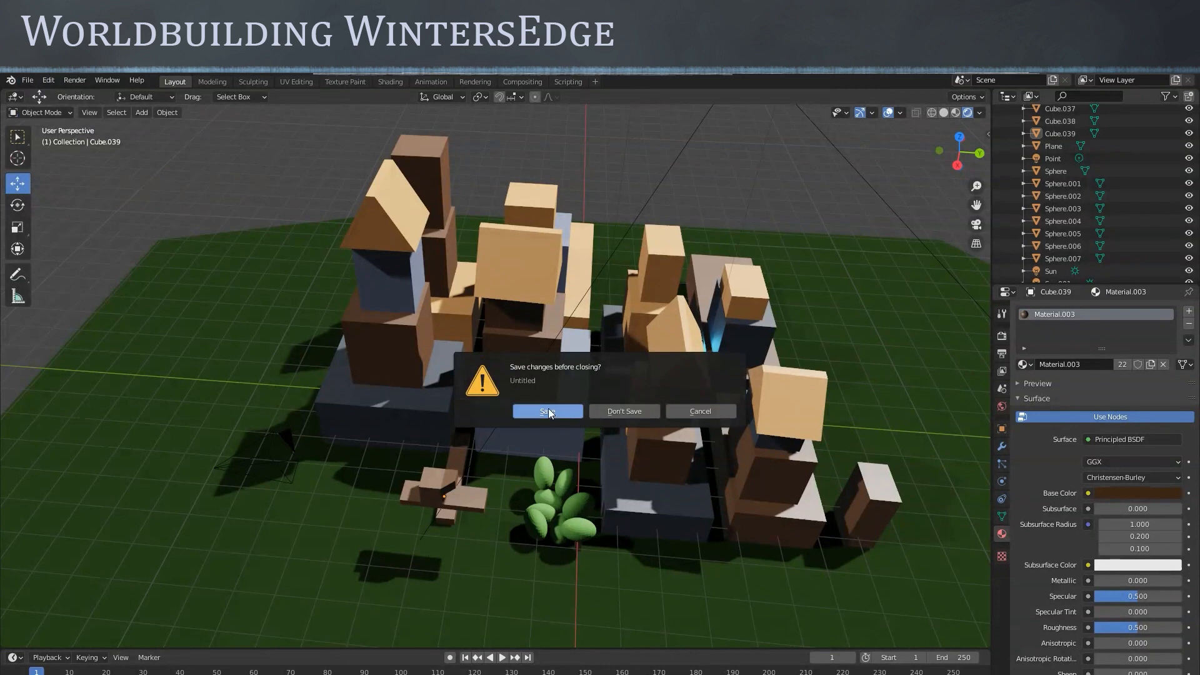
pyautogui.click(625, 411)
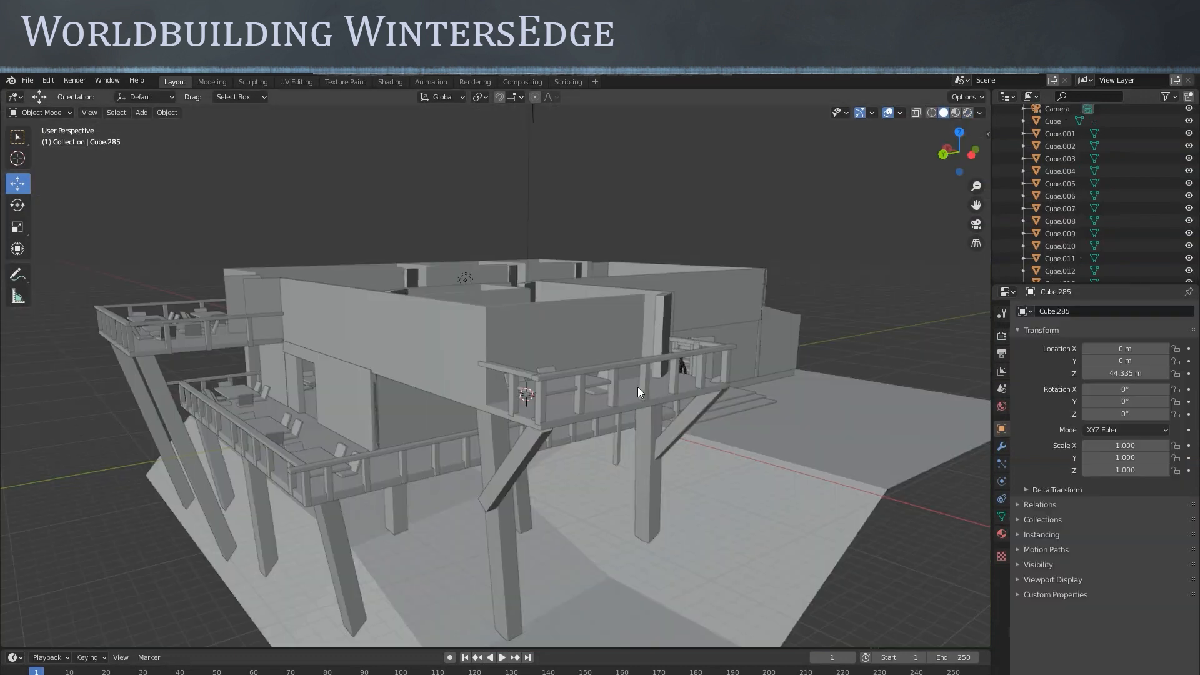
# Examine the tavern model from outside and look down into its table hall, railings and staircase
pyautogui.scroll(-3, 621, 396)
pyautogui.moveTo(599, 407); pyautogui.dragTo(429, 430, button='middle')
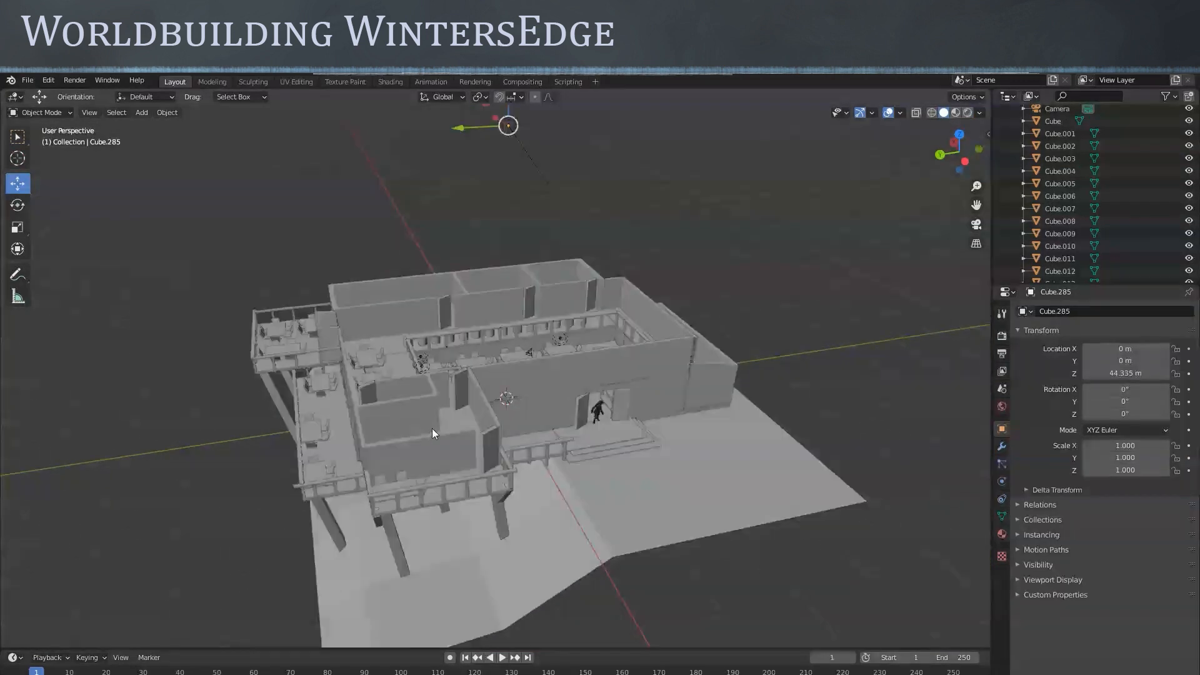
pyautogui.scroll(3, 428, 429)
pyautogui.moveTo(542, 423); pyautogui.dragTo(560, 429, button='middle')
pyautogui.scroll(3, 599, 452)
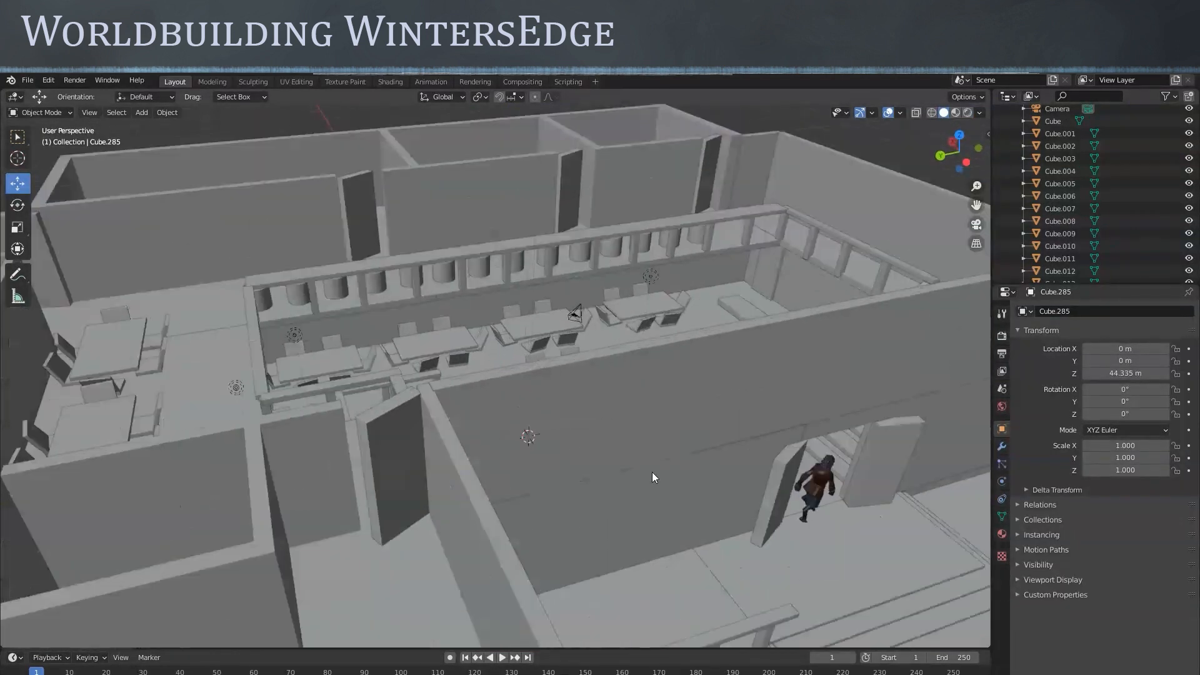
pyautogui.moveTo(647, 471); pyautogui.dragTo(695, 480, button='middle')
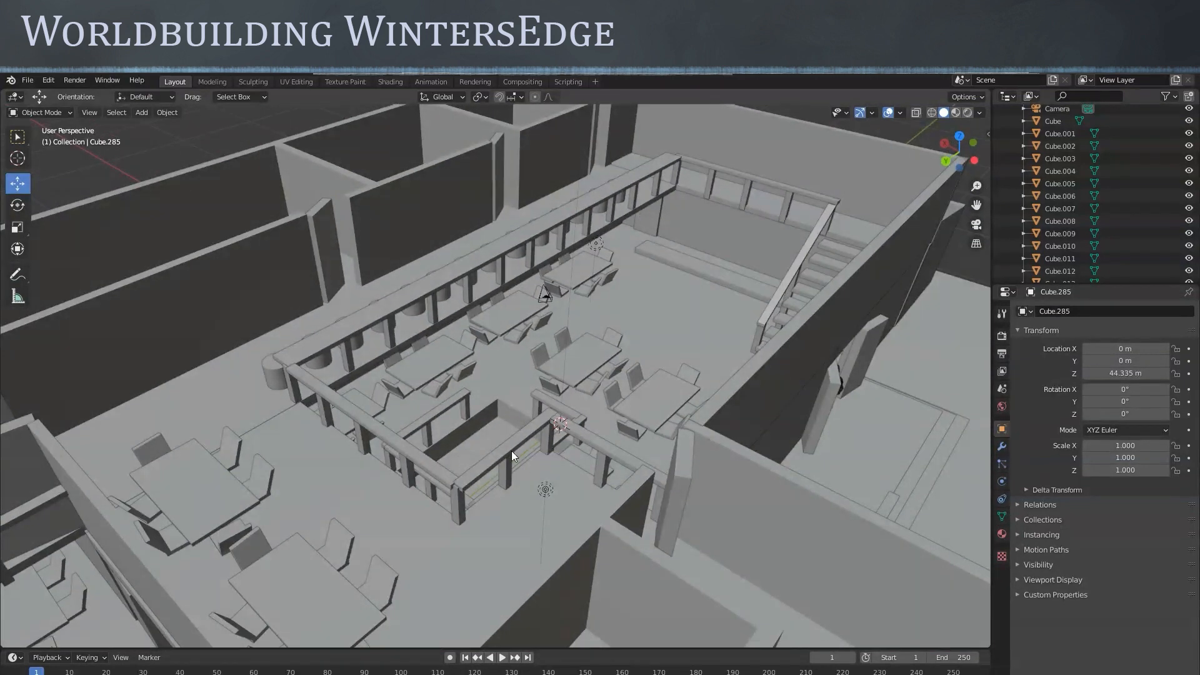
pyautogui.keyDown('shift'); pyautogui.moveTo(621, 432); pyautogui.dragTo(707, 361, button='middle'); pyautogui.keyUp('shift')
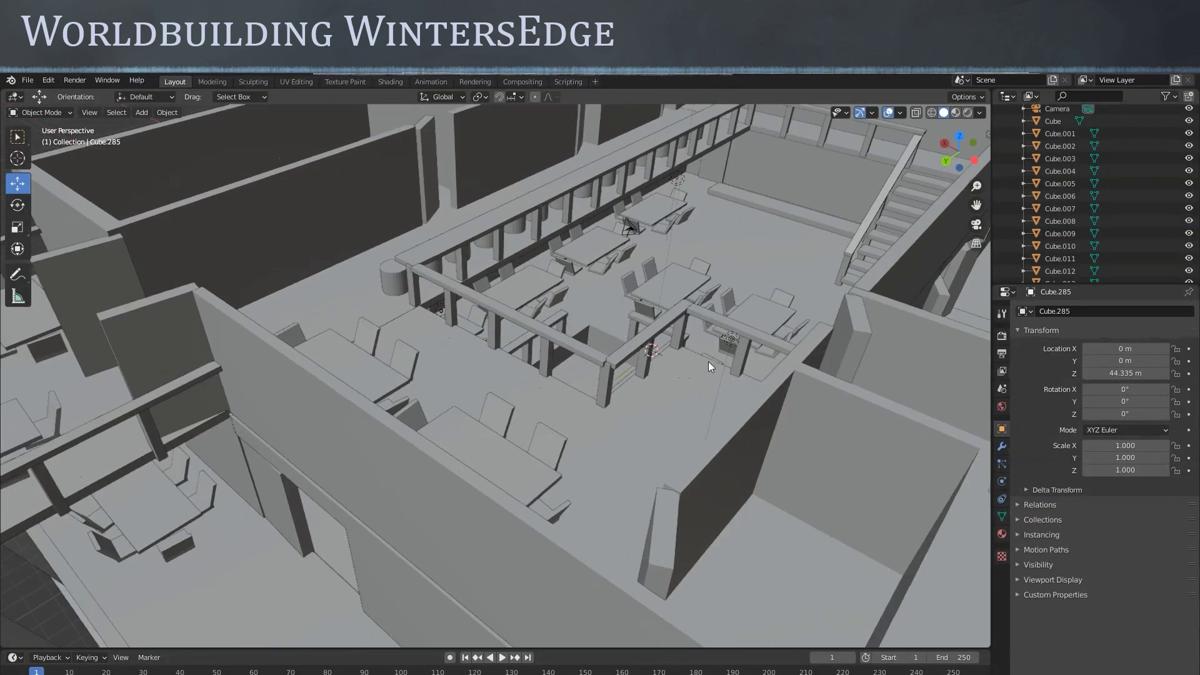
# Select the long upper wall above the entrance doors and examine it from outside
pyautogui.click(17, 139)
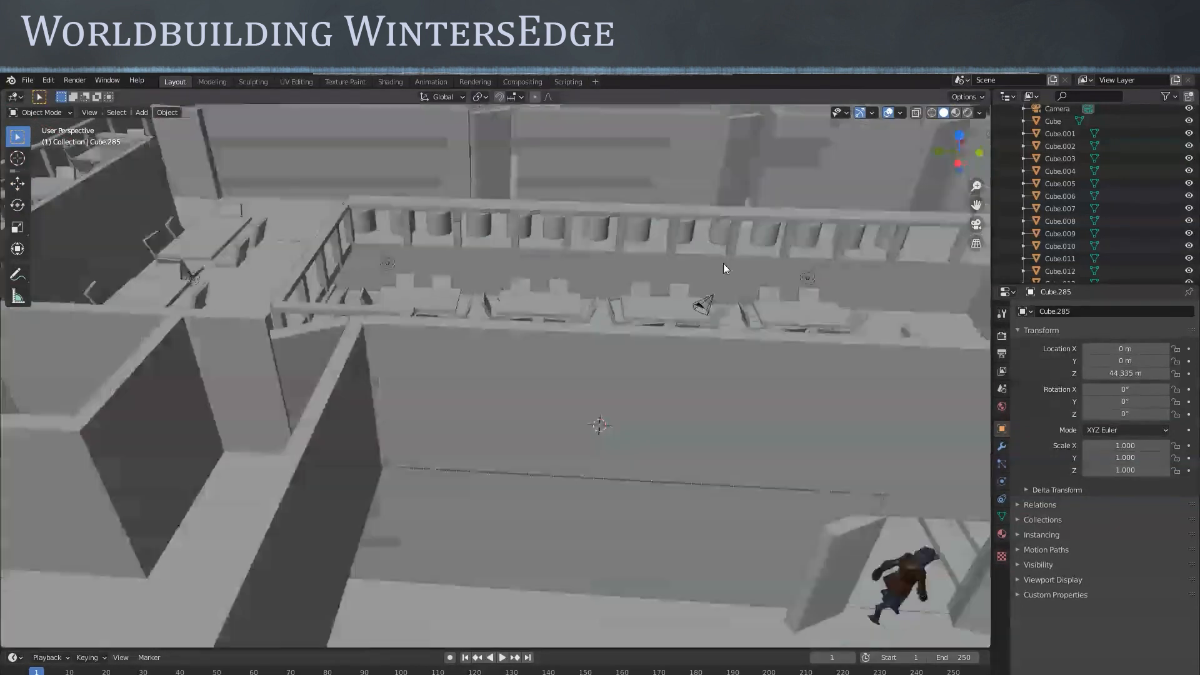
pyautogui.moveTo(723, 264); pyautogui.dragTo(646, 414, button='middle')
pyautogui.click(637, 423)
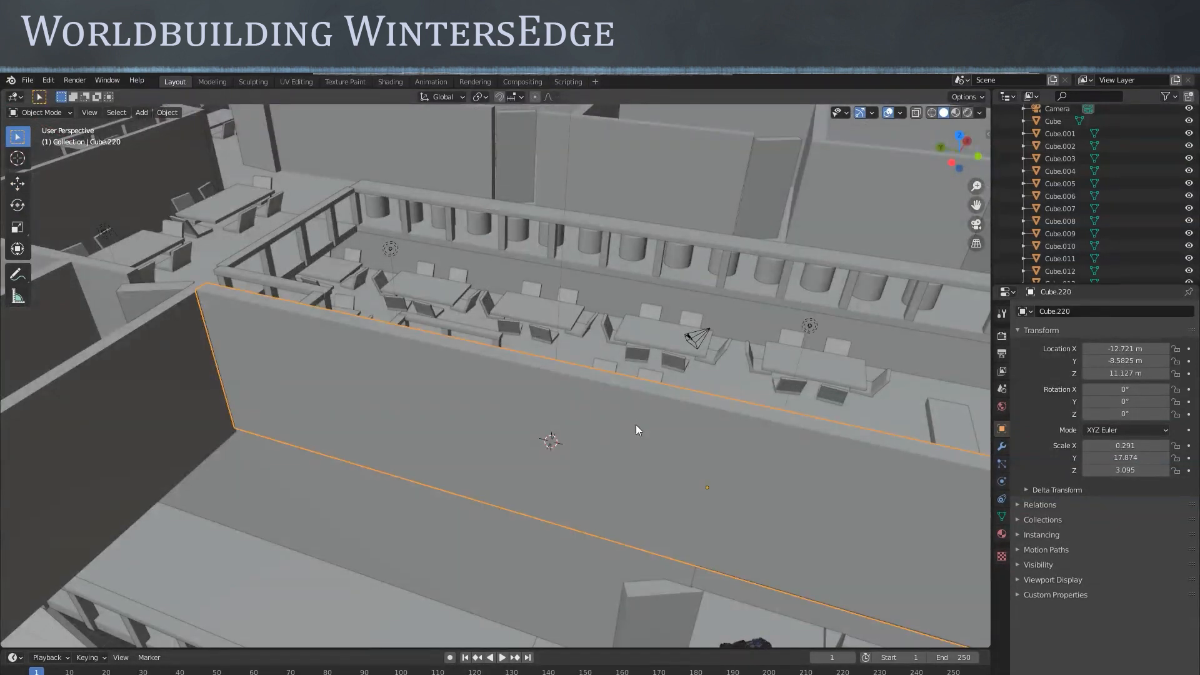
pyautogui.scroll(-5, 775, 479)
pyautogui.moveTo(774, 479); pyautogui.dragTo(752, 472, button='middle')
pyautogui.scroll(4, 593, 452)
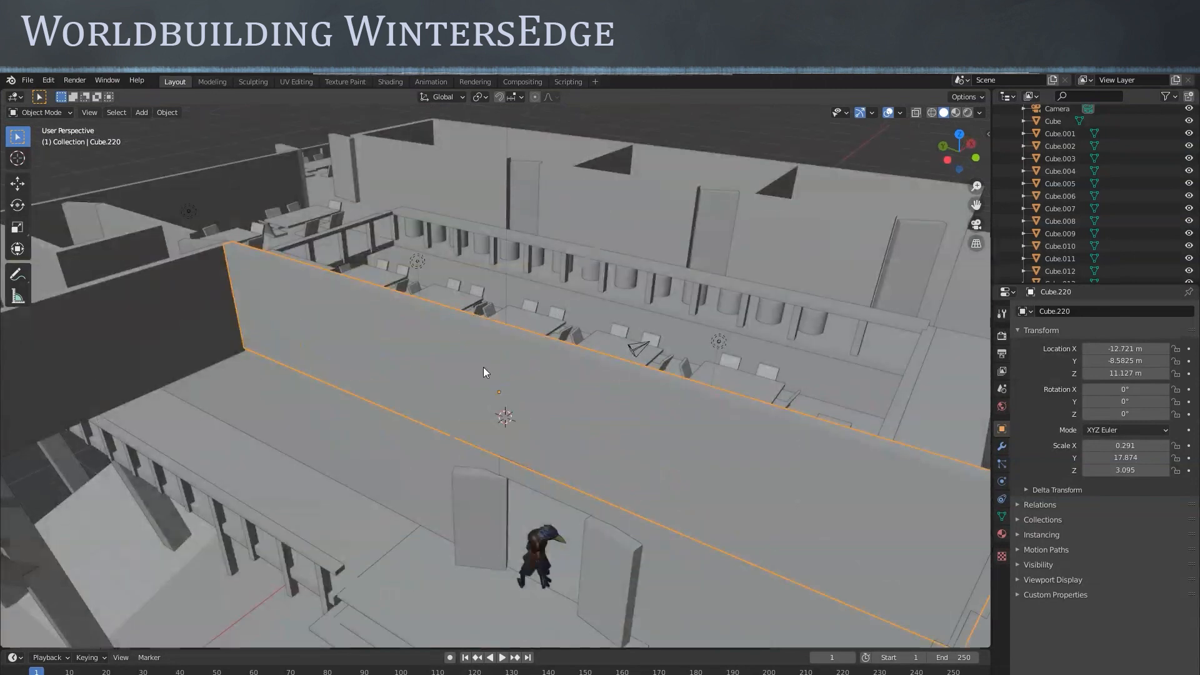
# Select the side-room wall section beside the entrance and raise it along Z to 10.632 m
pyautogui.scroll(-6, 553, 417)
pyautogui.moveTo(639, 429); pyautogui.dragTo(557, 423, button='middle')
pyautogui.click(564, 402)
pyautogui.scroll(3, 624, 446)
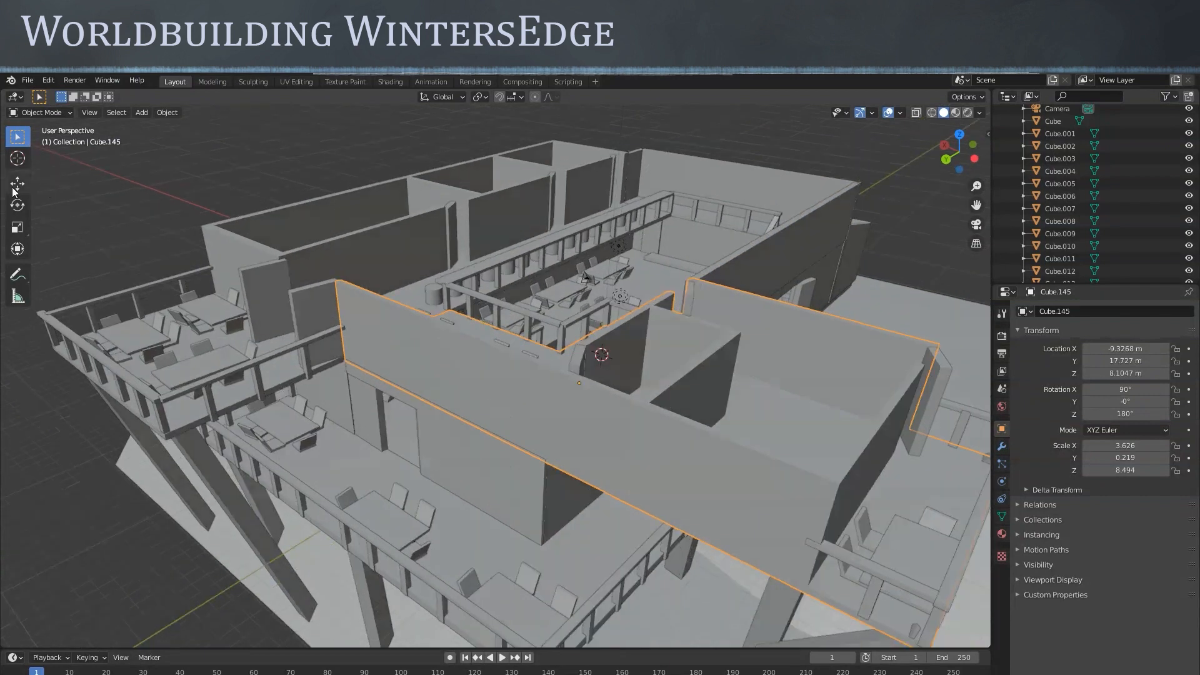
pyautogui.click(21, 186)
pyautogui.moveTo(583, 332); pyautogui.dragTo(583, 291)
pyautogui.moveTo(583, 290); pyautogui.dragTo(472, 432, button='middle')
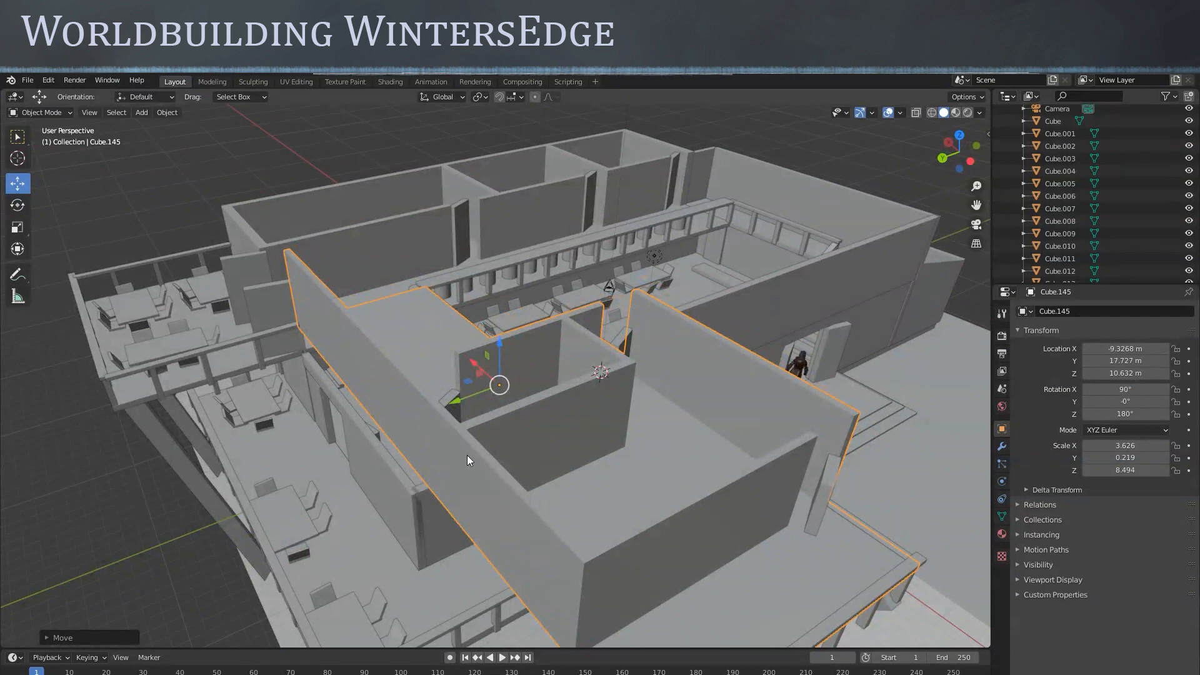
# Inspect the raised wall section's mesh in Edit Mode and undo the section's upward move
pyautogui.press('Tab')
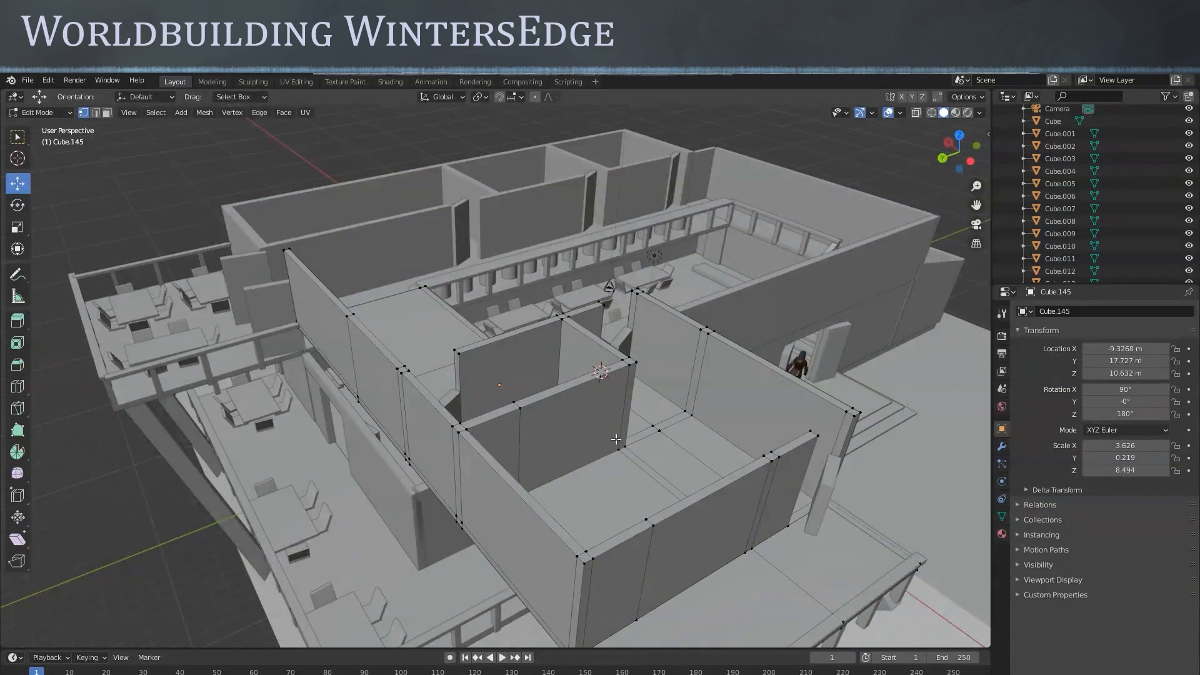
pyautogui.moveTo(616, 432); pyautogui.dragTo(585, 468, button='middle')
pyautogui.moveTo(605, 537); pyautogui.dragTo(536, 471, button='middle')
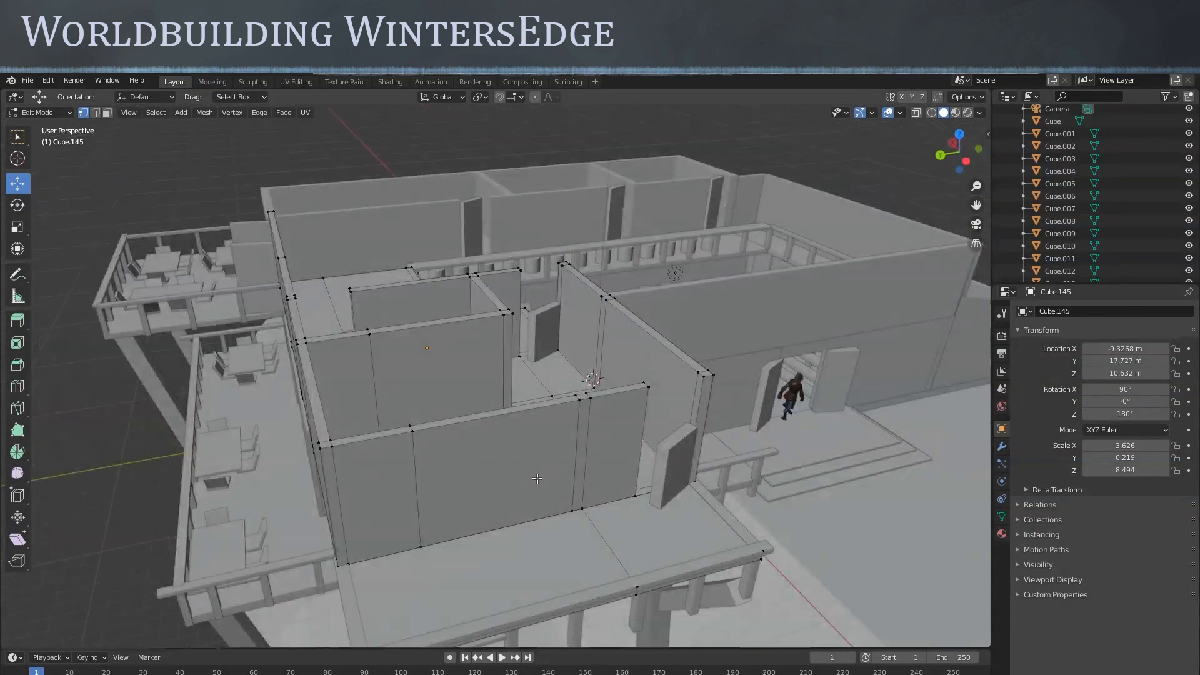
pyautogui.press('Tab')
pyautogui.moveTo(522, 478); pyautogui.dragTo(603, 486, button='middle')
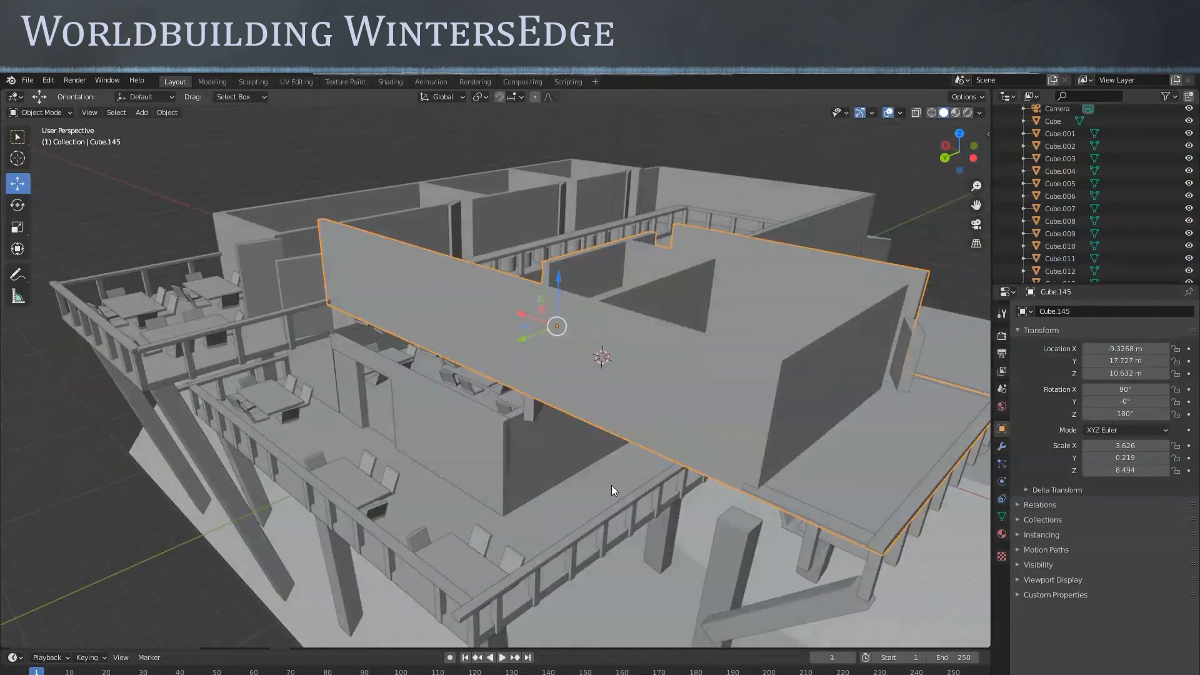
pyautogui.press('Tab')
pyautogui.press('Tab')
pyautogui.hotkey('ctrl', 'z')
# Examine the dining hall's tables, chairs and central railed enclosure from above
pyautogui.moveTo(646, 480); pyautogui.dragTo(683, 528, button='middle')
pyautogui.scroll(3, 693, 528)
pyautogui.scroll(4, 701, 522)
pyautogui.keyDown('shift'); pyautogui.moveTo(754, 516); pyautogui.dragTo(554, 382, button='middle'); pyautogui.keyUp('shift')
pyautogui.moveTo(767, 490); pyautogui.dragTo(824, 525, button='middle')
pyautogui.keyDown('shift'); pyautogui.moveTo(826, 467); pyautogui.dragTo(591, 460, button='middle'); pyautogui.keyUp('shift')
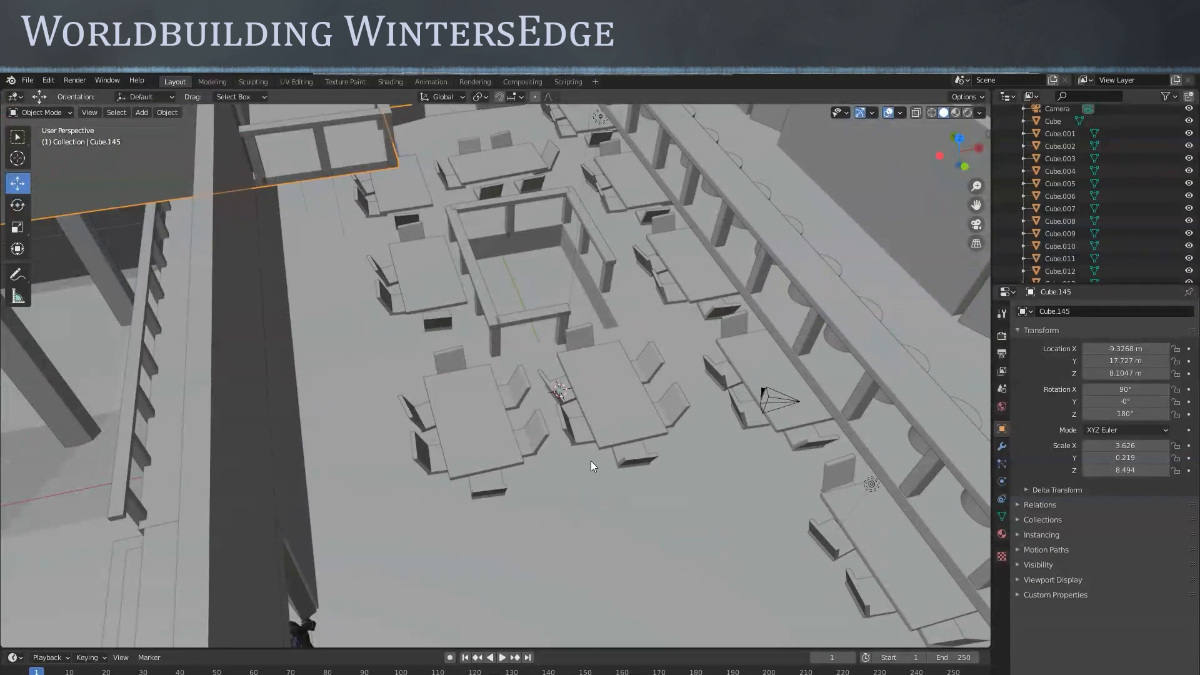
# Switch the viewport shading to Material Preview and bring the roof floating above the building into view
pyautogui.click(956, 118)
pyautogui.moveTo(719, 237)
pyautogui.mouseDown(button='middle')
pyautogui.moveTo(544, 283)
pyautogui.moveTo(569, 341)
pyautogui.moveTo(677, 314)
pyautogui.moveTo(643, 307)
pyautogui.mouseUp(button='middle')
pyautogui.scroll(-5, 643, 306)
pyautogui.moveTo(650, 385); pyautogui.dragTo(643, 345, button='middle')
pyautogui.moveTo(632, 297); pyautogui.dragTo(685, 544, button='middle')
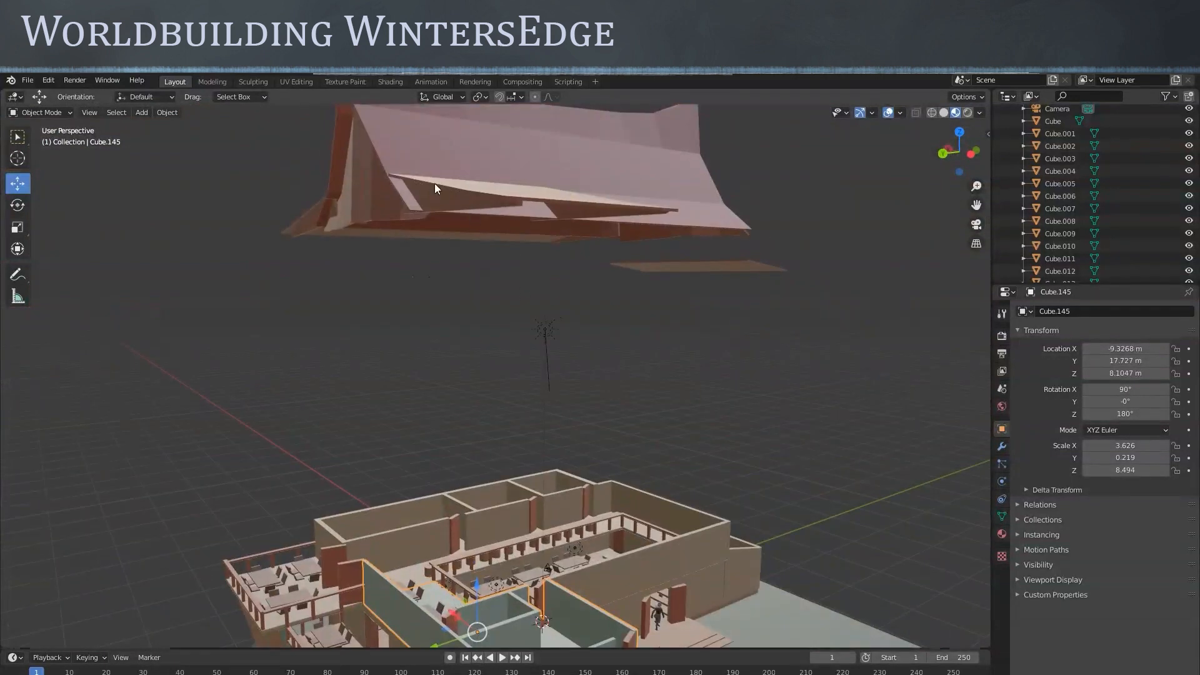
# Select the floating roof and lower it onto the building by setting its Z location to 0 m
pyautogui.click(403, 157)
pyautogui.moveTo(605, 359); pyautogui.dragTo(852, 447, button='middle')
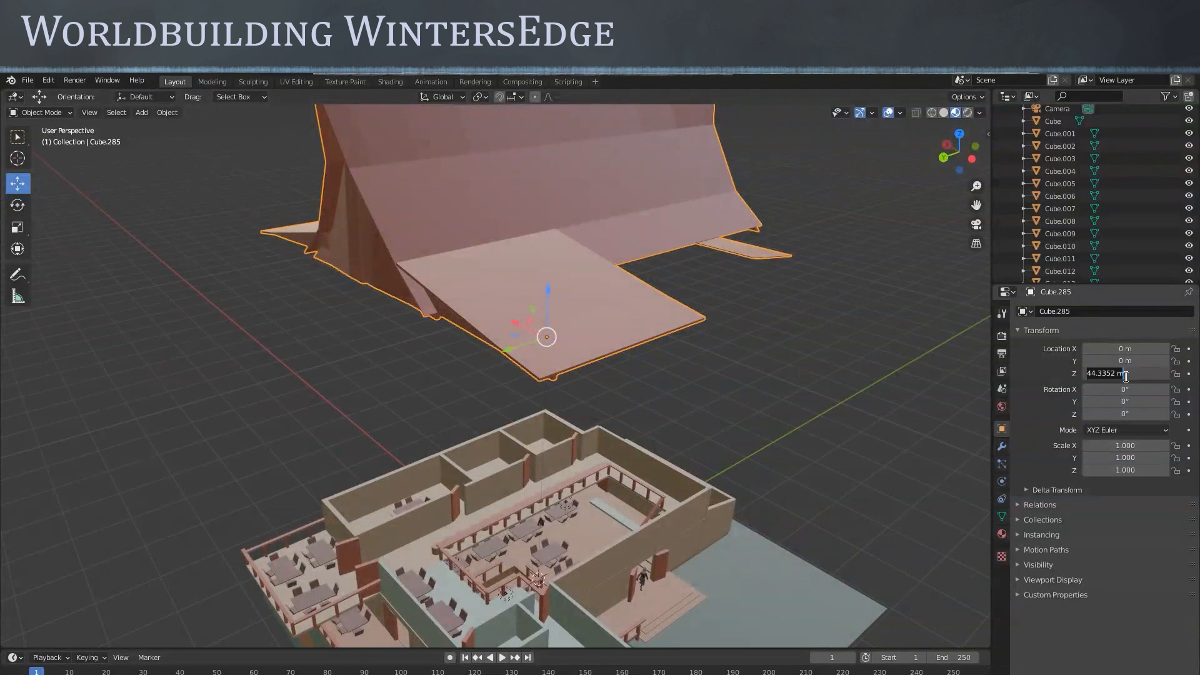
pyautogui.write('0')
pyautogui.press('Return')
pyautogui.moveTo(696, 426); pyautogui.dragTo(632, 432, button='middle')
pyautogui.scroll(3, 505, 497)
pyautogui.moveTo(505, 498); pyautogui.dragTo(598, 395, button='middle')
pyautogui.scroll(4, 608, 582)
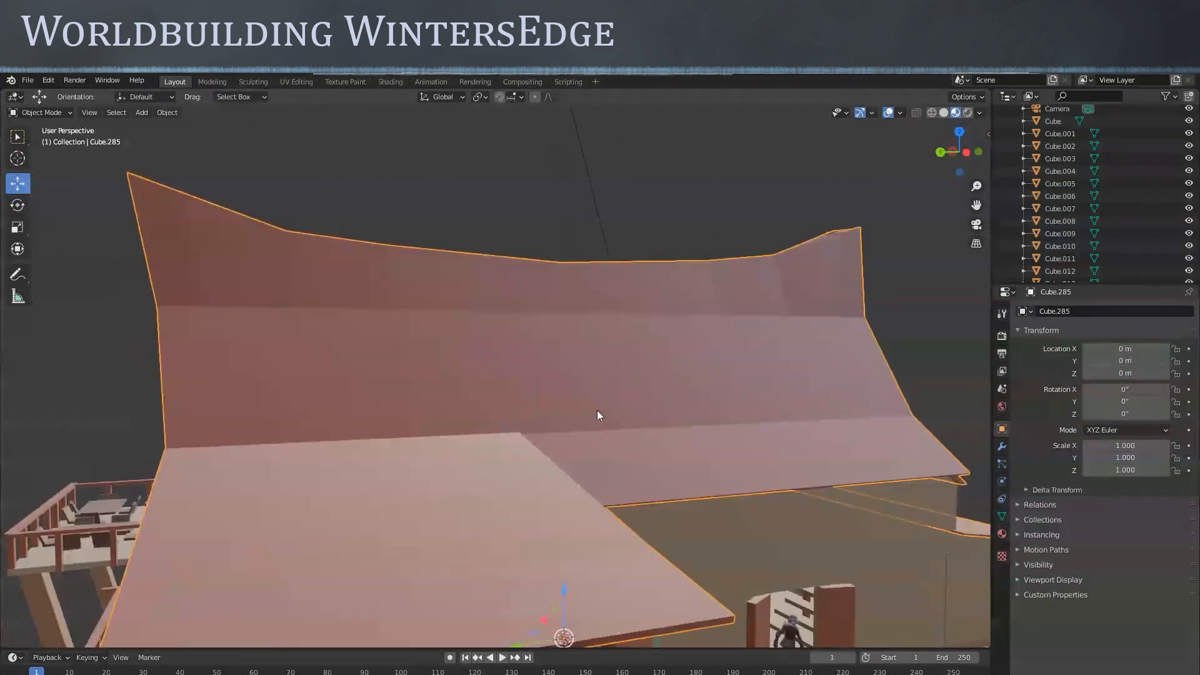
pyautogui.scroll(-5, 533, 436)
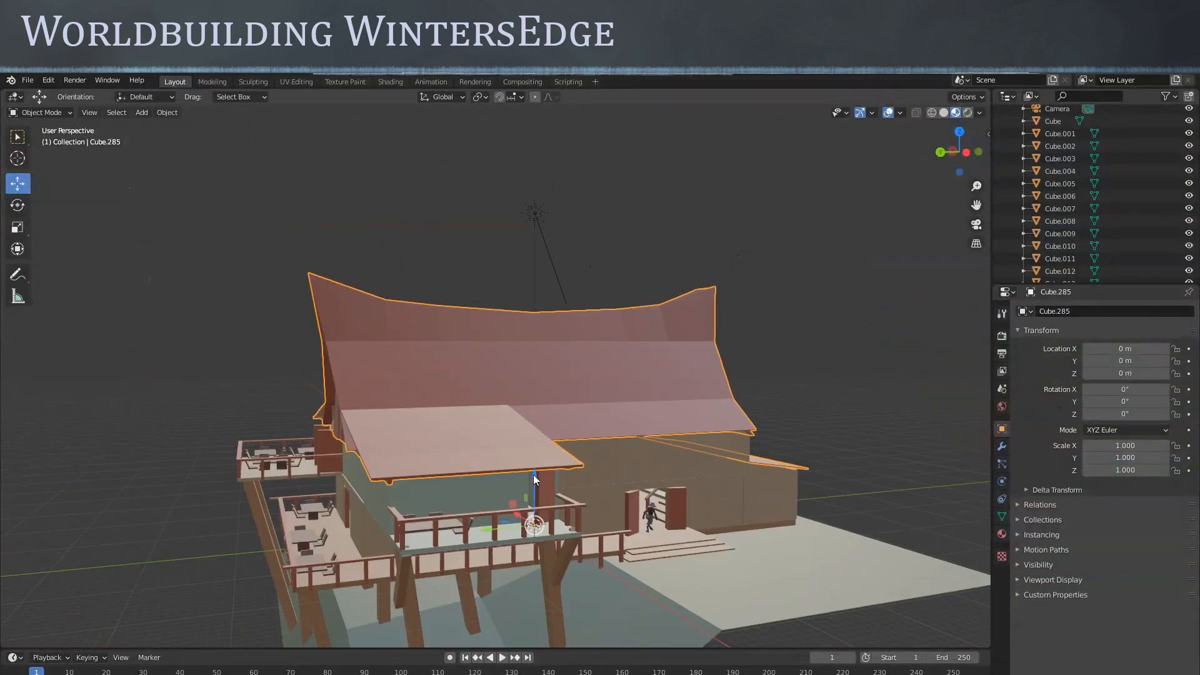
# Move the roof straight up, clear of the building, and look into the dining hall
pyautogui.moveTo(534, 476); pyautogui.dragTo(547, 188)
pyautogui.moveTo(669, 485); pyautogui.dragTo(510, 539, button='middle')
pyautogui.scroll(2, 576, 571)
pyautogui.scroll(4, 521, 385)
pyautogui.scroll(-4, 527, 399)
# Inspect individual interior pieces by selecting dining tables and an upper-floor door, and view the whole floor layout
pyautogui.click(530, 515)
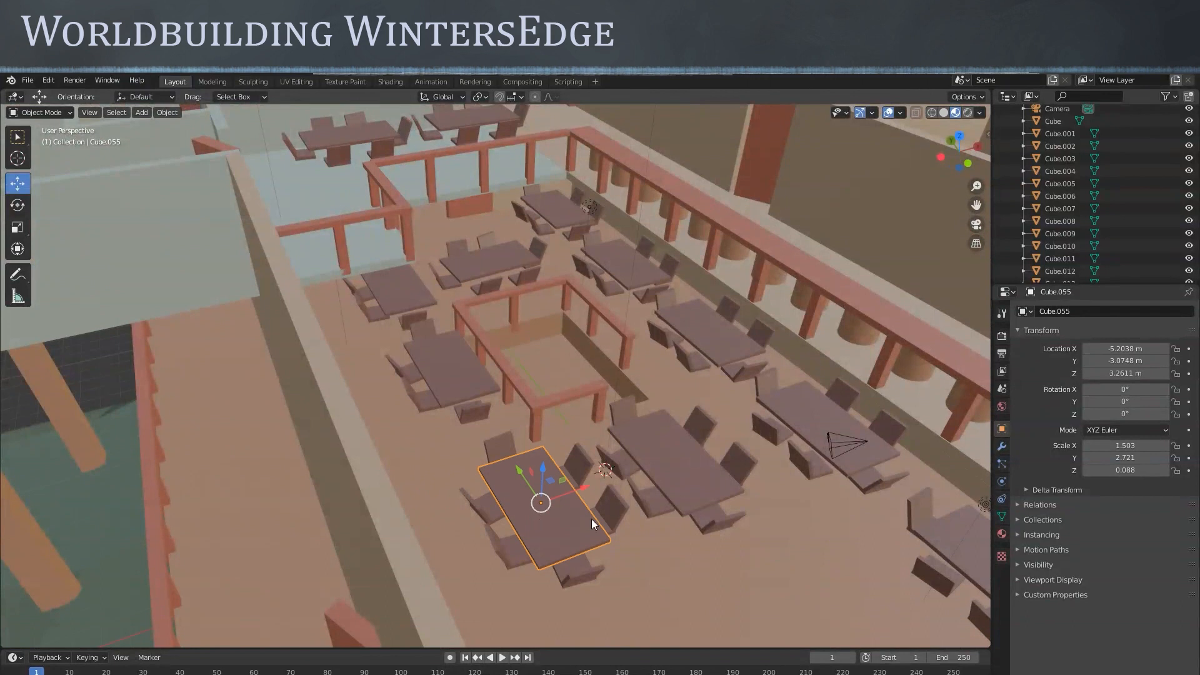
pyautogui.click(676, 474)
pyautogui.click(808, 413)
pyautogui.scroll(-3, 656, 431)
pyautogui.moveTo(629, 430); pyautogui.dragTo(662, 375, button='middle')
pyautogui.scroll(-2, 569, 417)
pyautogui.click(739, 309)
pyautogui.moveTo(578, 369); pyautogui.dragTo(927, 417, button='middle')
pyautogui.scroll(1, 743, 456)
pyautogui.moveTo(744, 456); pyautogui.dragTo(724, 437, button='middle')
pyautogui.scroll(-3, 713, 434)
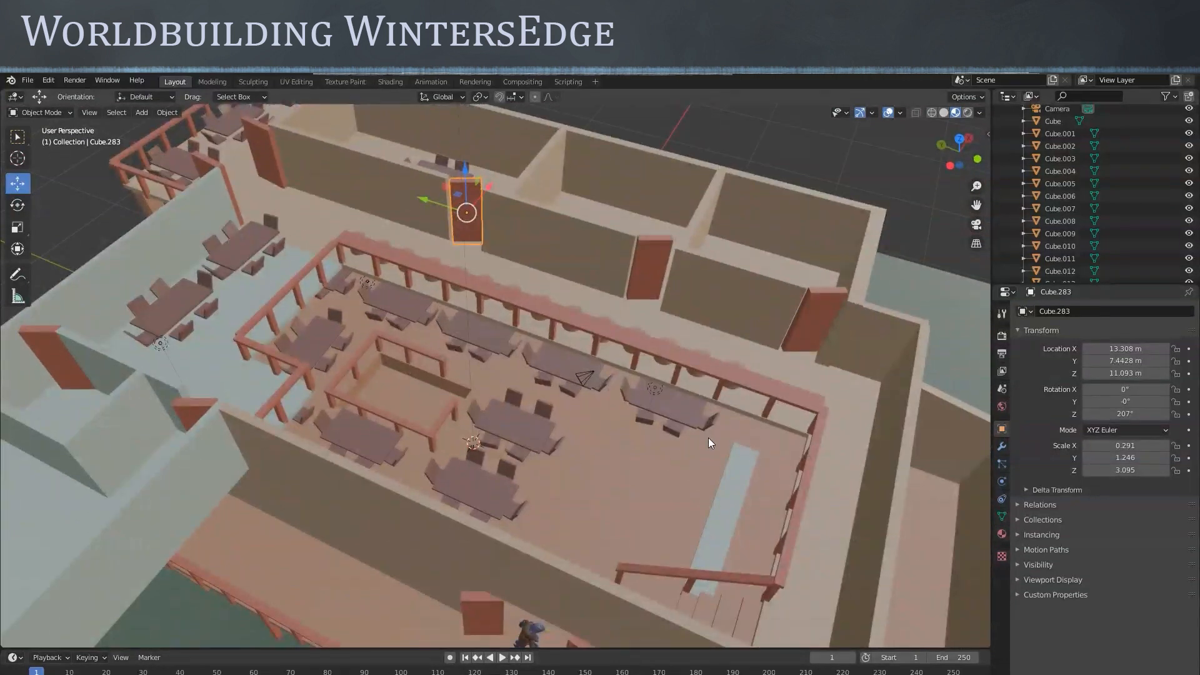
# Select the roof floating above the tavern and move it well to one side of the building
pyautogui.scroll(-4, 710, 433)
pyautogui.click(553, 168)
pyautogui.moveTo(554, 167); pyautogui.dragTo(519, 231, button='middle')
pyautogui.press('g')
pyautogui.moveTo(724, 137); pyautogui.dragTo(862, 87)
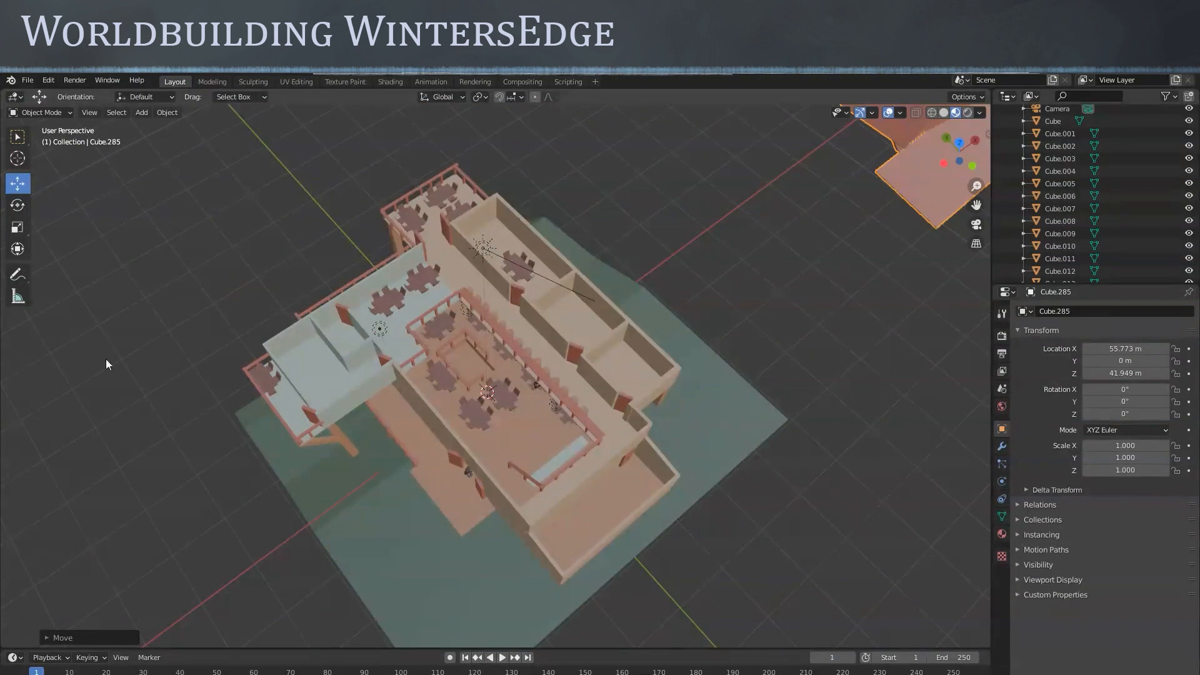
# View the tavern's floor layout from the top viewpoint with the viewport shading set to Rendered
pyautogui.click(95, 112)
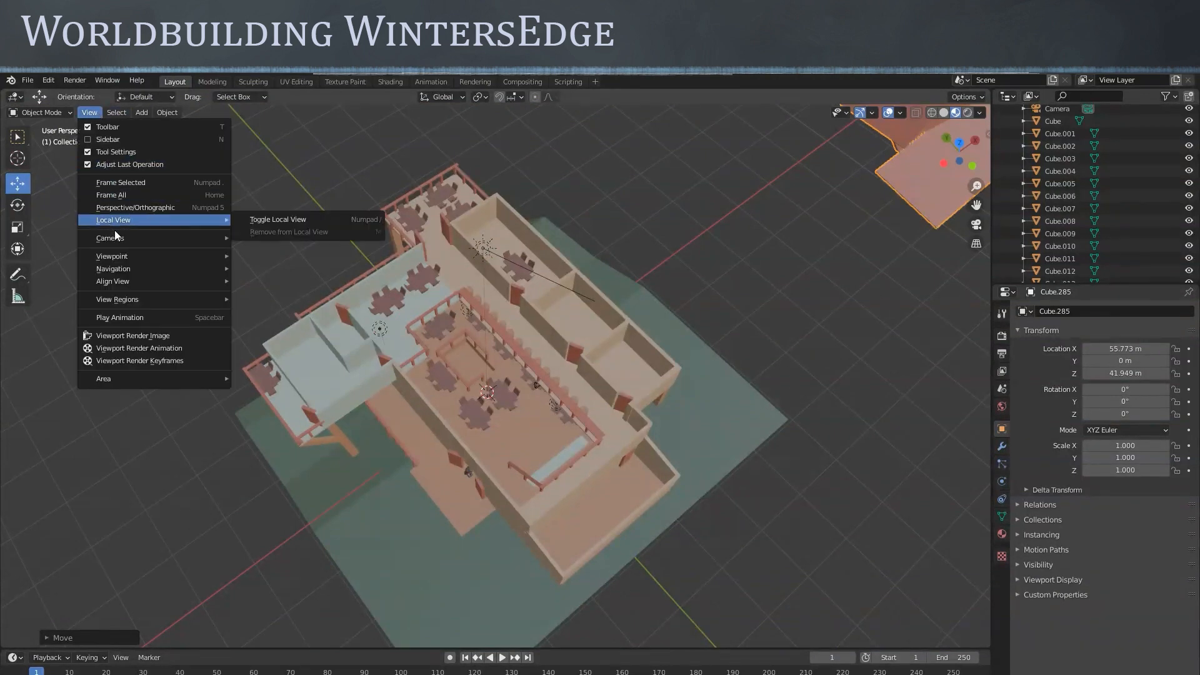
pyautogui.moveTo(137, 256)
pyautogui.click(274, 273)
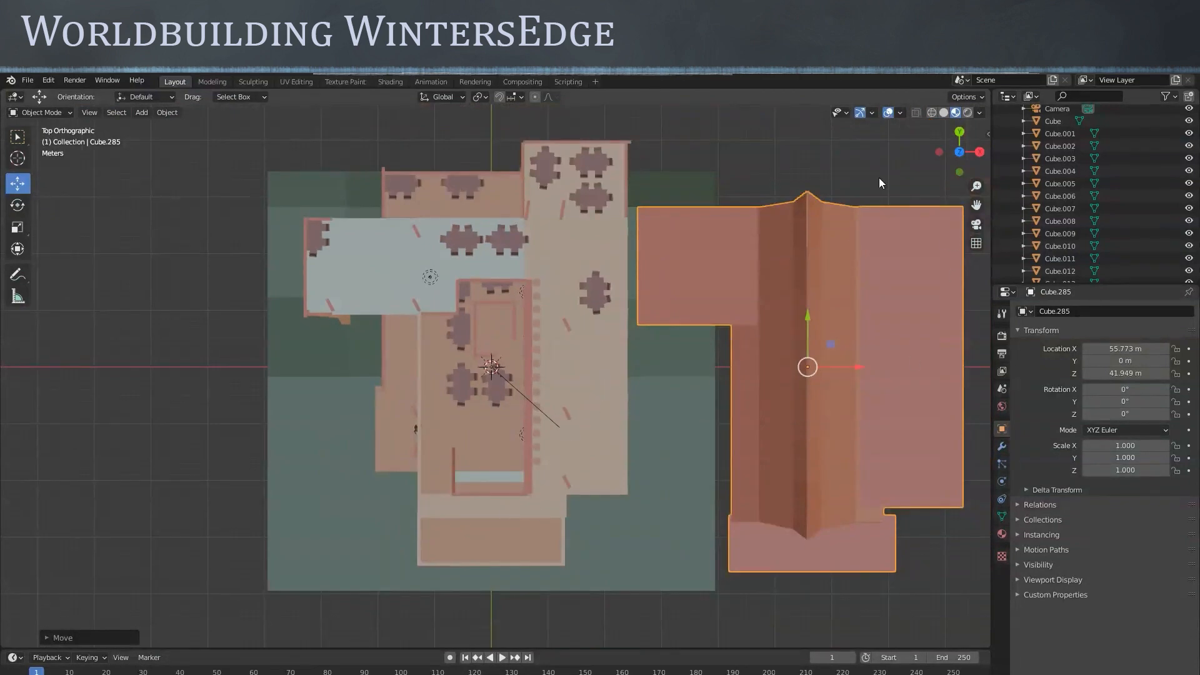
pyautogui.click(967, 113)
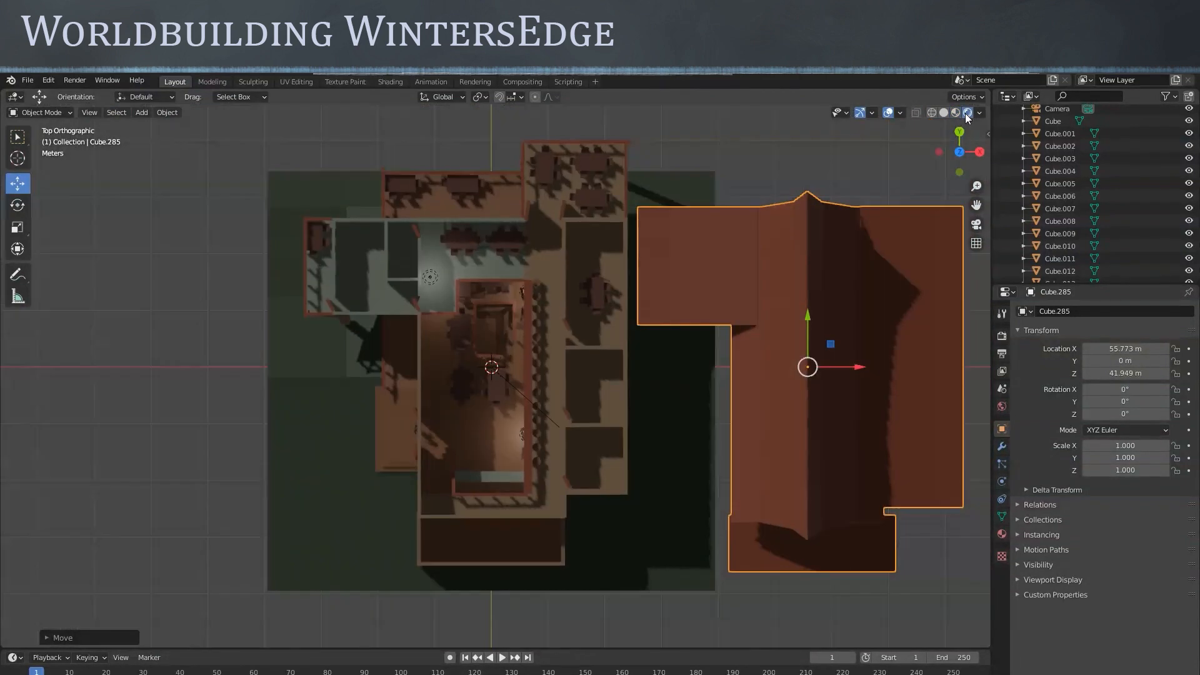
pyautogui.scroll(3, 470, 464)
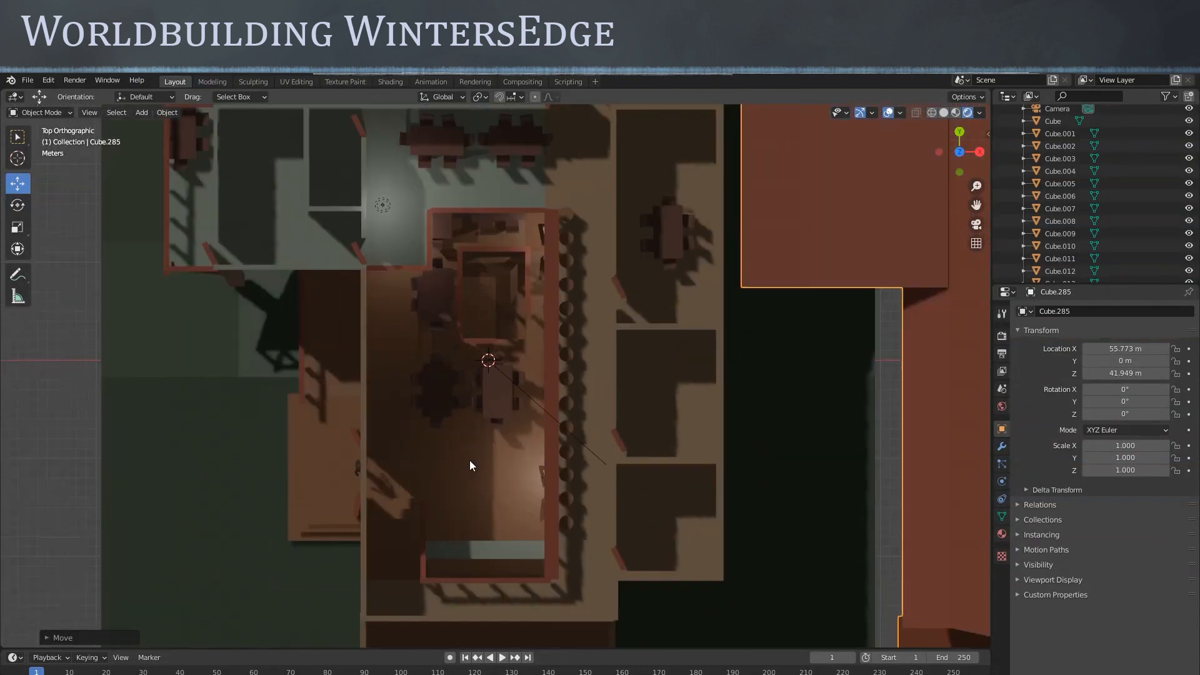
pyautogui.scroll(-3, 526, 478)
pyautogui.scroll(1, 534, 486)
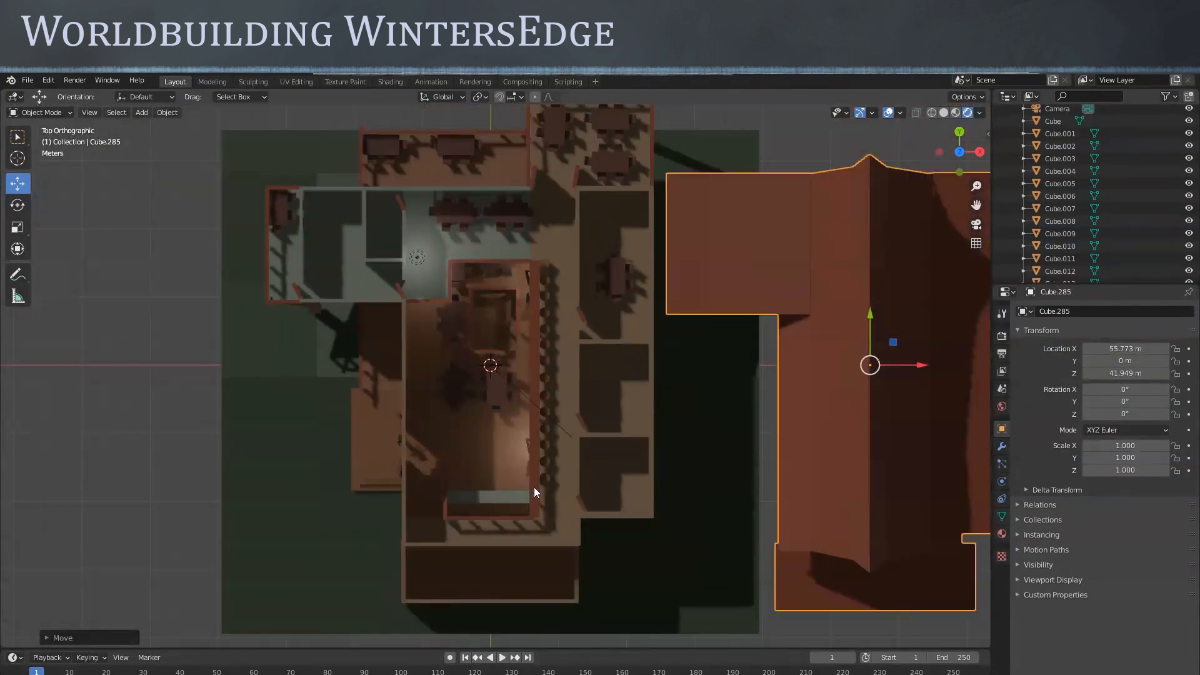
# Examine the rendered tavern in perspective from several sides, including the balconies, the entrance and the open dining hall
pyautogui.moveTo(531, 499); pyautogui.dragTo(505, 379, button='middle')
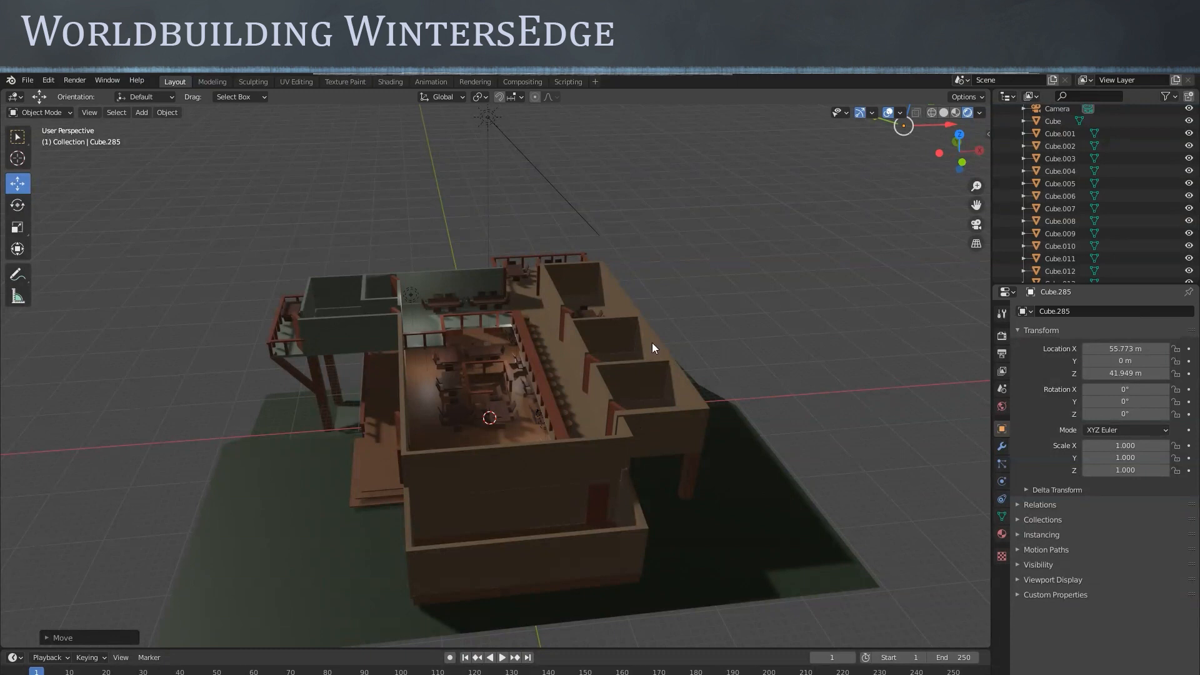
pyautogui.scroll(-2, 608, 456)
pyautogui.moveTo(653, 493); pyautogui.dragTo(854, 509, button='middle')
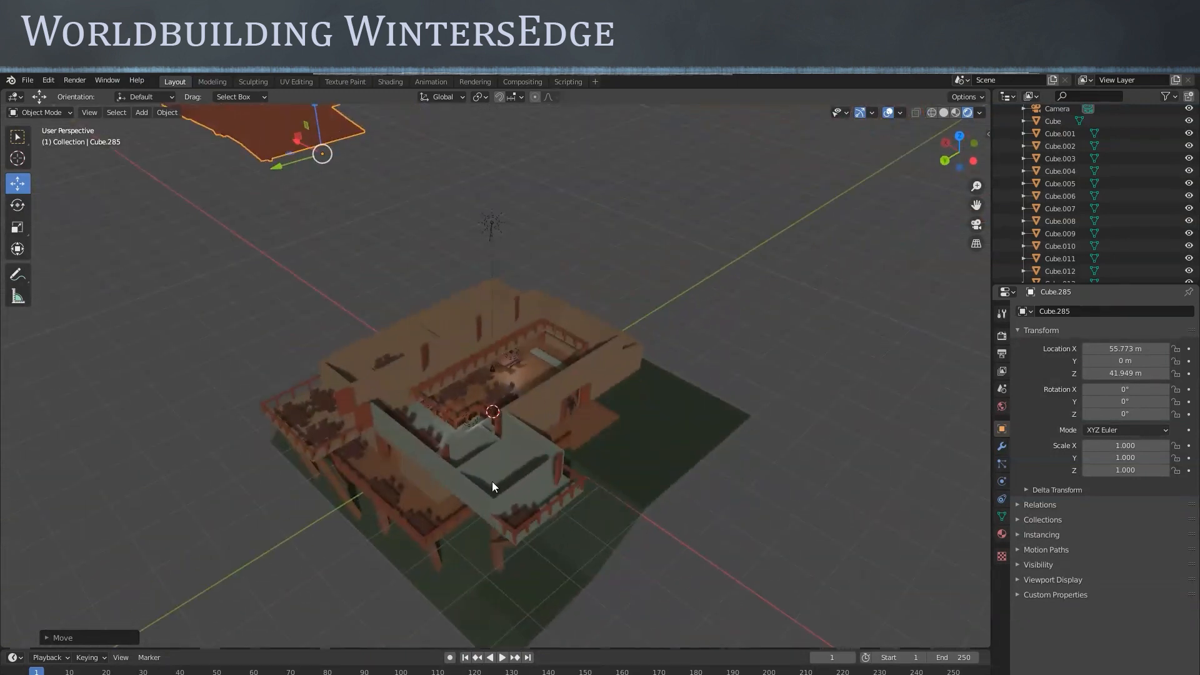
pyautogui.scroll(5, 493, 481)
pyautogui.scroll(-4, 626, 542)
pyautogui.moveTo(585, 521); pyautogui.dragTo(497, 492, button='middle')
pyautogui.moveTo(503, 552); pyautogui.dragTo(650, 497, button='middle')
pyautogui.click(649, 497)
pyautogui.moveTo(594, 542); pyautogui.dragTo(584, 541, button='middle')
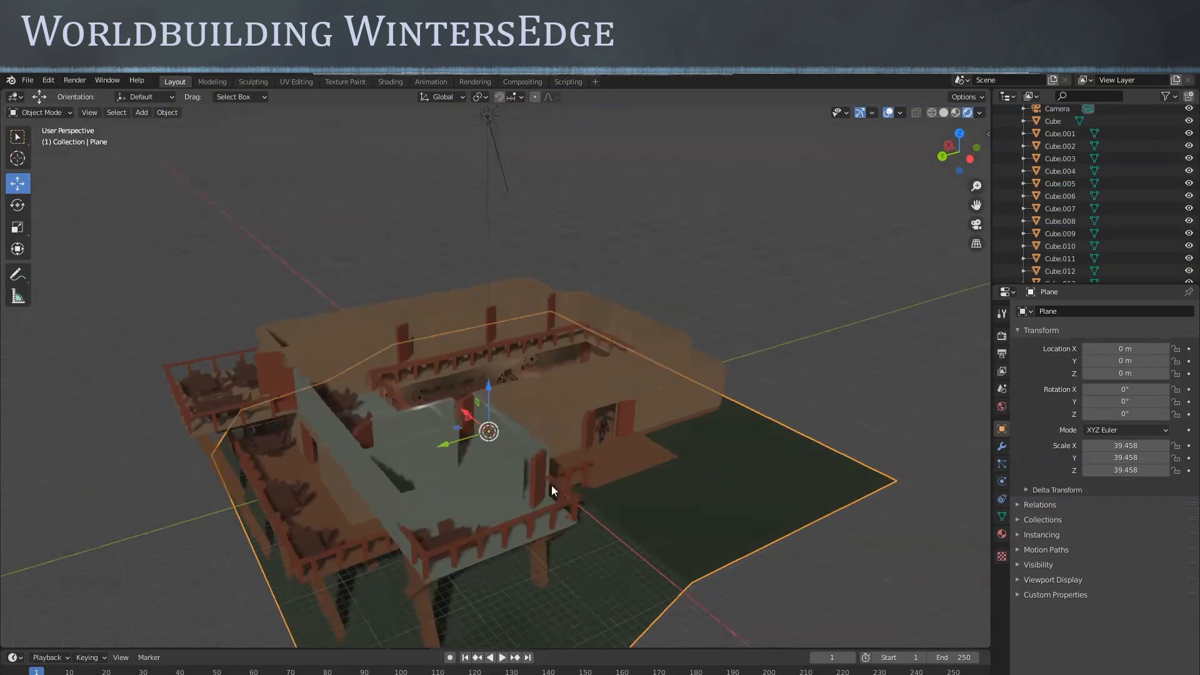
pyautogui.moveTo(567, 478); pyautogui.dragTo(544, 489, button='middle')
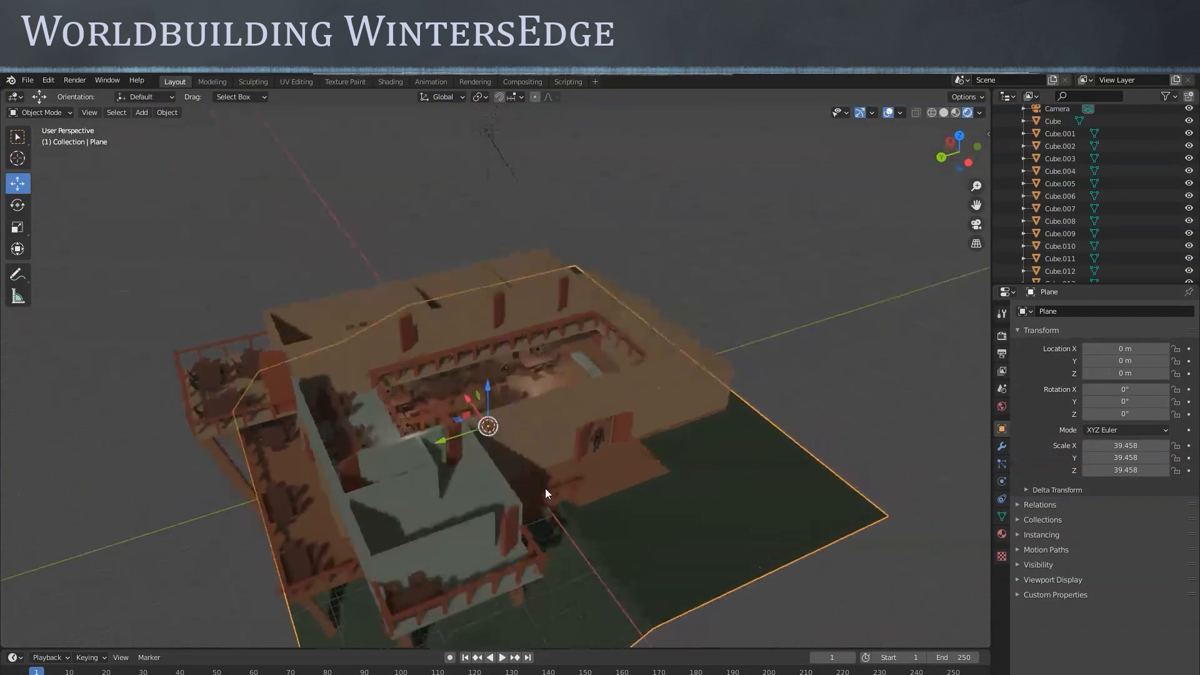
# Open the recent file YORE.blend without saving the changes to the tavern file
pyautogui.click(28, 81)
pyautogui.moveTo(65, 117)
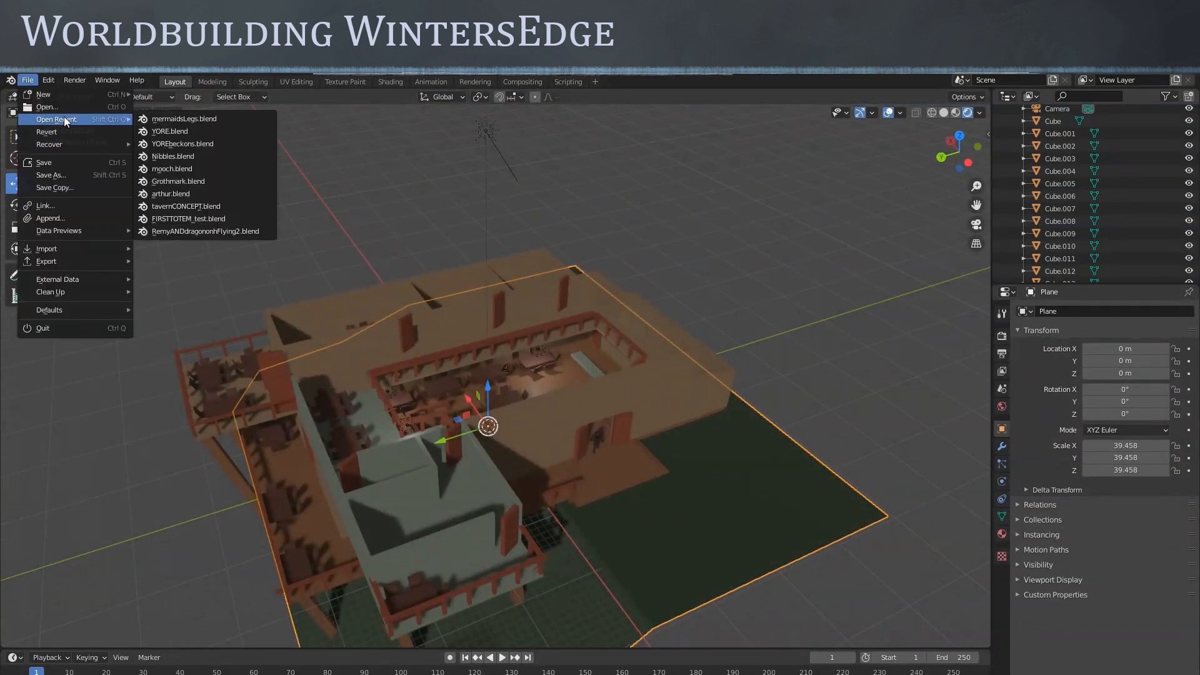
pyautogui.click(171, 131)
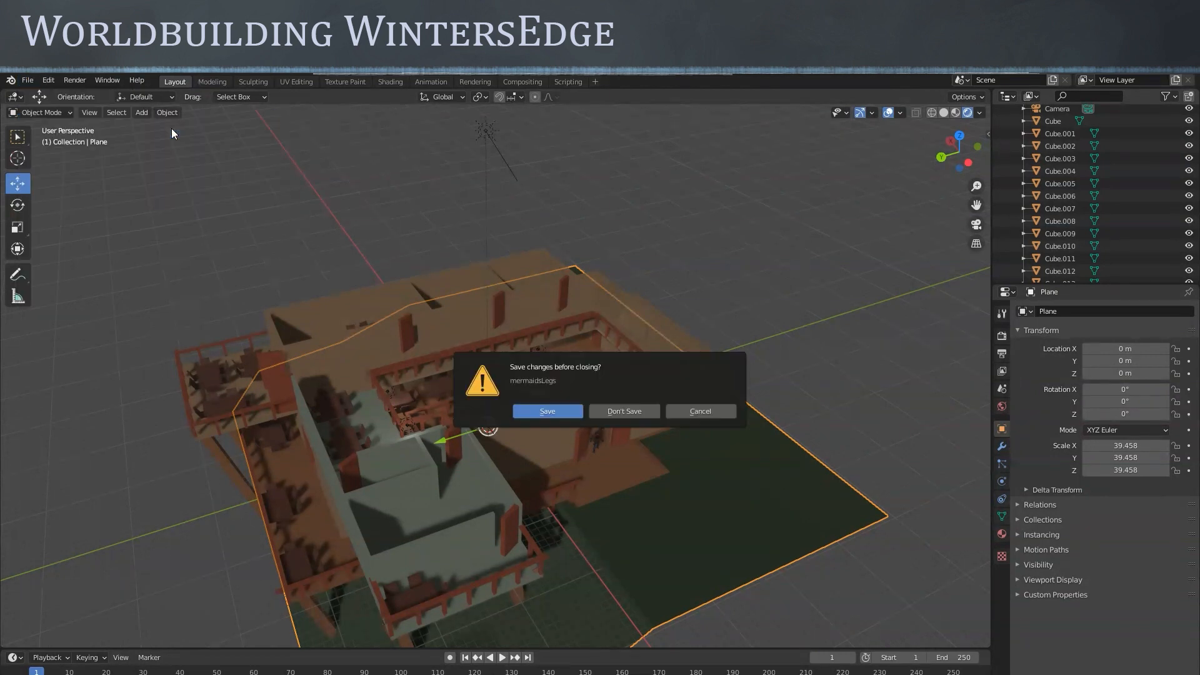
pyautogui.click(620, 411)
# Look over the harbour and the city blocks, and switch the viewport shading to Material Preview
pyautogui.scroll(-10, 628, 410)
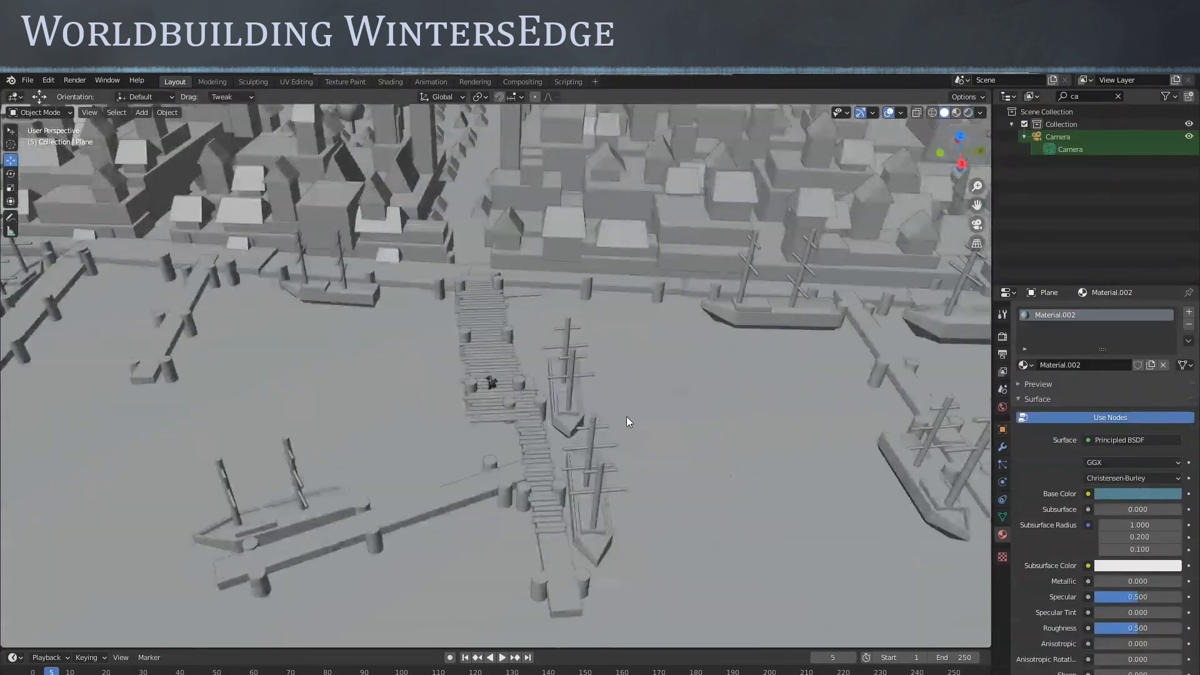
pyautogui.keyDown('shift'); pyautogui.moveTo(533, 400); pyautogui.dragTo(537, 593, button='middle'); pyautogui.keyUp('shift')
pyautogui.moveTo(523, 438); pyautogui.dragTo(505, 515, button='middle')
pyautogui.scroll(2, 498, 397)
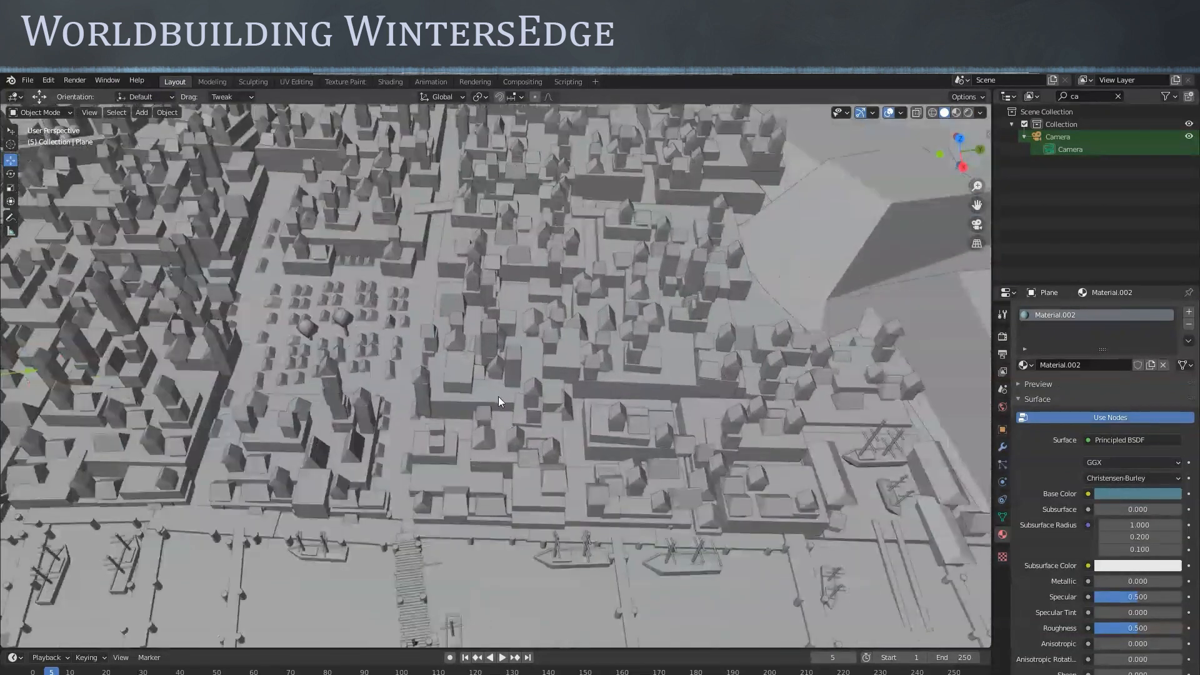
pyautogui.click(954, 114)
pyautogui.moveTo(535, 358); pyautogui.dragTo(636, 482, button='middle')
pyautogui.scroll(-2, 533, 396)
pyautogui.moveTo(541, 426); pyautogui.dragTo(545, 442, button='middle')
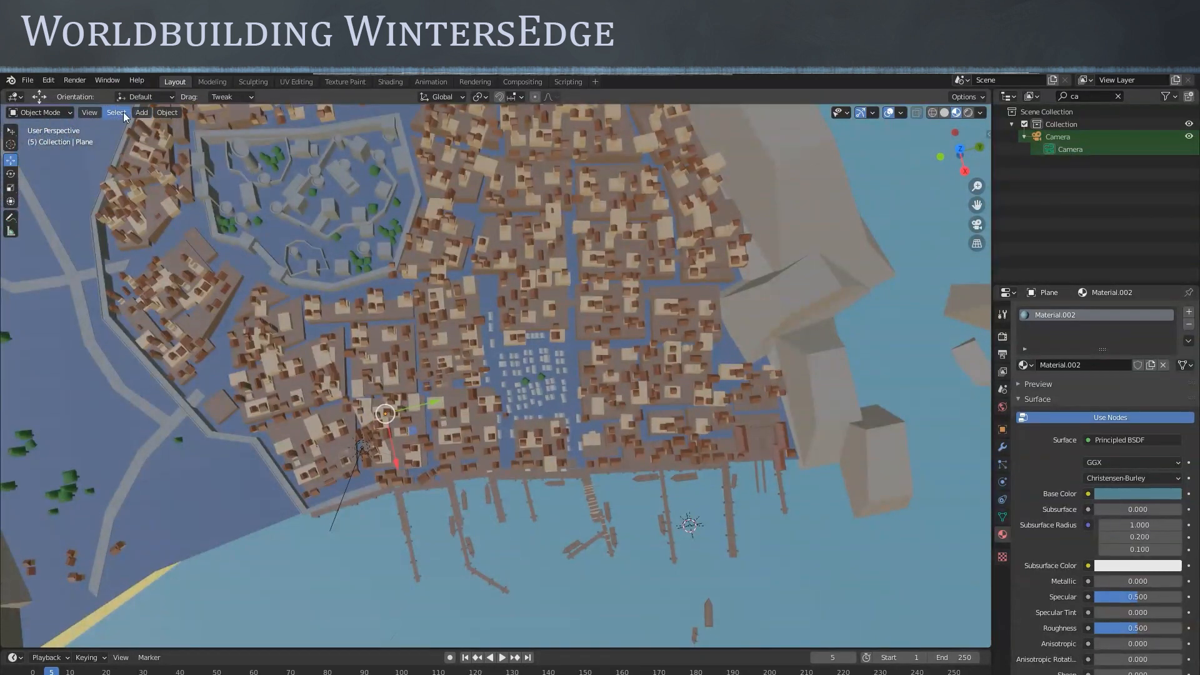
# Switch to the top viewpoint and frame the whole city as a map
pyautogui.click(89, 112)
pyautogui.moveTo(174, 254)
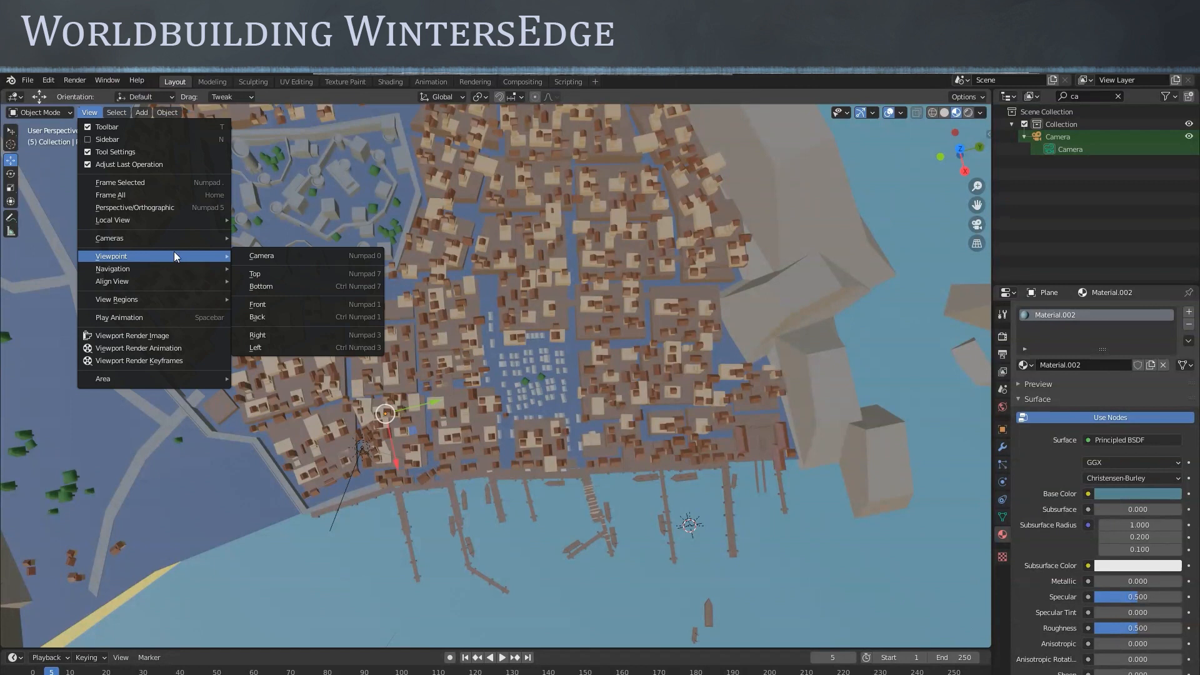
pyautogui.click(264, 273)
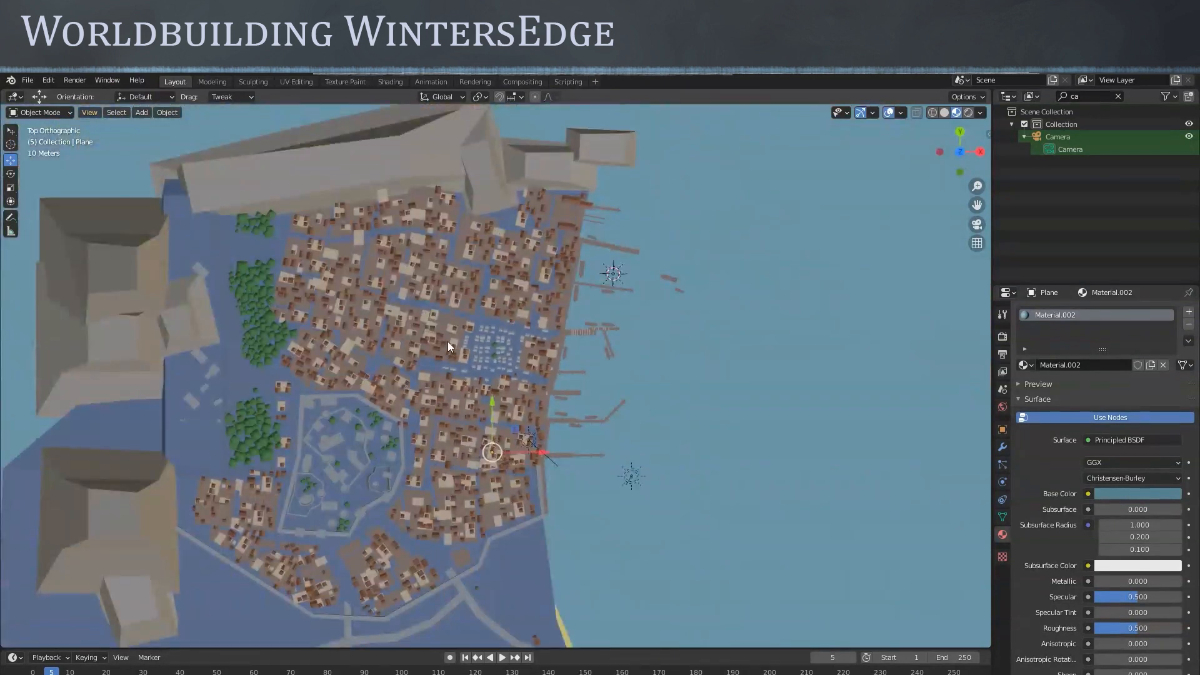
pyautogui.keyDown('shift'); pyautogui.moveTo(447, 345); pyautogui.dragTo(550, 336, button='middle'); pyautogui.keyUp('shift')
pyautogui.scroll(1, 528, 364)
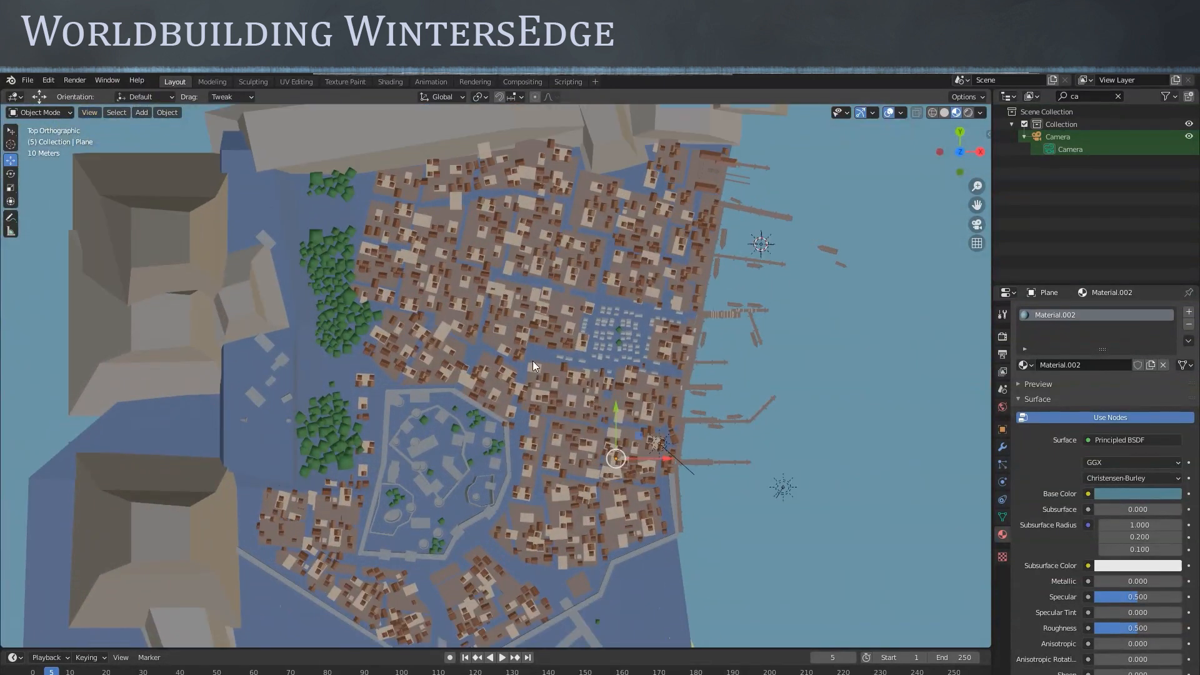
# Set the viewport shading to Rendered and hide the viewport gizmos and overlays
pyautogui.click(967, 114)
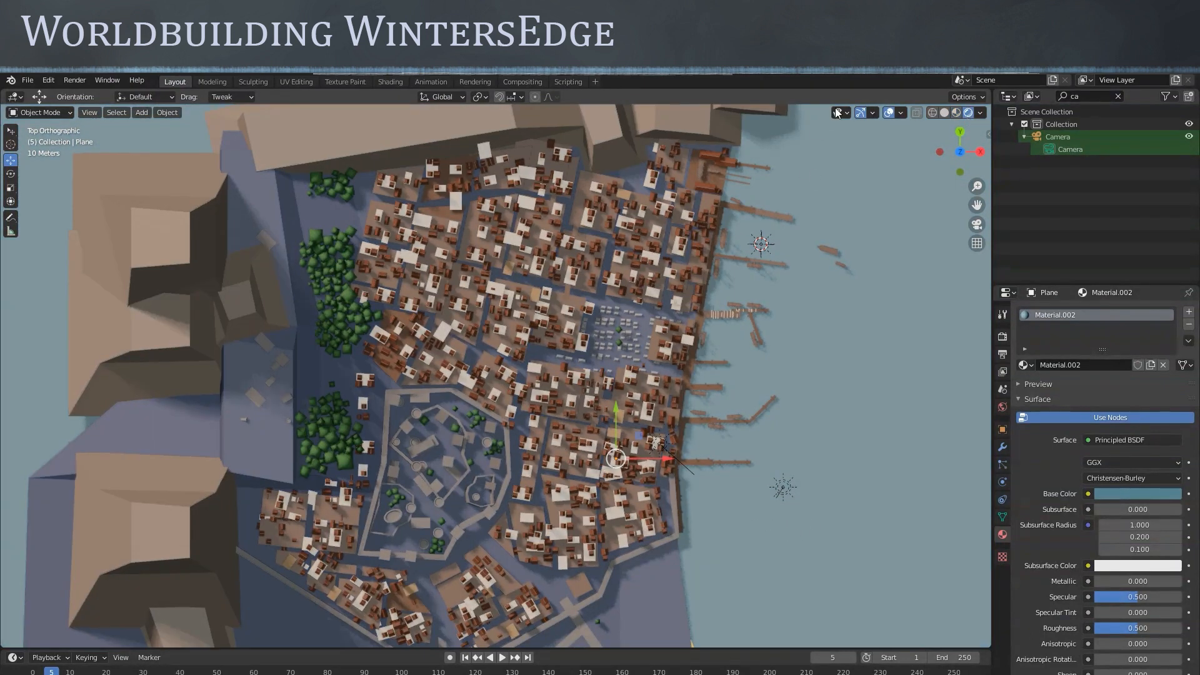
pyautogui.click(861, 113)
pyautogui.click(887, 112)
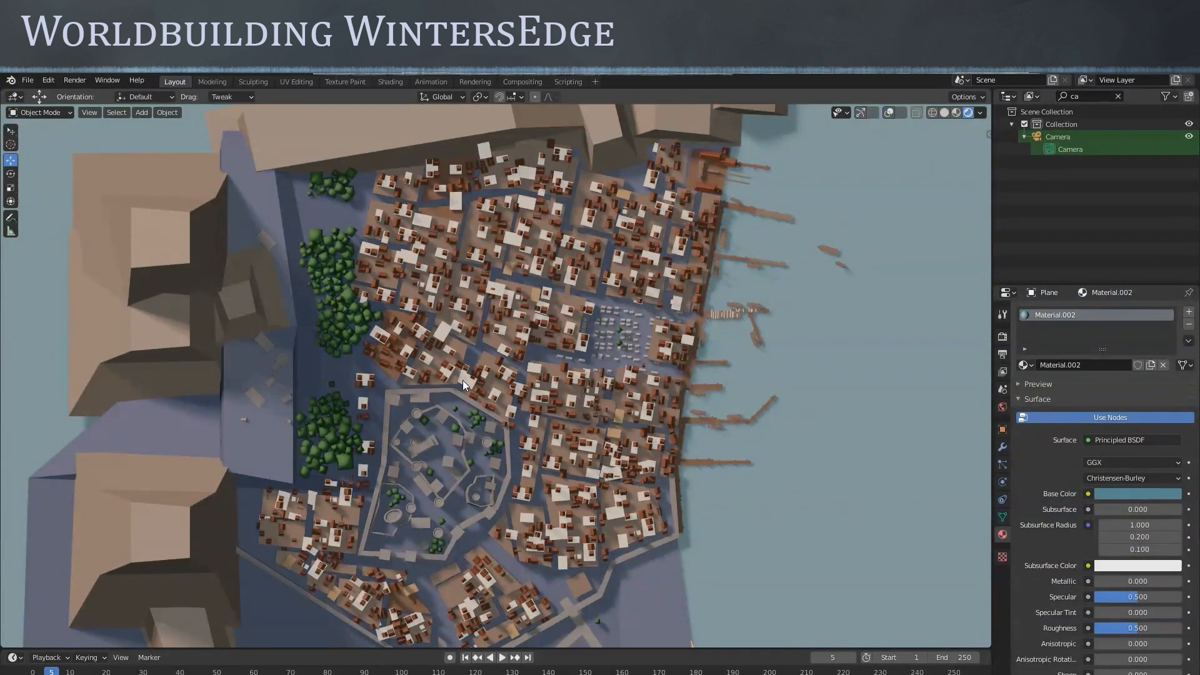
# Examine the city blocks and walled castle from above, and inspect the landscape and forest in perspective
pyautogui.scroll(6, 527, 294)
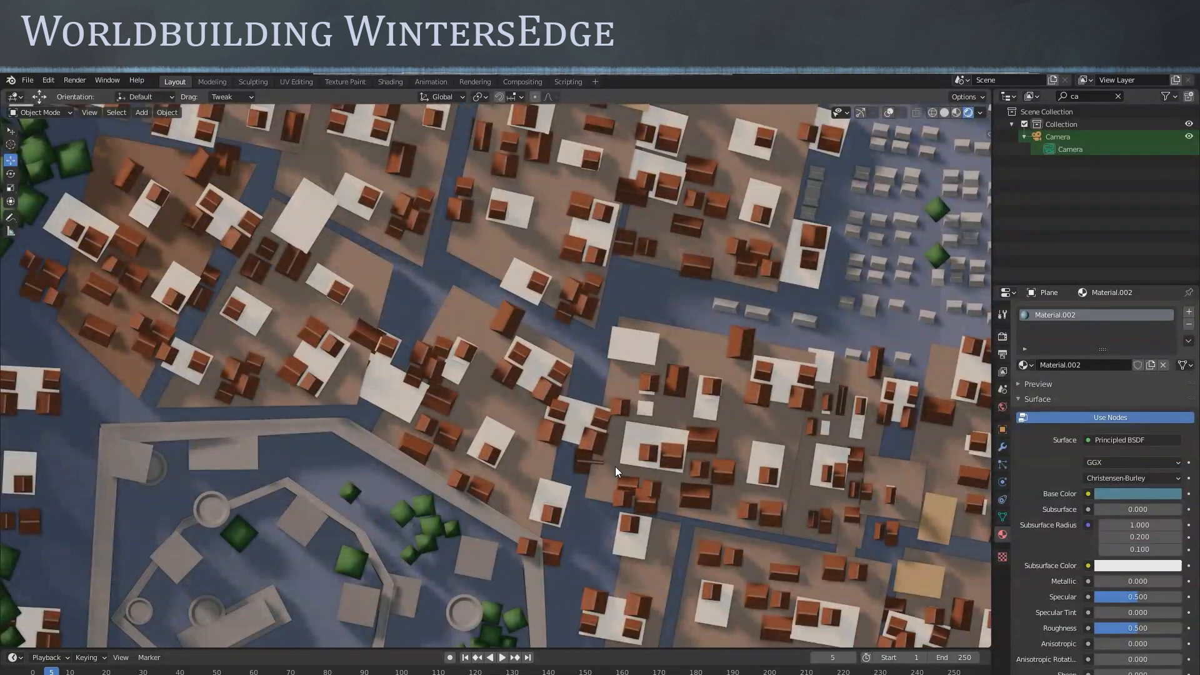
pyautogui.scroll(-5, 609, 466)
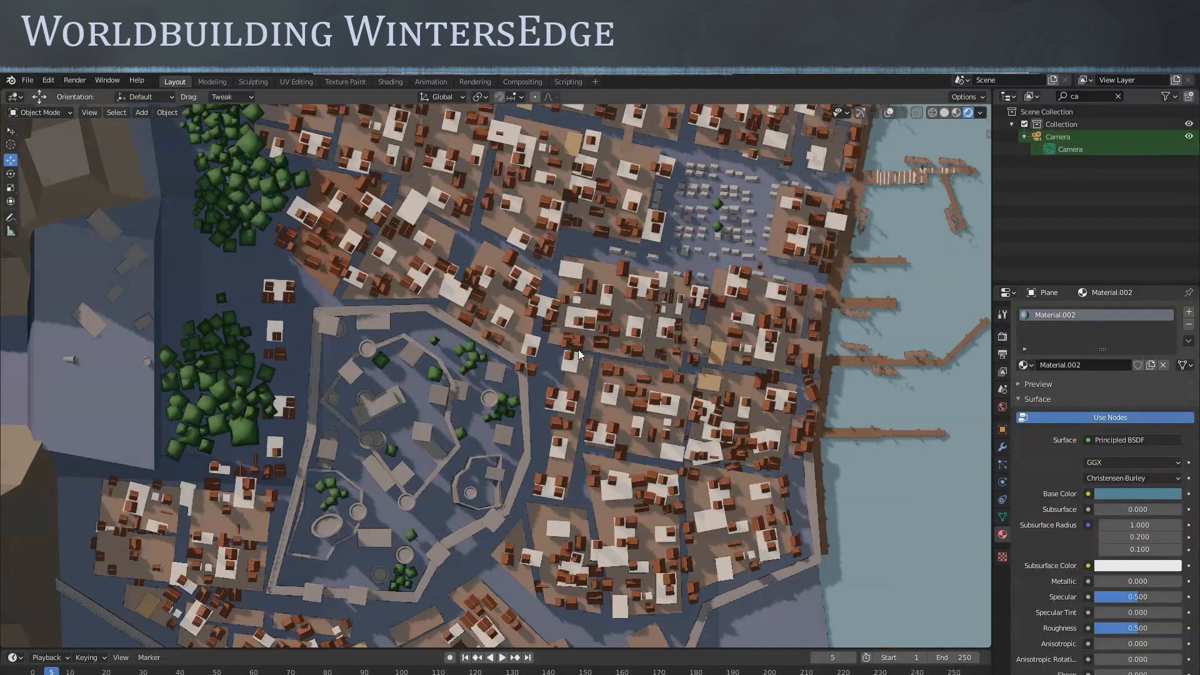
pyautogui.scroll(-3, 662, 351)
pyautogui.moveTo(654, 356); pyautogui.dragTo(515, 246, button='middle')
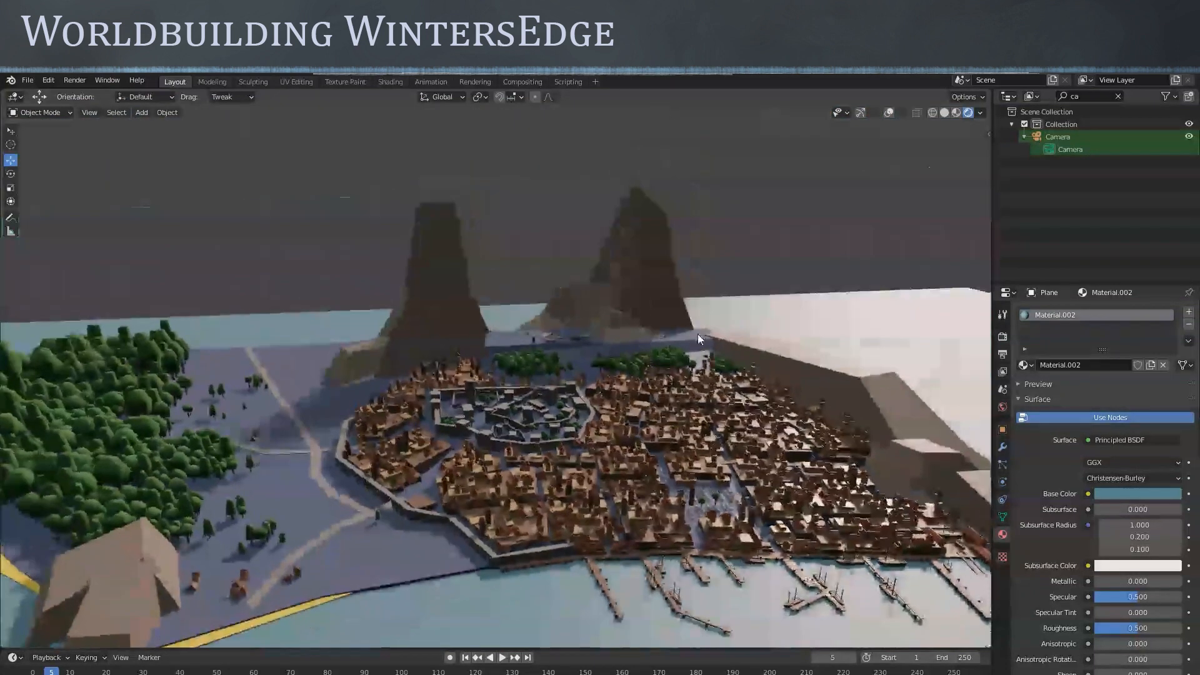
pyautogui.keyDown('shift'); pyautogui.moveTo(620, 472); pyautogui.dragTo(449, 385, button='middle'); pyautogui.keyUp('shift')
pyautogui.keyDown('shift'); pyautogui.moveTo(369, 246); pyautogui.dragTo(562, 469, button='middle'); pyautogui.keyUp('shift')
pyautogui.moveTo(562, 468); pyautogui.dragTo(610, 512, button='middle')
pyautogui.scroll(5, 561, 493)
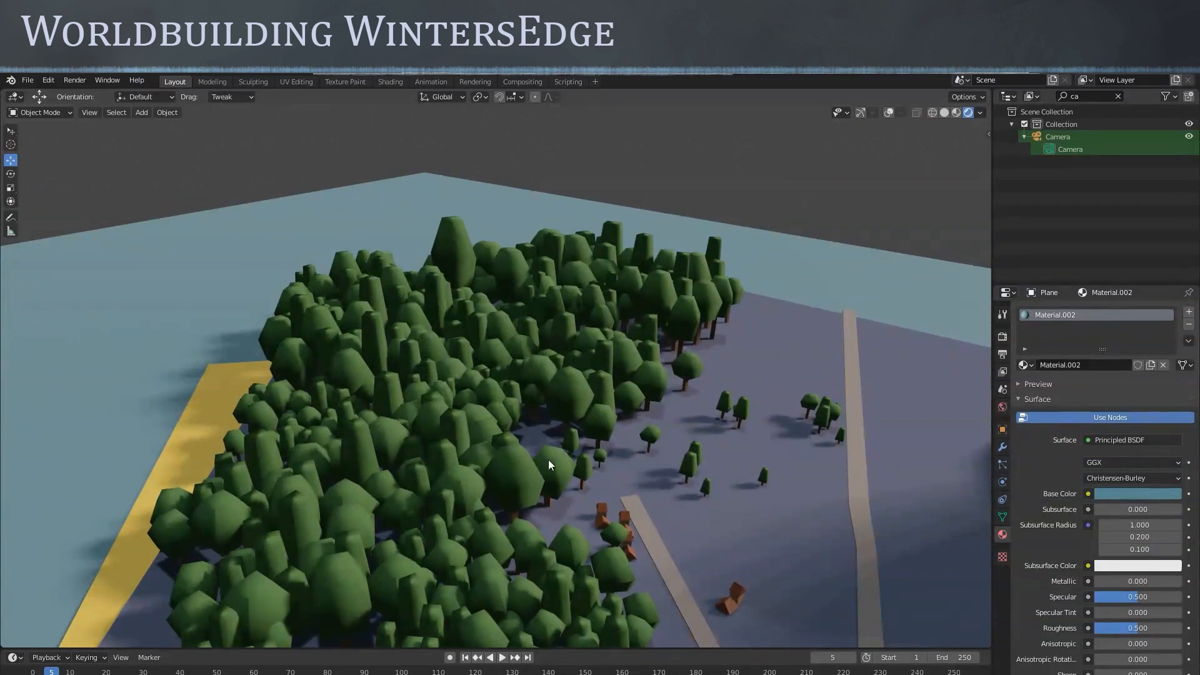
pyautogui.scroll(-7, 550, 467)
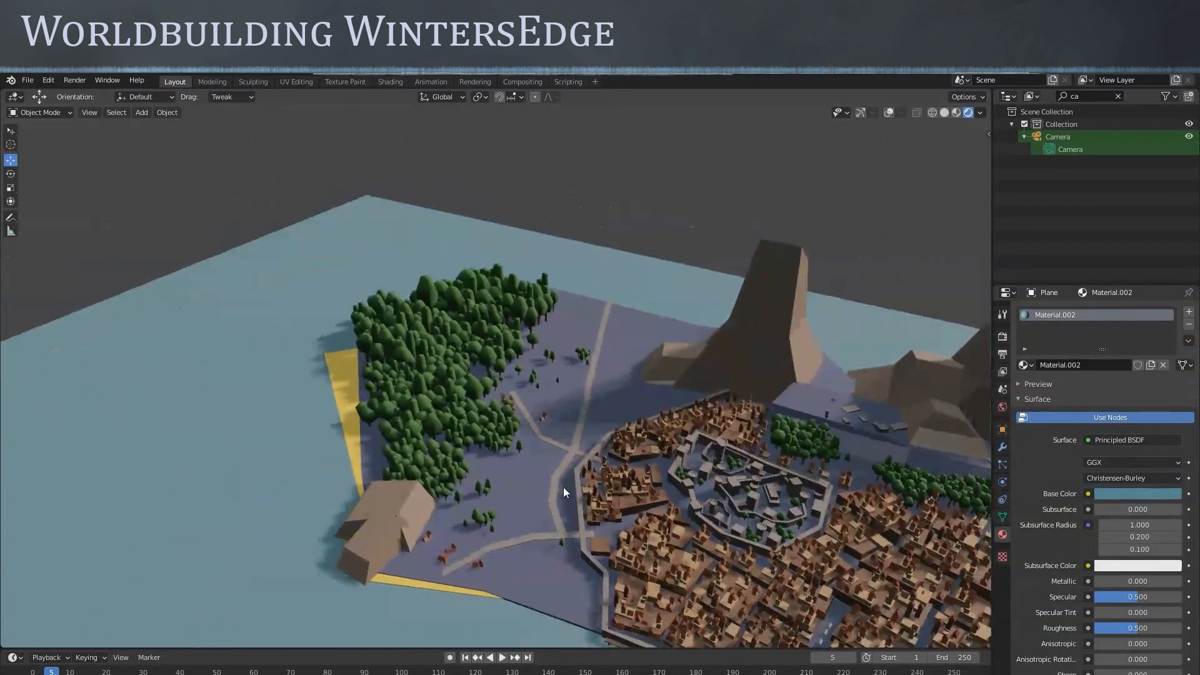
pyautogui.scroll(6, 569, 505)
# Select a large tree at the forest's edge and show the viewport gizmos and overlays again
pyautogui.click(437, 396)
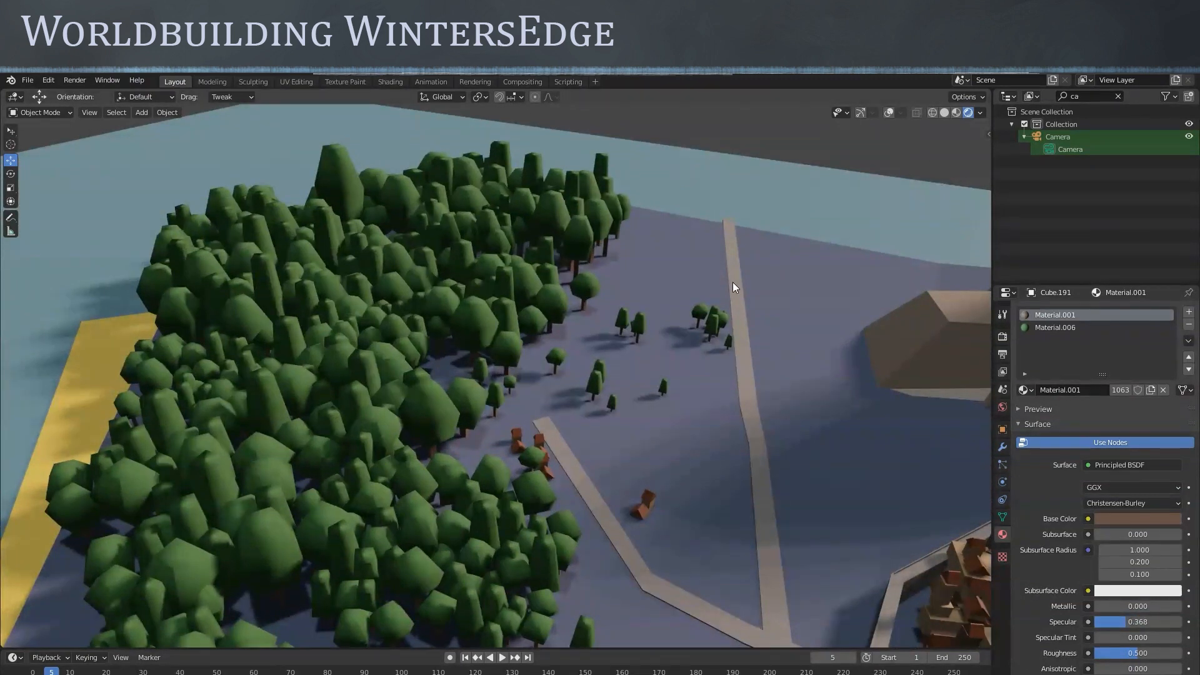
pyautogui.click(861, 113)
pyautogui.click(888, 112)
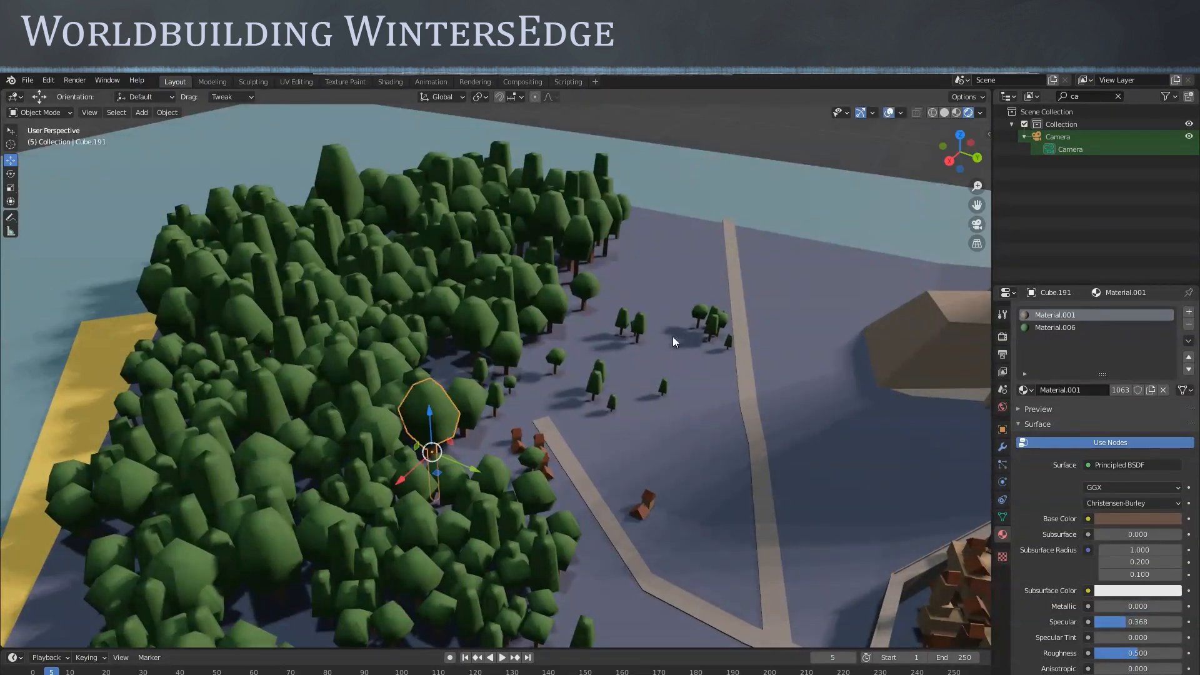
pyautogui.press('Tab')
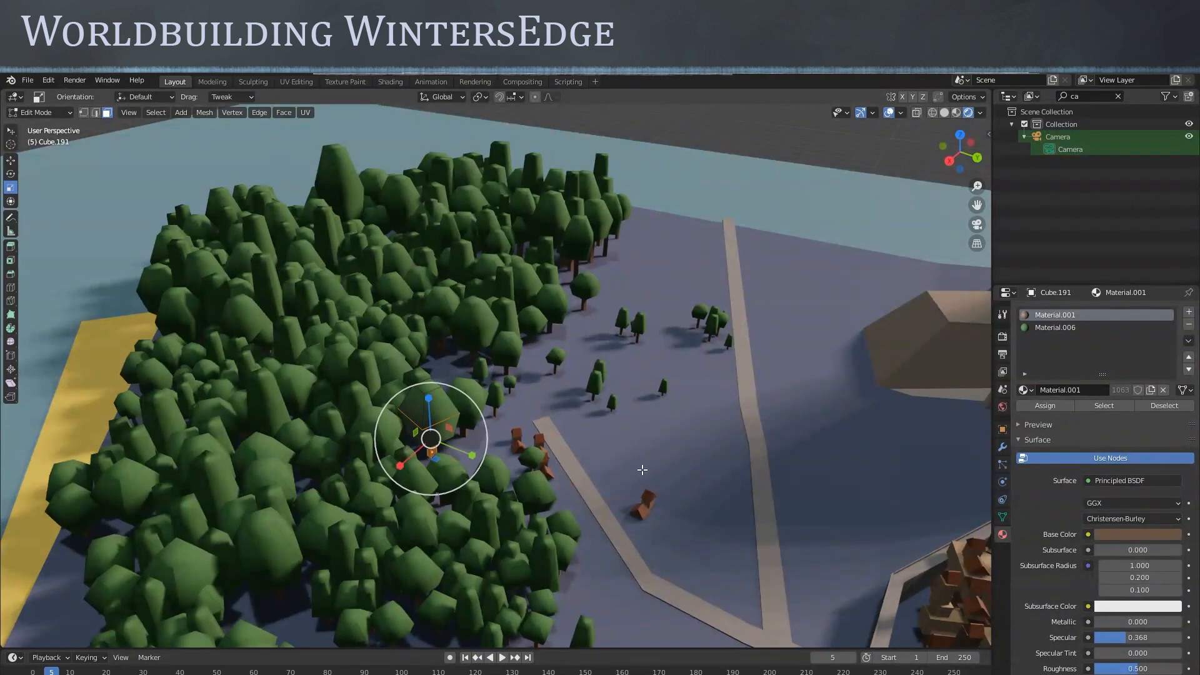
pyautogui.scroll(1, 434, 437)
pyautogui.press('Tab')
# Select the large round tree at the forest's edge and apply Shade Flat to it
pyautogui.click(437, 415)
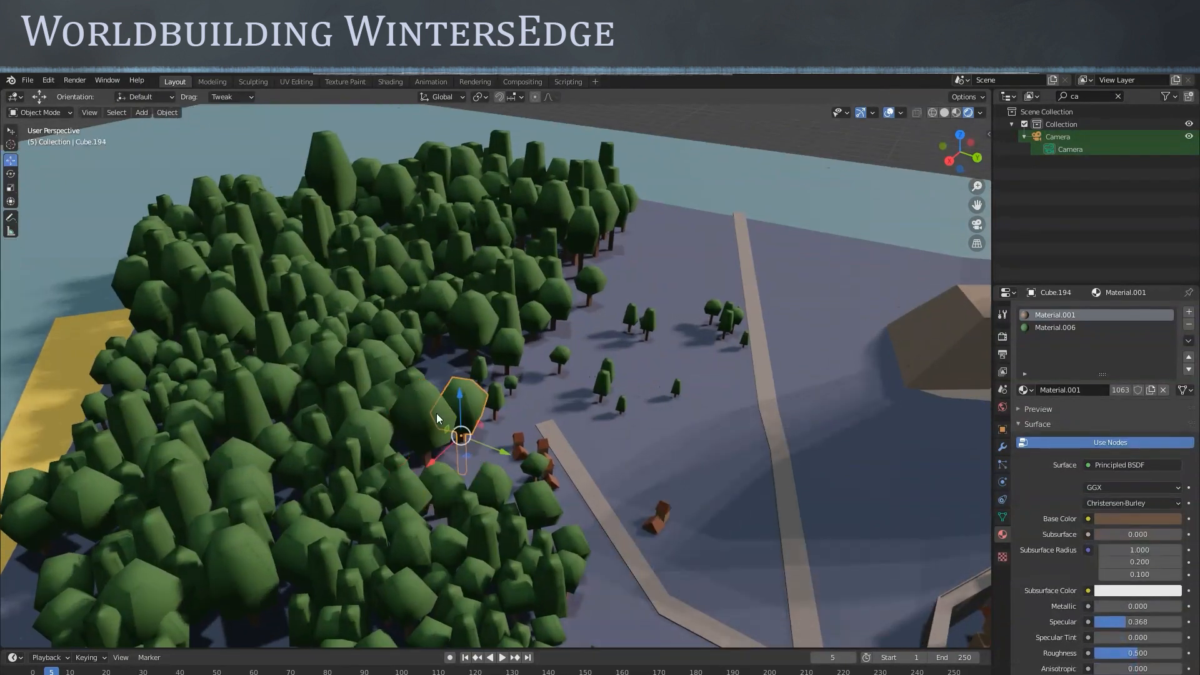
pyautogui.click(420, 393)
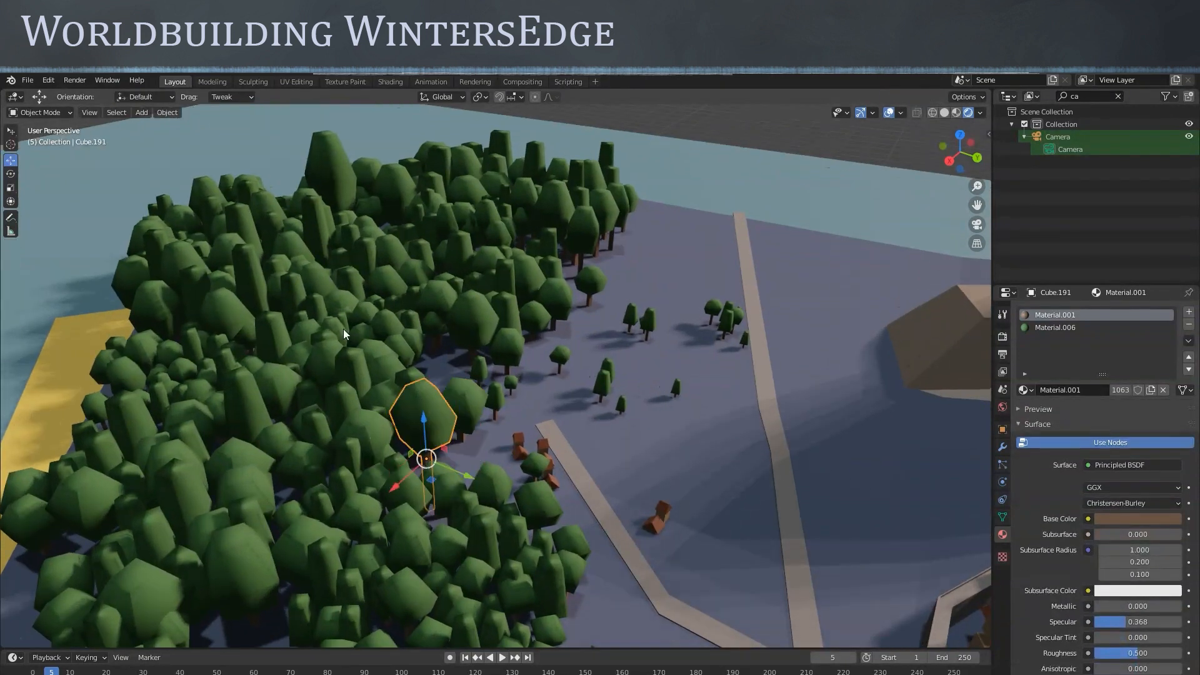
pyautogui.click(164, 113)
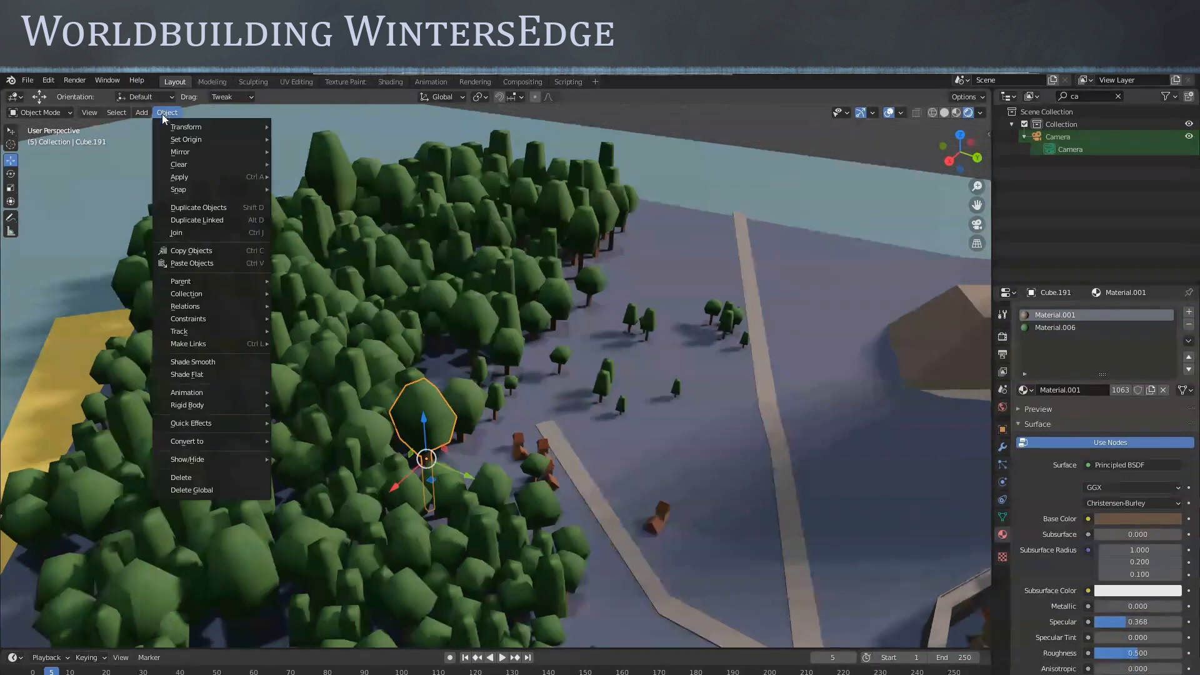
pyautogui.click(187, 375)
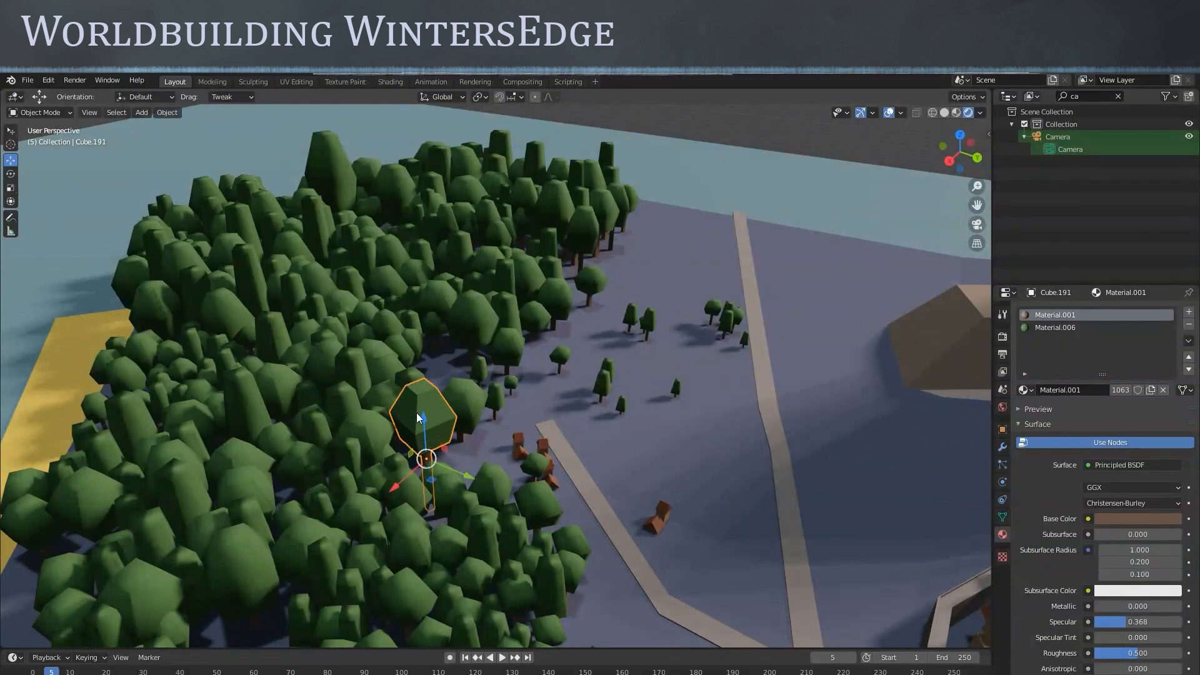
# Apply Shade Smooth to the selected tree, and select the large water plane
pyautogui.click(166, 113)
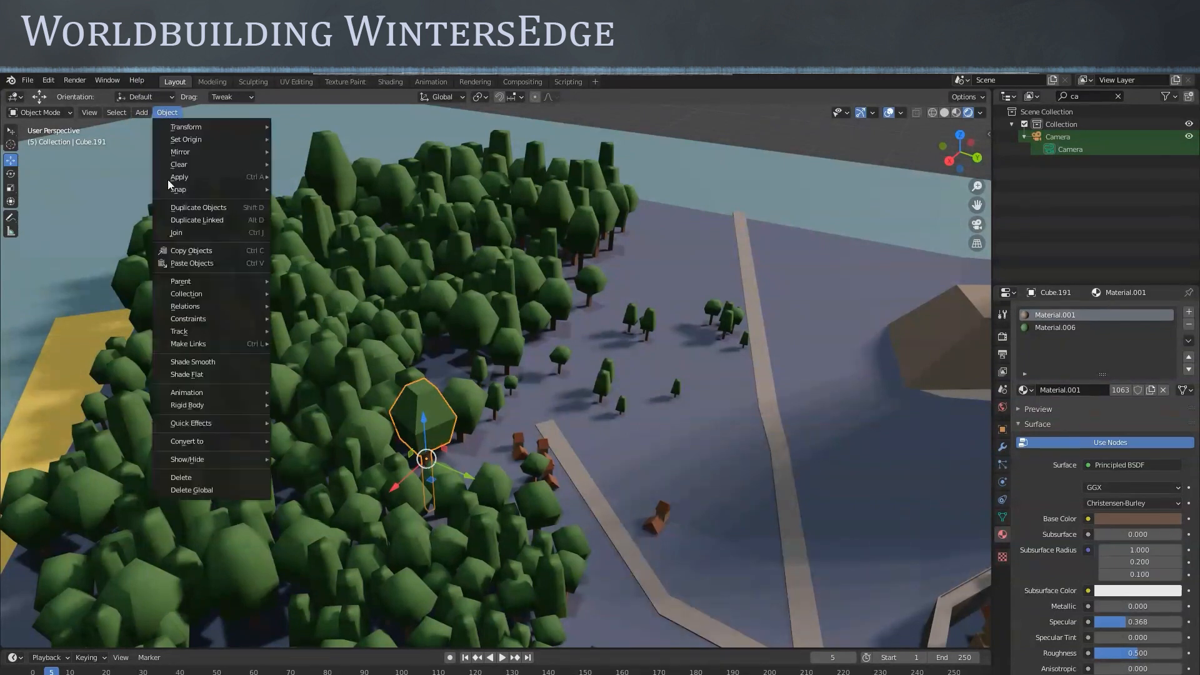
pyautogui.click(210, 362)
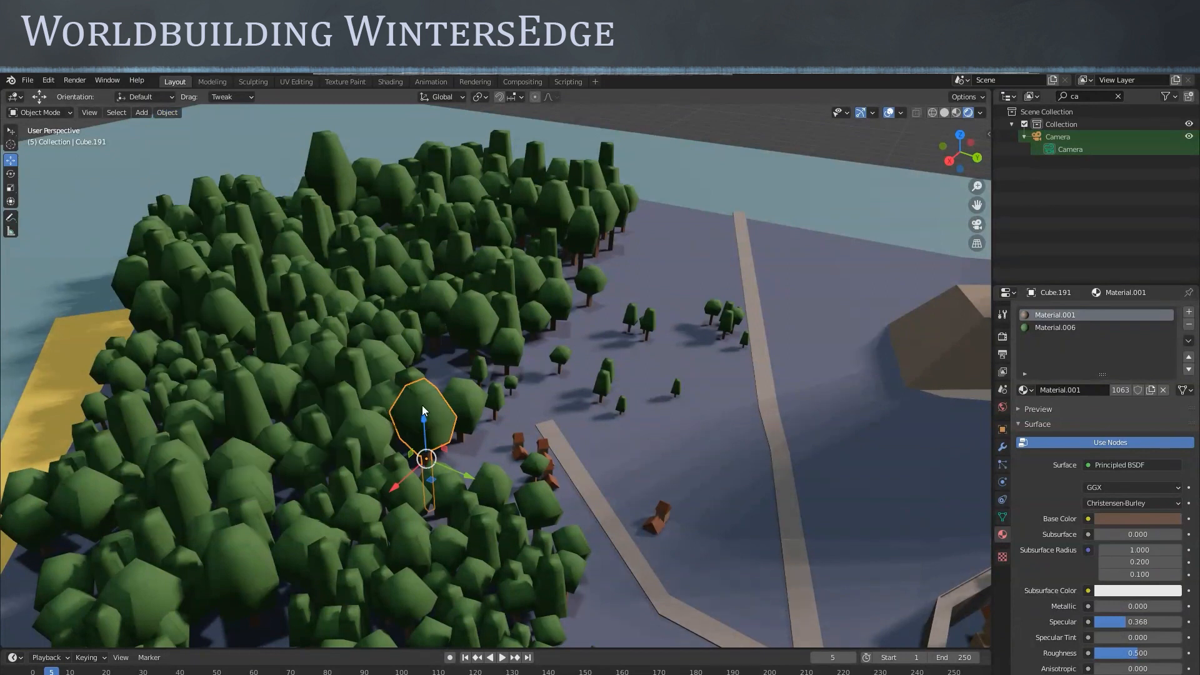
pyautogui.scroll(-6, 497, 433)
pyautogui.click(541, 427)
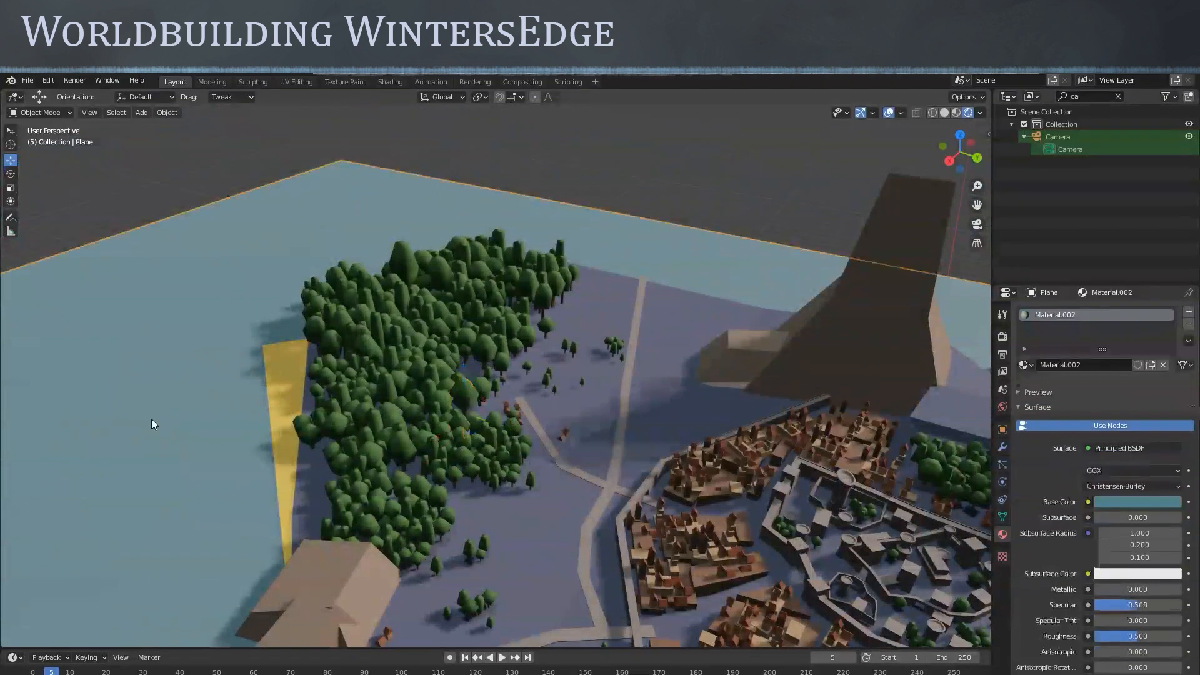
# Examine the harbour docks, city blocks and surrounding cliffs from low over the water and from above
pyautogui.moveTo(527, 481); pyautogui.dragTo(218, 225, button='middle')
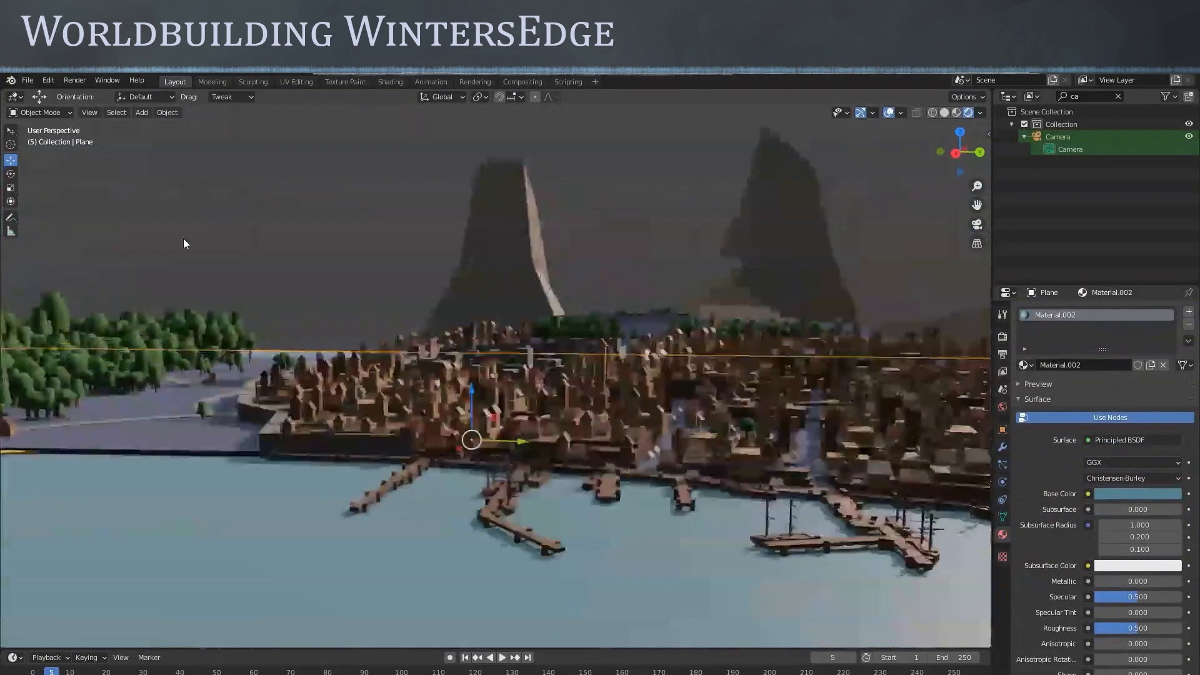
pyautogui.scroll(2, 508, 397)
pyautogui.moveTo(509, 399); pyautogui.dragTo(523, 443, button='middle')
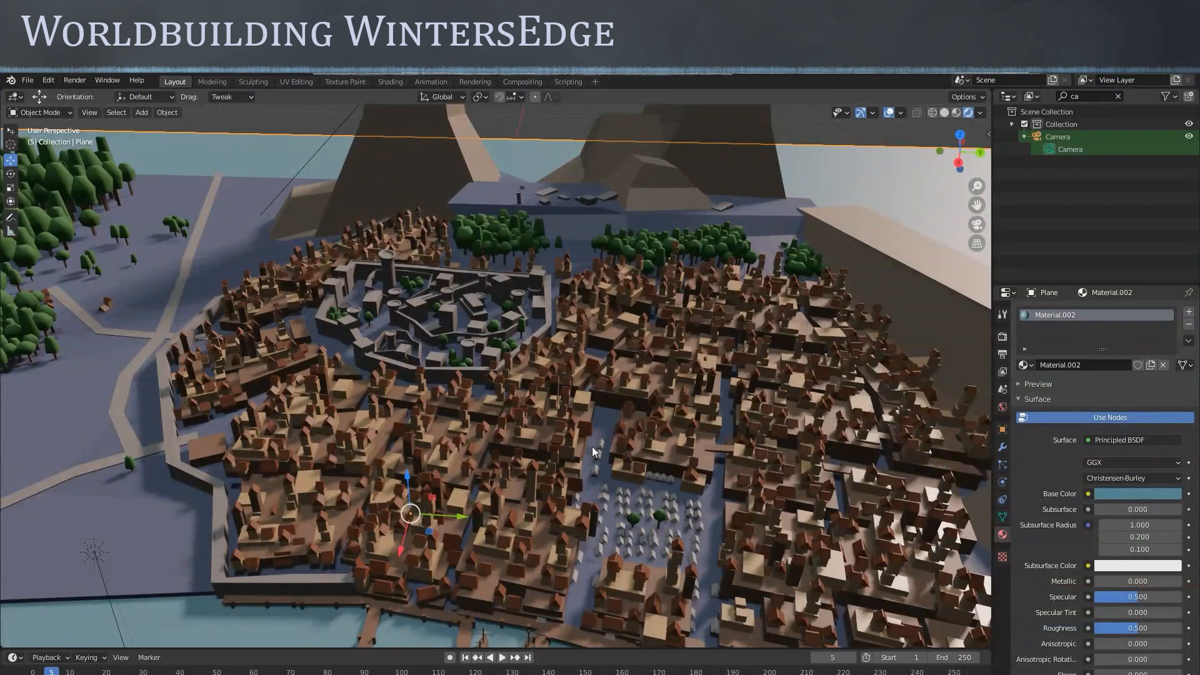
pyautogui.scroll(-2, 593, 416)
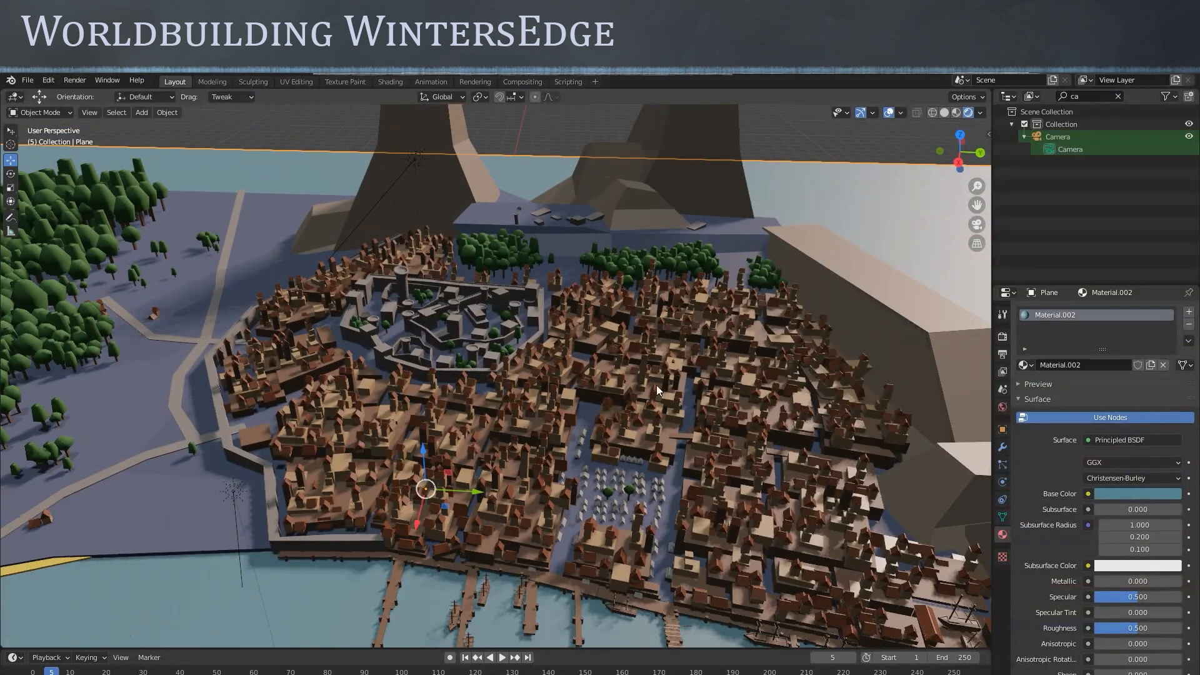
pyautogui.moveTo(624, 372); pyautogui.dragTo(620, 324, button='middle')
# Select the sun light beside the forest, try rotating it, and undo the rotation
pyautogui.click(223, 184)
pyautogui.moveTo(480, 327); pyautogui.dragTo(459, 375, button='middle')
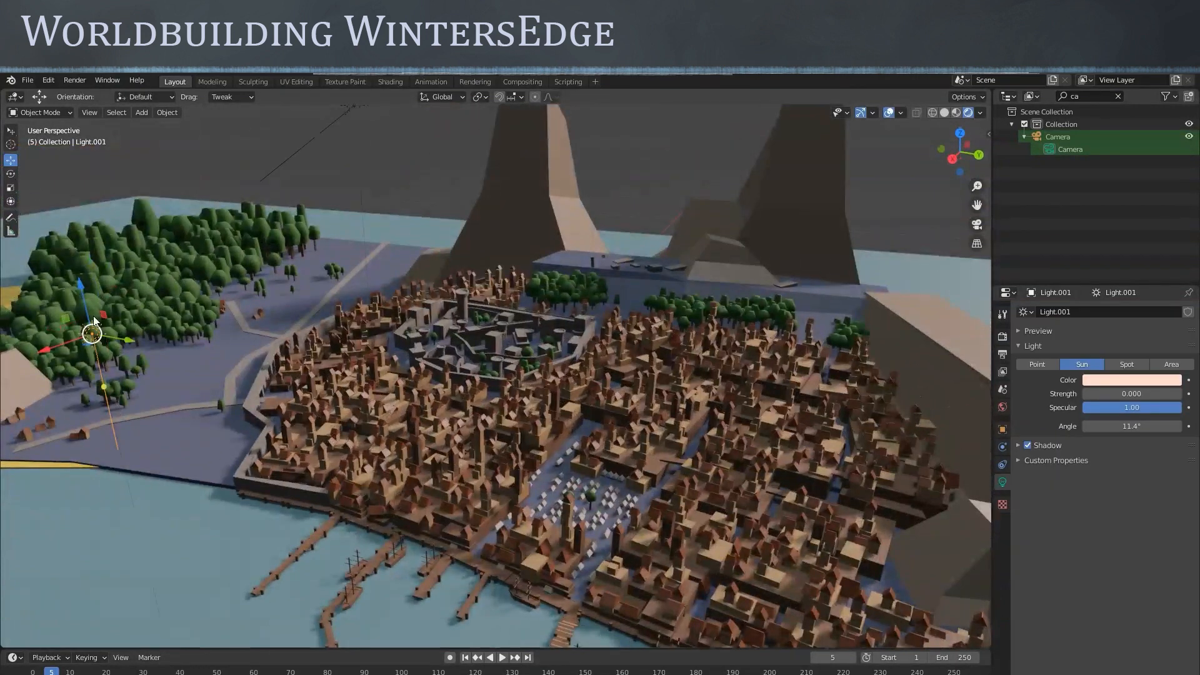
pyautogui.click(11, 173)
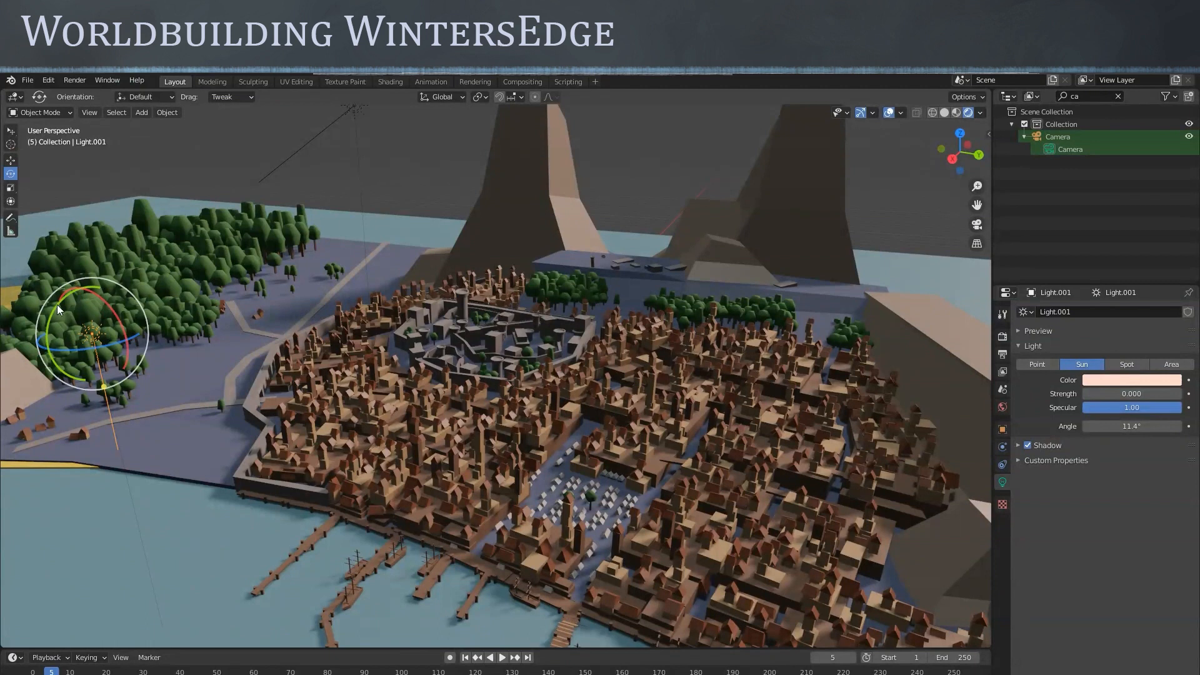
pyautogui.moveTo(55, 307); pyautogui.dragTo(43, 349)
pyautogui.hotkey('ctrl', 'z')
# Select the pointed mountain behind the city and inspect it from the cliff side
pyautogui.scroll(-5, 420, 384)
pyautogui.moveTo(640, 306); pyautogui.dragTo(496, 303, button='middle')
pyautogui.scroll(5, 542, 286)
pyautogui.keyDown('shift'); pyautogui.moveTo(609, 296); pyautogui.dragTo(523, 365, button='middle'); pyautogui.keyUp('shift')
pyautogui.moveTo(606, 317); pyautogui.dragTo(502, 374, button='middle')
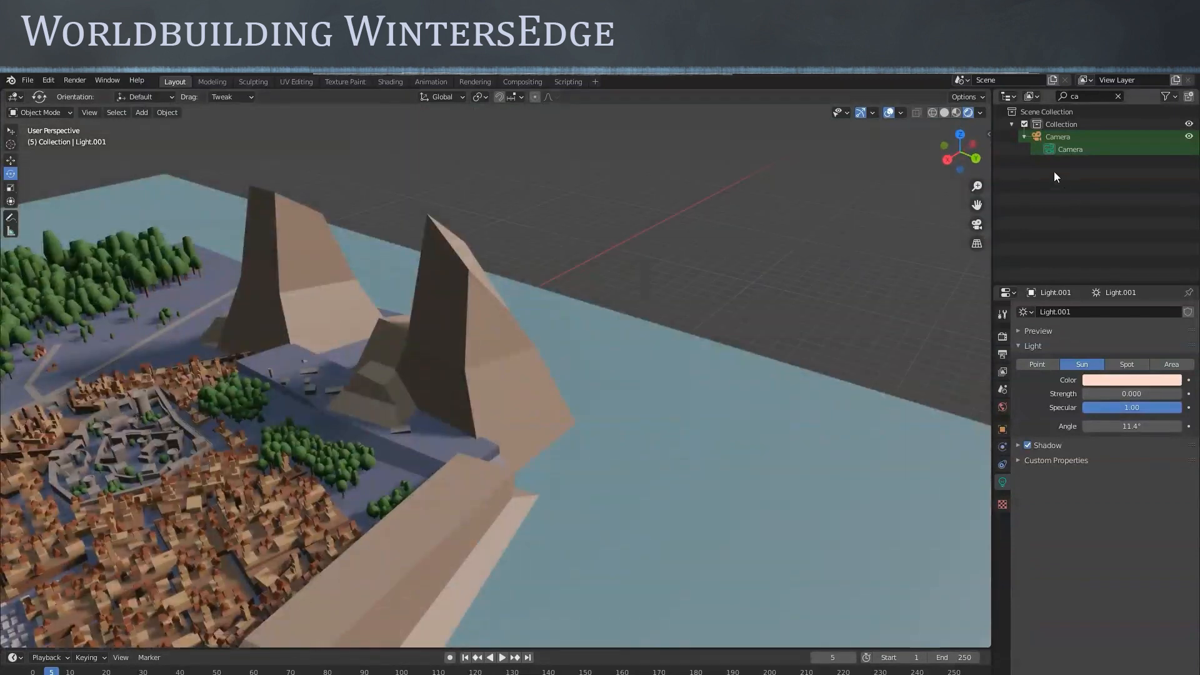
pyautogui.click(487, 337)
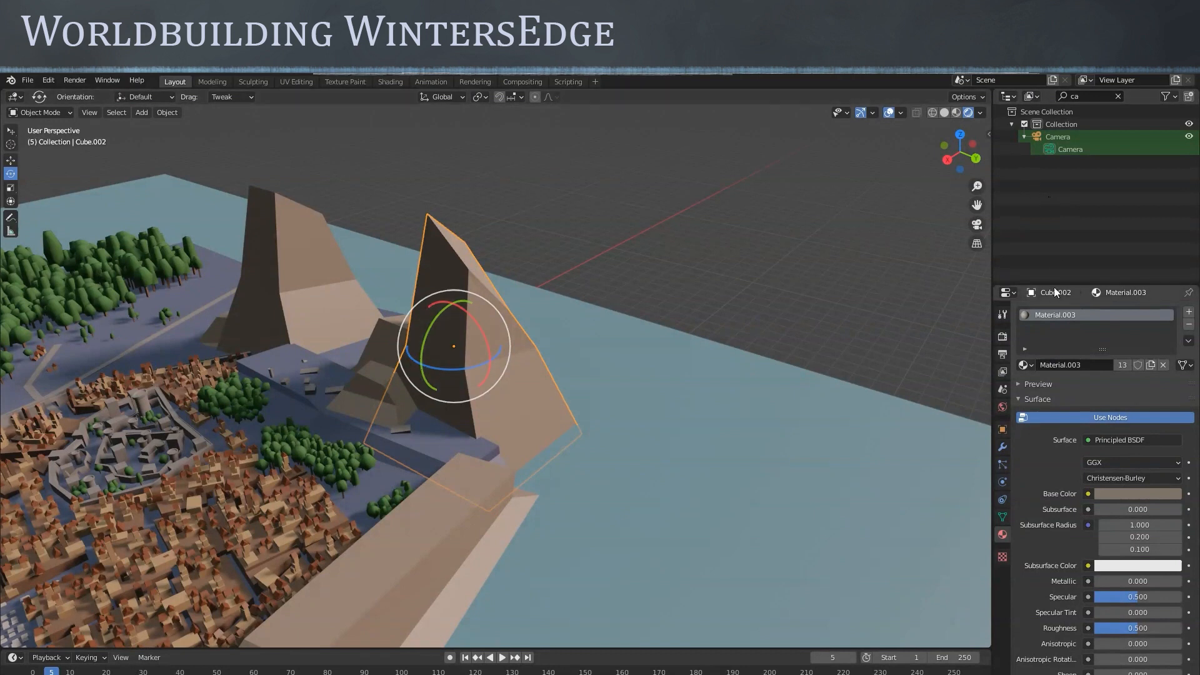
pyautogui.keyDown('shift'); pyautogui.moveTo(624, 331); pyautogui.dragTo(785, 251, button='middle'); pyautogui.keyUp('shift')
pyautogui.moveTo(486, 369); pyautogui.dragTo(500, 350, button='middle')
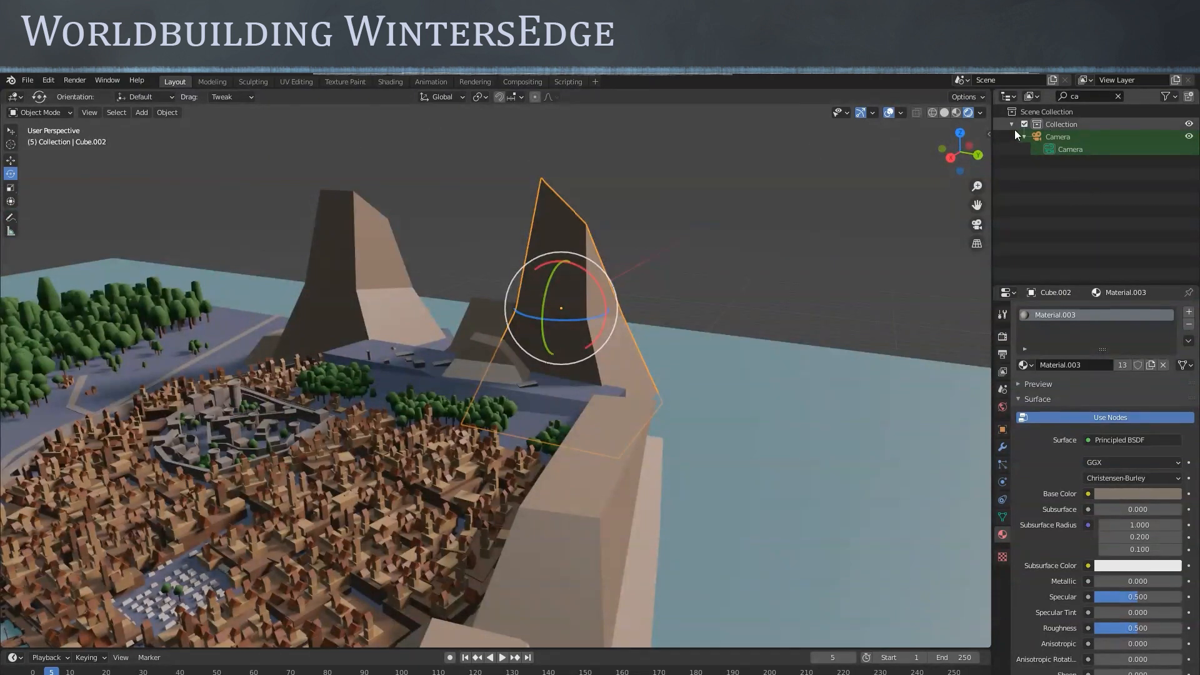
# Select the sun light high above the city and rotate it to light the harbour-facing sides of the mountains and buildings
pyautogui.scroll(-6, 632, 331)
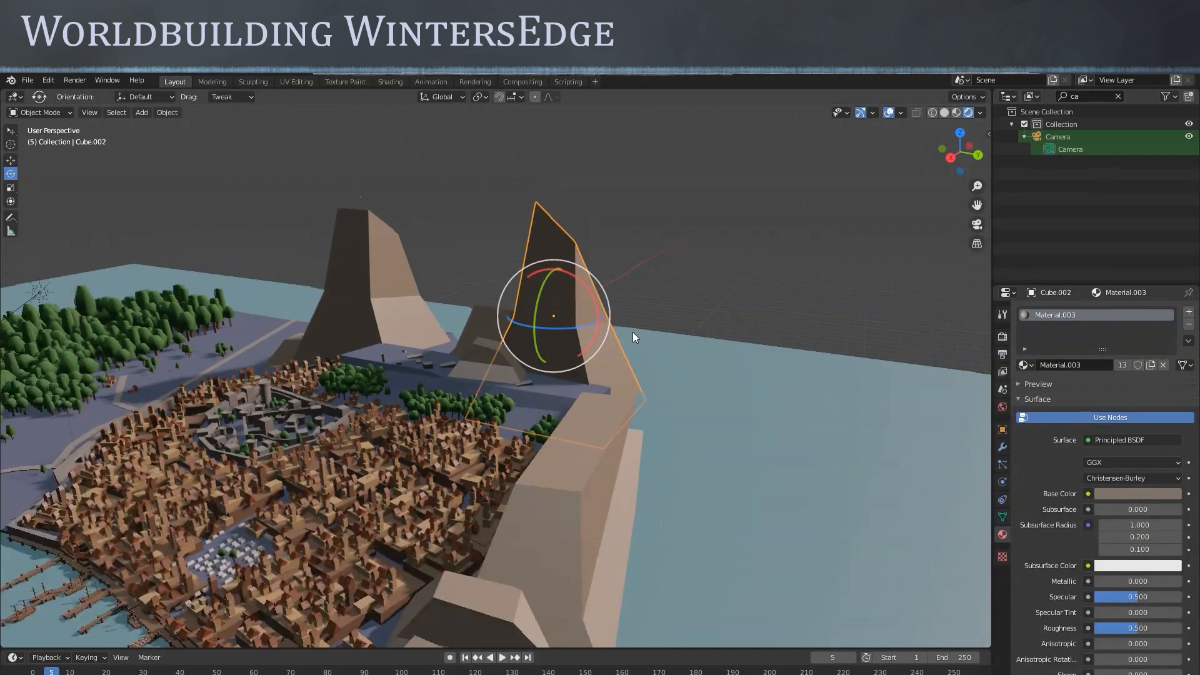
pyautogui.scroll(2, 456, 442)
pyautogui.scroll(3, 451, 457)
pyautogui.keyDown('shift'); pyautogui.moveTo(445, 471); pyautogui.dragTo(610, 391, button='middle'); pyautogui.keyUp('shift')
pyautogui.moveTo(429, 445); pyautogui.dragTo(535, 471, button='middle')
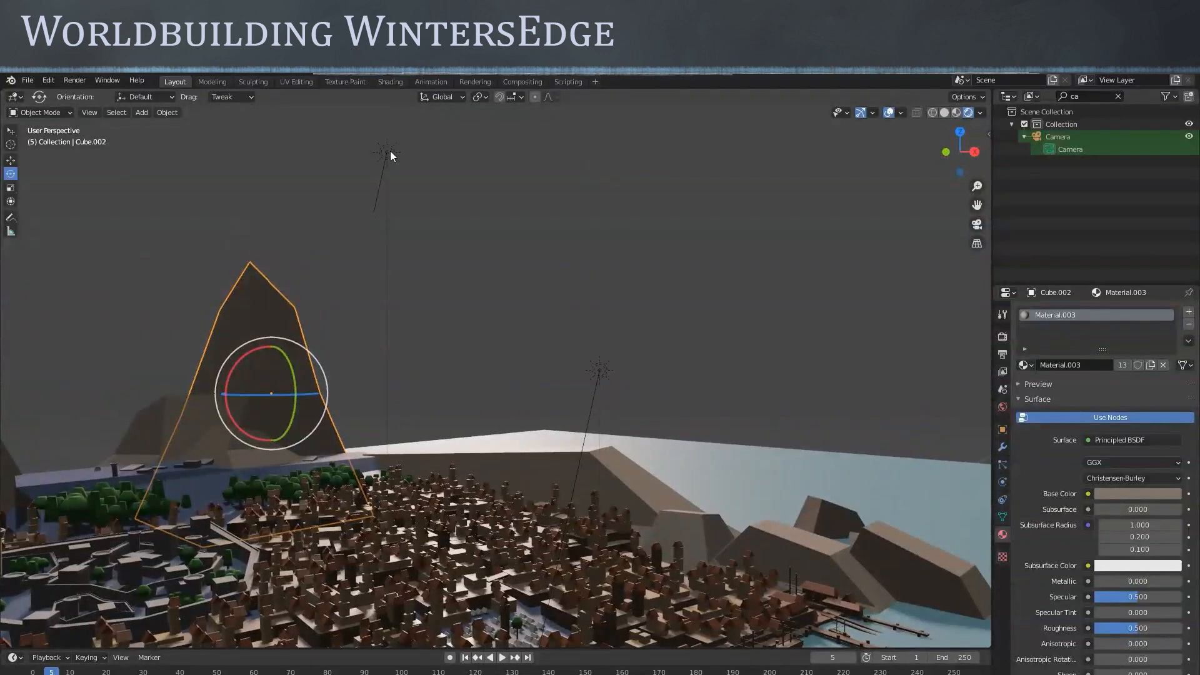
pyautogui.click(389, 151)
pyautogui.moveTo(444, 230); pyautogui.dragTo(171, 337, button='middle')
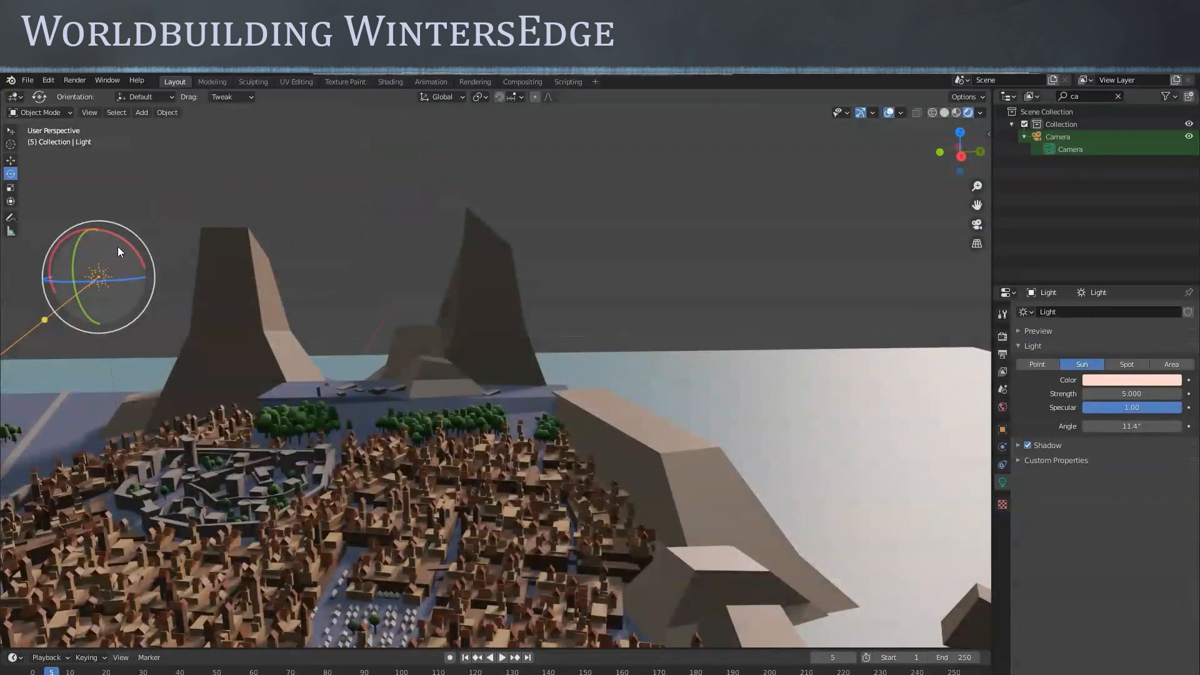
pyautogui.moveTo(122, 237); pyautogui.dragTo(83, 245)
pyautogui.moveTo(302, 370); pyautogui.dragTo(65, 370, button='middle')
pyautogui.moveTo(65, 370)
pyautogui.mouseDown()
pyautogui.moveTo(58, 425)
pyautogui.moveTo(91, 450)
pyautogui.mouseUp()
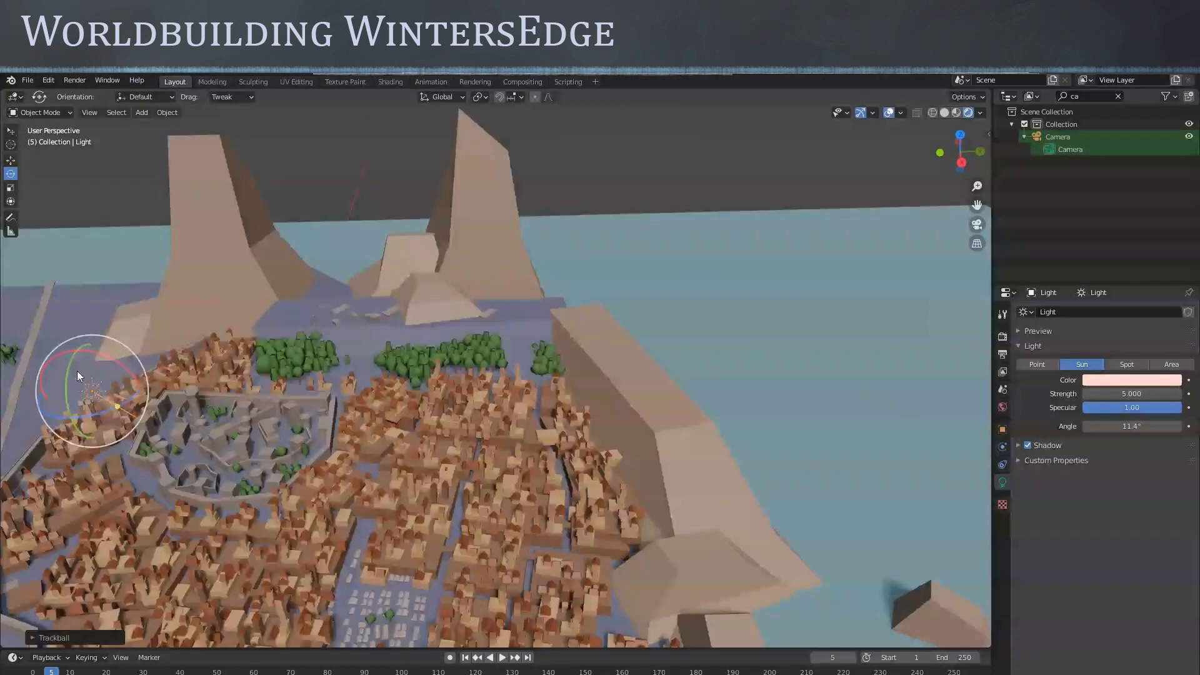
pyautogui.moveTo(66, 373); pyautogui.dragTo(82, 351)
# Examine the relit waterfront, docked ships and buildings up close, and inspect the city and harbour from above
pyautogui.moveTo(372, 419); pyautogui.dragTo(410, 483, button='middle')
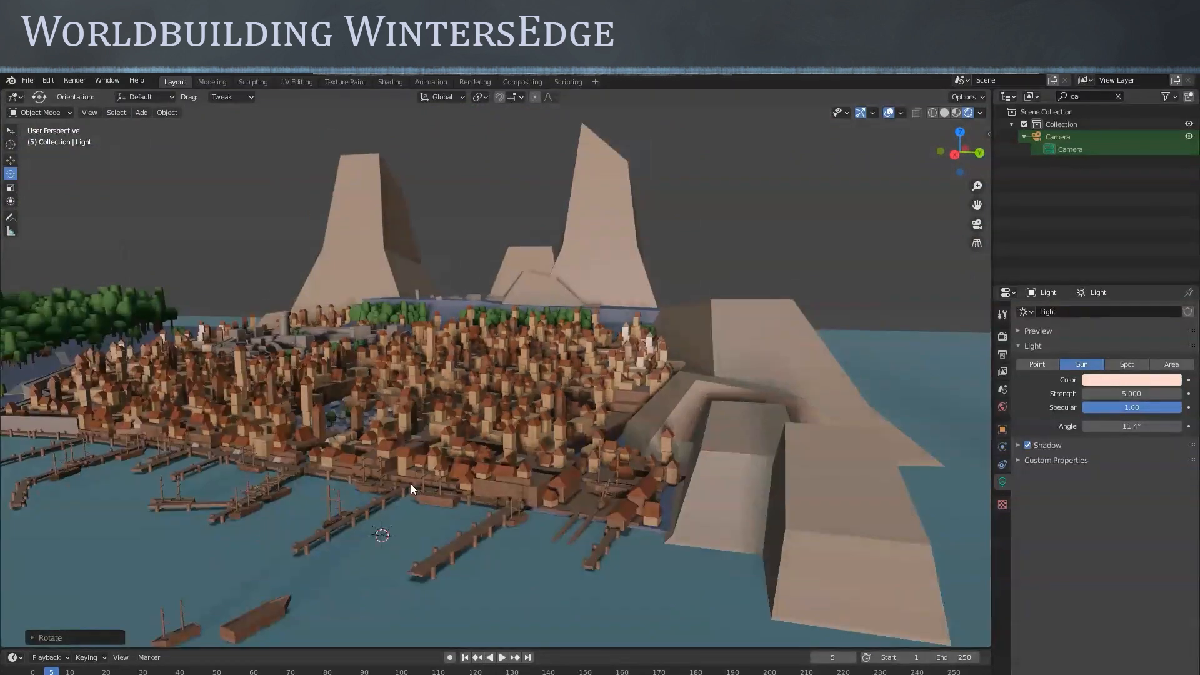
pyautogui.scroll(5, 441, 534)
pyautogui.keyDown('shift'); pyautogui.moveTo(441, 534); pyautogui.dragTo(305, 404, button='middle'); pyautogui.keyUp('shift')
pyautogui.scroll(3, 305, 405)
pyautogui.scroll(-3, 328, 405)
pyautogui.scroll(-5, 523, 406)
pyautogui.moveTo(526, 407)
pyautogui.mouseDown(button='middle')
pyautogui.moveTo(557, 396)
pyautogui.moveTo(463, 421)
pyautogui.moveTo(456, 409)
pyautogui.moveTo(508, 404)
pyautogui.moveTo(511, 418)
pyautogui.mouseUp(button='middle')
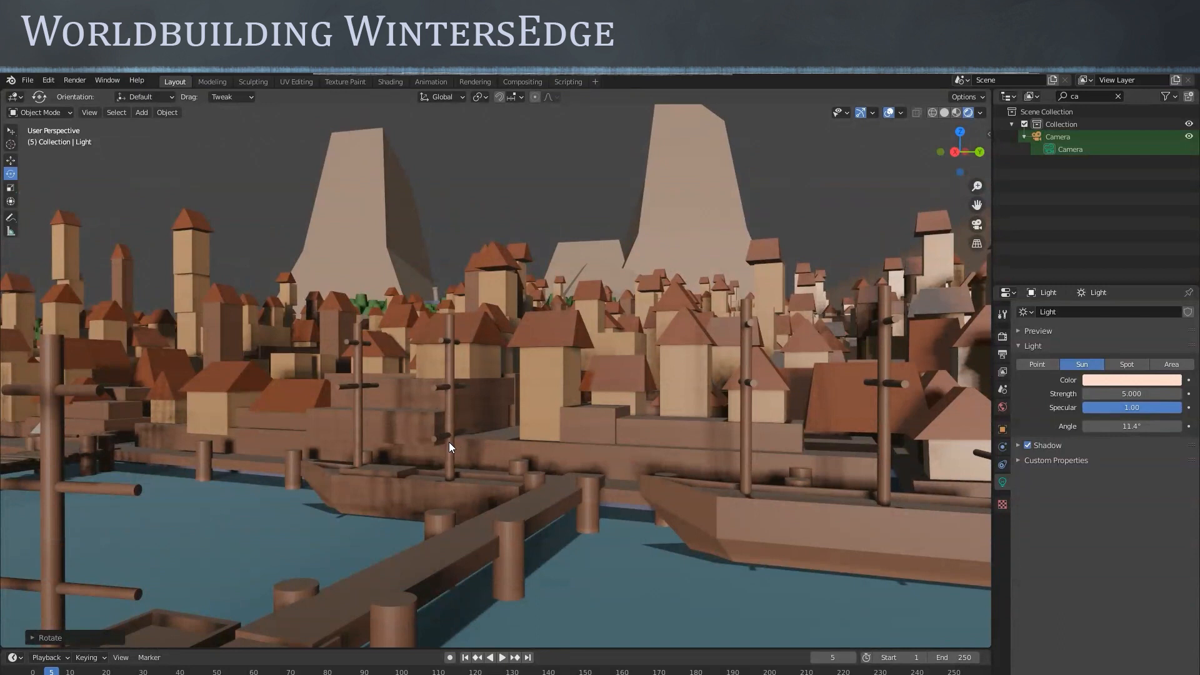
pyautogui.scroll(-4, 425, 343)
pyautogui.scroll(4, 425, 342)
pyautogui.scroll(-5, 445, 341)
pyautogui.moveTo(445, 342); pyautogui.dragTo(466, 375, button='middle')
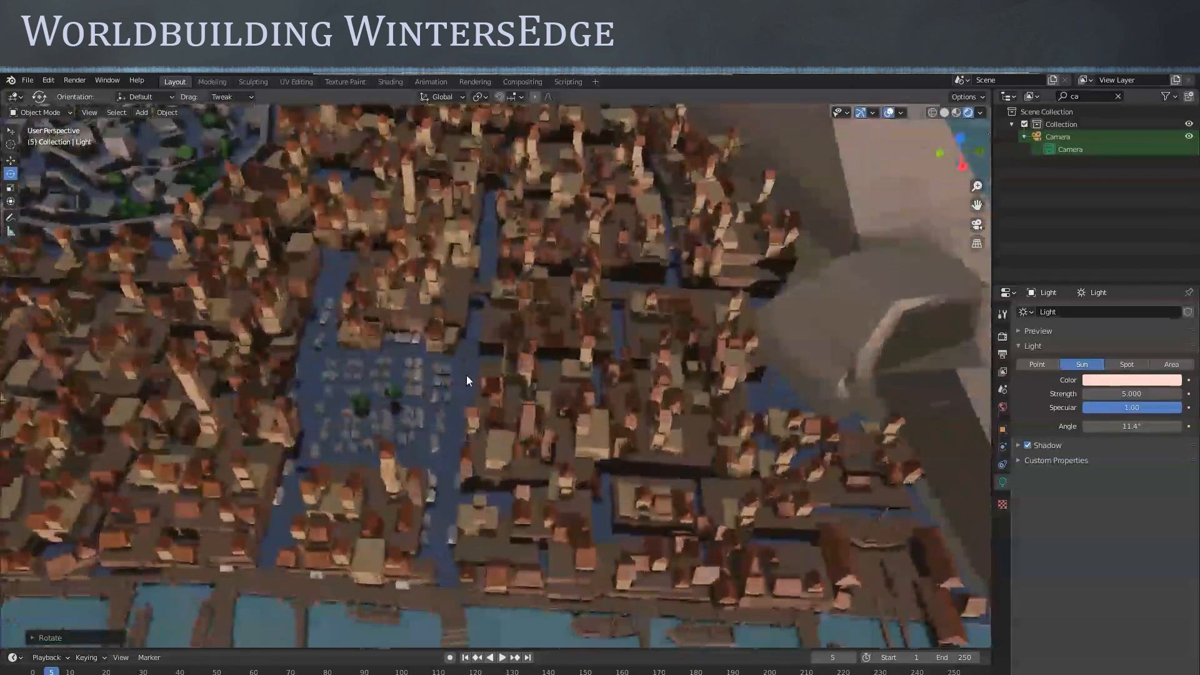
pyautogui.scroll(-3, 467, 375)
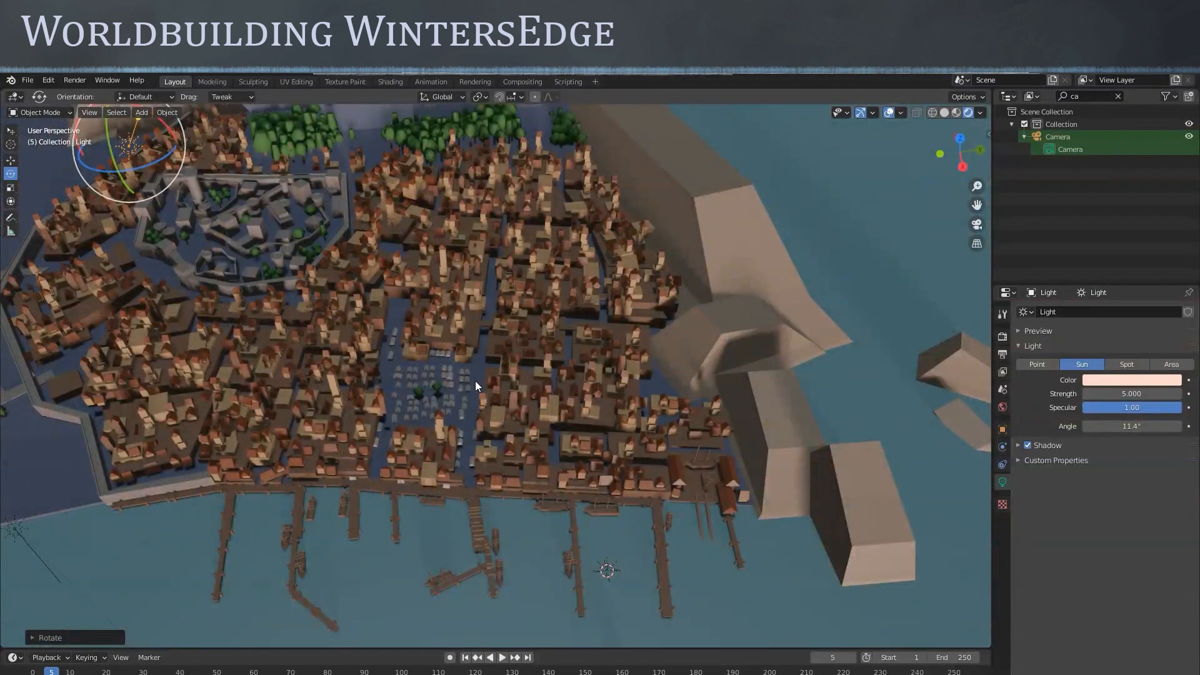